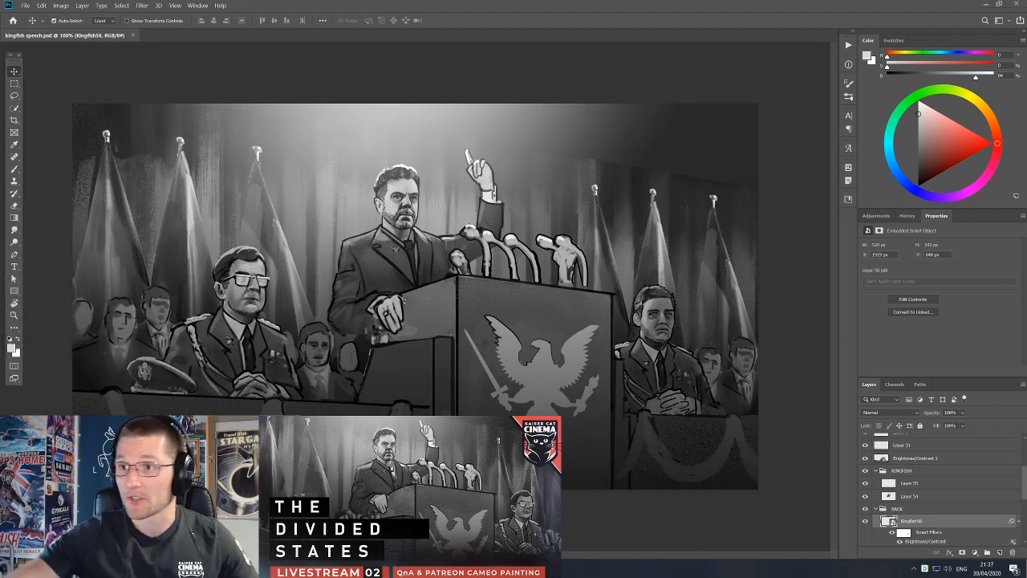
Launch the PureRef reference viewer.
{"action": "key", "text": "super"}
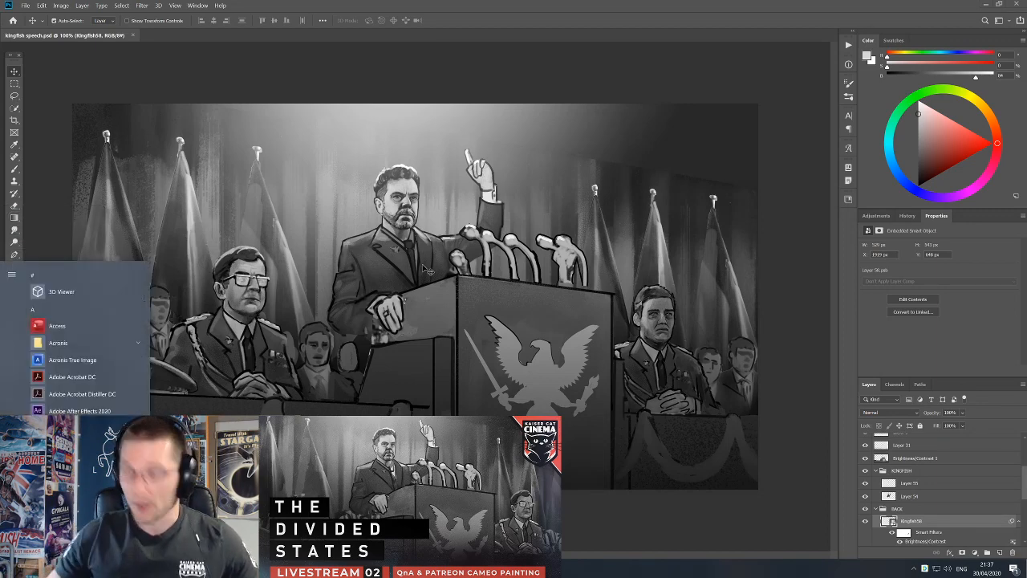
{"action": "key", "text": "Escape"}
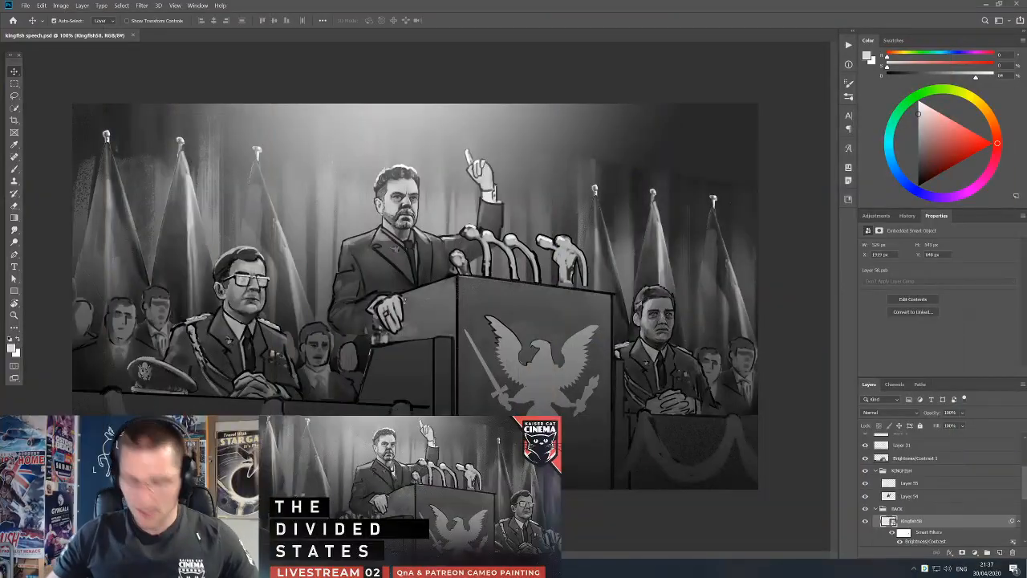
{"action": "key", "text": "super"}
{"action": "type", "text": "pure"}
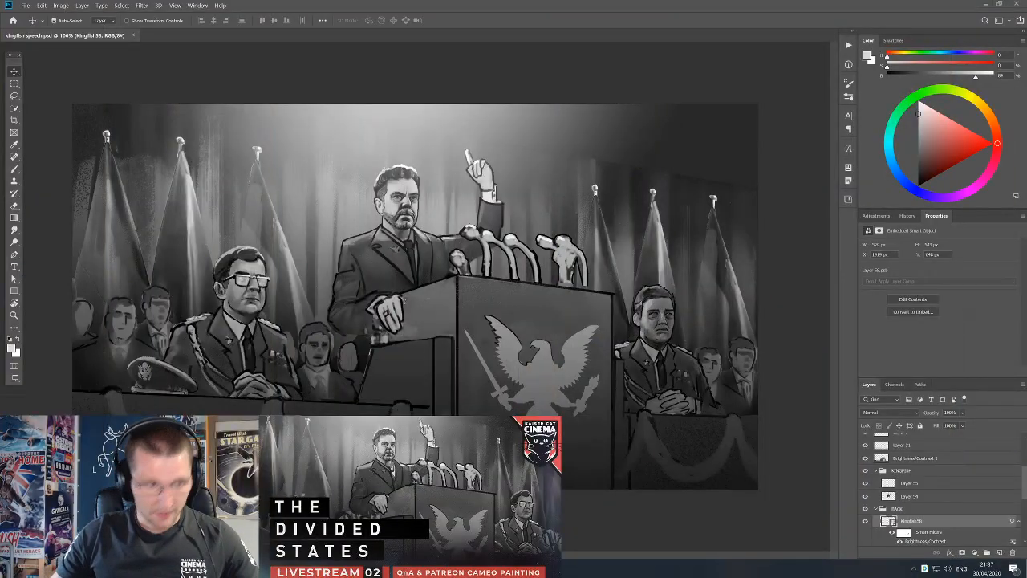
{"action": "key", "text": "Return"}
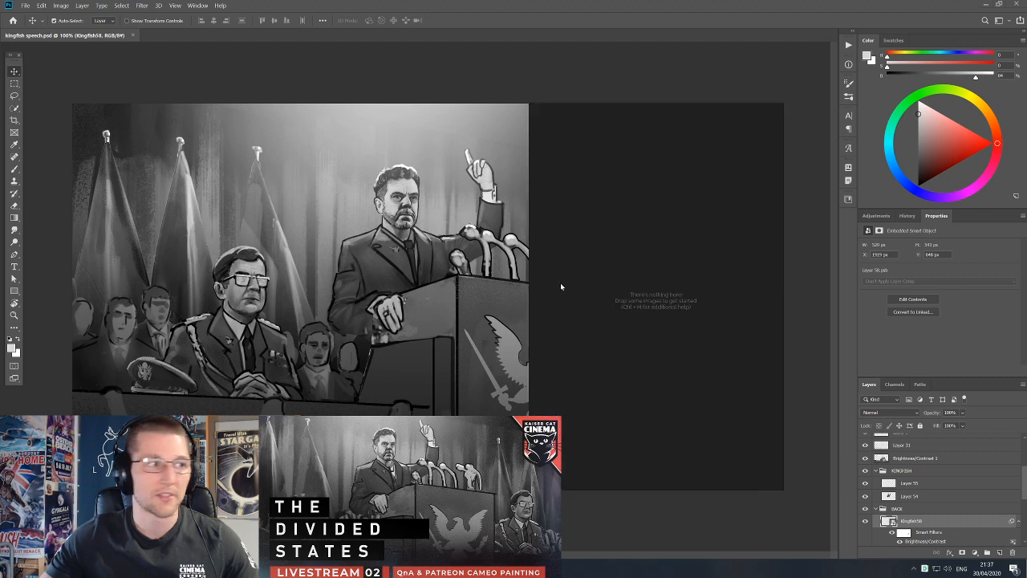
Load the most recently used DIVIDED STATES board in PureRef and place its window beside the painting.
{"action": "left_click", "coordinate": [656, 369]}
{"action": "right_click", "coordinate": [637, 346]}
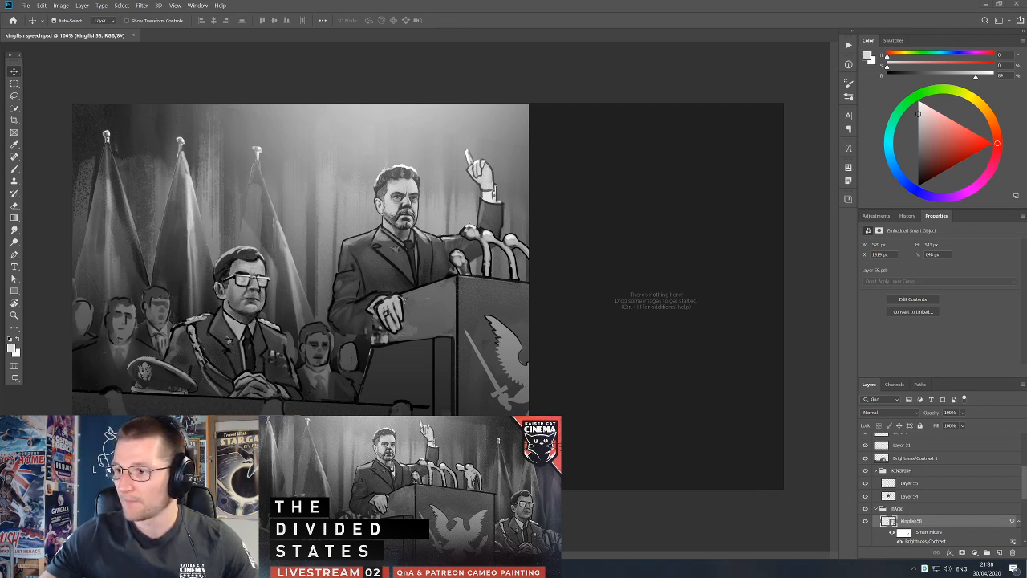
{"action": "right_click", "coordinate": [605, 271]}
{"action": "mouse_move", "coordinate": [630, 393]}
{"action": "mouse_move", "coordinate": [693, 400]}
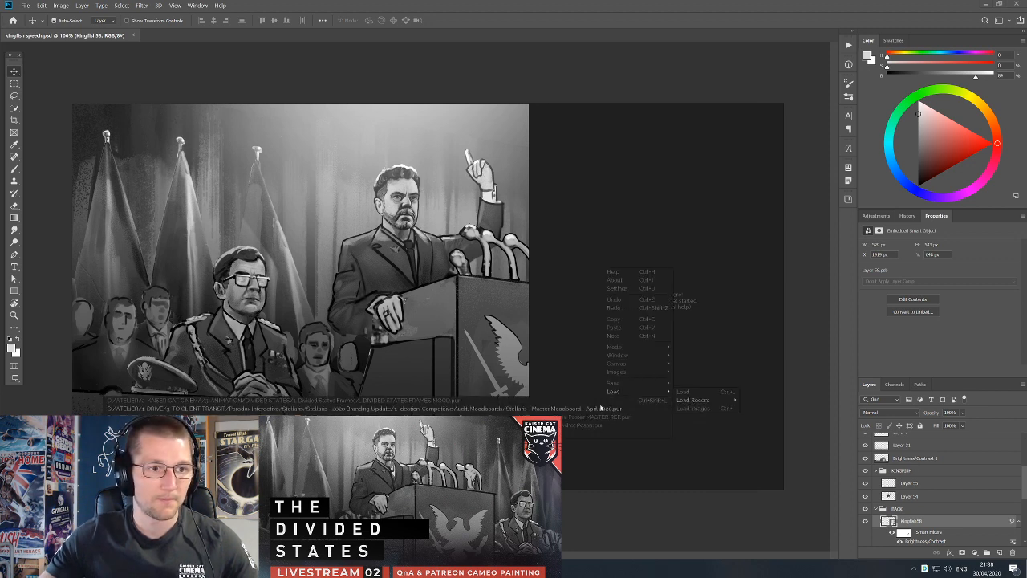
{"action": "left_click", "coordinate": [577, 399]}
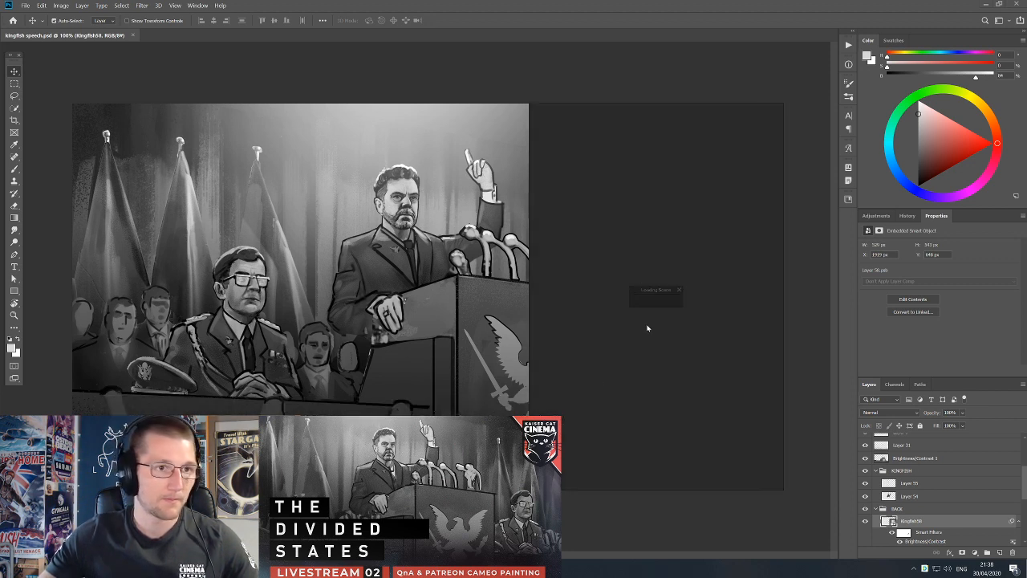
{"action": "left_click_drag", "start_coordinate": [714, 340], "coordinate": [765, 333]}
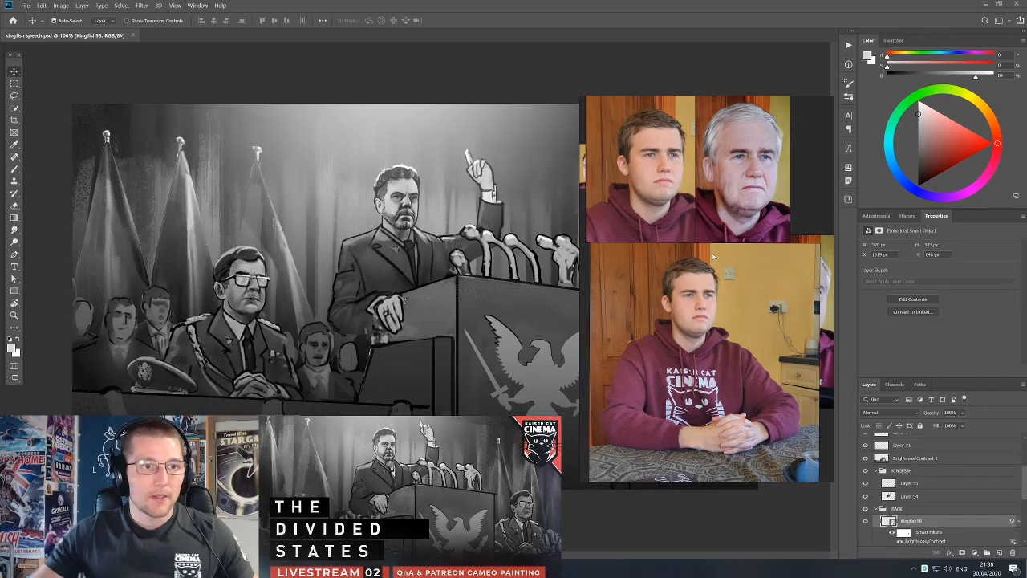
Add a text note reading Kingfish58 above the maroon hoodie reference photos.
{"action": "scroll", "coordinate": [649, 205], "scroll_direction": "down", "scroll_amount": 3}
{"action": "left_click_drag", "start_coordinate": [657, 193], "coordinate": [673, 221]}
{"action": "key", "text": "ctrl+t"}
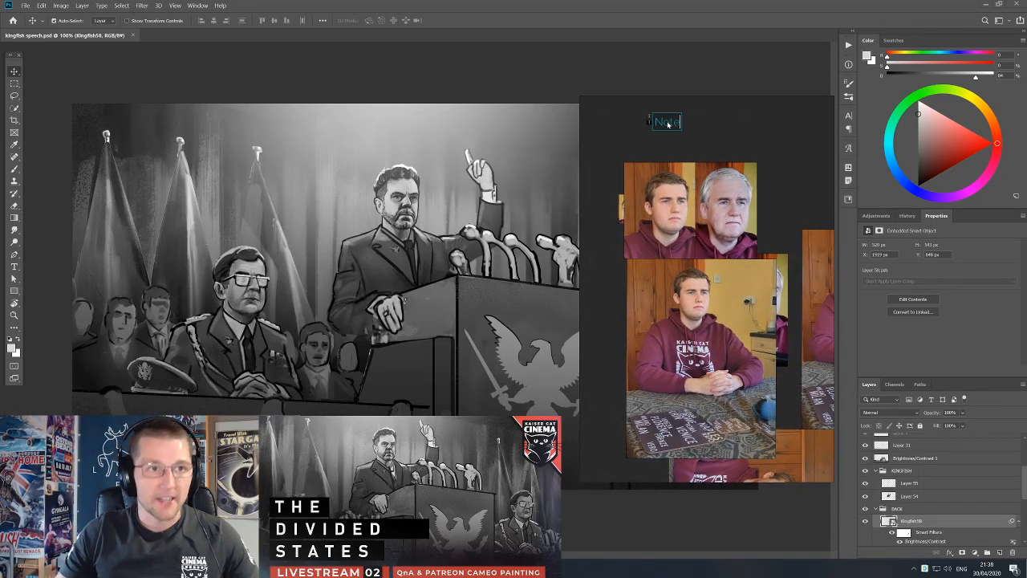
{"action": "type", "text": "Kingfish"}
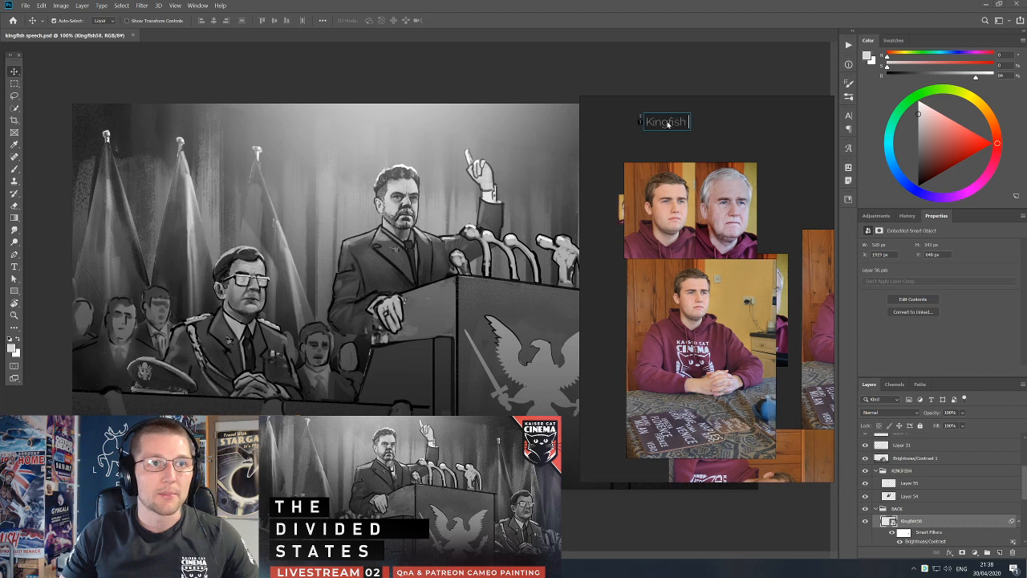
{"action": "type", "text": "58"}
{"action": "left_click", "coordinate": [640, 154]}
{"action": "left_click_drag", "start_coordinate": [657, 128], "coordinate": [639, 164]}
{"action": "key", "text": "ctrl+c"}
{"action": "key", "text": "ctrl+v"}
{"action": "scroll", "coordinate": [671, 145], "scroll_direction": "down", "scroll_amount": 1}
{"action": "double_click", "coordinate": [641, 164]}
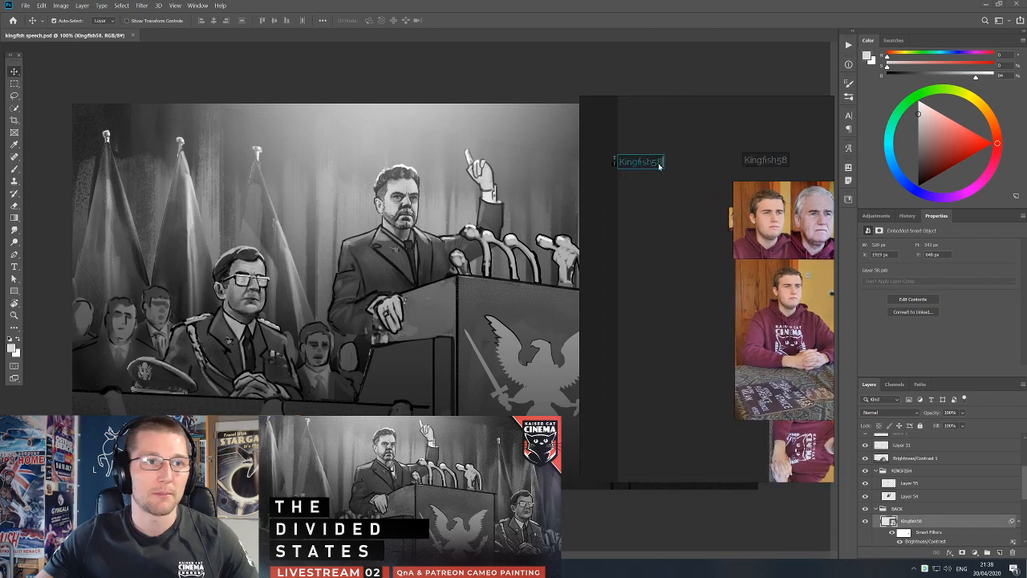
{"action": "type", "text": "Alexa"}
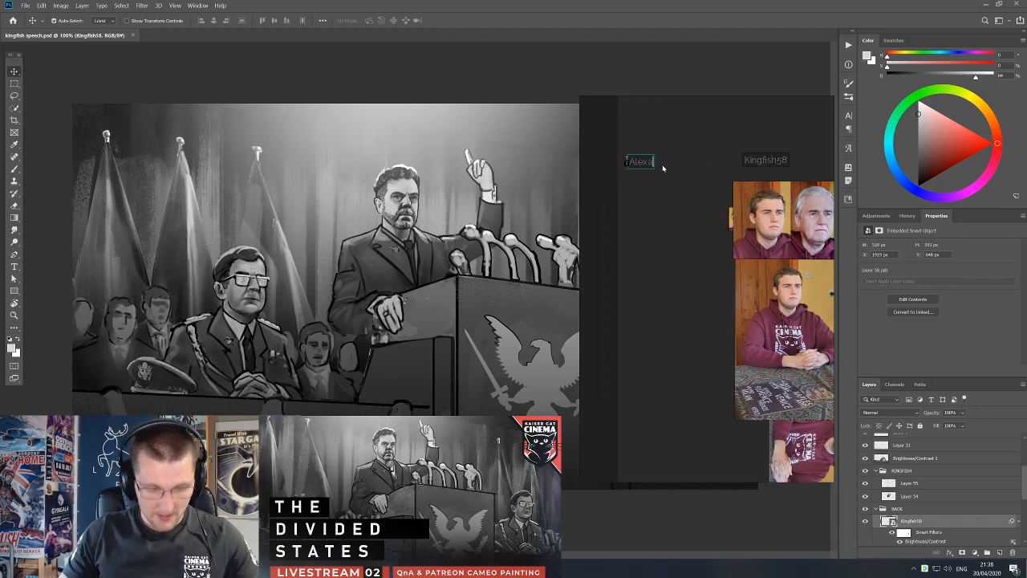
{"action": "type", "text": "nder"}
{"action": "left_click", "coordinate": [719, 214]}
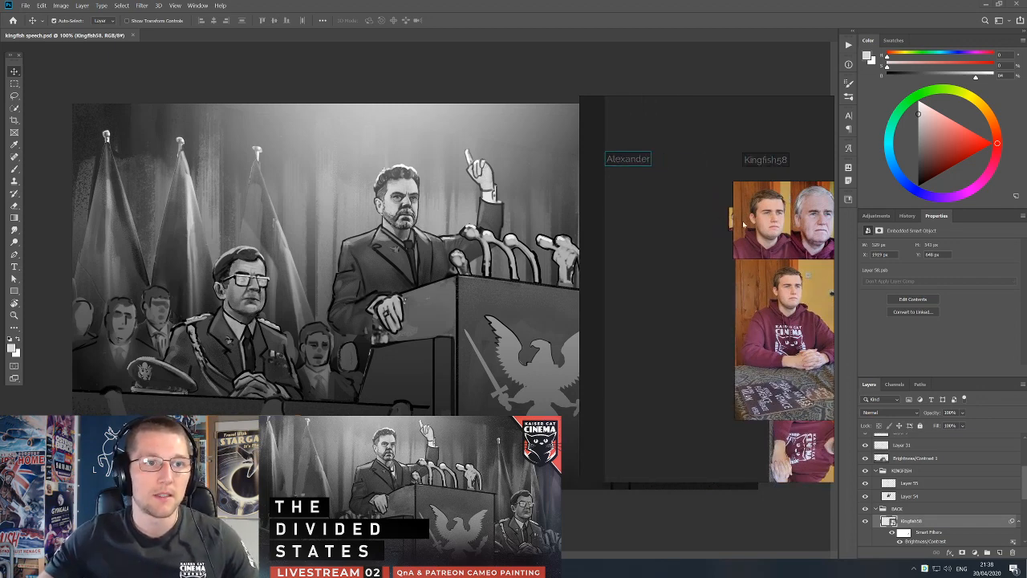
Move the second patron's young and aged face photos from below the hoodie photos to the area under the first-name note.
{"action": "scroll", "coordinate": [733, 309], "scroll_direction": "up", "scroll_amount": 1}
{"action": "left_click_drag", "start_coordinate": [724, 218], "coordinate": [668, 219]}
{"action": "scroll", "coordinate": [668, 218], "scroll_direction": "down", "scroll_amount": 3}
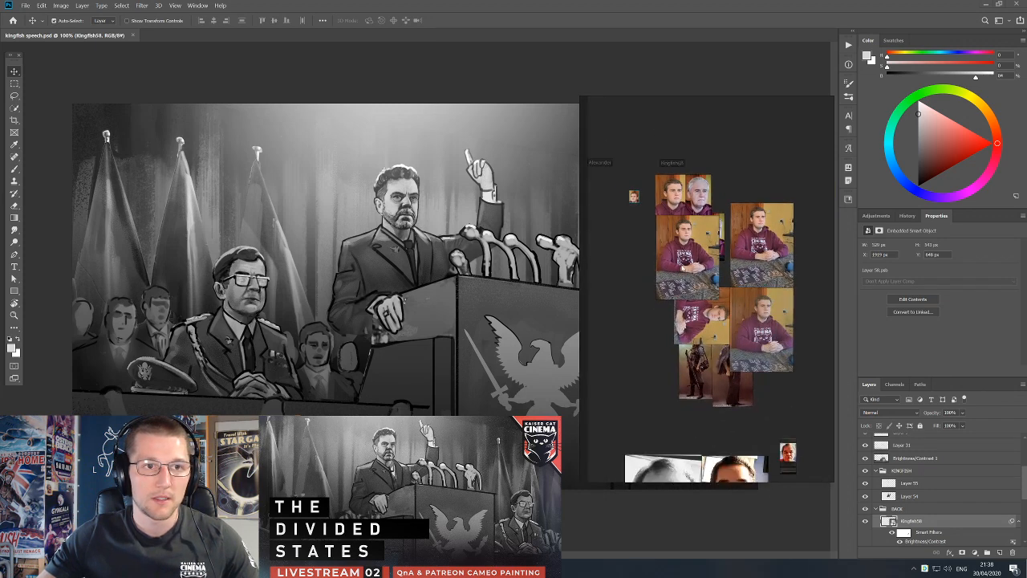
{"action": "left_click_drag", "start_coordinate": [687, 273], "coordinate": [763, 338]}
{"action": "scroll", "coordinate": [762, 339], "scroll_direction": "up", "scroll_amount": 2}
{"action": "scroll", "coordinate": [719, 290], "scroll_direction": "down", "scroll_amount": 3}
{"action": "left_click_drag", "start_coordinate": [785, 452], "coordinate": [671, 247]}
{"action": "scroll", "coordinate": [722, 279], "scroll_direction": "up", "scroll_amount": 3}
{"action": "scroll", "coordinate": [729, 341], "scroll_direction": "down", "scroll_amount": 4}
{"action": "left_click_drag", "start_coordinate": [793, 441], "coordinate": [688, 327]}
Stack the second patron's two face photos neatly, with the young face above the aged one.
{"action": "scroll", "coordinate": [688, 320], "scroll_direction": "up", "scroll_amount": 4}
{"action": "mouse_move", "coordinate": [683, 261]}
{"action": "left_mouse_down"}
{"action": "mouse_move", "coordinate": [684, 251]}
{"action": "mouse_move", "coordinate": [671, 263]}
{"action": "mouse_move", "coordinate": [668, 253]}
{"action": "left_mouse_up"}
{"action": "mouse_move", "coordinate": [670, 353]}
{"action": "left_mouse_down"}
{"action": "mouse_move", "coordinate": [663, 329]}
{"action": "mouse_move", "coordinate": [663, 338]}
{"action": "left_mouse_up"}
{"action": "left_click", "coordinate": [672, 242]}
{"action": "left_click_drag", "start_coordinate": [718, 277], "coordinate": [694, 266]}
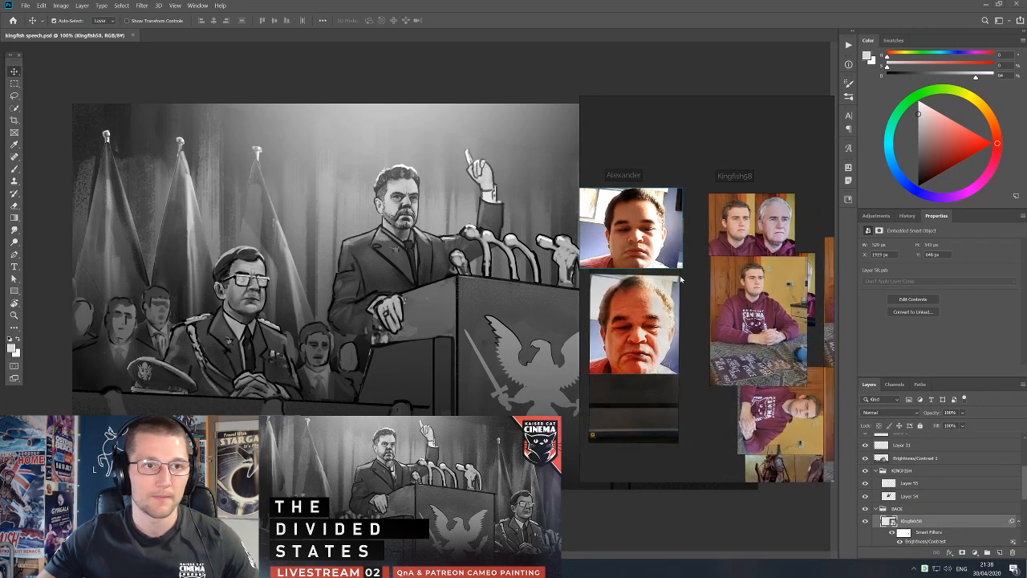
Frame the Kingfish58 photos on the reference board and move the board away from the painting.
{"action": "scroll", "coordinate": [730, 273], "scroll_direction": "up", "scroll_amount": 3}
{"action": "scroll", "coordinate": [730, 273], "scroll_direction": "up", "scroll_amount": 3}
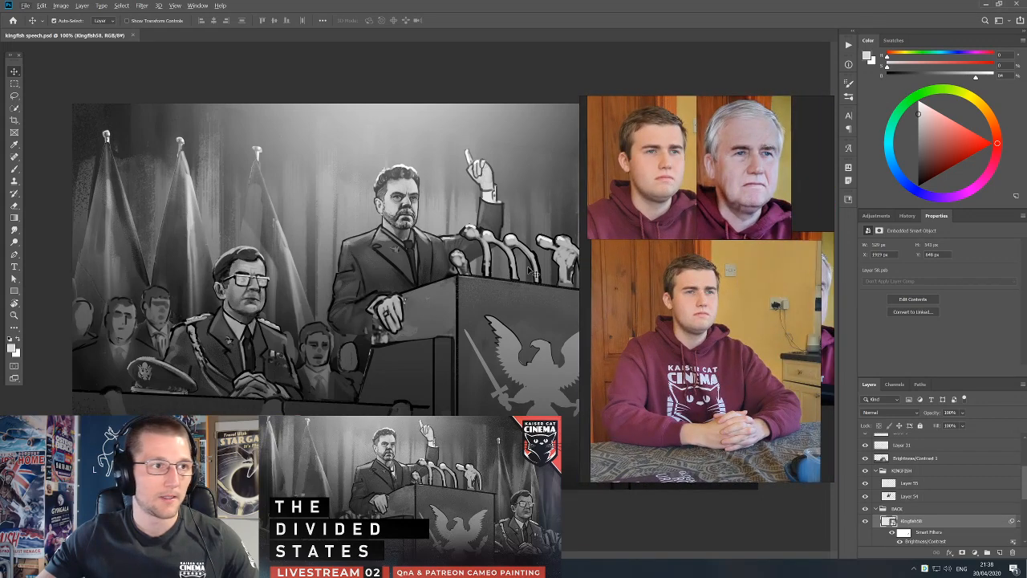
{"action": "scroll", "coordinate": [461, 269], "scroll_direction": "down", "scroll_amount": 1}
{"action": "left_click", "coordinate": [483, 263]}
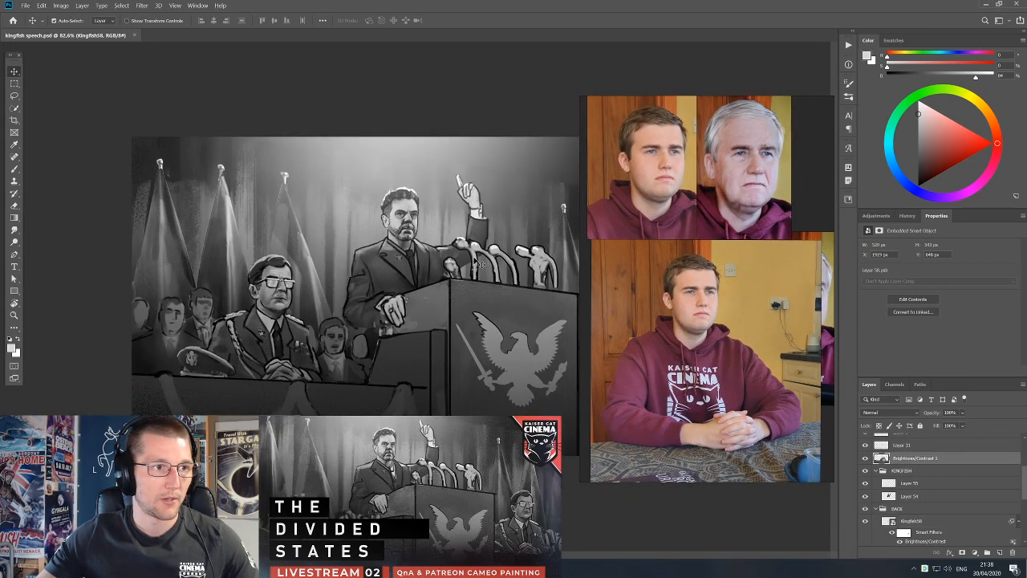
{"action": "scroll", "coordinate": [506, 279], "scroll_direction": "down", "scroll_amount": 1}
{"action": "left_click_drag", "start_coordinate": [605, 290], "coordinate": [700, 301]}
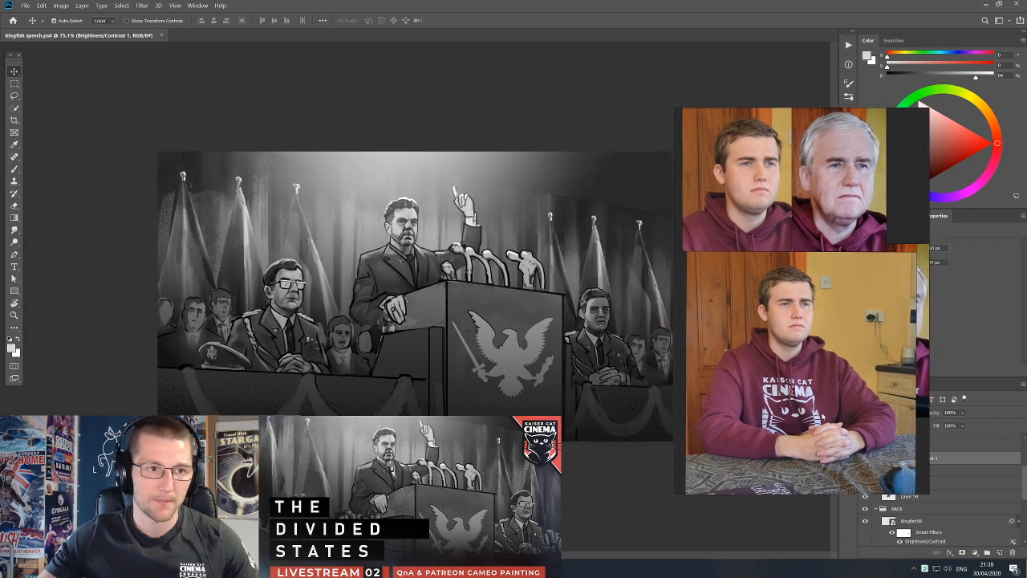
Open the contents of the Kingfish58 smart object, the seated officer beside the podium.
{"action": "scroll", "coordinate": [514, 353], "scroll_direction": "up", "scroll_amount": 5}
{"action": "left_click_drag", "start_coordinate": [475, 345], "coordinate": [610, 322]}
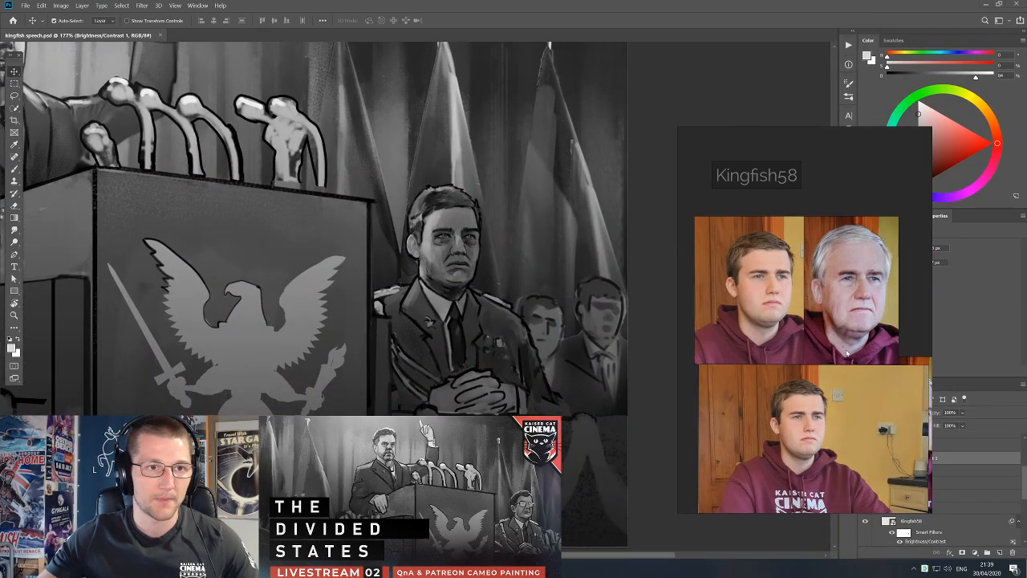
{"action": "left_click", "coordinate": [496, 329]}
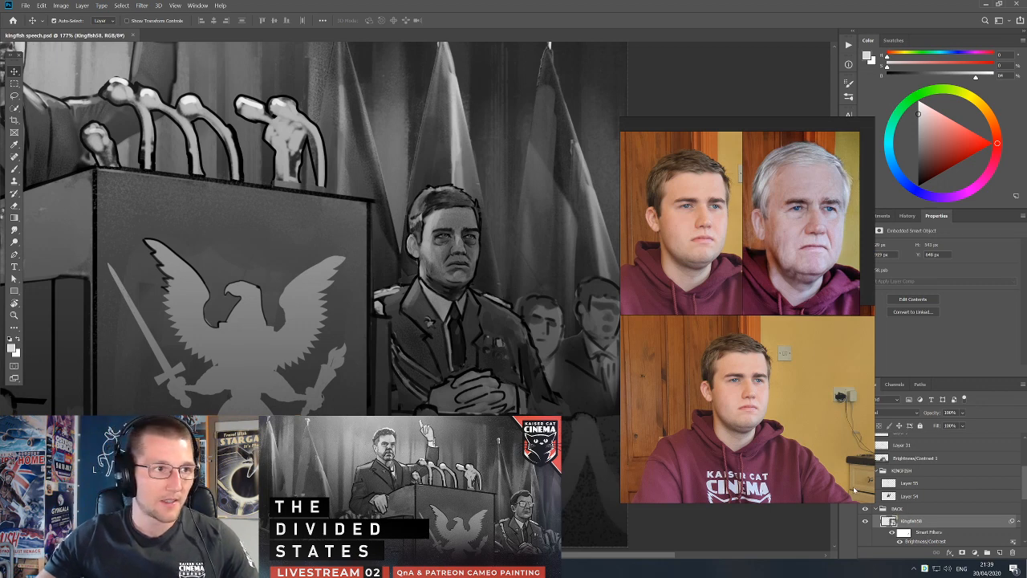
{"action": "double_click", "coordinate": [888, 521]}
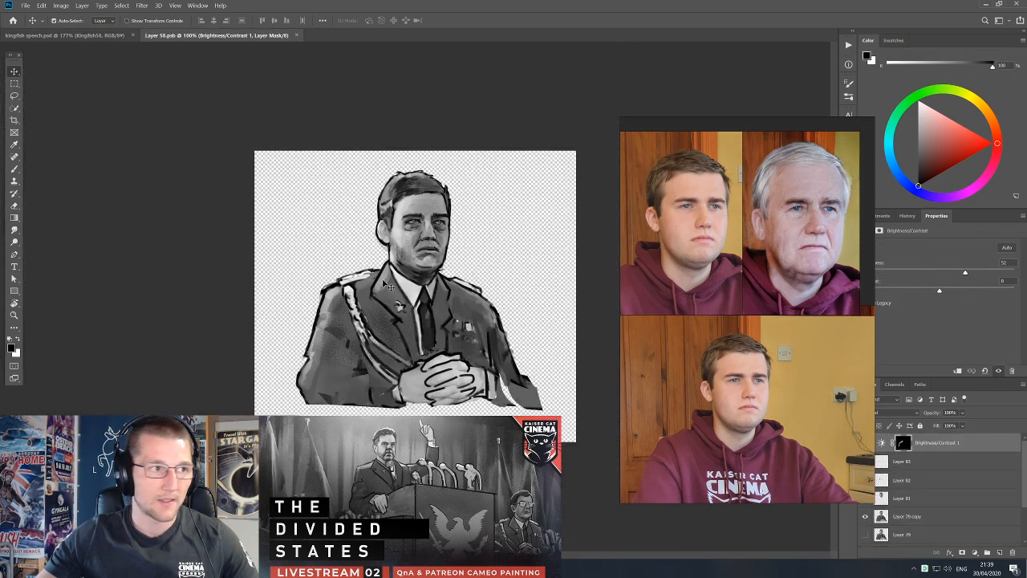
Select the officer's face layer, Layer 81, with the Brush tool ready and place the reference board next to the portrait.
{"action": "scroll", "coordinate": [412, 225], "scroll_direction": "up", "scroll_amount": 5}
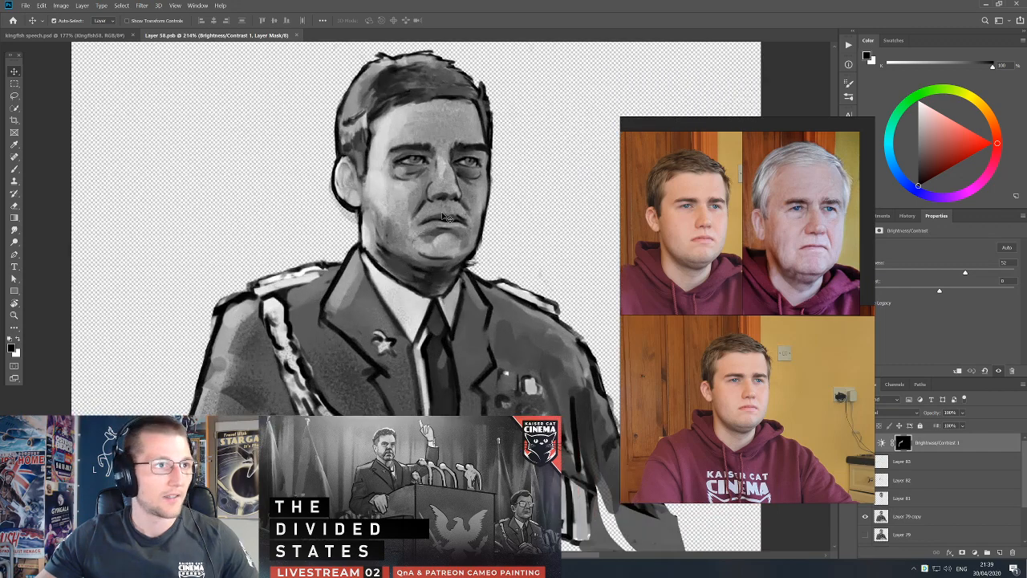
{"action": "left_click", "coordinate": [444, 215]}
{"action": "mouse_move", "coordinate": [444, 215]}
{"action": "left_mouse_down"}
{"action": "mouse_move", "coordinate": [476, 341]}
{"action": "mouse_move", "coordinate": [468, 283]}
{"action": "left_mouse_up"}
{"action": "key", "text": "b"}
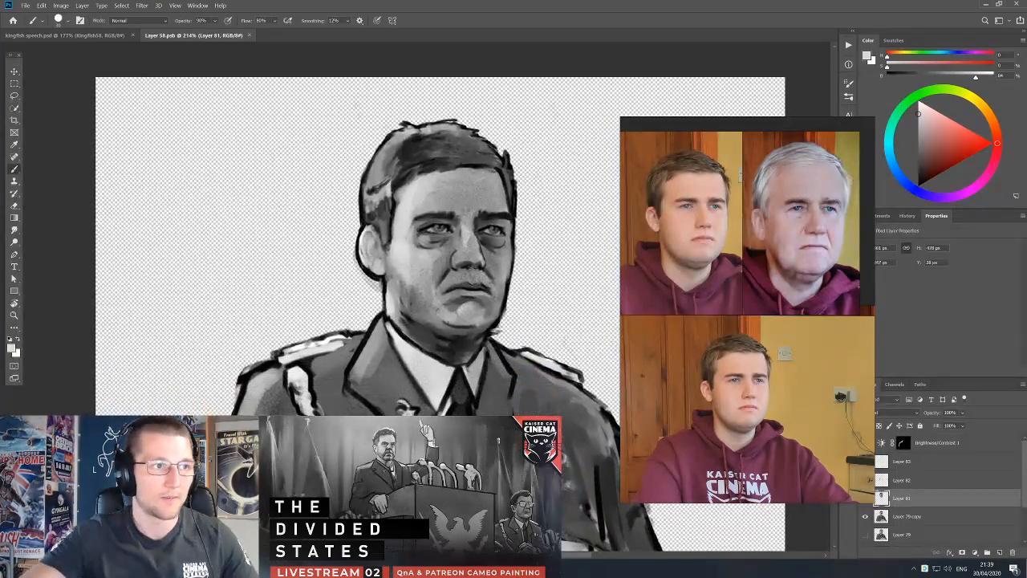
{"action": "left_click_drag", "start_coordinate": [793, 367], "coordinate": [781, 324]}
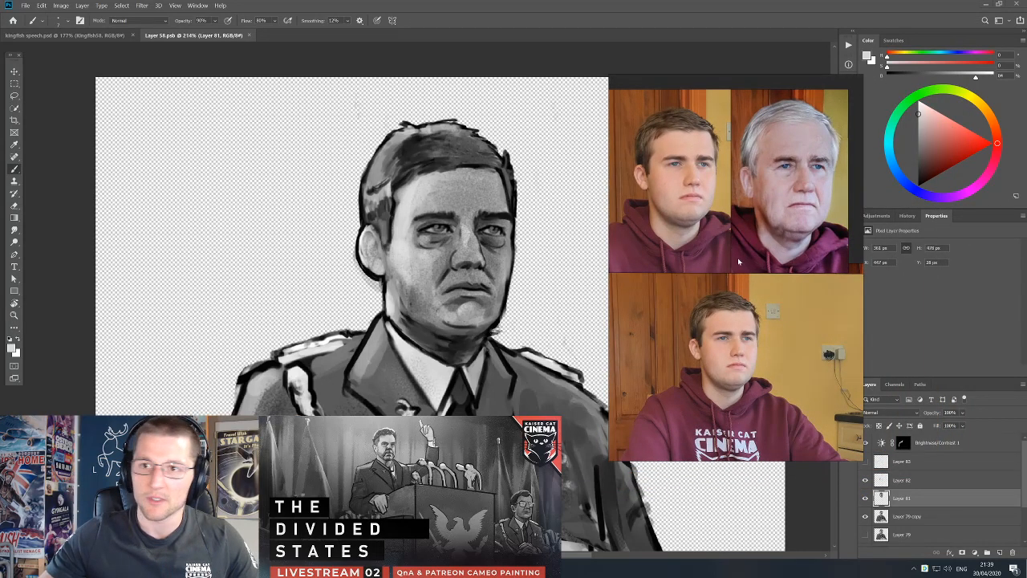
{"action": "right_click", "coordinate": [721, 293]}
{"action": "left_click", "coordinate": [738, 302]}
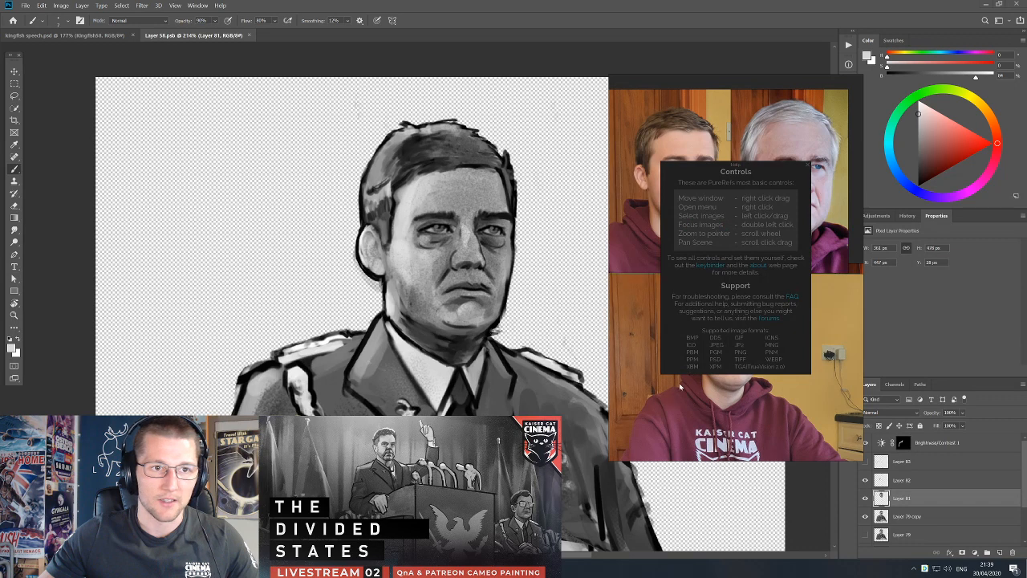
{"action": "left_click", "coordinate": [808, 166]}
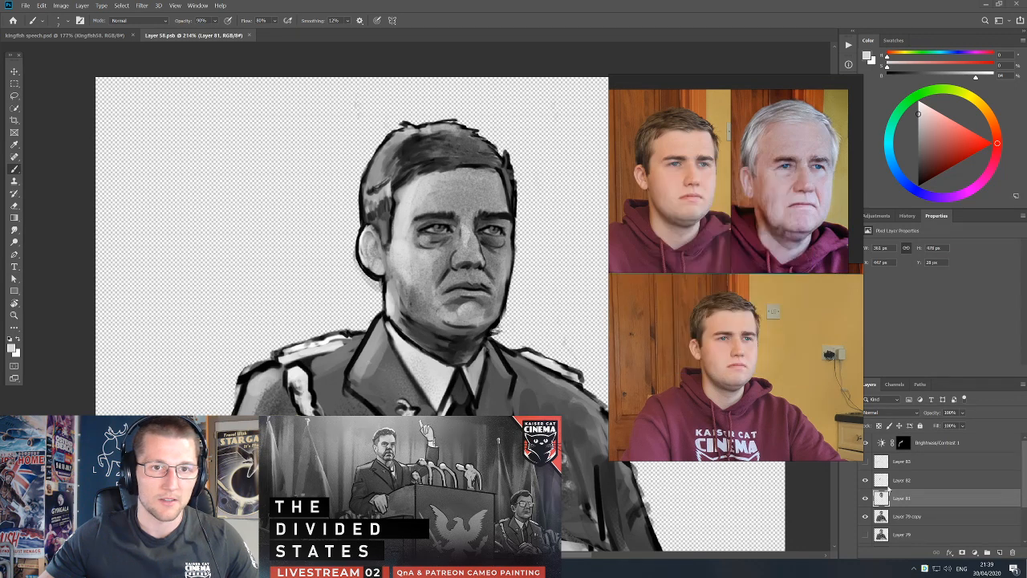
Merge the portrait layers from Brightness/Contrast 1 down to Layer 79 copy into a single layer.
{"action": "left_click", "coordinate": [944, 447], "text": "shift"}
{"action": "key", "text": "ctrl+e"}
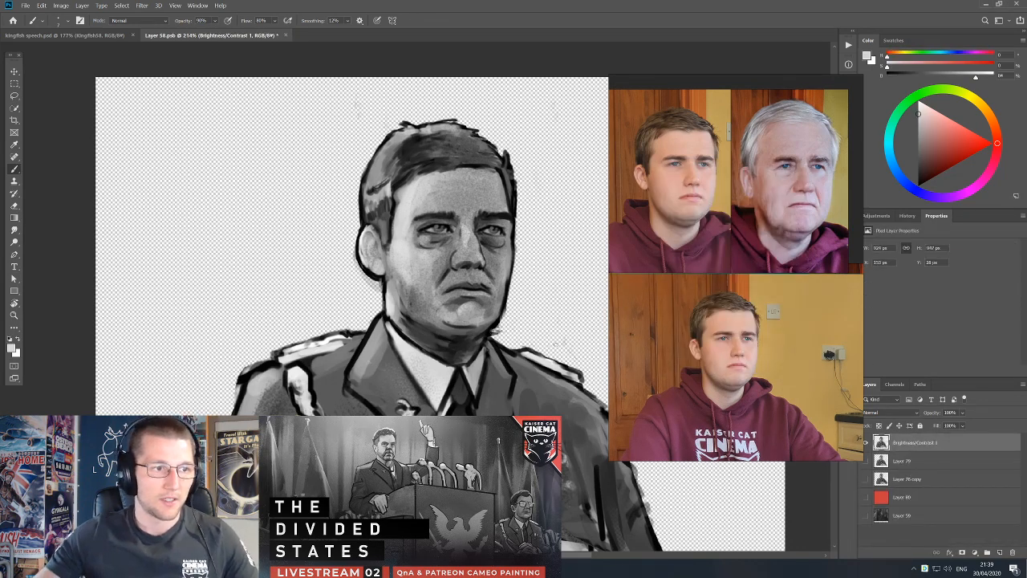
{"action": "key", "text": "e"}
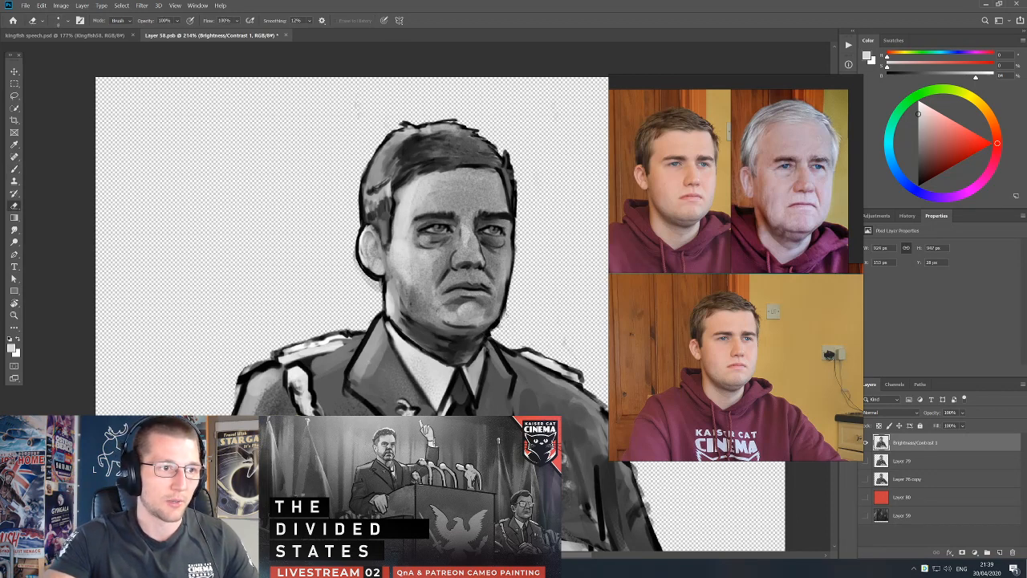
Touch up the officer's cheeks and the far edge of his face with the Brush, using greys sampled from the portrait.
{"action": "key", "text": "b"}
{"action": "left_click", "coordinate": [500, 274], "text": "alt"}
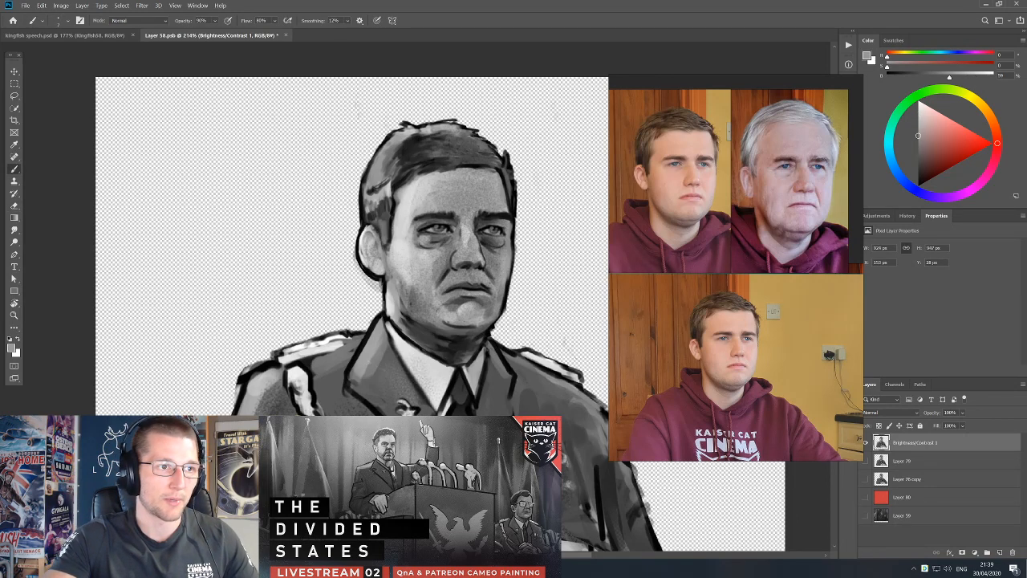
{"action": "left_click", "coordinate": [507, 305], "text": "alt"}
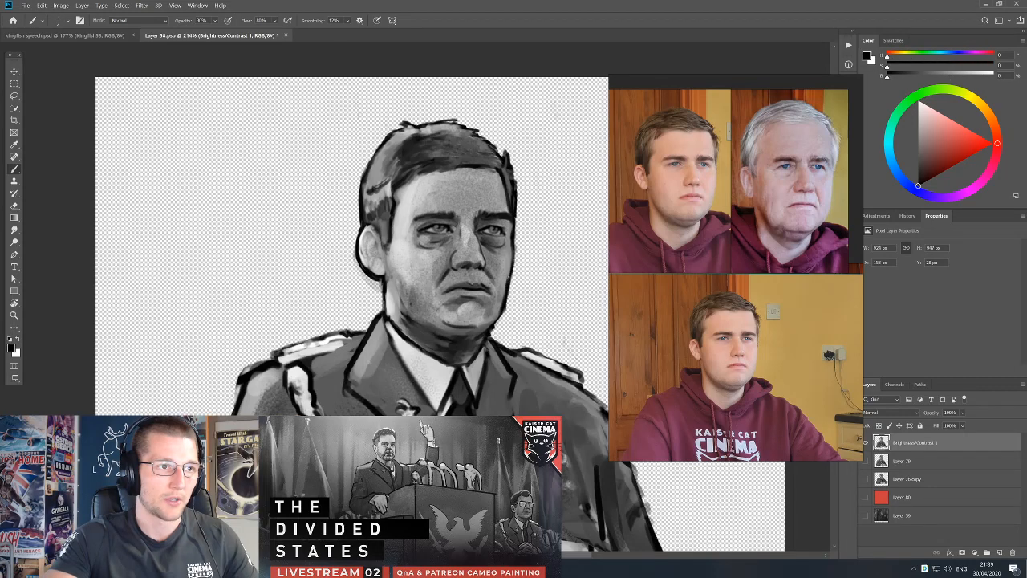
{"action": "left_click", "coordinate": [507, 278], "text": "alt"}
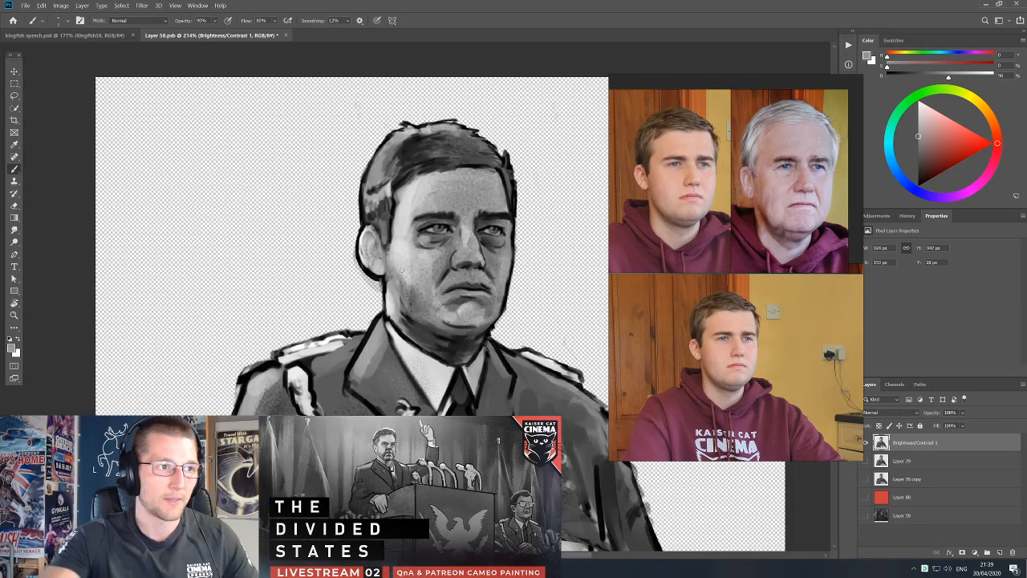
{"action": "left_click", "coordinate": [414, 270], "text": "alt"}
{"action": "left_click", "coordinate": [504, 260], "text": "alt"}
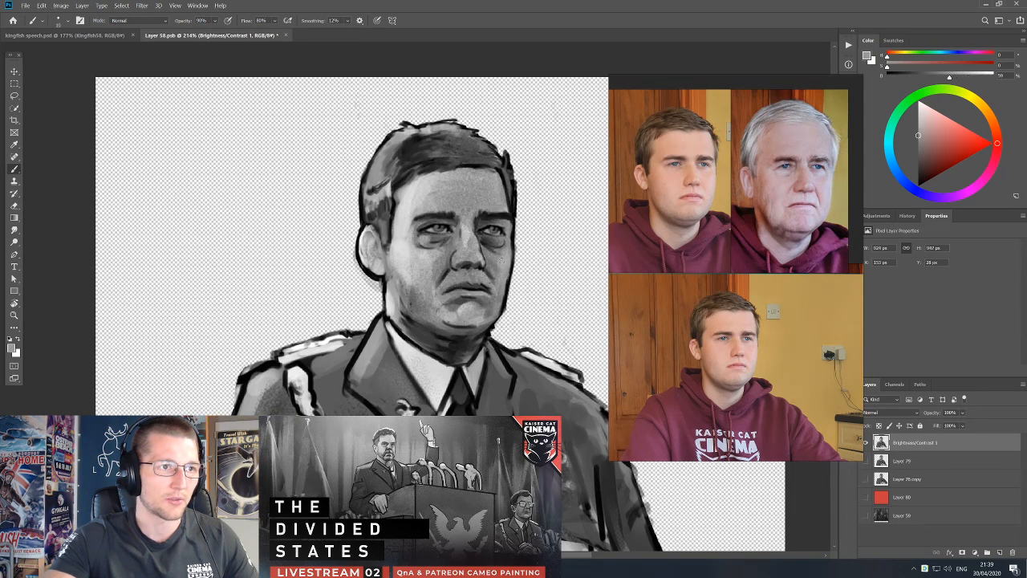
Refine the dark shading around the officer's eyes and far eyebrow with the Brush, using tones sampled from the portrait.
{"action": "left_click", "coordinate": [507, 241], "text": "alt"}
{"action": "left_click", "coordinate": [505, 214], "text": "alt"}
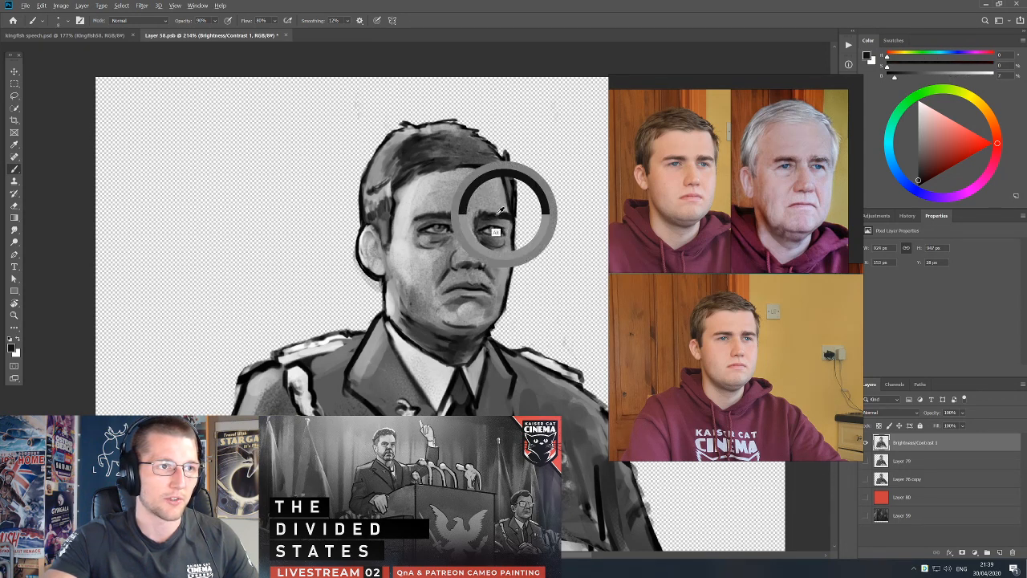
{"action": "left_click", "coordinate": [508, 244], "text": "alt"}
{"action": "left_click", "coordinate": [498, 234], "text": "alt"}
{"action": "left_click", "coordinate": [504, 214], "text": "alt"}
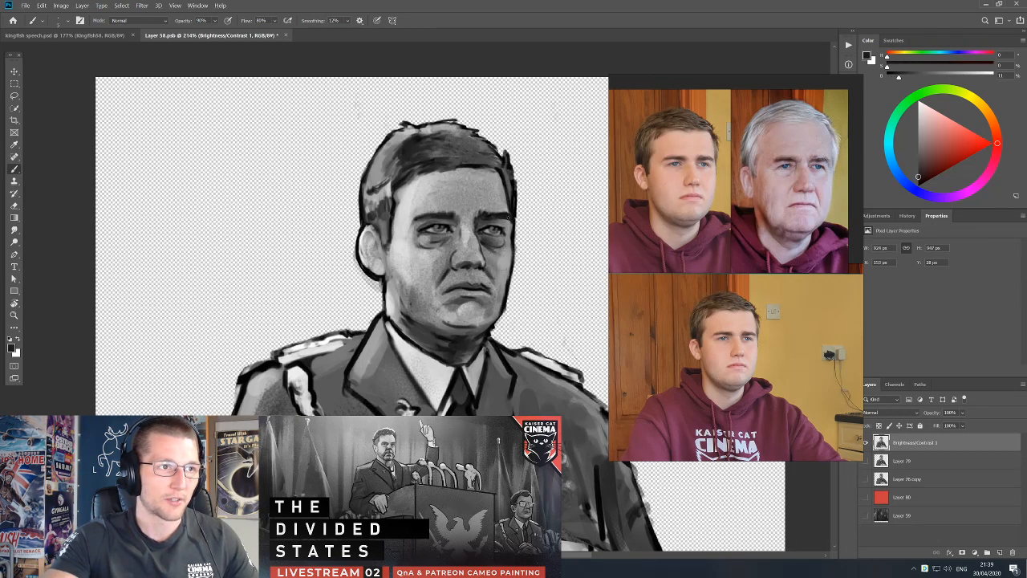
{"action": "left_click", "coordinate": [435, 233], "text": "alt"}
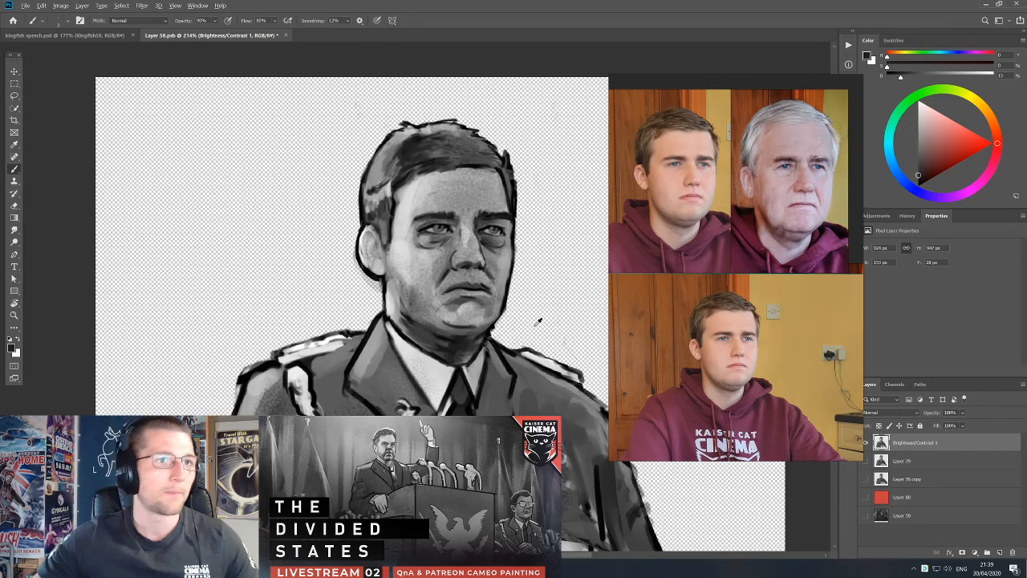
Show the Layer 59 background behind the officer's portrait.
{"action": "scroll", "coordinate": [532, 234], "scroll_direction": "up", "scroll_amount": 5}
{"action": "scroll", "coordinate": [709, 189], "scroll_direction": "up", "scroll_amount": 5}
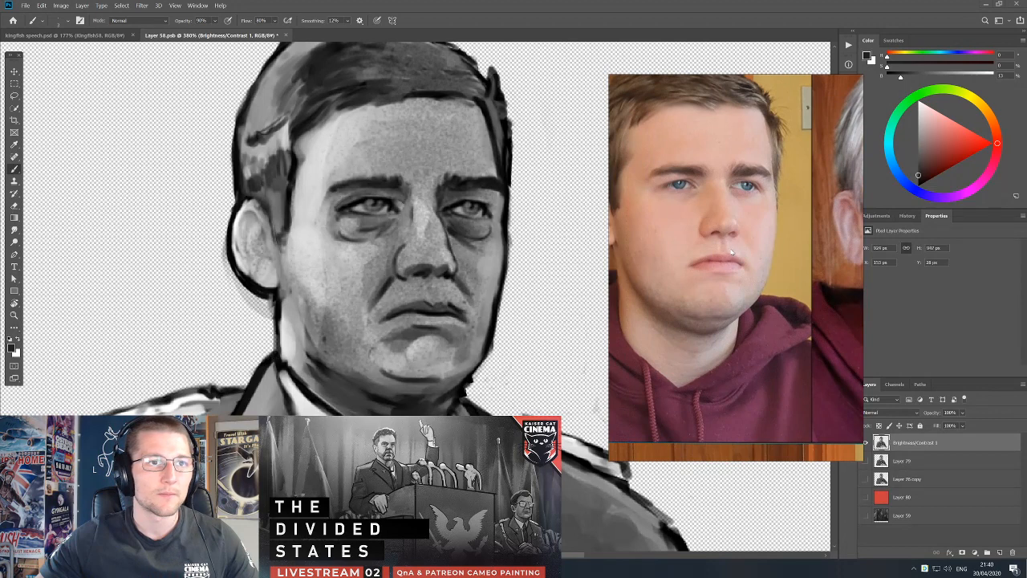
{"action": "left_click", "coordinate": [866, 516]}
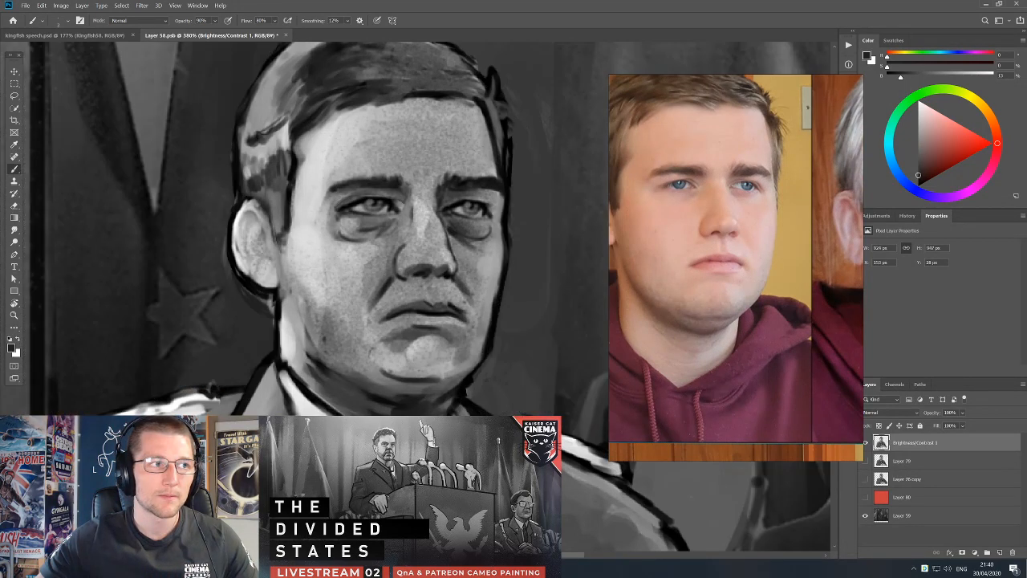
Touch up the outline and inner shading of the officer's ear with the Brush, using black and sampled greys.
{"action": "left_click_drag", "start_coordinate": [418, 274], "coordinate": [423, 289]}
{"action": "key", "text": "v"}
{"action": "key", "text": "e"}
{"action": "key", "text": "b"}
{"action": "key", "text": "d"}
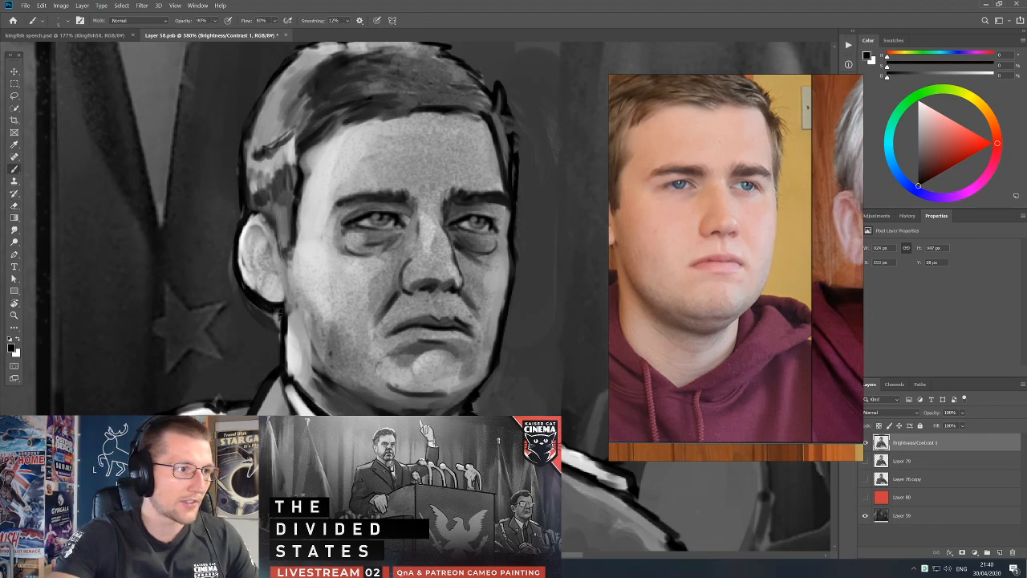
{"action": "left_click", "coordinate": [248, 224], "text": "alt"}
{"action": "left_click", "coordinate": [353, 224], "text": "alt"}
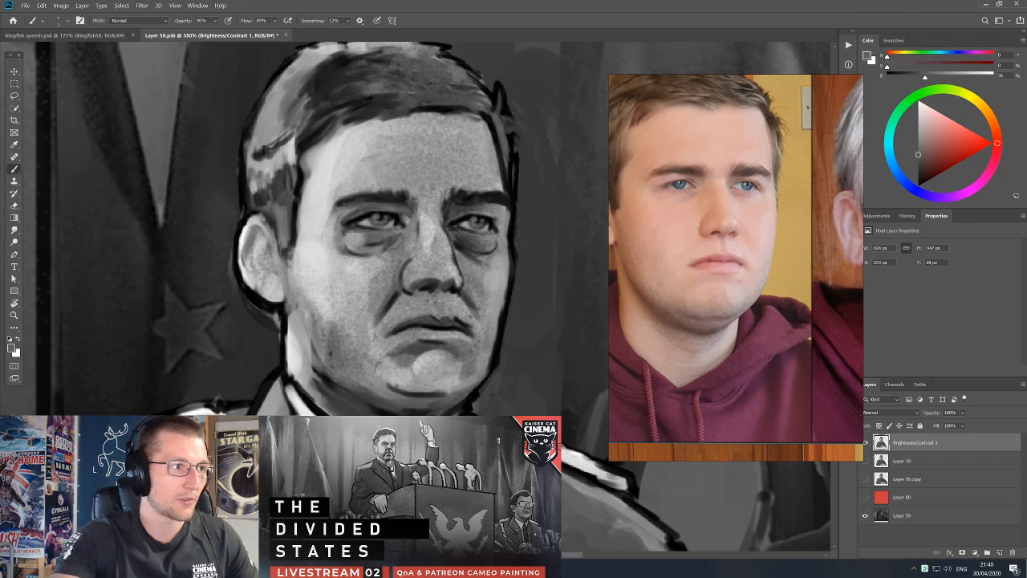
{"action": "left_click", "coordinate": [252, 250], "text": "alt"}
{"action": "left_click", "coordinate": [242, 249], "text": "alt"}
{"action": "left_click", "coordinate": [249, 221], "text": "alt"}
{"action": "left_click", "coordinate": [247, 222], "text": "alt"}
Trim the outer edge of the outline behind the officer's hair above the ear with the Eraser on the Brightness/Contrast 1 layer.
{"action": "left_click_drag", "start_coordinate": [253, 212], "coordinate": [272, 304]}
{"action": "key", "text": "e"}
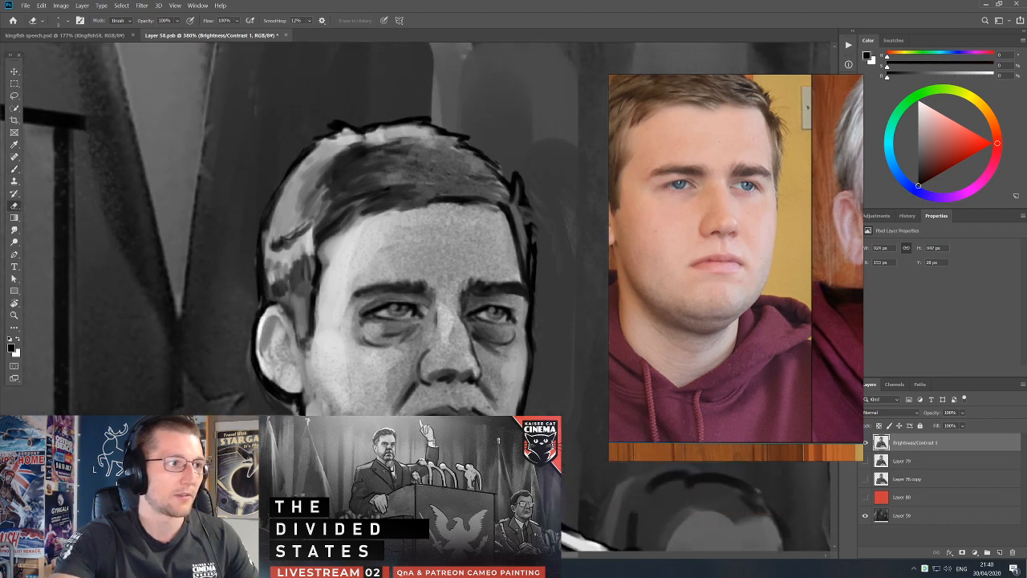
{"action": "left_click", "coordinate": [906, 516]}
{"action": "key", "text": "b"}
{"action": "left_click", "coordinate": [247, 285], "text": "alt"}
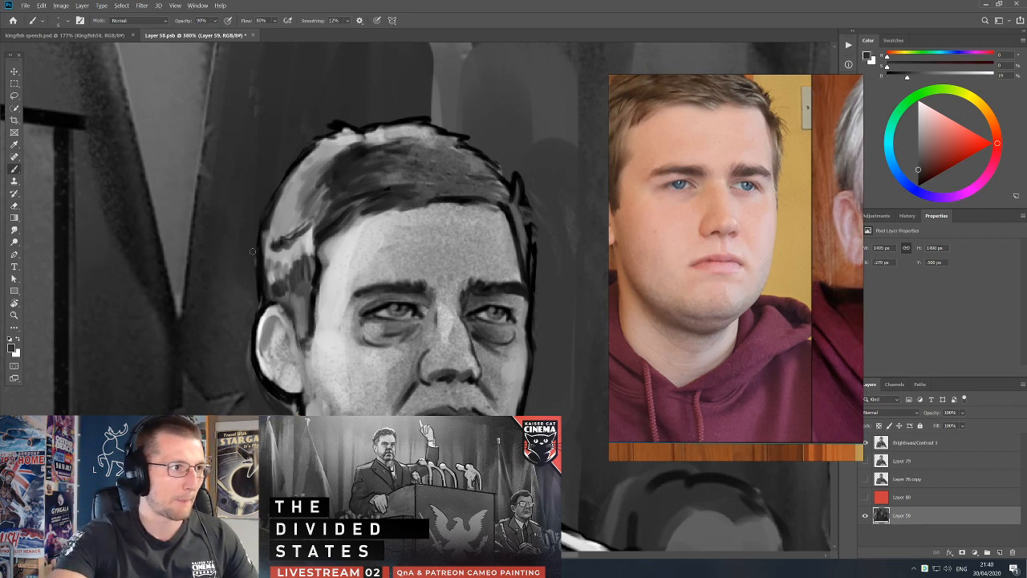
{"action": "key", "text": "v"}
{"action": "left_click", "coordinate": [273, 333]}
{"action": "key", "text": "e"}
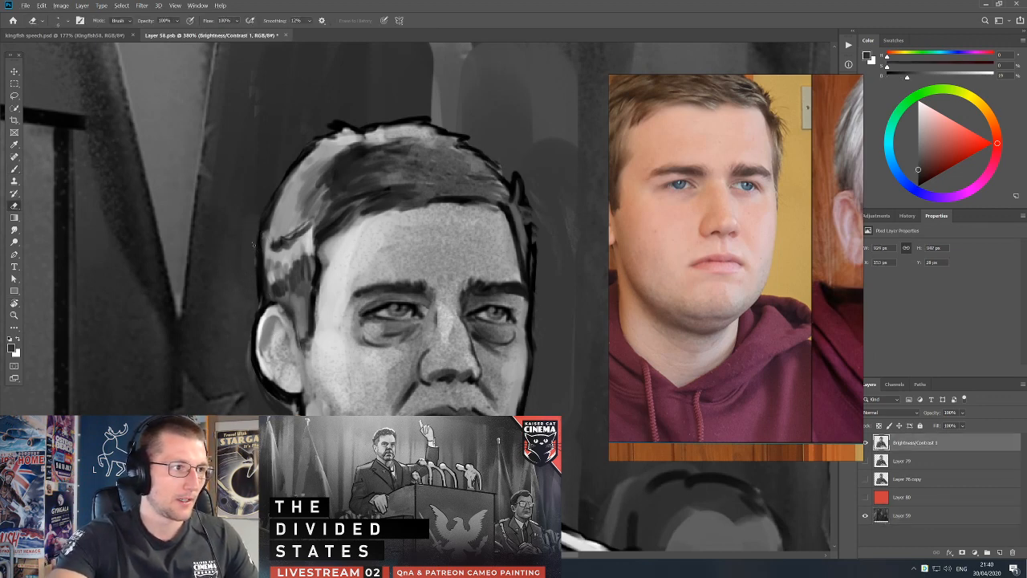
{"action": "left_click_drag", "start_coordinate": [254, 249], "coordinate": [256, 287]}
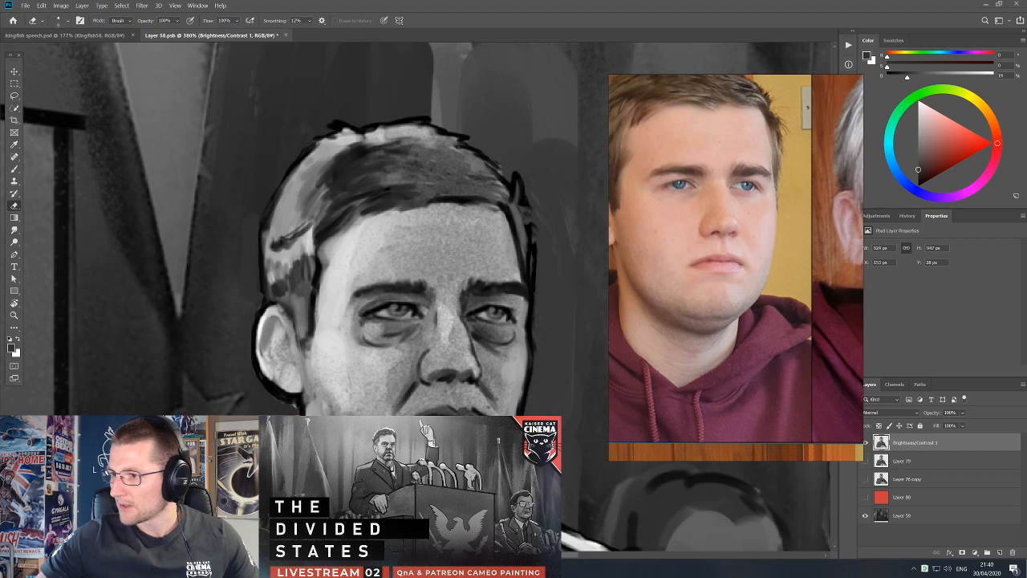
Lower the system audio volume to 34.
{"action": "key", "text": "XF86AudioLowerVolume"}
{"action": "key", "text": "XF86AudioLowerVolume"}
{"action": "key", "text": "XF86AudioLowerVolume"}
{"action": "key", "text": "XF86AudioLowerVolume"}
{"action": "key", "text": "XF86AudioLowerVolume"}
{"action": "key", "text": "XF86AudioLowerVolume"}
{"action": "key", "text": "XF86AudioLowerVolume"}
{"action": "key", "text": "XF86AudioLowerVolume"}
{"action": "key", "text": "XF86AudioLowerVolume"}
{"action": "key", "text": "XF86AudioLowerVolume"}
{"action": "key", "text": "XF86AudioLowerVolume"}
{"action": "key", "text": "XF86AudioLowerVolume"}
{"action": "key", "text": "XF86AudioLowerVolume"}
{"action": "key", "text": "XF86AudioLowerVolume"}
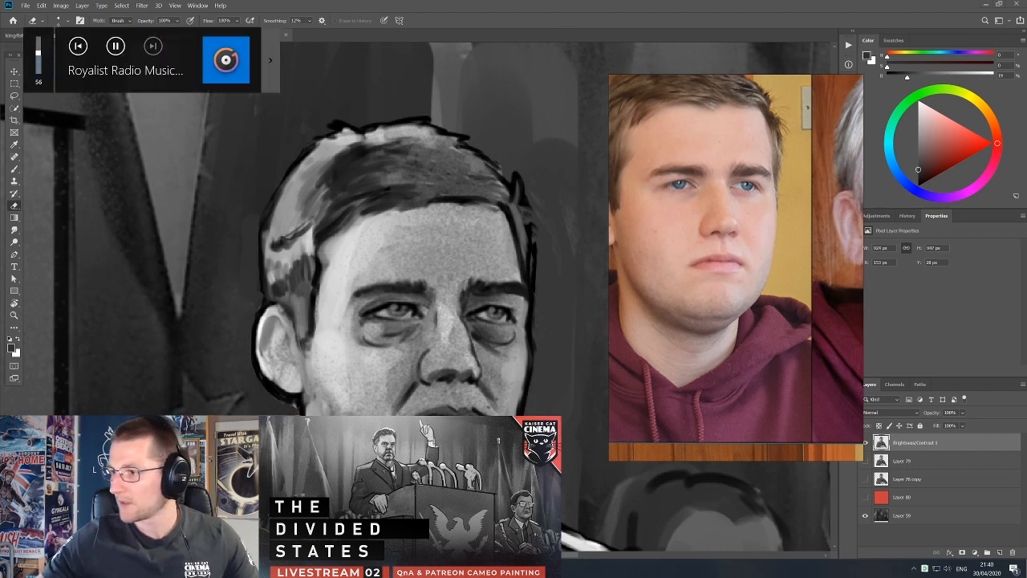
{"action": "key", "text": "XF86AudioLowerVolume"}
{"action": "key", "text": "XF86AudioLowerVolume"}
{"action": "key", "text": "XF86AudioLowerVolume"}
{"action": "key", "text": "XF86AudioLowerVolume"}
{"action": "key", "text": "XF86AudioLowerVolume"}
{"action": "key", "text": "XF86AudioLowerVolume"}
{"action": "key", "text": "XF86AudioLowerVolume"}
{"action": "key", "text": "XF86AudioLowerVolume"}
{"action": "key", "text": "XF86AudioLowerVolume"}
{"action": "key", "text": "XF86AudioLowerVolume"}
{"action": "key", "text": "XF86AudioLowerVolume"}
{"action": "key", "text": "XF86AudioLowerVolume"}
{"action": "key", "text": "XF86AudioLowerVolume"}
{"action": "key", "text": "XF86AudioLowerVolume"}
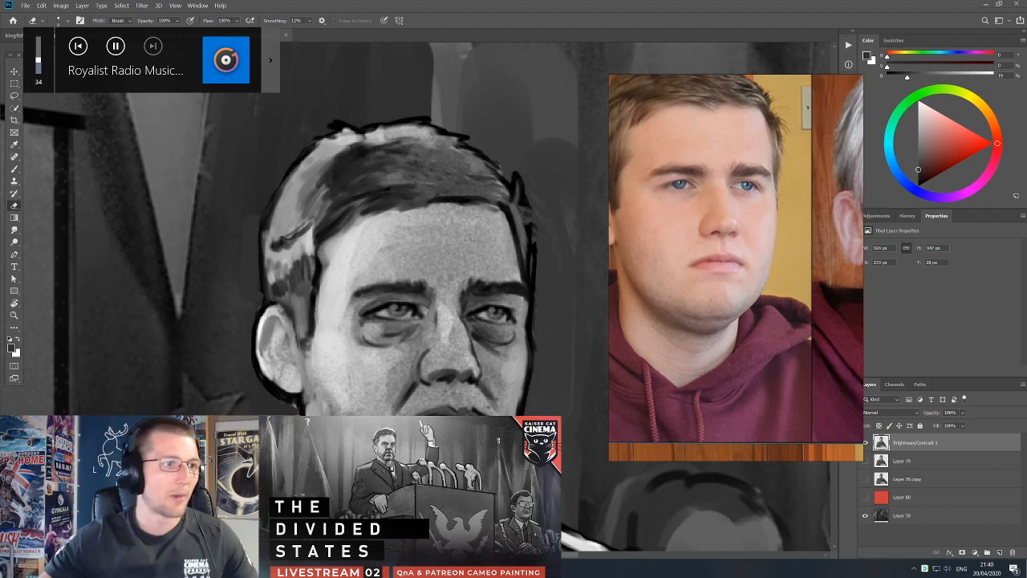
Paint strands into the officer's side hair above the ear with the Brush, using greys sampled from the hair.
{"action": "key", "text": "b"}
{"action": "left_click_drag", "start_coordinate": [446, 309], "coordinate": [495, 310]}
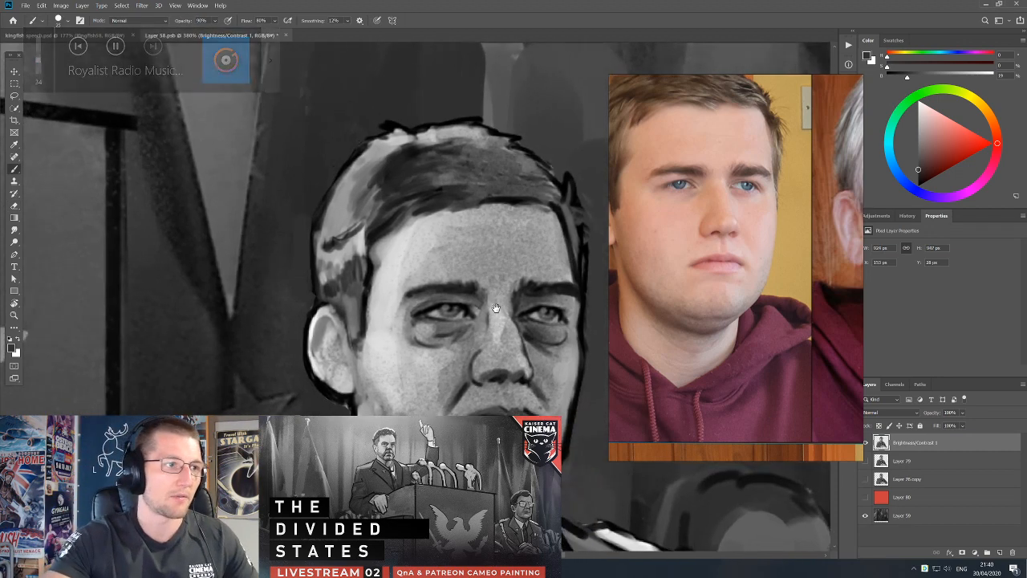
{"action": "left_click", "coordinate": [367, 264], "text": "alt"}
{"action": "left_click_drag", "start_coordinate": [368, 263], "coordinate": [381, 233]}
{"action": "left_click", "coordinate": [356, 284], "text": "alt"}
{"action": "left_click_drag", "start_coordinate": [361, 277], "coordinate": [371, 229]}
{"action": "left_click", "coordinate": [359, 262], "text": "alt"}
{"action": "left_click", "coordinate": [358, 274], "text": "alt"}
{"action": "left_click", "coordinate": [353, 289], "text": "alt"}
{"action": "left_click_drag", "start_coordinate": [352, 273], "coordinate": [345, 304]}
{"action": "left_click", "coordinate": [311, 292], "text": "alt"}
{"action": "left_click_drag", "start_coordinate": [360, 249], "coordinate": [347, 312]}
{"action": "mouse_move", "coordinate": [341, 217]}
{"action": "left_mouse_down"}
{"action": "mouse_move", "coordinate": [302, 292]}
{"action": "mouse_move", "coordinate": [343, 227]}
{"action": "mouse_move", "coordinate": [326, 251]}
{"action": "mouse_move", "coordinate": [336, 265]}
{"action": "mouse_move", "coordinate": [304, 297]}
{"action": "left_mouse_up"}
{"action": "left_click", "coordinate": [315, 291], "text": "alt"}
{"action": "left_click", "coordinate": [344, 269], "text": "alt"}
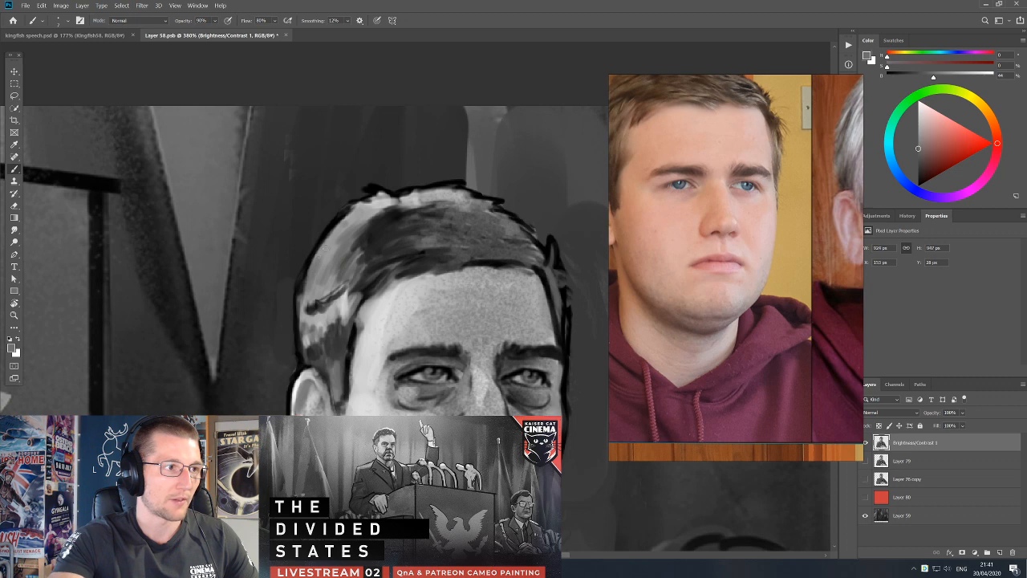
Darken the top and parting of the officer's hair with a dark grey sampled from it.
{"action": "key", "text": "d"}
{"action": "left_click", "coordinate": [432, 218], "text": "alt"}
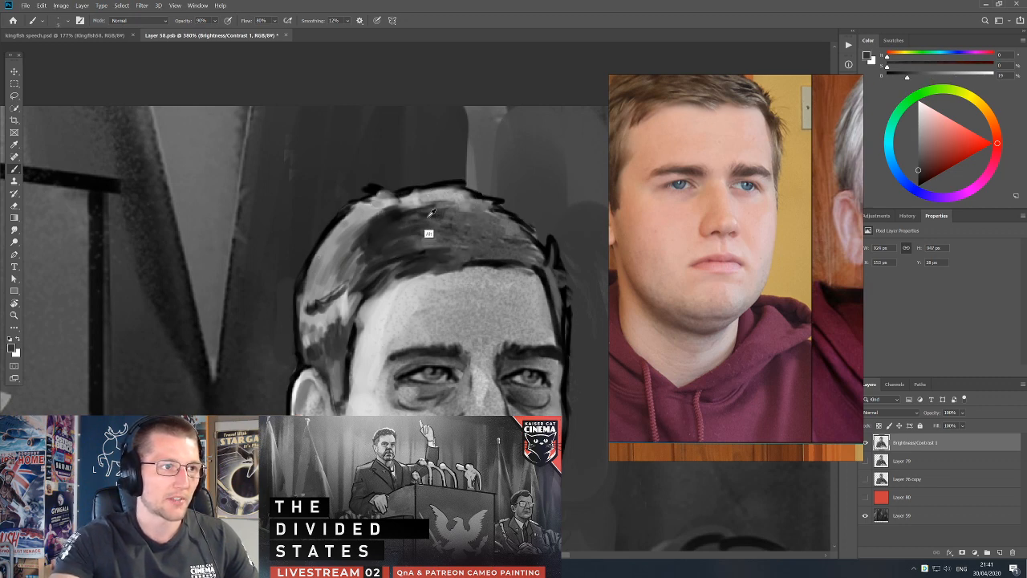
{"action": "left_click", "coordinate": [397, 219], "text": "alt"}
{"action": "mouse_move", "coordinate": [403, 228]}
{"action": "left_mouse_down"}
{"action": "mouse_move", "coordinate": [447, 222]}
{"action": "mouse_move", "coordinate": [470, 243]}
{"action": "mouse_move", "coordinate": [460, 261]}
{"action": "mouse_move", "coordinate": [471, 254]}
{"action": "mouse_move", "coordinate": [414, 273]}
{"action": "left_mouse_up"}
Reinforce the outline along the upper back of the officer's hair in black with a smaller brush.
{"action": "key", "text": "d"}
{"action": "key", "text": "bracketleft"}
{"action": "key", "text": "bracketleft"}
{"action": "left_click_drag", "start_coordinate": [476, 339], "coordinate": [465, 238]}
{"action": "left_click_drag", "start_coordinate": [402, 169], "coordinate": [380, 188]}
{"action": "left_click_drag", "start_coordinate": [388, 177], "coordinate": [345, 223]}
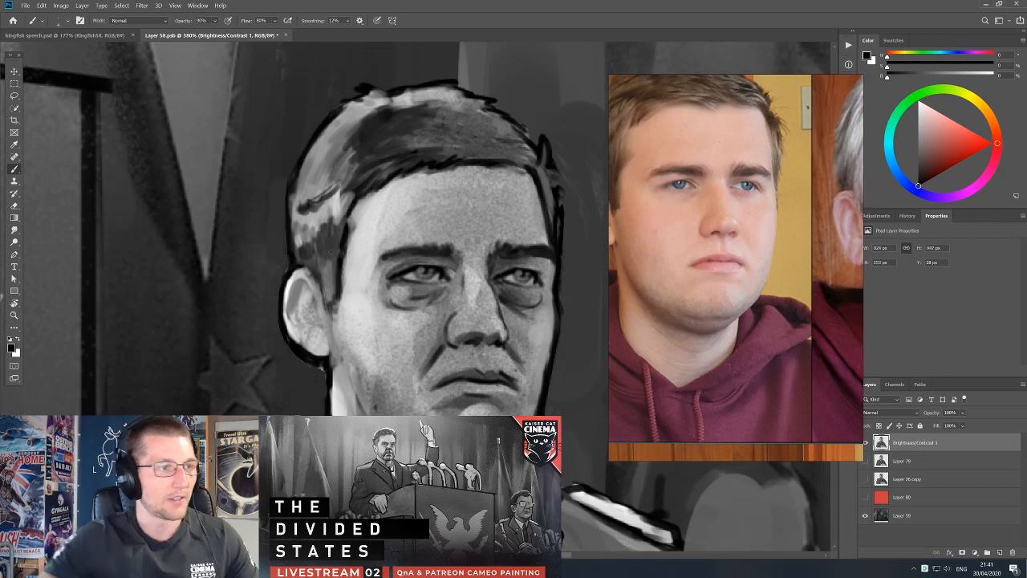
Sample a mid grey from the crown hair and erase the outer edge of the outline beside the far temple.
{"action": "scroll", "coordinate": [466, 285], "scroll_direction": "down", "scroll_amount": 3}
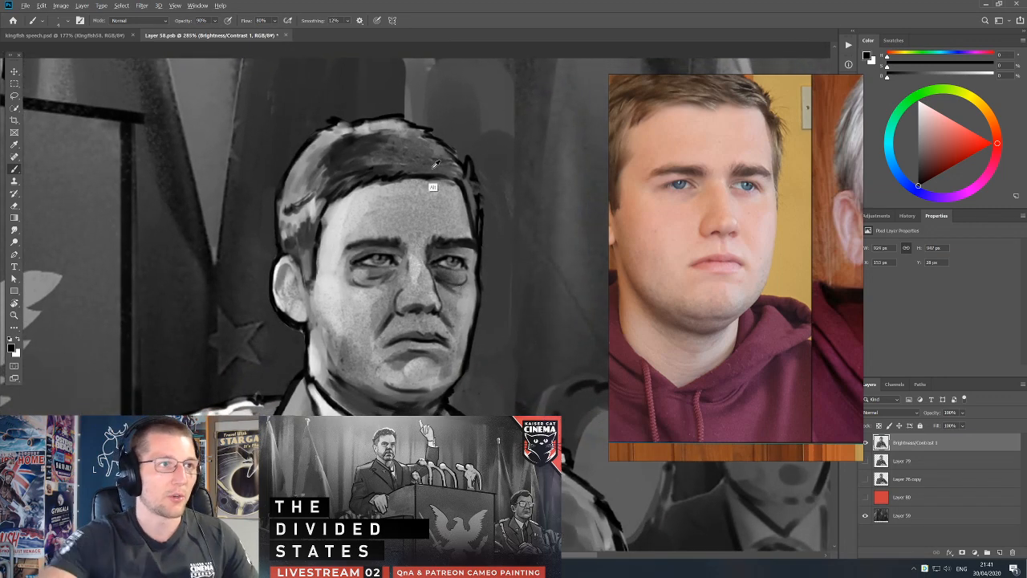
{"action": "left_click", "coordinate": [410, 131], "text": "alt"}
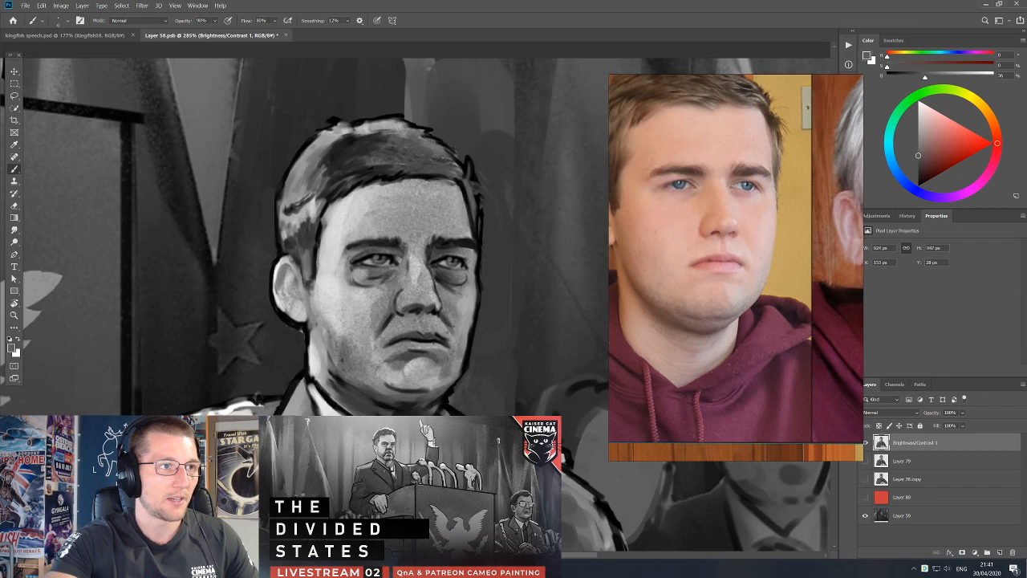
{"action": "key", "text": "e"}
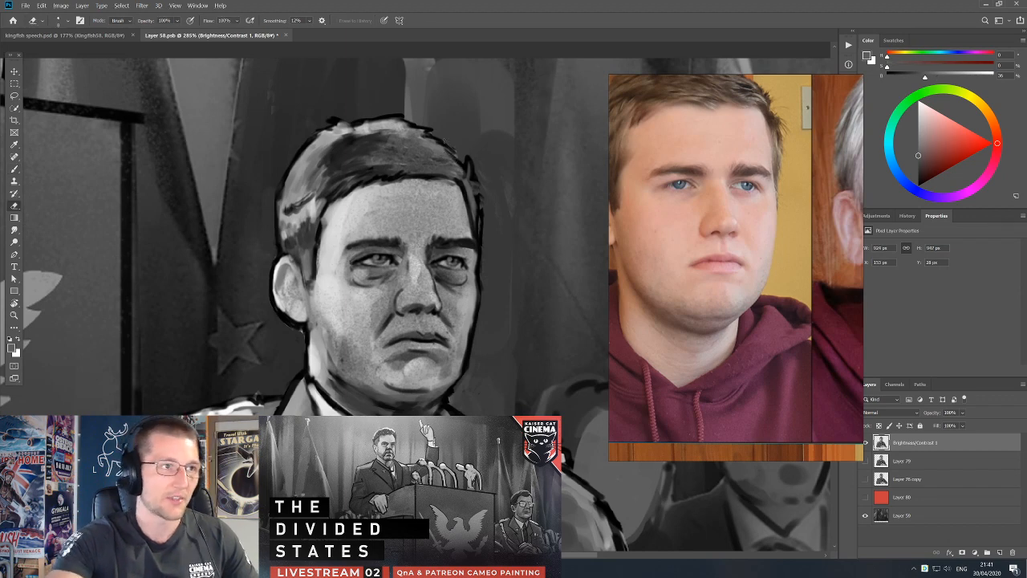
{"action": "left_click_drag", "start_coordinate": [483, 209], "coordinate": [483, 230]}
Repaint the hairline and outline at the officer's far temple in black with a slightly larger brush.
{"action": "key", "text": "b"}
{"action": "left_click", "coordinate": [473, 175], "text": "alt"}
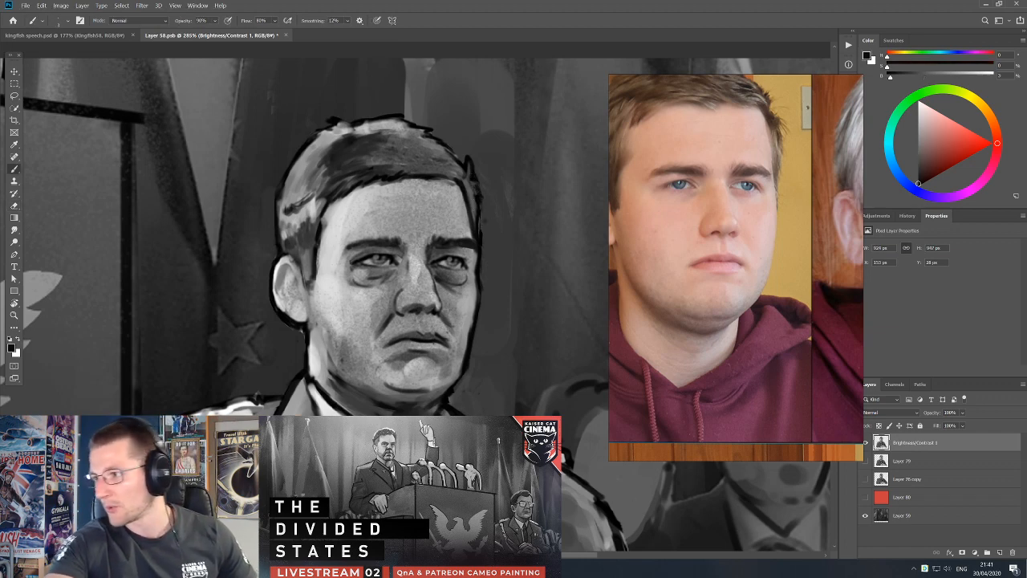
{"action": "left_click", "coordinate": [479, 205], "text": "alt"}
{"action": "key", "text": "bracketright"}
{"action": "left_click_drag", "start_coordinate": [472, 197], "coordinate": [473, 217]}
{"action": "left_click", "coordinate": [484, 222], "text": "alt"}
{"action": "key", "text": "e"}
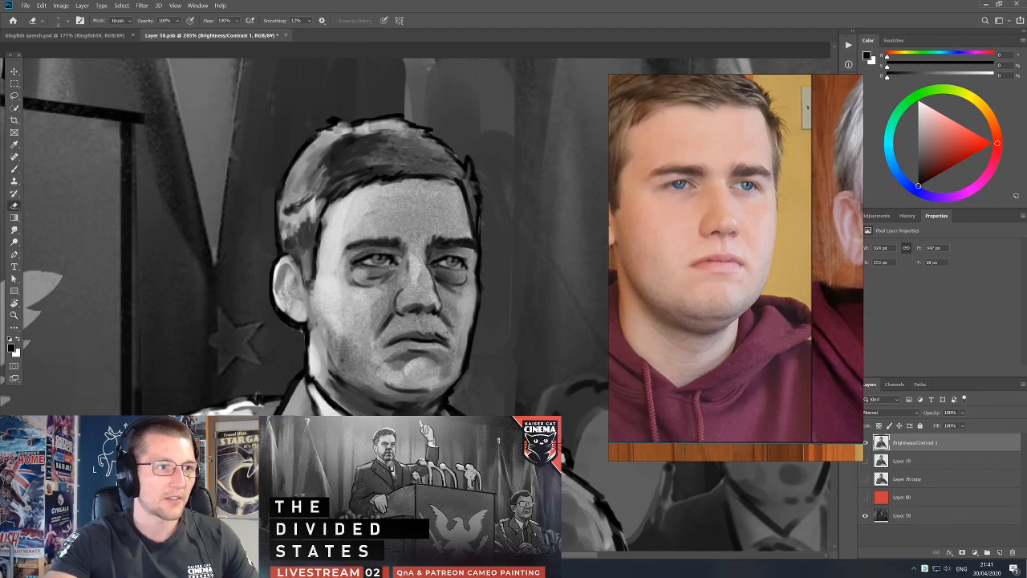
Add a dark inner line to the officer's ear and touch up its highlight with a sampled light grey.
{"action": "key", "text": "b"}
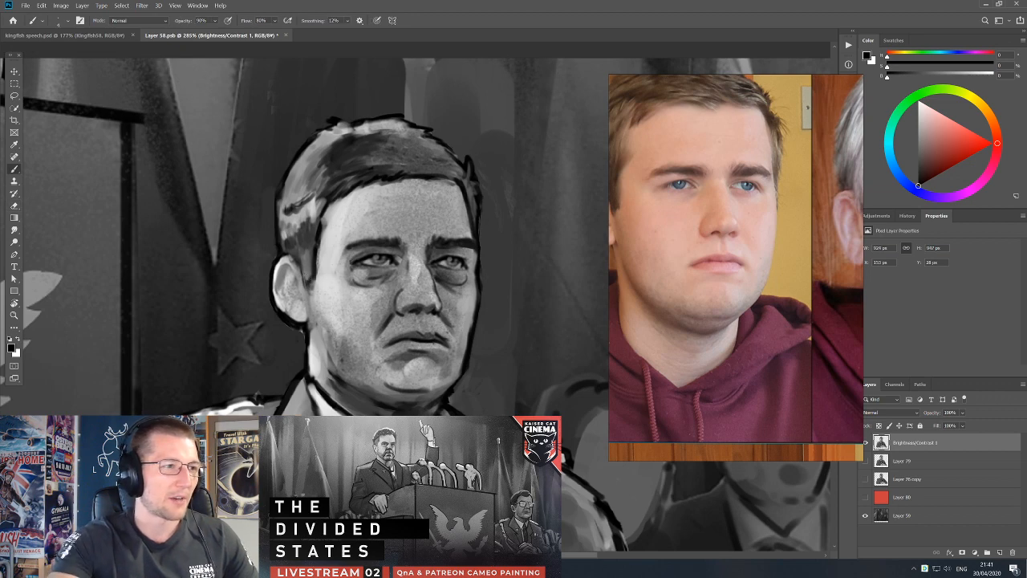
{"action": "mouse_move", "coordinate": [284, 272]}
{"action": "left_mouse_down"}
{"action": "mouse_move", "coordinate": [286, 297]}
{"action": "mouse_move", "coordinate": [287, 286]}
{"action": "left_mouse_up"}
{"action": "left_click", "coordinate": [293, 281], "text": "alt"}
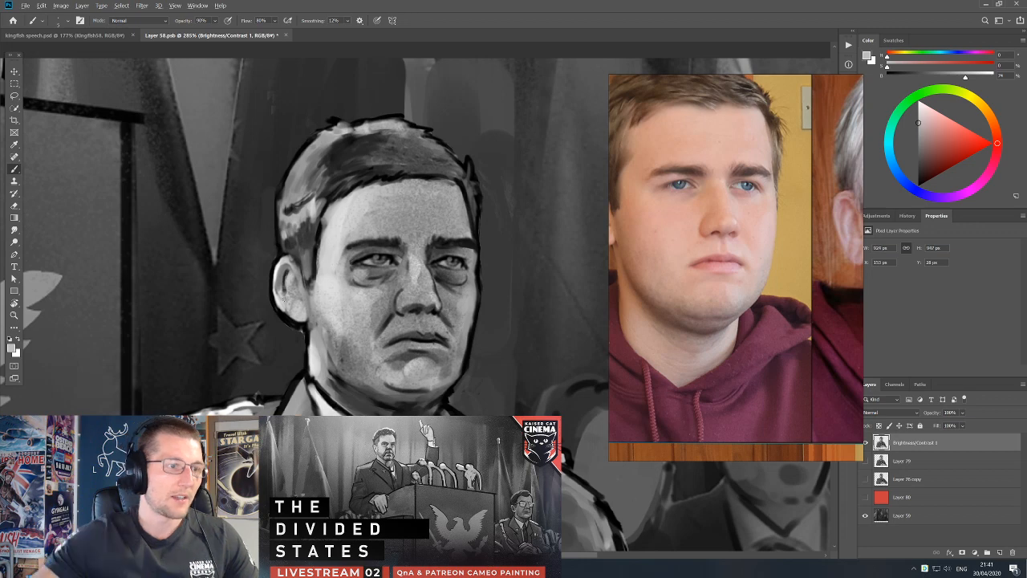
Shade the officer's tie and its knot with the Brush, using dark greys sampled from the uniform.
{"action": "scroll", "coordinate": [320, 279], "scroll_direction": "down", "scroll_amount": 4}
{"action": "scroll", "coordinate": [344, 265], "scroll_direction": "down", "scroll_amount": 2}
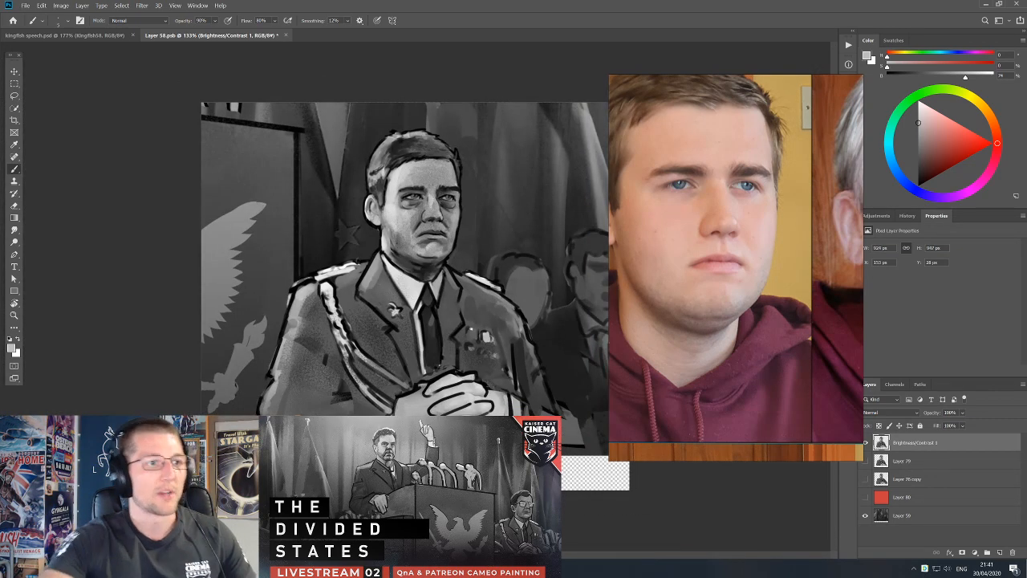
{"action": "left_click", "coordinate": [442, 384], "text": "alt"}
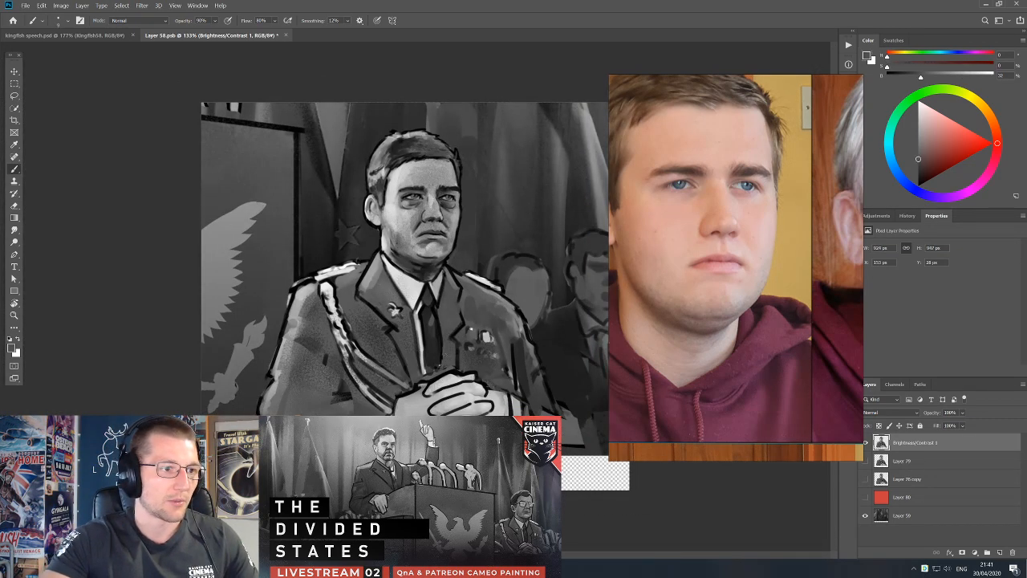
{"action": "left_click", "coordinate": [434, 335], "text": "alt"}
{"action": "left_click", "coordinate": [435, 331], "text": "alt"}
{"action": "left_click", "coordinate": [436, 343], "text": "alt"}
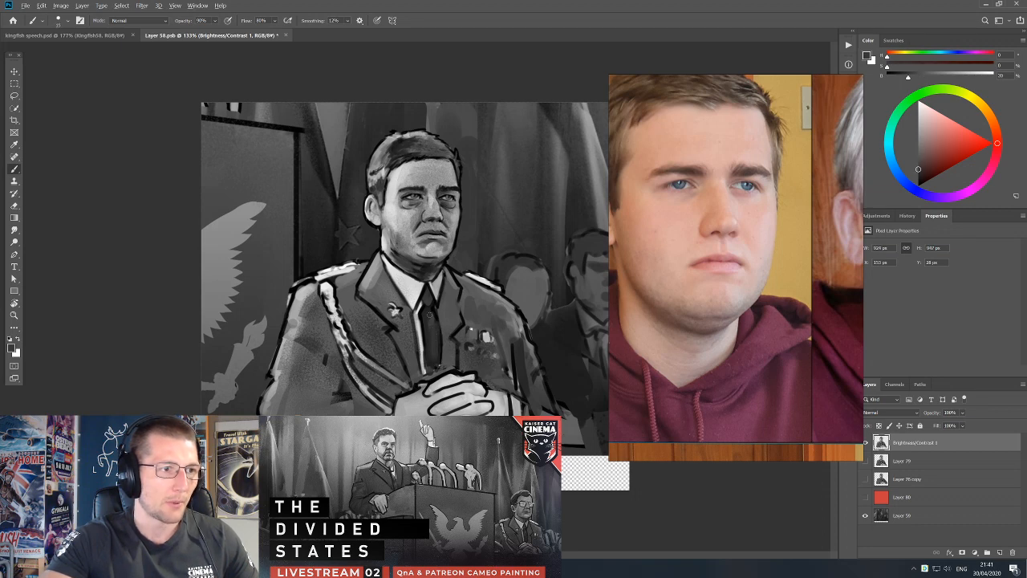
{"action": "left_click", "coordinate": [429, 314], "text": "alt"}
{"action": "left_click", "coordinate": [432, 299], "text": "alt"}
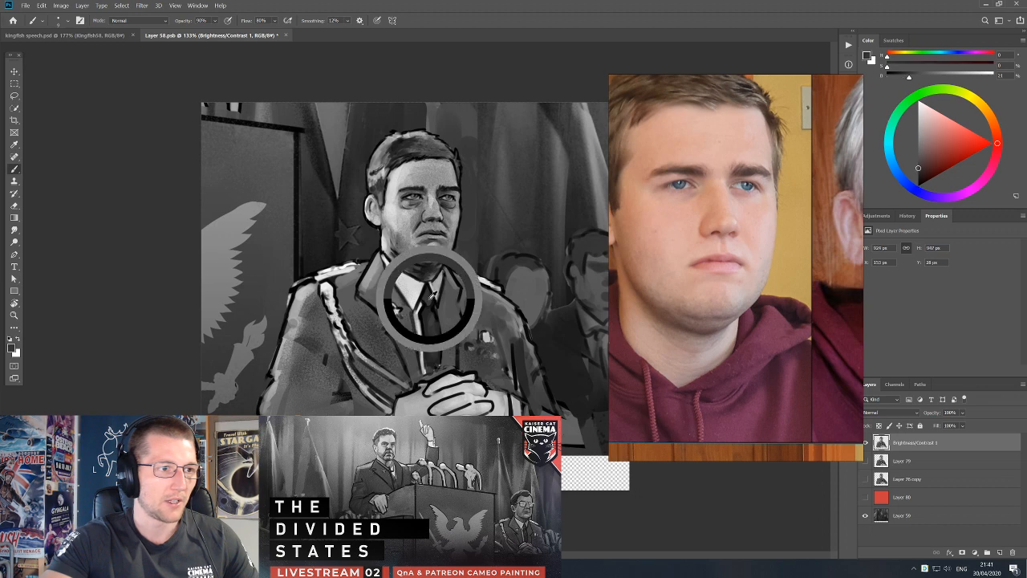
{"action": "left_click", "coordinate": [427, 296], "text": "alt"}
{"action": "left_click", "coordinate": [425, 339], "text": "alt"}
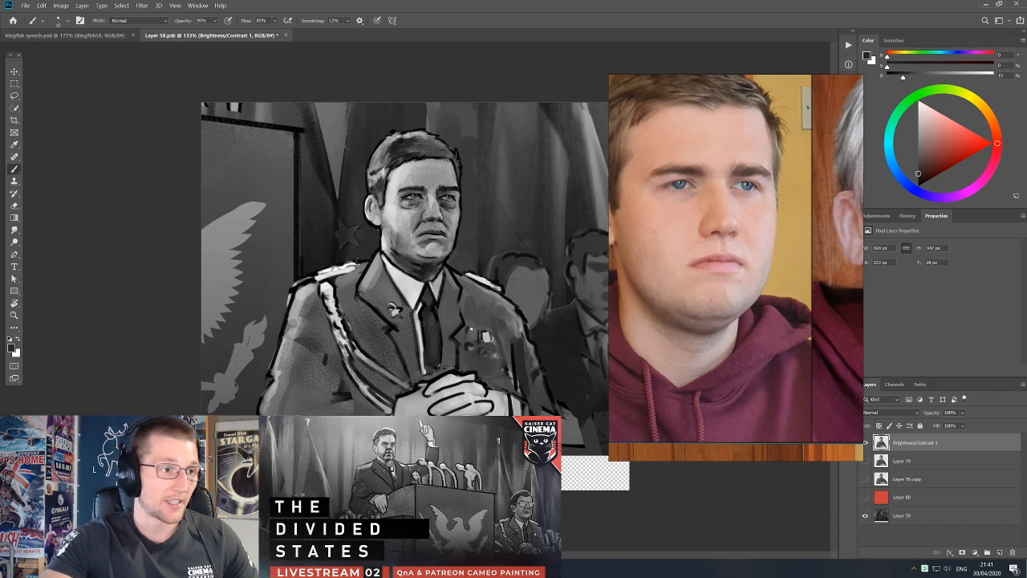
Touch up the jacket lapel on the badge side with sampled greys and black outline strokes.
{"action": "left_click", "coordinate": [410, 328], "text": "alt"}
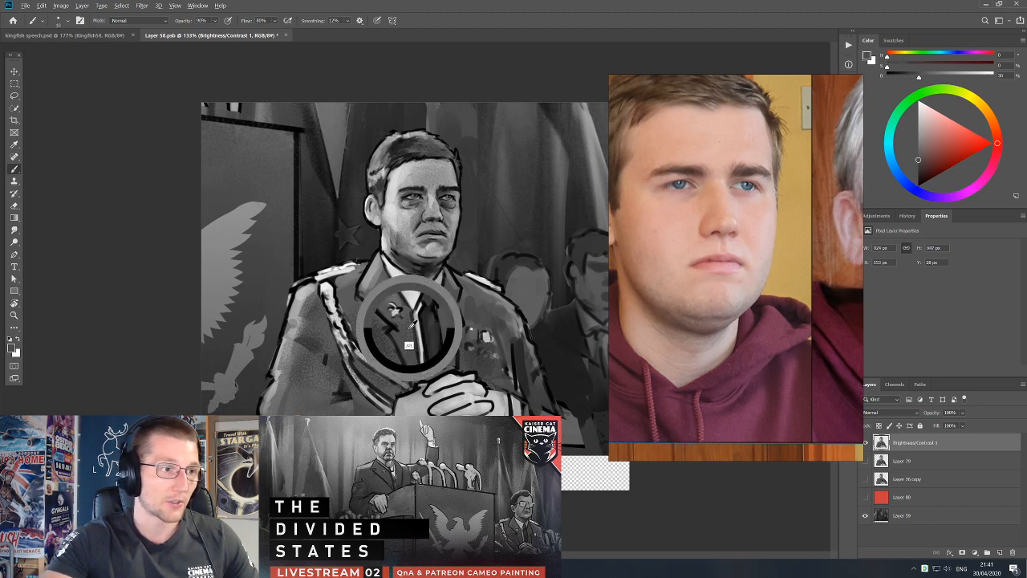
{"action": "left_click", "coordinate": [381, 327], "text": "alt"}
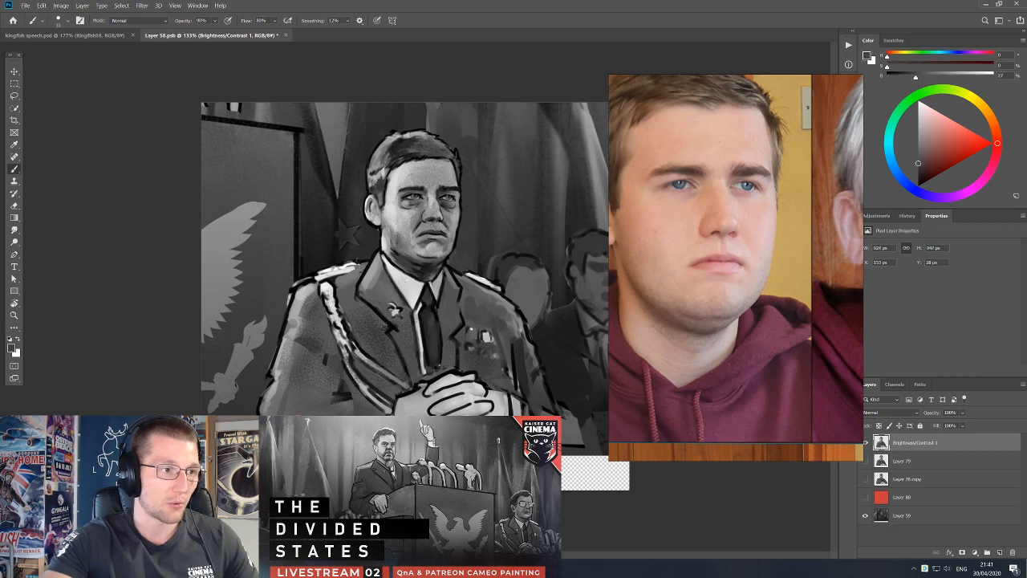
{"action": "left_click", "coordinate": [383, 312], "text": "alt"}
{"action": "left_click", "coordinate": [365, 281], "text": "alt"}
{"action": "left_click", "coordinate": [356, 290], "text": "alt"}
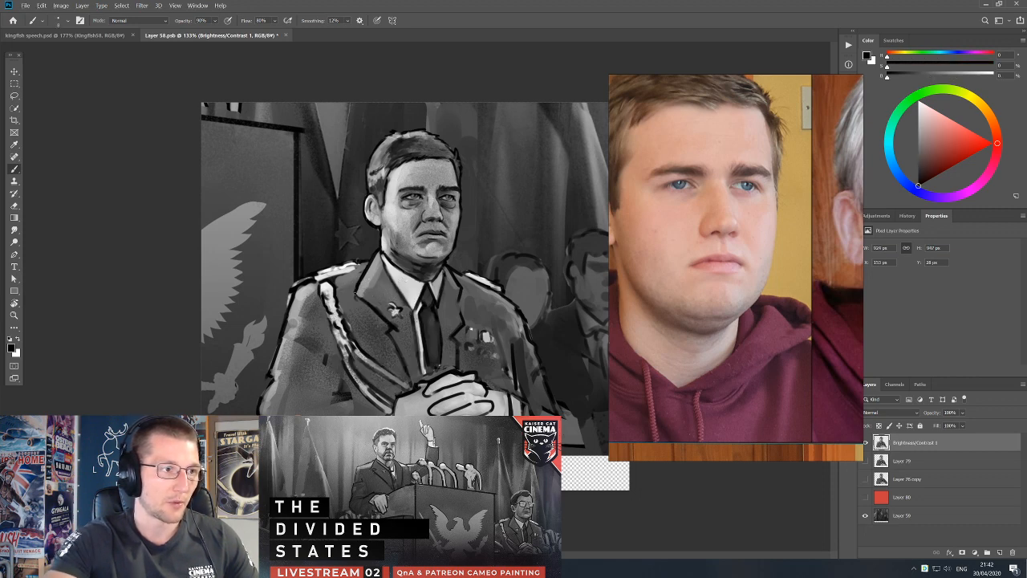
{"action": "left_click", "coordinate": [356, 298], "text": "alt"}
Refine the shirt collar and far lapel beside the tie with sampled greys, and reset the brush colour to black.
{"action": "left_click", "coordinate": [444, 298], "text": "alt"}
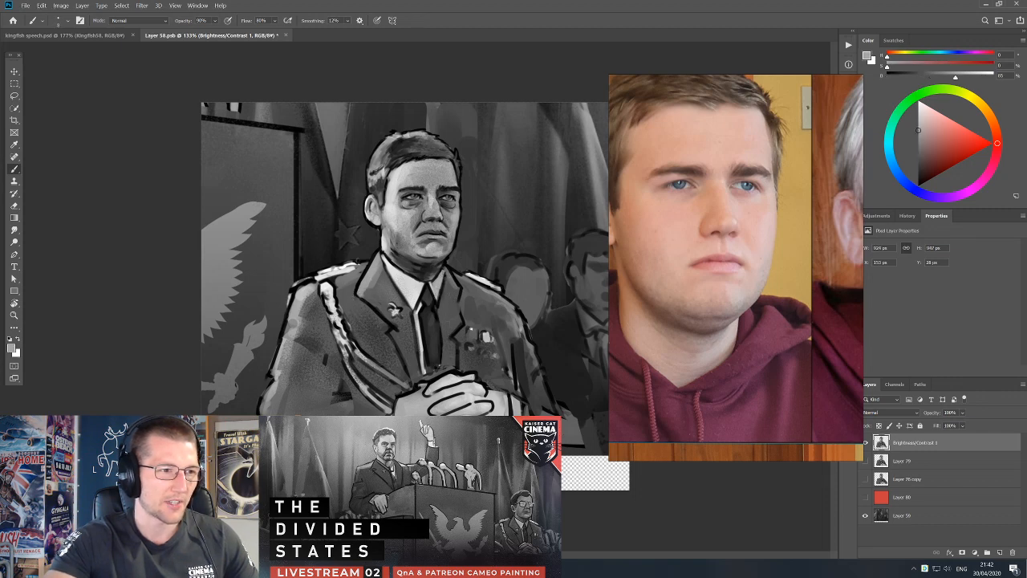
{"action": "left_click", "coordinate": [450, 303], "text": "alt"}
{"action": "left_click", "coordinate": [445, 279], "text": "alt"}
{"action": "left_click_drag", "start_coordinate": [444, 268], "coordinate": [443, 277]}
{"action": "left_click", "coordinate": [439, 301], "text": "alt"}
{"action": "key", "text": "d"}
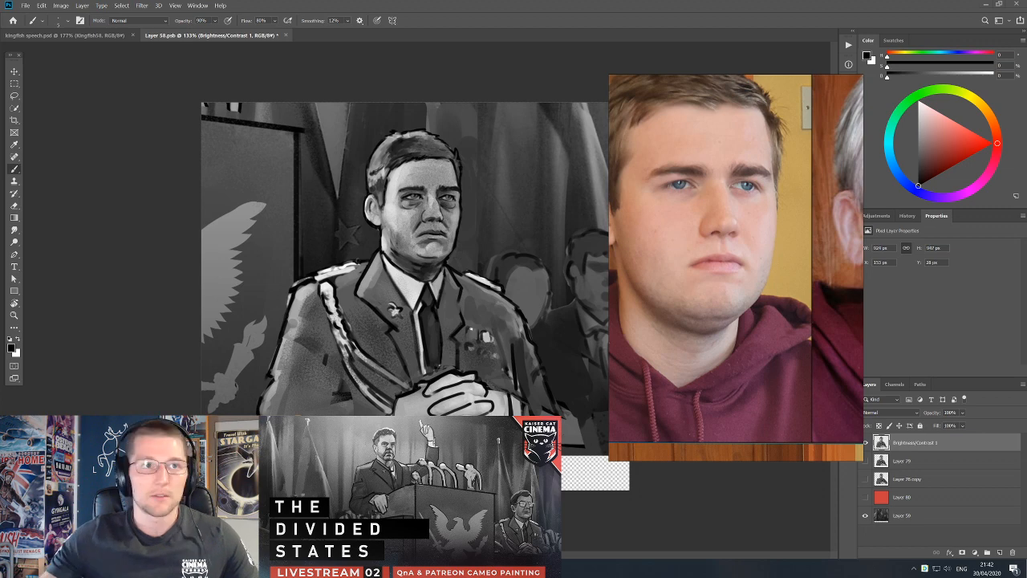
Move the reference board farther from the officer's portrait to free up canvas space.
{"action": "left_click_drag", "start_coordinate": [764, 250], "coordinate": [795, 256]}
{"action": "scroll", "coordinate": [515, 252], "scroll_direction": "up", "scroll_amount": 3}
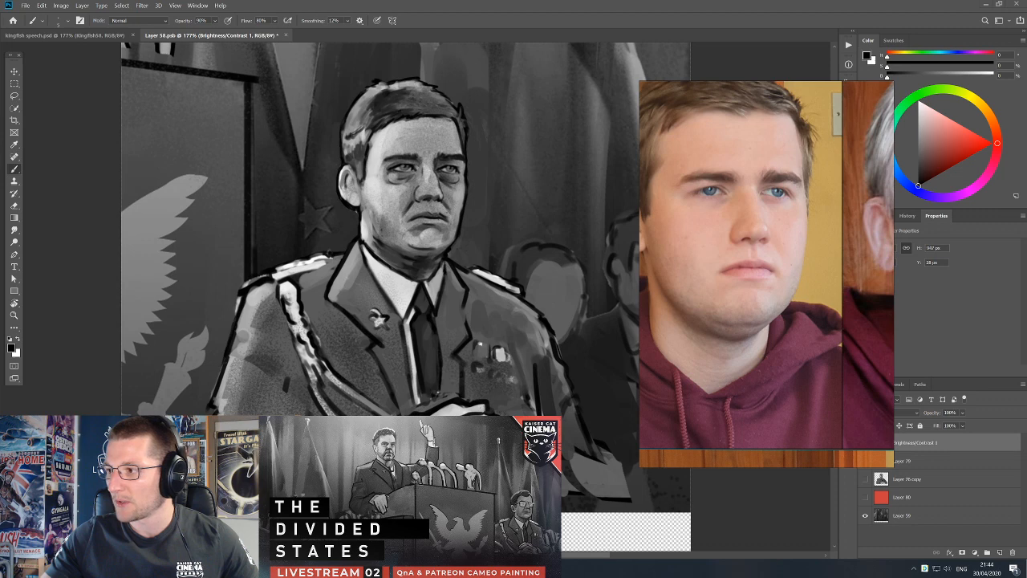
{"action": "key", "text": "XF86AudioLowerVolume"}
{"action": "key", "text": "XF86AudioLowerVolume"}
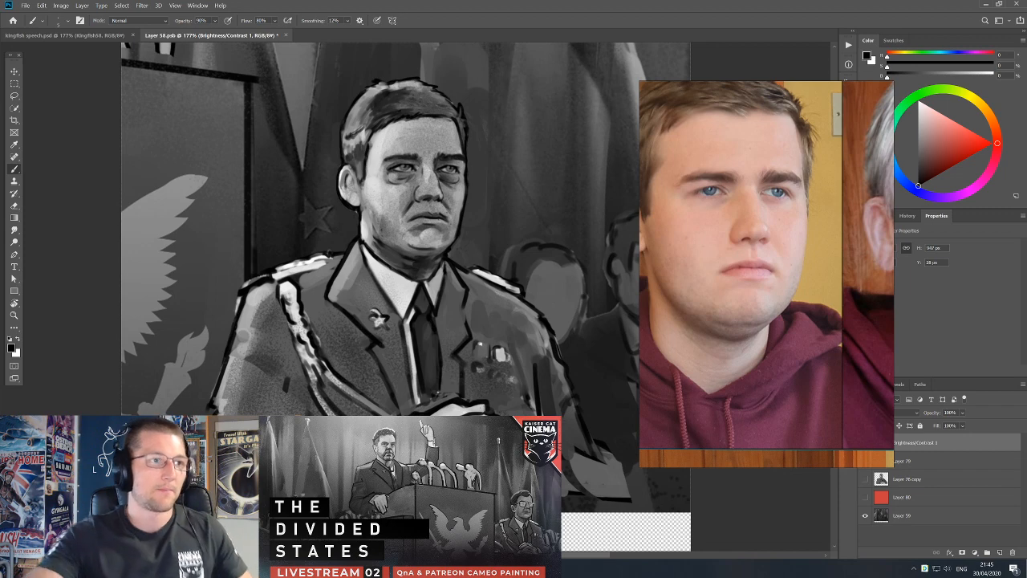
Refine the shading on the officer's far cheek, mouth and nose with greys sampled from the face, and reset the brush colour to black.
{"action": "left_click", "coordinate": [462, 228], "text": "alt"}
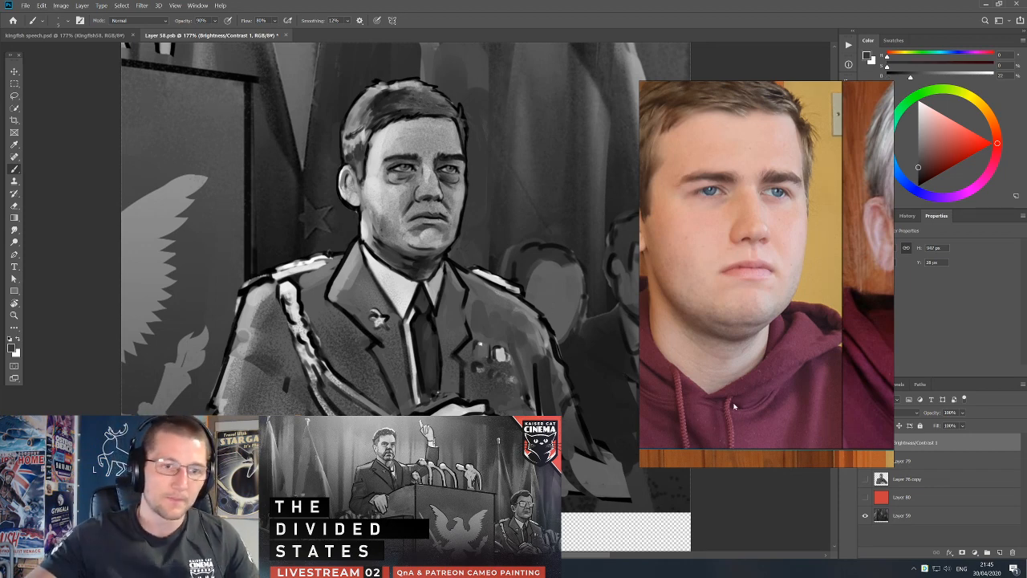
{"action": "left_click", "coordinate": [463, 218], "text": "alt"}
{"action": "left_click", "coordinate": [454, 237], "text": "alt"}
{"action": "left_click", "coordinate": [446, 215], "text": "alt"}
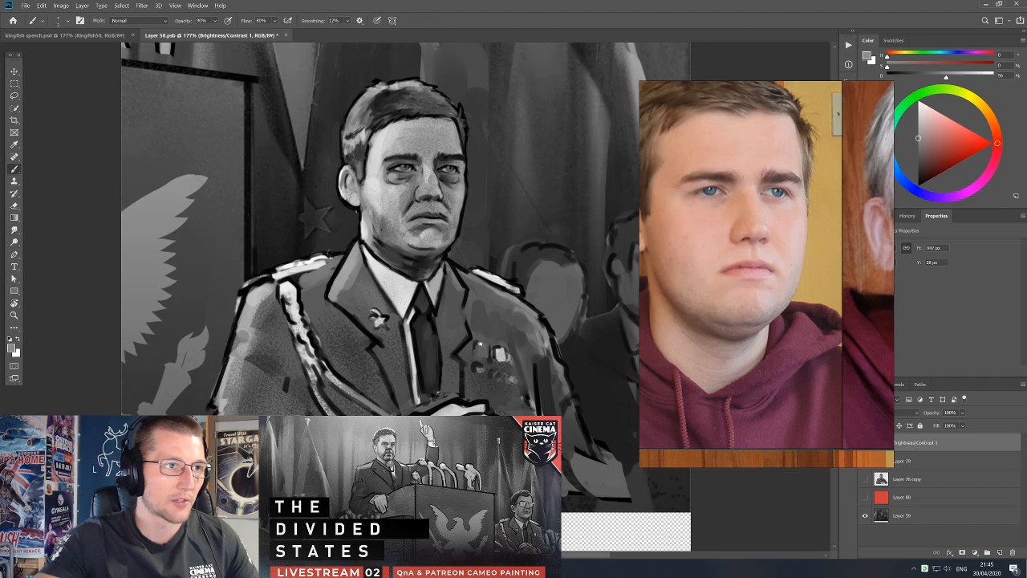
{"action": "left_click", "coordinate": [390, 211], "text": "alt"}
{"action": "left_click", "coordinate": [424, 191], "text": "alt"}
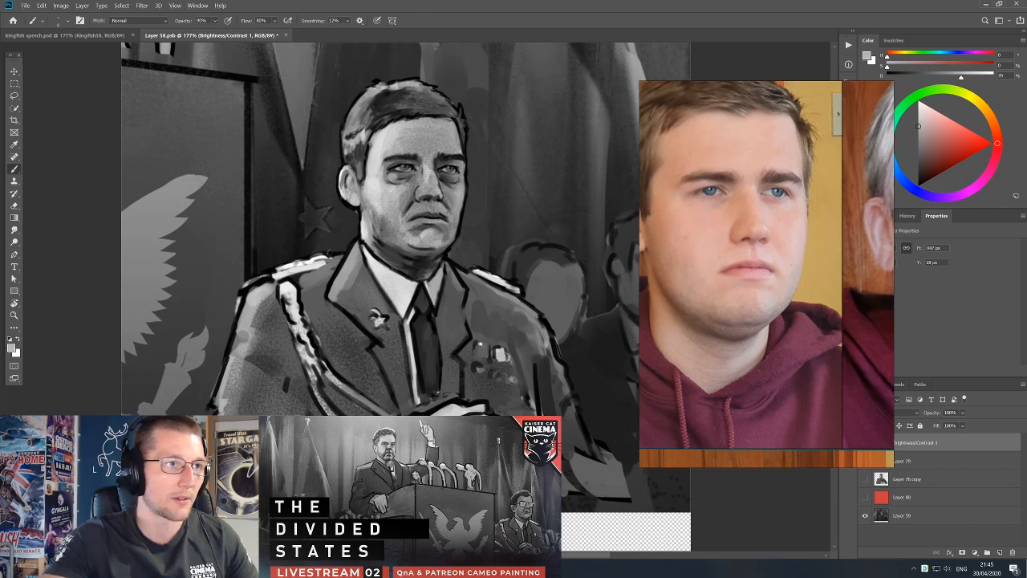
{"action": "key", "text": "d"}
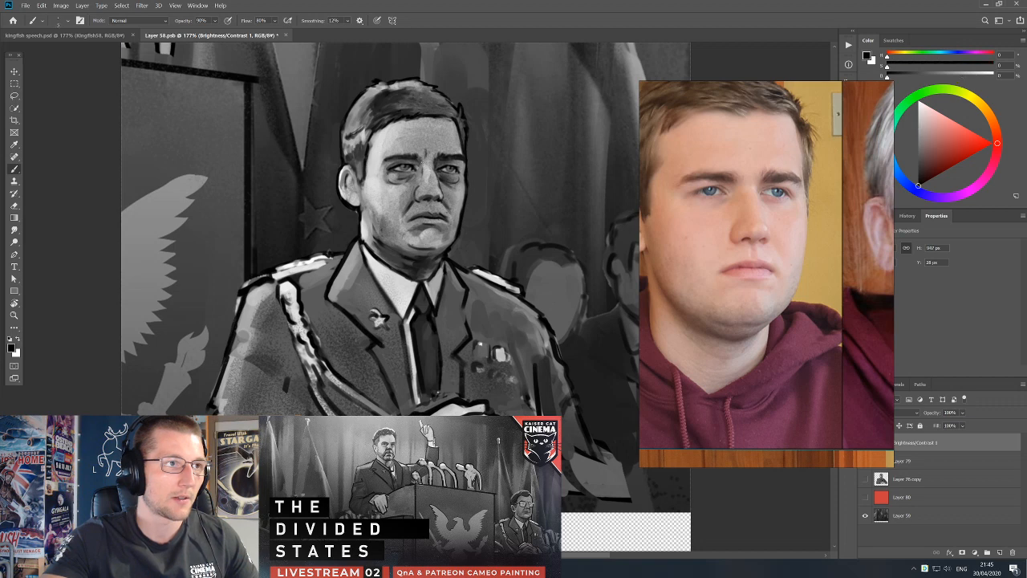
Paint black frown lines between the officer's eyebrows and trim them with grey sampled from the forehead.
{"action": "left_click", "coordinate": [435, 152], "text": "alt"}
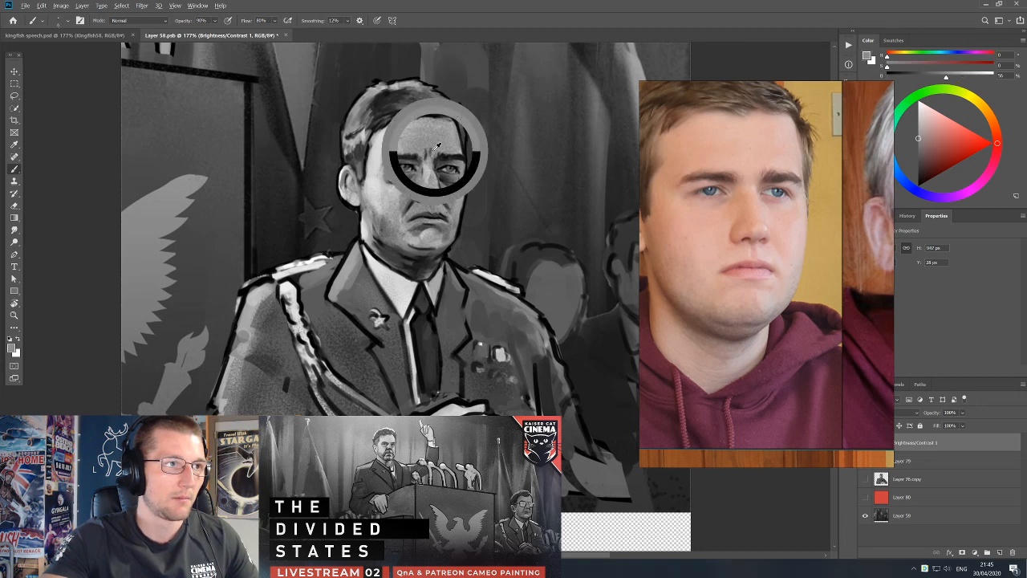
{"action": "key", "text": "d"}
{"action": "left_click_drag", "start_coordinate": [432, 151], "coordinate": [433, 163]}
{"action": "left_click", "coordinate": [436, 150], "text": "alt"}
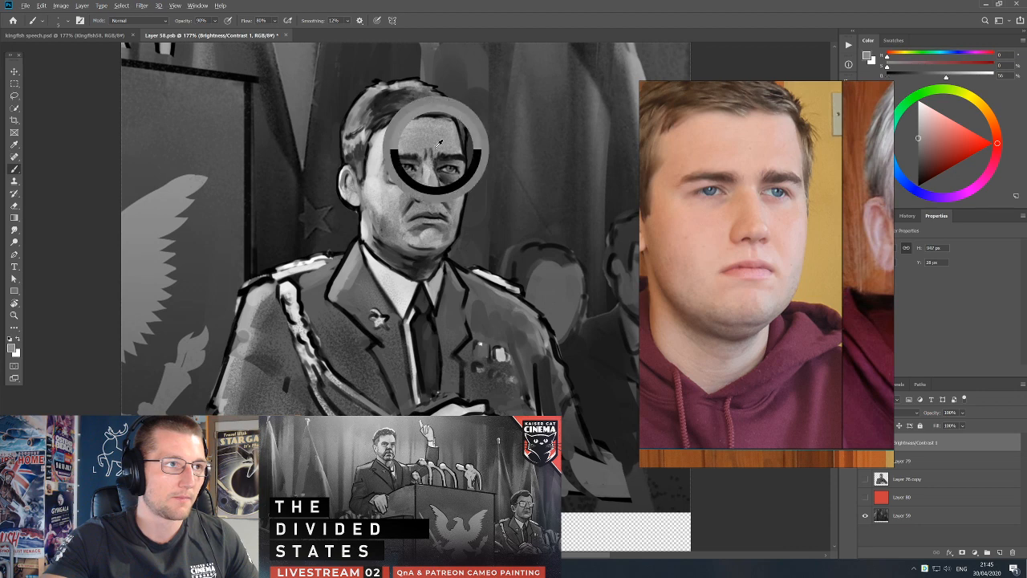
{"action": "left_click", "coordinate": [403, 181], "text": "alt"}
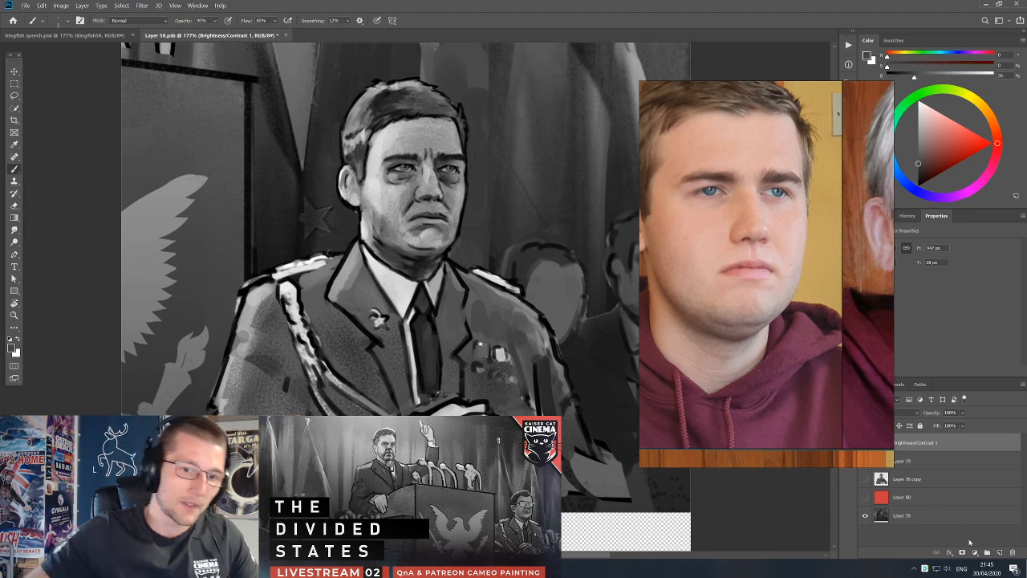
Add a new layer and touch up the officer's temple and sideburn edge with black and sampled greys.
{"action": "left_click", "coordinate": [1000, 552]}
{"action": "key", "text": "x"}
{"action": "mouse_move", "coordinate": [373, 161]}
{"action": "left_mouse_down"}
{"action": "mouse_move", "coordinate": [371, 142]}
{"action": "mouse_move", "coordinate": [361, 185]}
{"action": "left_mouse_up"}
{"action": "left_click", "coordinate": [372, 137], "text": "alt"}
{"action": "key", "text": "d"}
{"action": "left_click", "coordinate": [364, 165], "text": "alt"}
{"action": "left_click", "coordinate": [361, 161], "text": "alt"}
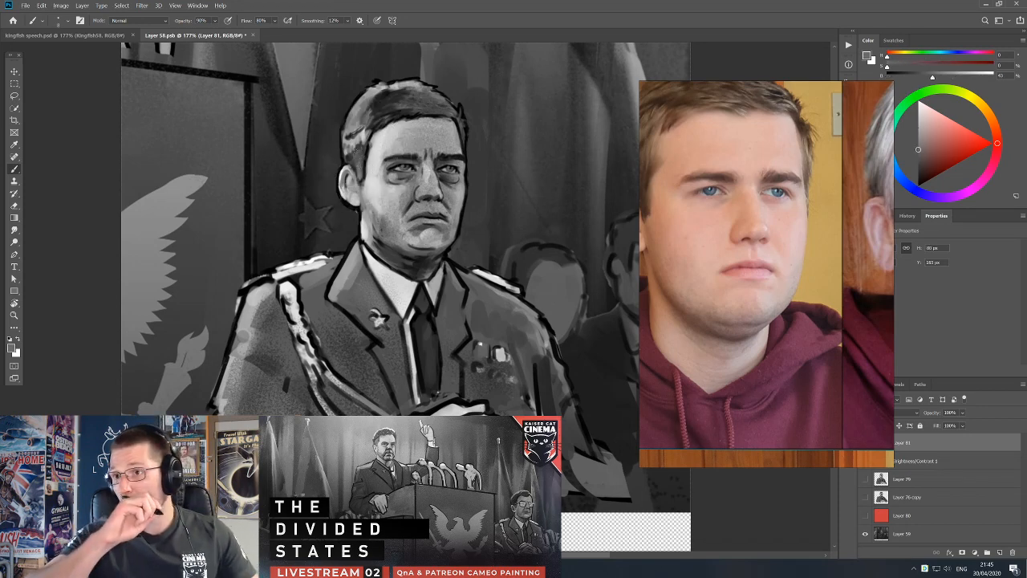
Touch up the shaded side of the officer's nose with a sampled mid-grey and black, and switch to the Eraser for cleanup.
{"action": "left_click", "coordinate": [444, 191], "text": "alt"}
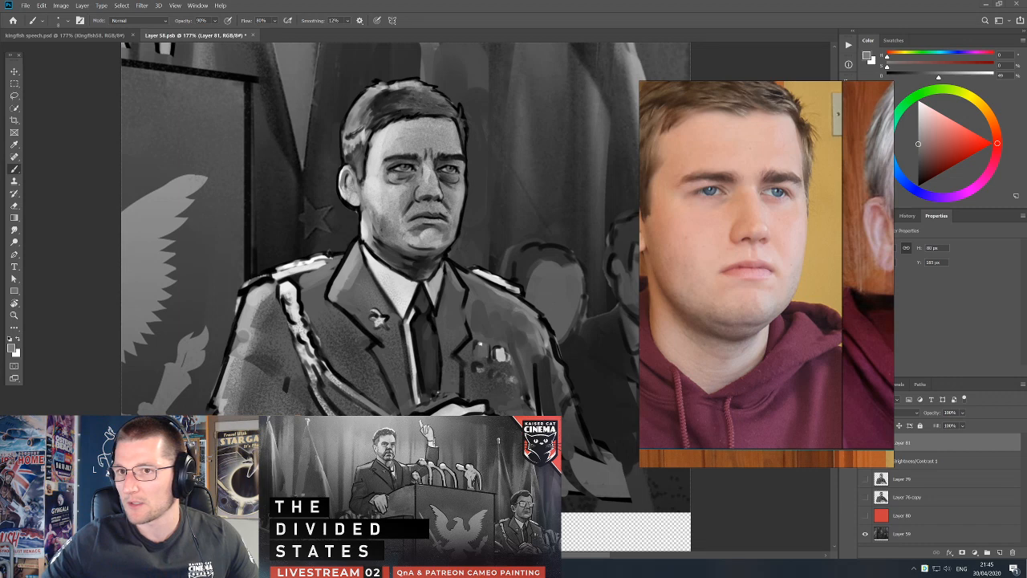
{"action": "key", "text": "d"}
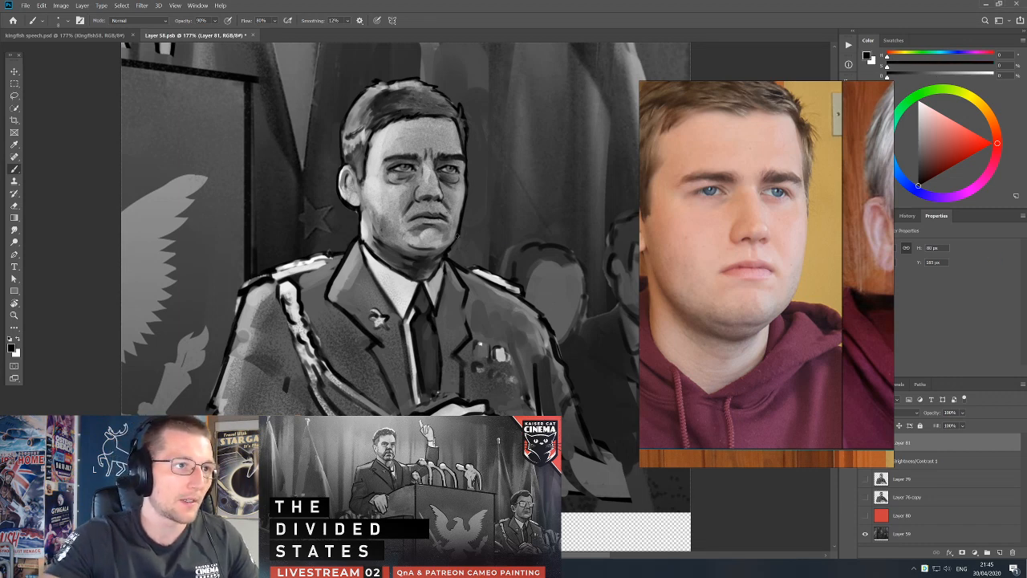
{"action": "key", "text": "e"}
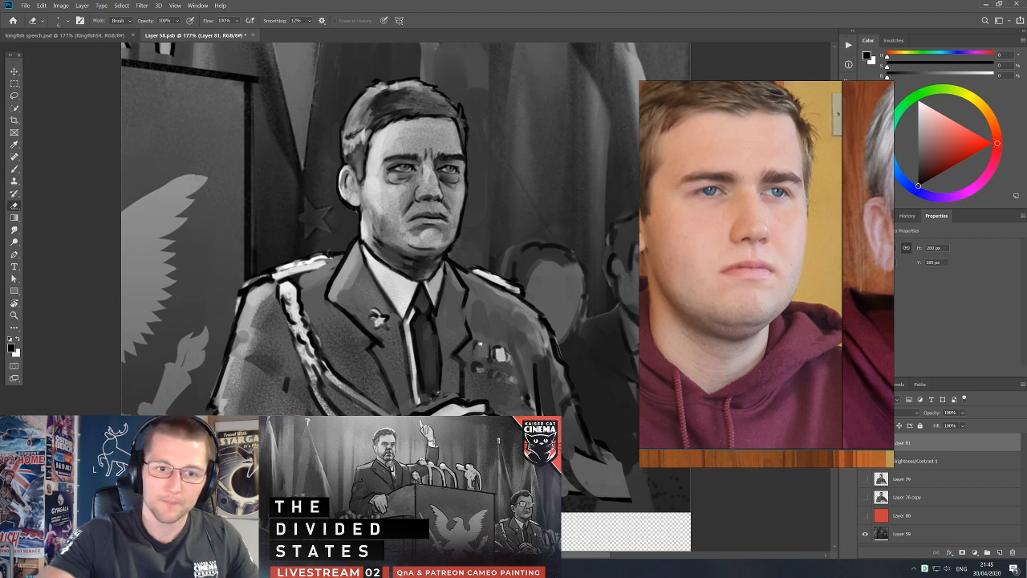
Move the reference board closer to the portrait and merge the touch-up layer with the Brightness/Contrast 1 layer.
{"action": "left_click_drag", "start_coordinate": [711, 297], "coordinate": [663, 285]}
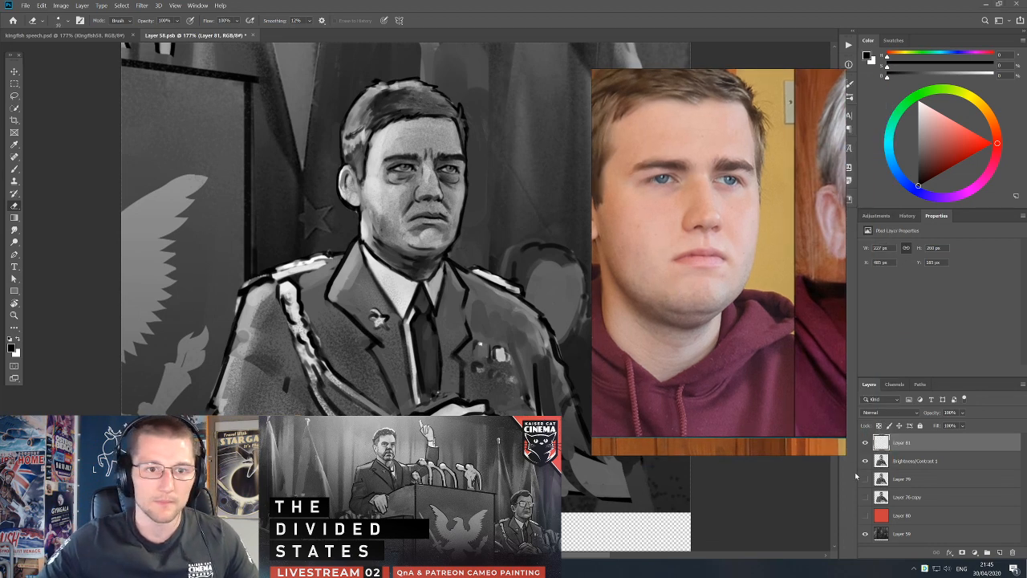
{"action": "left_click", "coordinate": [908, 467], "text": "shift"}
{"action": "key", "text": "ctrl+e"}
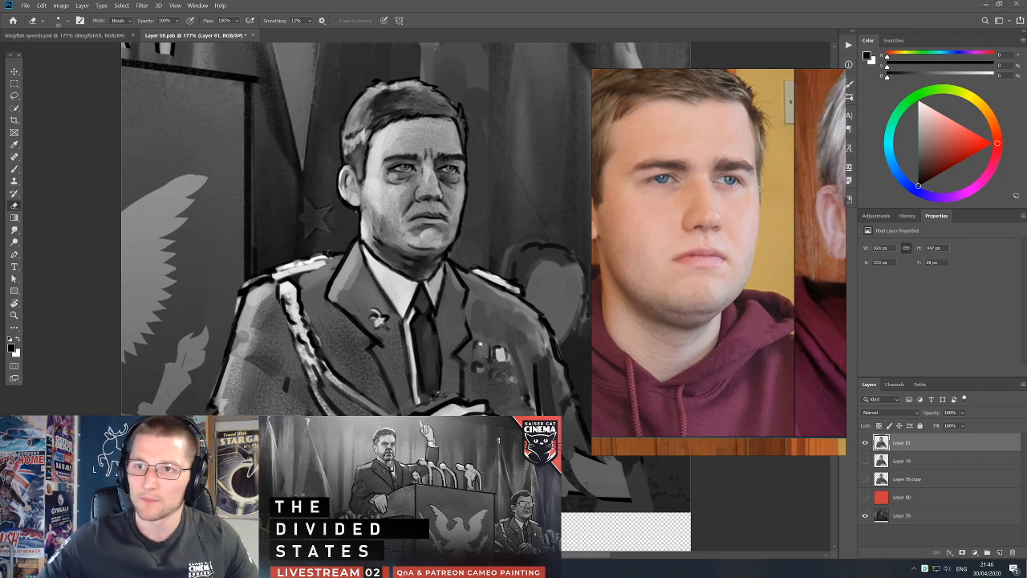
Touch up the officer's jawline and neck shadow with the Brush, alternating sampled greys and black.
{"action": "key", "text": "b"}
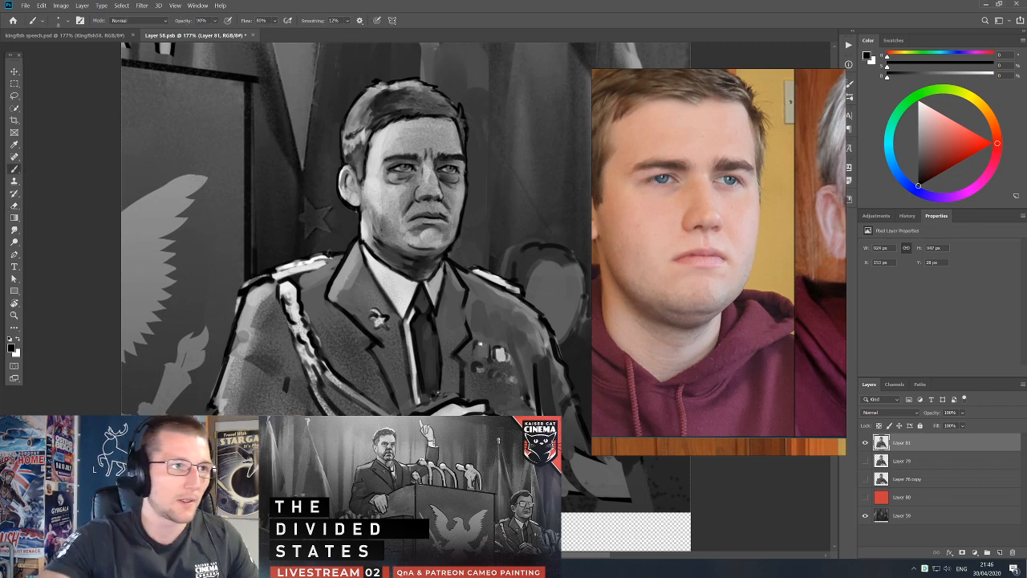
{"action": "key", "text": "e"}
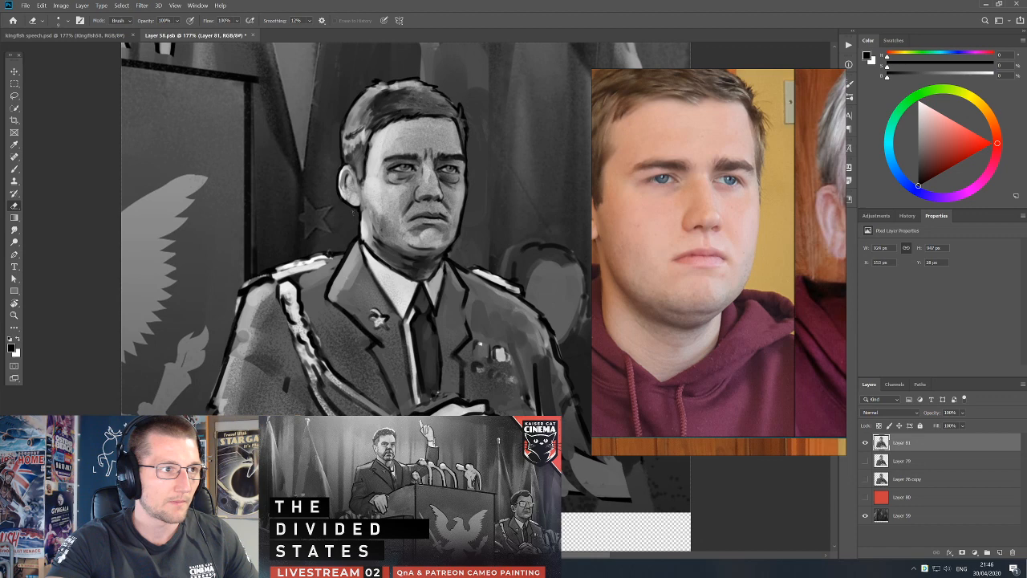
{"action": "key", "text": "b"}
{"action": "left_click", "coordinate": [376, 239], "text": "alt"}
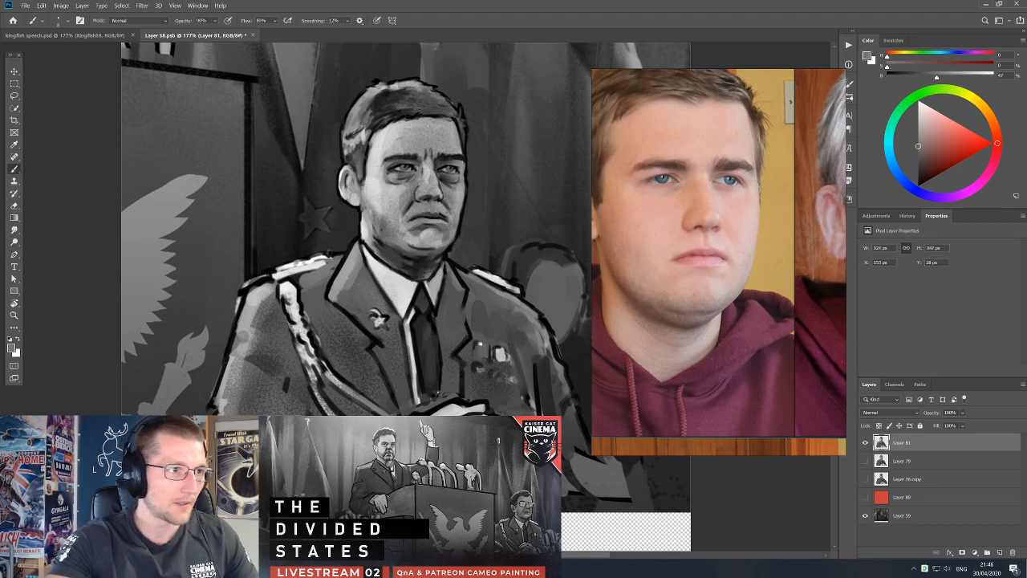
{"action": "key", "text": "d"}
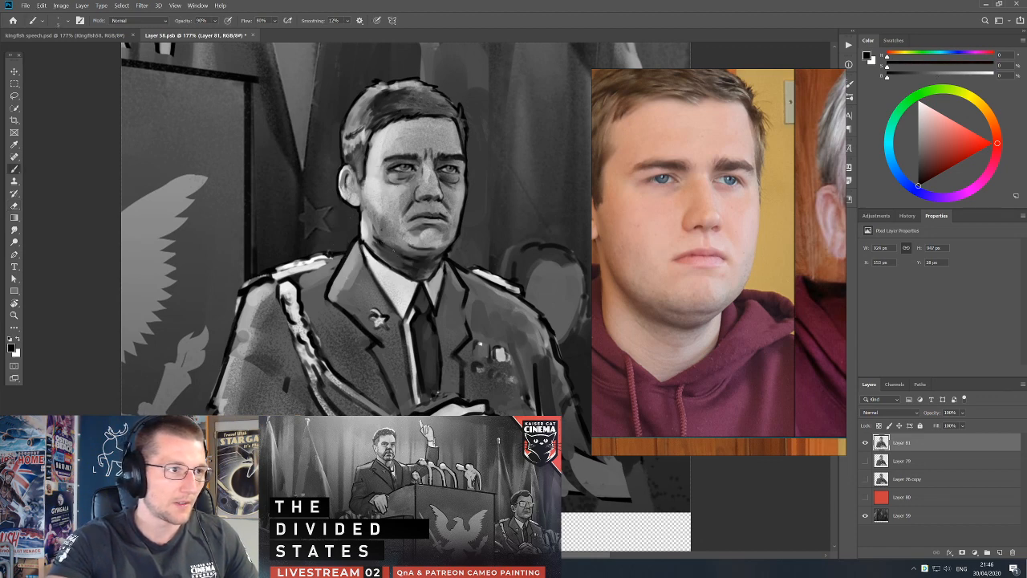
{"action": "left_click", "coordinate": [415, 253], "text": "alt"}
{"action": "key", "text": "d"}
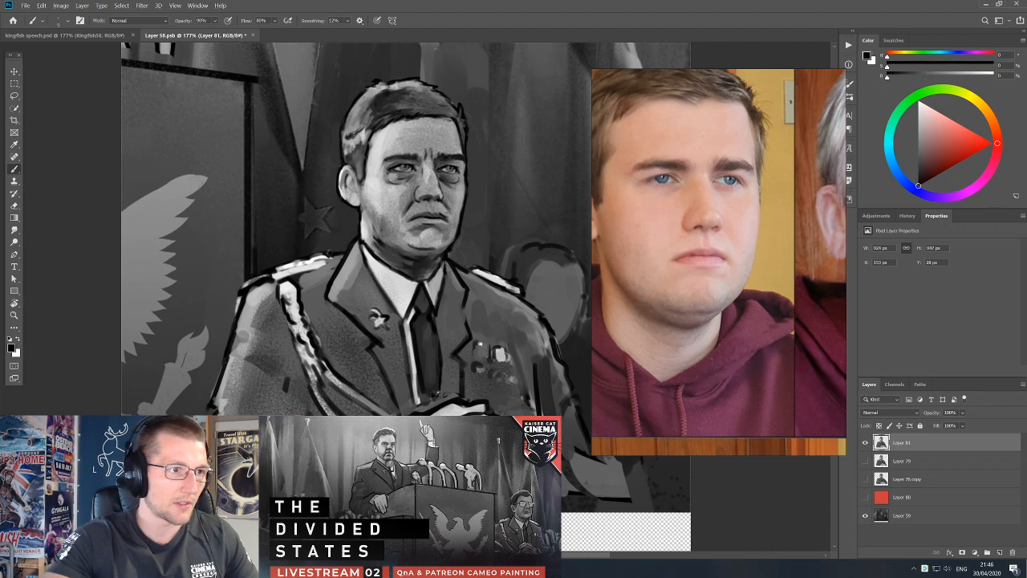
Tidy the shirt collar and tie edge with sampled tones and black strokes.
{"action": "left_click", "coordinate": [437, 283], "text": "alt"}
{"action": "key", "text": "d"}
{"action": "left_click", "coordinate": [438, 303], "text": "alt"}
{"action": "key", "text": "d"}
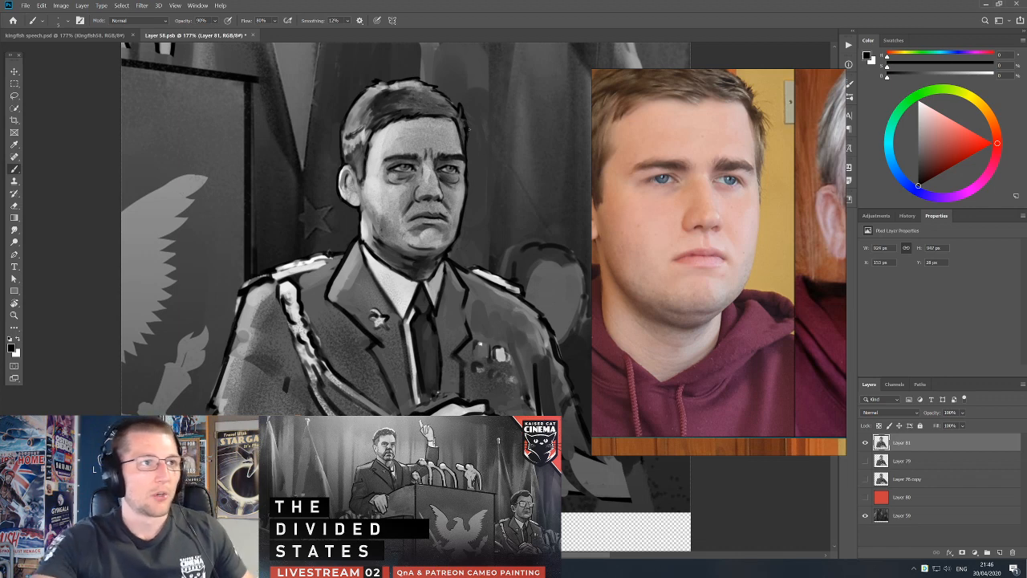
Enlarge the brush and repaint the top and fringe of the officer's hair with sampled greys and black.
{"action": "key", "text": "bracketright"}
{"action": "key", "text": "bracketright"}
{"action": "key", "text": "bracketright"}
{"action": "left_click", "coordinate": [446, 120], "text": "alt"}
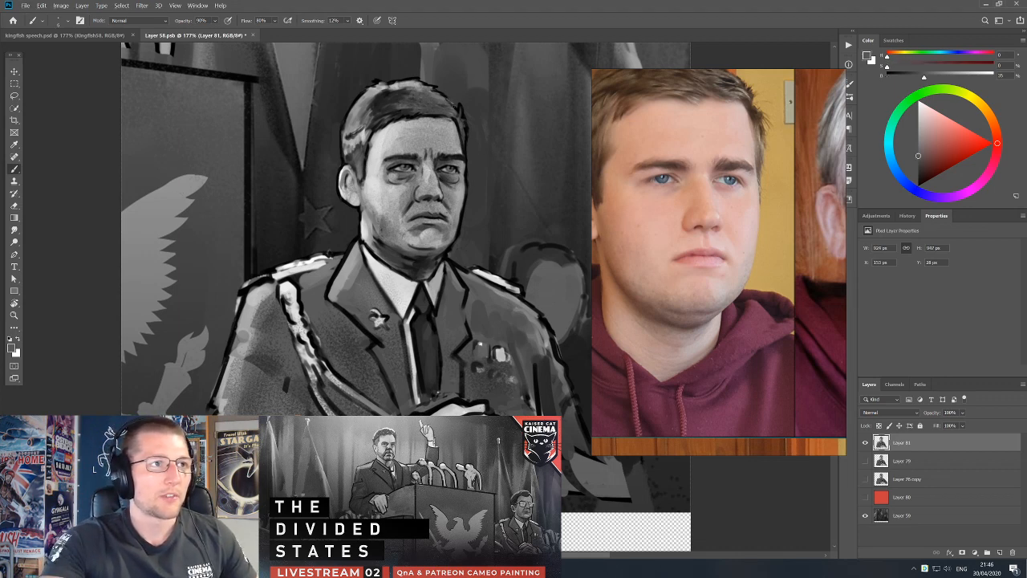
{"action": "key", "text": "d"}
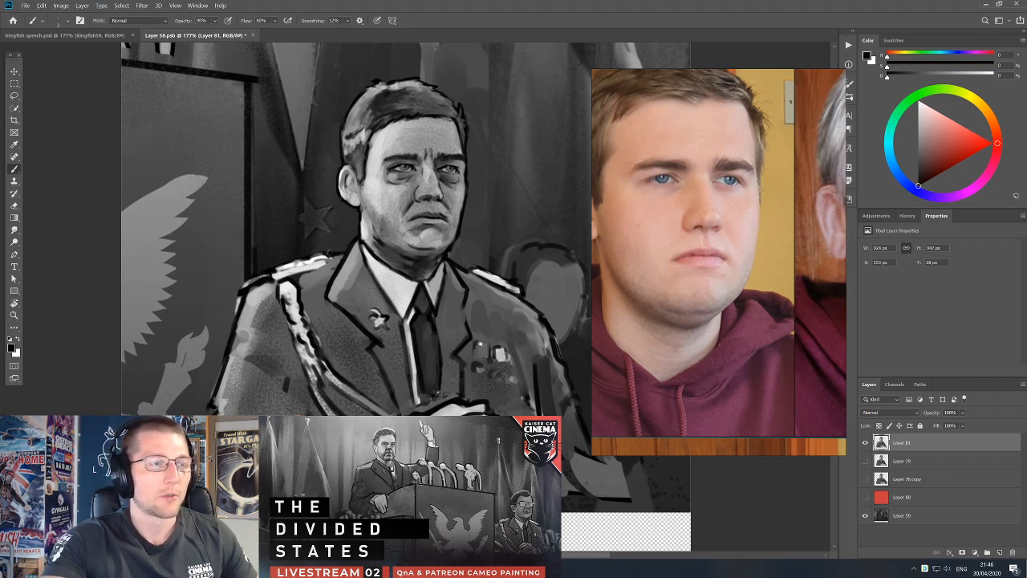
{"action": "left_click", "coordinate": [431, 93], "text": "alt"}
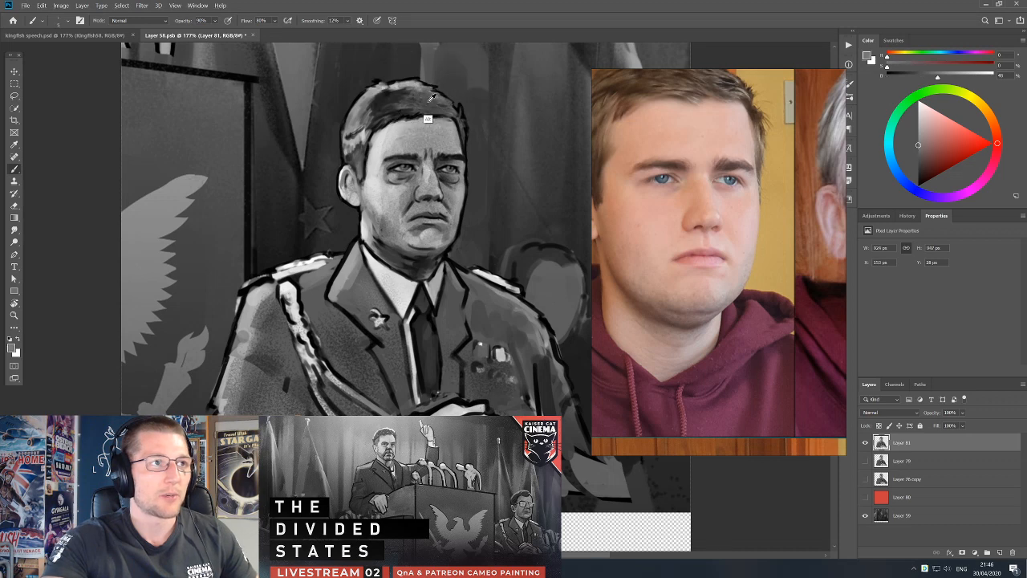
{"action": "left_click", "coordinate": [395, 102], "text": "alt"}
{"action": "left_click", "coordinate": [386, 95], "text": "alt"}
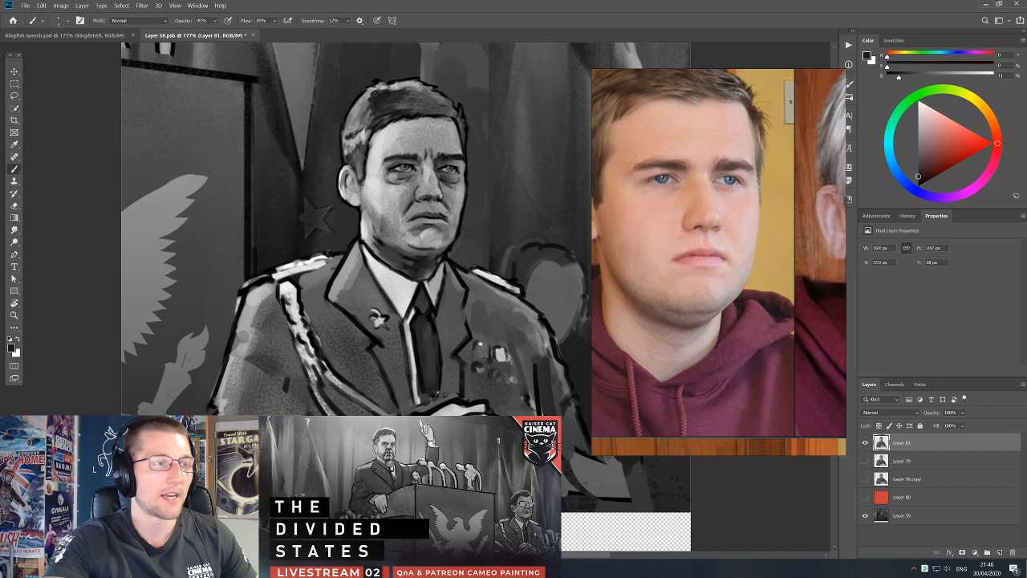
Refine the officer's nose bridge and tip with a light tone sampled from the collar, facial greys and black.
{"action": "left_click", "coordinate": [389, 279], "text": "alt"}
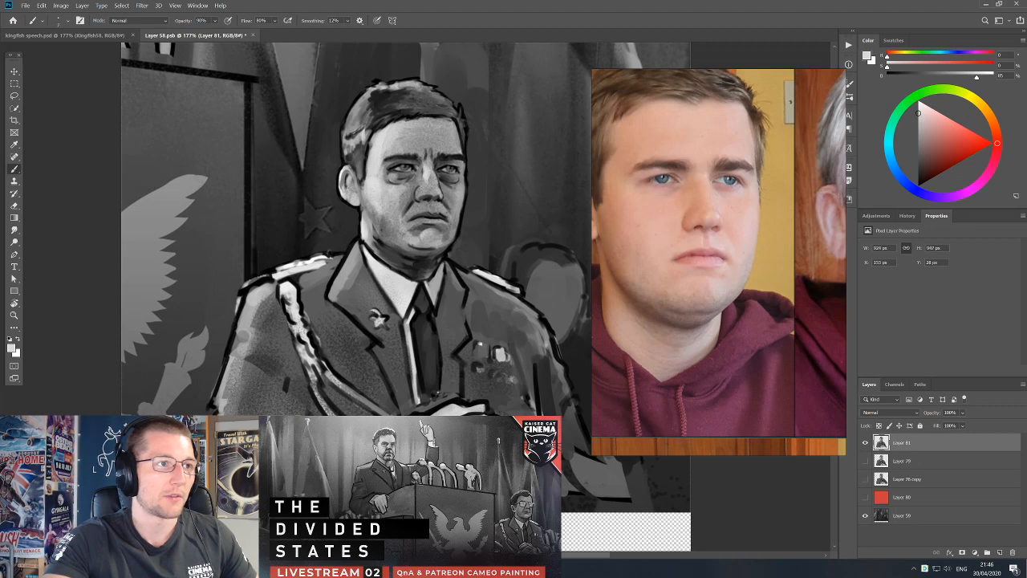
{"action": "left_click", "coordinate": [425, 199], "text": "alt"}
{"action": "key", "text": "d"}
{"action": "left_click", "coordinate": [426, 203], "text": "alt"}
{"action": "left_click", "coordinate": [425, 199], "text": "alt"}
{"action": "left_click", "coordinate": [436, 217], "text": "alt"}
{"action": "left_click", "coordinate": [441, 192], "text": "alt"}
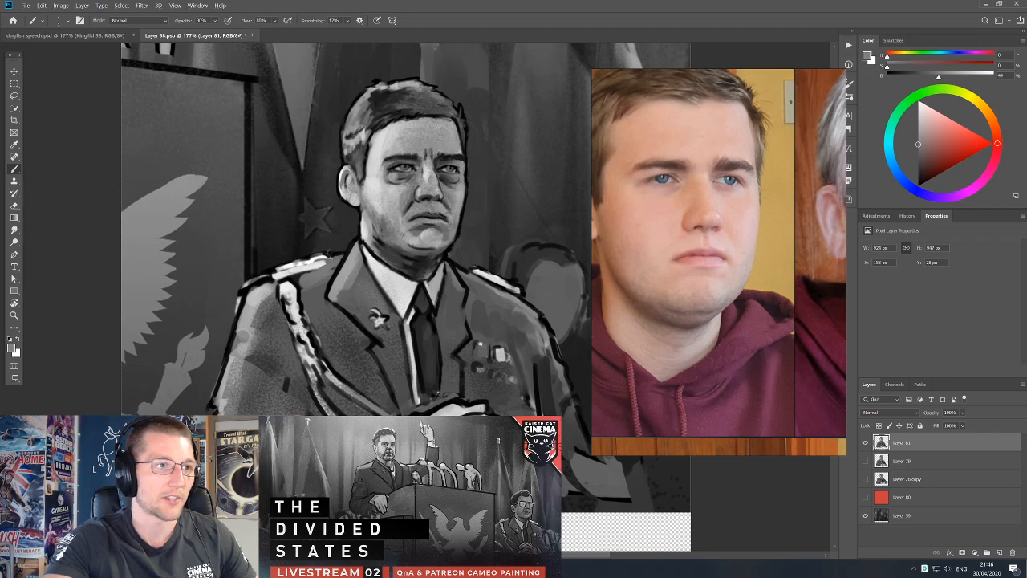
{"action": "key", "text": "d"}
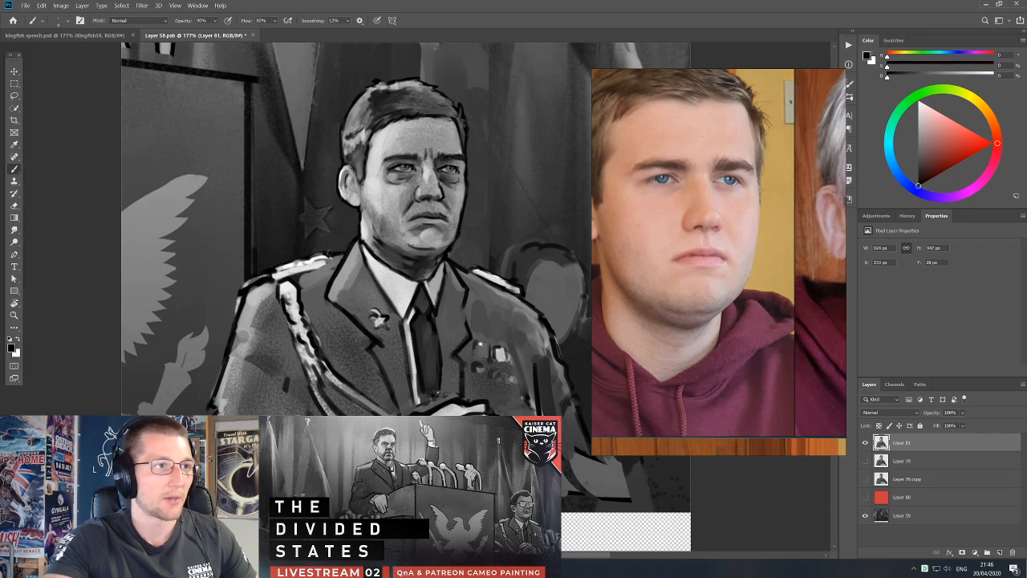
Darken the area between the nose bridge and the far eye with black and sampled greys.
{"action": "left_click", "coordinate": [443, 185], "text": "alt"}
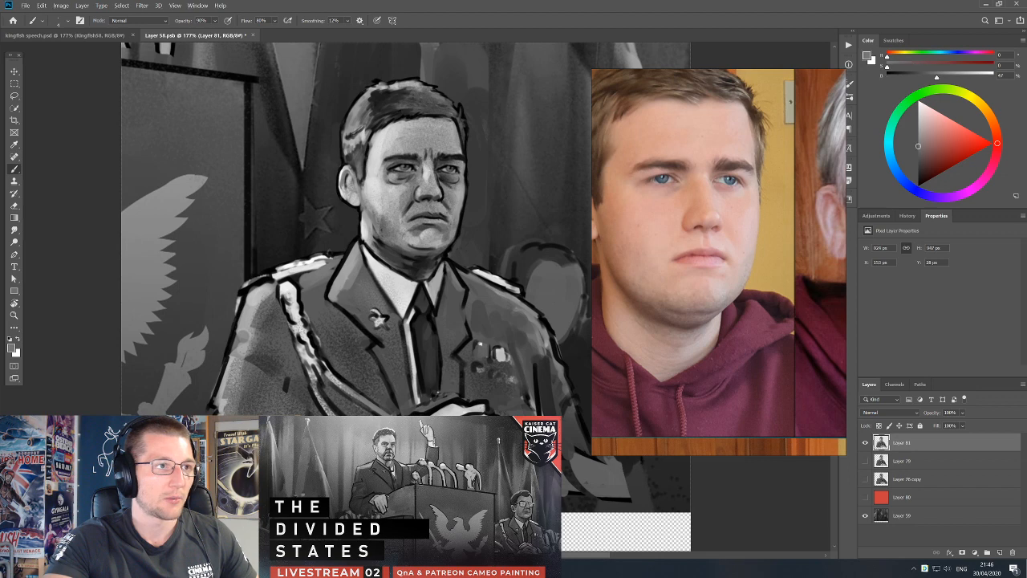
{"action": "key", "text": "d"}
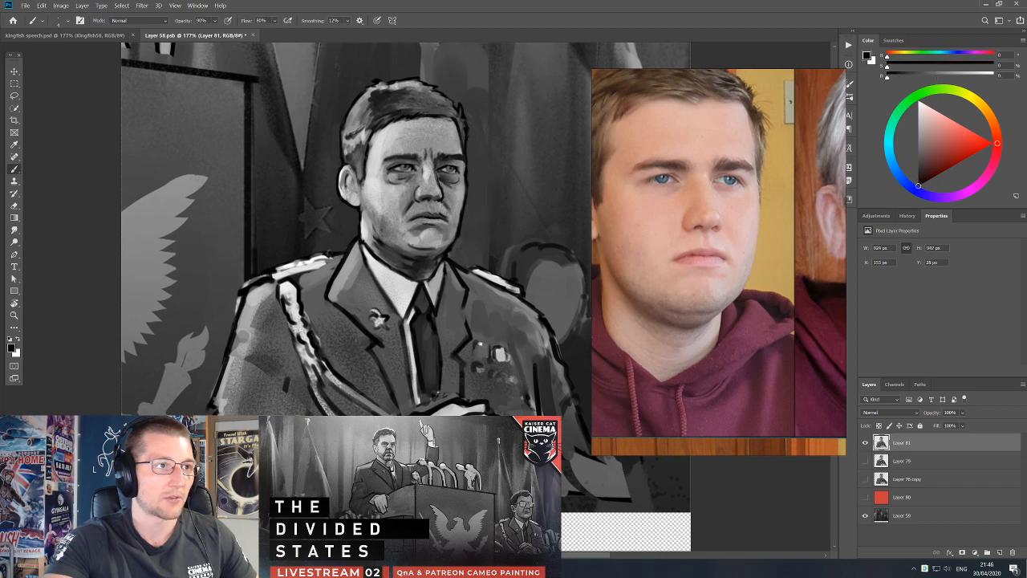
{"action": "left_click", "coordinate": [437, 183], "text": "alt"}
{"action": "left_click", "coordinate": [437, 178], "text": "alt"}
Refine the shading under the officer's nose and around the mouth and chin with sampled greys and black, enlarging the brush.
{"action": "left_click_drag", "start_coordinate": [484, 196], "coordinate": [495, 215]}
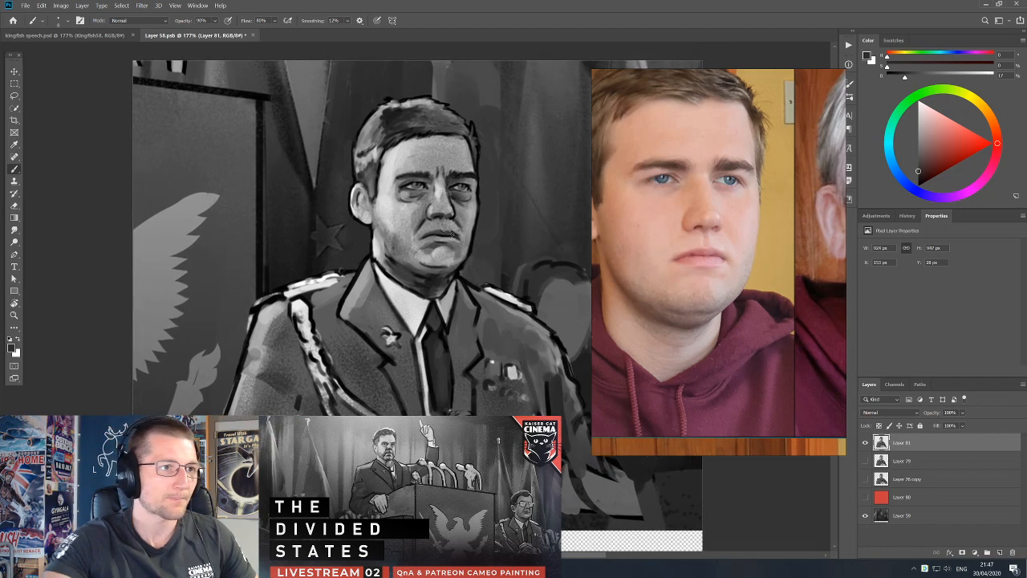
{"action": "left_click", "coordinate": [448, 201], "text": "alt"}
{"action": "left_click", "coordinate": [449, 251], "text": "alt"}
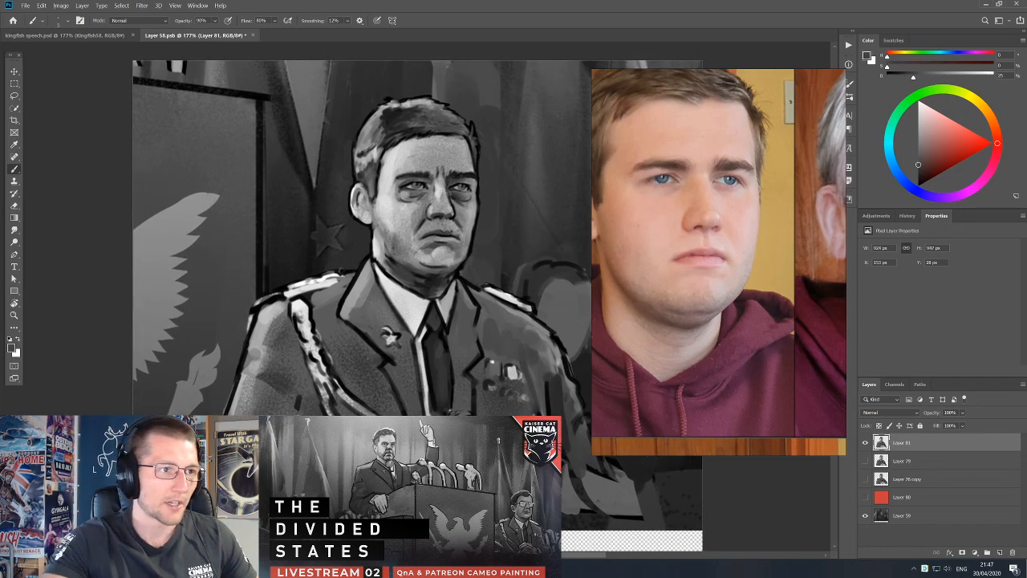
{"action": "key", "text": "d"}
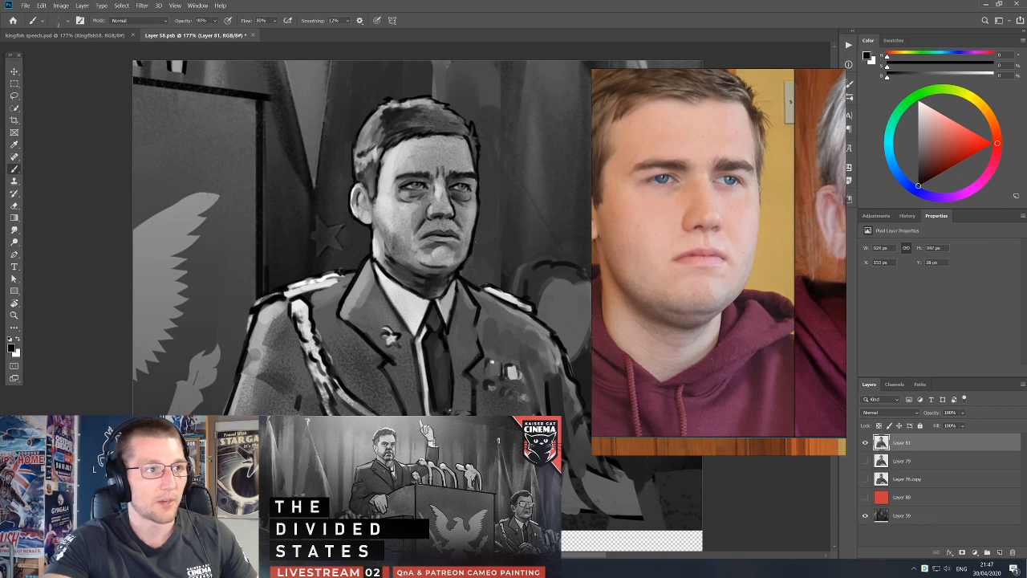
{"action": "left_click", "coordinate": [439, 248], "text": "alt"}
{"action": "key", "text": "bracketright"}
{"action": "key", "text": "bracketright"}
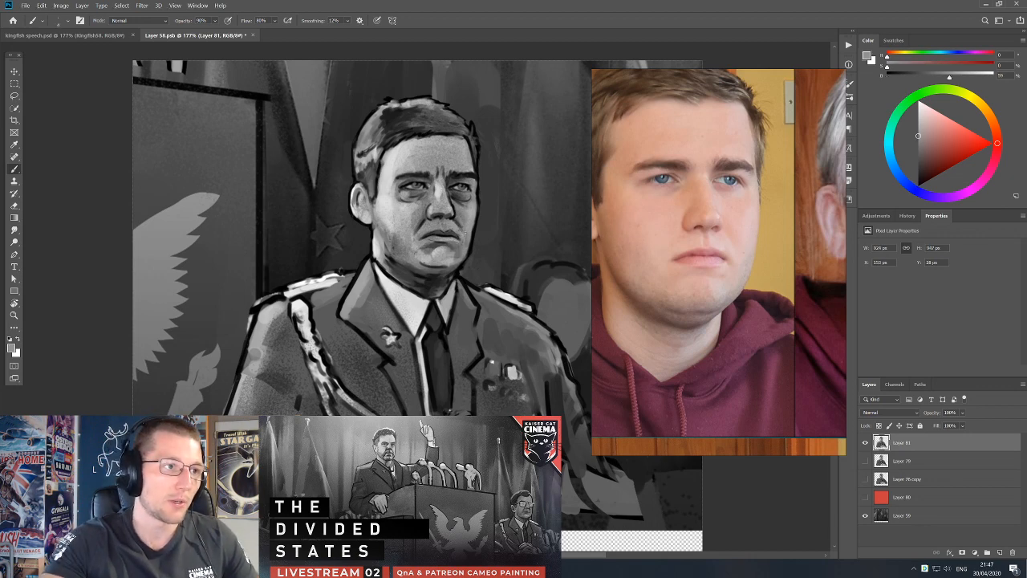
Repaint the jacket fabric around the officer's braided chest cord with sampled dark greys.
{"action": "left_click", "coordinate": [352, 365], "text": "alt"}
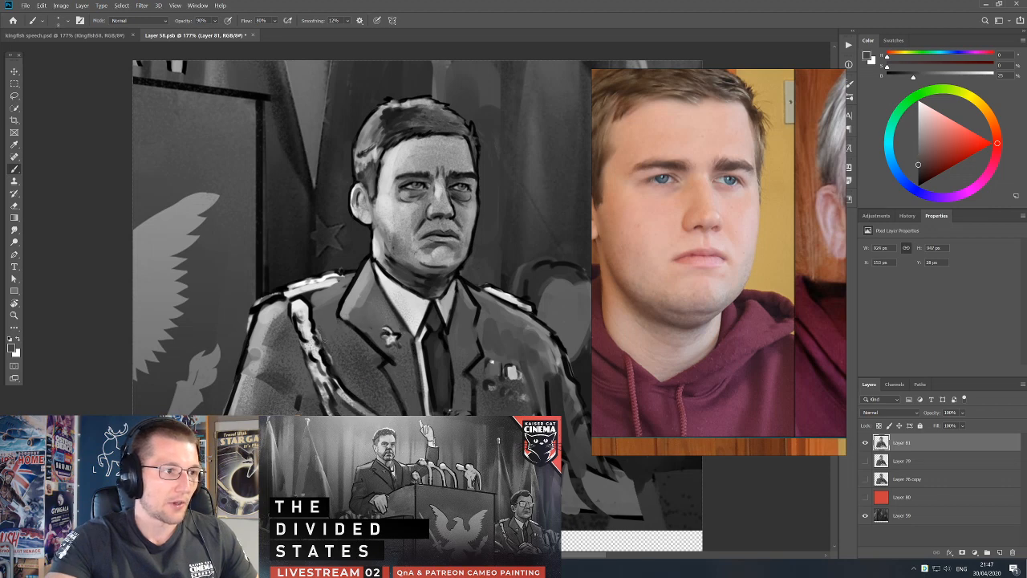
{"action": "left_click", "coordinate": [314, 355], "text": "alt"}
{"action": "left_click", "coordinate": [302, 349], "text": "alt"}
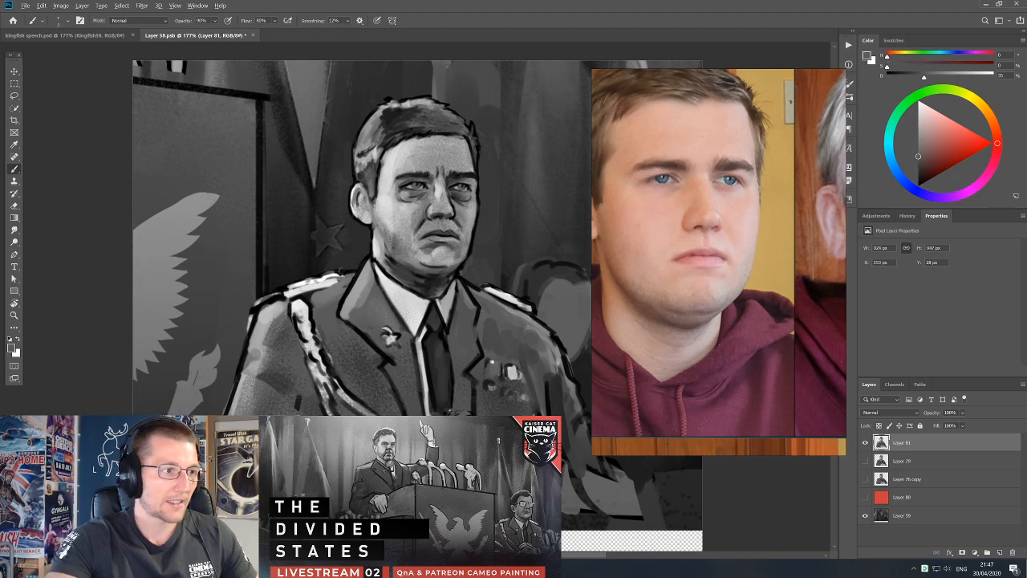
{"action": "left_click", "coordinate": [307, 349], "text": "alt"}
{"action": "left_click", "coordinate": [303, 374], "text": "alt"}
{"action": "left_click", "coordinate": [310, 403], "text": "alt"}
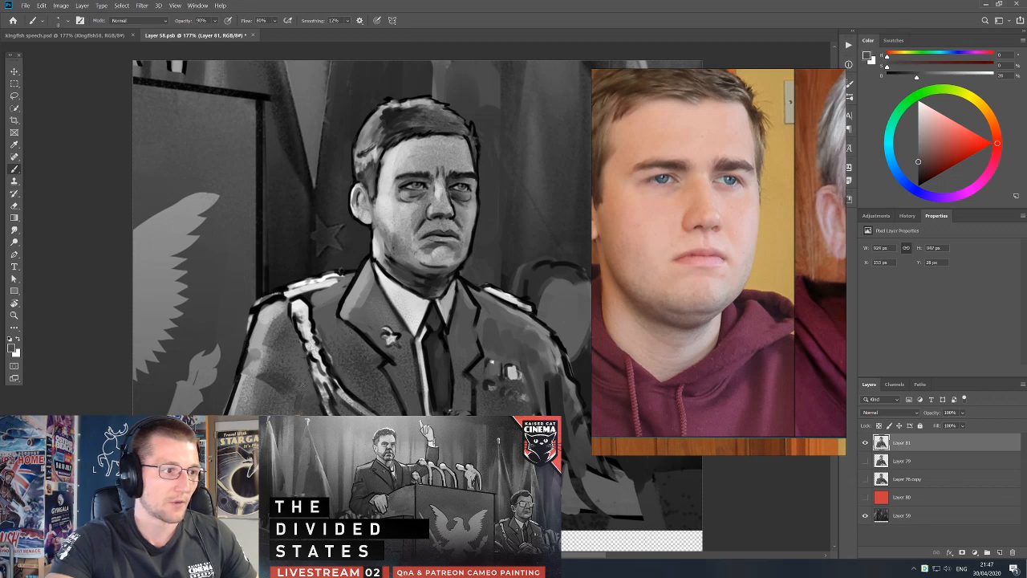
Brighten the officer's near shoulder and upper sleeve with light greys sampled from the jacket.
{"action": "left_click", "coordinate": [262, 382], "text": "alt"}
{"action": "left_click", "coordinate": [258, 359], "text": "alt"}
{"action": "key", "text": "e"}
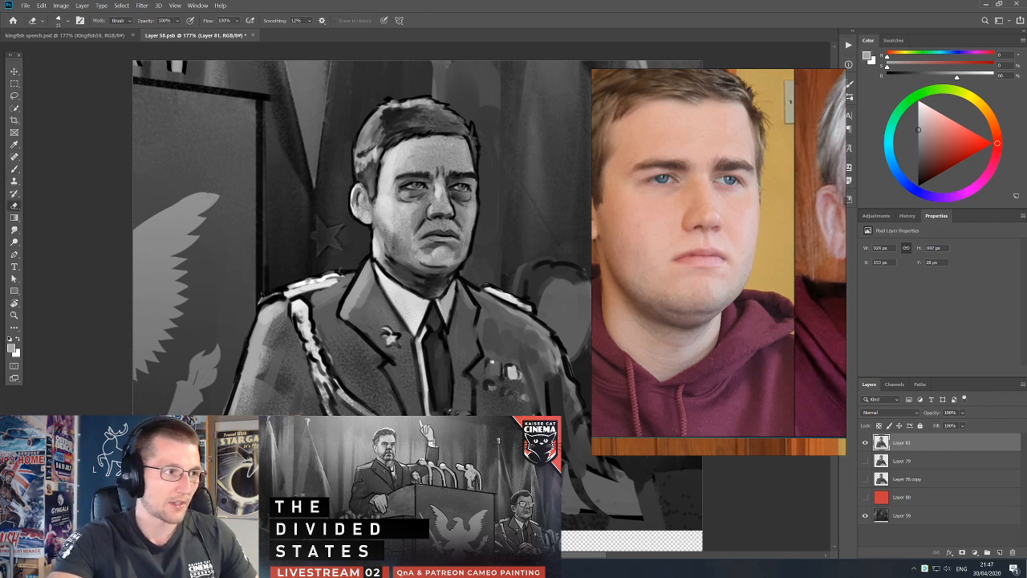
{"action": "key", "text": "b"}
{"action": "left_click", "coordinate": [279, 324], "text": "alt"}
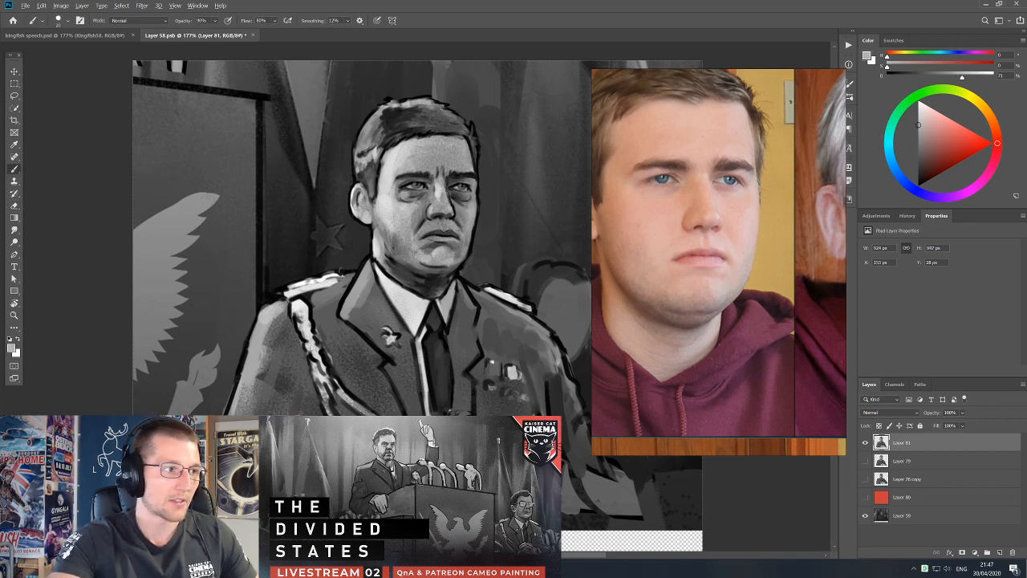
{"action": "left_click", "coordinate": [252, 353], "text": "alt"}
{"action": "left_click", "coordinate": [246, 369], "text": "alt"}
Redraw the outer contour of the near shoulder and sleeve in black and erase the excess along its edge.
{"action": "key", "text": "d"}
{"action": "mouse_move", "coordinate": [276, 297]}
{"action": "left_mouse_down"}
{"action": "mouse_move", "coordinate": [258, 306]}
{"action": "mouse_move", "coordinate": [239, 377]}
{"action": "left_mouse_up"}
{"action": "key", "text": "e"}
{"action": "left_click_drag", "start_coordinate": [251, 326], "coordinate": [236, 414]}
{"action": "key", "text": "b"}
{"action": "left_click", "coordinate": [241, 390], "text": "alt"}
Enlarge the brush and shade the lower part of the near sleeve with sampled mid greys.
{"action": "key", "text": "bracketright"}
{"action": "key", "text": "bracketright"}
{"action": "key", "text": "bracketright"}
{"action": "left_click", "coordinate": [240, 392], "text": "alt"}
{"action": "left_click", "coordinate": [252, 385], "text": "alt"}
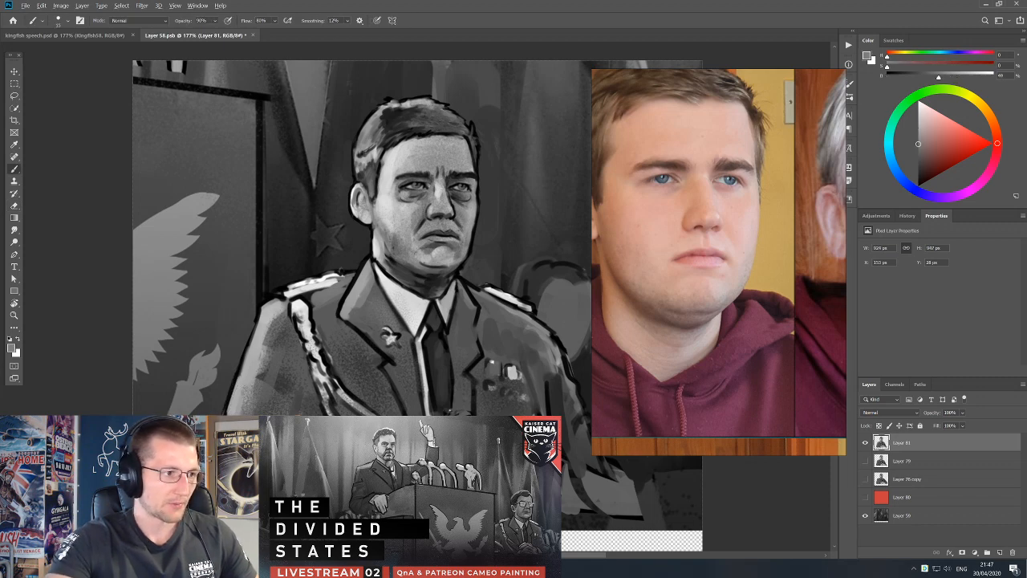
{"action": "left_click", "coordinate": [244, 389], "text": "alt"}
Touch up the near sleeve's outline with a smaller black brush and the eraser.
{"action": "key", "text": "d"}
{"action": "key", "text": "bracketleft"}
{"action": "key", "text": "bracketleft"}
{"action": "key", "text": "bracketleft"}
{"action": "key", "text": "e"}
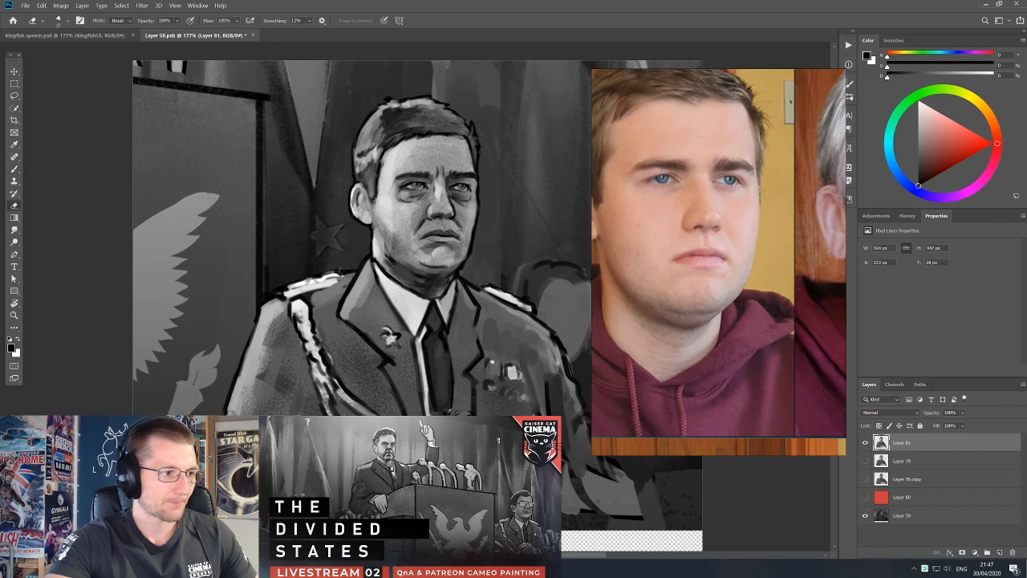
{"action": "key", "text": "b"}
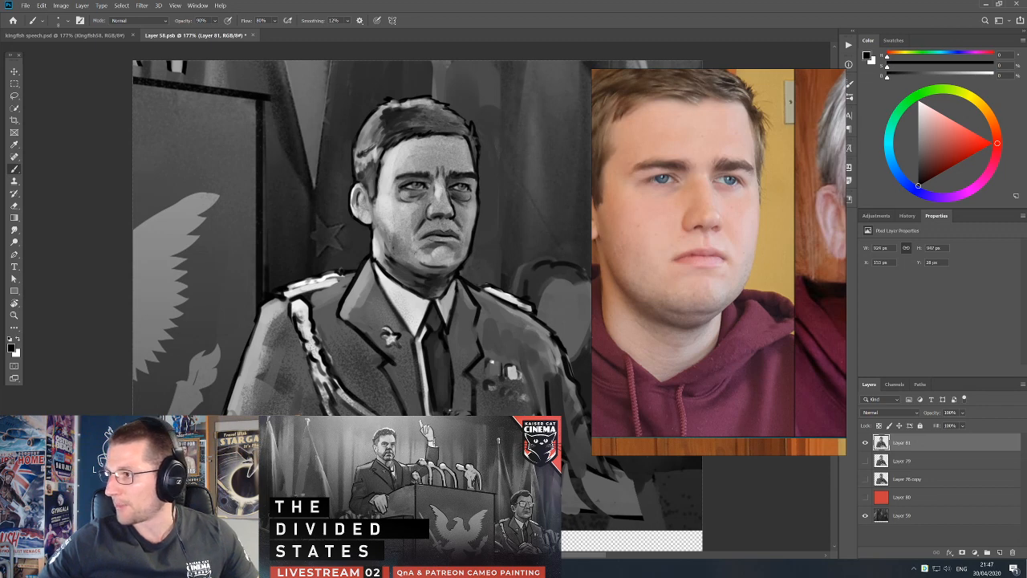
Refine the inner end of the officer's far epaulette with sampled tones and the eraser.
{"action": "left_click", "coordinate": [493, 308], "text": "alt"}
{"action": "key", "text": "e"}
{"action": "key", "text": "b"}
{"action": "left_click", "coordinate": [484, 287], "text": "alt"}
{"action": "left_click_drag", "start_coordinate": [479, 285], "coordinate": [490, 290]}
{"action": "left_click", "coordinate": [490, 290], "text": "alt"}
{"action": "key", "text": "e"}
{"action": "key", "text": "b"}
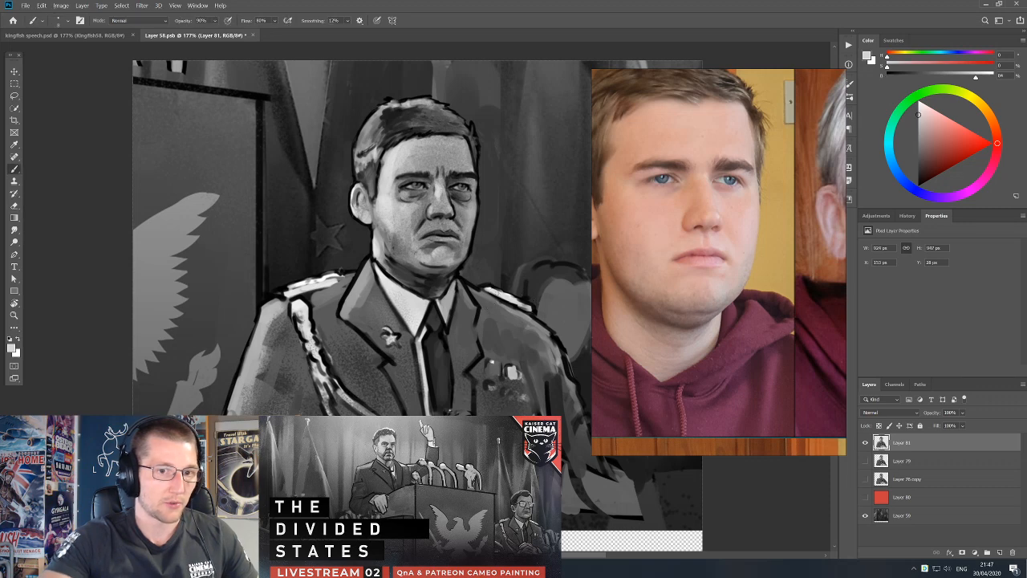
Repaint the far epaulette and the jacket shoulder beneath it with sampled light and grey tones.
{"action": "left_click", "coordinate": [494, 323], "text": "alt"}
{"action": "left_click", "coordinate": [487, 294], "text": "alt"}
{"action": "mouse_move", "coordinate": [485, 294]}
{"action": "left_mouse_down"}
{"action": "mouse_move", "coordinate": [495, 300]}
{"action": "mouse_move", "coordinate": [464, 281]}
{"action": "mouse_move", "coordinate": [489, 310]}
{"action": "mouse_move", "coordinate": [522, 258]}
{"action": "mouse_move", "coordinate": [508, 258]}
{"action": "left_mouse_up"}
{"action": "left_click", "coordinate": [507, 333], "text": "alt"}
{"action": "key", "text": "]"}
{"action": "key", "text": "e"}
{"action": "key", "text": "b"}
Brighten the near epaulette with a sampled light tone and redefine its edges in black.
{"action": "left_click", "coordinate": [423, 182], "text": "alt"}
{"action": "left_click", "coordinate": [305, 309], "text": "alt"}
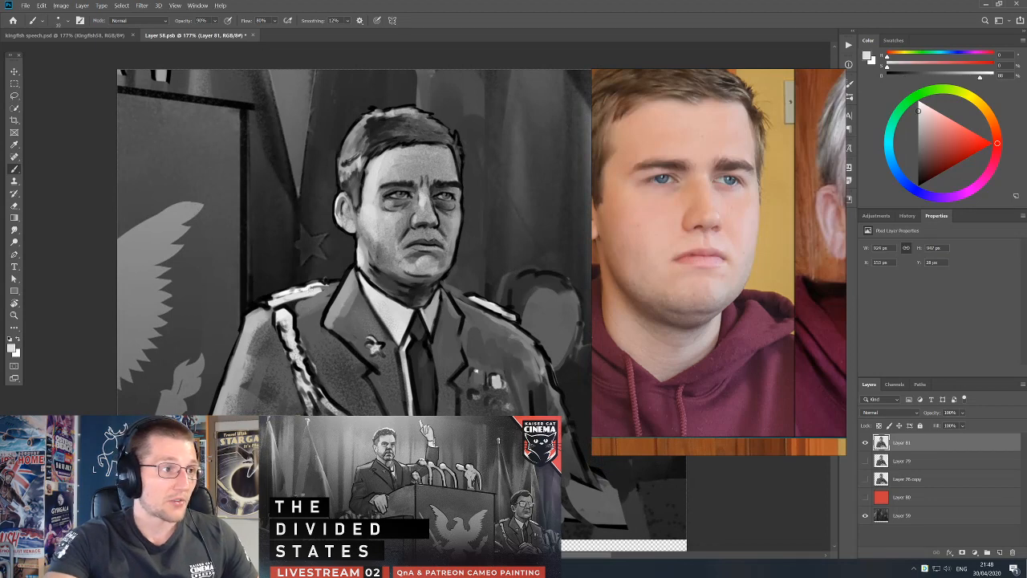
{"action": "key", "text": "d"}
{"action": "left_click_drag", "start_coordinate": [272, 304], "coordinate": [326, 278]}
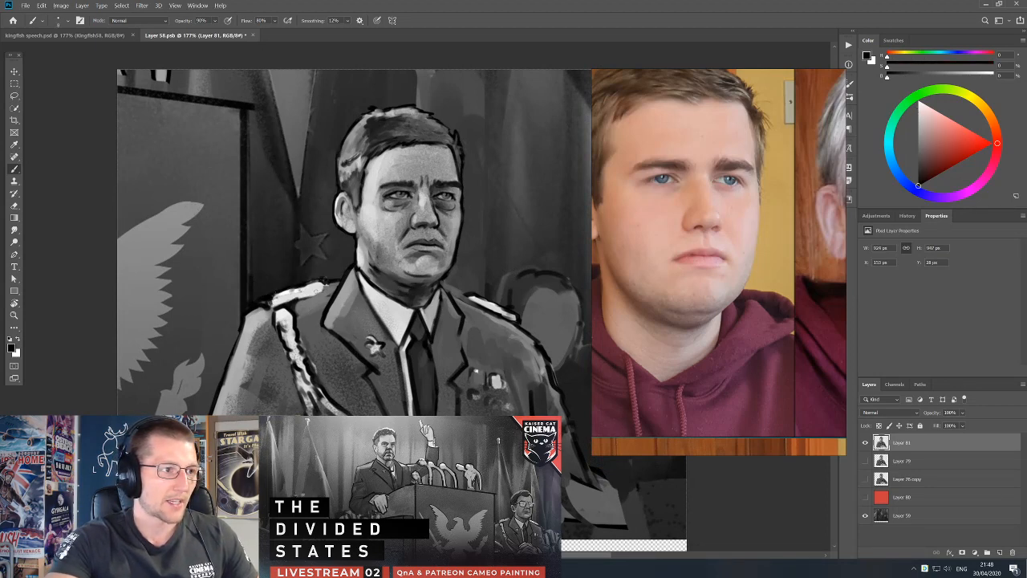
{"action": "left_click", "coordinate": [317, 319], "text": "alt"}
{"action": "key", "text": "d"}
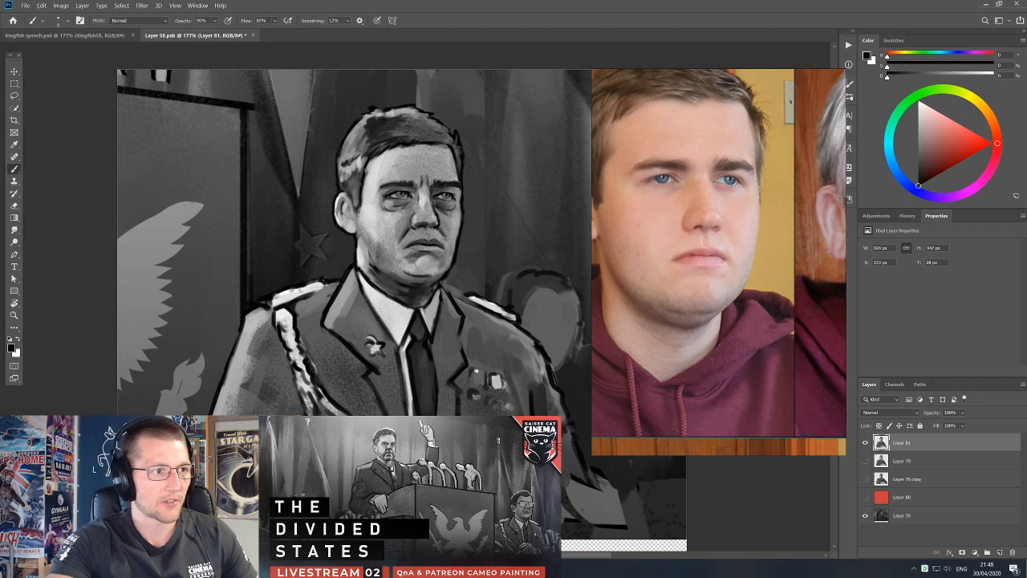
{"action": "scroll", "coordinate": [426, 276], "scroll_direction": "down", "scroll_amount": 3}
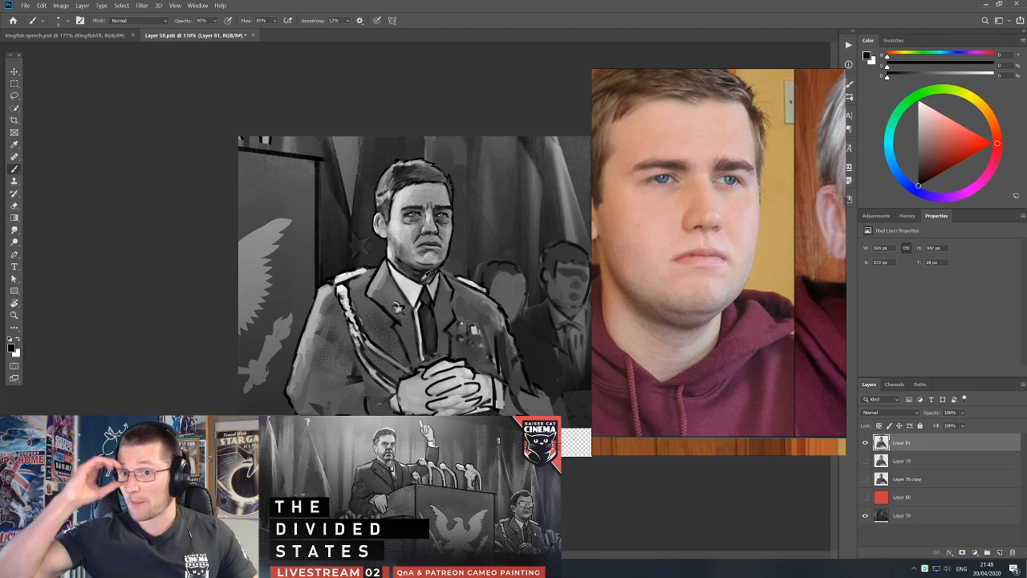
{"action": "scroll", "coordinate": [437, 265], "scroll_direction": "up", "scroll_amount": 3}
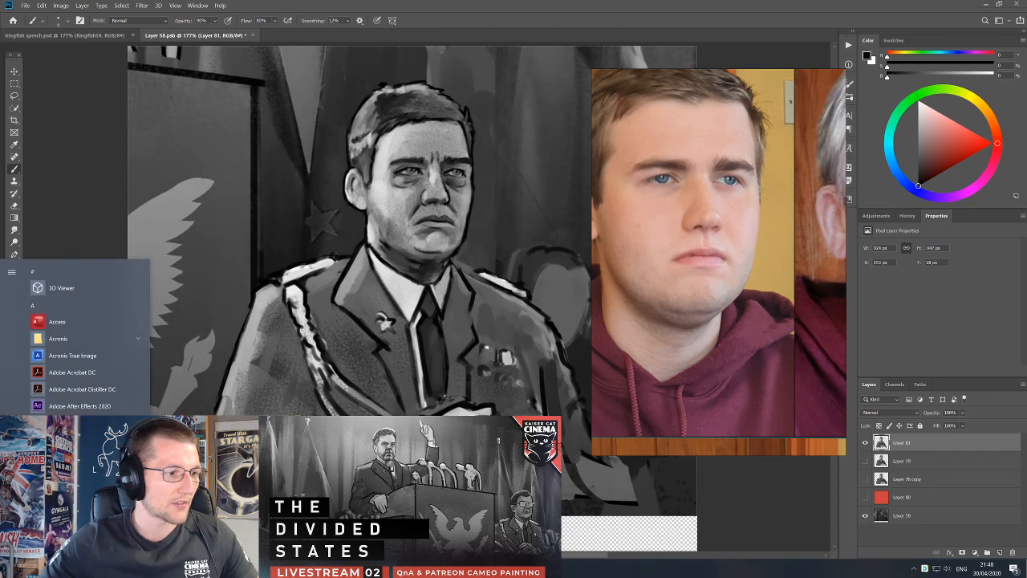
Bring up the Raw SVG map folder in File Explorer and move its window out of the way.
{"action": "left_click_drag", "start_coordinate": [496, 70], "coordinate": [1026, 92]}
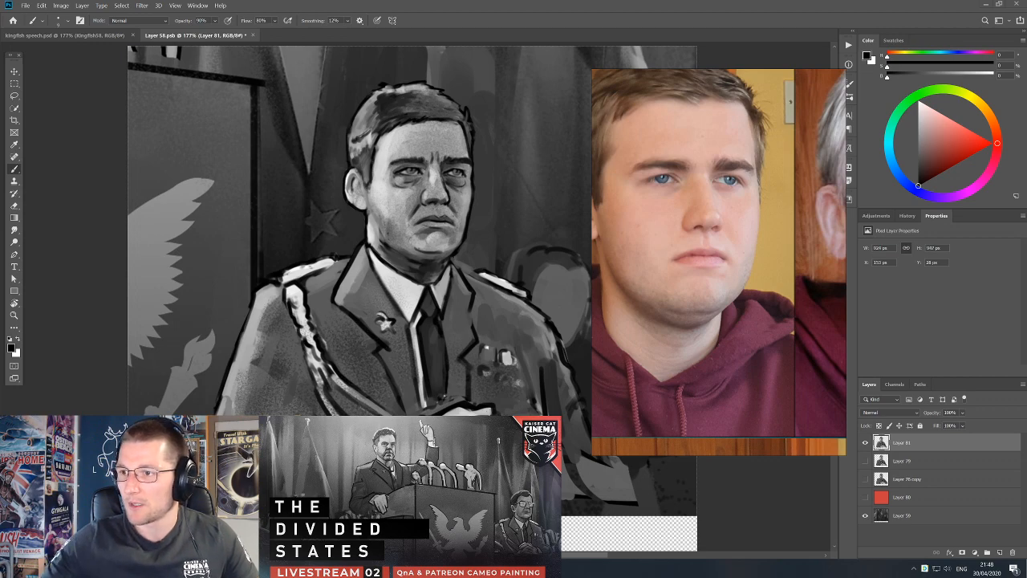
{"action": "key", "text": "alt+Tab"}
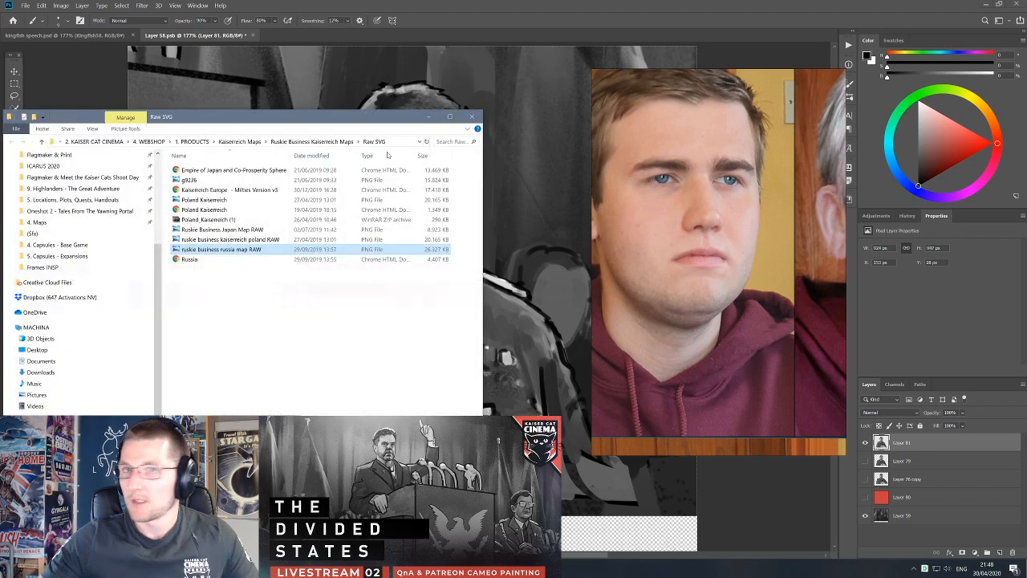
{"action": "left_click_drag", "start_coordinate": [411, 118], "coordinate": [1026, 75]}
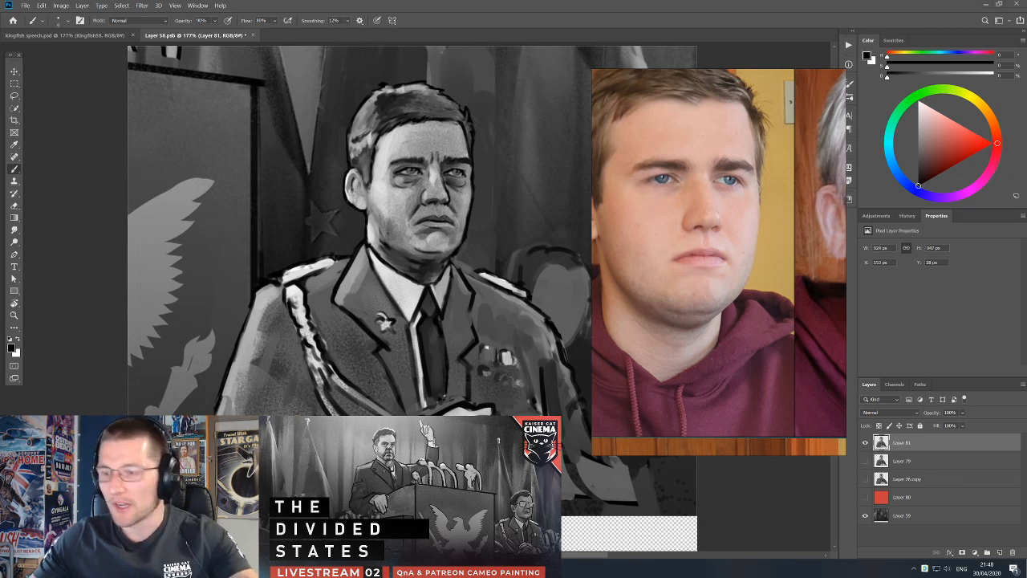
Launch Inkscape and place the Russian Civil War map in a new document.
{"action": "key", "text": "super"}
{"action": "type", "text": "ink"}
{"action": "key", "text": "Return"}
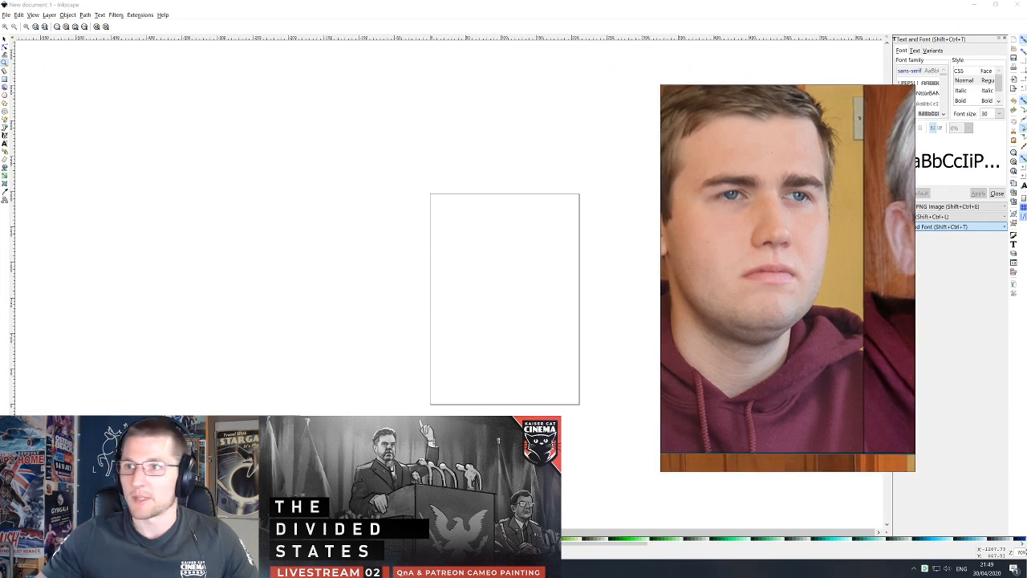
{"action": "key", "text": "ctrl+v"}
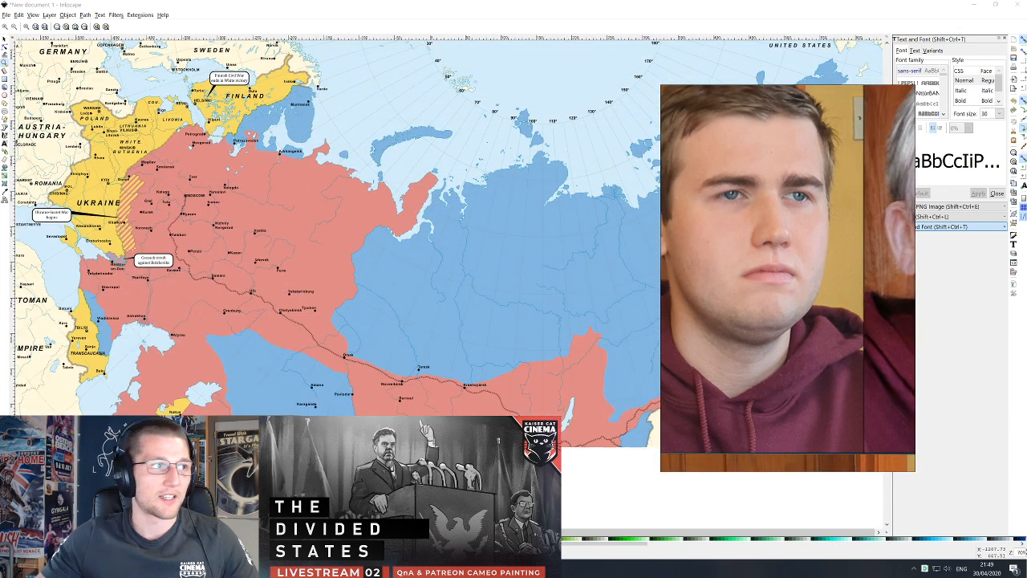
Move the reference photo aside, examine the Russian Civil War map up close and as a whole, and close the document without saving.
{"action": "left_click_drag", "start_coordinate": [724, 263], "coordinate": [878, 271]}
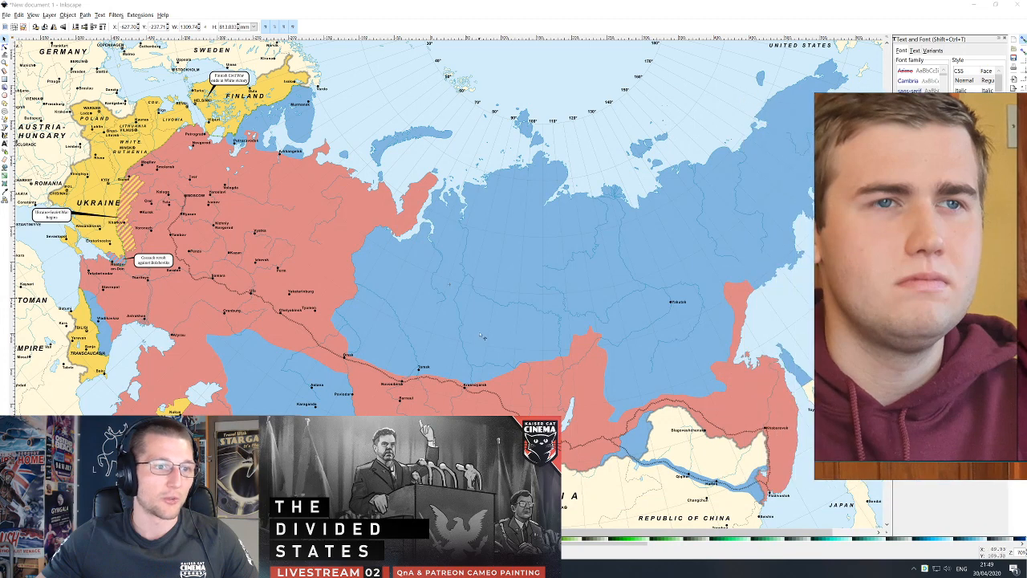
{"action": "left_click", "coordinate": [481, 332]}
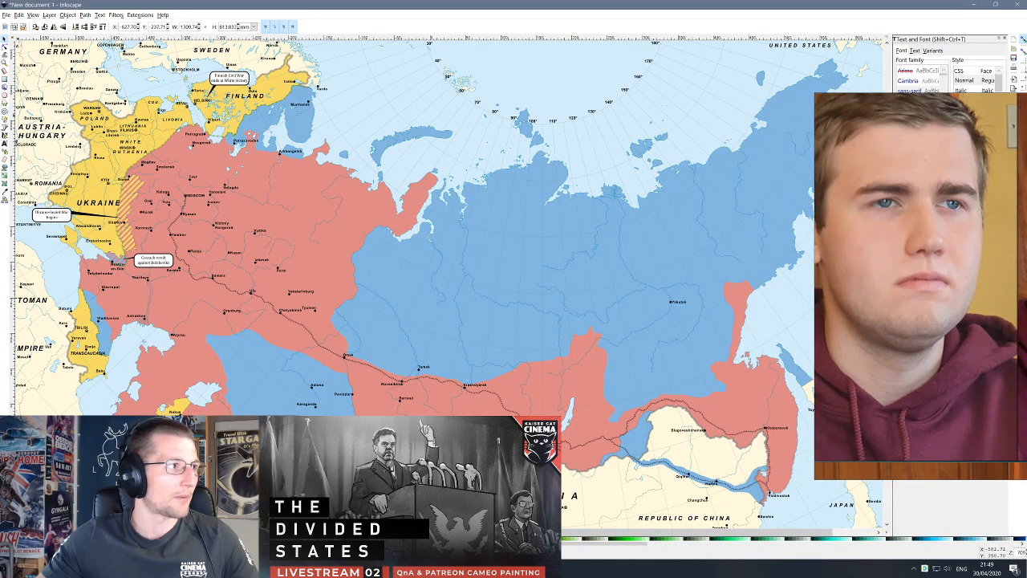
{"action": "left_click", "coordinate": [4, 67]}
{"action": "left_click", "coordinate": [440, 251]}
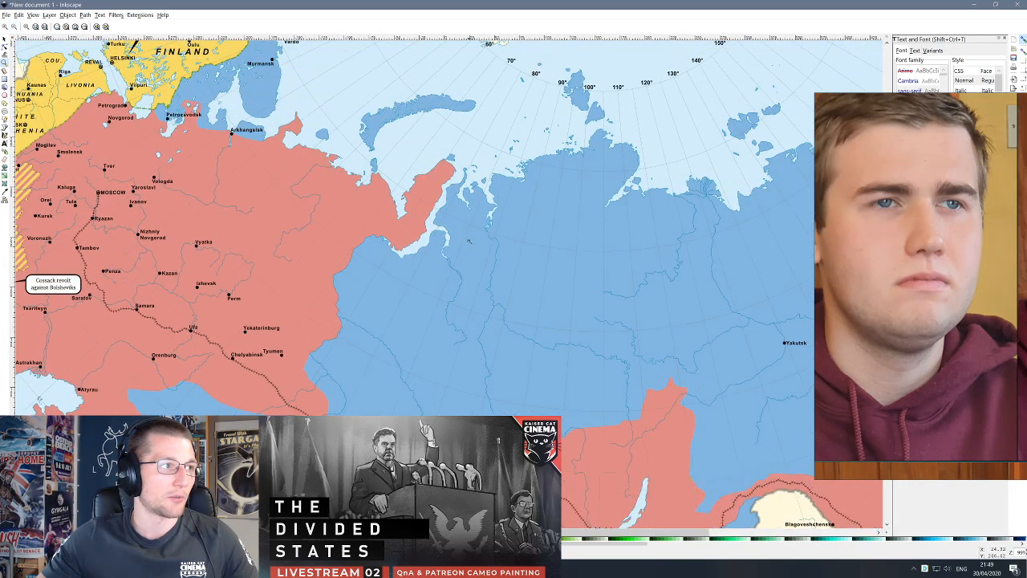
{"action": "left_click", "coordinate": [469, 240]}
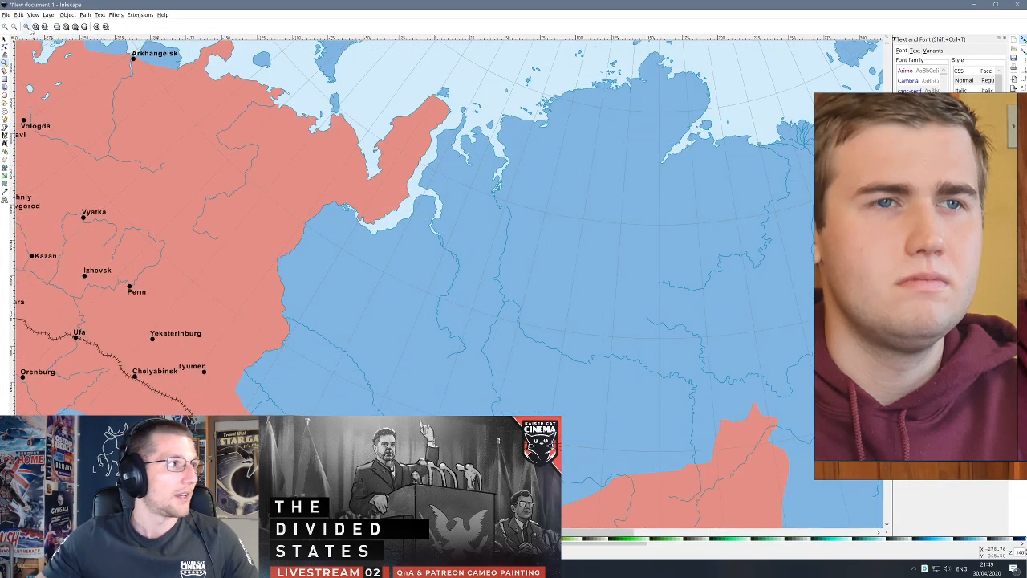
{"action": "left_click", "coordinate": [13, 26]}
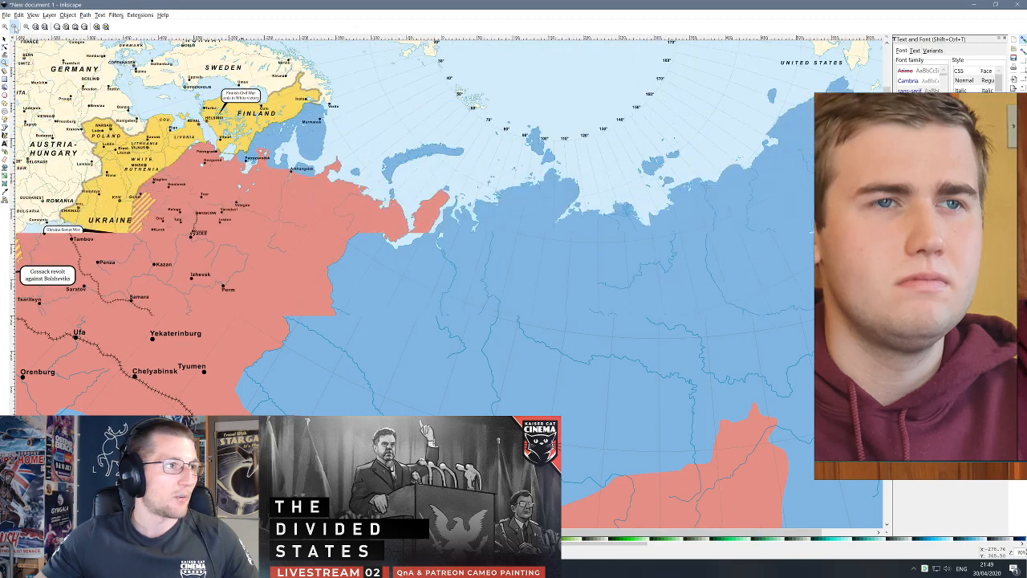
{"action": "left_click", "coordinate": [13, 26]}
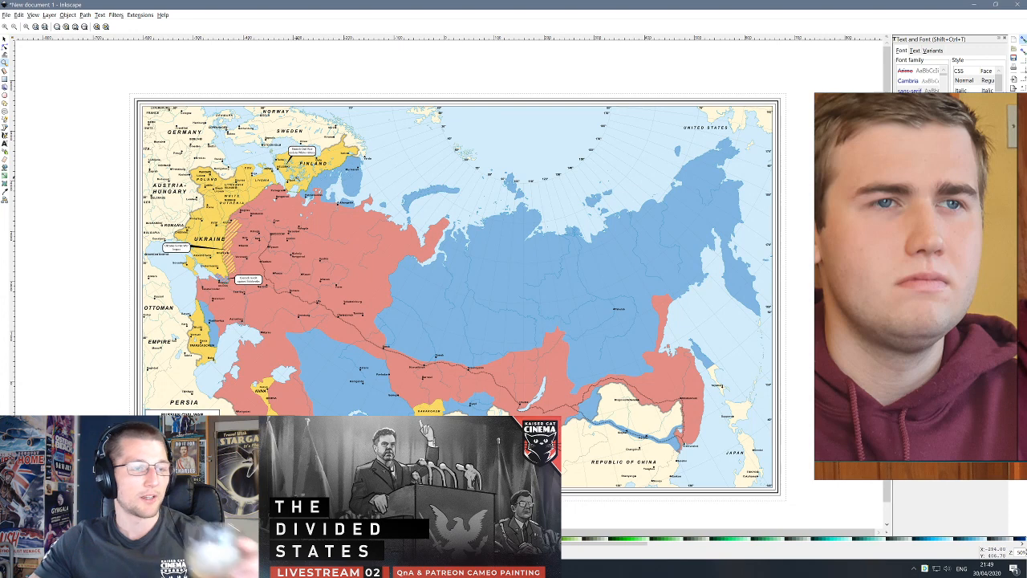
{"action": "scroll", "coordinate": [460, 253], "scroll_direction": "down", "scroll_amount": 1}
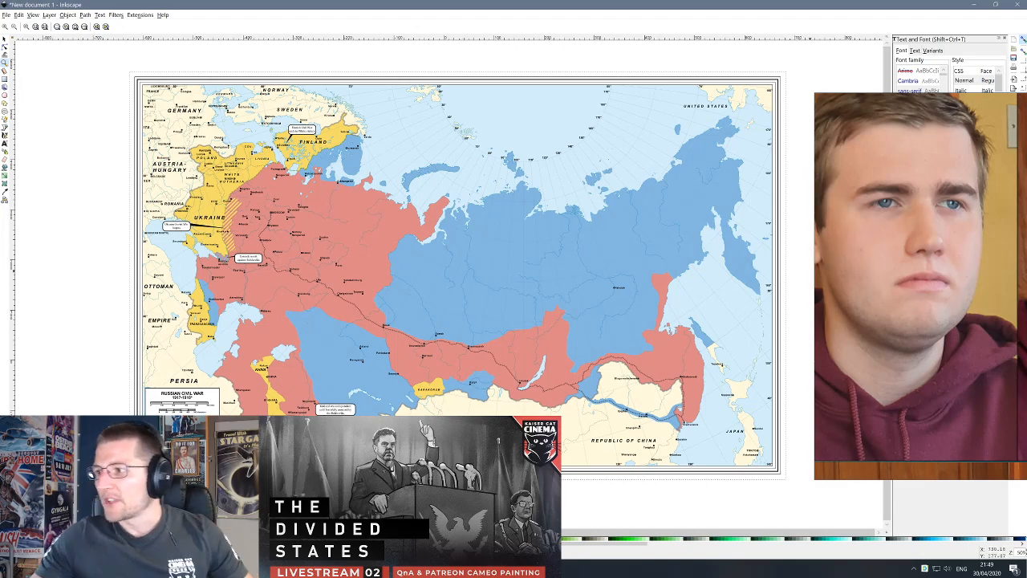
{"action": "left_click", "coordinate": [1017, 4]}
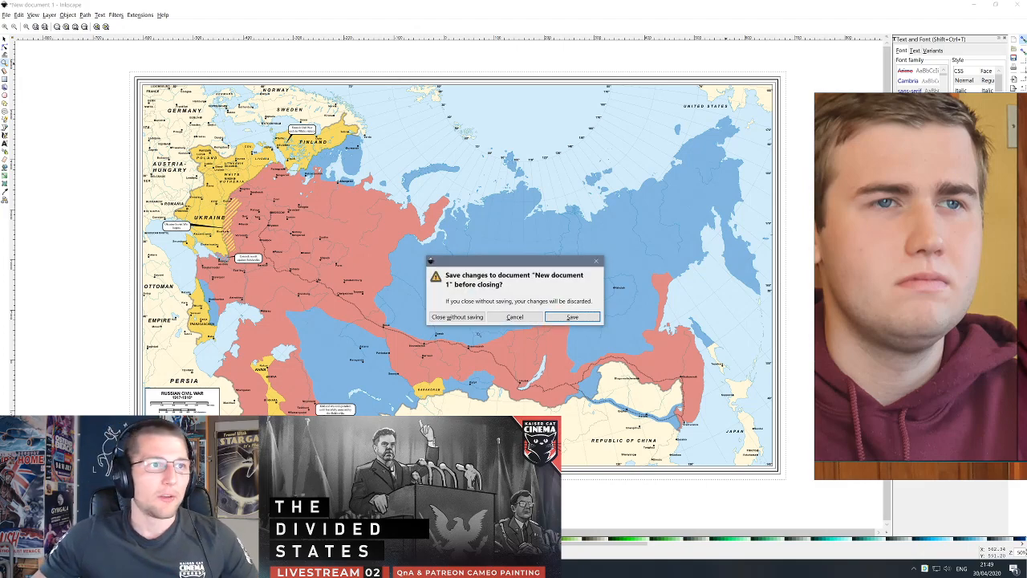
{"action": "left_click", "coordinate": [446, 317]}
Back in Photoshop, reposition the reference photo beside the painting and scale it to show the whole head and shoulders.
{"action": "key", "text": "v"}
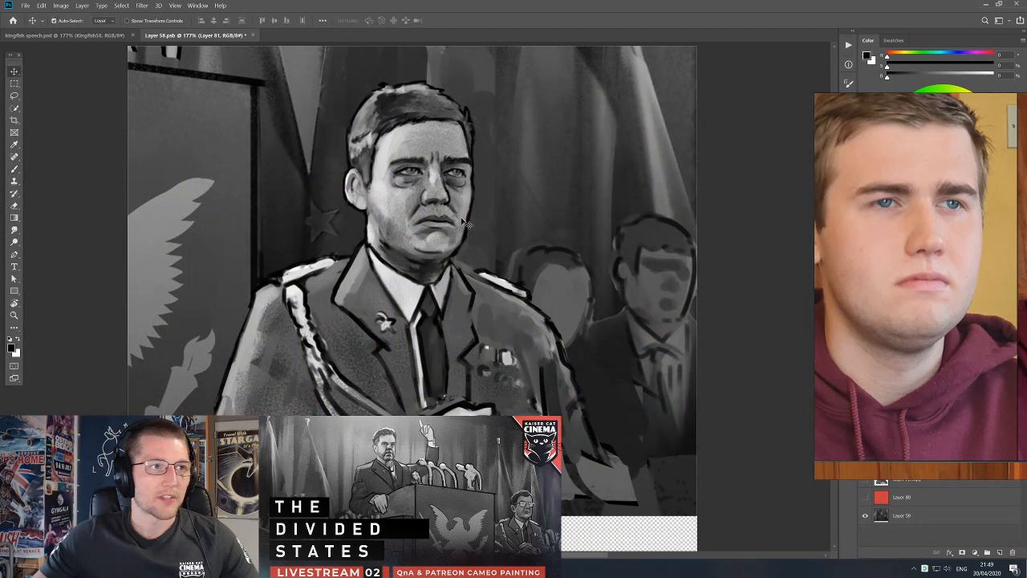
{"action": "left_click_drag", "start_coordinate": [911, 150], "coordinate": [764, 126]}
{"action": "scroll", "coordinate": [776, 235], "scroll_direction": "down", "scroll_amount": 4}
{"action": "left_click_drag", "start_coordinate": [775, 237], "coordinate": [818, 232]}
{"action": "scroll", "coordinate": [819, 232], "scroll_direction": "up", "scroll_amount": 2}
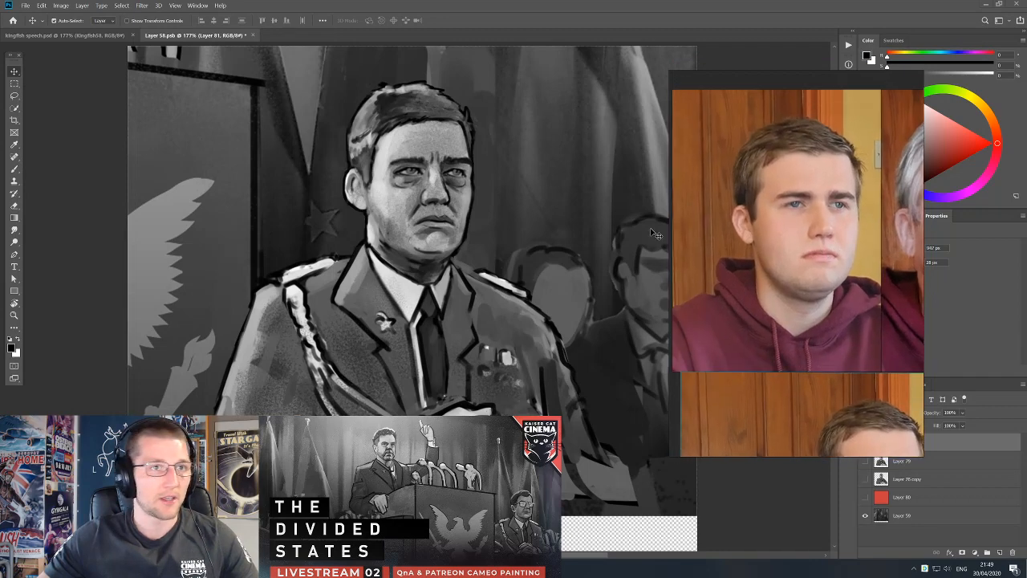
Touch up the jacket front around the officer's medals with sampled dark grey and black.
{"action": "key", "text": "b"}
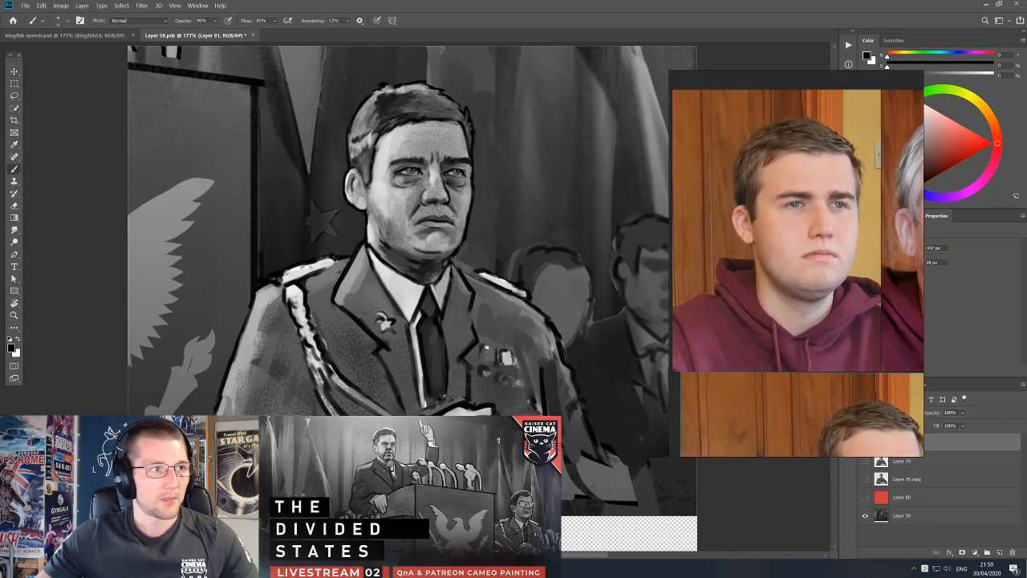
{"action": "left_click_drag", "start_coordinate": [496, 205], "coordinate": [506, 219]}
{"action": "left_click", "coordinate": [503, 379], "text": "alt"}
{"action": "left_click", "coordinate": [480, 329], "text": "alt"}
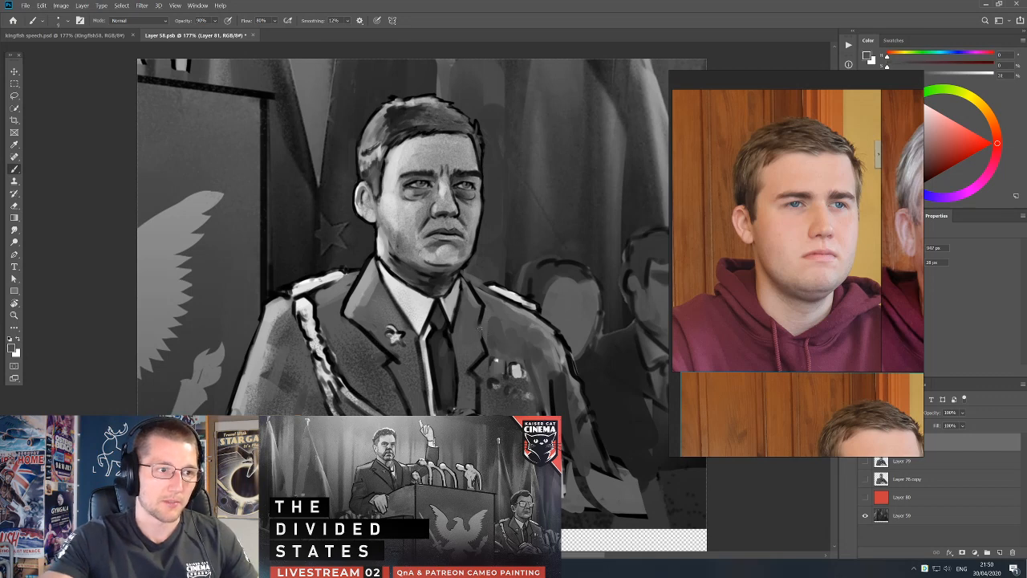
{"action": "left_click", "coordinate": [502, 393], "text": "alt"}
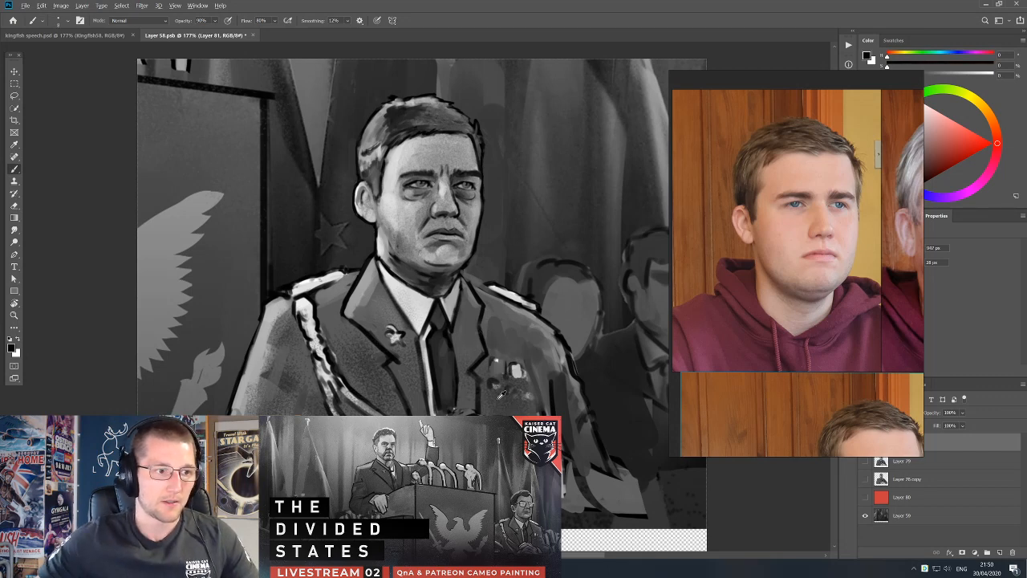
Switch to another brush, paint grey over the dark marks below the medals on a new layer, and add one more layer.
{"action": "right_click", "coordinate": [501, 393]}
{"action": "left_click", "coordinate": [634, 496]}
{"action": "left_click", "coordinate": [999, 553]}
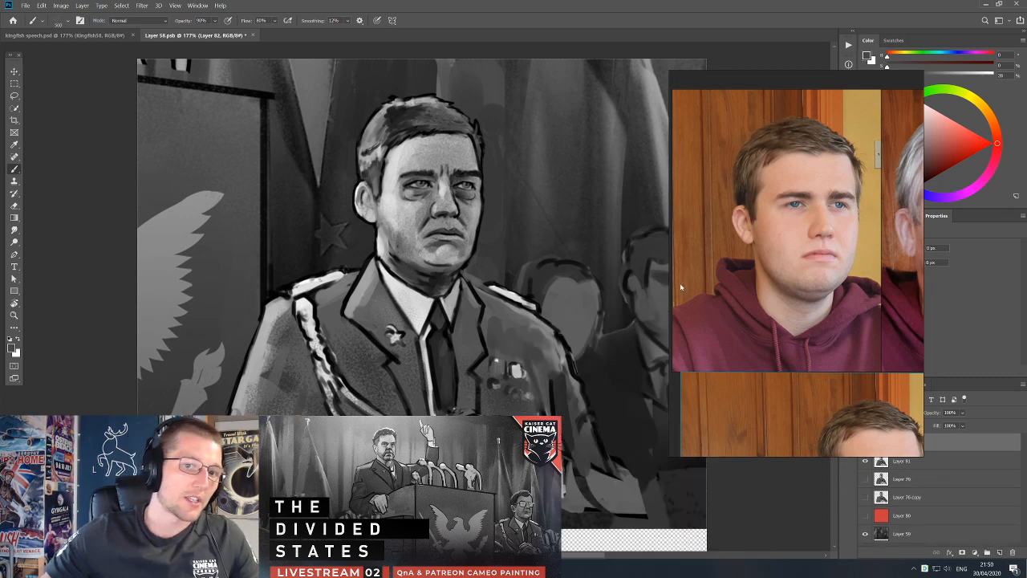
{"action": "left_click_drag", "start_coordinate": [530, 353], "coordinate": [492, 390]}
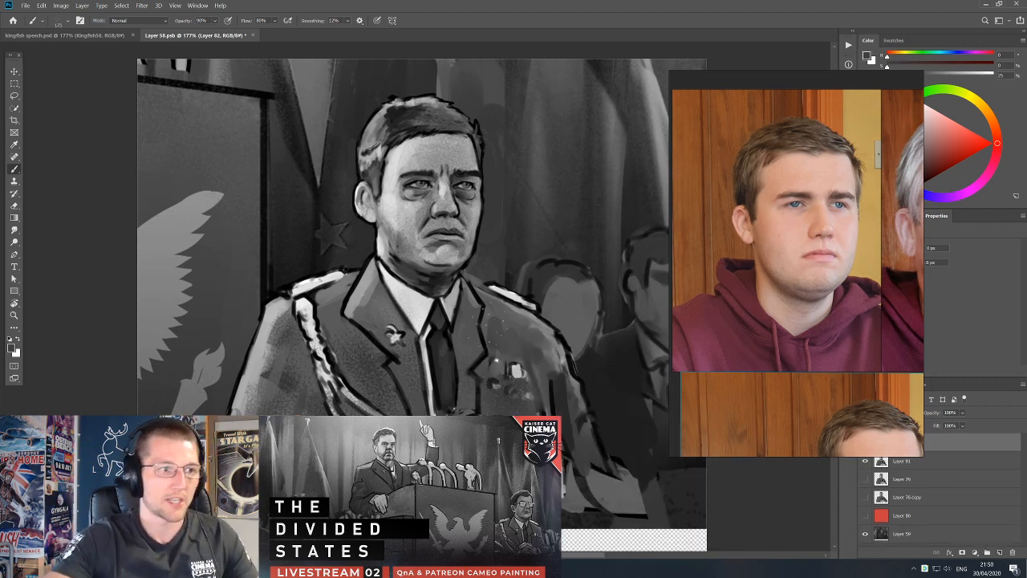
{"action": "left_click", "coordinate": [516, 379], "text": "alt"}
{"action": "left_click", "coordinate": [999, 552]}
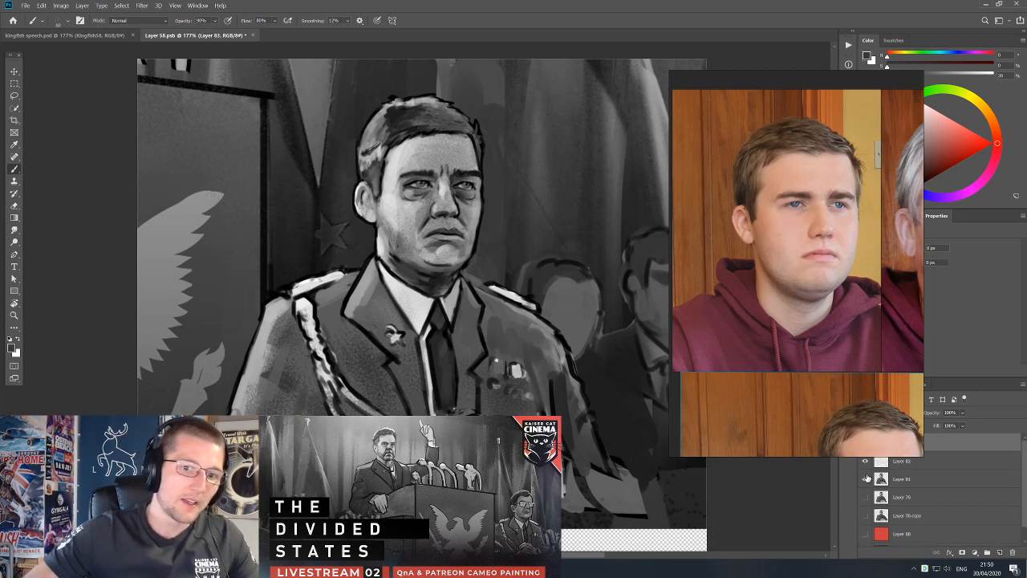
Dab a second row of small dark grey marks beneath the medals on the officer's chest.
{"action": "left_click", "coordinate": [499, 379], "text": "alt"}
{"action": "left_click", "coordinate": [504, 395], "text": "alt"}
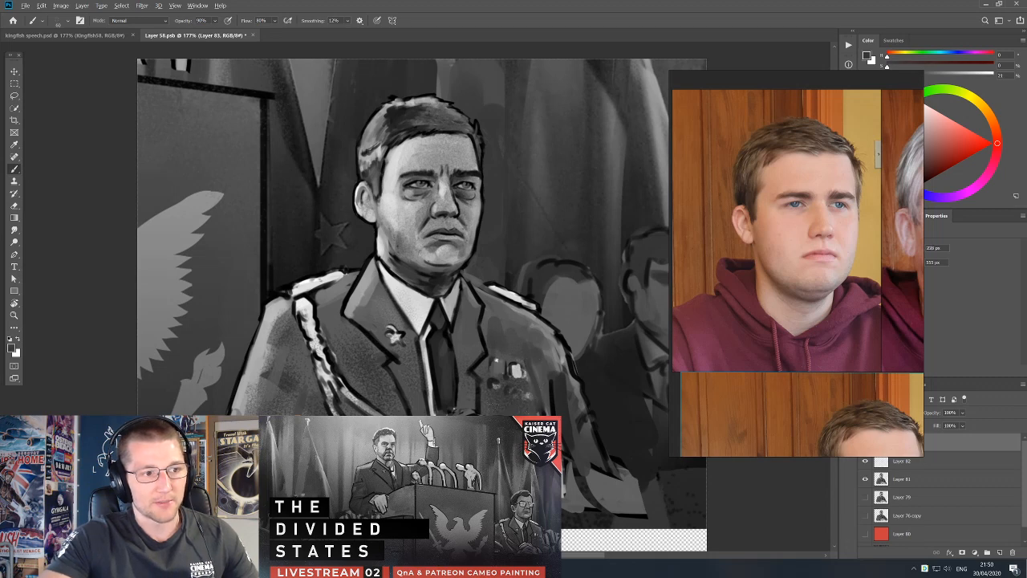
{"action": "left_click", "coordinate": [506, 409], "text": "alt"}
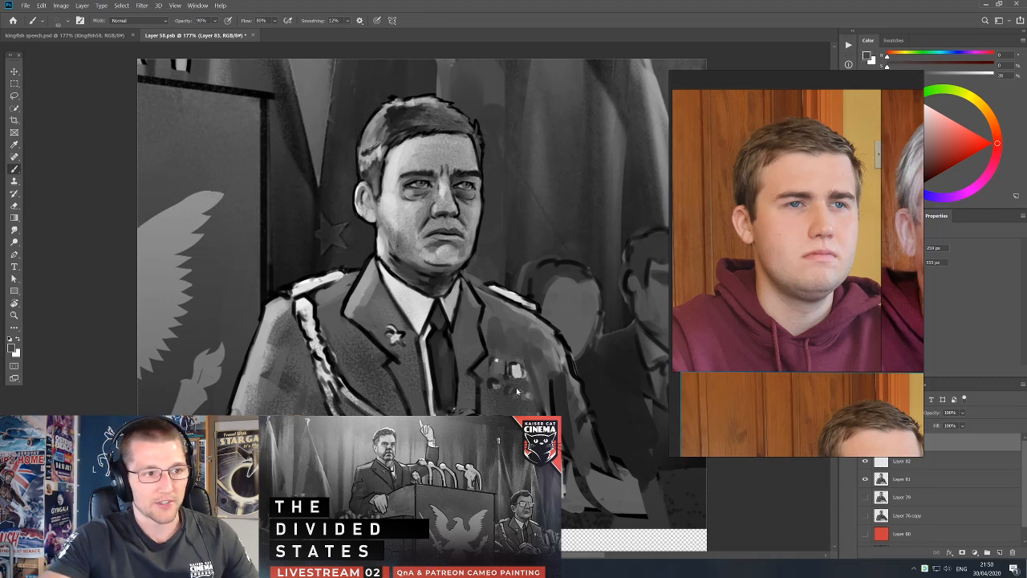
Shade the jacket's chest and lapel areas around the tie and medals with sampled dark greys.
{"action": "left_click", "coordinate": [517, 322], "text": "alt"}
{"action": "left_click", "coordinate": [503, 345], "text": "alt"}
{"action": "mouse_move", "coordinate": [506, 340]}
{"action": "left_mouse_down"}
{"action": "mouse_move", "coordinate": [525, 341]}
{"action": "mouse_move", "coordinate": [364, 393]}
{"action": "mouse_move", "coordinate": [372, 364]}
{"action": "left_mouse_up"}
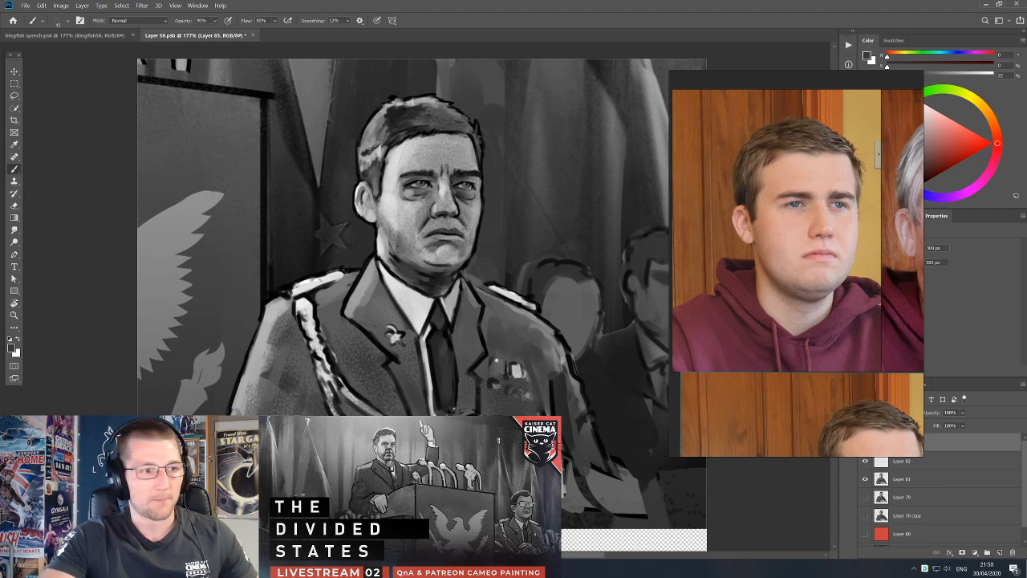
{"action": "left_click", "coordinate": [501, 317], "text": "alt"}
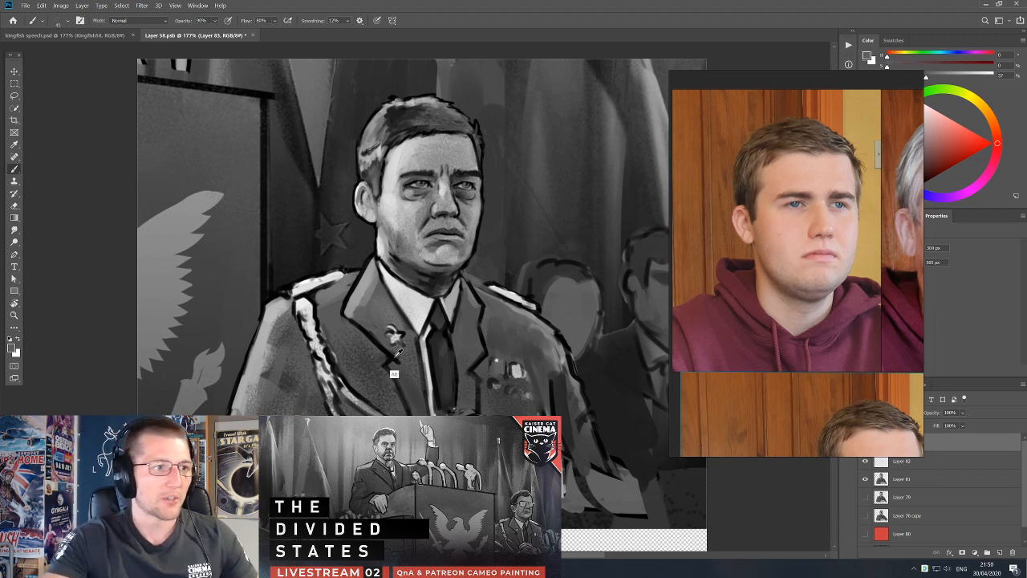
{"action": "left_click", "coordinate": [449, 367], "text": "alt"}
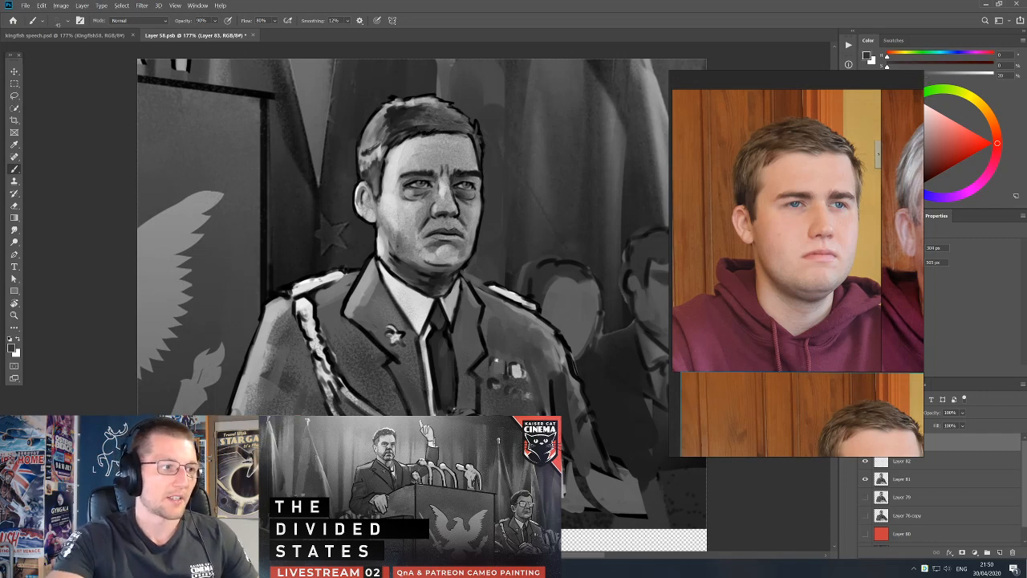
{"action": "left_click", "coordinate": [499, 321], "text": "alt"}
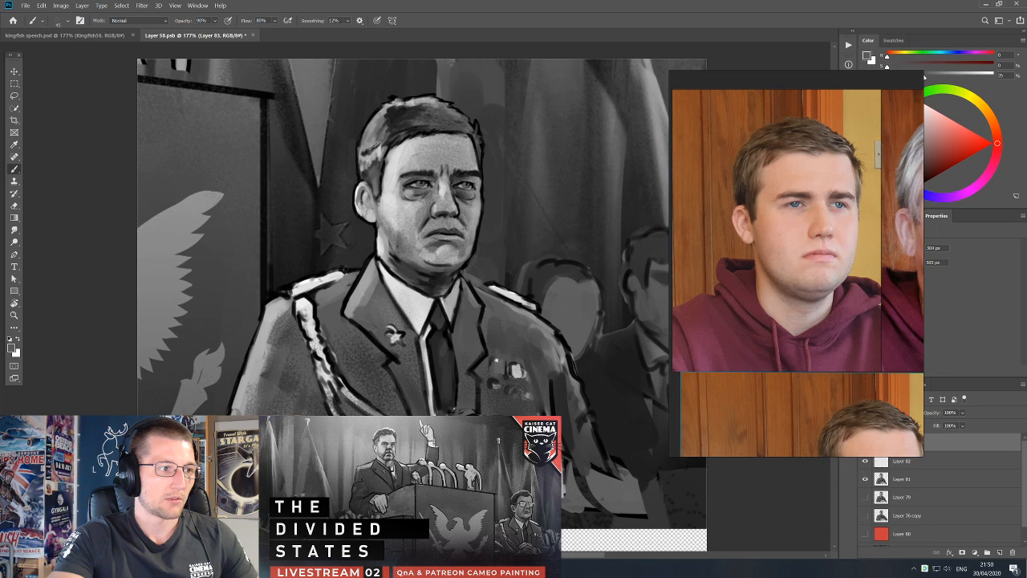
Switch to another brush and repaint the officer's shoulder cord with sampled dark grey and light grey strokes.
{"action": "right_click", "coordinate": [299, 312]}
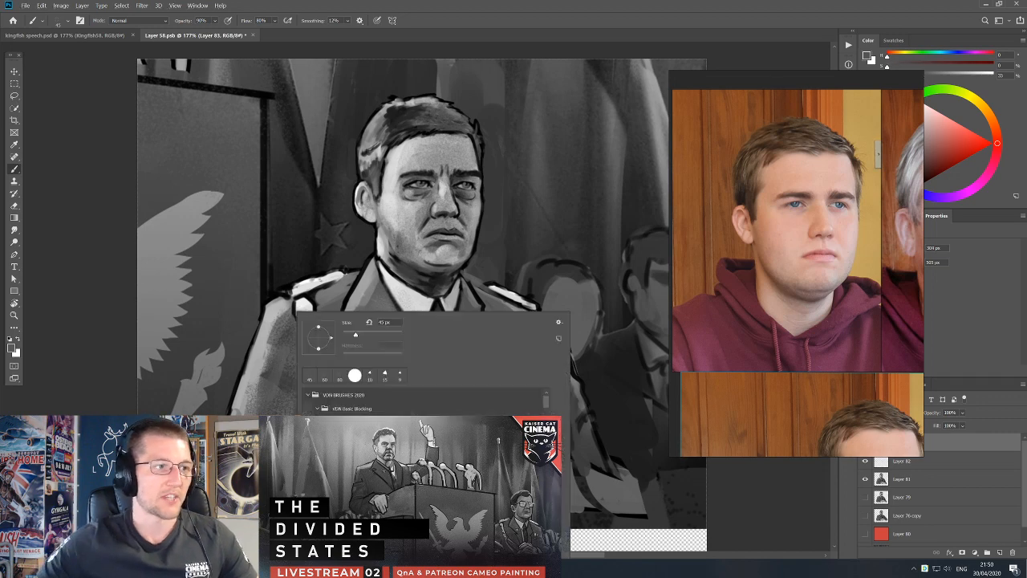
{"action": "key", "text": "Escape"}
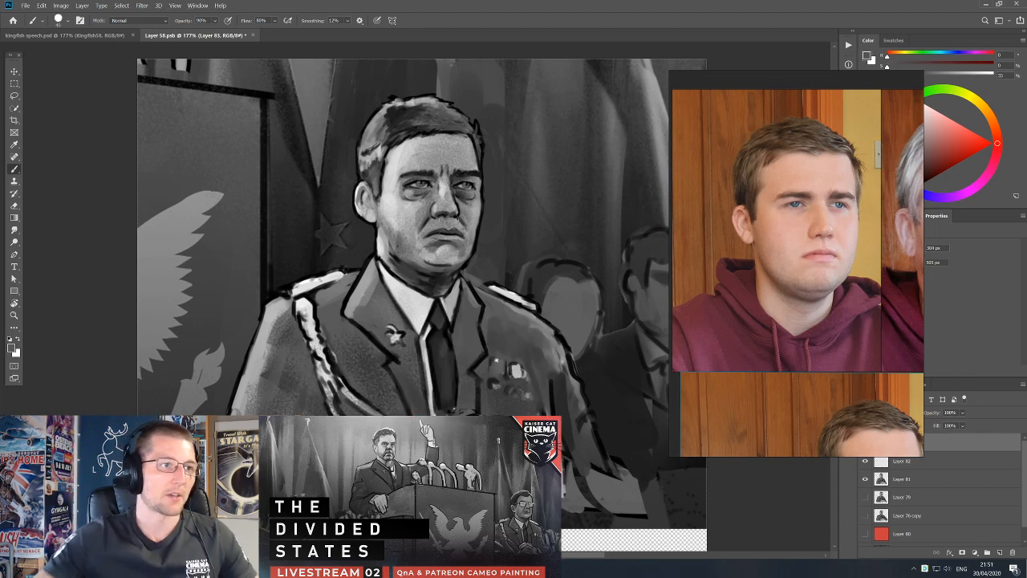
{"action": "left_click", "coordinate": [308, 309], "text": "alt"}
{"action": "left_click", "coordinate": [306, 316], "text": "alt"}
{"action": "left_click", "coordinate": [322, 340], "text": "alt"}
{"action": "left_click_drag", "start_coordinate": [298, 303], "coordinate": [343, 385]}
{"action": "left_click", "coordinate": [318, 367], "text": "alt"}
{"action": "left_click", "coordinate": [331, 355], "text": "alt"}
{"action": "left_click", "coordinate": [325, 374], "text": "alt"}
{"action": "left_click", "coordinate": [357, 377], "text": "alt"}
{"action": "left_click", "coordinate": [325, 357], "text": "alt"}
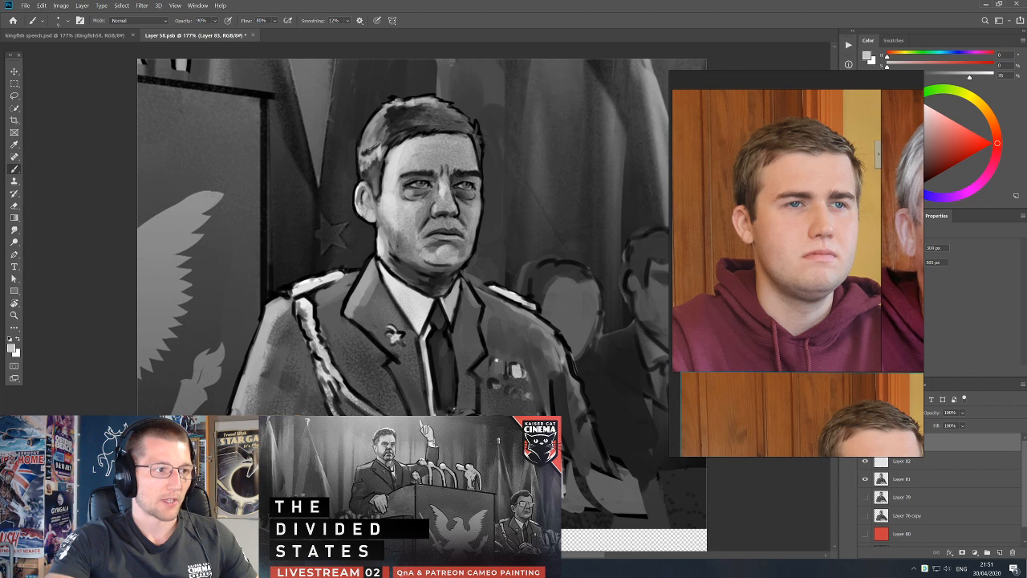
Break up the lower part of the shoulder cord into braided strands with a smaller dark grey brush.
{"action": "left_click", "coordinate": [310, 364], "text": "alt"}
{"action": "key", "text": "["}
{"action": "key", "text": "["}
{"action": "left_click", "coordinate": [314, 358], "text": "alt"}
{"action": "left_click_drag", "start_coordinate": [316, 359], "coordinate": [319, 376]}
{"action": "left_click", "coordinate": [319, 373], "text": "alt"}
{"action": "left_click", "coordinate": [313, 385], "text": "alt"}
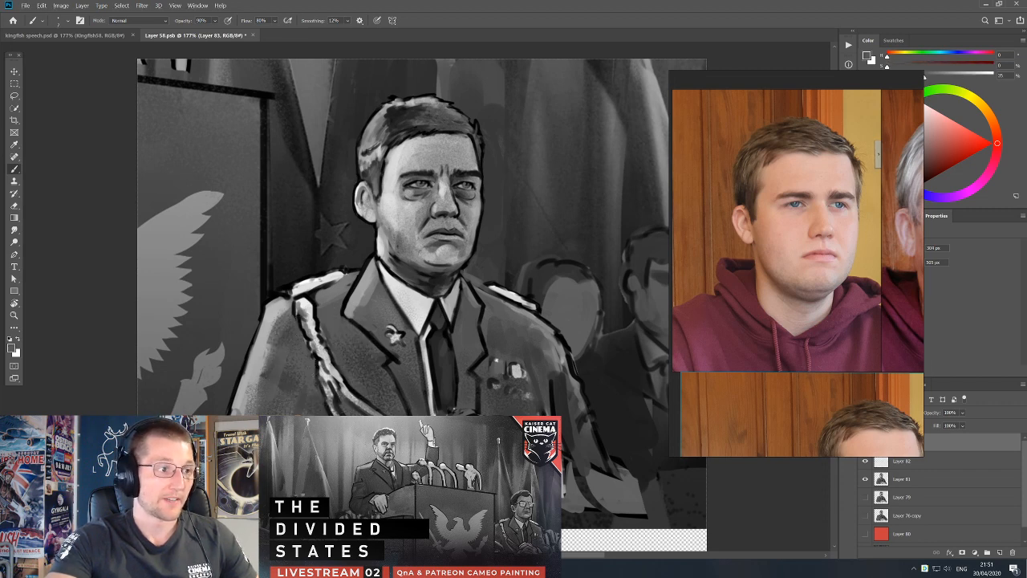
Shade the sleeve and jacket beside the shoulder cord with sampled grey, enlarging the brush for the upper sleeve.
{"action": "mouse_move", "coordinate": [305, 394]}
{"action": "left_mouse_down"}
{"action": "mouse_move", "coordinate": [302, 410]}
{"action": "mouse_move", "coordinate": [288, 390]}
{"action": "left_mouse_up"}
{"action": "key", "text": "]"}
{"action": "left_click", "coordinate": [292, 387], "text": "alt"}
{"action": "left_click_drag", "start_coordinate": [287, 374], "coordinate": [285, 390]}
{"action": "key", "text": "]"}
{"action": "key", "text": "]"}
{"action": "left_click_drag", "start_coordinate": [273, 342], "coordinate": [264, 374]}
Rework the fold between the sleeve and the lower shoulder cord in black, undoing the first stroke.
{"action": "key", "text": "d"}
{"action": "key", "text": "["}
{"action": "left_click_drag", "start_coordinate": [294, 414], "coordinate": [300, 381]}
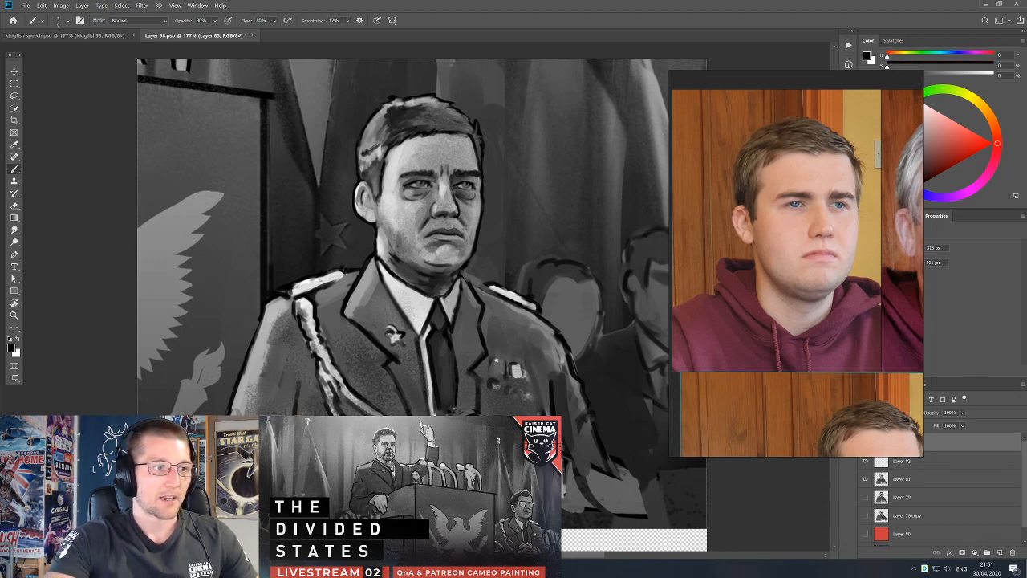
{"action": "key", "text": "ctrl+z"}
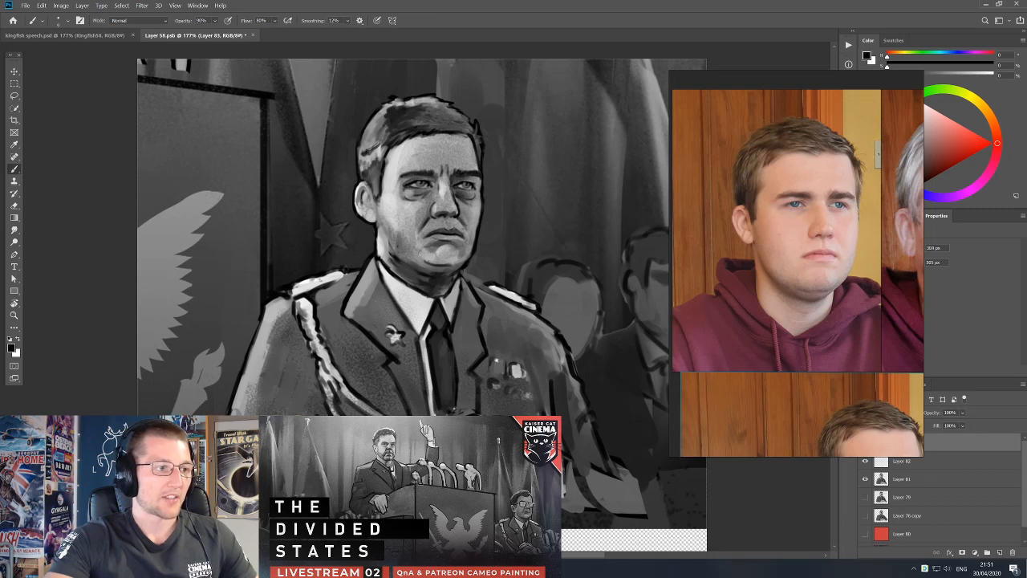
{"action": "left_click", "coordinate": [318, 400], "text": "alt"}
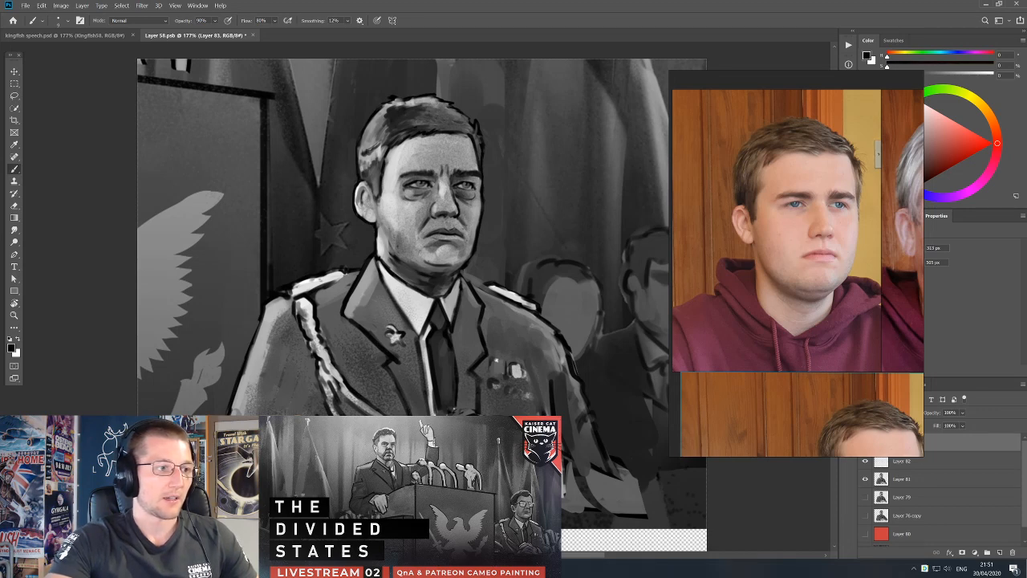
{"action": "left_click", "coordinate": [311, 409], "text": "alt"}
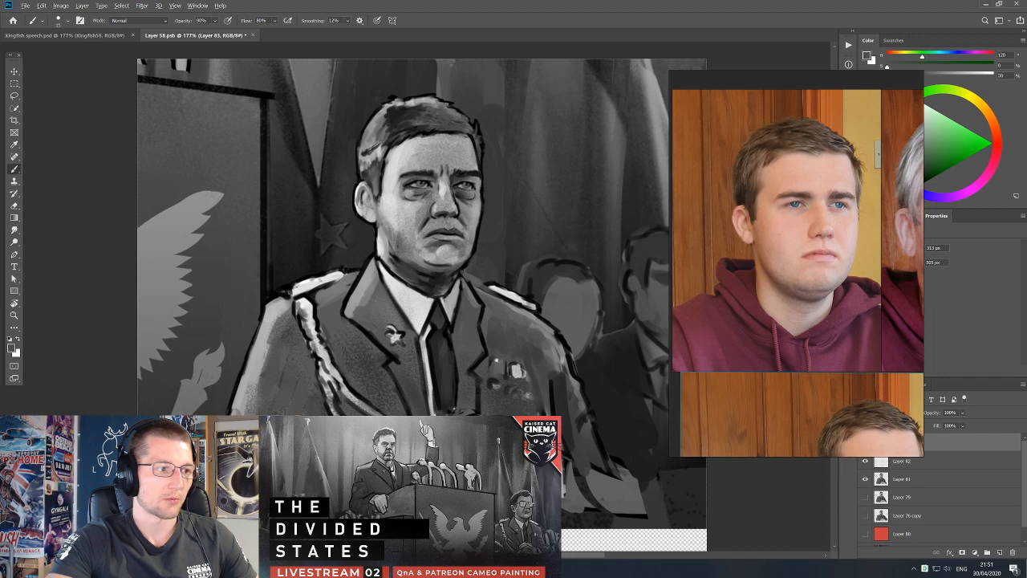
Touch up the officer's sleeve with black and sampled greys.
{"action": "key", "text": "d"}
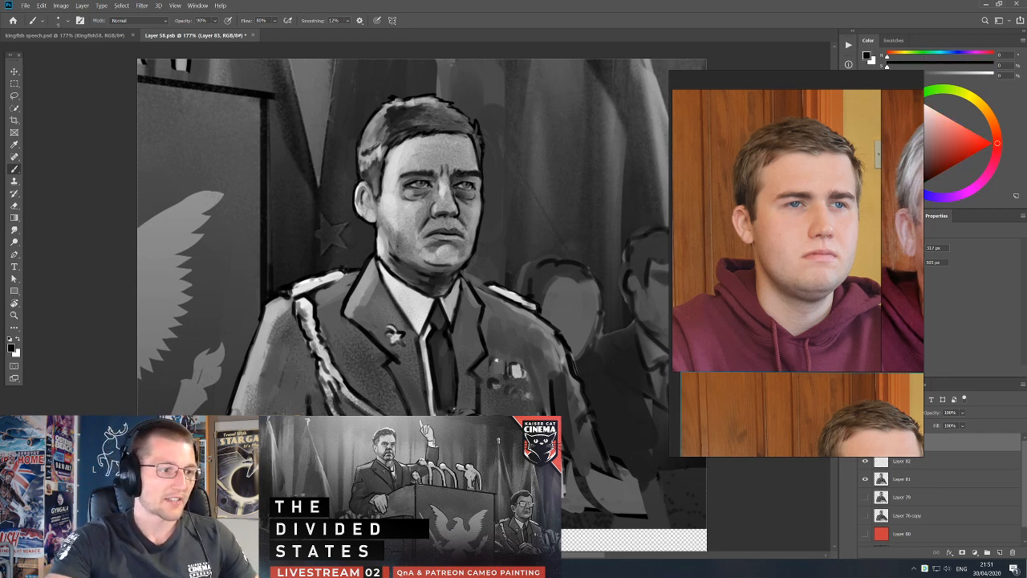
{"action": "key", "text": "x"}
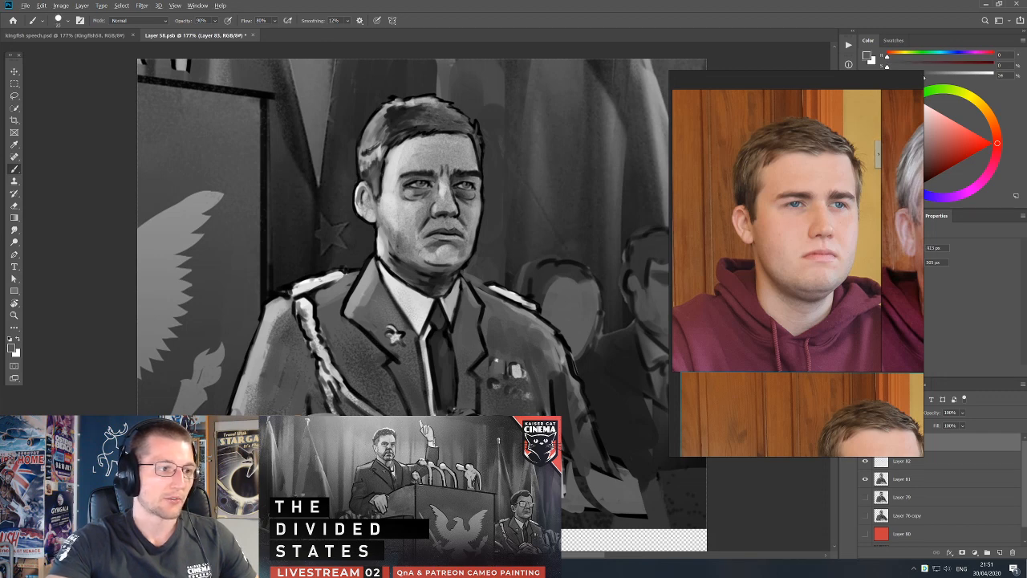
{"action": "key", "text": "x"}
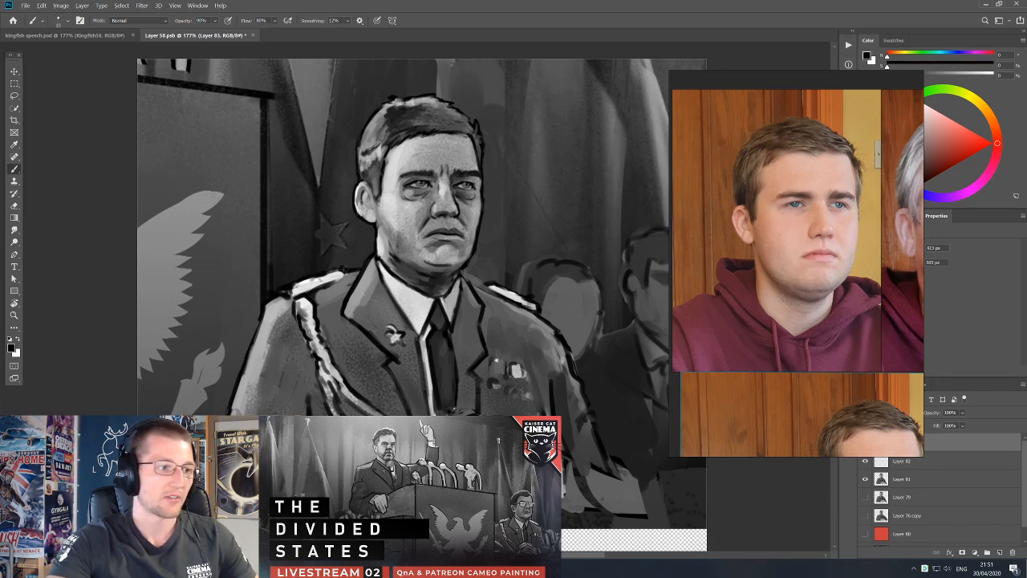
{"action": "key", "text": "x"}
{"action": "left_click", "coordinate": [269, 363], "text": "alt"}
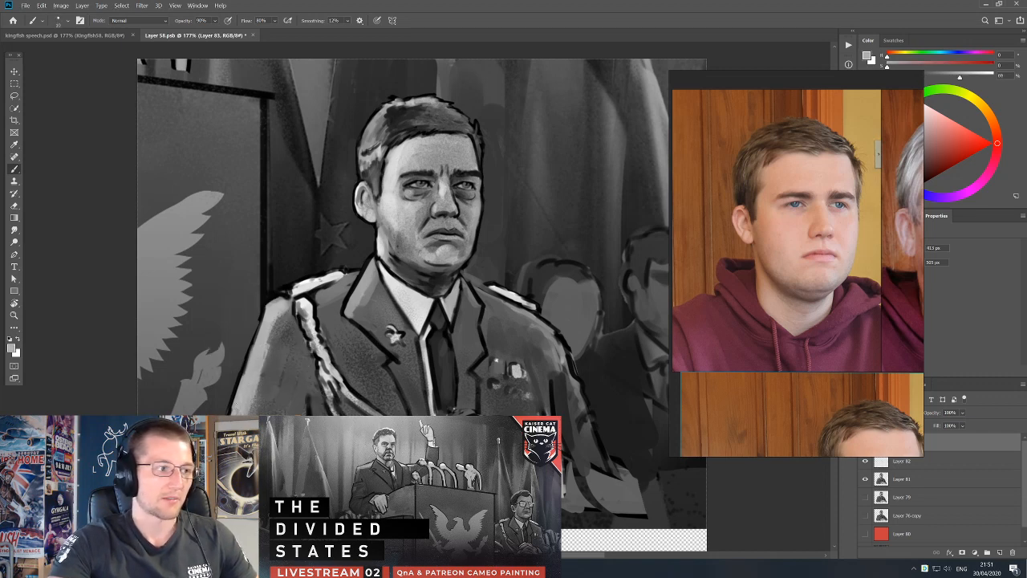
Merge the two upper paint layers down into the officer's Layer 81.
{"action": "key", "text": "ctrl+e"}
{"action": "key", "text": "ctrl+e"}
{"action": "key", "text": "e"}
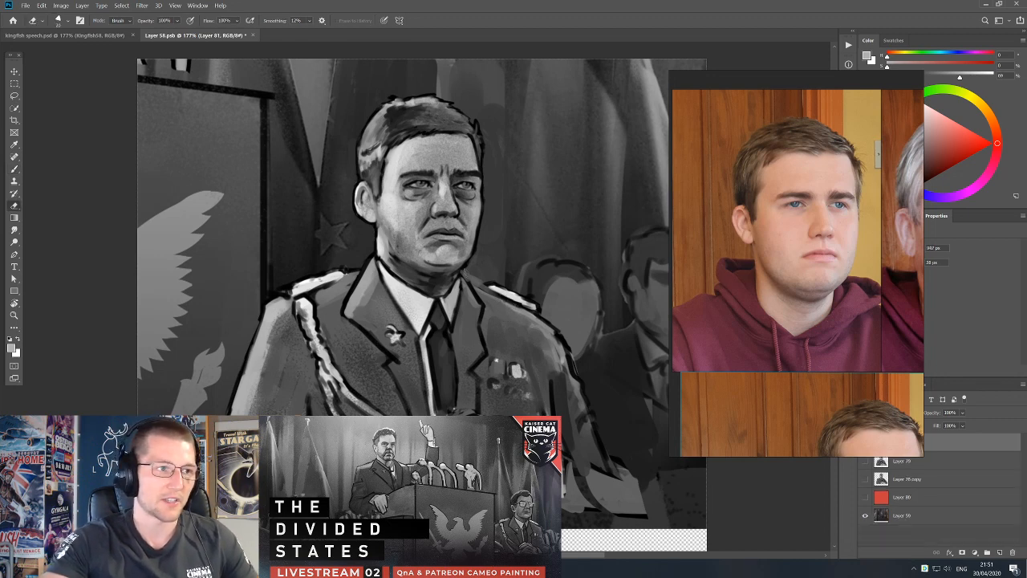
Touch up the edge of the officer's jaw and neck below the ear with sampled light grey.
{"action": "key", "text": "b"}
{"action": "key", "text": "d"}
{"action": "key", "text": "x"}
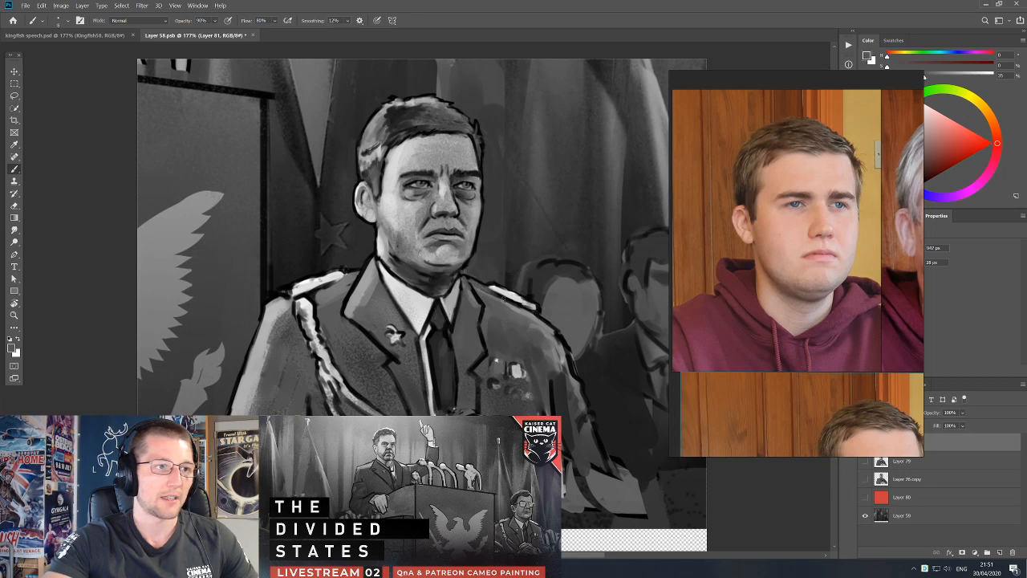
{"action": "key", "text": "e"}
{"action": "key", "text": "b"}
{"action": "key", "text": "x"}
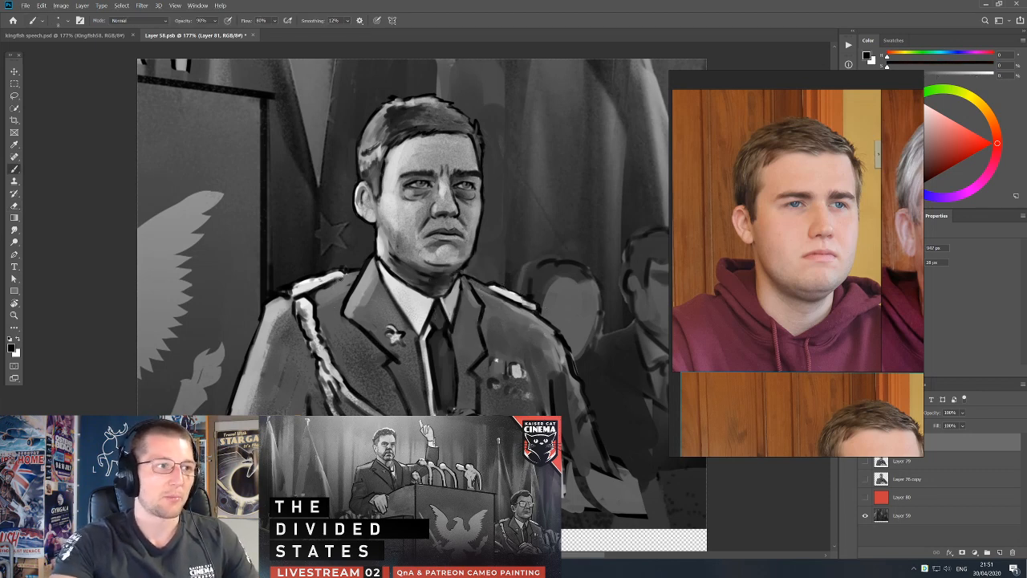
{"action": "left_click", "coordinate": [384, 276], "text": "alt"}
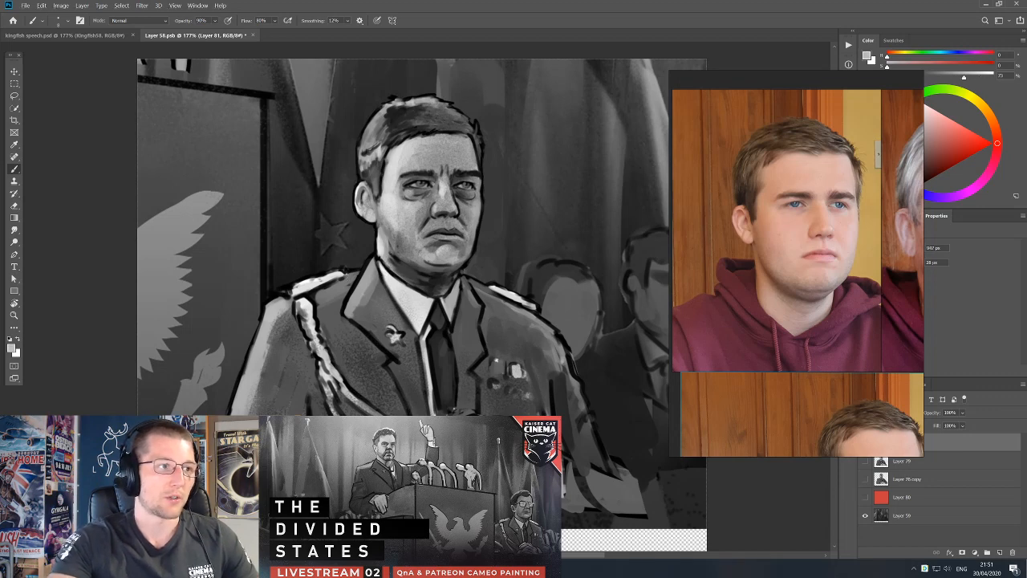
{"action": "left_click", "coordinate": [382, 246], "text": "alt"}
{"action": "left_click", "coordinate": [384, 232], "text": "alt"}
{"action": "left_click", "coordinate": [381, 249], "text": "alt"}
{"action": "left_click_drag", "start_coordinate": [382, 240], "coordinate": [378, 243]}
{"action": "key", "text": "d"}
{"action": "key", "text": "e"}
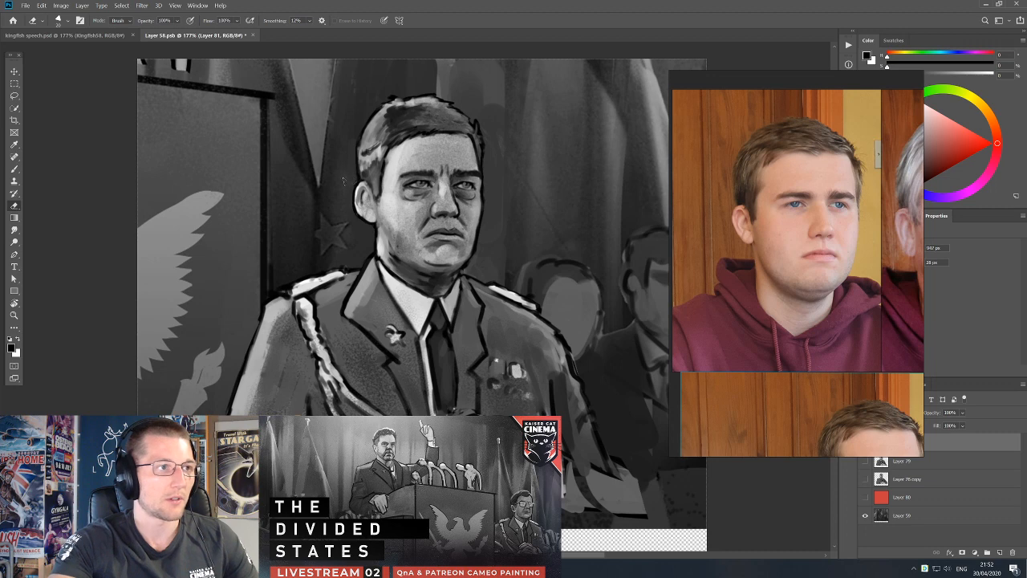
Add small light grey highlights to the medals and the jacket beside them.
{"action": "key", "text": "b"}
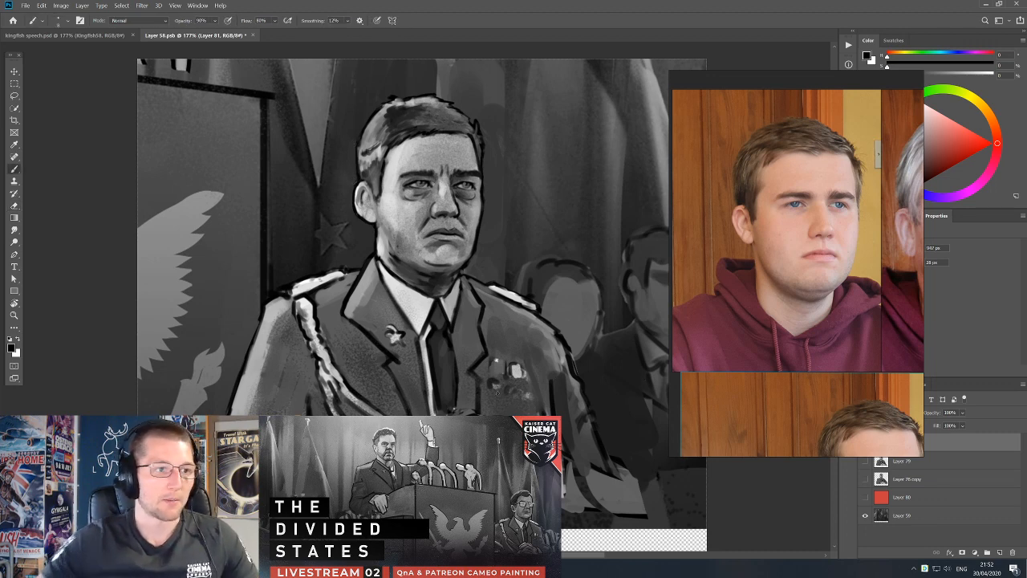
{"action": "left_click", "coordinate": [504, 369], "text": "alt"}
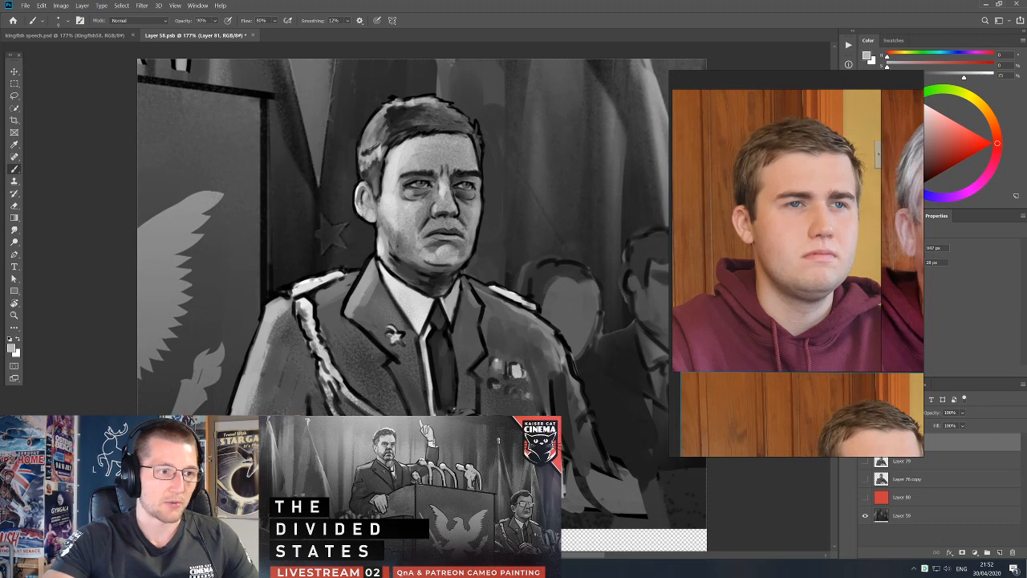
{"action": "left_click", "coordinate": [505, 374], "text": "alt"}
{"action": "mouse_move", "coordinate": [492, 360]}
{"action": "left_mouse_down"}
{"action": "mouse_move", "coordinate": [532, 382]}
{"action": "mouse_move", "coordinate": [553, 375]}
{"action": "left_mouse_up"}
{"action": "left_click", "coordinate": [518, 370], "text": "alt"}
{"action": "left_click", "coordinate": [552, 385], "text": "alt"}
Check the officer as a whole, switch to the kingfish speech document, and examine him within the full composition.
{"action": "scroll", "coordinate": [464, 350], "scroll_direction": "down", "scroll_amount": 5}
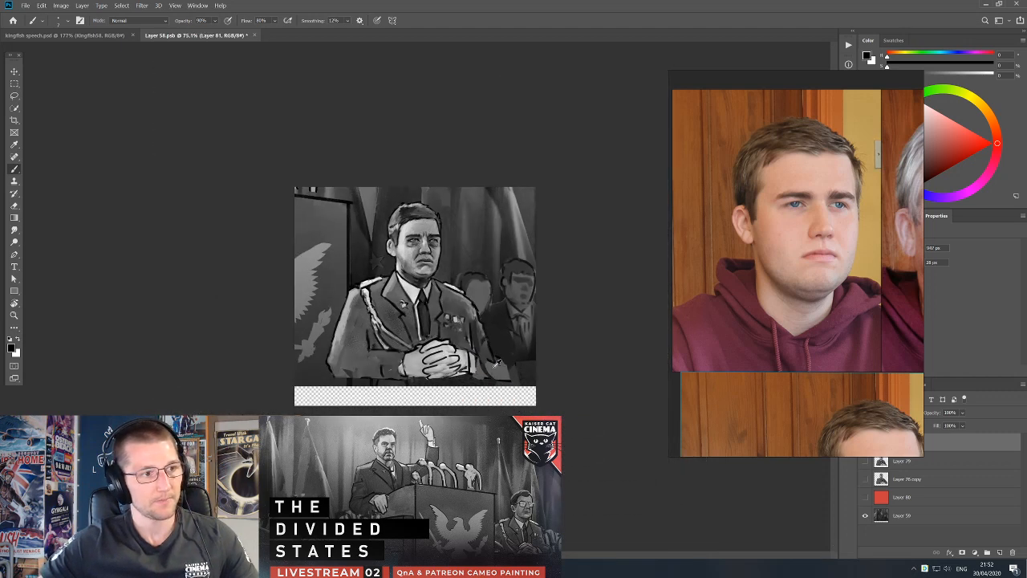
{"action": "scroll", "coordinate": [483, 317], "scroll_direction": "up", "scroll_amount": 3}
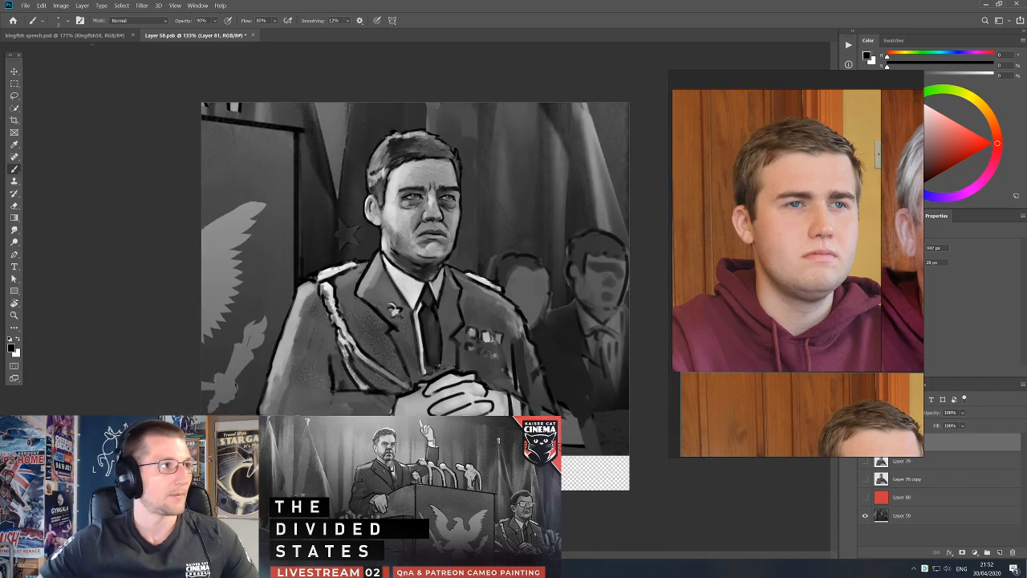
{"action": "key", "text": "ctrl+Tab"}
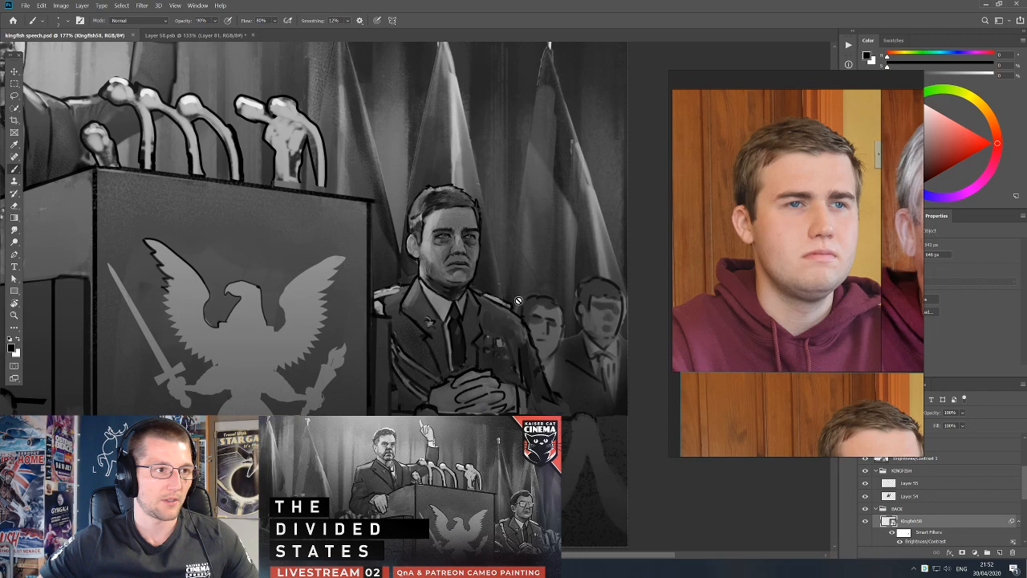
{"action": "left_click_drag", "start_coordinate": [511, 203], "coordinate": [353, 227]}
{"action": "scroll", "coordinate": [494, 217], "scroll_direction": "down", "scroll_amount": 4}
{"action": "scroll", "coordinate": [494, 220], "scroll_direction": "up", "scroll_amount": 3}
{"action": "scroll", "coordinate": [418, 230], "scroll_direction": "down", "scroll_amount": 2}
{"action": "left_click_drag", "start_coordinate": [449, 250], "coordinate": [436, 253]}
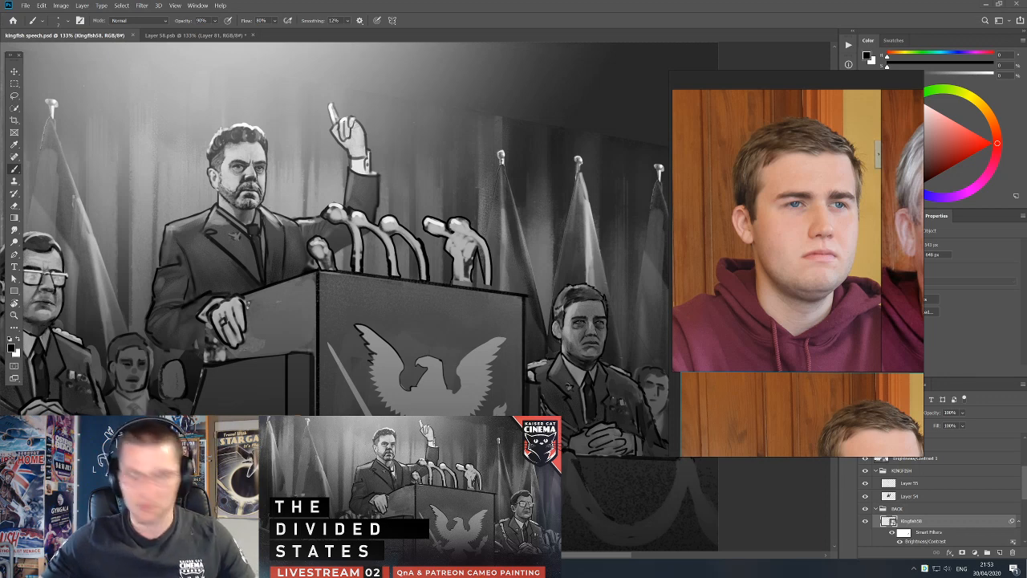
Paste the WSM microphone photo into the reference board and place it beside the portrait photos.
{"action": "key", "text": "Print"}
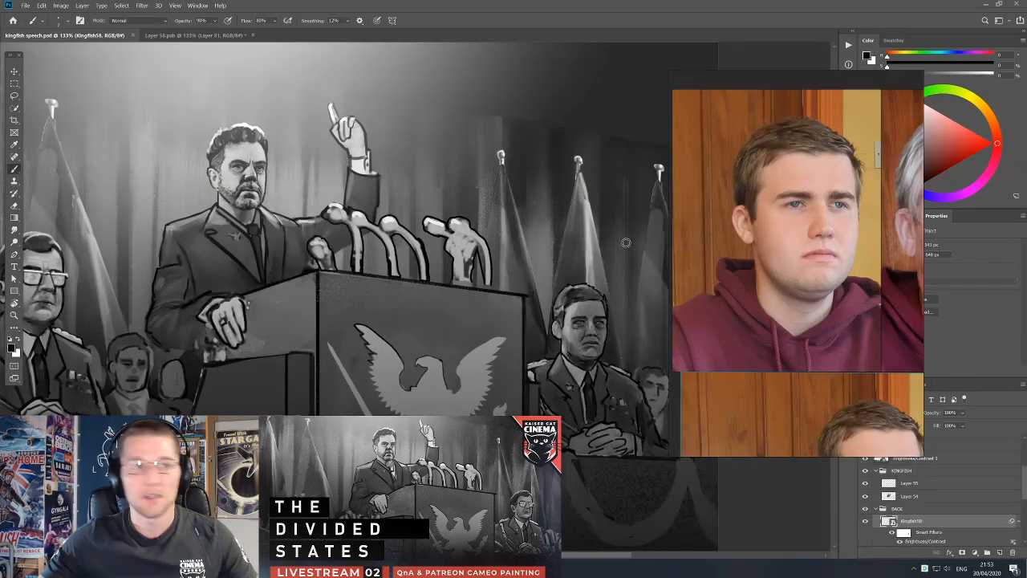
{"action": "left_click", "coordinate": [774, 256]}
{"action": "key", "text": "ctrl+v"}
{"action": "left_click_drag", "start_coordinate": [781, 274], "coordinate": [862, 272]}
{"action": "left_click_drag", "start_coordinate": [830, 251], "coordinate": [806, 304]}
{"action": "scroll", "coordinate": [817, 275], "scroll_direction": "down", "scroll_amount": 2}
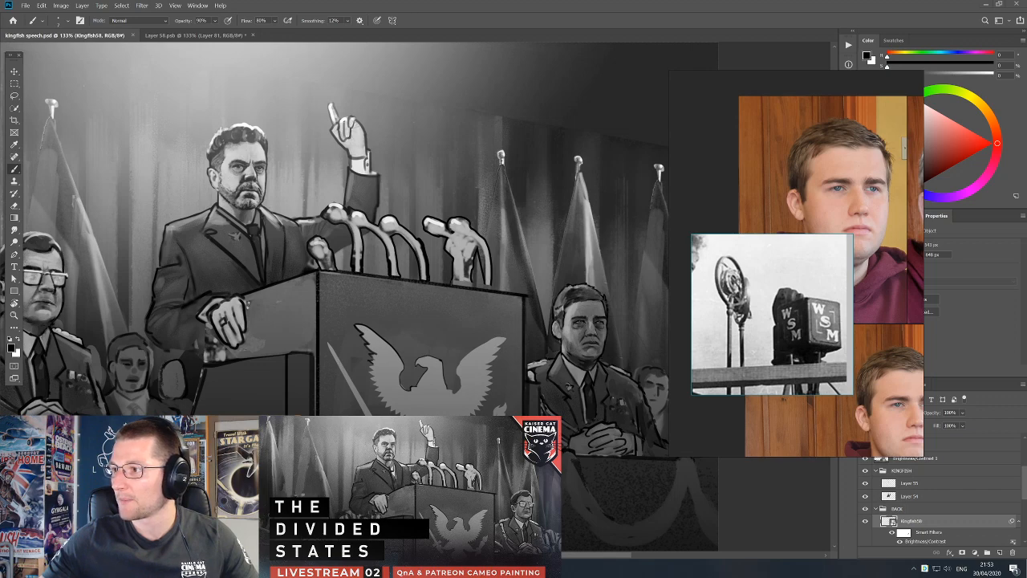
{"action": "scroll", "coordinate": [881, 208], "scroll_direction": "down", "scroll_amount": 3}
{"action": "left_click_drag", "start_coordinate": [806, 262], "coordinate": [829, 227]}
Paste the NBC microphone photo into the reference board, reposition it, and enlarge it to fill the window.
{"action": "key", "text": "ctrl+v"}
{"action": "scroll", "coordinate": [795, 282], "scroll_direction": "down", "scroll_amount": 4}
{"action": "left_click_drag", "start_coordinate": [827, 234], "coordinate": [805, 299]}
{"action": "left_click_drag", "start_coordinate": [804, 307], "coordinate": [796, 313]}
{"action": "scroll", "coordinate": [798, 295], "scroll_direction": "up", "scroll_amount": 6}
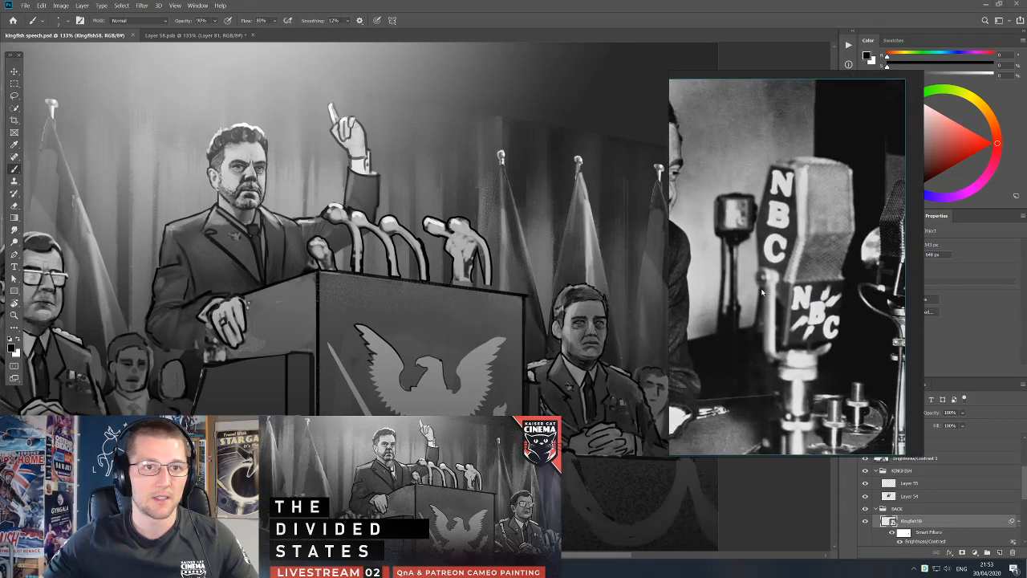
{"action": "key", "text": "v"}
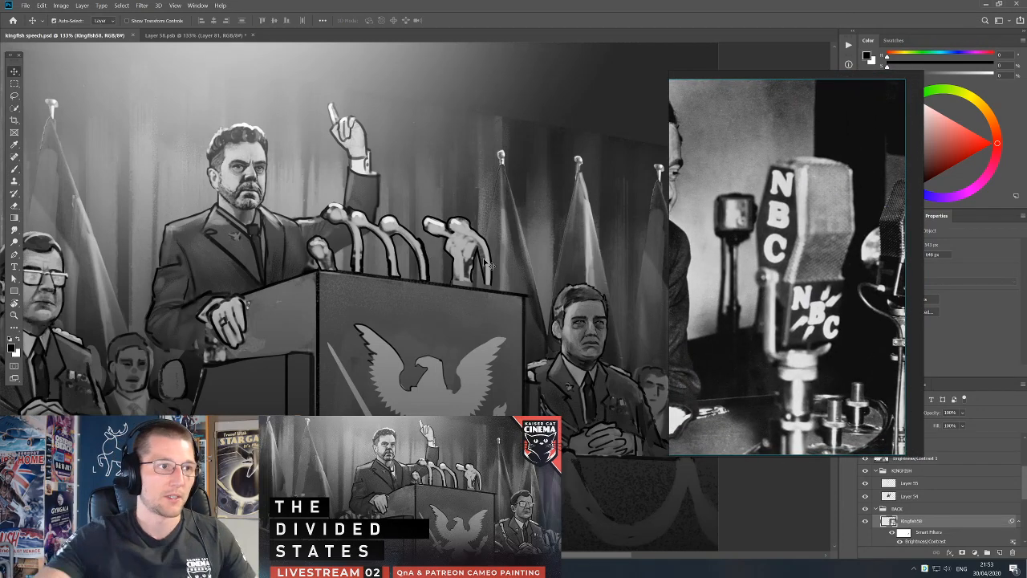
{"action": "left_click", "coordinate": [474, 237]}
{"action": "left_click_drag", "start_coordinate": [475, 237], "coordinate": [480, 226]}
{"action": "key", "text": "ctrl+z"}
Lasso around the speaker's raised arm and the microphones, and create a new layer above Brightness/Contrast 1.
{"action": "left_click_drag", "start_coordinate": [505, 298], "coordinate": [511, 316]}
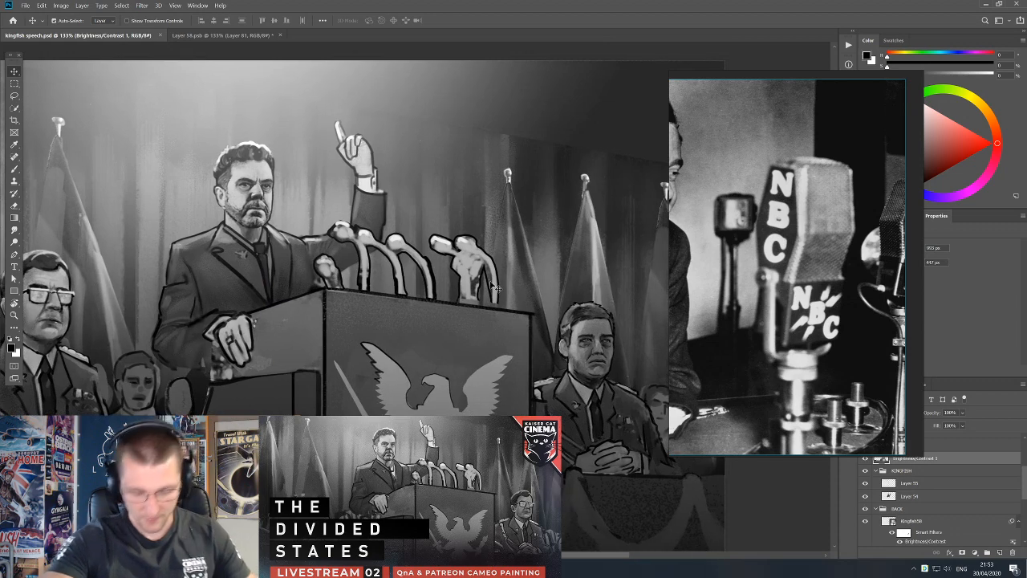
{"action": "key", "text": "l"}
{"action": "mouse_move", "coordinate": [301, 210]}
{"action": "left_mouse_down"}
{"action": "mouse_move", "coordinate": [289, 273]}
{"action": "mouse_move", "coordinate": [329, 295]}
{"action": "mouse_move", "coordinate": [526, 325]}
{"action": "mouse_move", "coordinate": [383, 175]}
{"action": "left_mouse_up"}
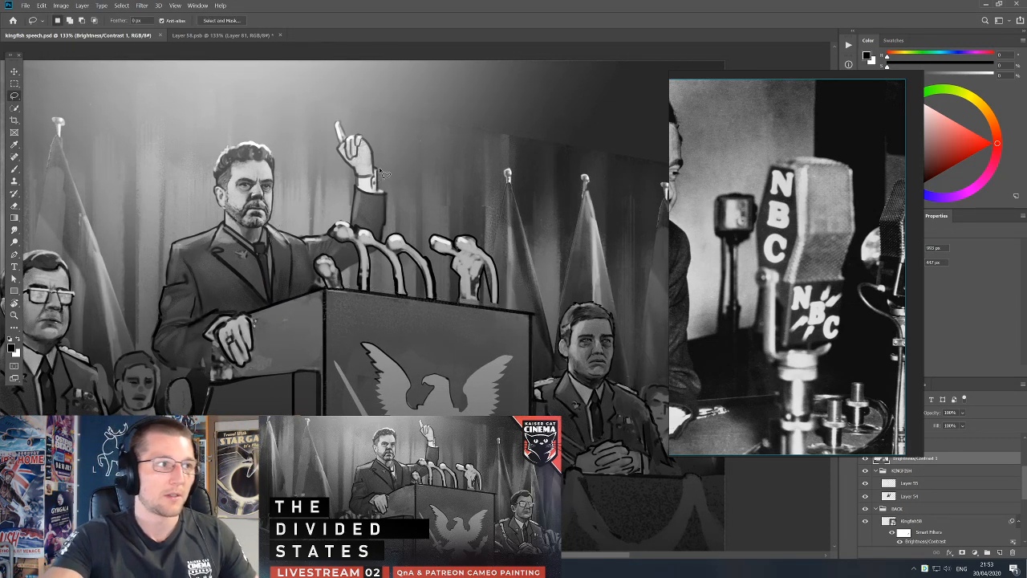
{"action": "key", "text": "ctrl+j"}
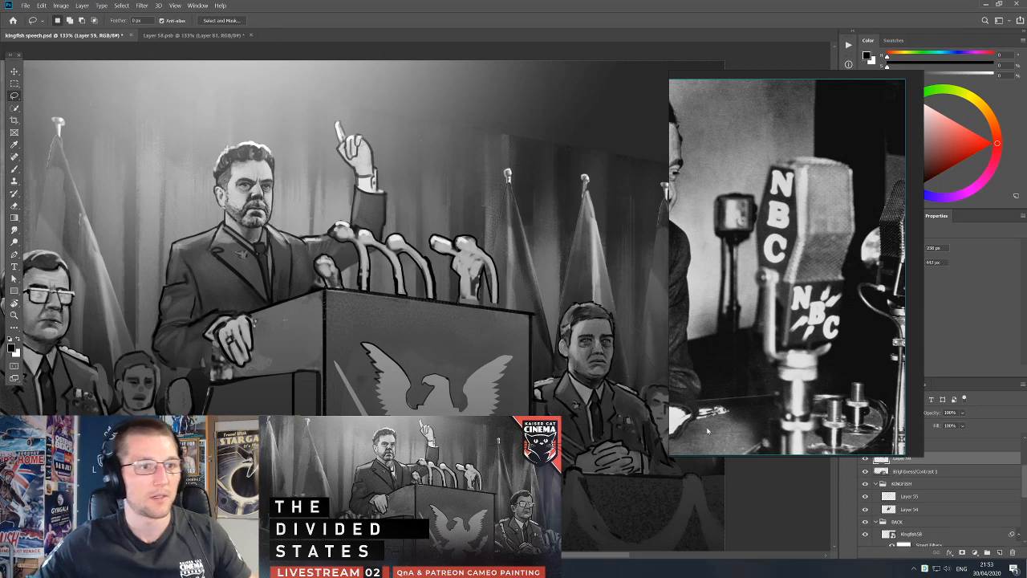
Move the new layer into the KINGFISH group and set the brush to a light grey sampled beside the podium microphones.
{"action": "left_click_drag", "start_coordinate": [930, 465], "coordinate": [945, 477]}
{"action": "left_click_drag", "start_coordinate": [415, 246], "coordinate": [399, 256]}
{"action": "key", "text": "b"}
{"action": "left_click", "coordinate": [419, 263], "text": "alt"}
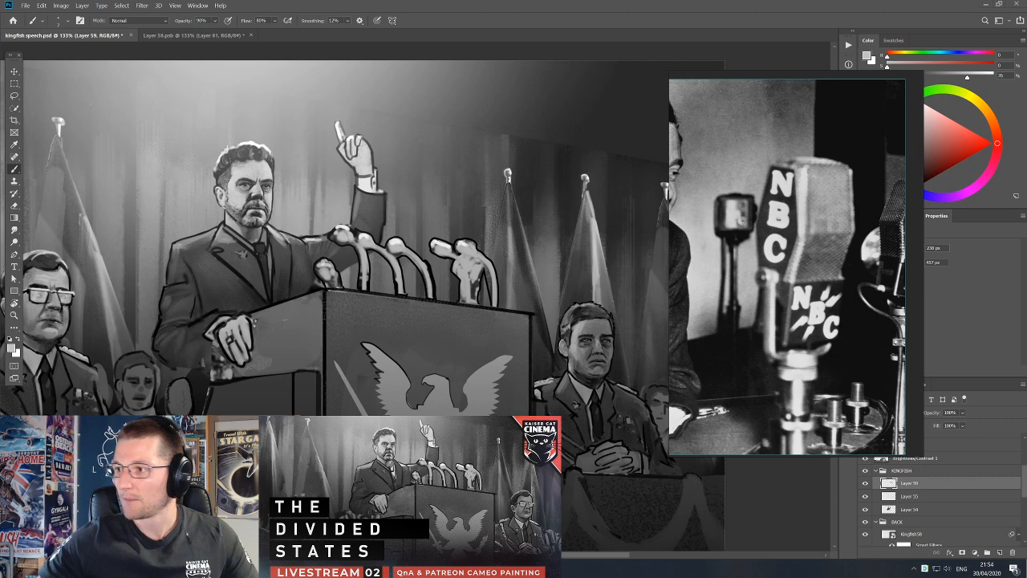
{"action": "right_click", "coordinate": [399, 248]}
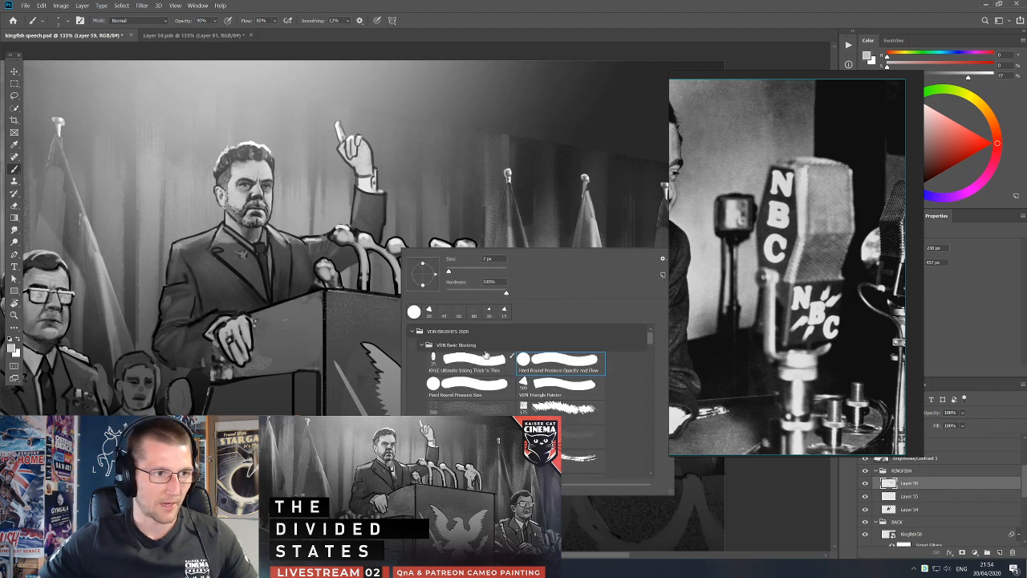
{"action": "left_click", "coordinate": [368, 242]}
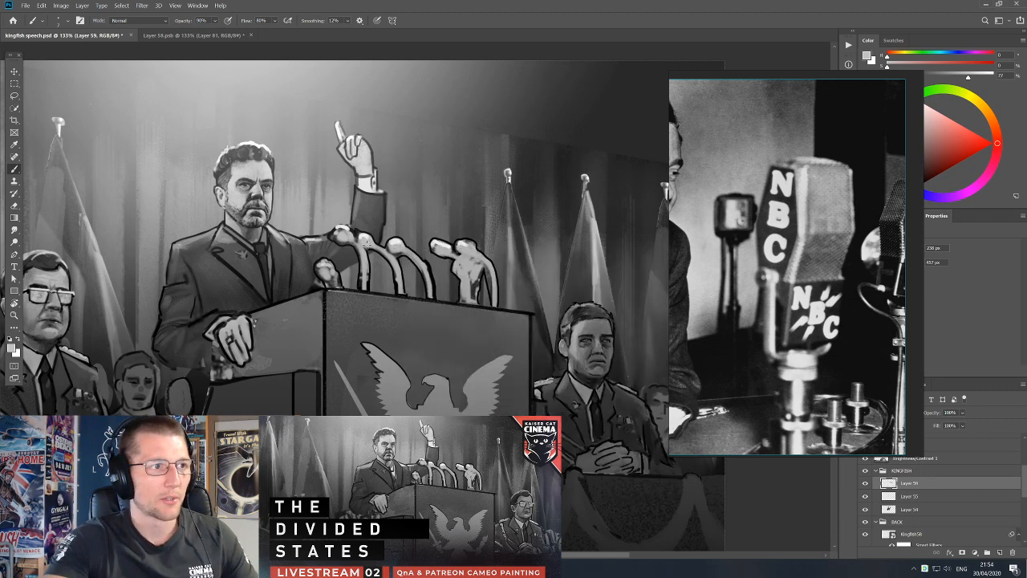
Try to erase along the curved stem of the rightmost microphone in the left group.
{"action": "key", "text": "e"}
{"action": "left_click", "coordinate": [422, 279], "text": "alt"}
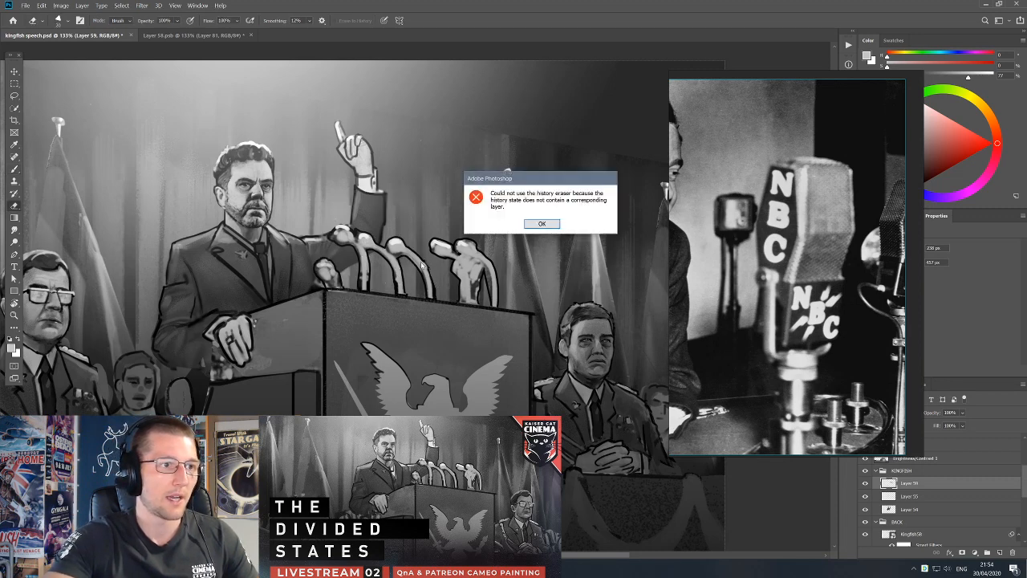
{"action": "left_click", "coordinate": [541, 224]}
Repaint the rightmost curved stem of the left microphone group with sampled light greys, thinning its heavy black outline.
{"action": "key", "text": "b"}
{"action": "left_click", "coordinate": [421, 268], "text": "alt"}
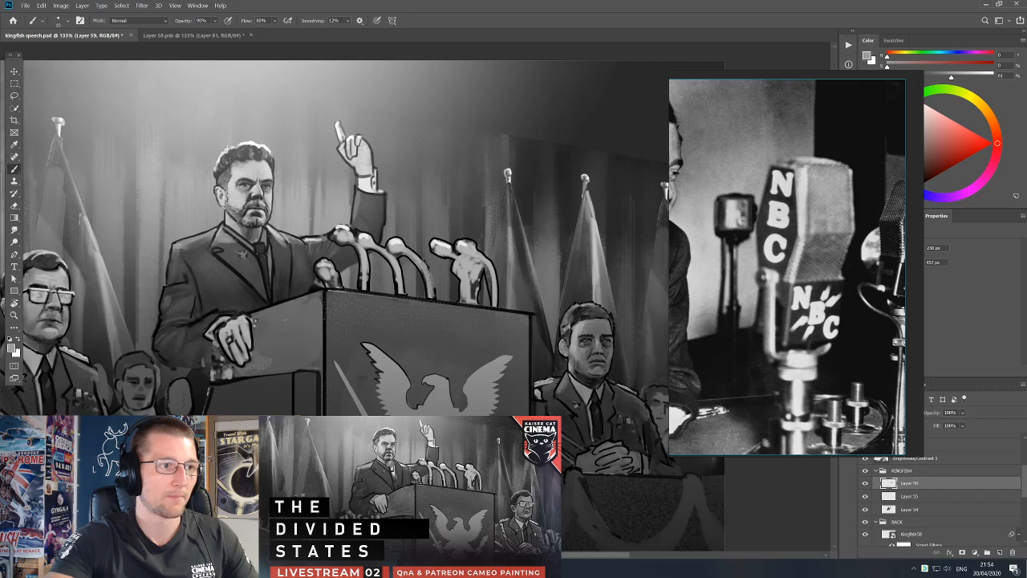
{"action": "left_click", "coordinate": [426, 267], "text": "alt"}
{"action": "left_click_drag", "start_coordinate": [427, 264], "coordinate": [433, 289]}
{"action": "left_click", "coordinate": [429, 291], "text": "alt"}
{"action": "left_click", "coordinate": [417, 252], "text": "alt"}
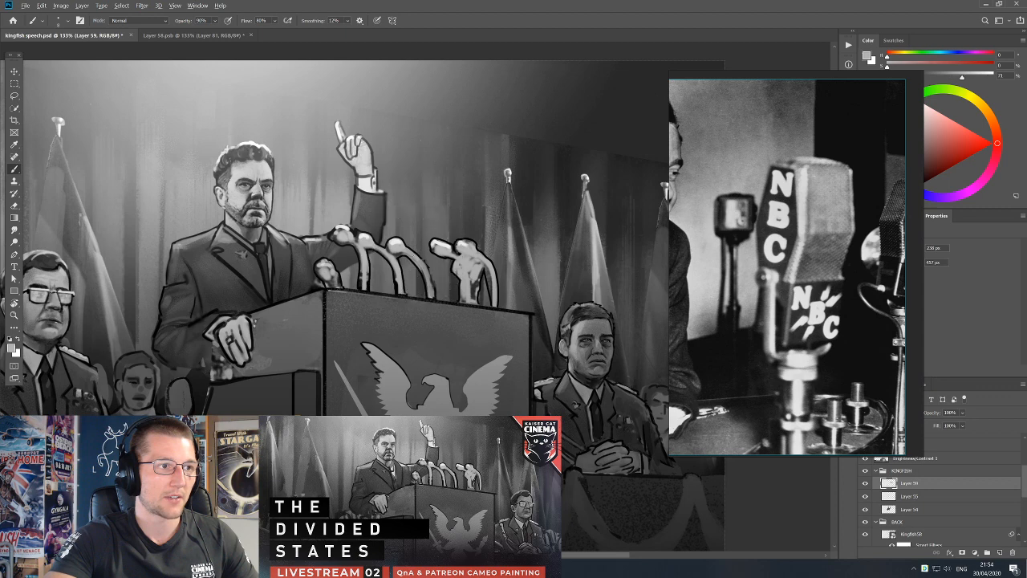
{"action": "left_click", "coordinate": [426, 270], "text": "alt"}
{"action": "left_click_drag", "start_coordinate": [424, 261], "coordinate": [429, 277]}
{"action": "left_click", "coordinate": [401, 289], "text": "alt"}
Try erasing paint at the base of the left group's microphone stems, and undo it.
{"action": "key", "text": "e"}
{"action": "left_click_drag", "start_coordinate": [400, 290], "coordinate": [411, 312]}
{"action": "key", "text": "ctrl+z"}
Tidy the outline and edges of the microphone in front of the speaker's sleeve with black and sampled dark grey.
{"action": "key", "text": "b"}
{"action": "key", "text": "x"}
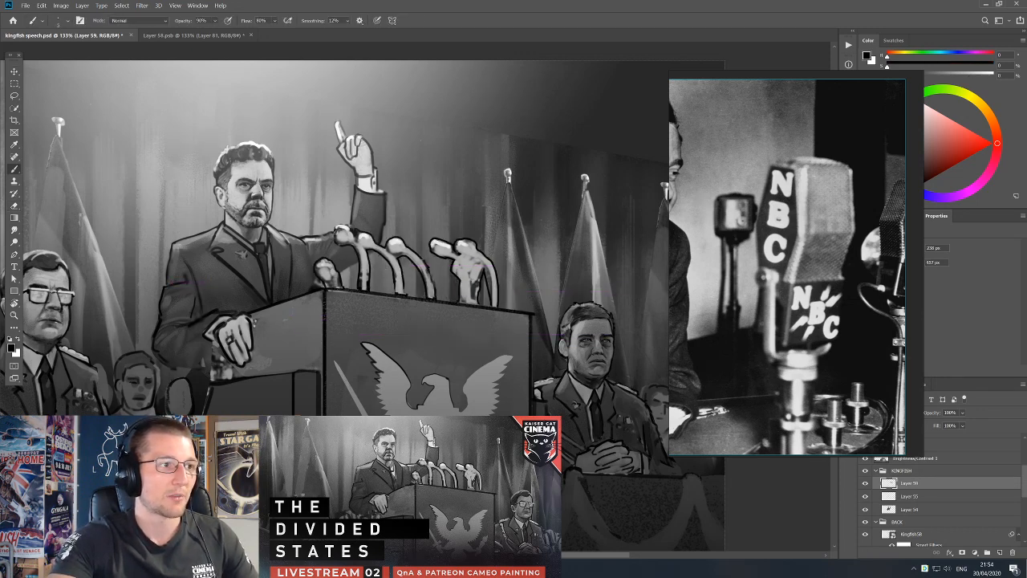
{"action": "key", "text": "x"}
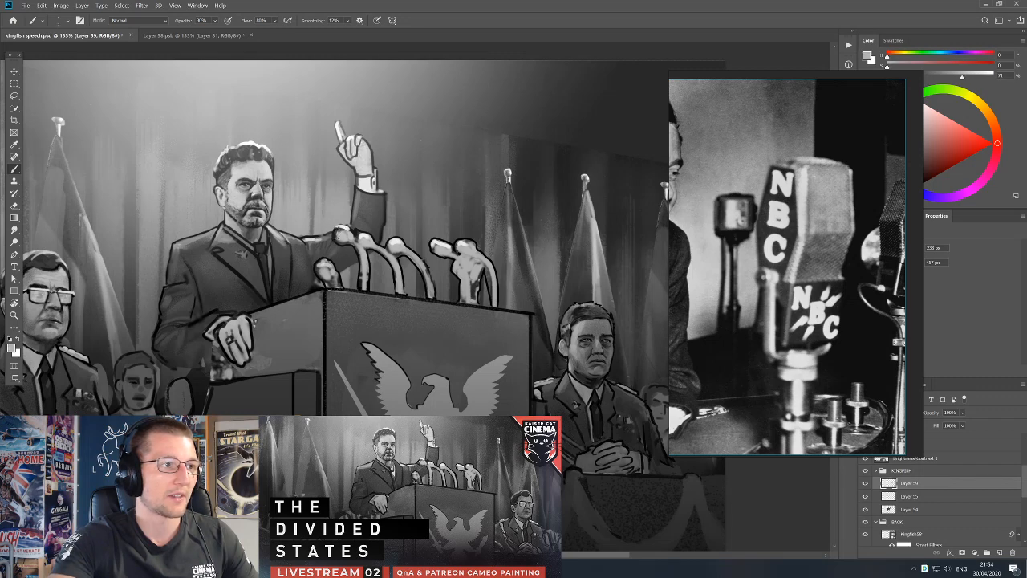
{"action": "key", "text": "x"}
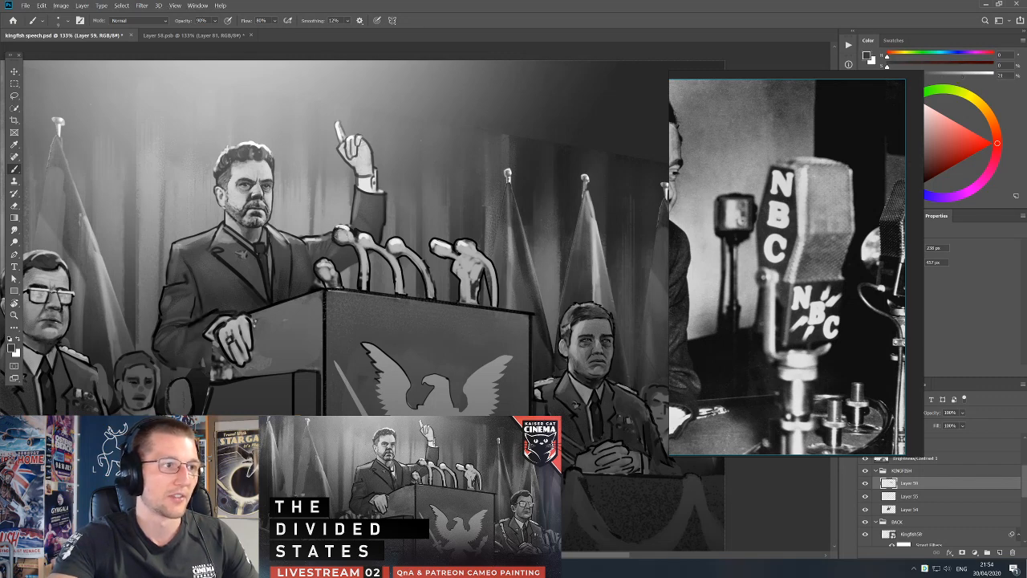
{"action": "left_click", "coordinate": [337, 241], "text": "alt"}
{"action": "left_click", "coordinate": [344, 232], "text": "alt"}
{"action": "key", "text": "x"}
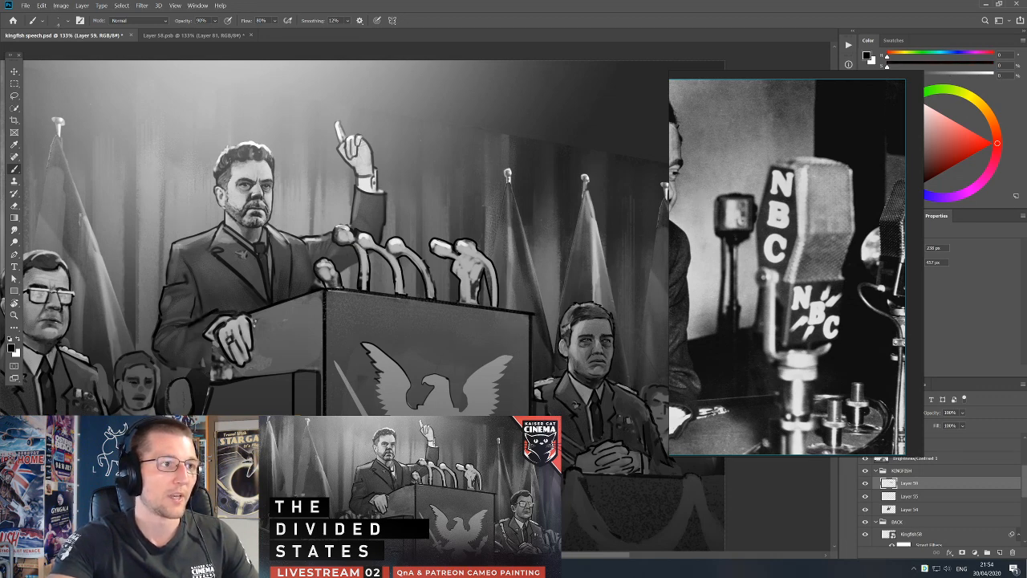
{"action": "left_click", "coordinate": [358, 263], "text": "alt"}
{"action": "key", "text": "d"}
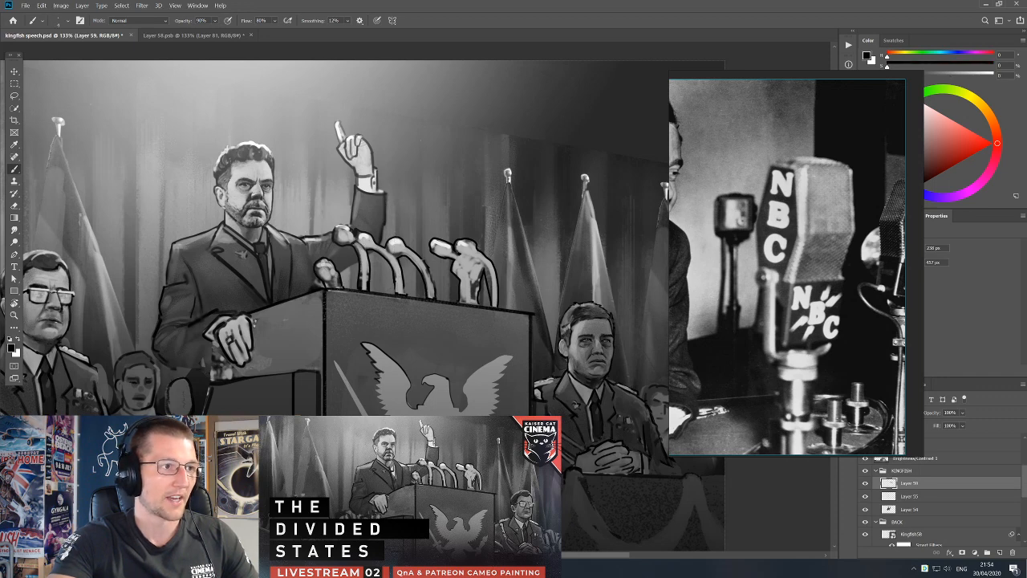
Separate the two merged microphones on the podium's right side by painting dark gaps and black edges between their stems.
{"action": "key", "text": "e"}
{"action": "key", "text": "b"}
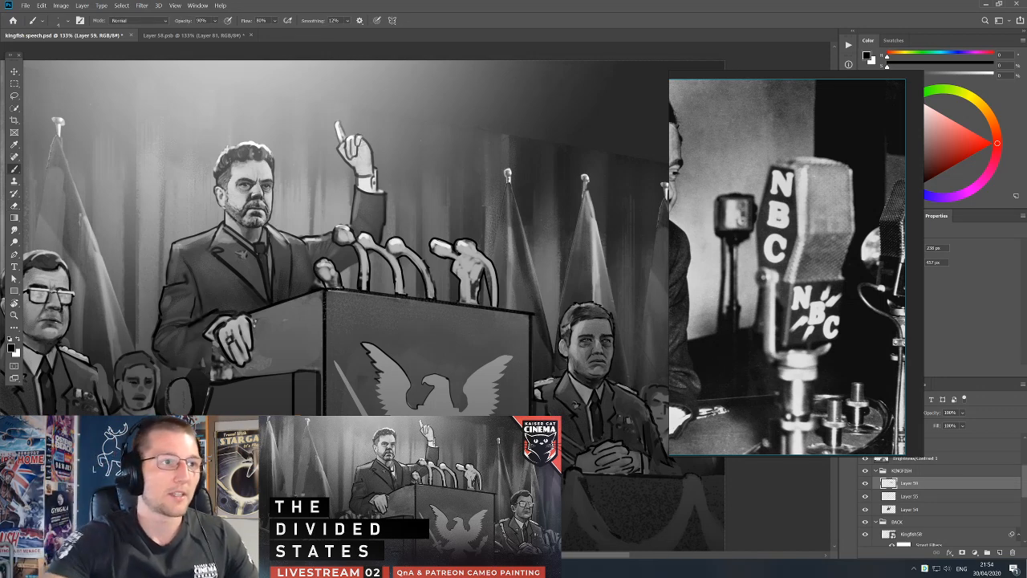
{"action": "left_click", "coordinate": [472, 249], "text": "alt"}
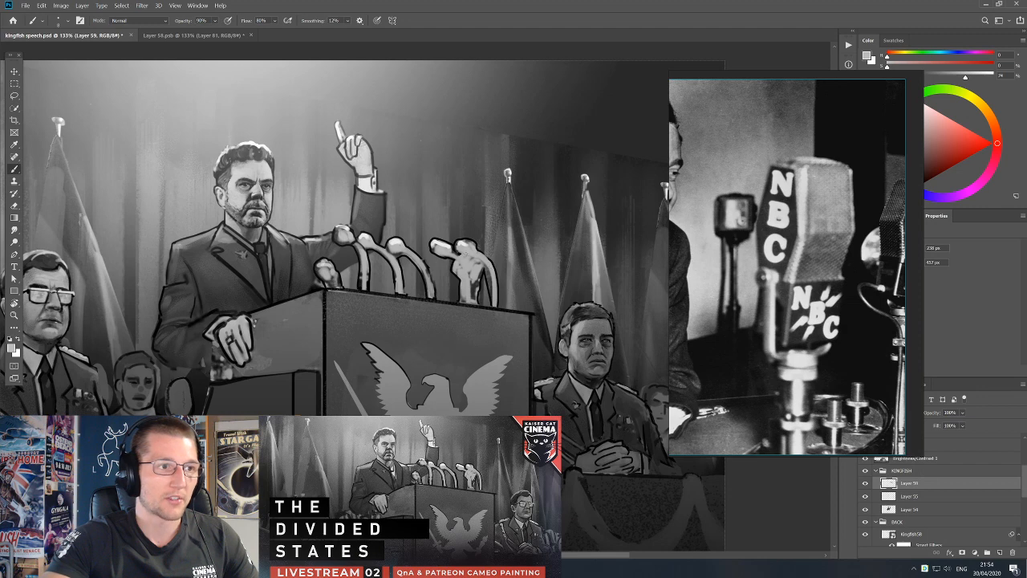
{"action": "key", "text": "d"}
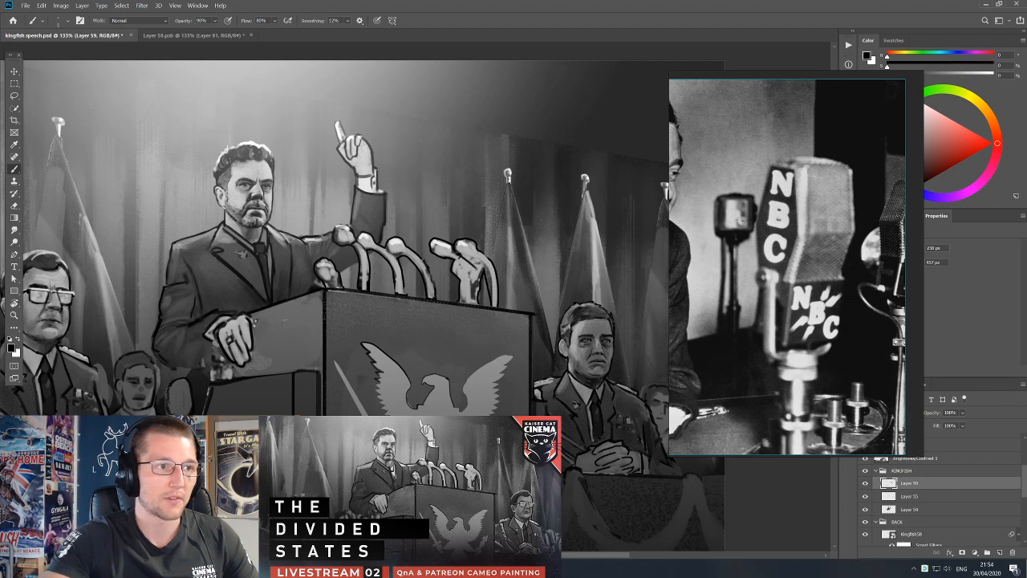
{"action": "left_click", "coordinate": [471, 305], "text": "alt"}
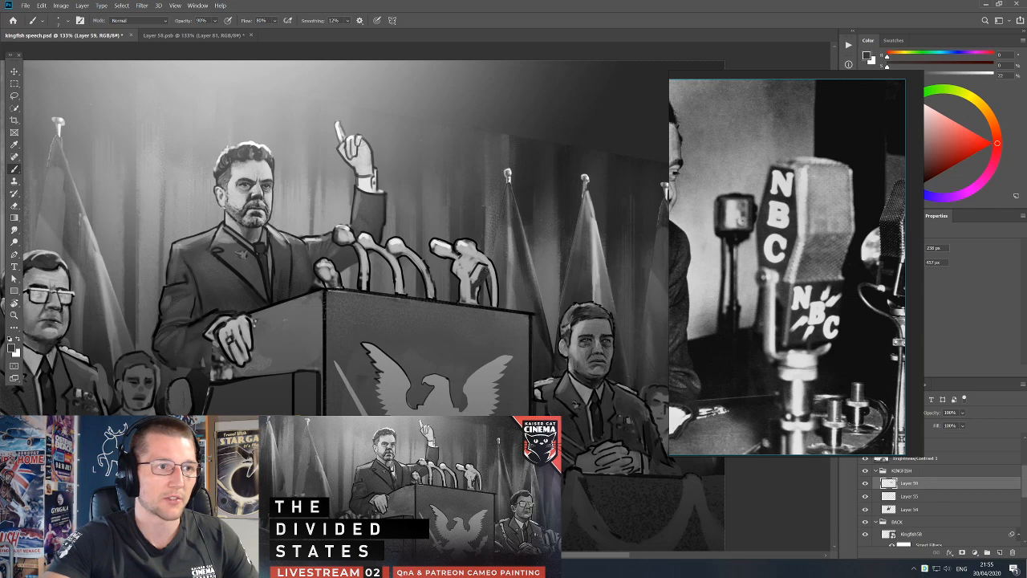
{"action": "key", "text": "d"}
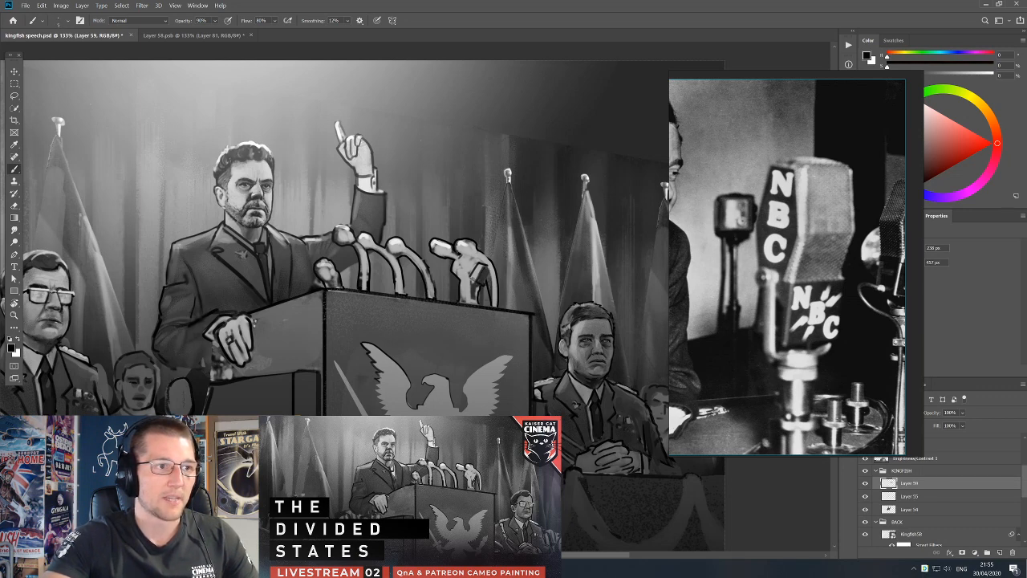
{"action": "key", "text": "e"}
{"action": "key", "text": "b"}
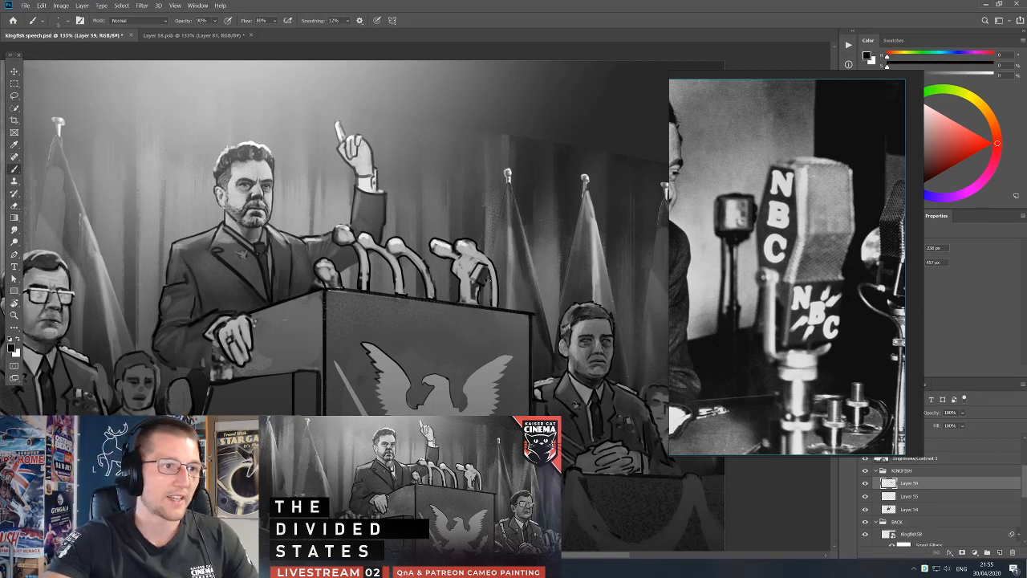
Define the right pair's crossing stems with sampled greys, adding a light stroke down to the podium edge.
{"action": "left_click", "coordinate": [457, 260], "text": "alt"}
{"action": "key", "text": "d"}
{"action": "left_click", "coordinate": [448, 271], "text": "alt"}
{"action": "key", "text": "d"}
{"action": "left_click", "coordinate": [464, 280], "text": "alt"}
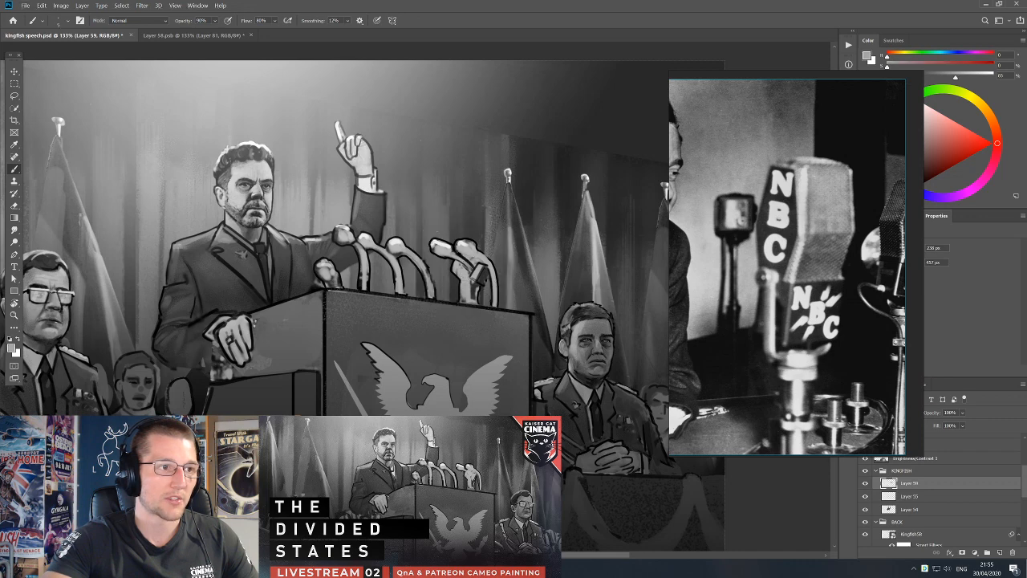
{"action": "left_click_drag", "start_coordinate": [482, 288], "coordinate": [482, 303]}
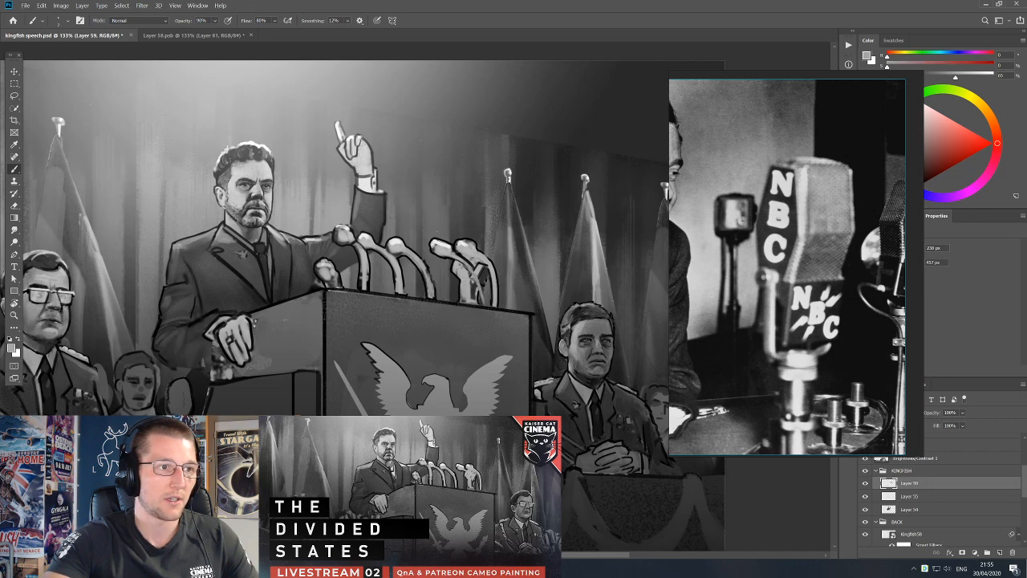
{"action": "key", "text": "d"}
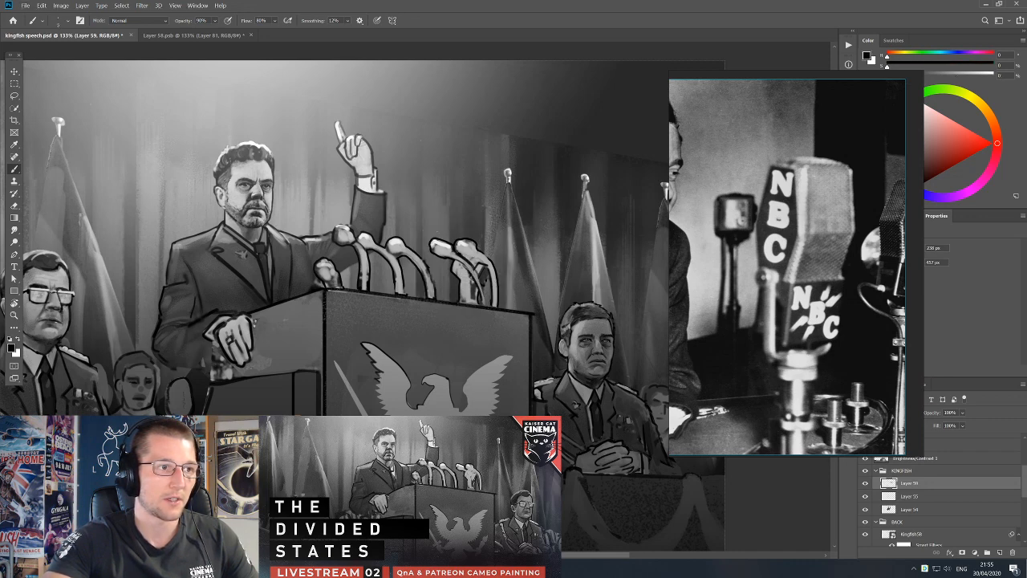
Add a new layer above Layer 59 and block over the microphone stem below the raised sleeve with a larger brush.
{"action": "left_click", "coordinate": [418, 265], "text": "alt"}
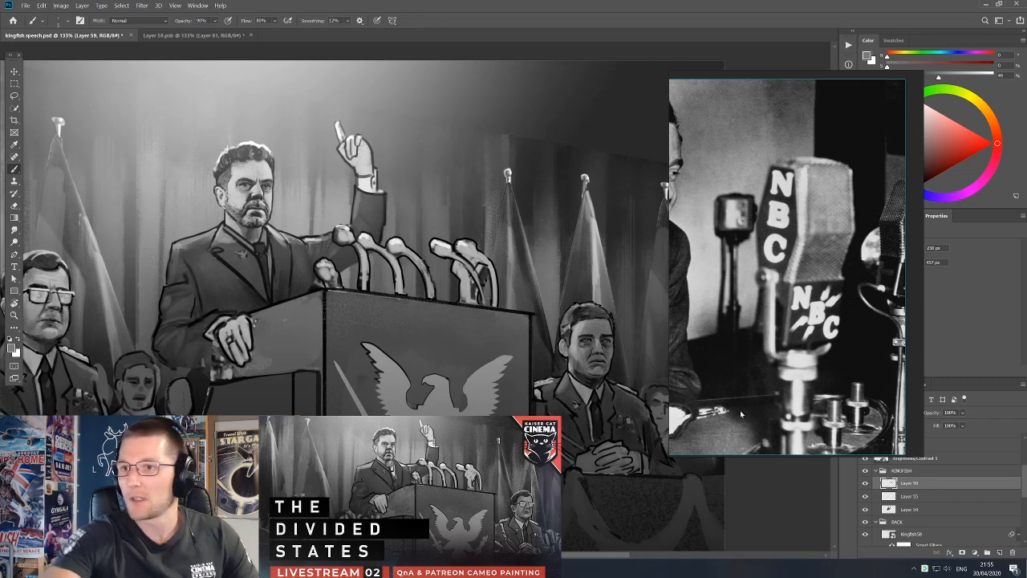
{"action": "left_click", "coordinate": [1000, 552]}
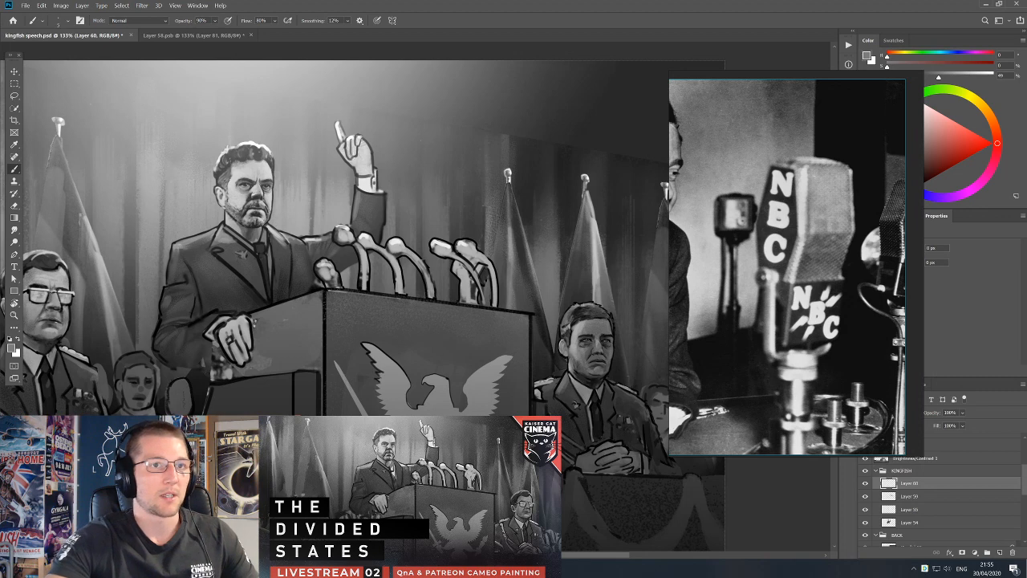
{"action": "left_click", "coordinate": [358, 252], "text": "alt"}
{"action": "key", "text": "bracketright"}
{"action": "key", "text": "bracketright"}
{"action": "key", "text": "bracketright"}
{"action": "key", "text": "bracketright"}
{"action": "left_click", "coordinate": [361, 283], "text": "alt"}
{"action": "mouse_move", "coordinate": [361, 273]}
{"action": "left_mouse_down"}
{"action": "mouse_move", "coordinate": [354, 270]}
{"action": "mouse_move", "coordinate": [362, 266]}
{"action": "mouse_move", "coordinate": [354, 285]}
{"action": "mouse_move", "coordinate": [366, 284]}
{"action": "mouse_move", "coordinate": [352, 271]}
{"action": "mouse_move", "coordinate": [366, 257]}
{"action": "mouse_move", "coordinate": [367, 289]}
{"action": "left_mouse_up"}
{"action": "left_click", "coordinate": [360, 262], "text": "alt"}
Refine the covered stem area below the sleeve with a smaller brush and sampled dark grey.
{"action": "key", "text": "bracketleft"}
{"action": "key", "text": "bracketleft"}
{"action": "key", "text": "bracketleft"}
{"action": "key", "text": "bracketleft"}
{"action": "left_click", "coordinate": [367, 267], "text": "alt"}
{"action": "key", "text": "bracketleft"}
{"action": "key", "text": "bracketleft"}
{"action": "left_click", "coordinate": [360, 275], "text": "alt"}
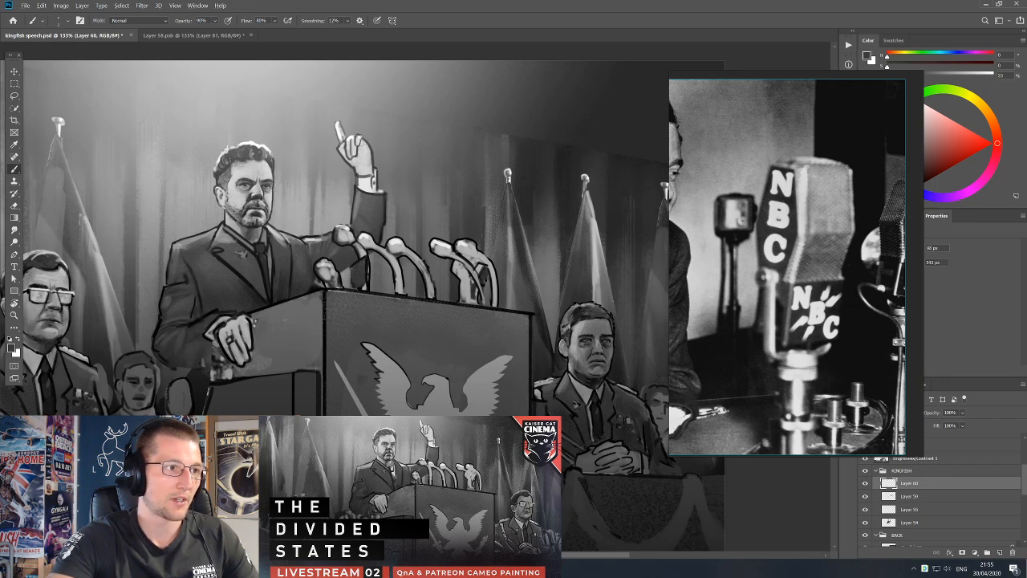
Fill the area left of the covered stem with dark grey down to the podium edge, using a finer brush.
{"action": "left_click", "coordinate": [354, 287], "text": "alt"}
{"action": "key", "text": "bracketleft"}
{"action": "key", "text": "bracketleft"}
{"action": "key", "text": "bracketleft"}
{"action": "key", "text": "bracketleft"}
{"action": "left_click_drag", "start_coordinate": [351, 271], "coordinate": [352, 290]}
{"action": "left_click", "coordinate": [356, 279], "text": "alt"}
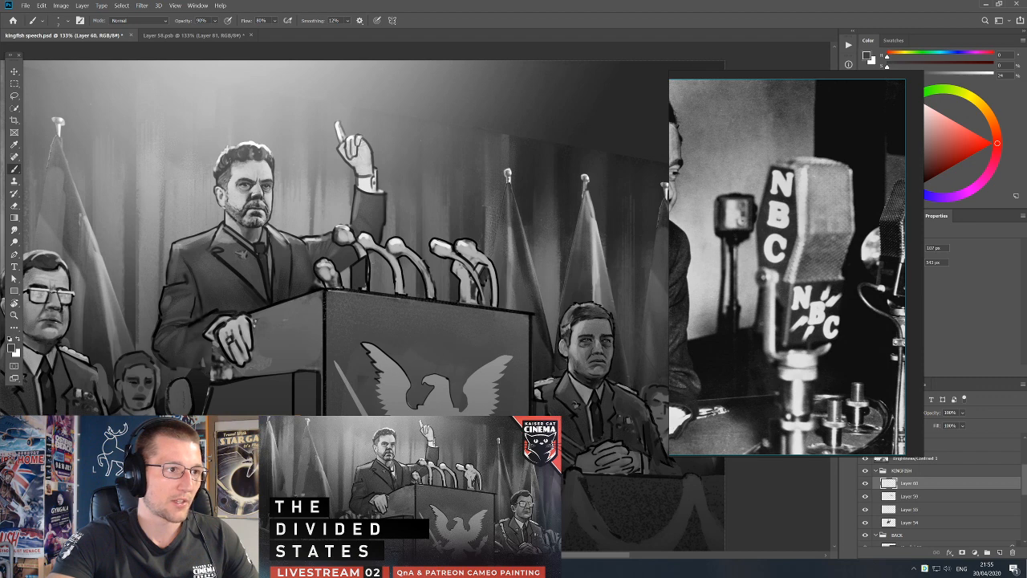
Erase excess paint beside the neighbouring microphone stem and retouch the edge with sampled tones.
{"action": "key", "text": "e"}
{"action": "left_click_drag", "start_coordinate": [369, 269], "coordinate": [372, 283]}
{"action": "key", "text": "b"}
{"action": "left_click", "coordinate": [374, 284], "text": "alt"}
{"action": "left_click", "coordinate": [363, 250], "text": "alt"}
{"action": "key", "text": "d"}
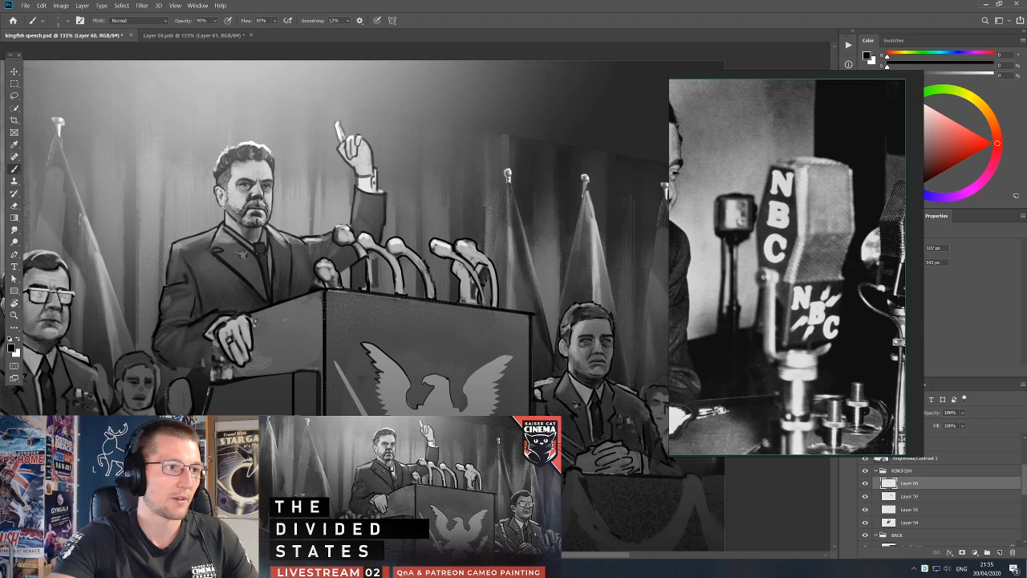
Paint slim dark stems beneath the microphones in front of the sleeve, using black and sampled dark grey.
{"action": "left_click", "coordinate": [375, 285], "text": "alt"}
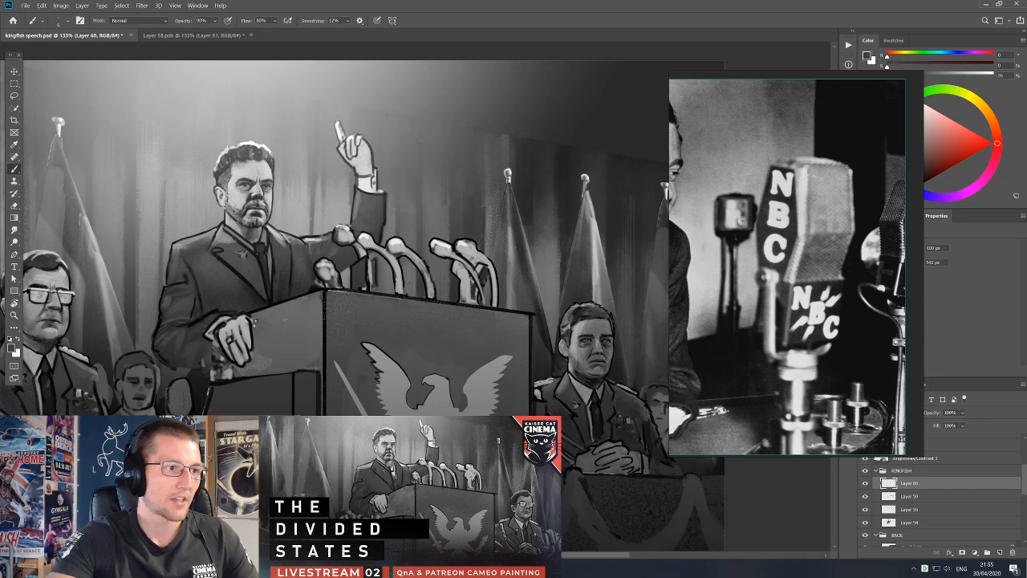
{"action": "key", "text": "d"}
{"action": "left_click_drag", "start_coordinate": [377, 258], "coordinate": [371, 287]}
{"action": "left_click", "coordinate": [372, 269], "text": "alt"}
{"action": "key", "text": "d"}
{"action": "left_click", "coordinate": [371, 286], "text": "alt"}
{"action": "left_click", "coordinate": [362, 277], "text": "alt"}
{"action": "key", "text": "bracketleft"}
{"action": "key", "text": "bracketleft"}
{"action": "left_click", "coordinate": [373, 283], "text": "alt"}
{"action": "left_click", "coordinate": [366, 291], "text": "alt"}
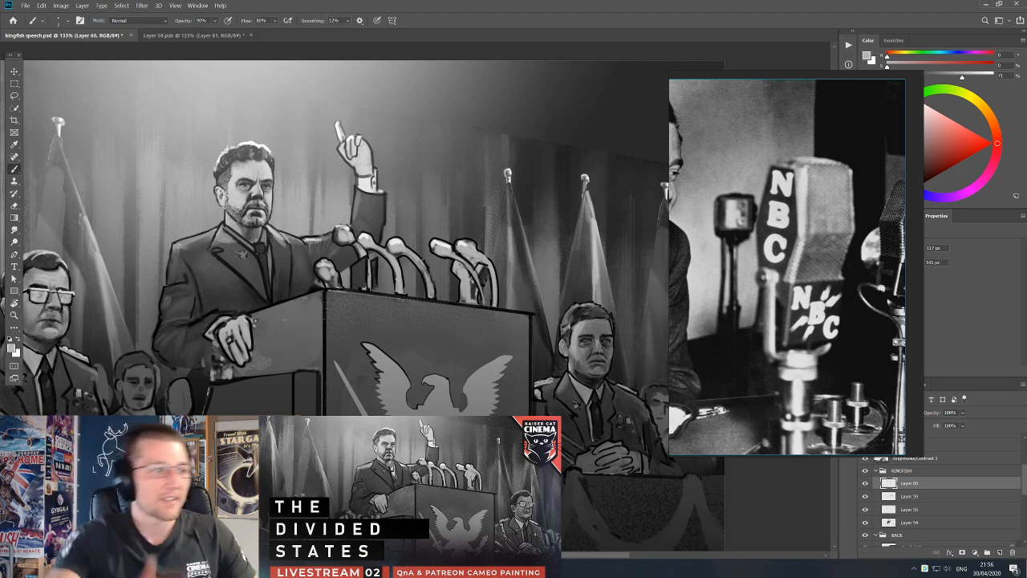
Select the speaker's suit layer, Layer 54, and sample the jacket's dark grey.
{"action": "left_click", "coordinate": [302, 254], "text": "alt"}
{"action": "key", "text": "v"}
{"action": "left_click", "coordinate": [303, 258]}
{"action": "key", "text": "b"}
{"action": "left_click", "coordinate": [303, 263], "text": "alt"}
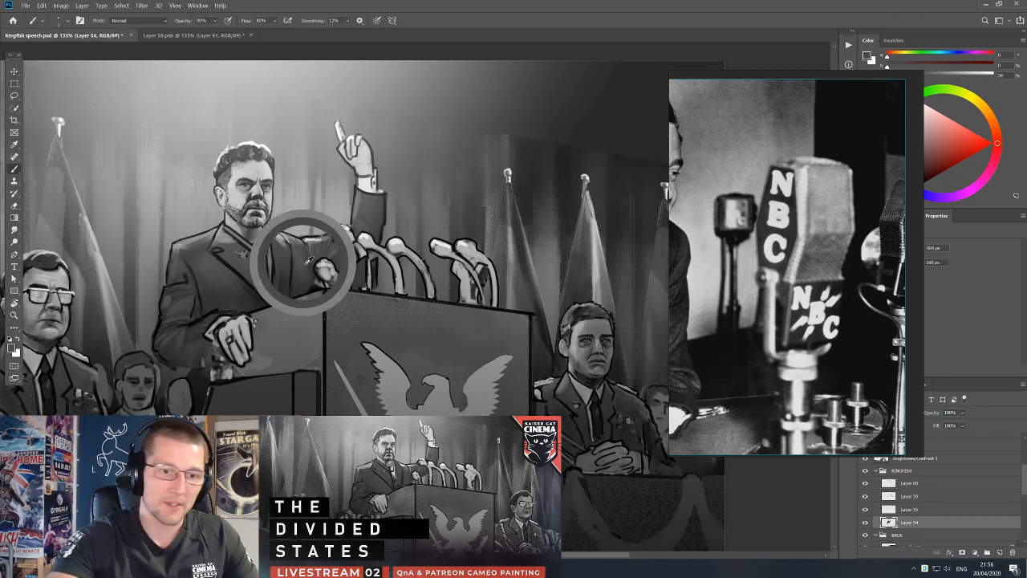
Touch up the jacket around the nearest microphone and along the podium edge with black and sampled dark greys.
{"action": "key", "text": "d"}
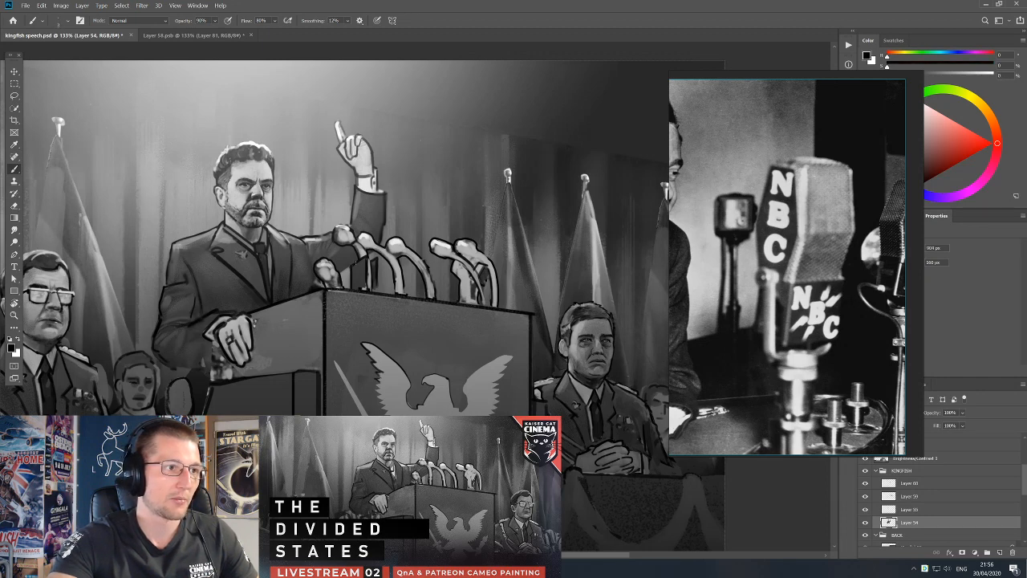
{"action": "left_click", "coordinate": [312, 261], "text": "alt"}
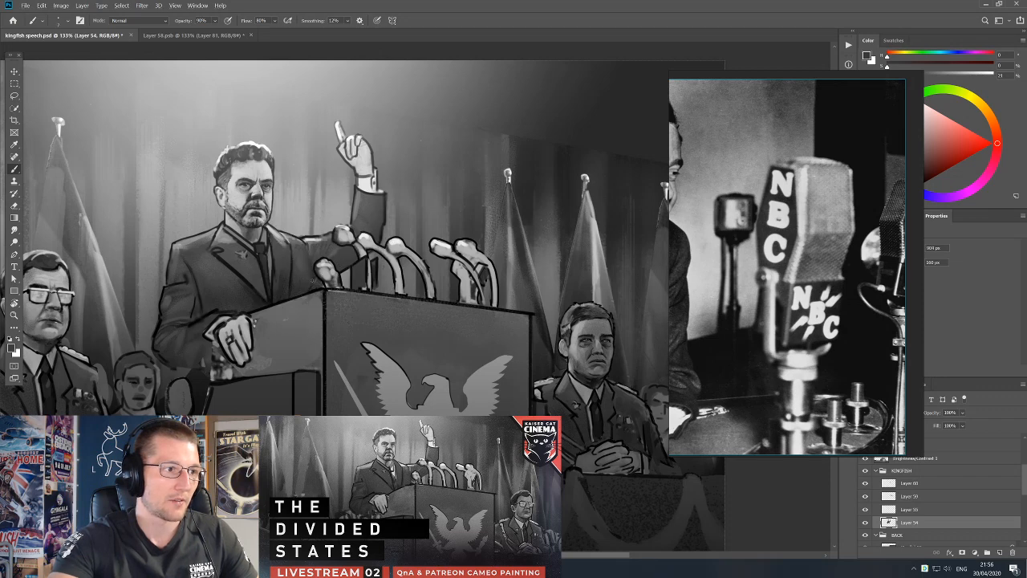
{"action": "left_click", "coordinate": [308, 269], "text": "alt"}
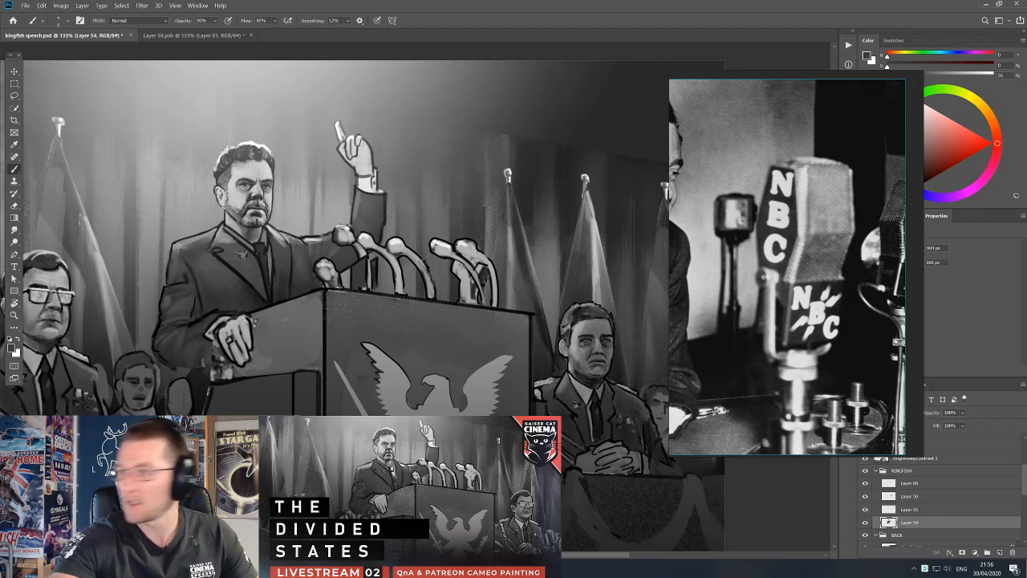
{"action": "left_click", "coordinate": [312, 270], "text": "alt"}
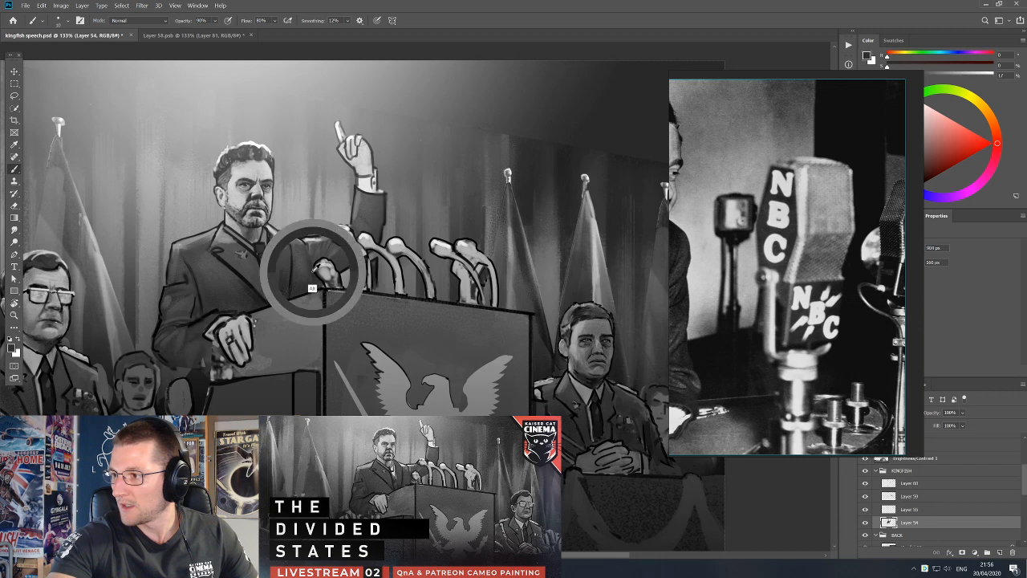
{"action": "left_click", "coordinate": [304, 276], "text": "alt"}
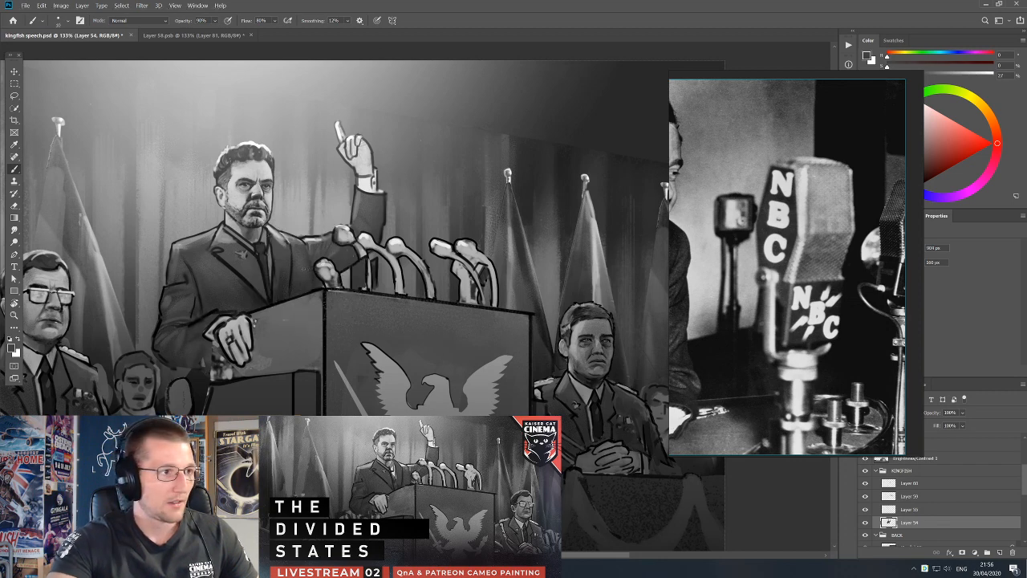
{"action": "left_click", "coordinate": [309, 284], "text": "alt"}
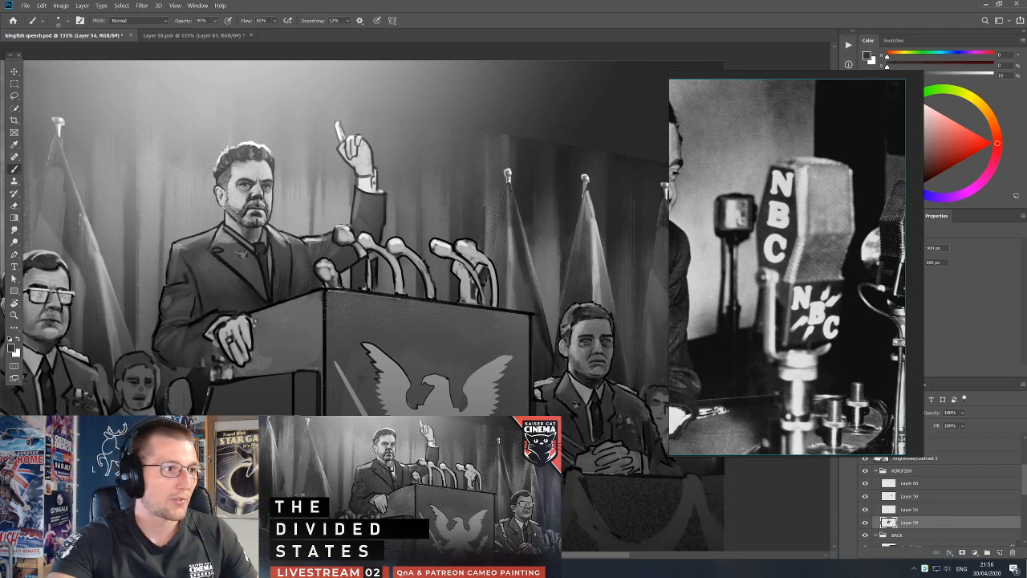
{"action": "left_click", "coordinate": [302, 277], "text": "alt"}
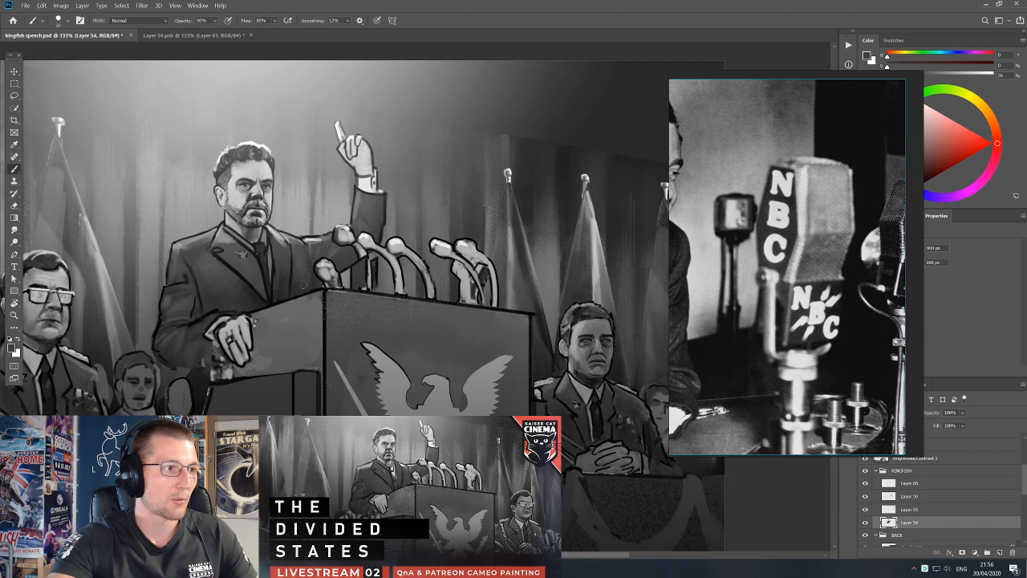
{"action": "left_click", "coordinate": [279, 297], "text": "alt"}
{"action": "left_click", "coordinate": [281, 274], "text": "alt"}
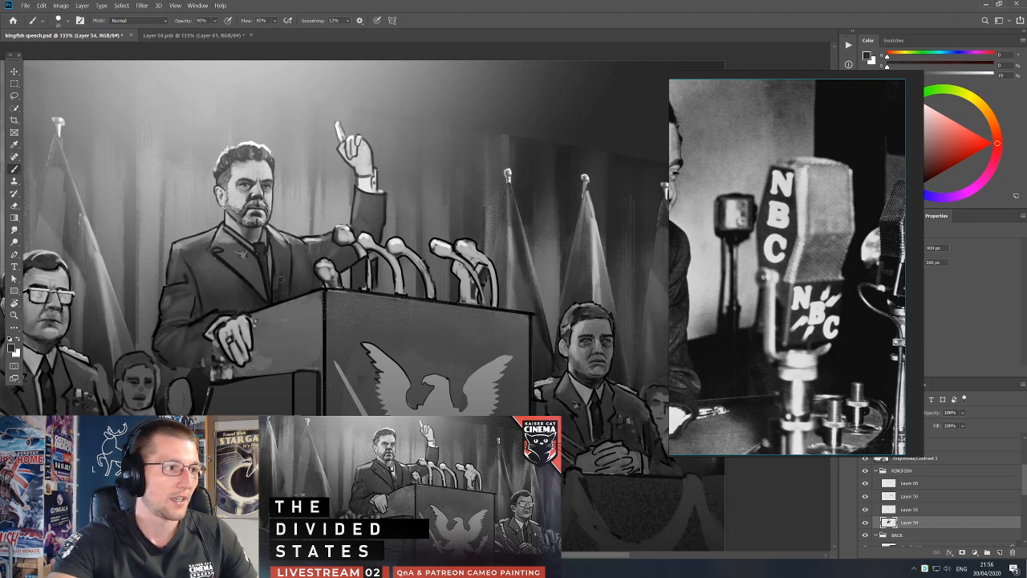
Switch to Layer 55 and retouch the jacket's chest beside the near lapel with sampled greys and a finer brush.
{"action": "key", "text": "z"}
{"action": "key", "text": "v"}
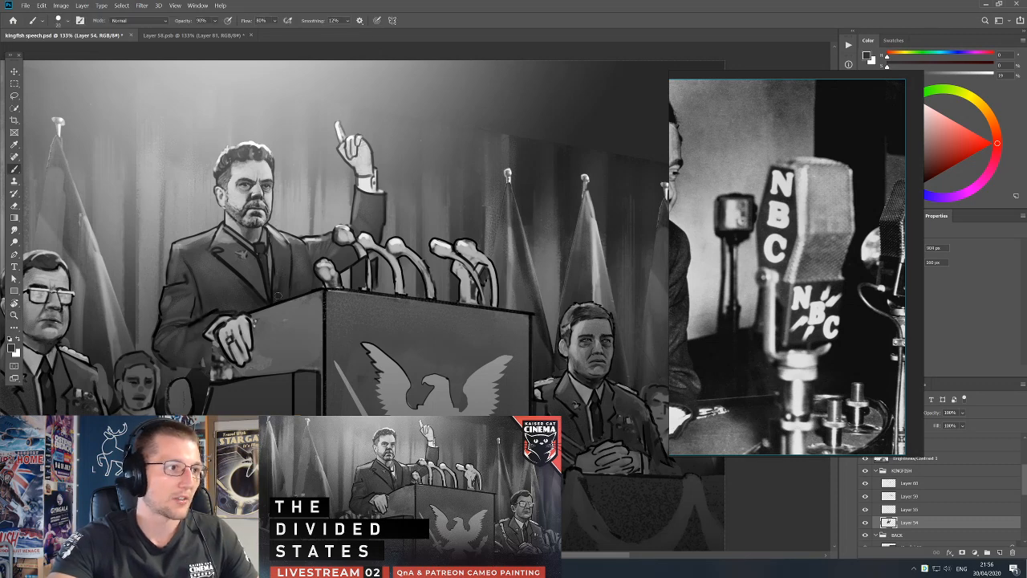
{"action": "left_click", "coordinate": [283, 296], "text": "ctrl"}
{"action": "key", "text": "b"}
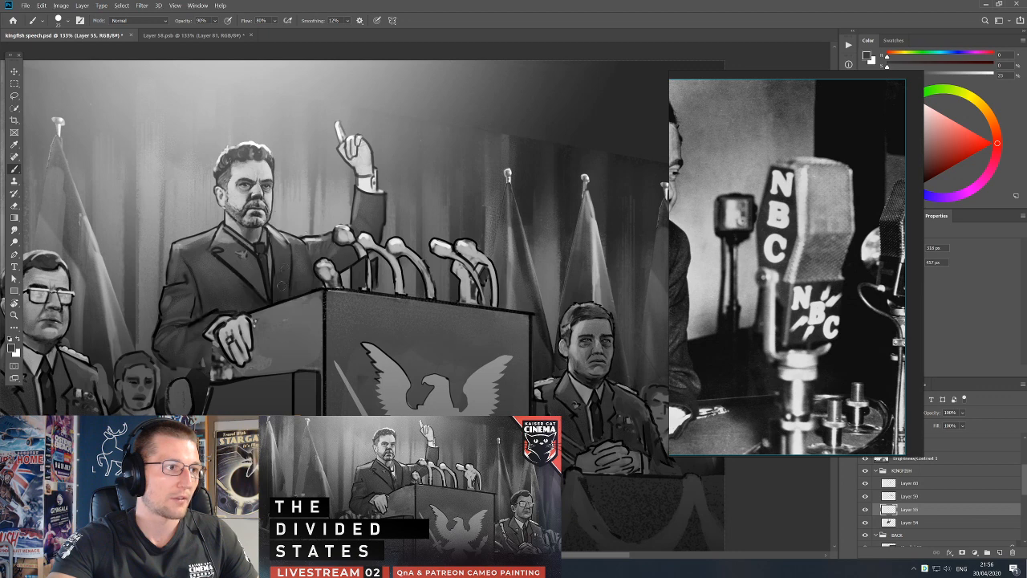
{"action": "left_click", "coordinate": [235, 280], "text": "alt"}
{"action": "left_click", "coordinate": [227, 275], "text": "alt"}
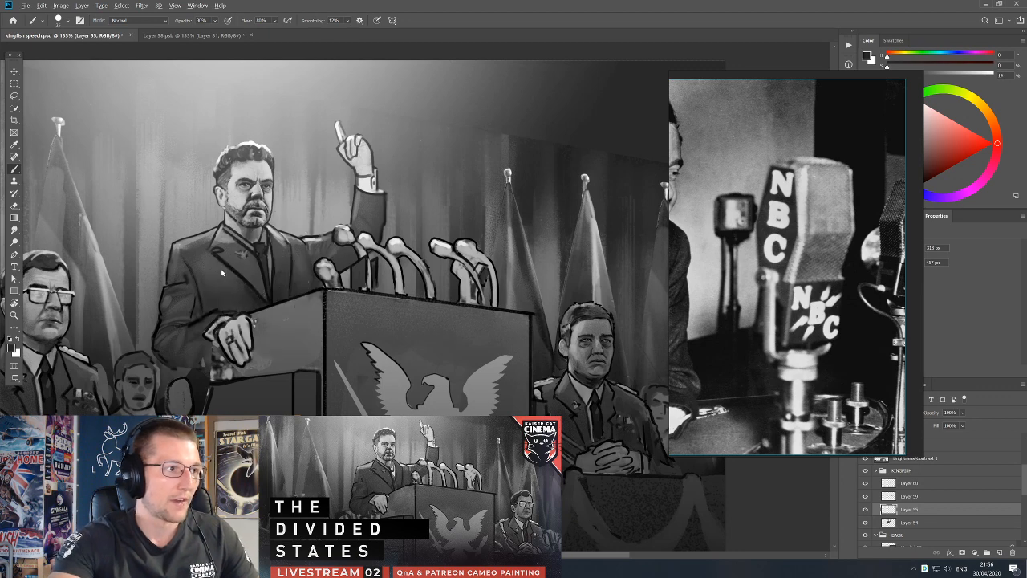
{"action": "left_click", "coordinate": [227, 274], "text": "alt"}
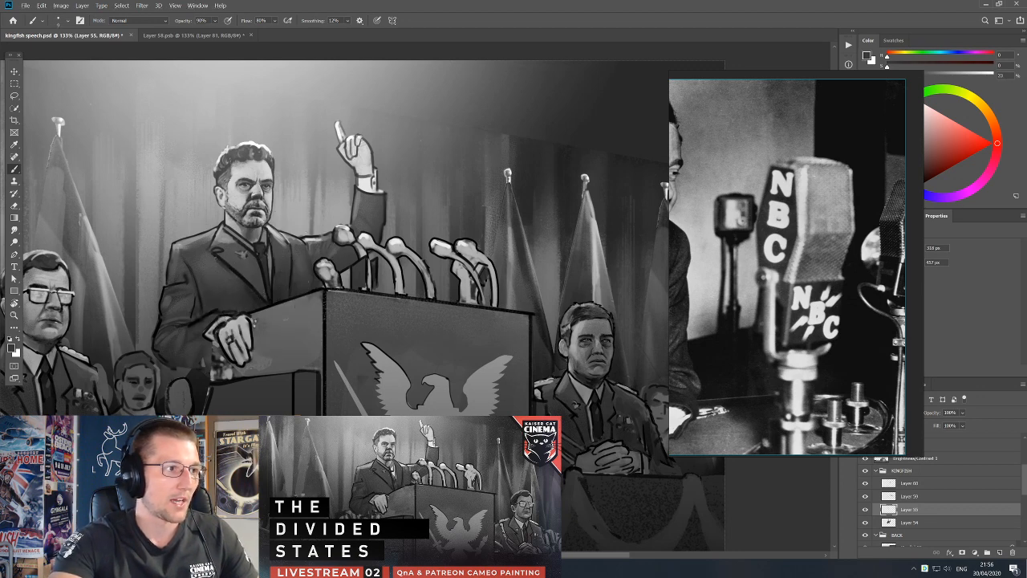
{"action": "left_click_drag", "start_coordinate": [236, 274], "coordinate": [224, 262]}
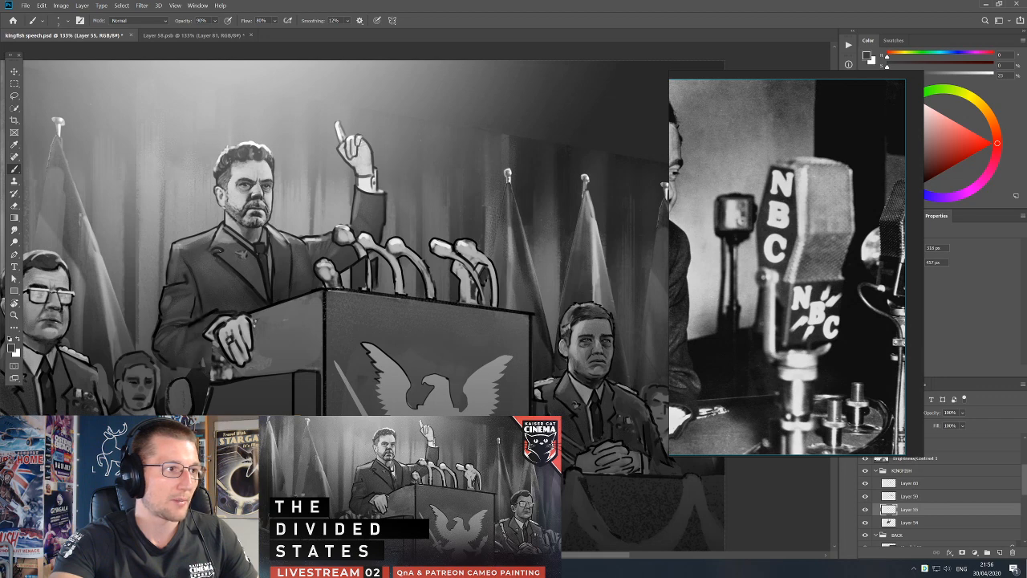
{"action": "left_click", "coordinate": [219, 256], "text": "alt"}
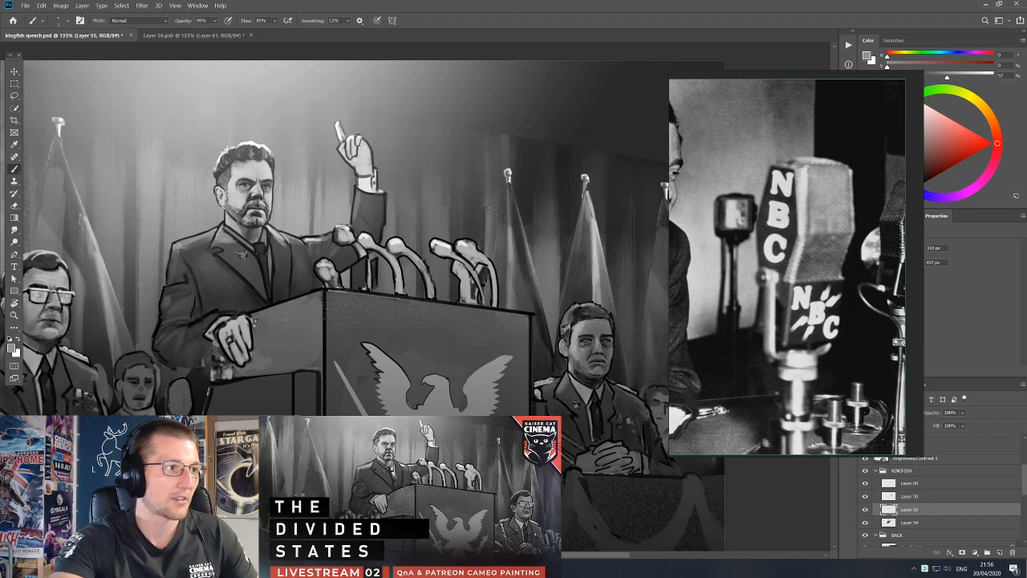
Retouch the jacket's near shoulder and upper sleeve on Layer 55, using sampled dark and mid greys.
{"action": "key", "text": "d"}
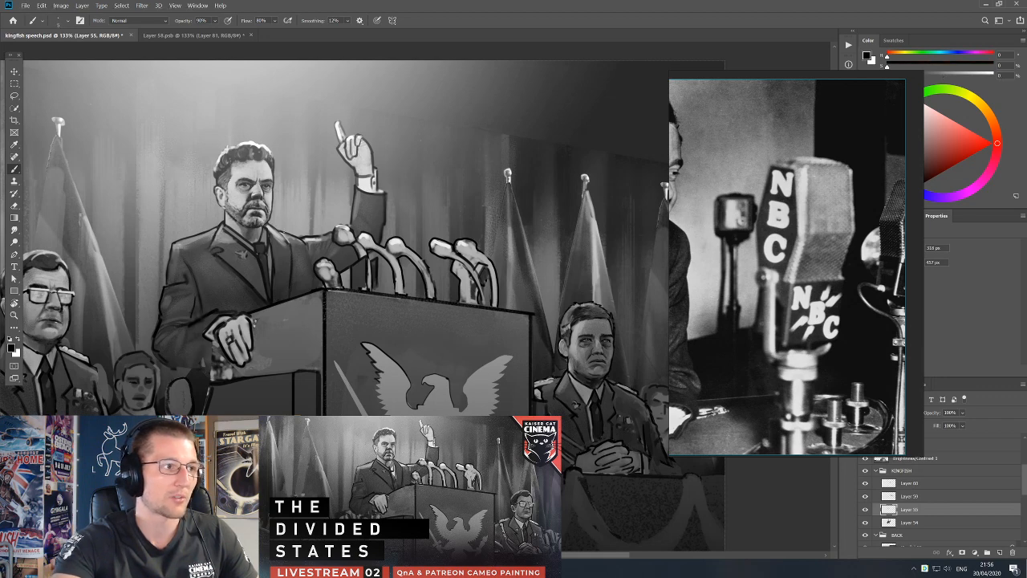
{"action": "left_click_drag", "start_coordinate": [319, 256], "coordinate": [397, 319]}
{"action": "left_click", "coordinate": [304, 301], "text": "alt"}
{"action": "left_click", "coordinate": [309, 329], "text": "alt"}
{"action": "left_click", "coordinate": [317, 323], "text": "alt"}
{"action": "left_click", "coordinate": [314, 328], "text": "alt"}
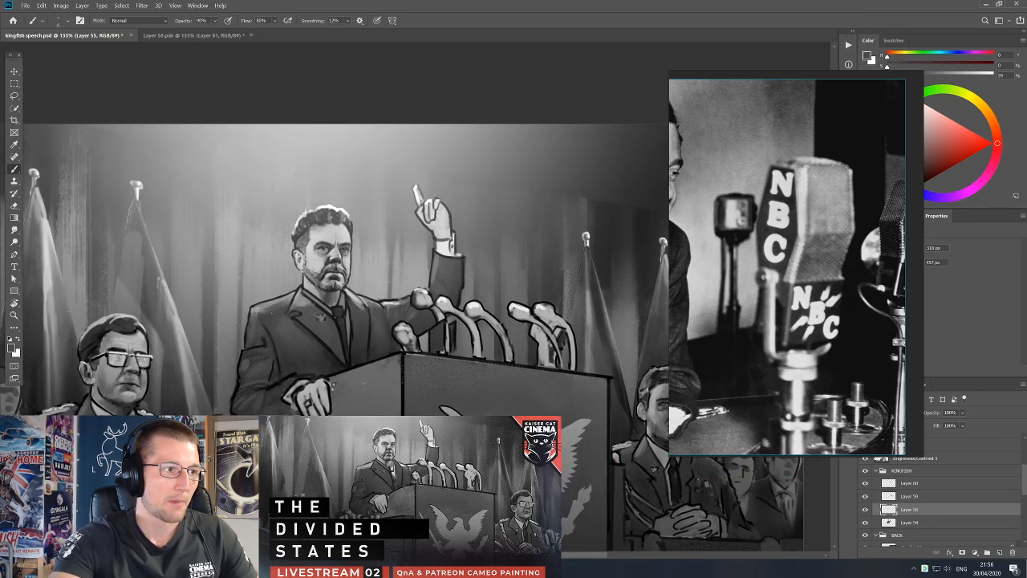
{"action": "left_click", "coordinate": [269, 314], "text": "alt"}
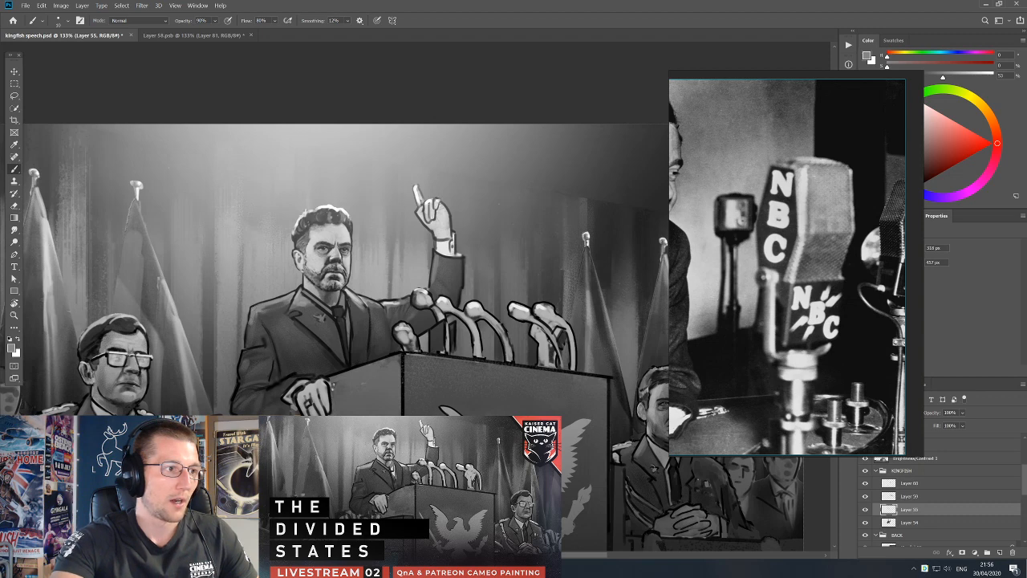
{"action": "left_click", "coordinate": [274, 326], "text": "alt"}
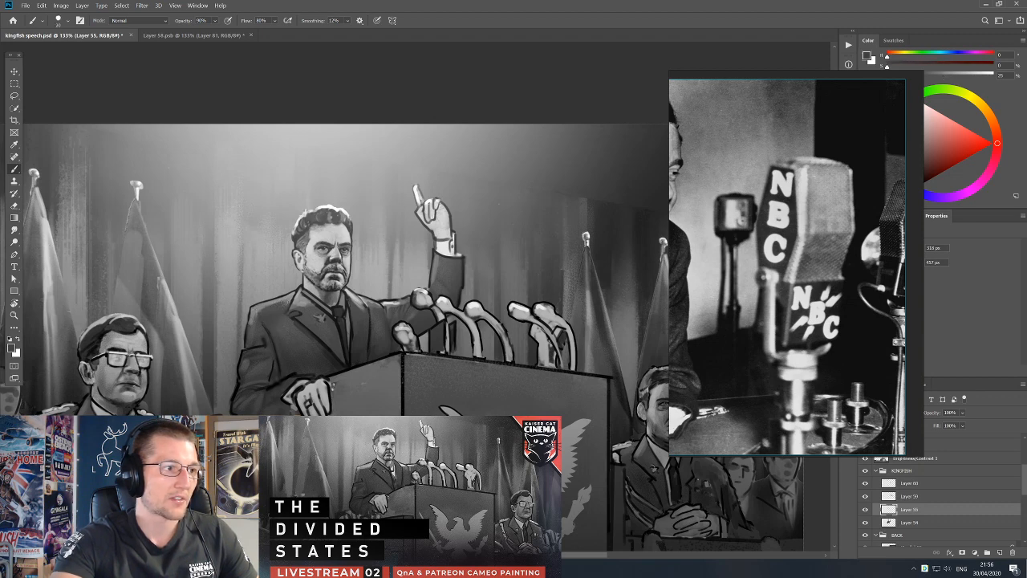
{"action": "left_click", "coordinate": [287, 316], "text": "alt"}
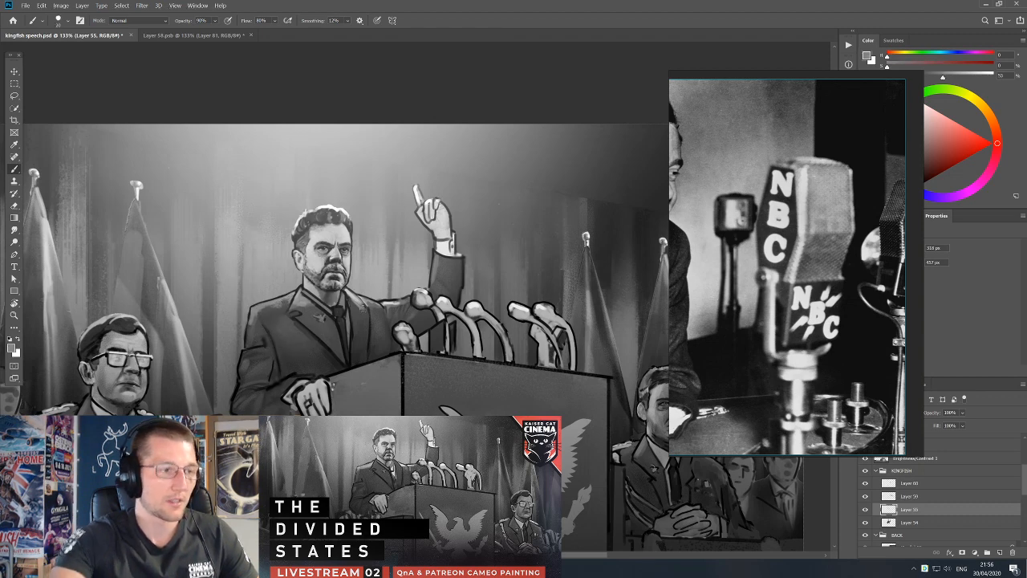
Touch up the far lapel beside the tie with sampled greys and save the painting.
{"action": "left_click", "coordinate": [357, 309], "text": "alt"}
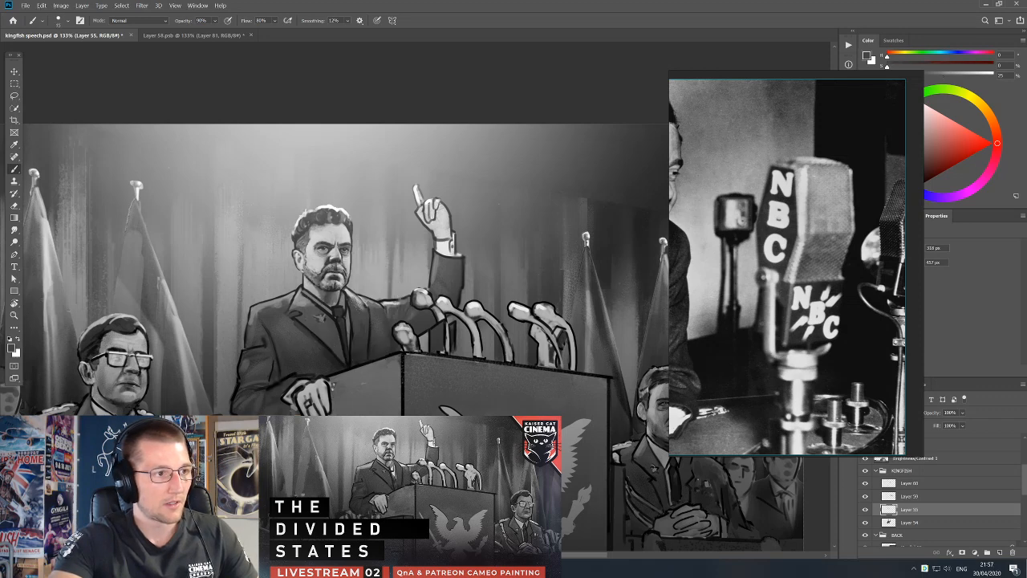
{"action": "left_click", "coordinate": [356, 304], "text": "alt"}
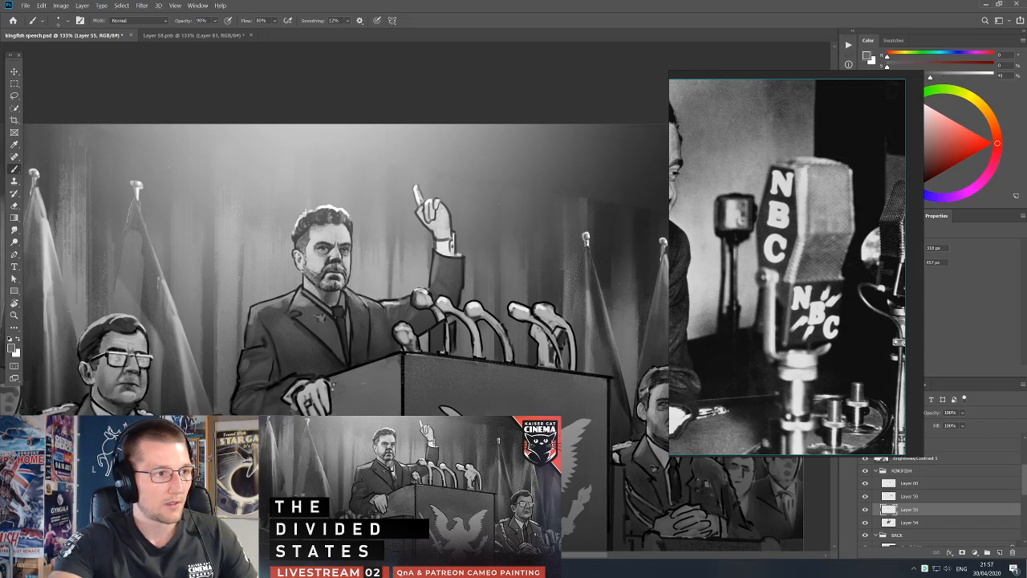
{"action": "scroll", "coordinate": [345, 273], "scroll_direction": "down", "scroll_amount": 1}
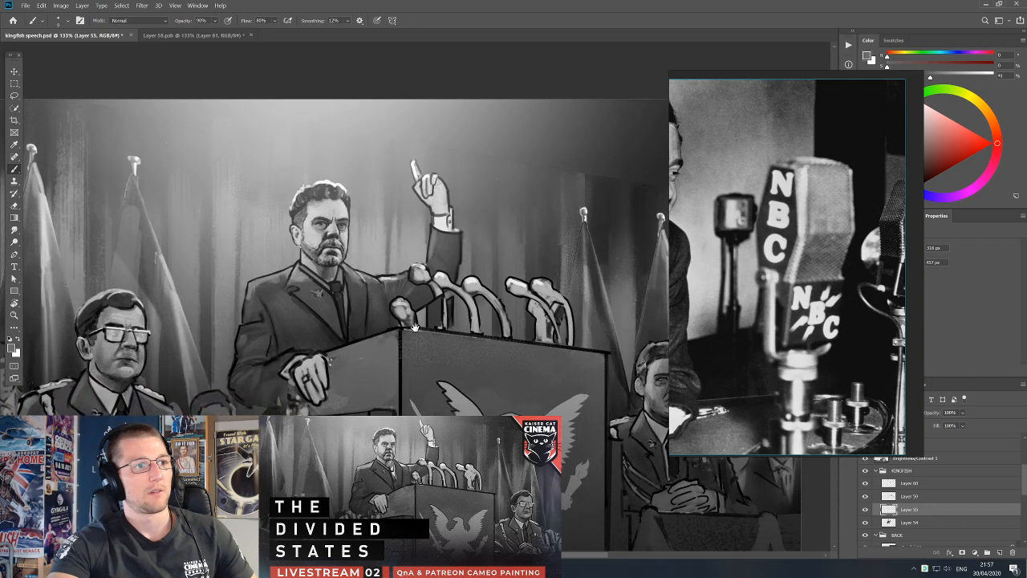
{"action": "key", "text": "ctrl+minus"}
{"action": "key", "text": "ctrl+s"}
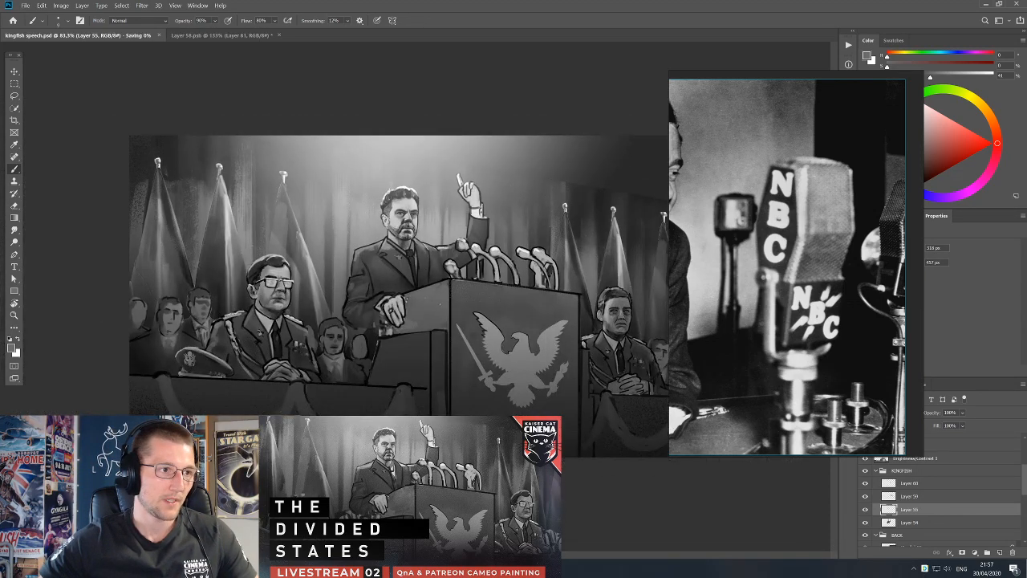
Add two empty layers to the KINGFISH group, one of them above Layer 60, and set the paint colour to black.
{"action": "key", "text": "ctrl+0"}
{"action": "left_click", "coordinate": [497, 171], "text": "alt"}
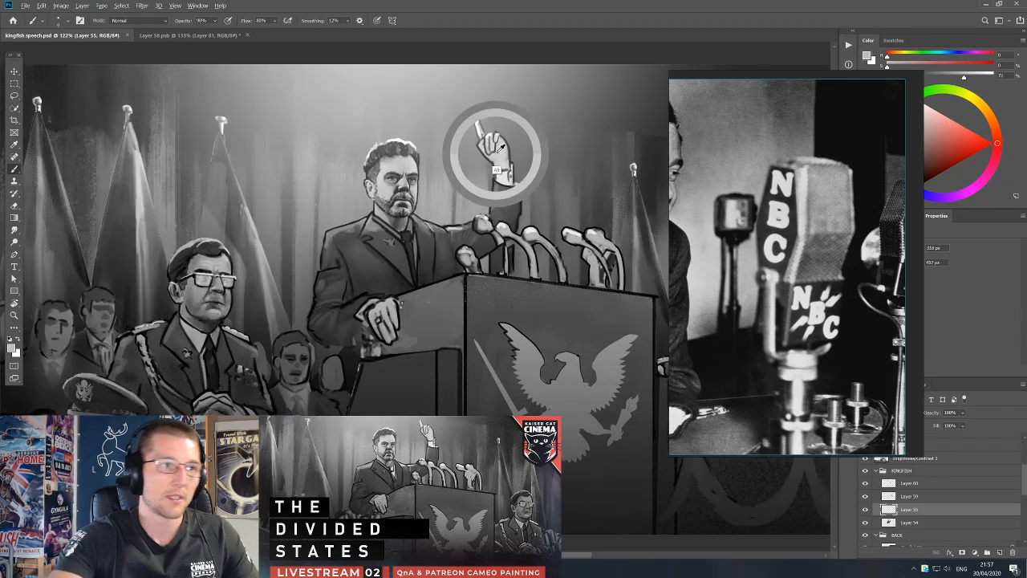
{"action": "left_click", "coordinate": [1000, 552]}
{"action": "mouse_move", "coordinate": [931, 508]}
{"action": "left_mouse_down"}
{"action": "mouse_move", "coordinate": [934, 479]}
{"action": "mouse_move", "coordinate": [931, 490]}
{"action": "left_mouse_up"}
{"action": "left_click", "coordinate": [923, 510]}
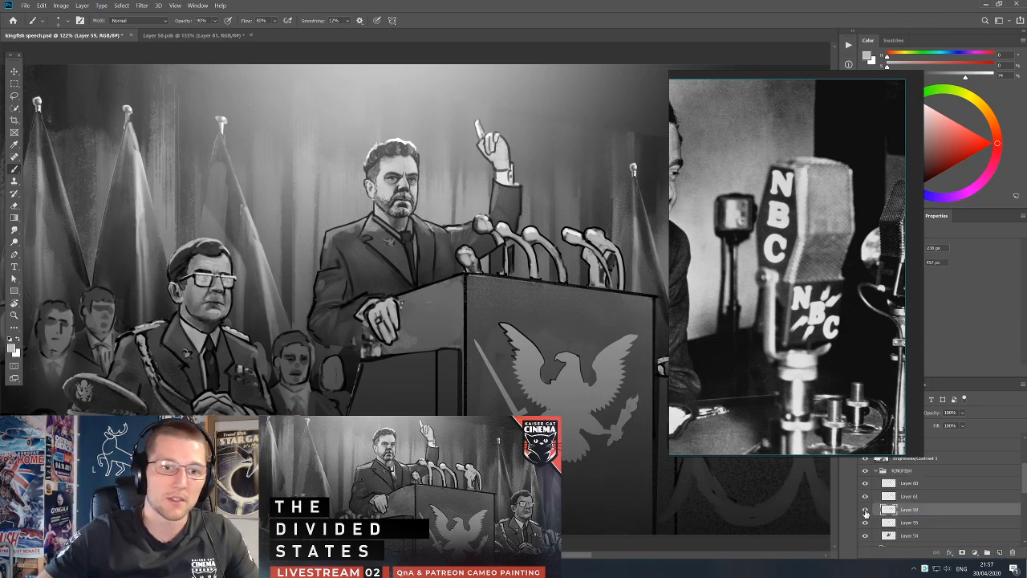
{"action": "left_click", "coordinate": [928, 485]}
{"action": "left_click", "coordinate": [1000, 552]}
{"action": "key", "text": "x"}
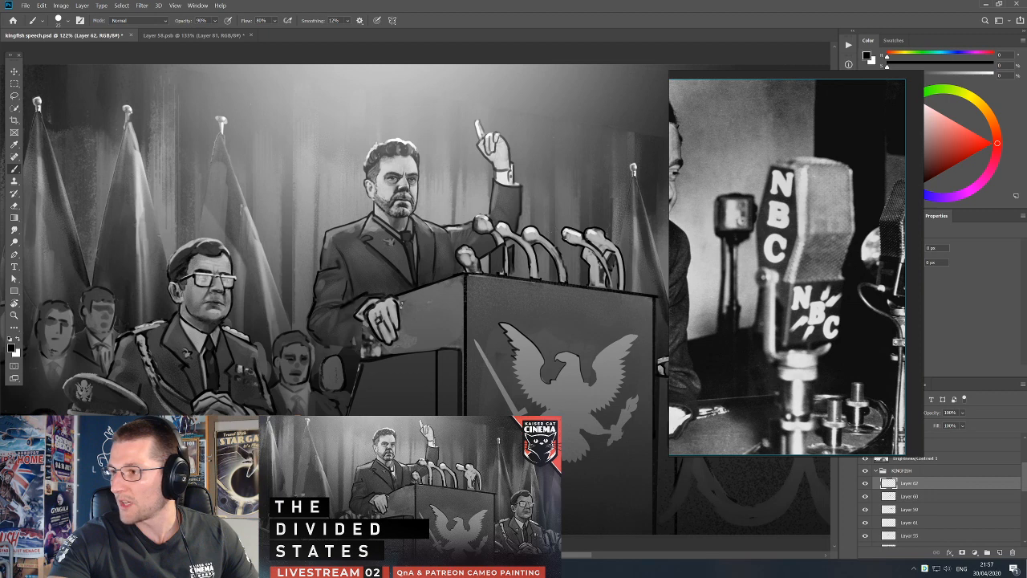
Refine the speaker with small black strokes on the new top layer of the KINGFISH group, erasing the excess.
{"action": "left_click_drag", "start_coordinate": [494, 156], "coordinate": [500, 193]}
{"action": "key", "text": "["}
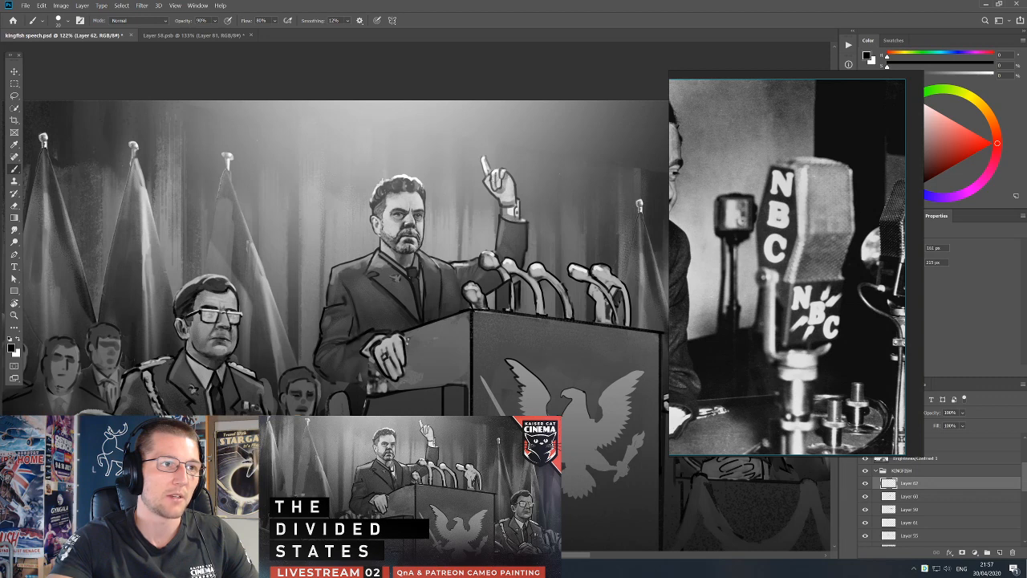
{"action": "key", "text": "e"}
{"action": "key", "text": "b"}
{"action": "key", "text": "e"}
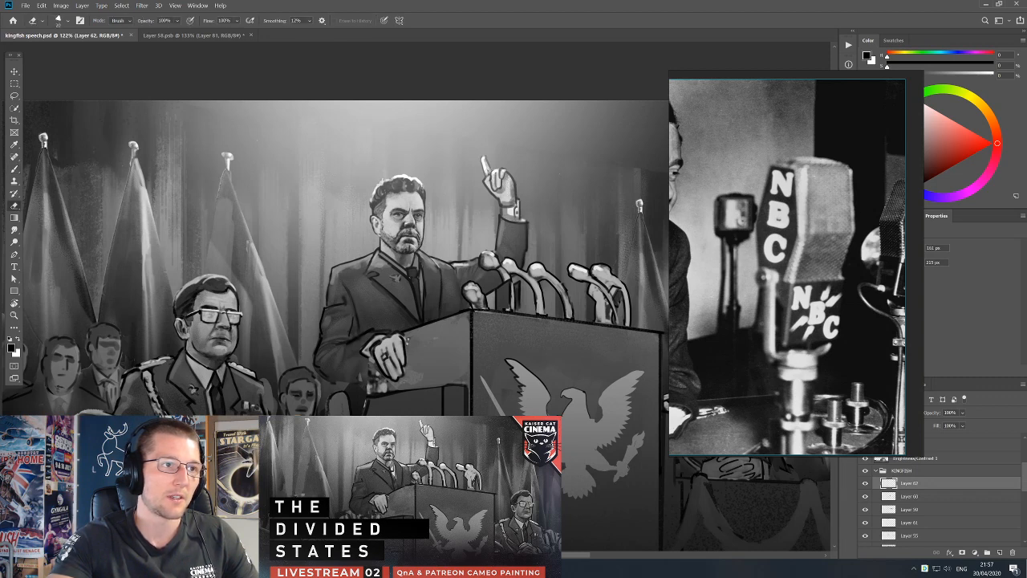
{"action": "key", "text": "b"}
{"action": "key", "text": "e"}
{"action": "key", "text": "b"}
{"action": "key", "text": "e"}
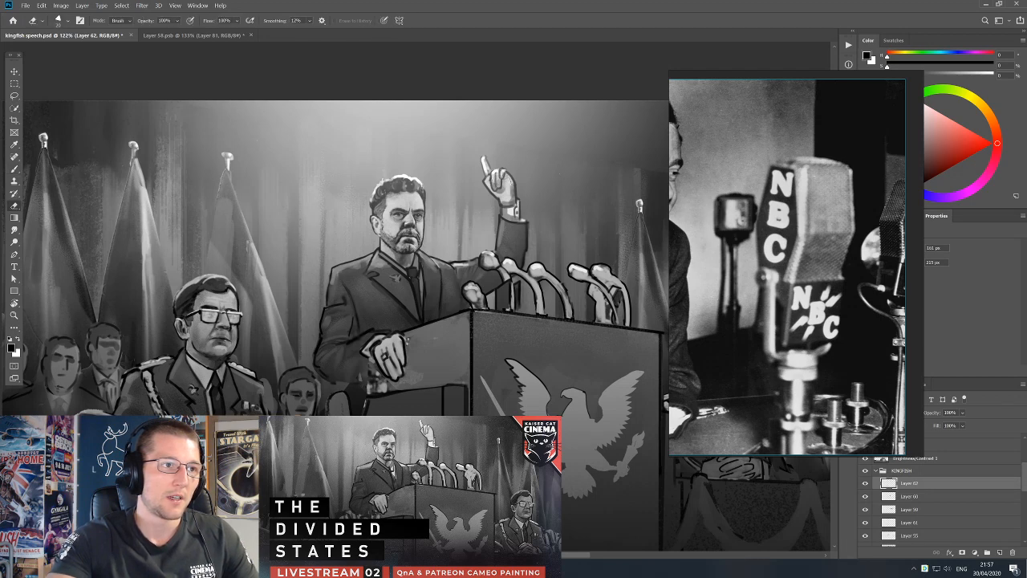
{"action": "key", "text": "b"}
{"action": "key", "text": "e"}
{"action": "key", "text": "b"}
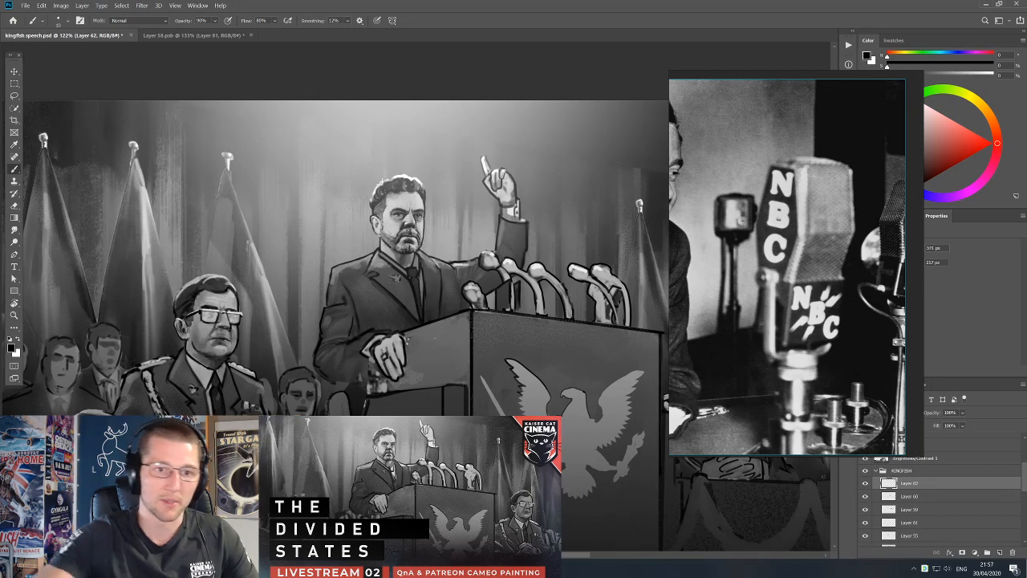
Select Layer 9 and add a new empty layer above it for brush work.
{"action": "key", "text": "v"}
{"action": "left_click", "coordinate": [817, 470]}
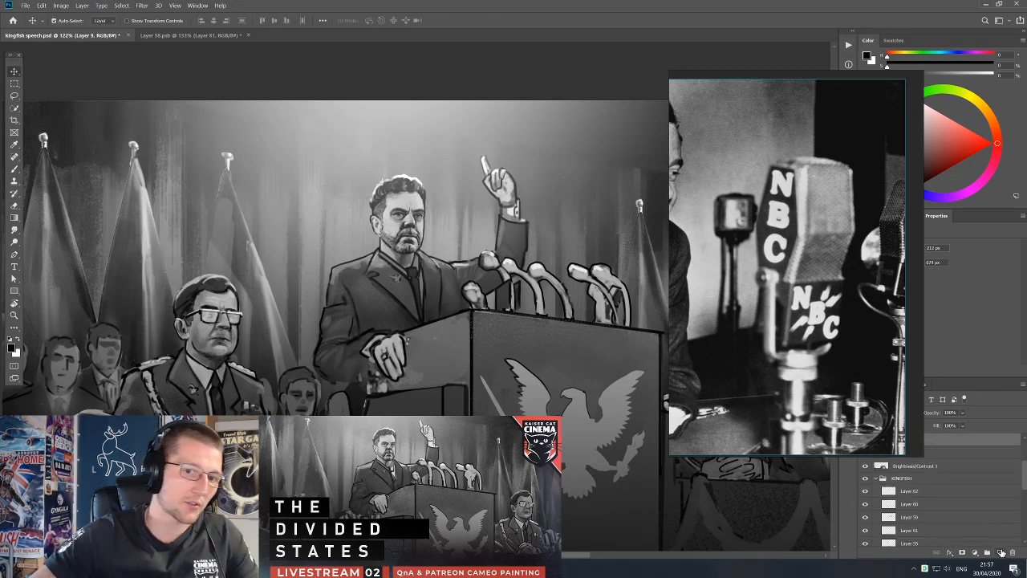
{"action": "left_click", "coordinate": [1000, 553]}
{"action": "key", "text": "b"}
{"action": "key", "text": "x"}
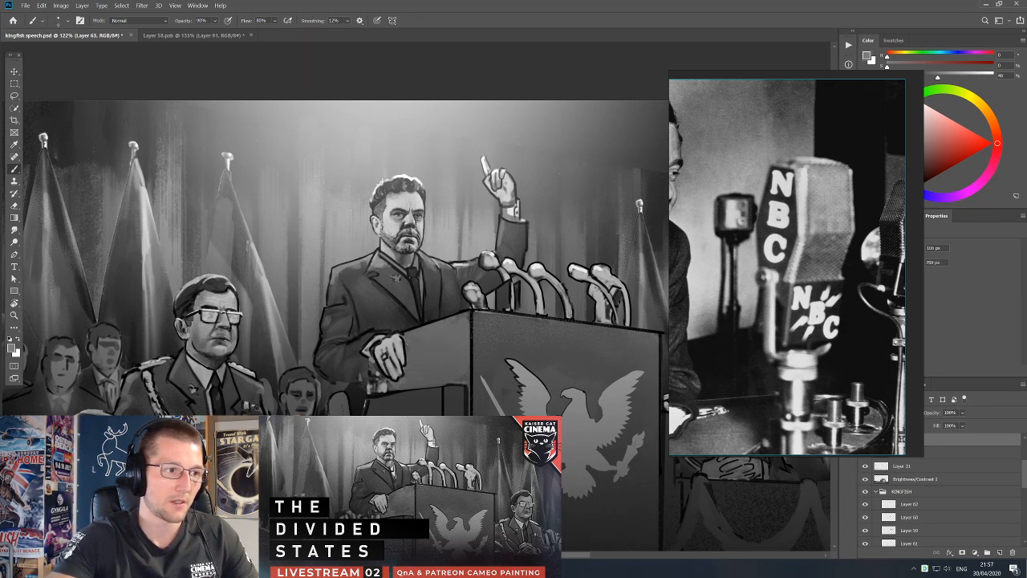
Paint over the podium's side panel around the speaker's resting hand with sampled mid greys.
{"action": "left_click", "coordinate": [463, 370], "text": "alt"}
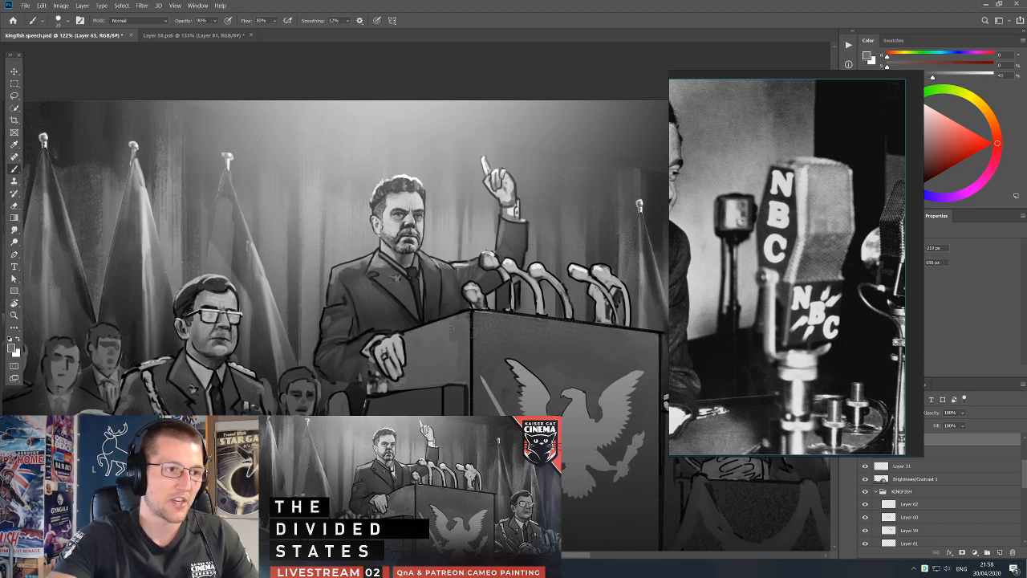
{"action": "left_click", "coordinate": [409, 340], "text": "alt"}
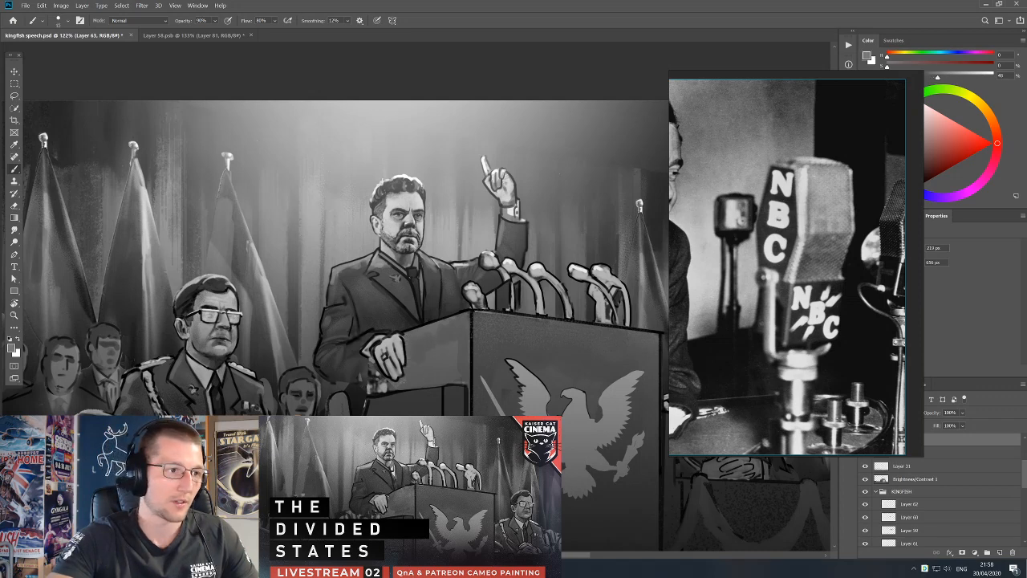
{"action": "left_click", "coordinate": [412, 369], "text": "alt"}
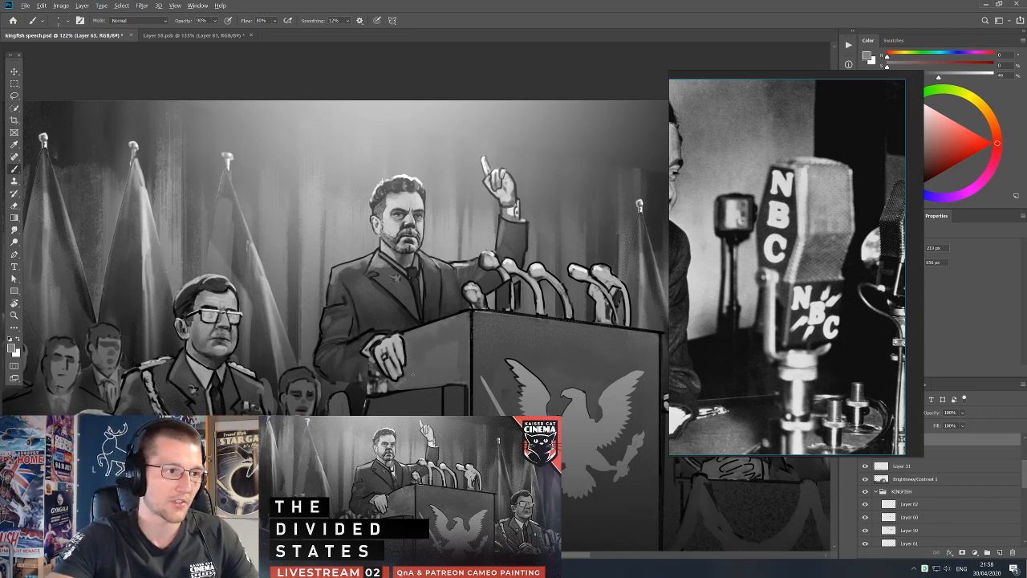
{"action": "left_click", "coordinate": [393, 375], "text": "alt"}
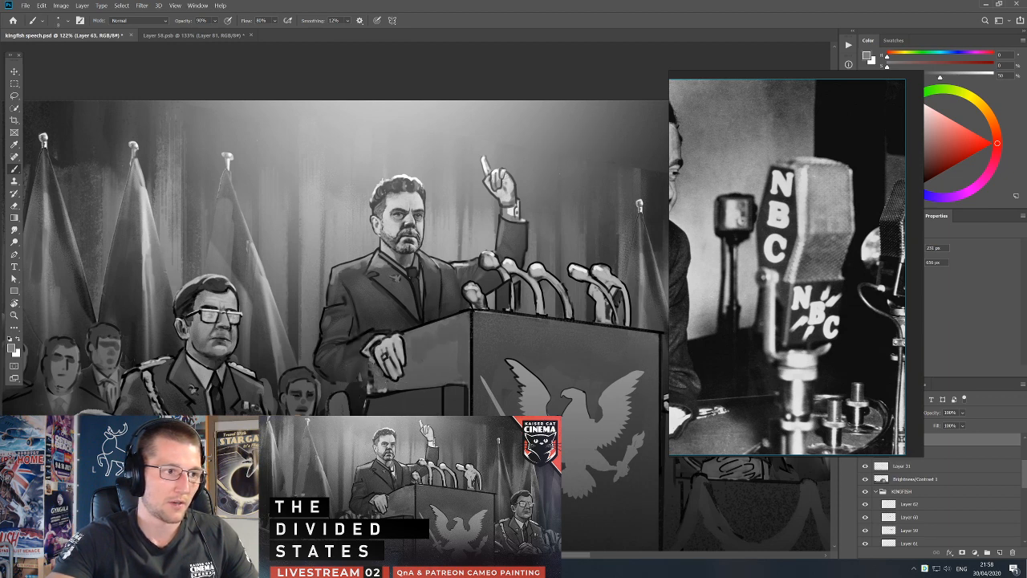
Define the podium's side edge and corner below the resting hand with black and dark grey strokes on Layer 63.
{"action": "key", "text": "d"}
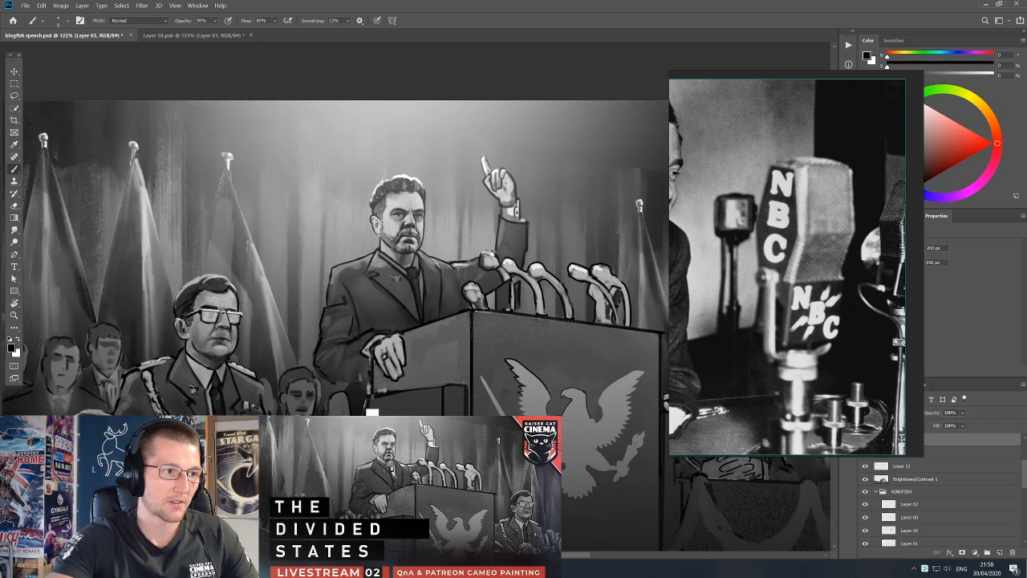
{"action": "left_click", "coordinate": [384, 392], "text": "alt"}
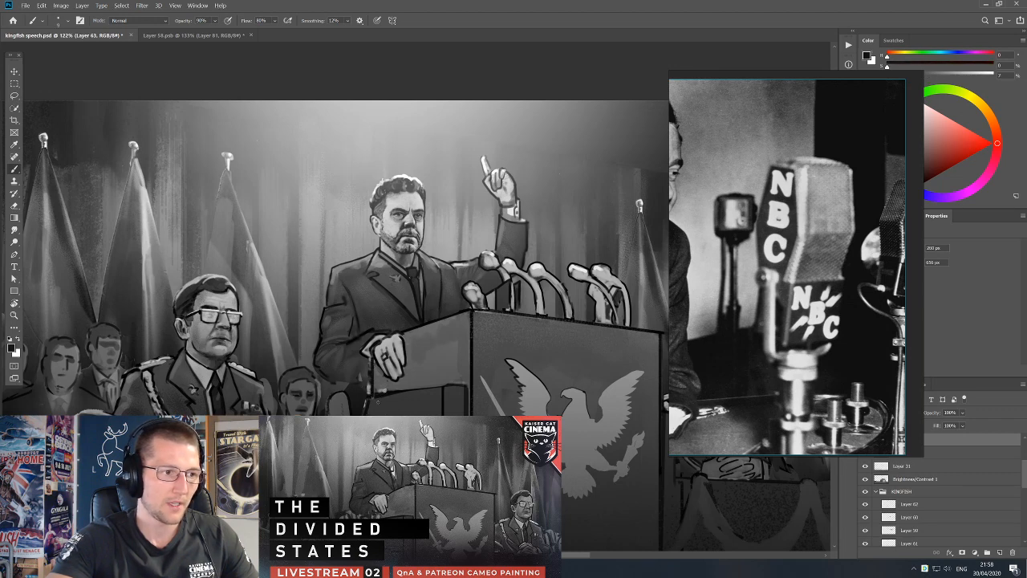
{"action": "key", "text": "d"}
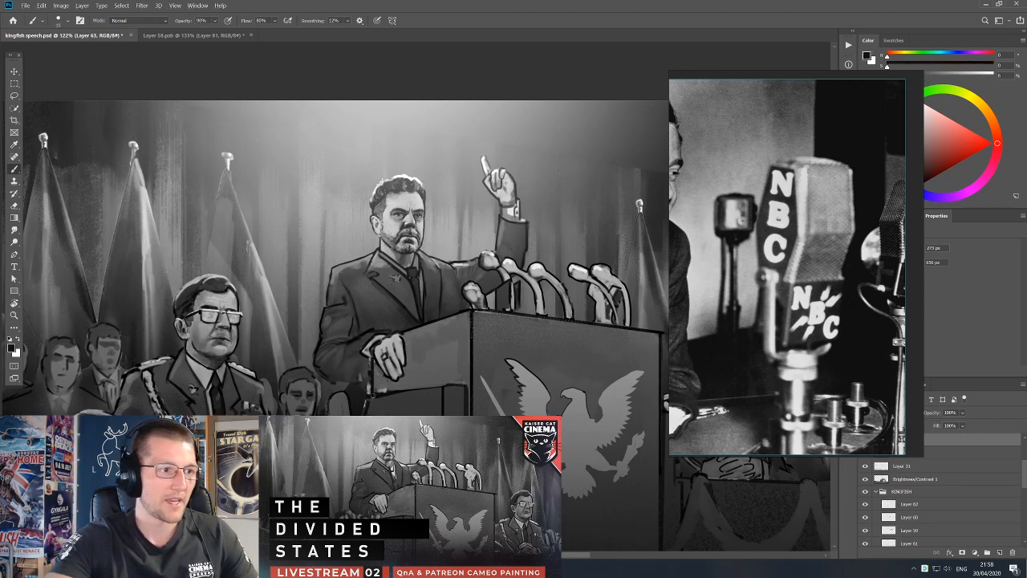
{"action": "mouse_move", "coordinate": [398, 386]}
{"action": "left_mouse_down"}
{"action": "mouse_move", "coordinate": [412, 349]}
{"action": "mouse_move", "coordinate": [406, 323]}
{"action": "left_mouse_up"}
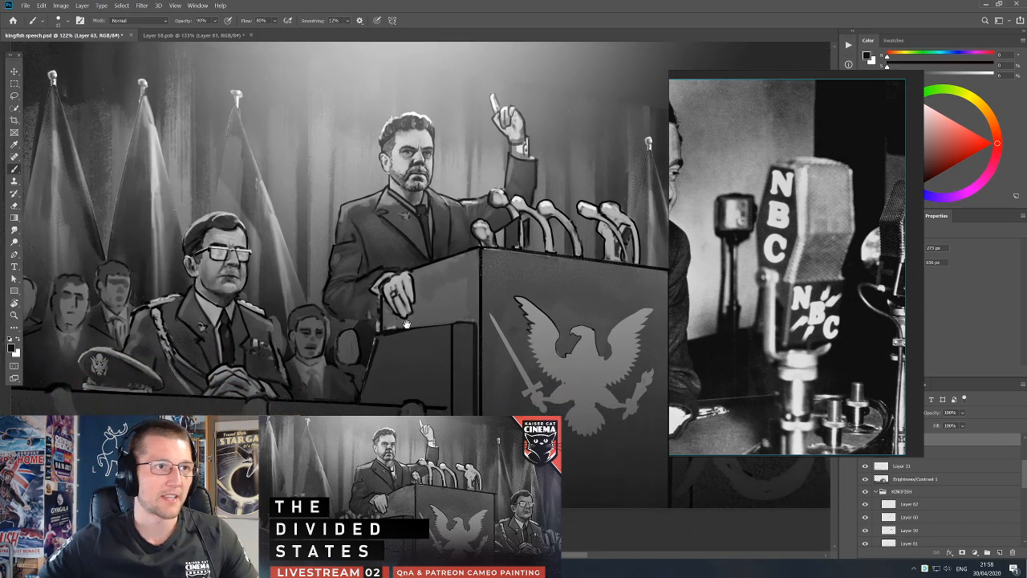
{"action": "left_click", "coordinate": [394, 318], "text": "alt"}
{"action": "key", "text": "d"}
{"action": "left_click", "coordinate": [383, 322], "text": "alt"}
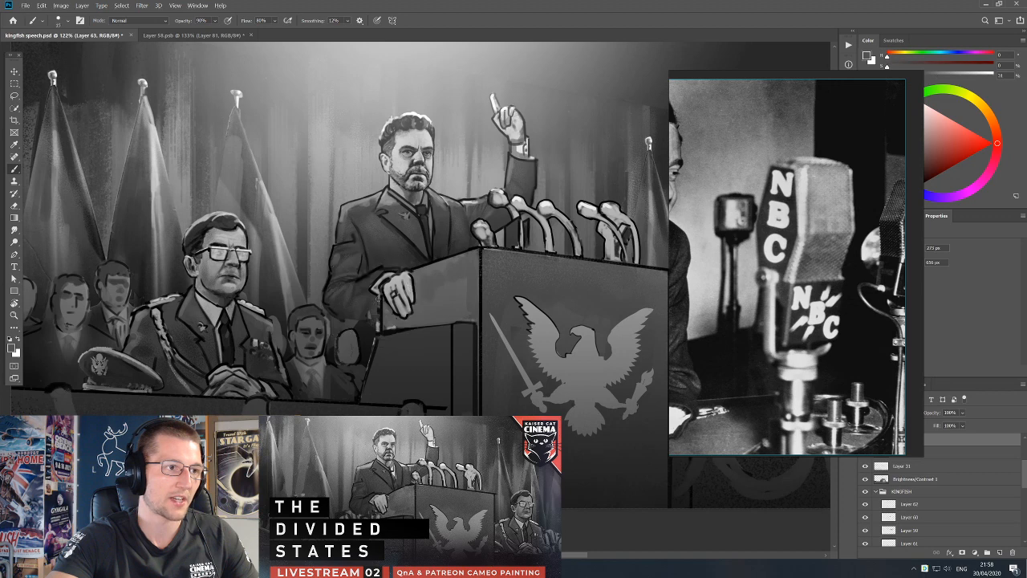
{"action": "key", "text": "e"}
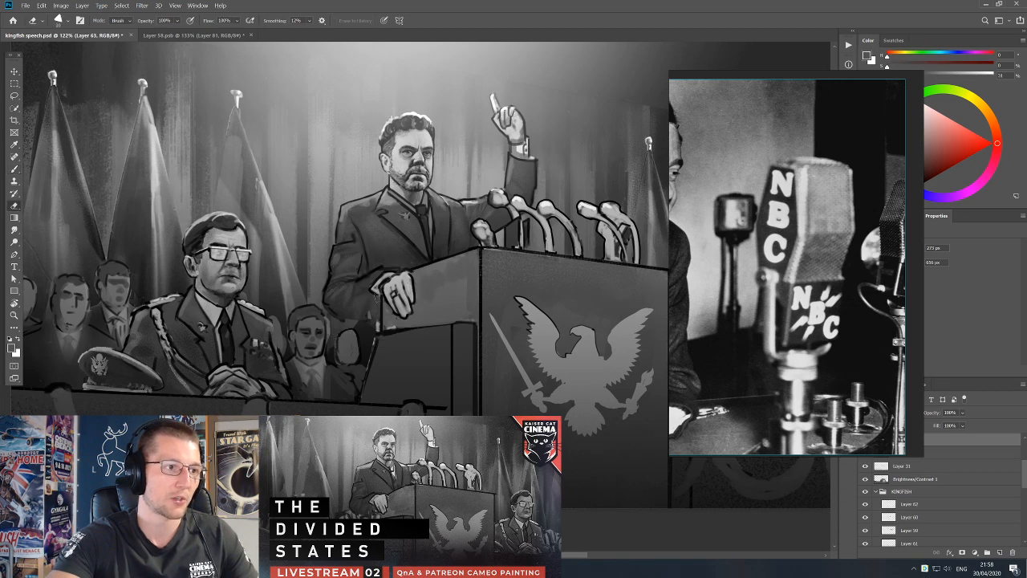
{"action": "left_click_drag", "start_coordinate": [381, 319], "coordinate": [376, 328], "text": "ctrl"}
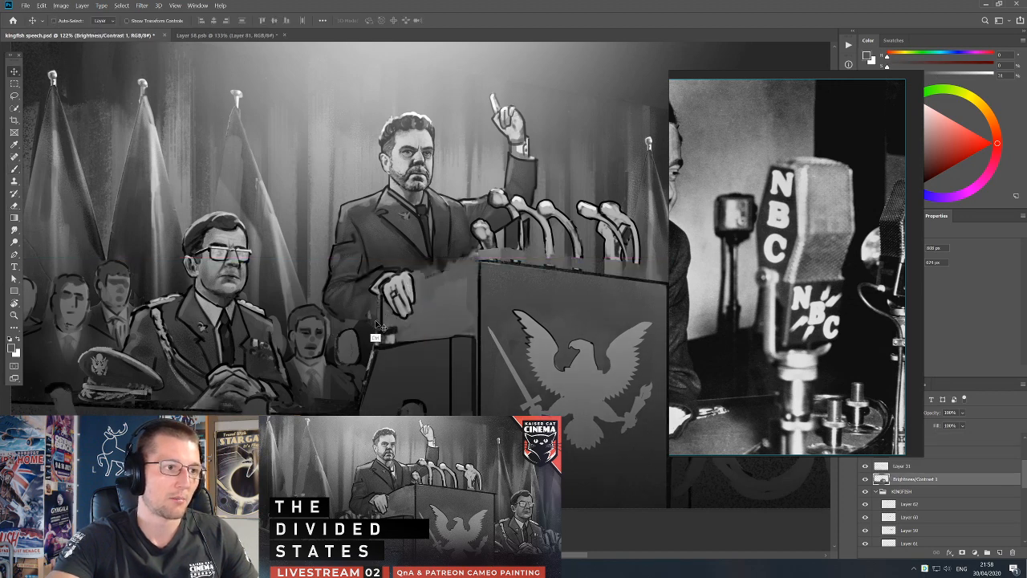
{"action": "key", "text": "ctrl+z"}
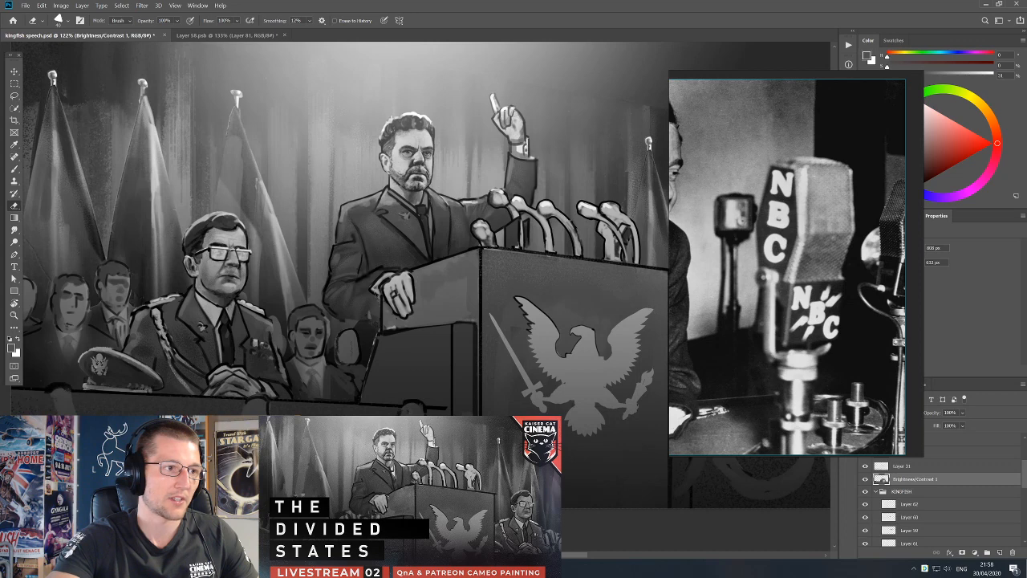
{"action": "left_click", "coordinate": [374, 305], "text": "ctrl"}
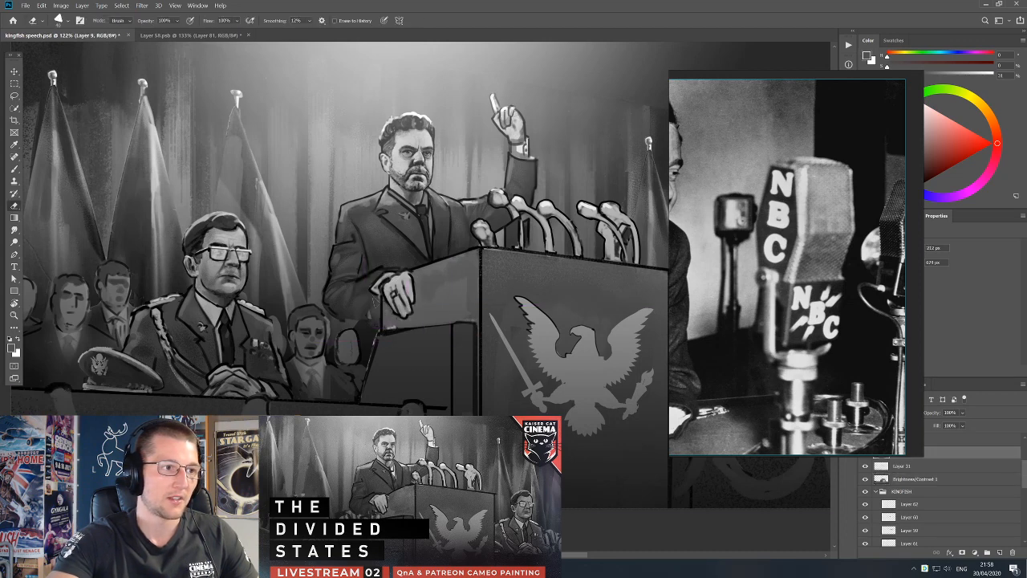
{"action": "left_click", "coordinate": [372, 322], "text": "ctrl"}
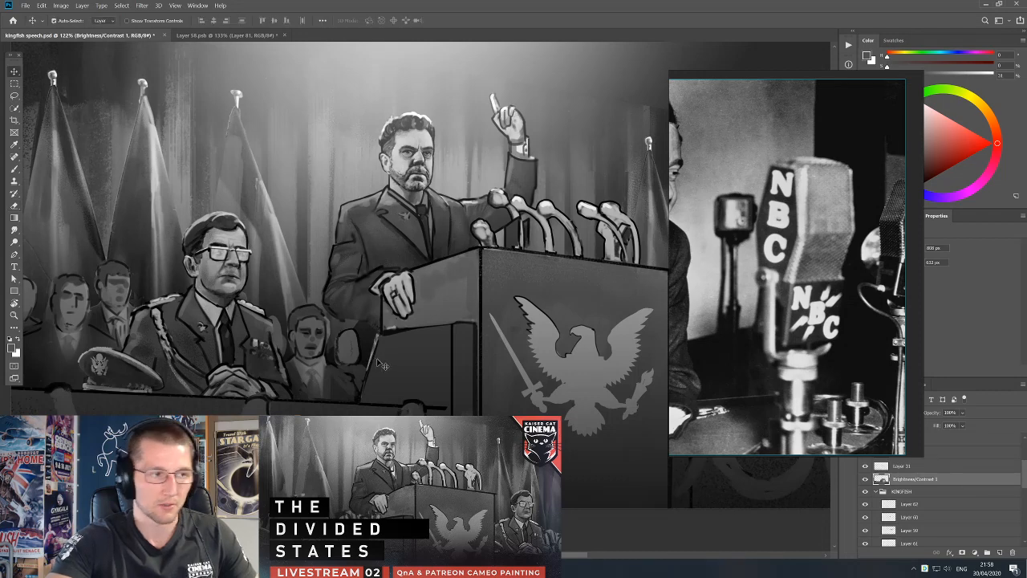
Touch up the speaker's jacket, sleeves and raised cuff on Layer 54 with sampled greys and white, and save the painting.
{"action": "key", "text": "b"}
{"action": "left_click", "coordinate": [375, 336], "text": "ctrl"}
{"action": "left_click_drag", "start_coordinate": [372, 313], "coordinate": [378, 330], "text": "ctrl"}
{"action": "key", "text": "ctrl+z"}
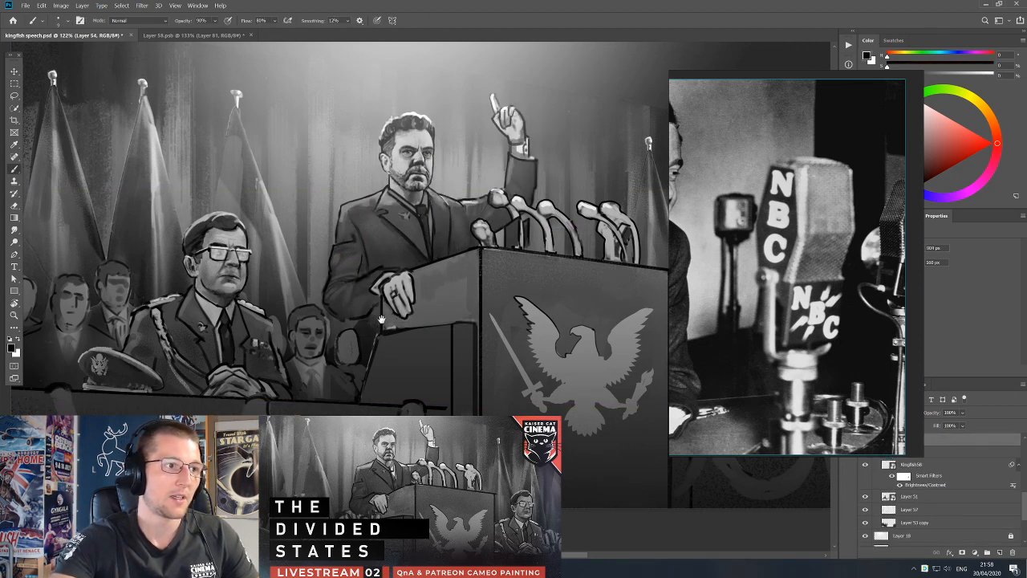
{"action": "left_click", "coordinate": [345, 287], "text": "alt"}
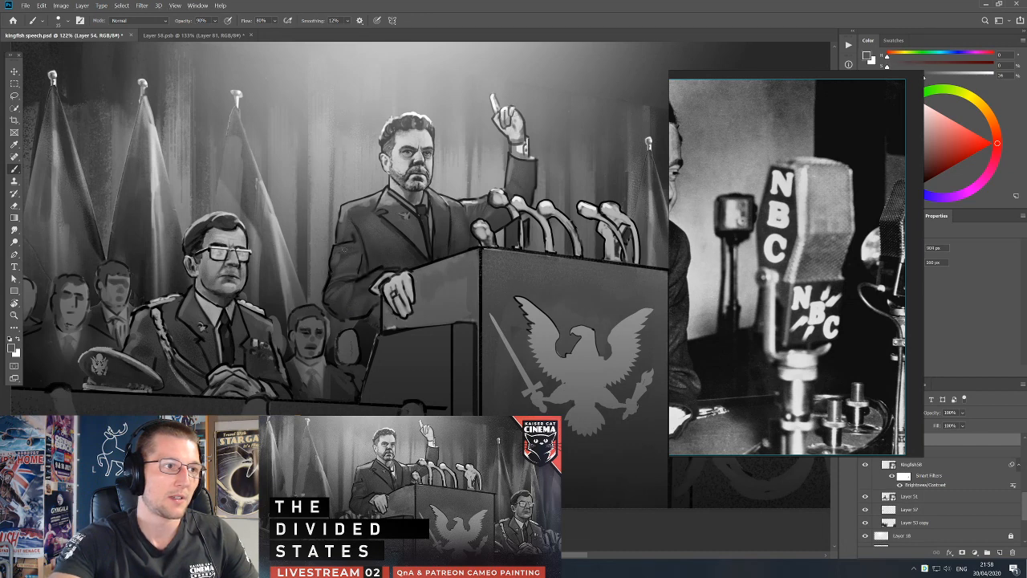
{"action": "left_click", "coordinate": [357, 213], "text": "alt"}
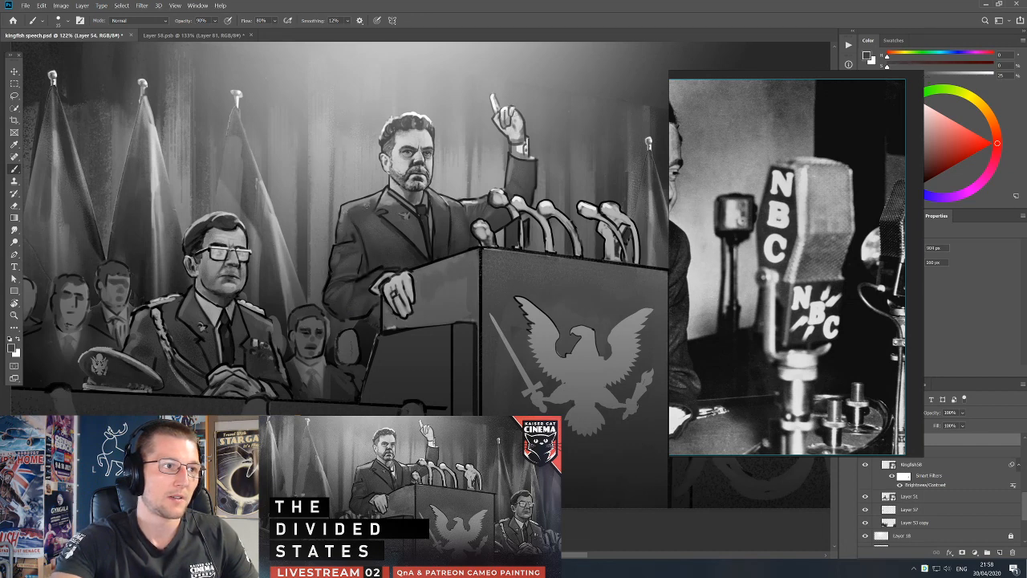
{"action": "left_click", "coordinate": [477, 199], "text": "alt"}
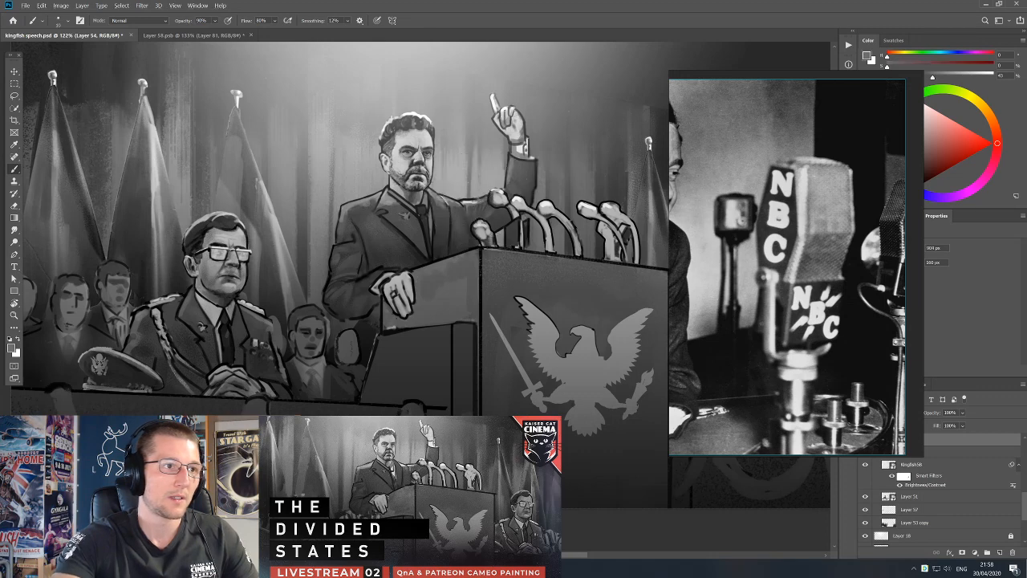
{"action": "left_click", "coordinate": [520, 157], "text": "alt"}
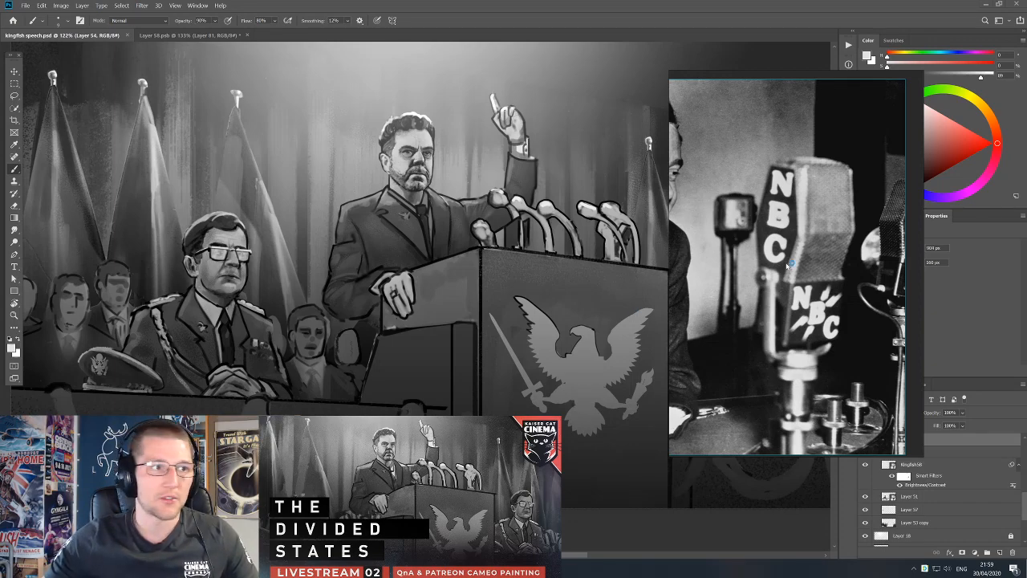
Switch to VLC media player and play Pianists Test.mp4 in full screen.
{"action": "key", "text": "space"}
{"action": "left_click_drag", "start_coordinate": [536, 95], "coordinate": [1026, 104]}
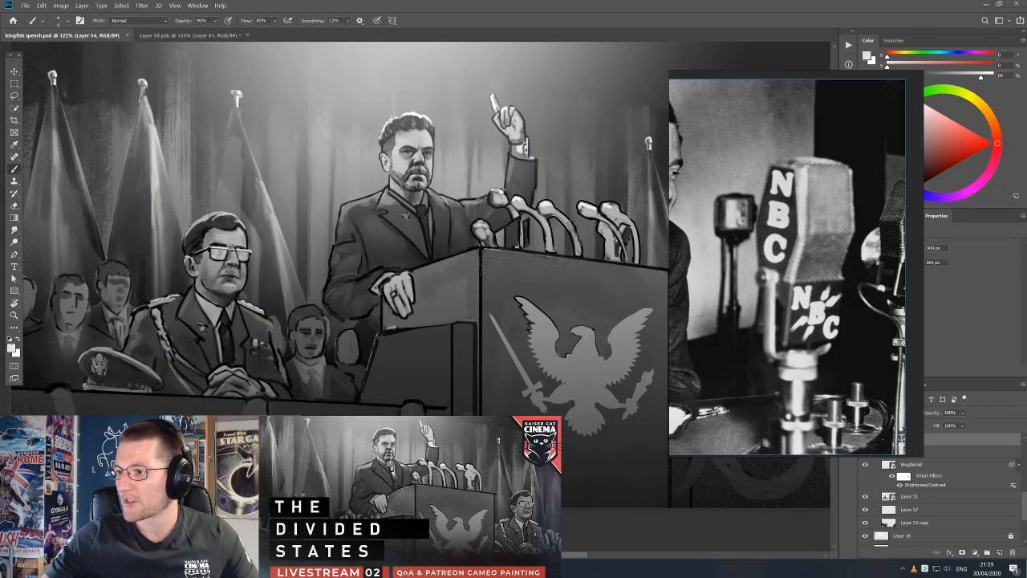
{"action": "left_click_drag", "start_coordinate": [1026, 90], "coordinate": [426, 90]}
{"action": "left_click_drag", "start_coordinate": [770, 241], "coordinate": [1026, 257]}
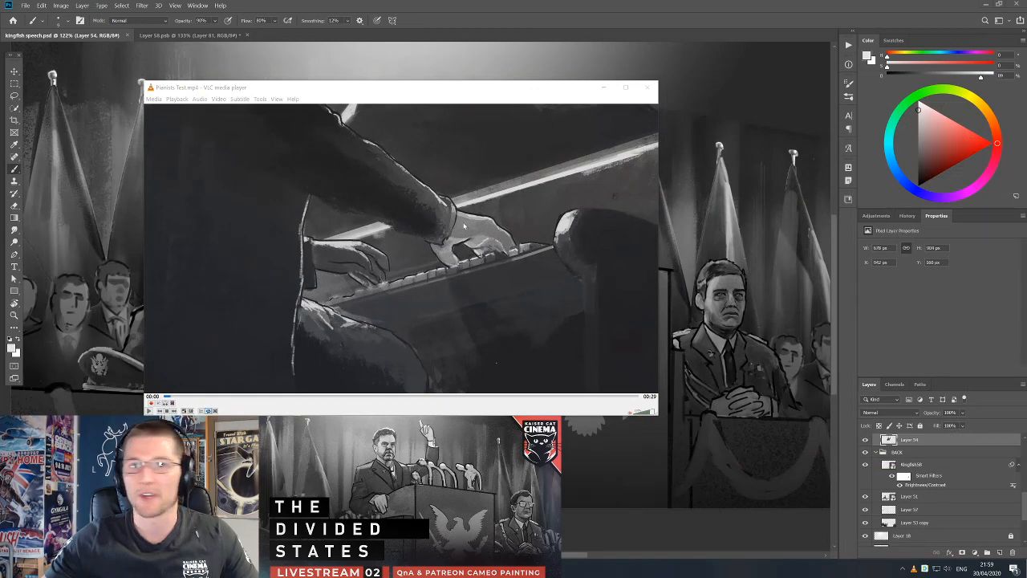
{"action": "double_click", "coordinate": [482, 225]}
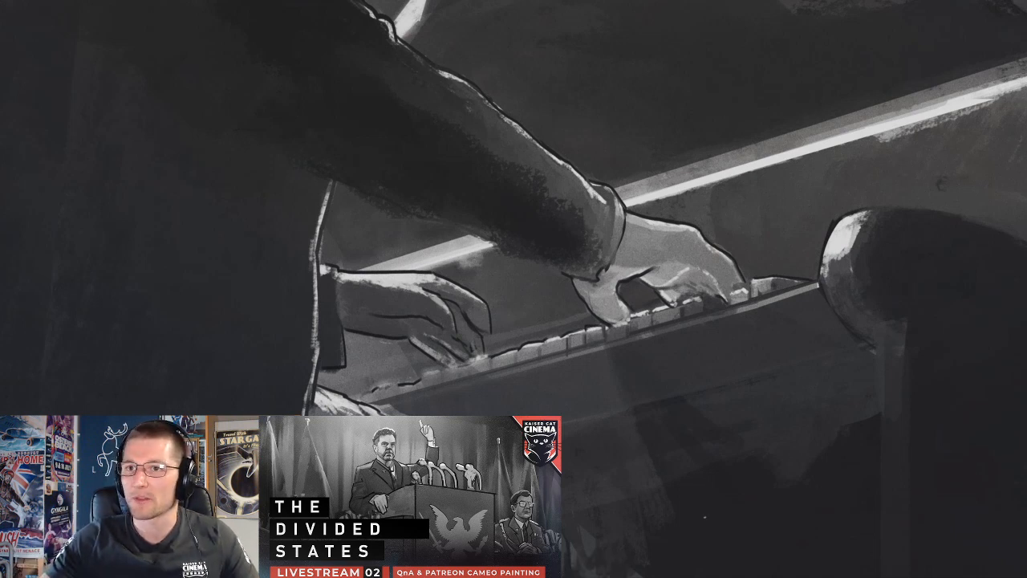
{"action": "key", "text": "space"}
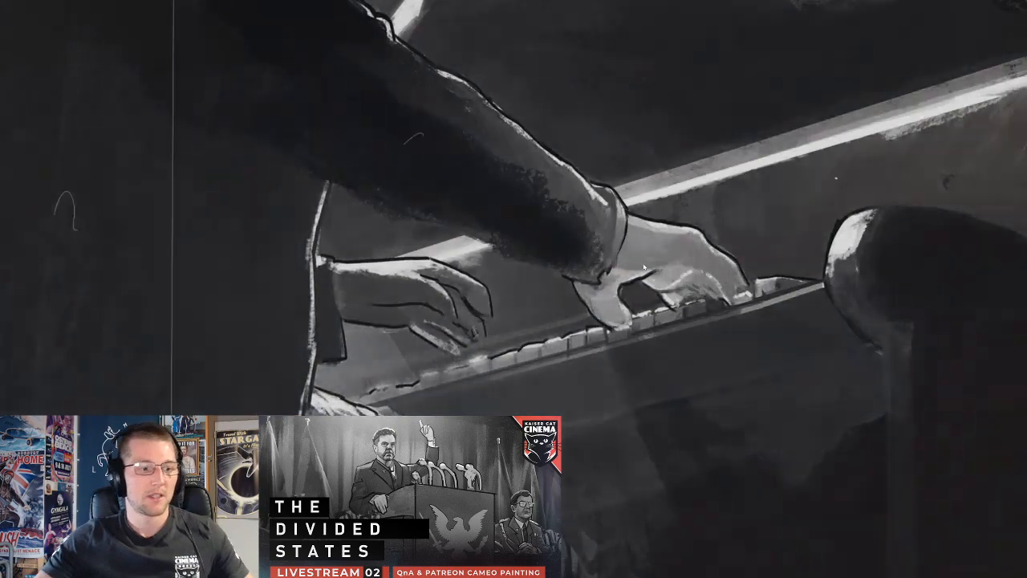
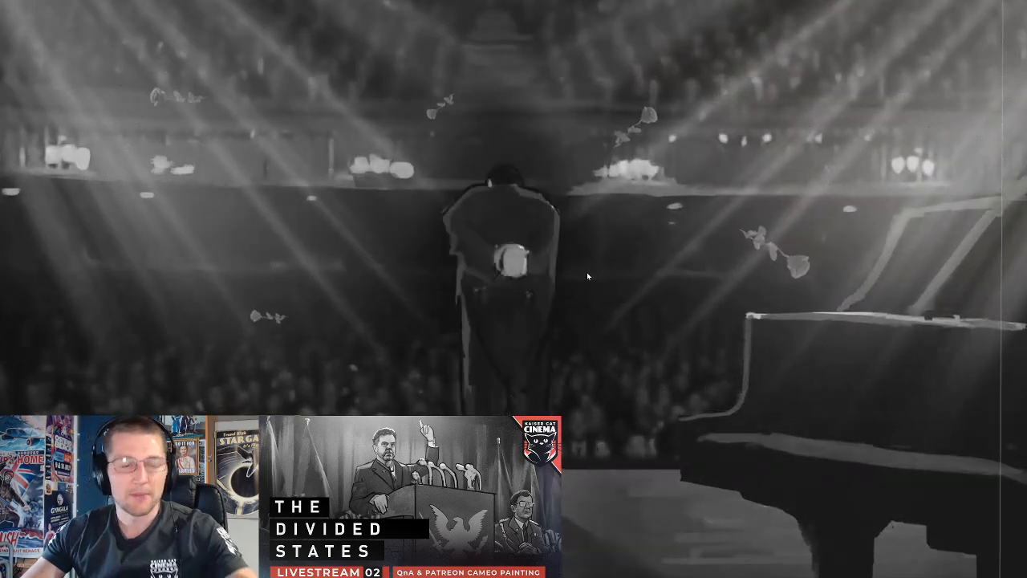
Leave full-screen playback and close VLC media player to return to the kingfish speech painting in Photoshop.
{"action": "double_click", "coordinate": [586, 272]}
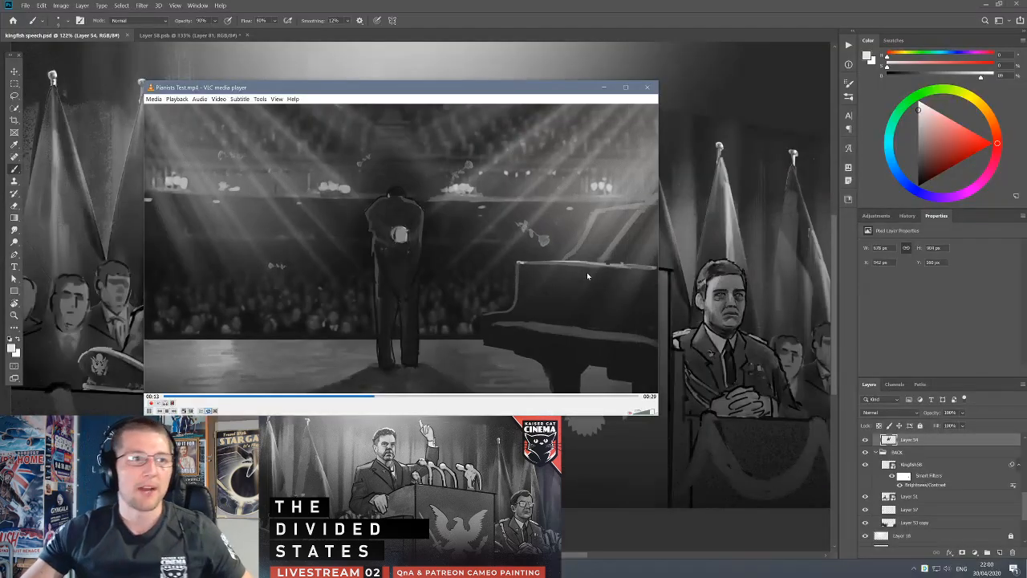
{"action": "left_click", "coordinate": [646, 88]}
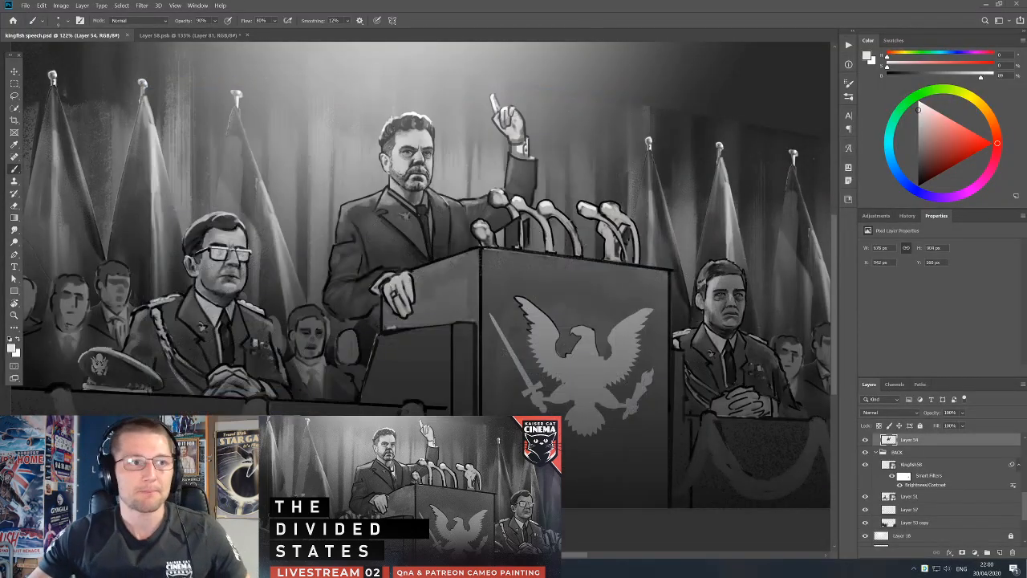
{"action": "left_click_drag", "start_coordinate": [619, 264], "coordinate": [604, 310]}
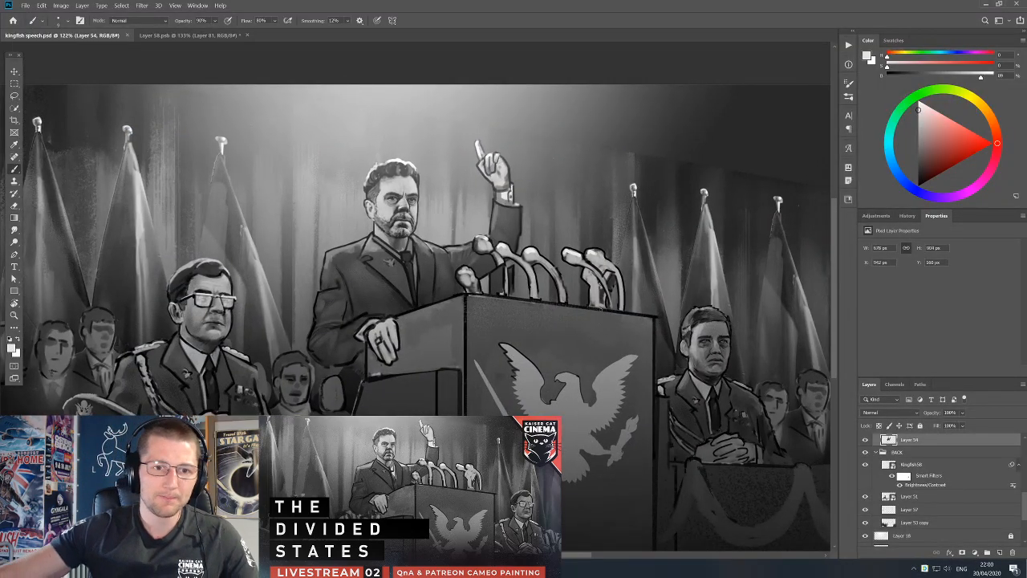
{"action": "key", "text": "v"}
{"action": "left_click_drag", "start_coordinate": [504, 278], "coordinate": [517, 283]}
{"action": "key", "text": "ctrl+z"}
{"action": "key", "text": "b"}
{"action": "left_click", "coordinate": [497, 280], "text": "alt"}
{"action": "key", "text": "ctrl+z"}
{"action": "left_click_drag", "start_coordinate": [499, 292], "coordinate": [518, 306]}
{"action": "key", "text": "ctrl+z"}
Lasso a thin strip along the podium's front top edge and delete it from the Brightness/Contrast 1 layer.
{"action": "key", "text": "l"}
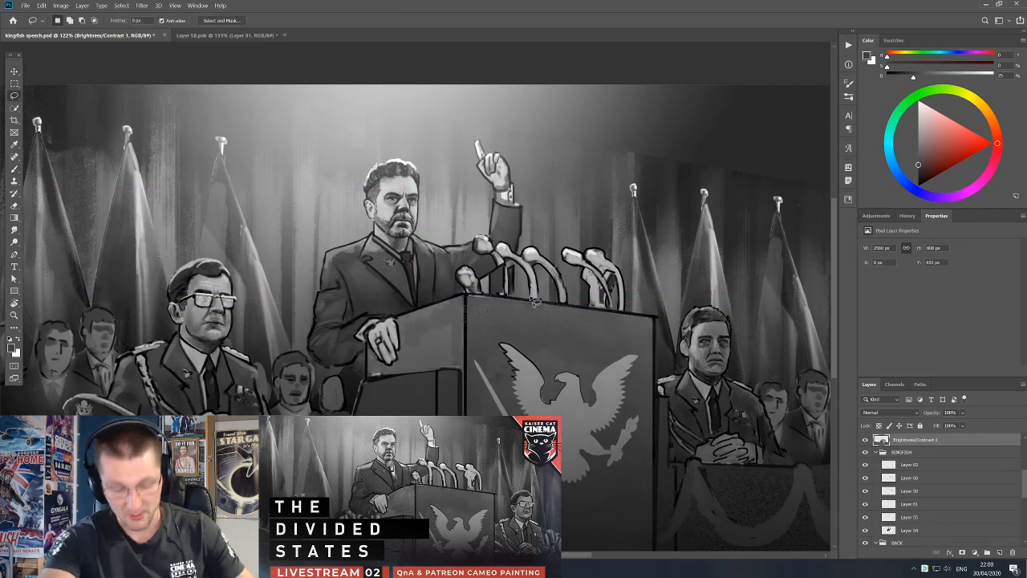
{"action": "left_click", "coordinate": [466, 294], "text": "alt"}
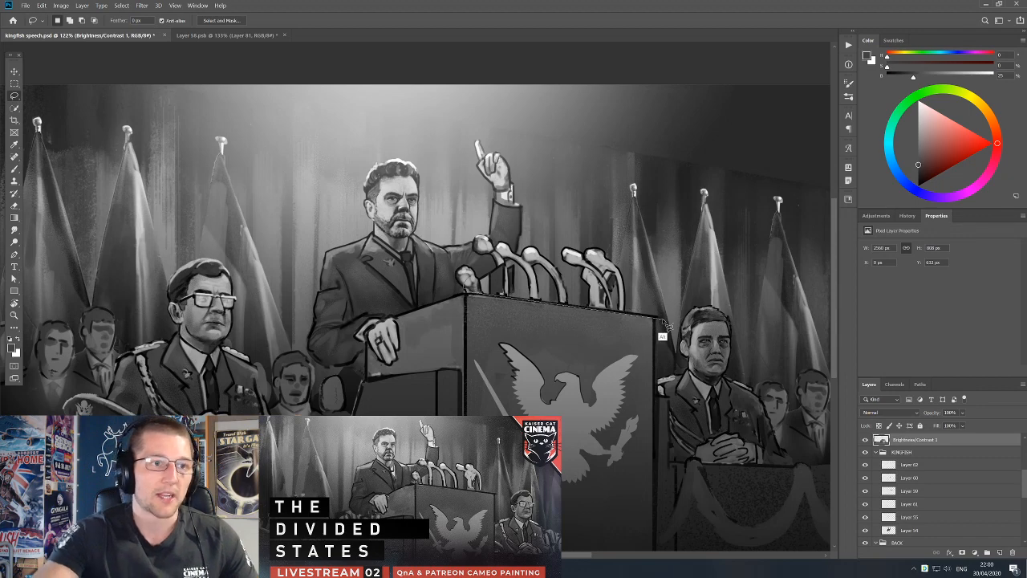
{"action": "mouse_move", "coordinate": [656, 316]}
{"action": "left_mouse_down"}
{"action": "mouse_move", "coordinate": [661, 327]}
{"action": "mouse_move", "coordinate": [640, 220]}
{"action": "mouse_move", "coordinate": [466, 292]}
{"action": "left_mouse_up"}
{"action": "key", "text": "Delete"}
{"action": "left_click", "coordinate": [685, 296]}
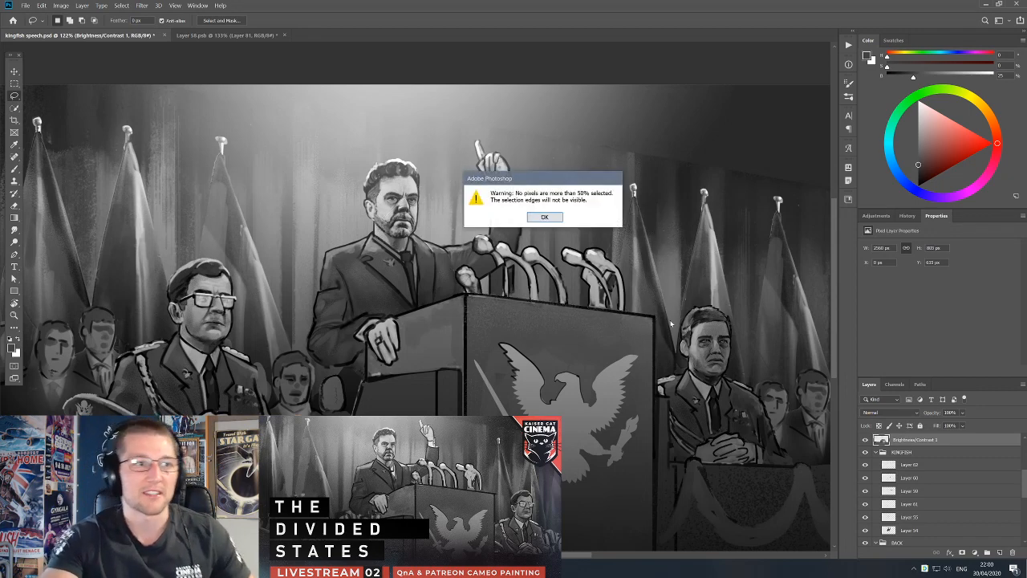
{"action": "left_click", "coordinate": [545, 217]}
Touch up the dark panel and thin stem behind the front microphones on Layer 60 with black and sampled light greys.
{"action": "key", "text": "v"}
{"action": "left_click", "coordinate": [507, 294]}
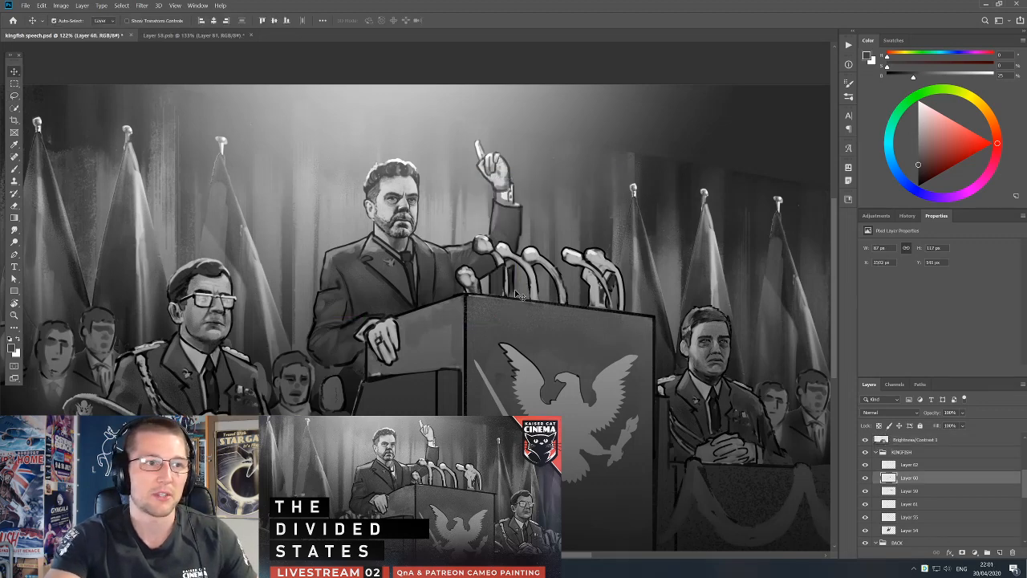
{"action": "key", "text": "b"}
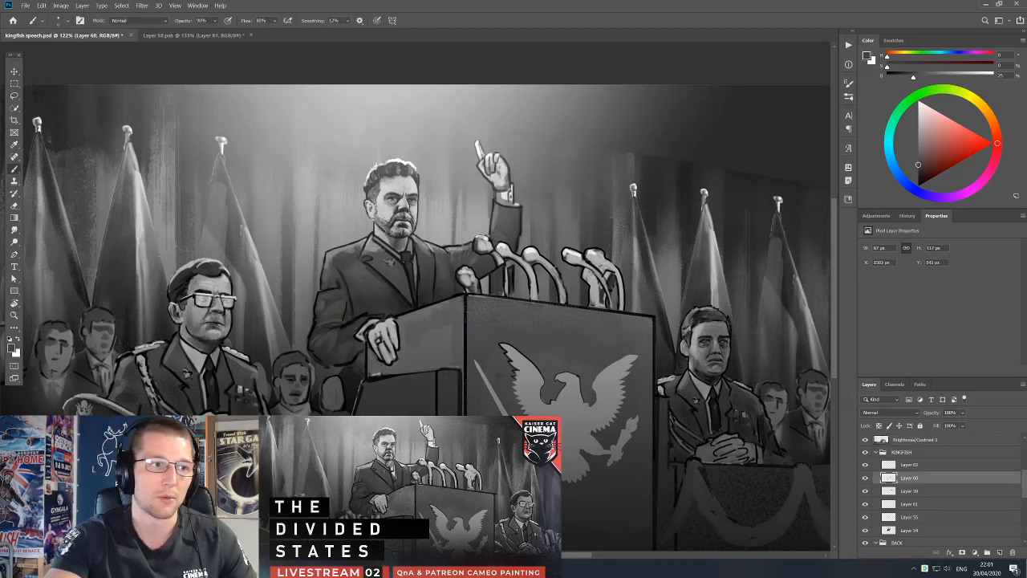
{"action": "left_click", "coordinate": [507, 291], "text": "alt"}
{"action": "key", "text": "d"}
{"action": "key", "text": "["}
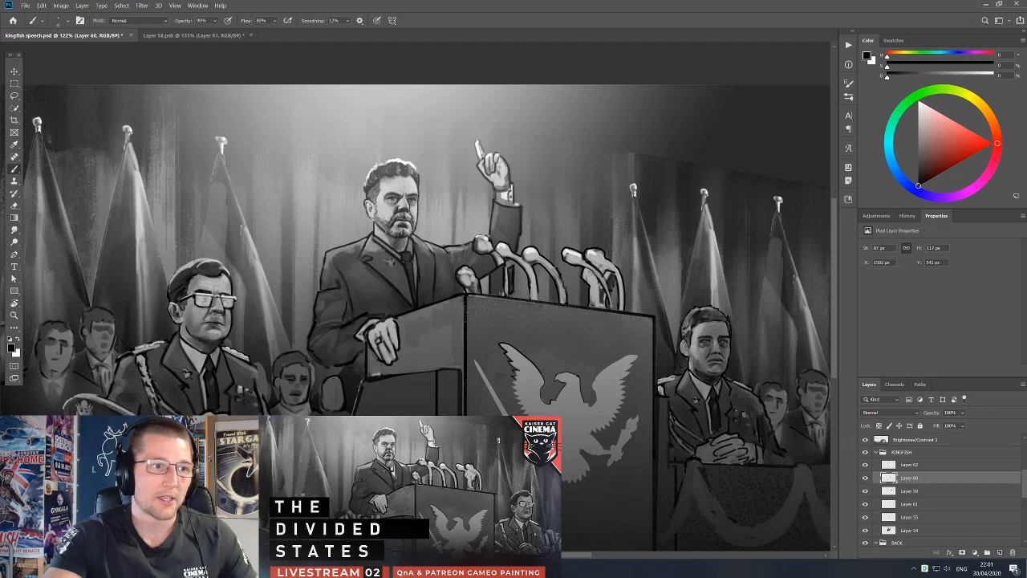
{"action": "left_click", "coordinate": [507, 297], "text": "alt"}
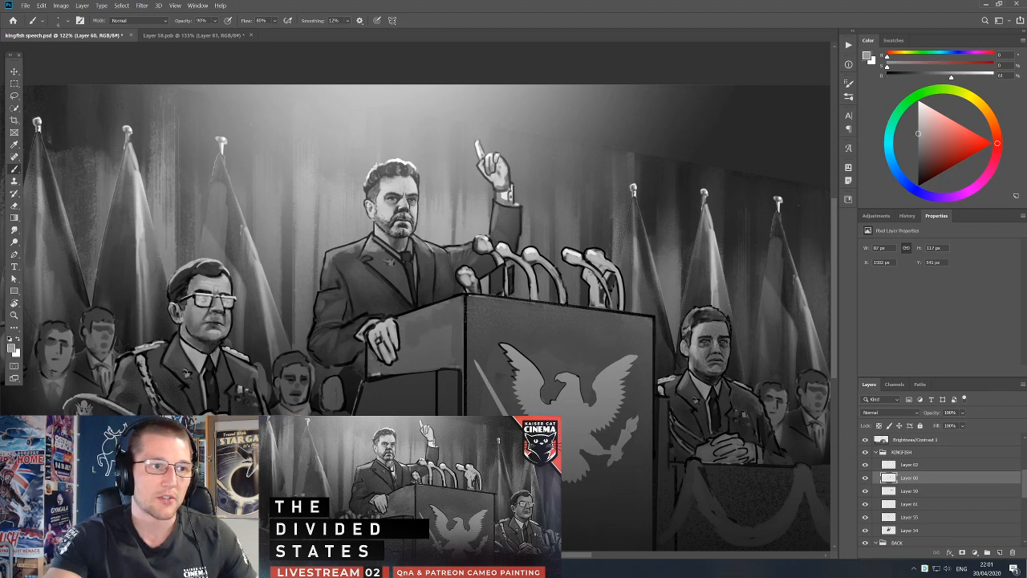
{"action": "key", "text": "d"}
{"action": "left_click", "coordinate": [504, 257], "text": "alt"}
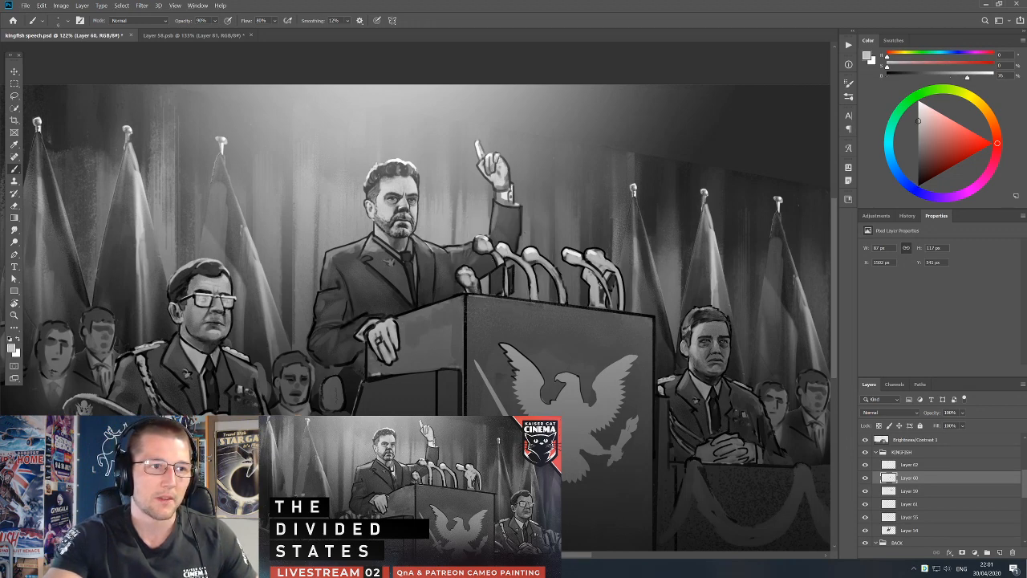
{"action": "key", "text": "d"}
{"action": "key", "text": "e"}
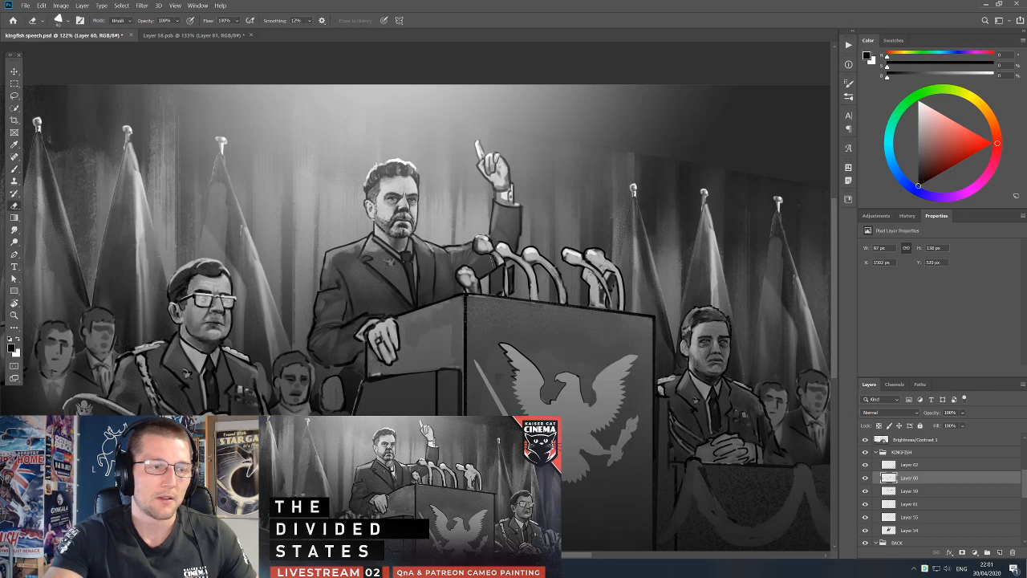
{"action": "key", "text": "b"}
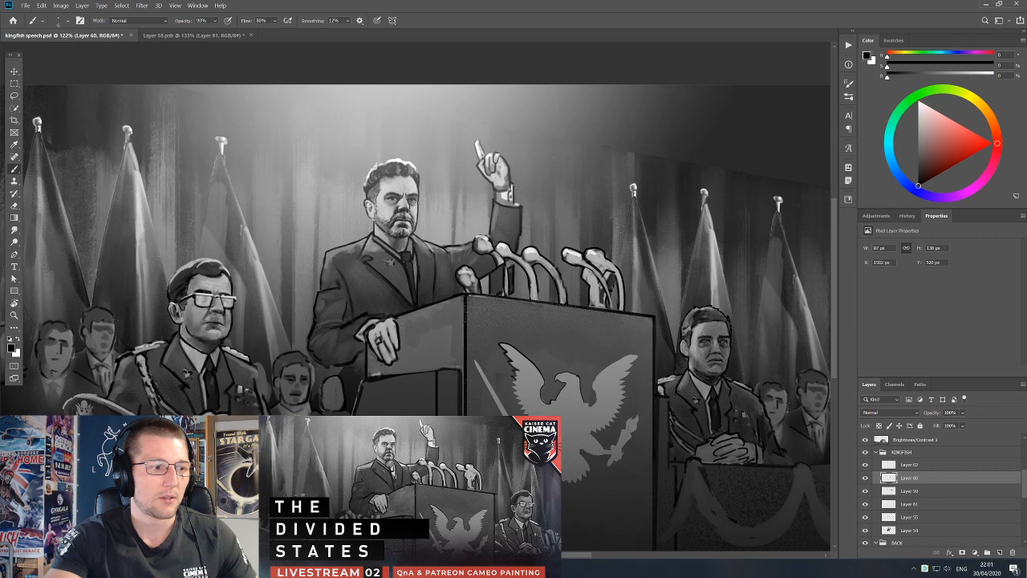
Select the microphones' Layer 59 and touch up their stems with black and a sampled light grey.
{"action": "key", "text": "v"}
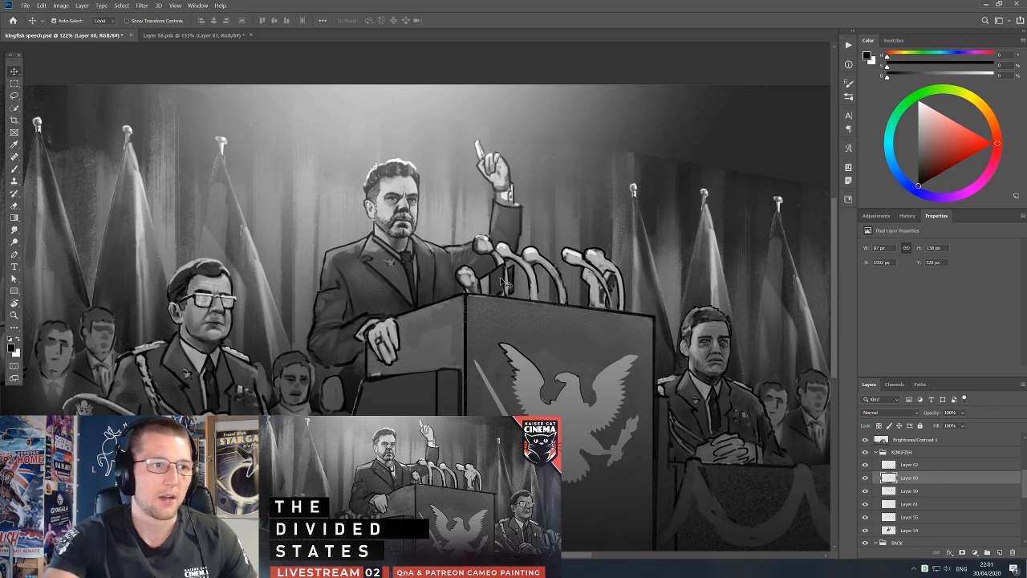
{"action": "left_click", "coordinate": [560, 279], "text": "ctrl"}
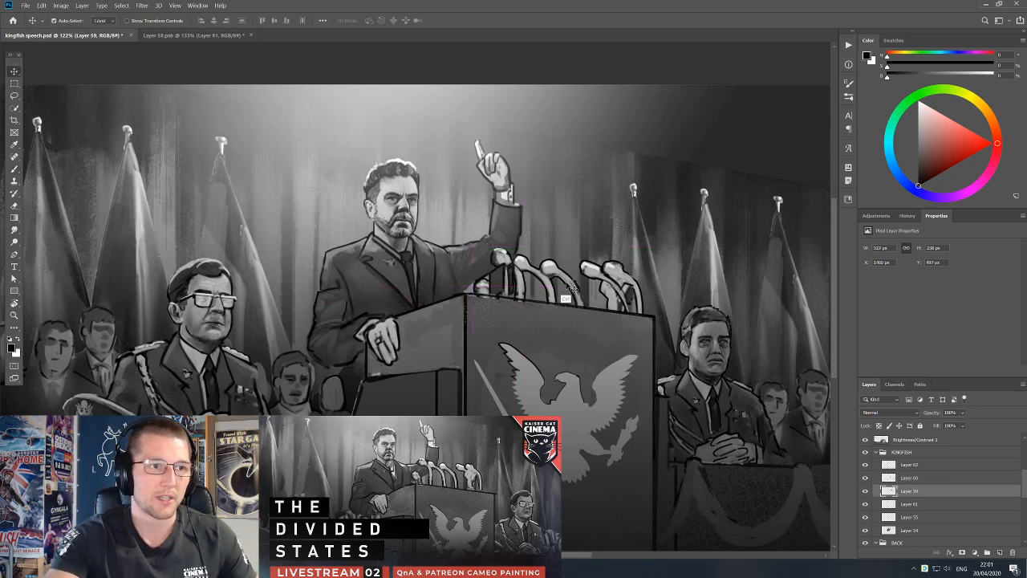
{"action": "key", "text": "b"}
{"action": "key", "text": "x"}
{"action": "key", "text": "x"}
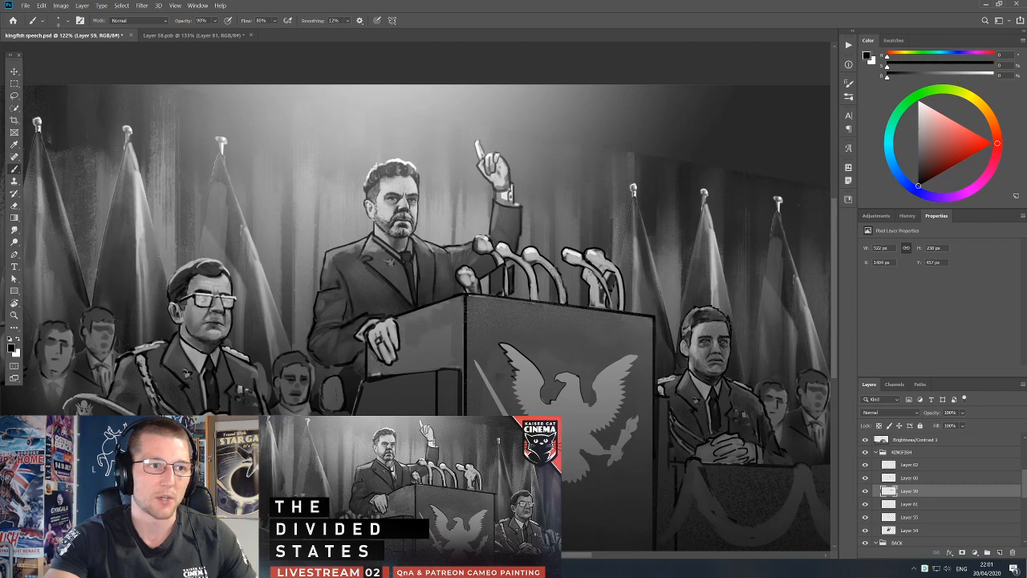
{"action": "key", "text": "x"}
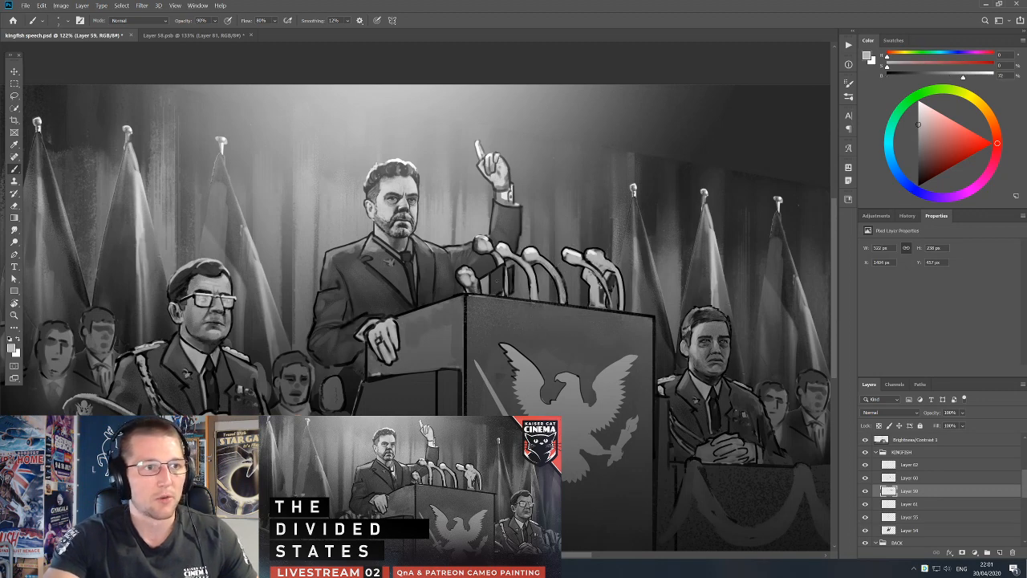
Add a new layer above Layer 60 and paint a first light grey lettering stroke on the dark microphone panel.
{"action": "key", "text": "v"}
{"action": "left_click", "coordinate": [498, 283], "text": "ctrl"}
{"action": "left_click", "coordinate": [1000, 552]}
{"action": "key", "text": "b"}
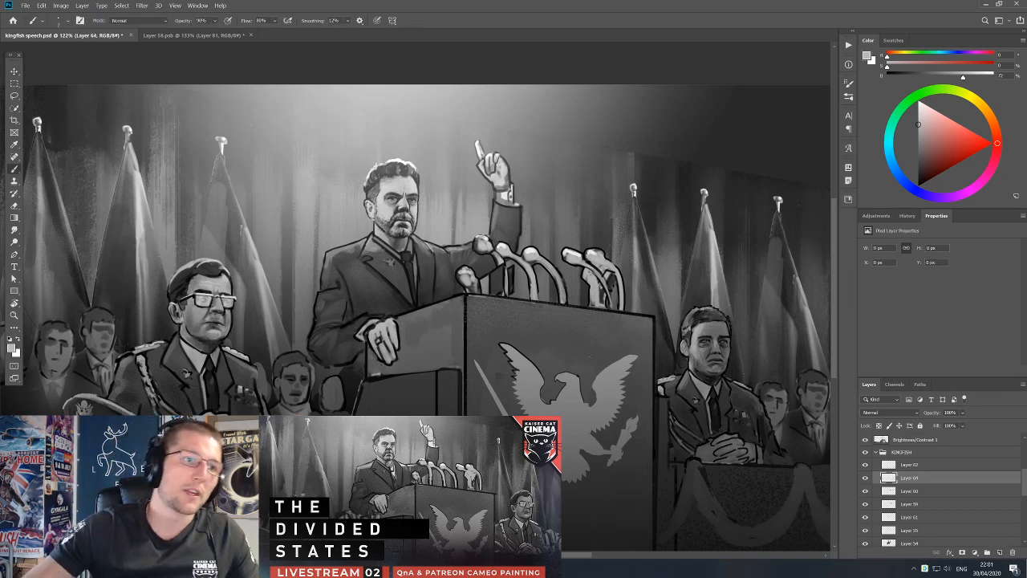
{"action": "left_click", "coordinate": [534, 365], "text": "alt"}
{"action": "left_click", "coordinate": [486, 248], "text": "alt"}
{"action": "left_click_drag", "start_coordinate": [492, 301], "coordinate": [493, 279]}
{"action": "key", "text": "e"}
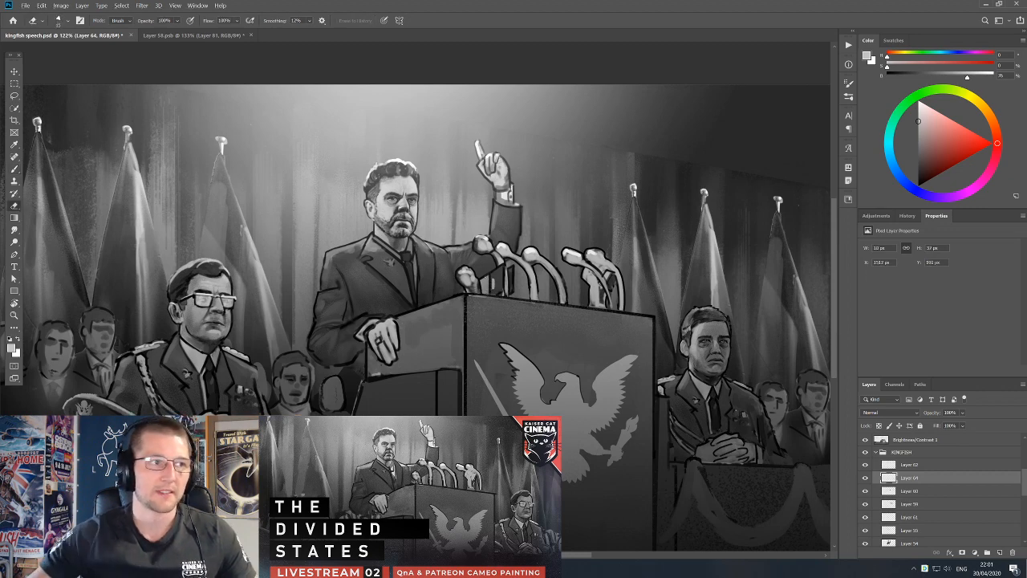
Hand-letter NBC vertically in light grey on the backdrop above the microphones on Layer 64.
{"action": "scroll", "coordinate": [491, 303], "scroll_direction": "up", "scroll_amount": 5}
{"action": "scroll", "coordinate": [506, 278], "scroll_direction": "up", "scroll_amount": 1}
{"action": "key", "text": "b"}
{"action": "mouse_move", "coordinate": [493, 282]}
{"action": "left_mouse_down"}
{"action": "mouse_move", "coordinate": [508, 308]}
{"action": "mouse_move", "coordinate": [508, 294]}
{"action": "mouse_move", "coordinate": [524, 299]}
{"action": "mouse_move", "coordinate": [512, 281]}
{"action": "mouse_move", "coordinate": [512, 294]}
{"action": "mouse_move", "coordinate": [575, 186]}
{"action": "mouse_move", "coordinate": [656, 138]}
{"action": "mouse_move", "coordinate": [593, 257]}
{"action": "left_mouse_up"}
{"action": "key", "text": "v"}
{"action": "key", "text": "b"}
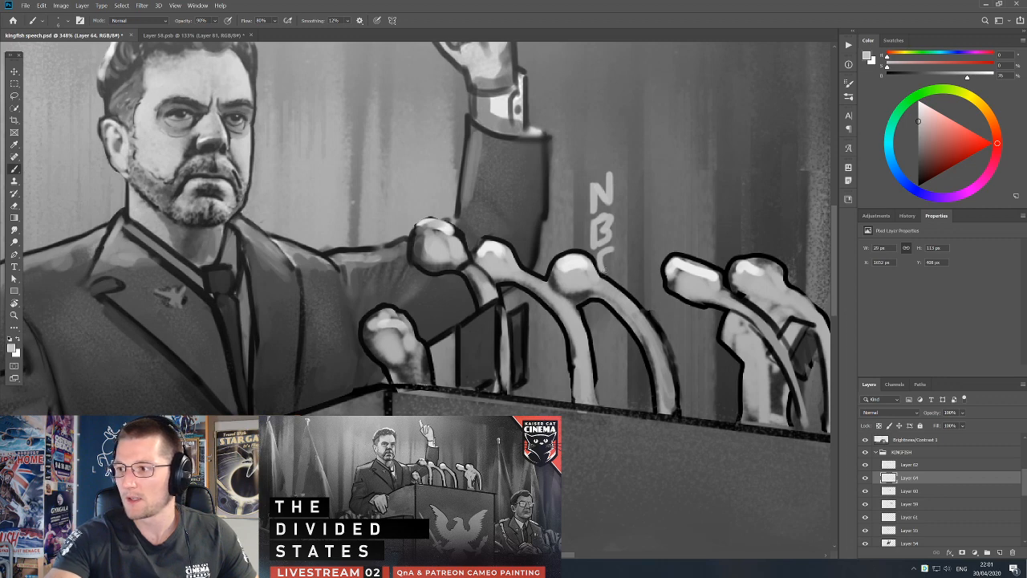
Move the NBC lettering onto the dark microphone panel and free-transform it to fit the panel's slant.
{"action": "key", "text": "e"}
{"action": "mouse_move", "coordinate": [600, 255]}
{"action": "left_mouse_down"}
{"action": "mouse_move", "coordinate": [615, 248]}
{"action": "mouse_move", "coordinate": [608, 276]}
{"action": "mouse_move", "coordinate": [477, 384]}
{"action": "mouse_move", "coordinate": [484, 374]}
{"action": "left_mouse_up"}
{"action": "key", "text": "b"}
{"action": "key", "text": "v"}
{"action": "key", "text": "ctrl+t"}
{"action": "left_click_drag", "start_coordinate": [463, 420], "coordinate": [468, 403]}
{"action": "left_click_drag", "start_coordinate": [481, 361], "coordinate": [462, 319]}
{"action": "key", "text": "Return"}
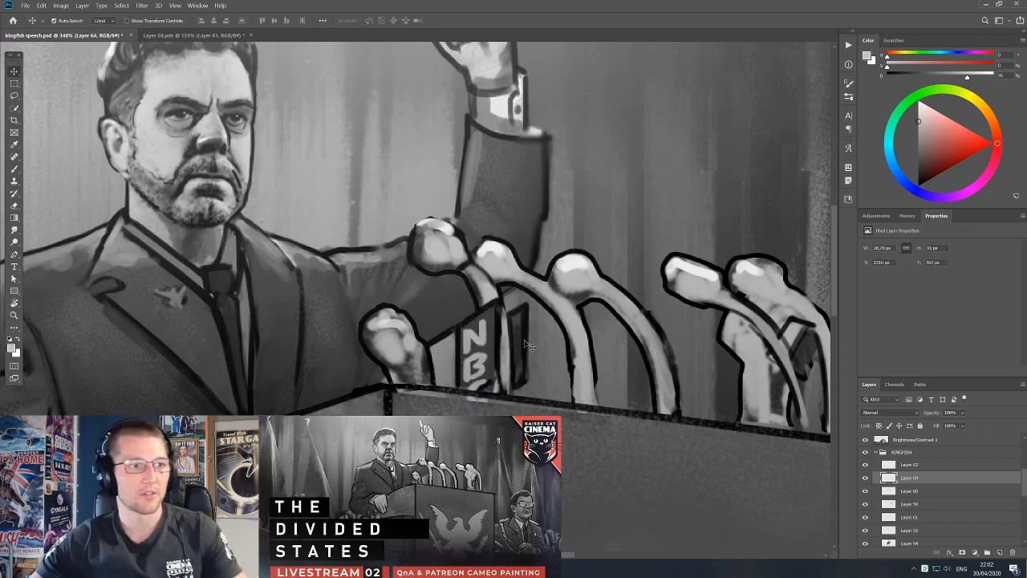
Paint dark grey around the NBC letters on the front microphone panel on Layer 60.
{"action": "scroll", "coordinate": [520, 344], "scroll_direction": "down", "scroll_amount": 2}
{"action": "left_click", "coordinate": [511, 344]}
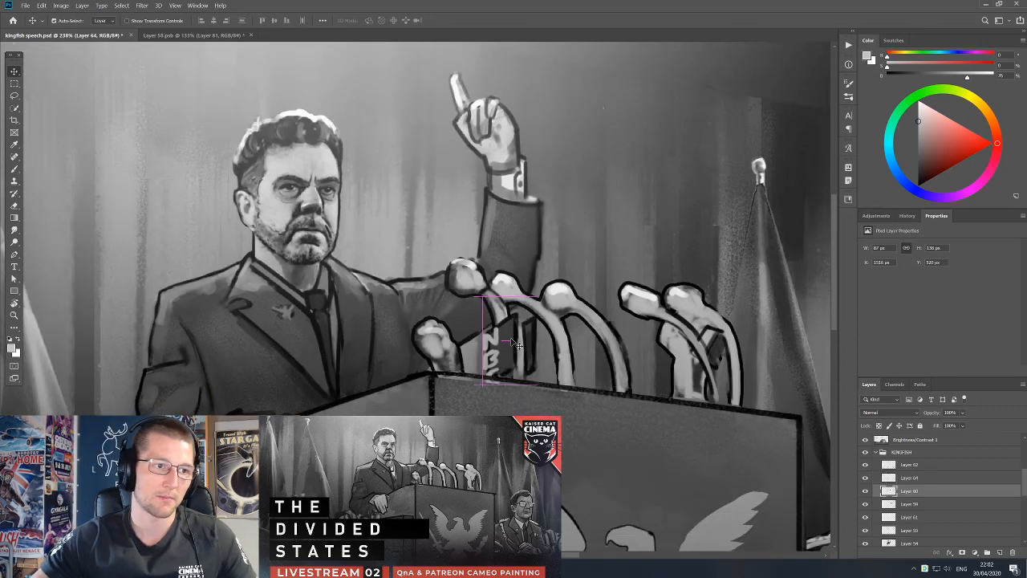
{"action": "mouse_move", "coordinate": [510, 344]}
{"action": "left_mouse_down"}
{"action": "mouse_move", "coordinate": [529, 328]}
{"action": "mouse_move", "coordinate": [509, 343]}
{"action": "left_mouse_up"}
{"action": "key", "text": "b"}
{"action": "left_click", "coordinate": [503, 335], "text": "alt"}
{"action": "left_click_drag", "start_coordinate": [502, 356], "coordinate": [505, 381]}
{"action": "left_click", "coordinate": [505, 358], "text": "alt"}
Fill out the narrow panel side behind the NBC microphone stem on Layer 60 with sampled dark greys.
{"action": "left_click", "coordinate": [521, 353], "text": "alt"}
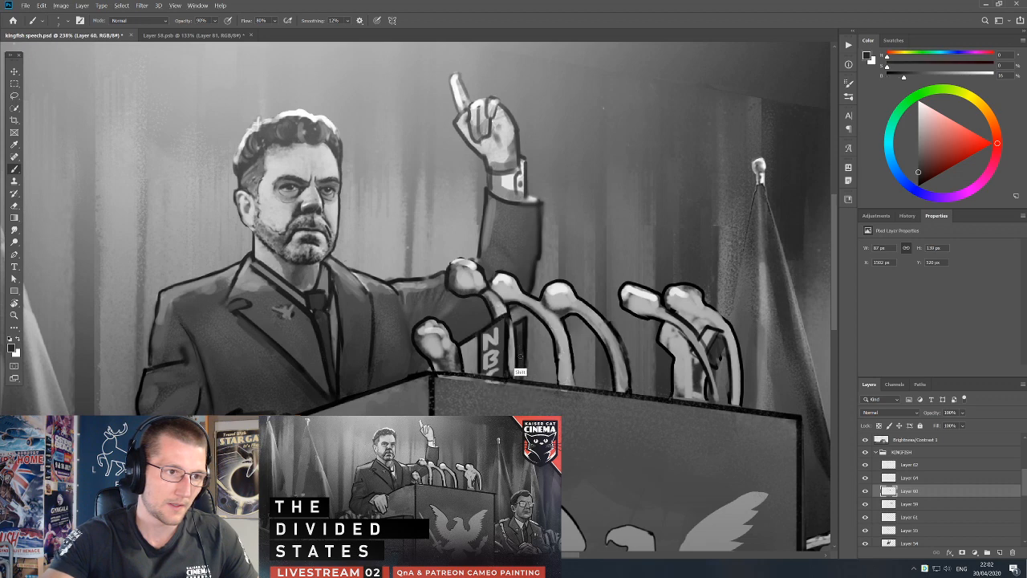
{"action": "left_click", "coordinate": [525, 360], "text": "alt"}
{"action": "left_click_drag", "start_coordinate": [526, 351], "coordinate": [525, 377]}
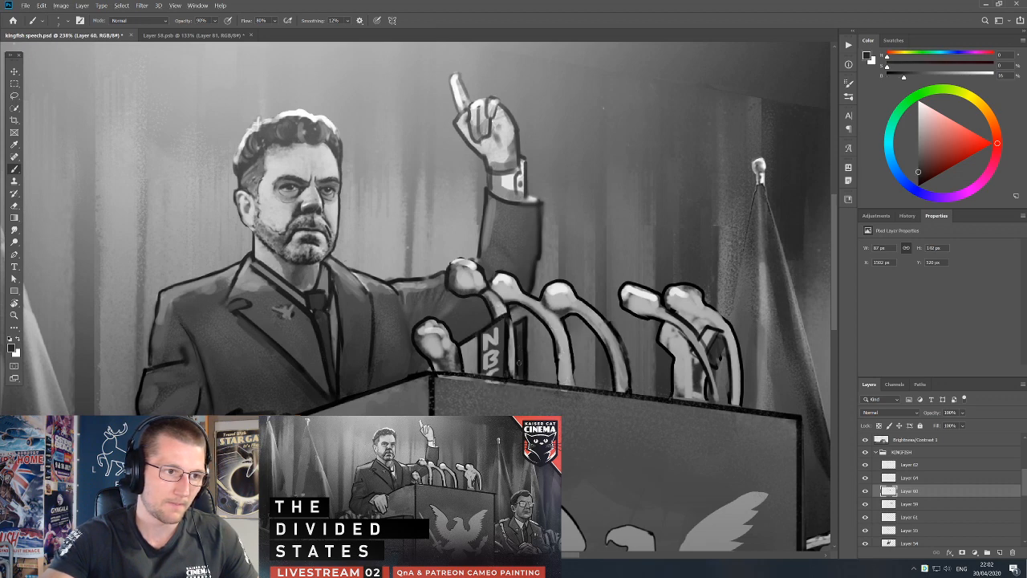
{"action": "left_click", "coordinate": [522, 353], "text": "alt"}
{"action": "left_click", "coordinate": [503, 324], "text": "alt"}
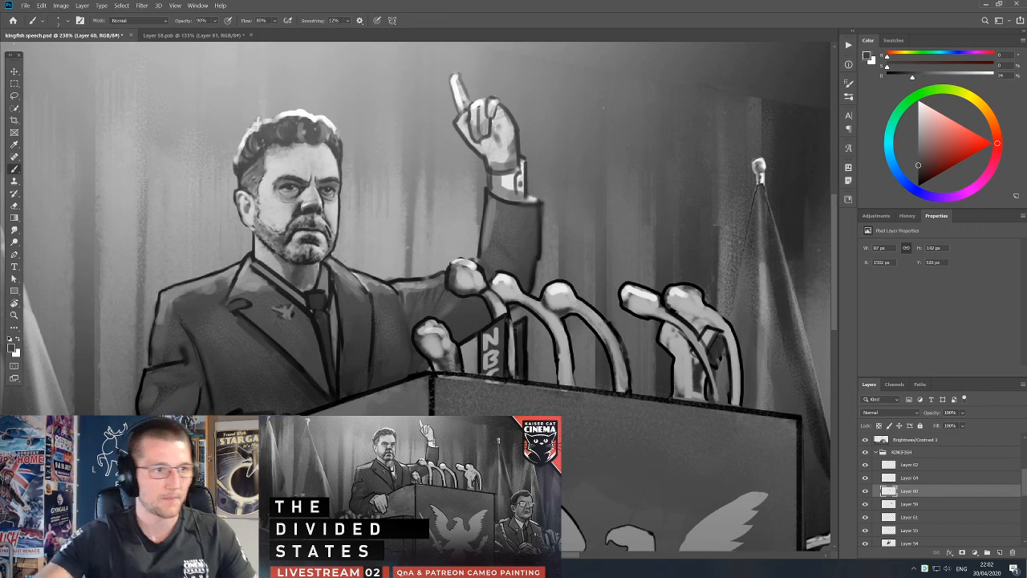
Repaint the tops and edges of the two microphone heads nearest the speaker on Layer 59 with sampled greys and black.
{"action": "left_click_drag", "start_coordinate": [552, 362], "coordinate": [525, 342]}
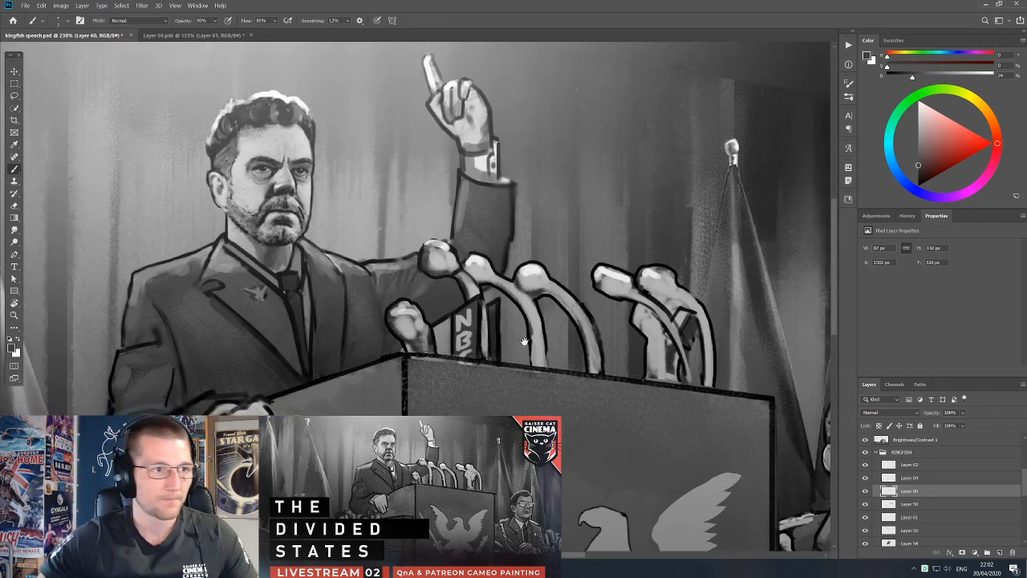
{"action": "left_click", "coordinate": [495, 270], "text": "ctrl"}
{"action": "key", "text": "d"}
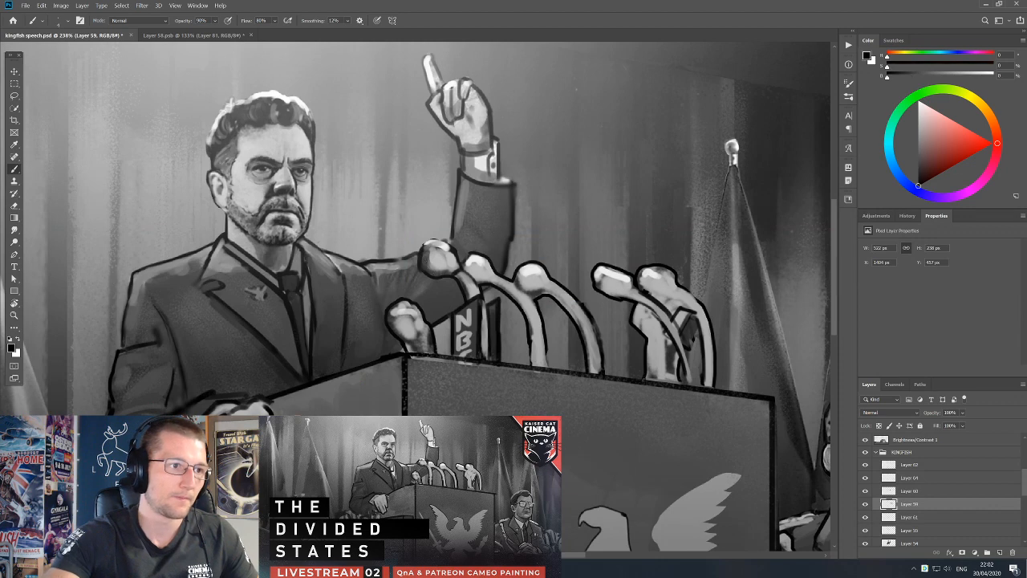
{"action": "left_click", "coordinate": [435, 256], "text": "alt"}
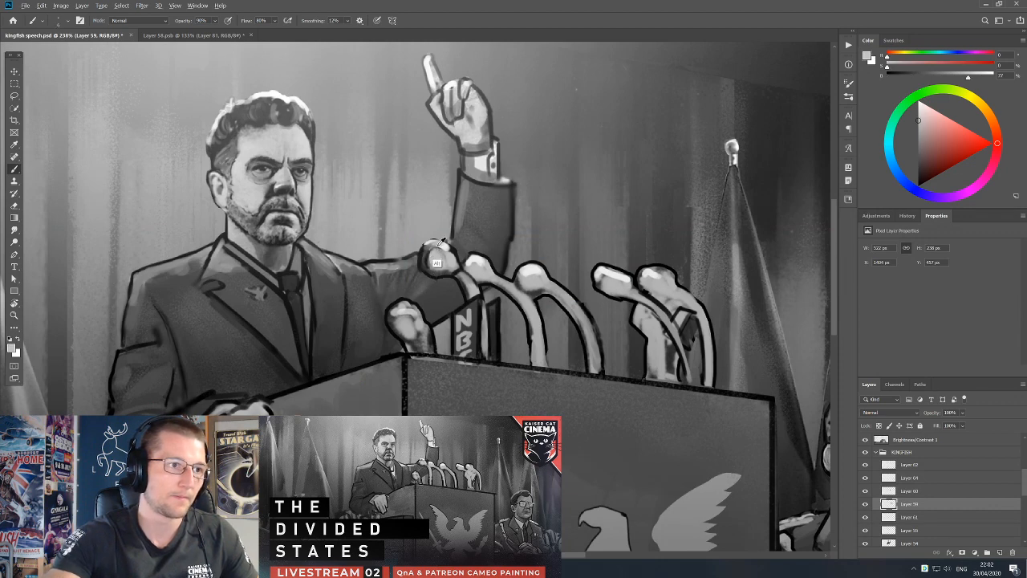
{"action": "left_click_drag", "start_coordinate": [422, 247], "coordinate": [447, 245]}
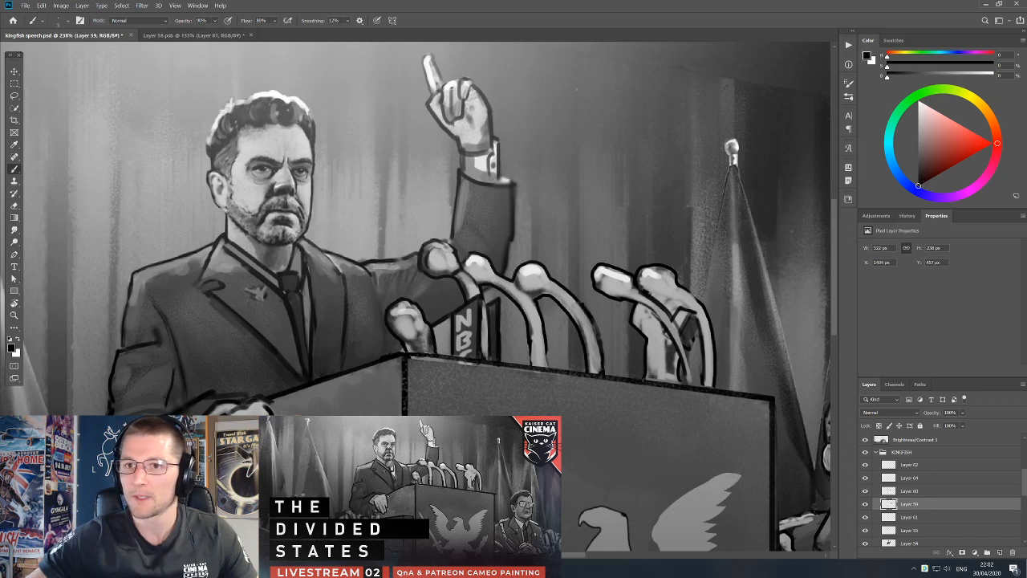
{"action": "left_click", "coordinate": [401, 324], "text": "alt"}
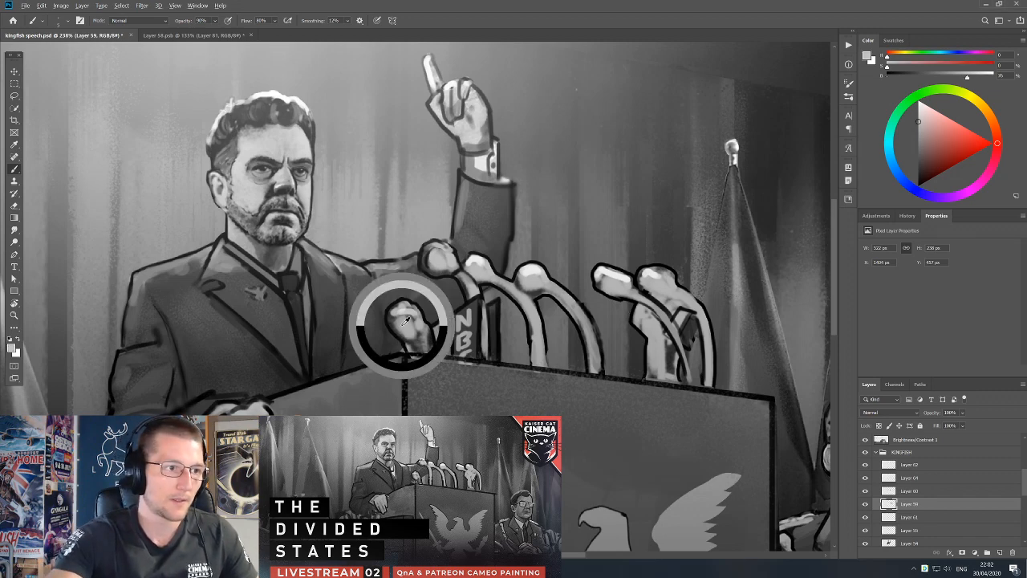
{"action": "left_click", "coordinate": [389, 321], "text": "alt"}
{"action": "key", "text": "e"}
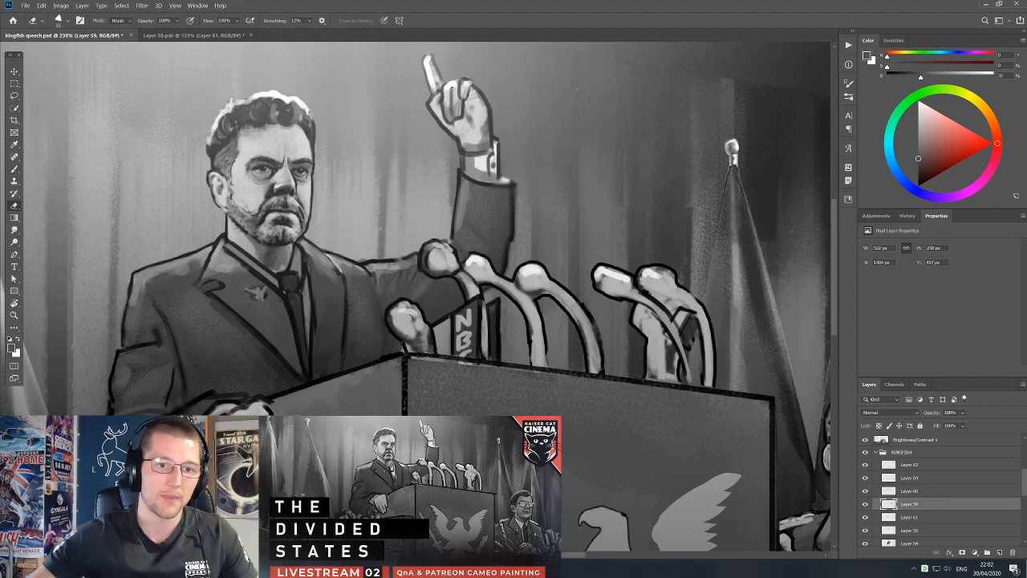
Search the system for "disc" and launch Discord.
{"action": "key", "text": "super"}
{"action": "type", "text": "disc"}
{"action": "key", "text": "Return"}
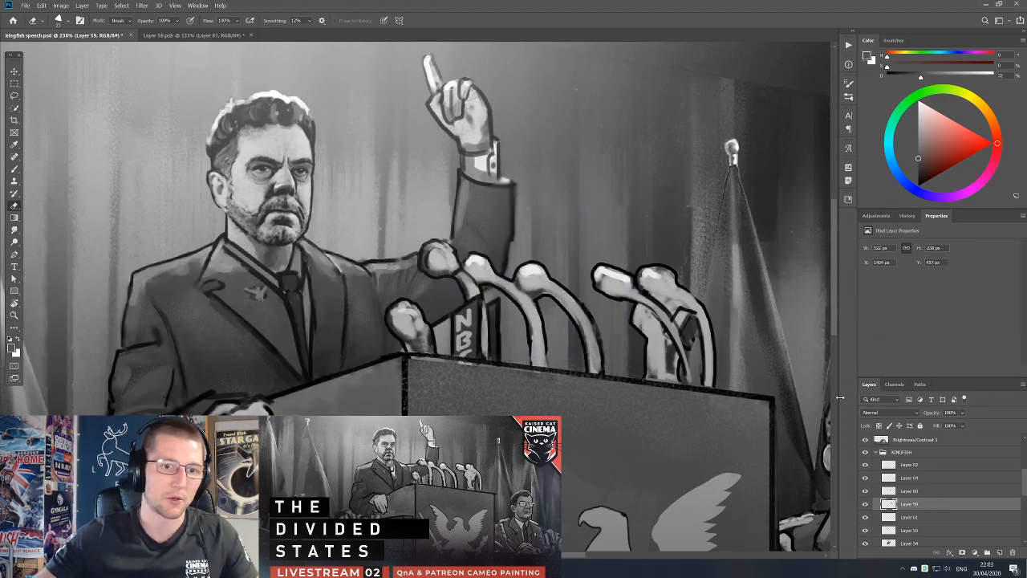
Select all the painted layers in the KINGFISH group down to Layer 54 and merge them into one layer.
{"action": "left_click", "coordinate": [932, 466]}
{"action": "scroll", "coordinate": [928, 505], "scroll_direction": "down", "scroll_amount": 1}
{"action": "left_click", "coordinate": [908, 505], "text": "shift"}
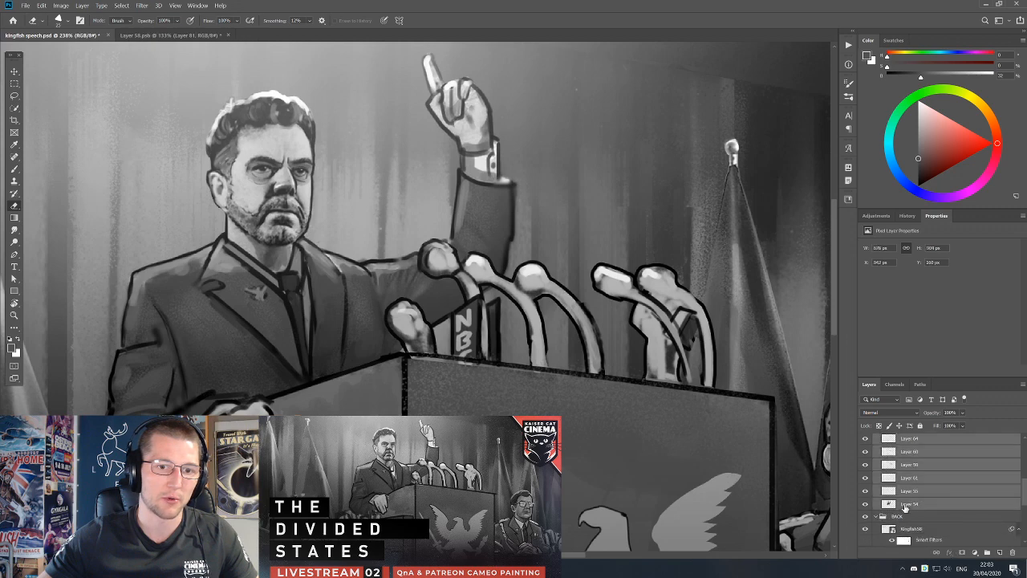
{"action": "key", "text": "ctrl+e"}
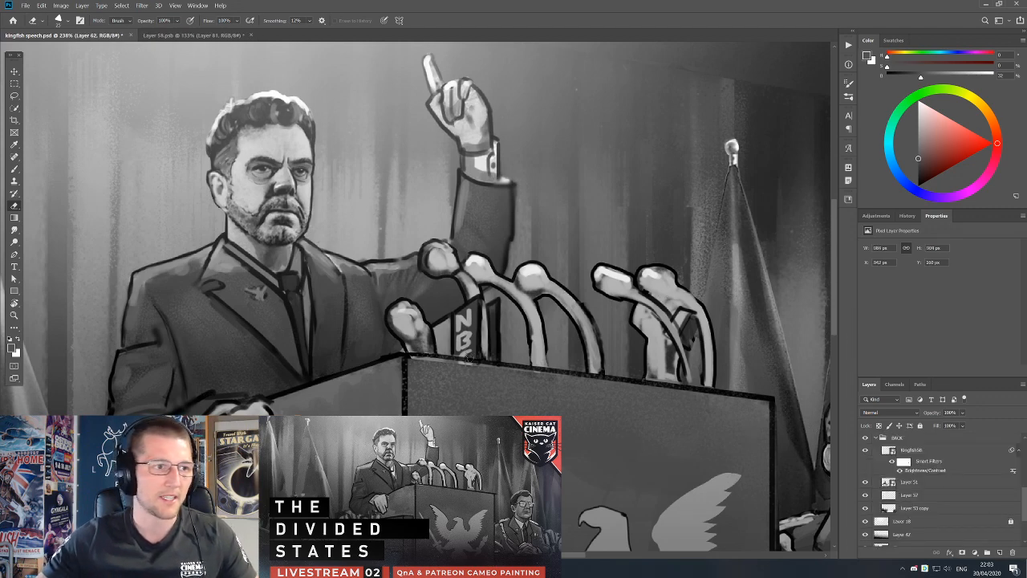
{"action": "left_click", "coordinate": [25, 5]}
{"action": "key", "text": "Escape"}
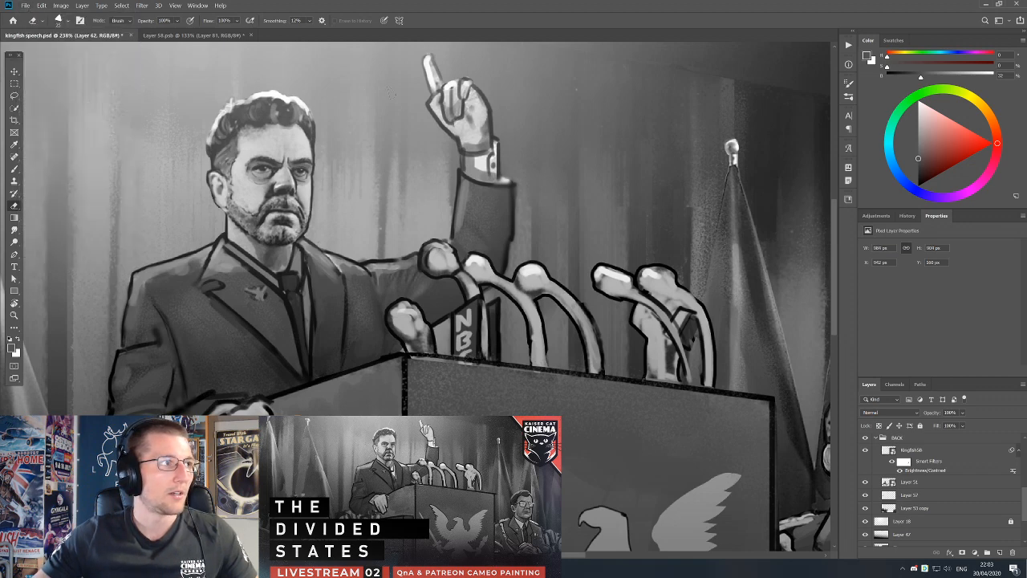
Open the recent file armed group barricades.psd.
{"action": "left_click", "coordinate": [13, 21]}
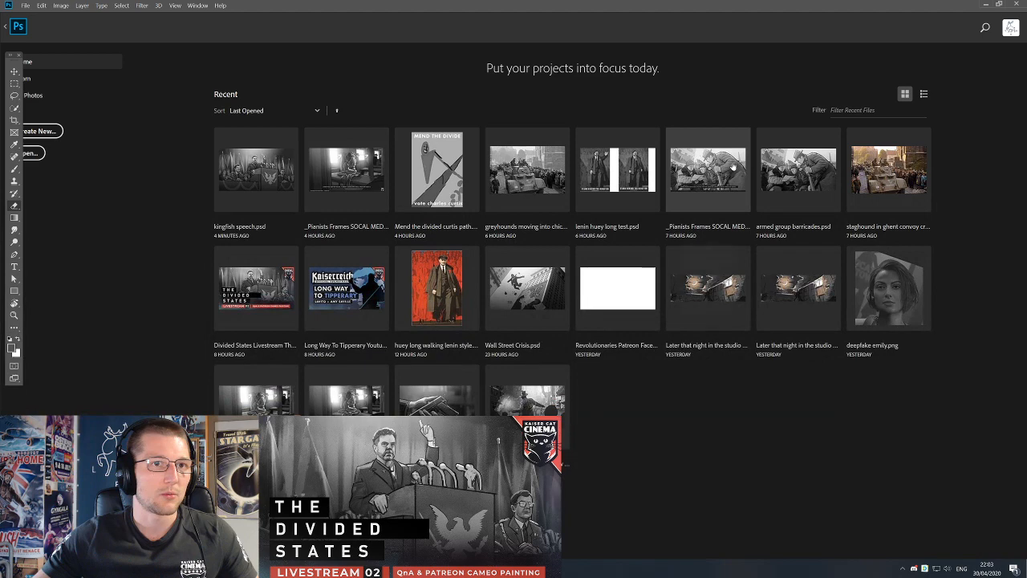
{"action": "left_click", "coordinate": [792, 171]}
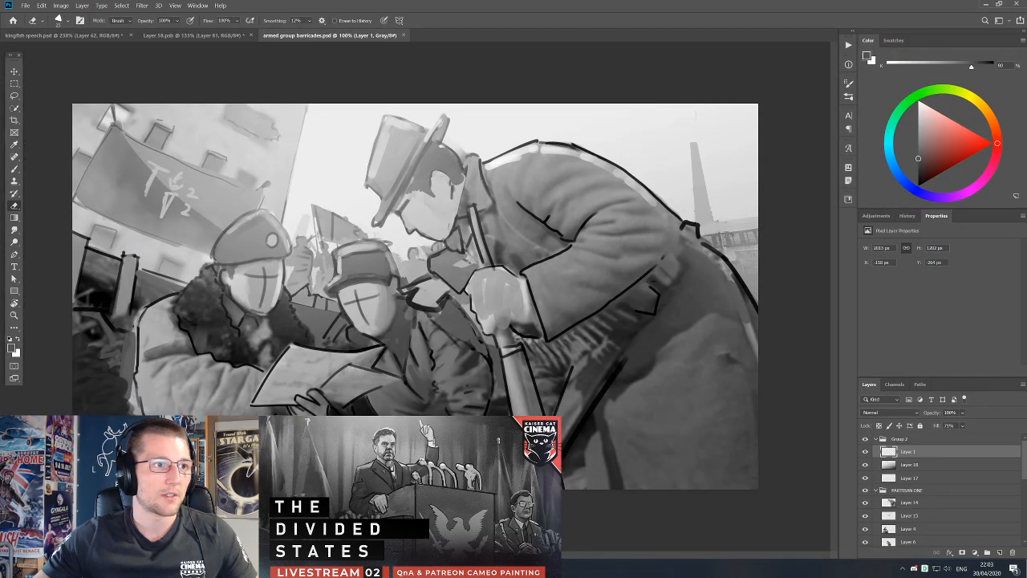
{"action": "left_click", "coordinate": [999, 552]}
{"action": "key", "text": "b"}
{"action": "mouse_move", "coordinate": [329, 180]}
{"action": "left_mouse_down"}
{"action": "mouse_move", "coordinate": [438, 119]}
{"action": "mouse_move", "coordinate": [470, 154]}
{"action": "left_mouse_up"}
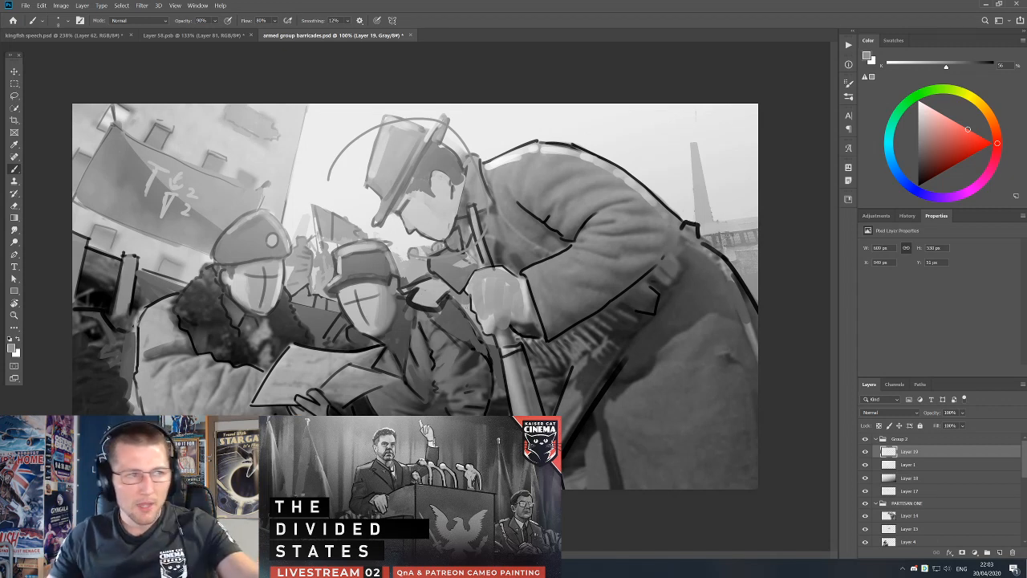
{"action": "key", "text": "Delete"}
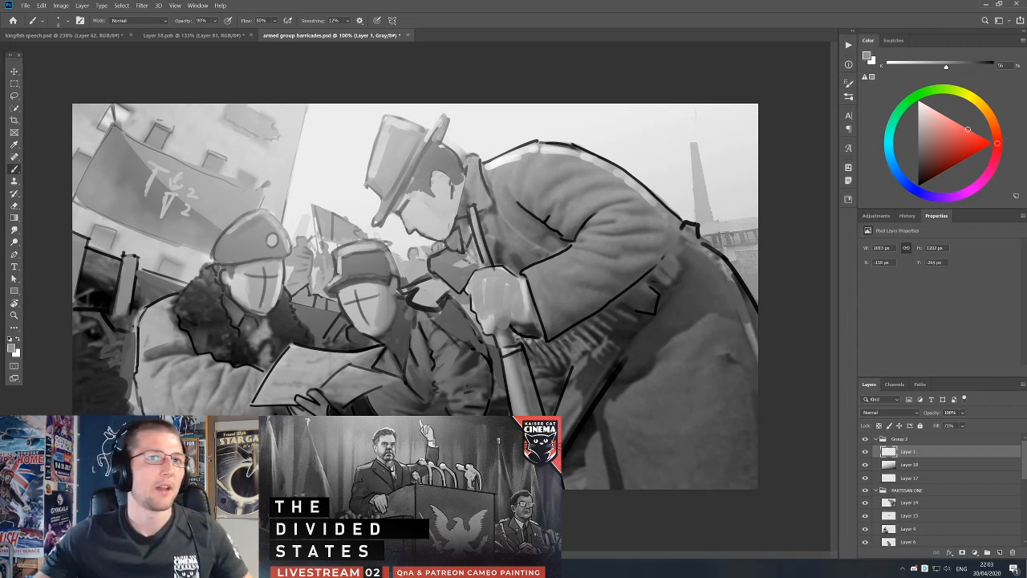
Convert the image to RGB Color without flattening and circle the wall banner in red on a new layer.
{"action": "left_click", "coordinate": [955, 442]}
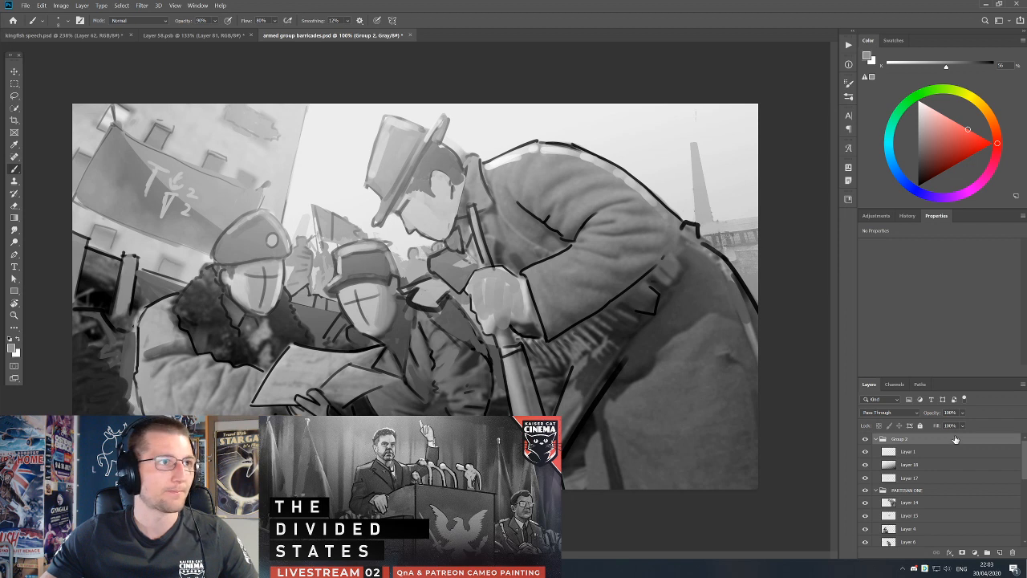
{"action": "left_click", "coordinate": [61, 5]}
{"action": "mouse_move", "coordinate": [81, 14]}
{"action": "left_click", "coordinate": [168, 49]}
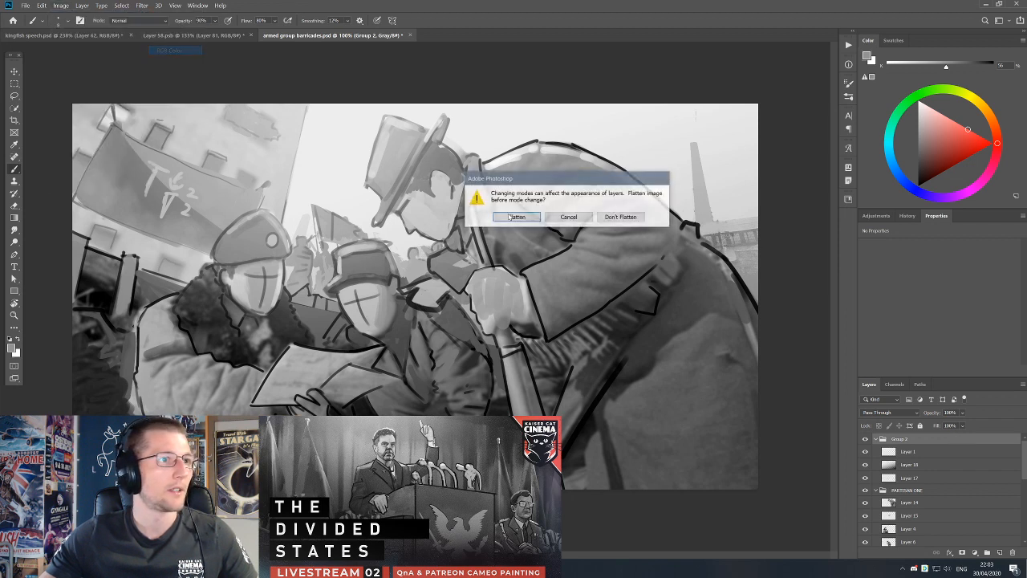
{"action": "left_click", "coordinate": [613, 219]}
{"action": "left_click", "coordinate": [621, 219]}
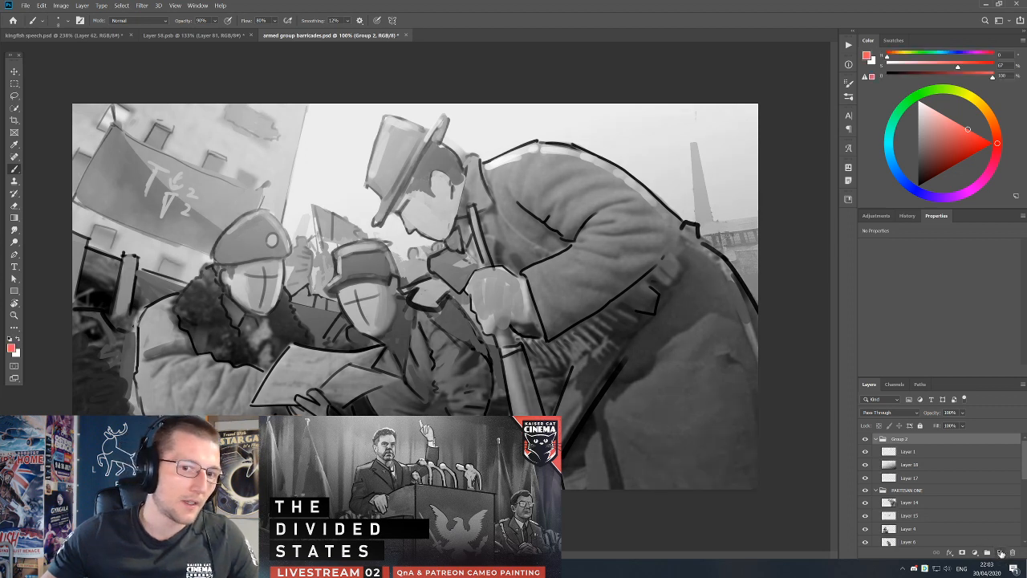
{"action": "left_click", "coordinate": [1001, 553]}
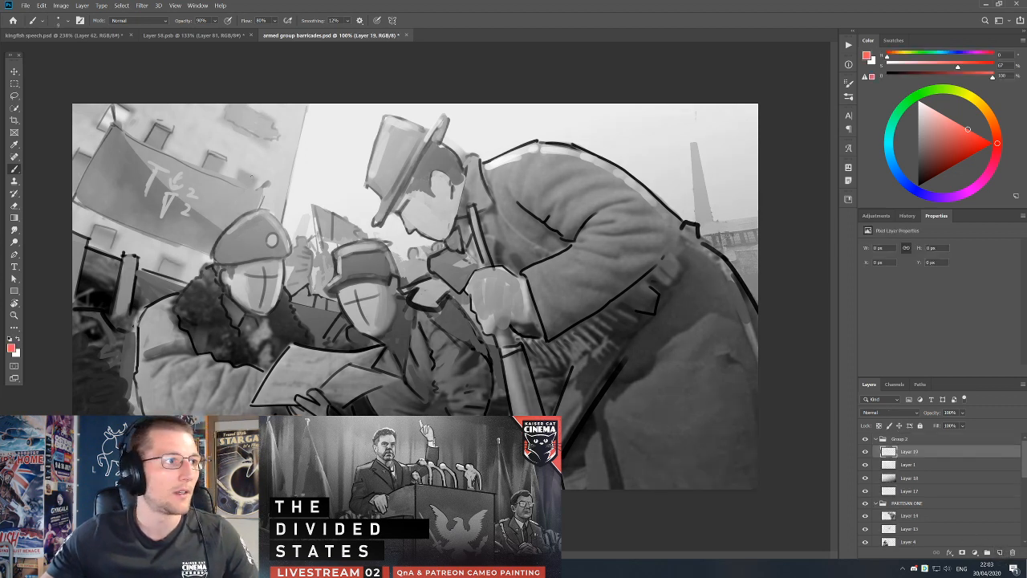
{"action": "left_click_drag", "start_coordinate": [105, 123], "coordinate": [103, 255]}
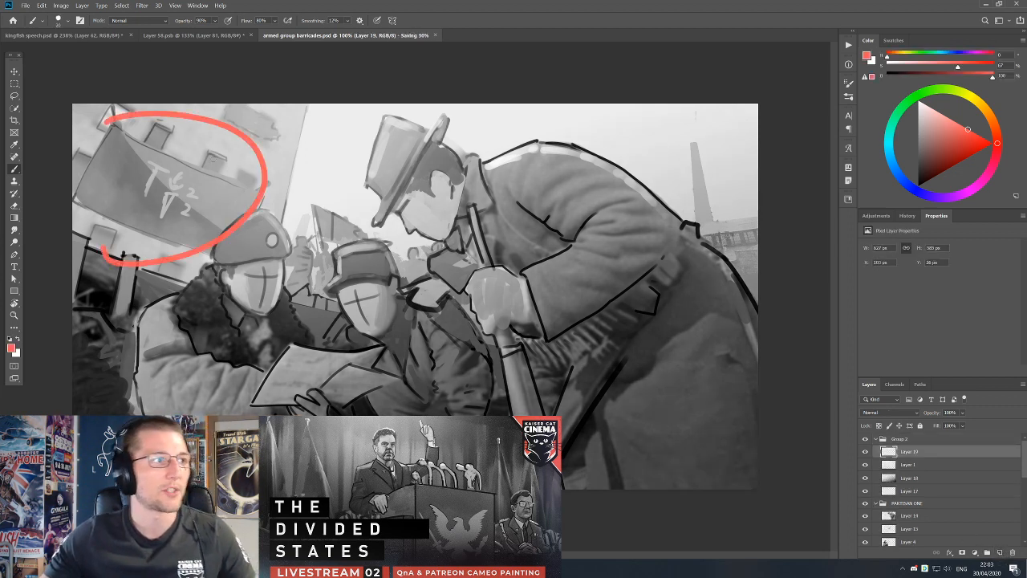
Return to kingfish speech.psd and touch up the raised arm's cuff and sleeve edge on Layer 62 with black and sampled greys.
{"action": "left_click", "coordinate": [172, 35]}
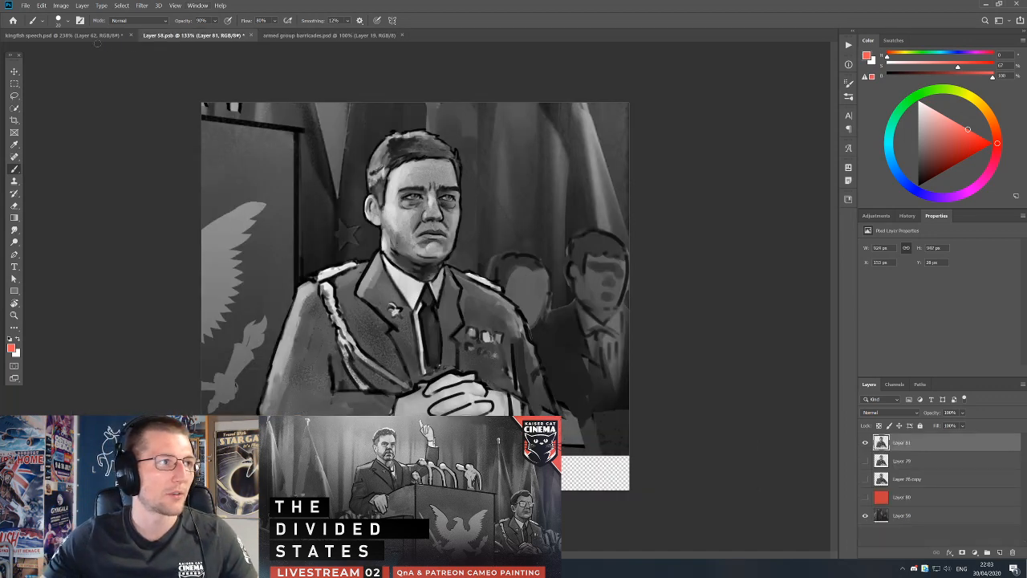
{"action": "left_click", "coordinate": [95, 37]}
{"action": "key", "text": "v"}
{"action": "key", "text": "ctrl+z"}
{"action": "mouse_move", "coordinate": [477, 217]}
{"action": "left_mouse_down"}
{"action": "mouse_move", "coordinate": [531, 222]}
{"action": "mouse_move", "coordinate": [548, 276]}
{"action": "left_mouse_up"}
{"action": "key", "text": "b"}
{"action": "key", "text": "d"}
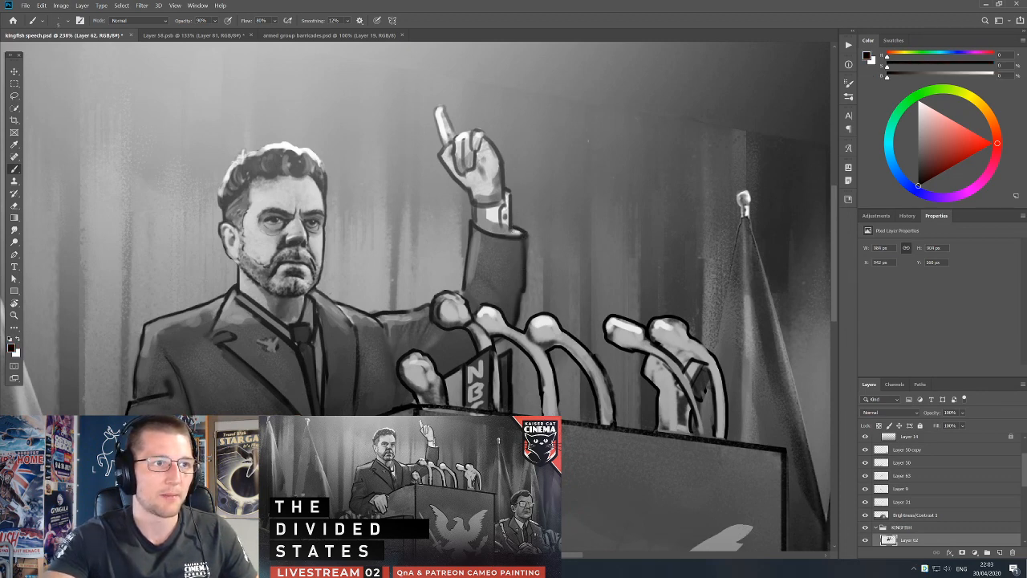
{"action": "left_click", "coordinate": [494, 213], "text": "alt"}
{"action": "left_click", "coordinate": [506, 228], "text": "alt"}
{"action": "key", "text": "d"}
{"action": "left_click", "coordinate": [516, 231], "text": "alt"}
{"action": "left_click", "coordinate": [476, 236], "text": "alt"}
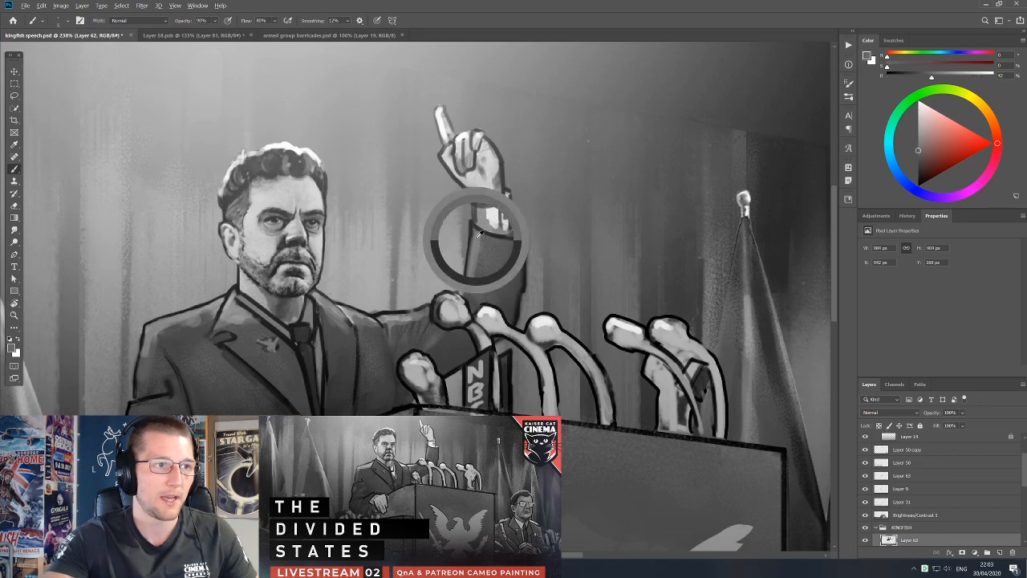
{"action": "key", "text": "d"}
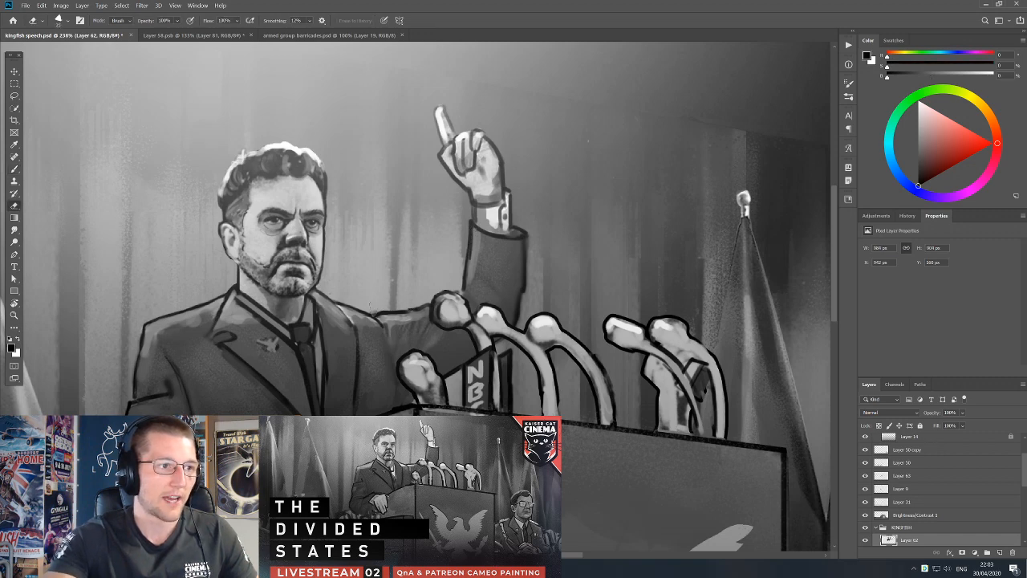
Retouch the speaker's jacket beside the tie on Layer 62 with a smaller brush and sampled greys.
{"action": "key", "text": "b"}
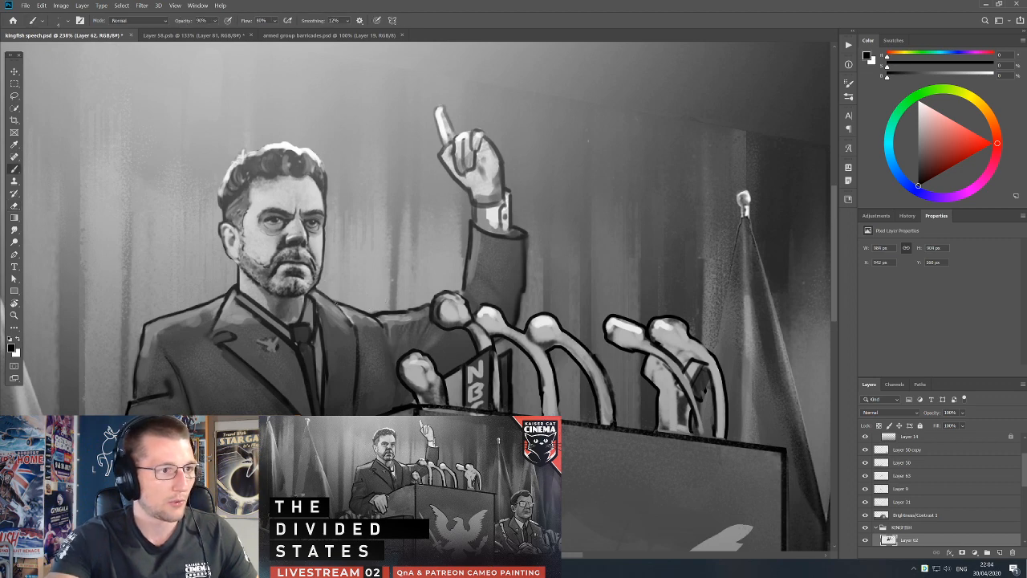
{"action": "left_click", "coordinate": [345, 358], "text": "alt"}
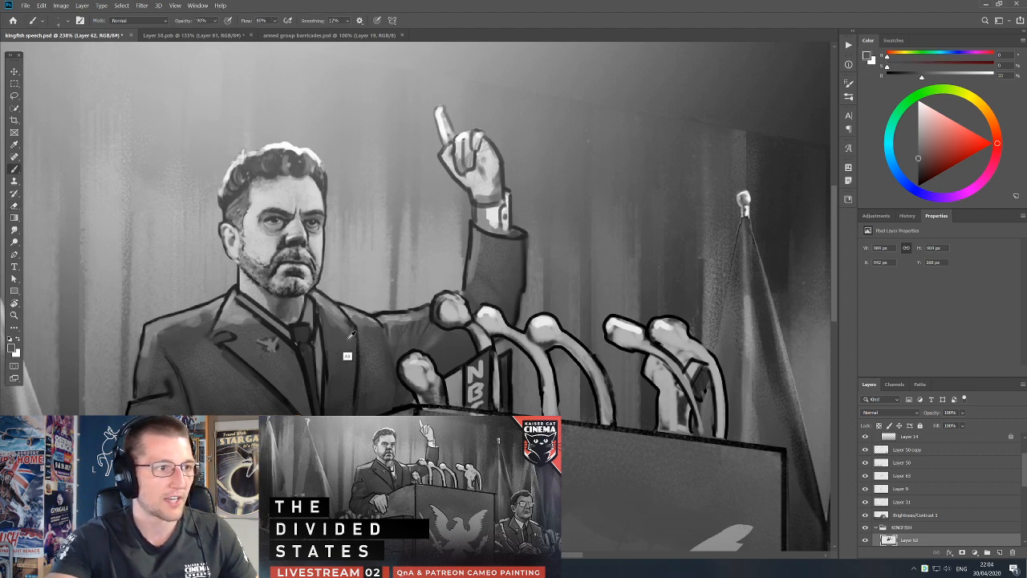
{"action": "left_click", "coordinate": [328, 326], "text": "alt"}
{"action": "key", "text": "bracketleft"}
{"action": "key", "text": "bracketleft"}
{"action": "left_click", "coordinate": [313, 310], "text": "alt"}
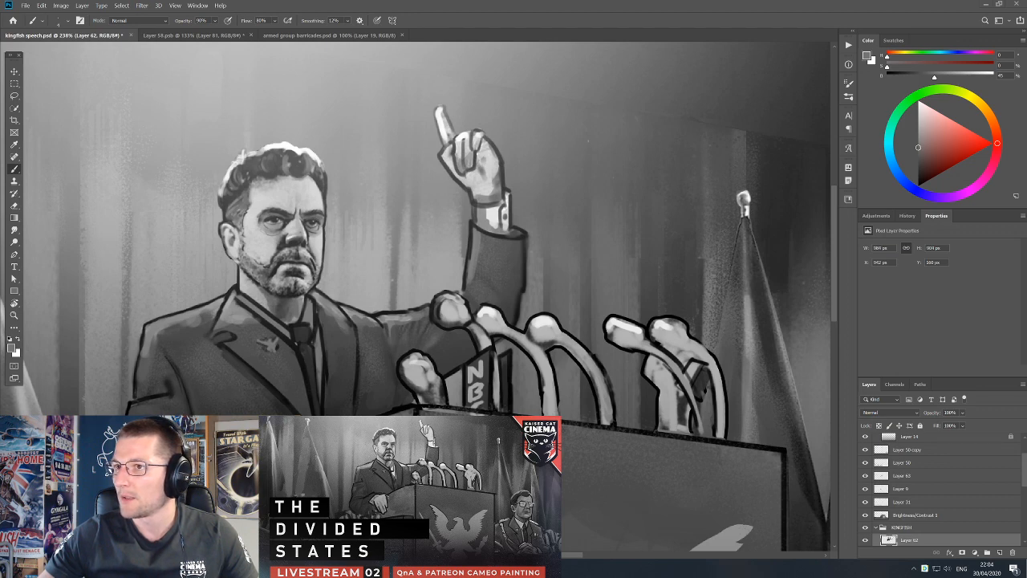
Bring the Flagmaker browser window over the painting and enlarge it to show the flag canvas.
{"action": "left_click_drag", "start_coordinate": [1026, 80], "coordinate": [382, 66]}
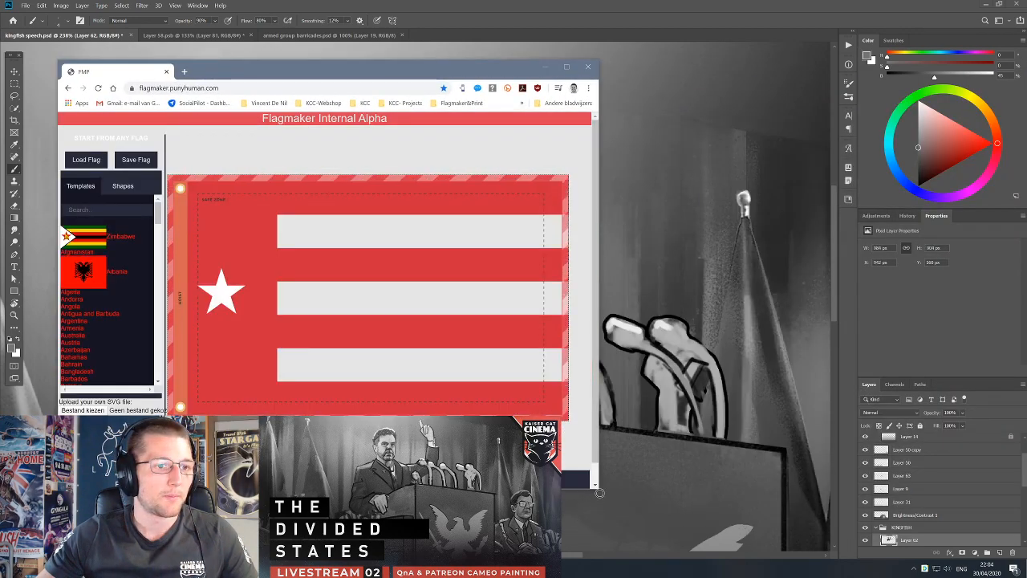
{"action": "left_click_drag", "start_coordinate": [597, 488], "coordinate": [734, 509]}
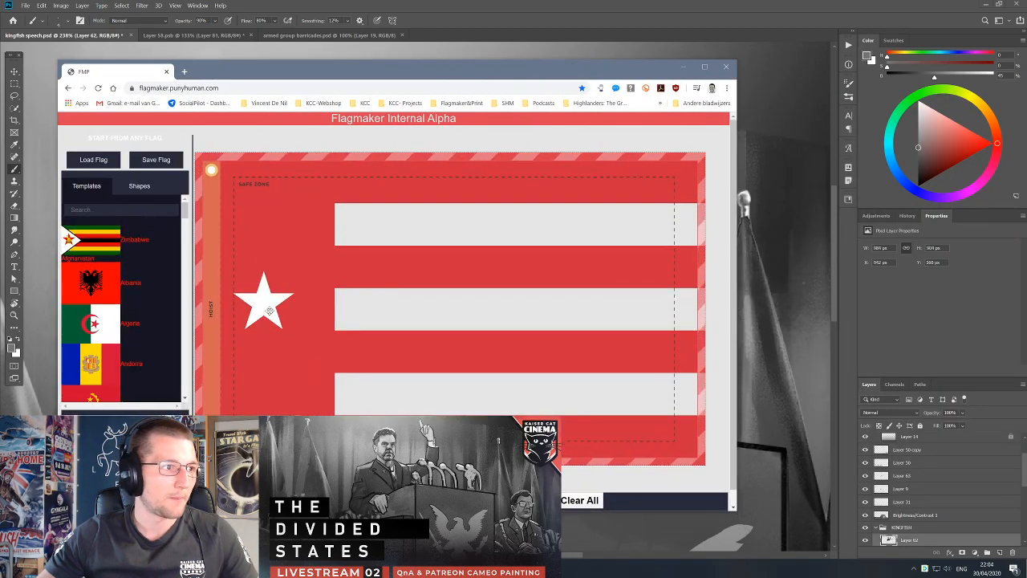
Move the flag's white star up into the upper hoist corner.
{"action": "left_click", "coordinate": [270, 311]}
{"action": "left_click_drag", "start_coordinate": [270, 311], "coordinate": [277, 240]}
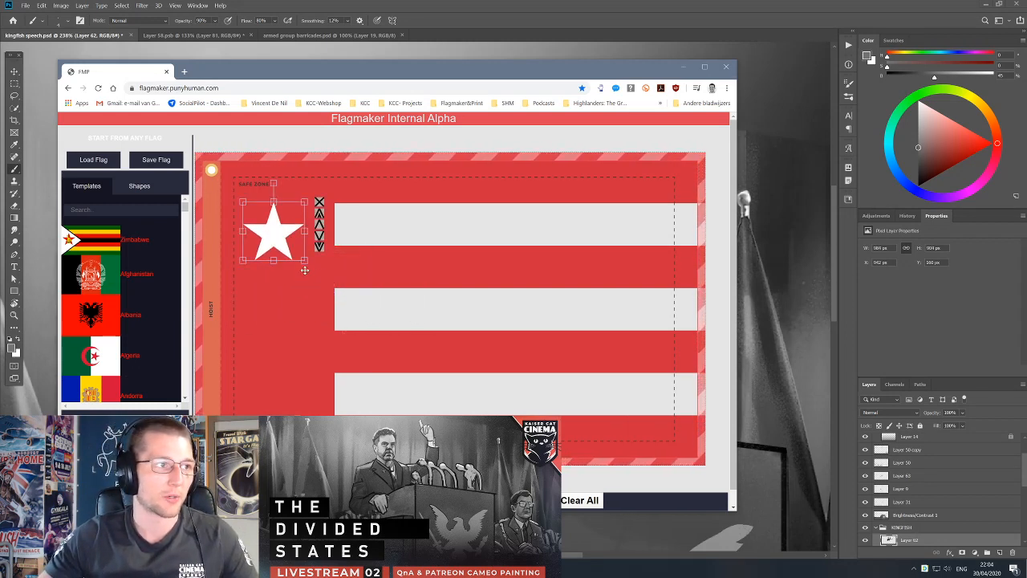
{"action": "left_click", "coordinate": [282, 247]}
Widen the red hoist panel toward the stripes and shift a red stripe over the middle of the flag.
{"action": "left_click", "coordinate": [285, 271]}
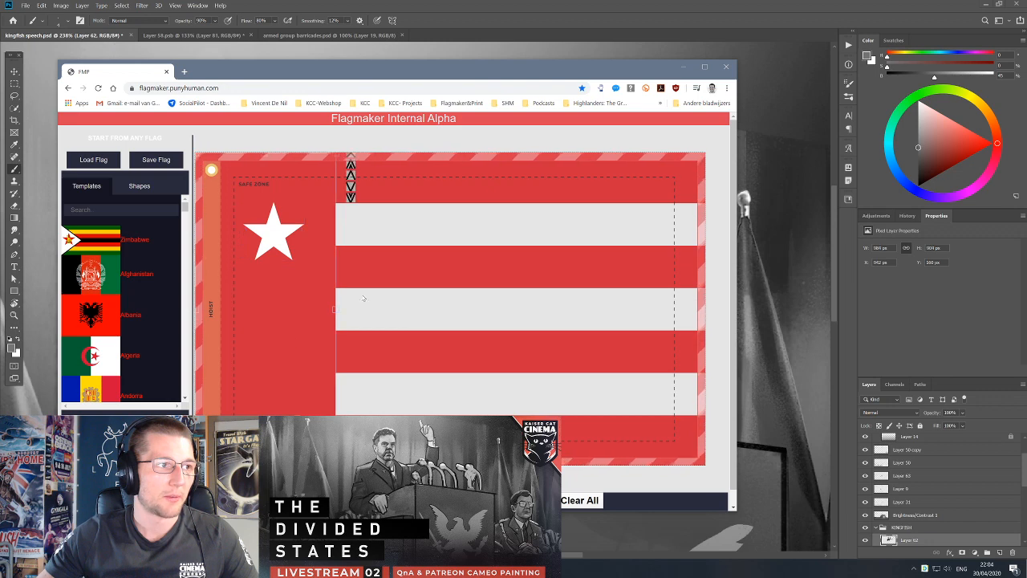
{"action": "left_click_drag", "start_coordinate": [333, 310], "coordinate": [355, 312]}
{"action": "left_click", "coordinate": [412, 275]}
{"action": "left_click_drag", "start_coordinate": [453, 271], "coordinate": [494, 263]}
Enlarge the white star in the upper hoist corner.
{"action": "left_click", "coordinate": [277, 237]}
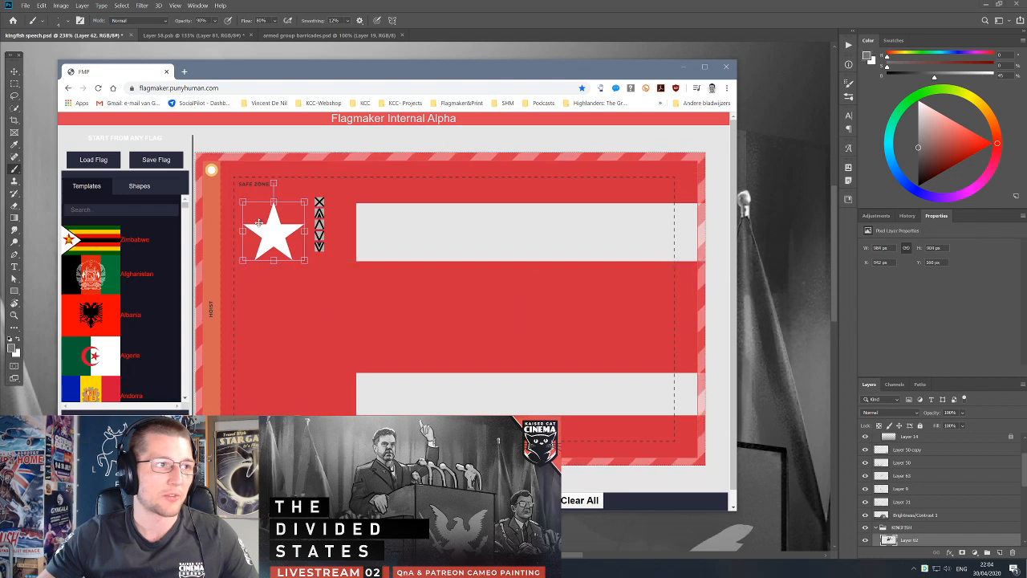
{"action": "left_click_drag", "start_coordinate": [305, 261], "coordinate": [328, 283]}
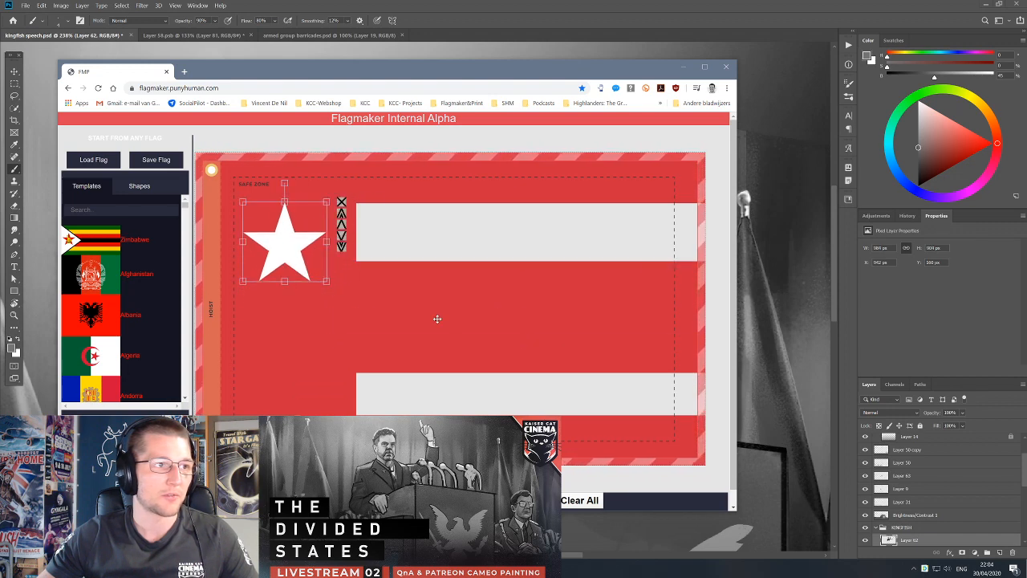
Rearrange and resize the flag's stripes into a large red block over a white lower area.
{"action": "left_click", "coordinate": [568, 270]}
{"action": "left_click_drag", "start_coordinate": [570, 268], "coordinate": [325, 272]}
{"action": "left_click", "coordinate": [483, 266]}
{"action": "left_click_drag", "start_coordinate": [506, 347], "coordinate": [520, 312]}
{"action": "left_click_drag", "start_coordinate": [510, 433], "coordinate": [332, 366]}
{"action": "left_click", "coordinate": [543, 350]}
{"action": "left_click", "coordinate": [514, 283]}
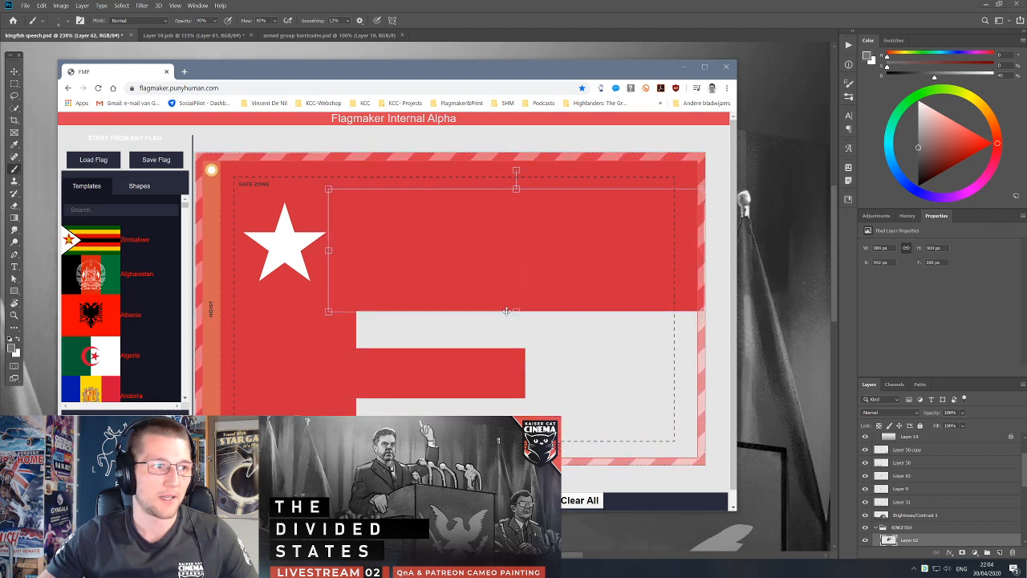
{"action": "left_click_drag", "start_coordinate": [522, 313], "coordinate": [522, 321]}
{"action": "left_click", "coordinate": [464, 384]}
{"action": "left_click", "coordinate": [540, 349]}
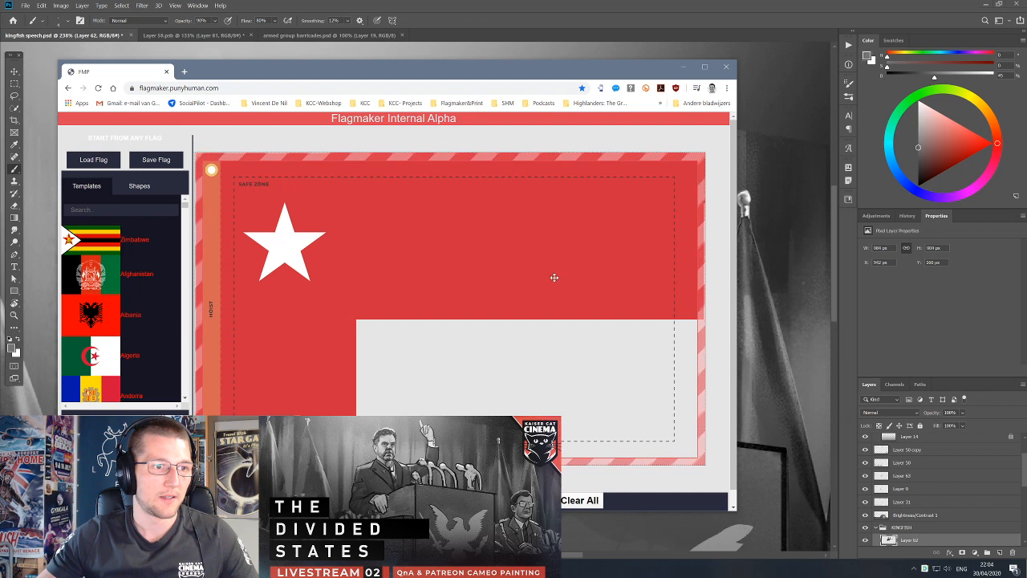
Rotate the large red block and position it diagonally across the flag, leaving a white lower fly corner.
{"action": "left_click_drag", "start_coordinate": [551, 280], "coordinate": [509, 316]}
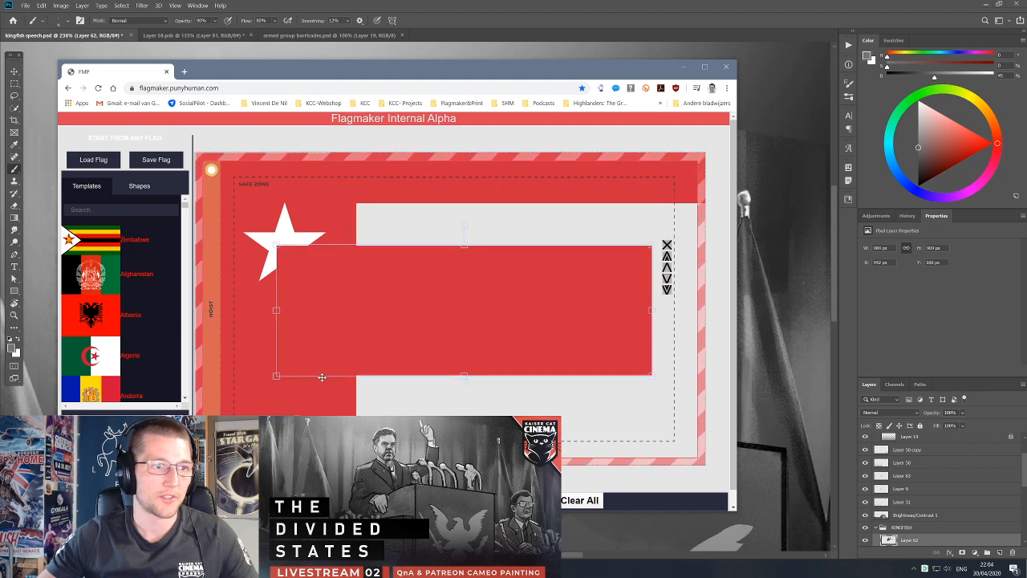
{"action": "left_click_drag", "start_coordinate": [462, 224], "coordinate": [612, 179]}
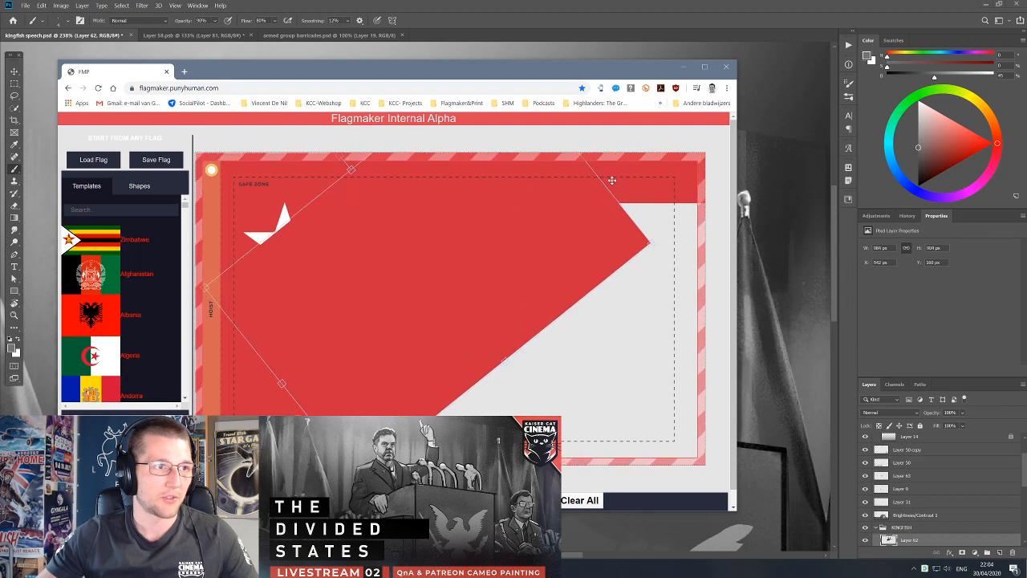
{"action": "left_click_drag", "start_coordinate": [529, 226], "coordinate": [456, 233]}
Raise the white star in the stacking order so it sits in front of the diagonal red block.
{"action": "left_click", "coordinate": [283, 230]}
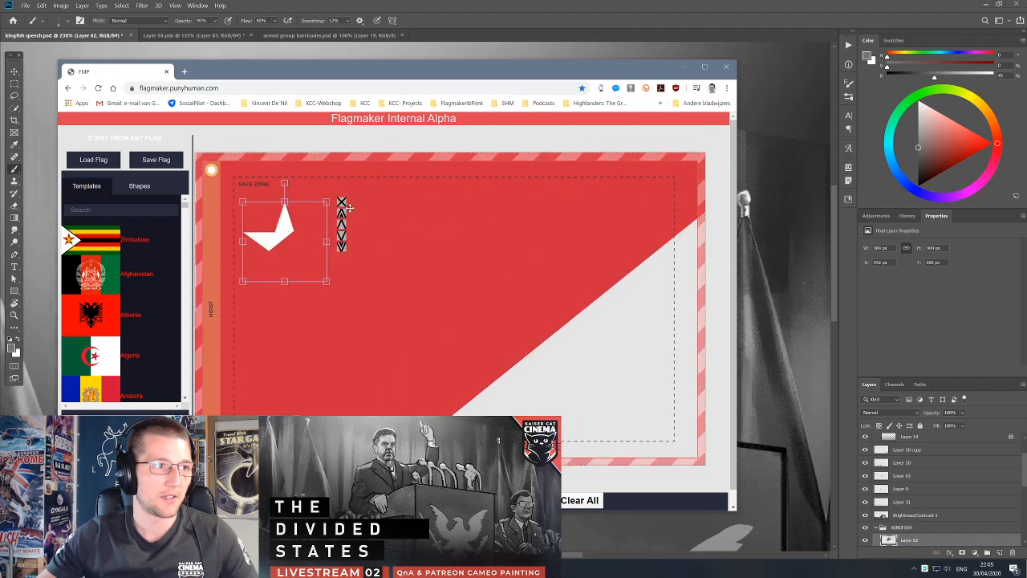
{"action": "left_click", "coordinate": [341, 224]}
{"action": "left_click", "coordinate": [342, 236]}
{"action": "left_click", "coordinate": [343, 236]}
{"action": "left_click", "coordinate": [435, 273]}
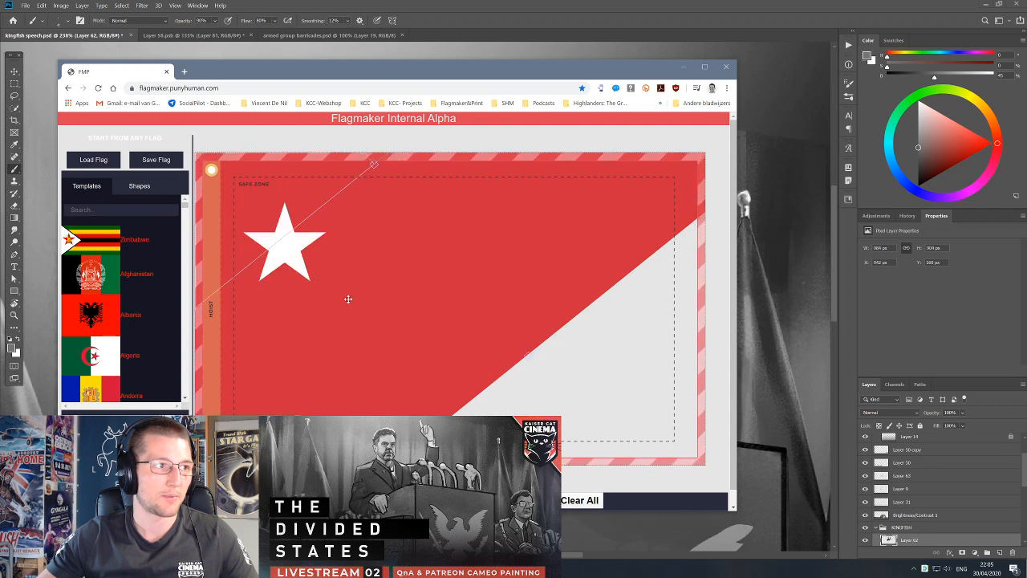
{"action": "left_click", "coordinate": [610, 420]}
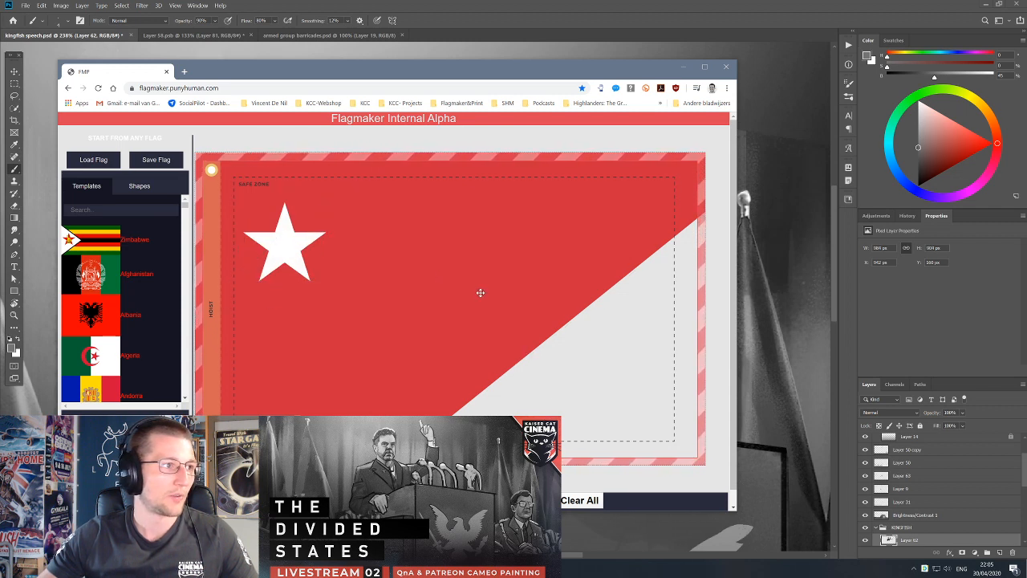
Clear everything from the flag canvas and load the Afghanistan template.
{"action": "scroll", "coordinate": [410, 409], "scroll_direction": "down", "scroll_amount": 1}
{"action": "left_click", "coordinate": [577, 486]}
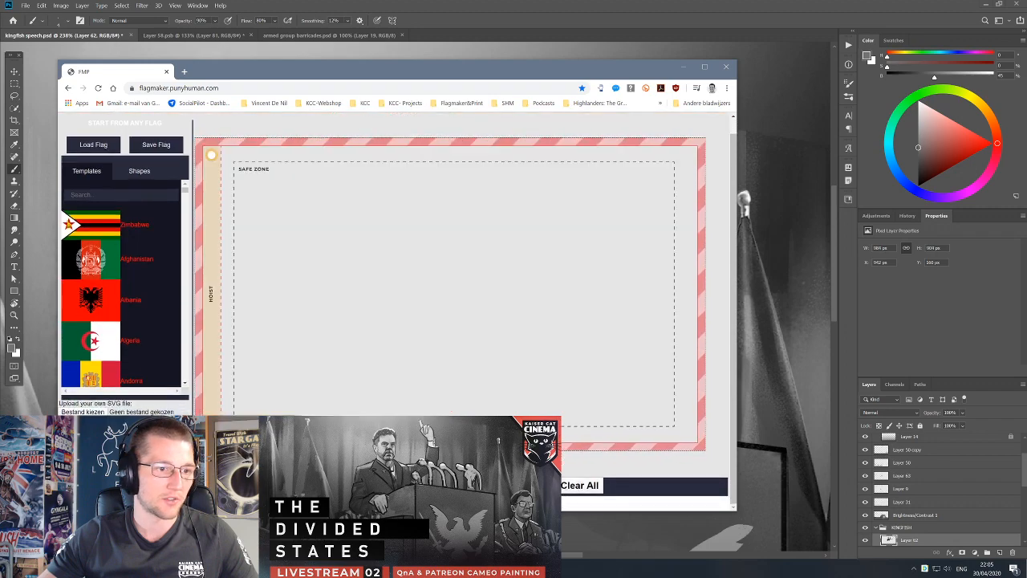
{"action": "left_click", "coordinate": [98, 275]}
Adjust the Afghan flag's bands and move the white emblem onto the black hoist band.
{"action": "left_click", "coordinate": [416, 300]}
{"action": "left_click_drag", "start_coordinate": [414, 310], "coordinate": [439, 313]}
{"action": "left_click_drag", "start_coordinate": [545, 395], "coordinate": [459, 303]}
{"action": "left_click_drag", "start_coordinate": [417, 265], "coordinate": [324, 260]}
Pull the green band toward the fly side and delete it.
{"action": "left_click", "coordinate": [428, 303]}
{"action": "left_click_drag", "start_coordinate": [525, 281], "coordinate": [580, 316]}
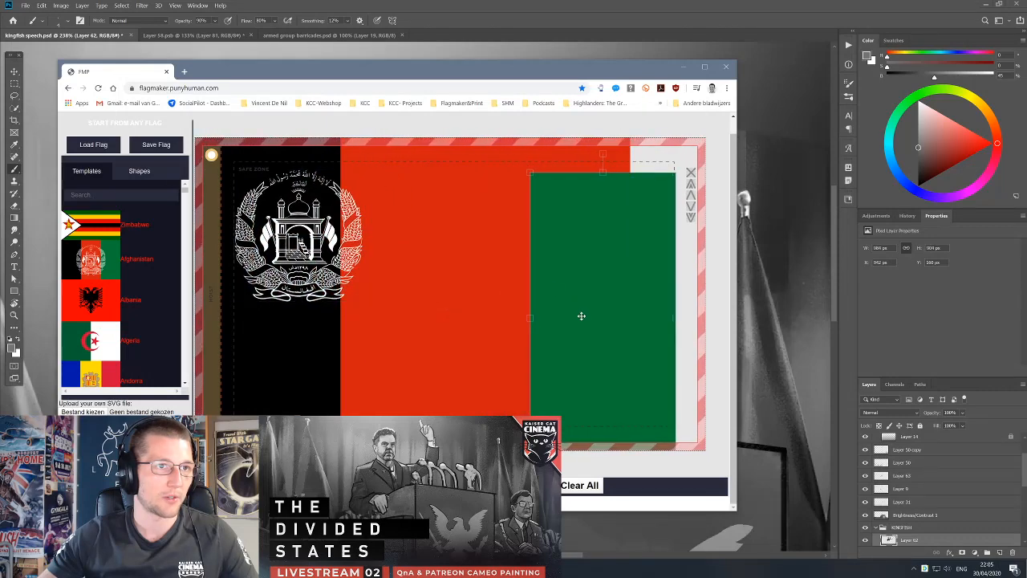
{"action": "left_click", "coordinate": [691, 173]}
Shrink the white emblem and place it within the upper part of the black hoist band.
{"action": "left_click", "coordinate": [297, 241]}
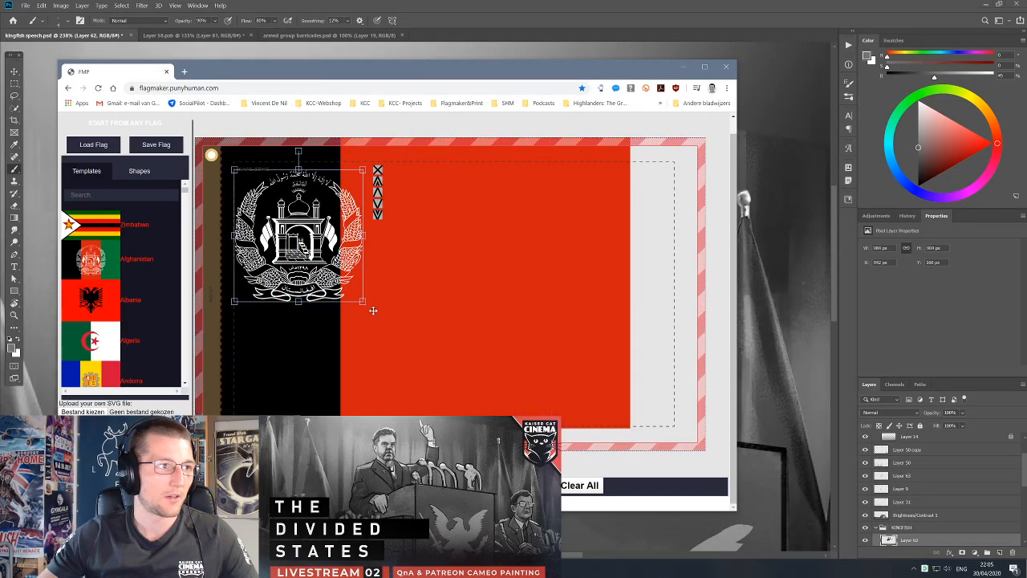
{"action": "left_click_drag", "start_coordinate": [366, 306], "coordinate": [322, 268]}
{"action": "left_click_drag", "start_coordinate": [289, 226], "coordinate": [292, 225]}
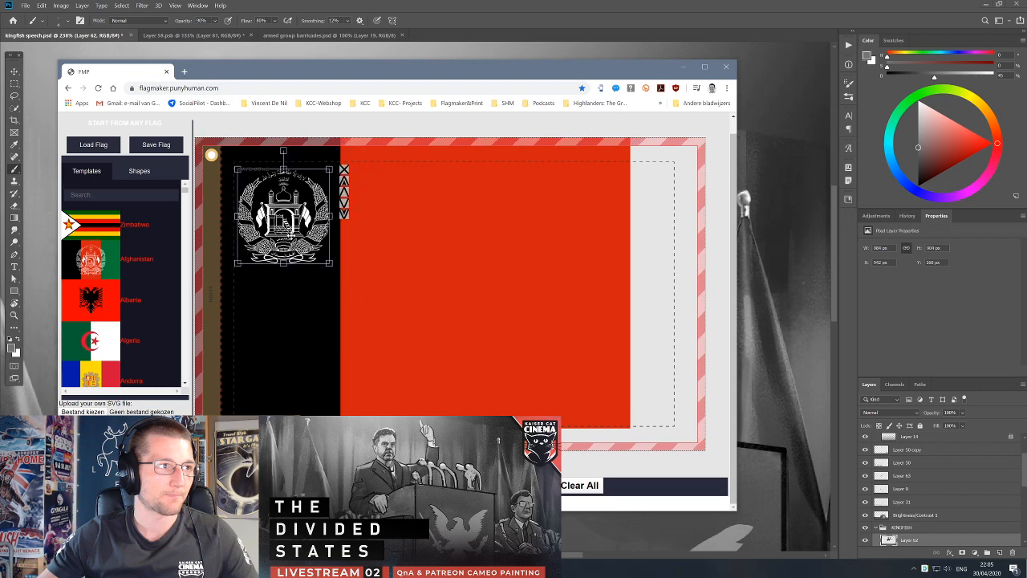
{"action": "left_click_drag", "start_coordinate": [328, 261], "coordinate": [282, 251]}
Stretch the red band to fill the rest of the flag out to the fly and lower edges.
{"action": "left_click", "coordinate": [308, 346]}
{"action": "left_click", "coordinate": [460, 374]}
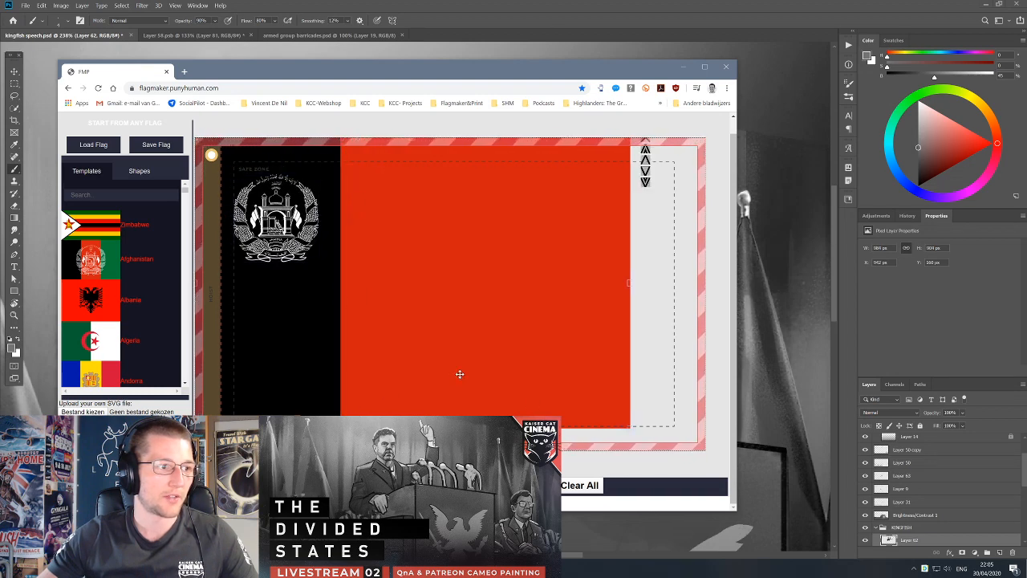
{"action": "left_click_drag", "start_coordinate": [630, 428], "coordinate": [725, 457]}
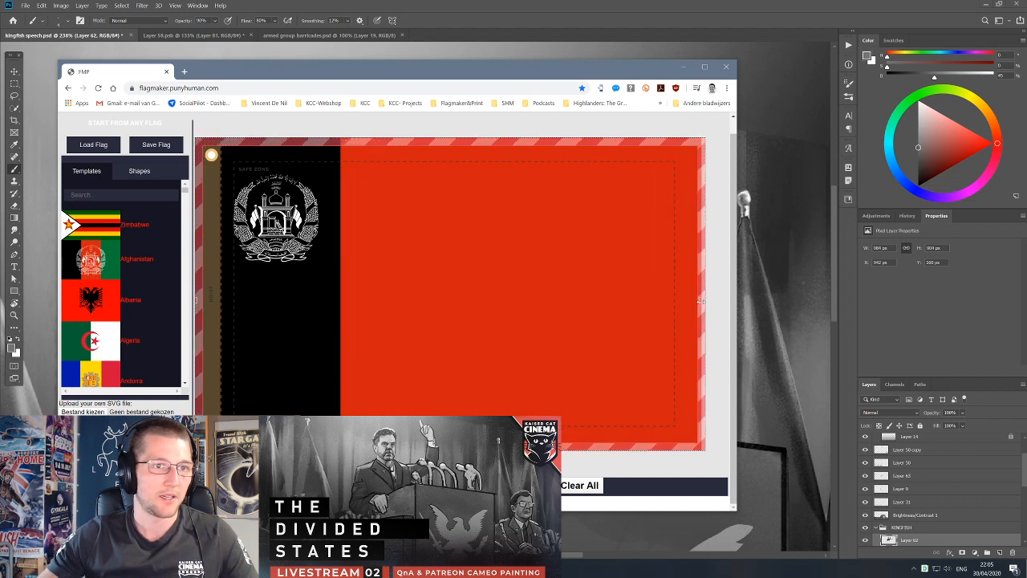
Shrink the white emblem slightly within the black hoist band and open the mockup preview of the flag.
{"action": "left_click", "coordinate": [304, 249]}
{"action": "left_click_drag", "start_coordinate": [319, 263], "coordinate": [310, 250]}
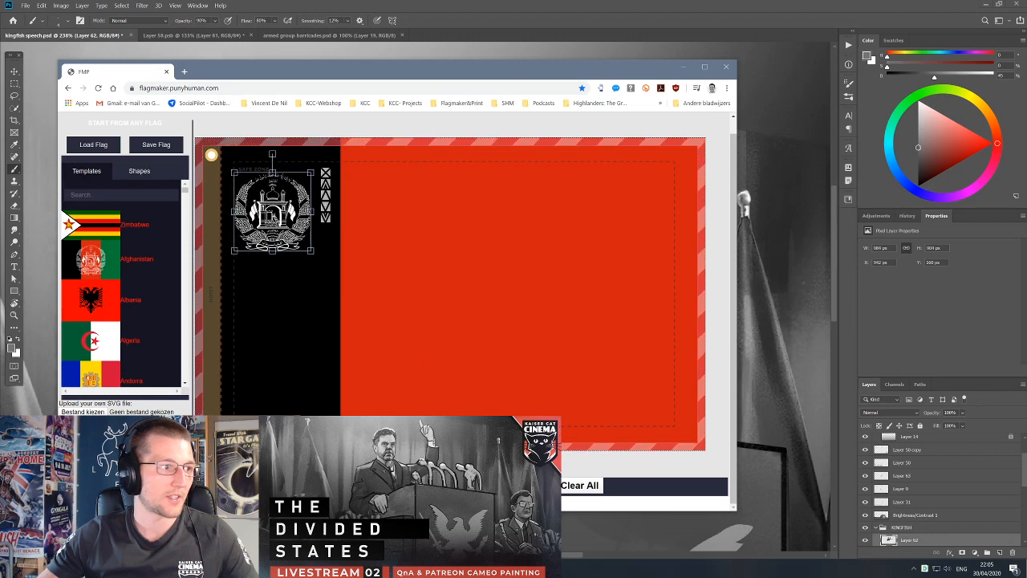
{"action": "left_click", "coordinate": [418, 486]}
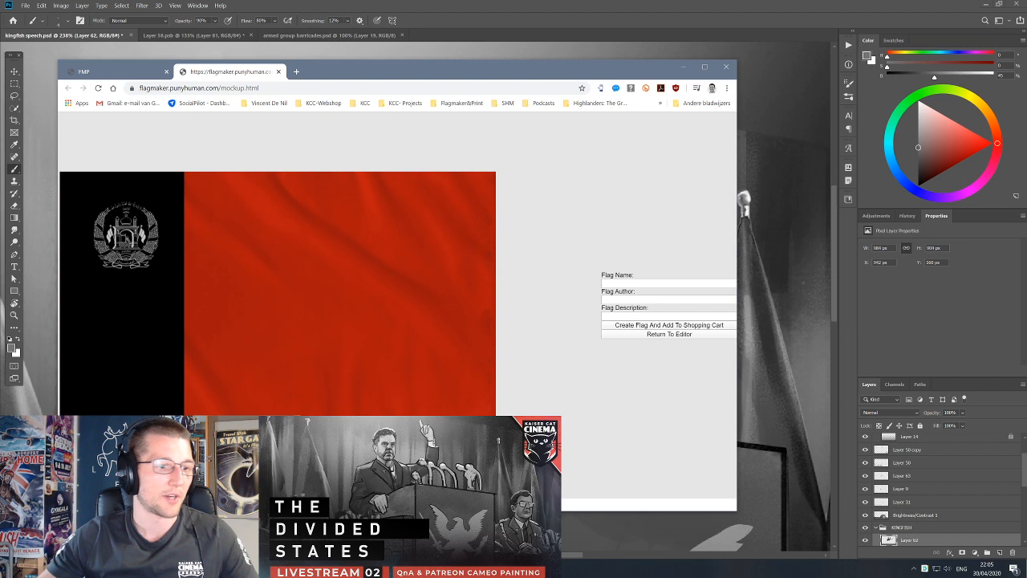
Enter 23r23r23r, 32r23hr723hr and fwefwf as the flag's name, author and description, and close the mockup and the Flagmaker window.
{"action": "left_click", "coordinate": [669, 283]}
{"action": "type", "text": "23r23r23r"}
{"action": "key", "text": "Tab"}
{"action": "type", "text": "32r23hr7"}
{"action": "key", "text": "Tab"}
{"action": "type", "text": "fwefwf"}
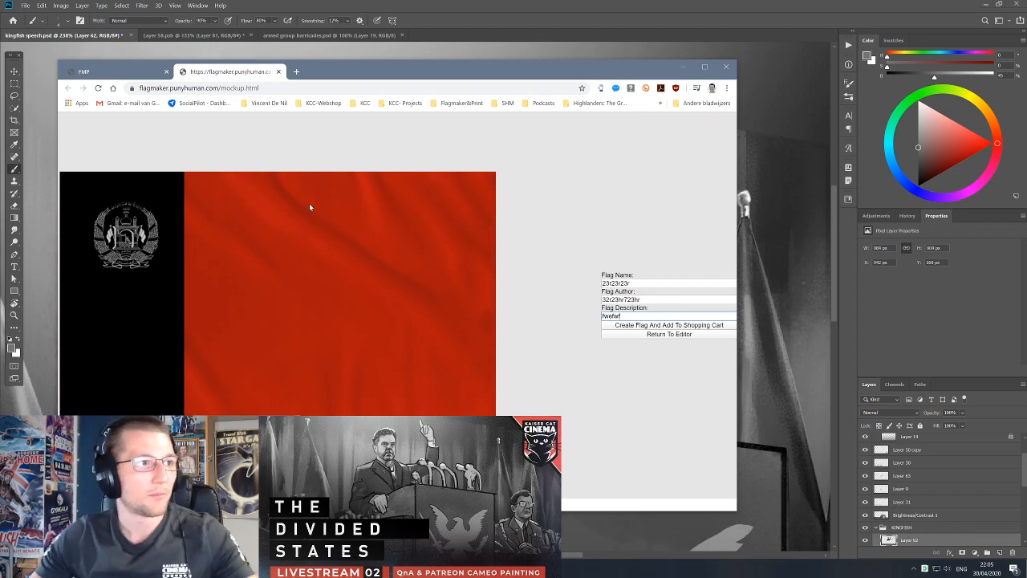
{"action": "middle_click", "coordinate": [238, 73]}
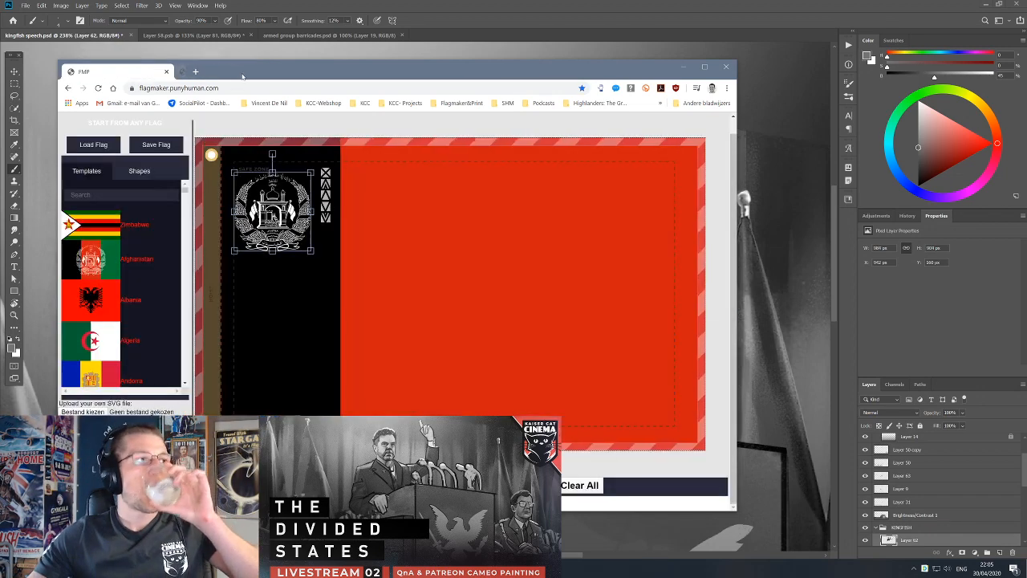
{"action": "left_click", "coordinate": [726, 67]}
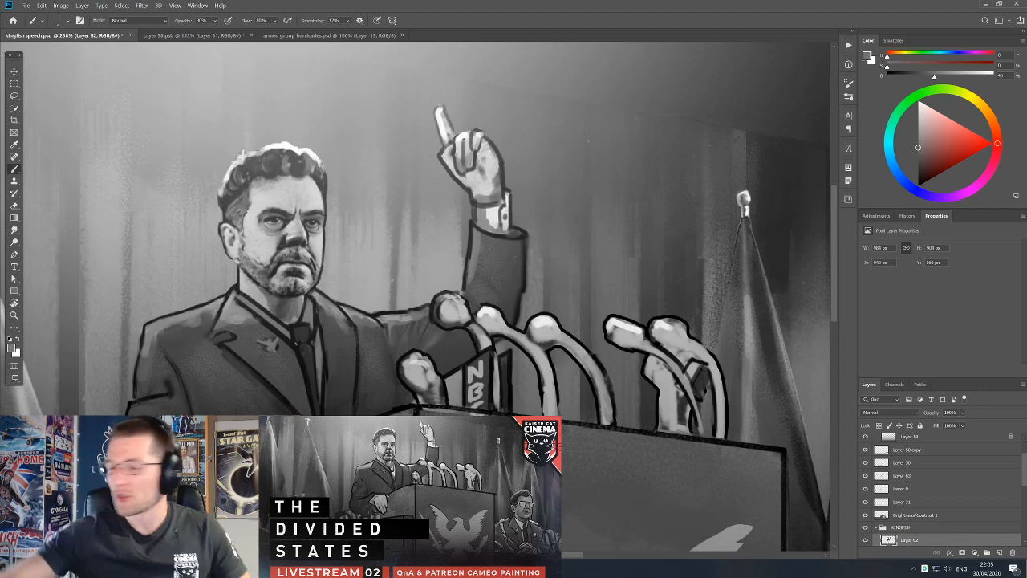
Sample a grey of 40% brightness from the raised sleeve and touch up its inner edge with a smaller brush.
{"action": "left_click", "coordinate": [493, 257], "text": "alt"}
{"action": "left_click", "coordinate": [475, 248], "text": "alt"}
{"action": "key", "text": "["}
{"action": "key", "text": "["}
{"action": "key", "text": "["}
{"action": "left_click_drag", "start_coordinate": [473, 232], "coordinate": [468, 269]}
{"action": "left_click", "coordinate": [476, 262], "text": "alt"}
Try to erase paint on the raised sleeve with the Eraser in history mode.
{"action": "key", "text": "e"}
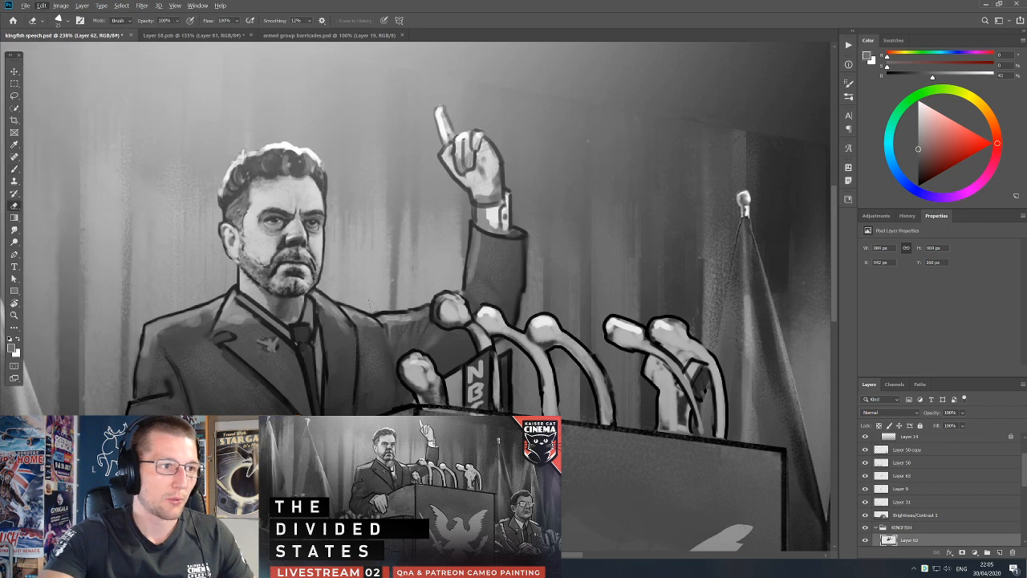
{"action": "left_click", "coordinate": [514, 284], "text": "alt"}
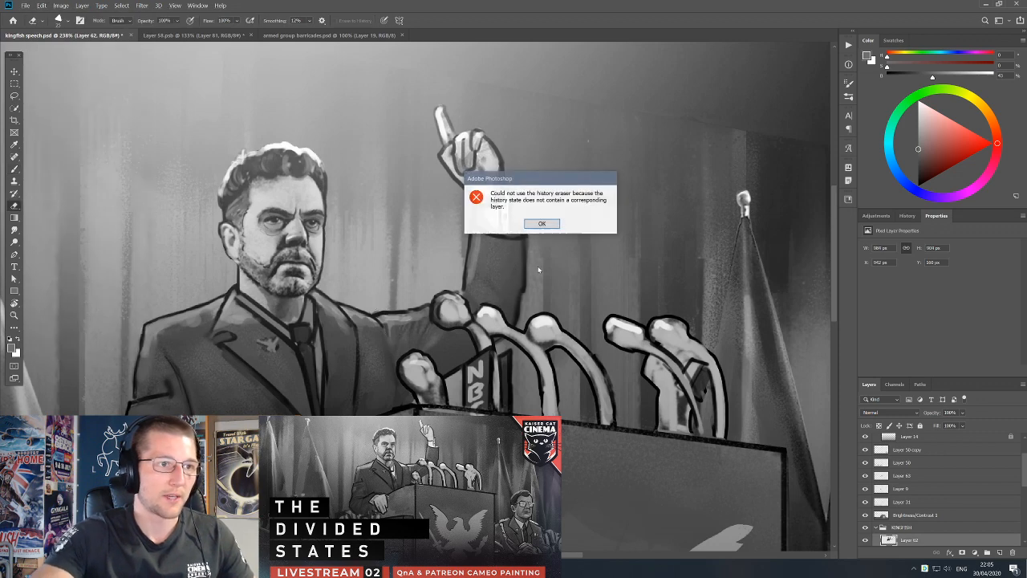
{"action": "left_click", "coordinate": [542, 224]}
Toggle Layer 62 off and on to check the speaker, and show the document's history.
{"action": "left_click", "coordinate": [866, 541]}
{"action": "left_click", "coordinate": [866, 541]}
{"action": "left_click_drag", "start_coordinate": [623, 411], "coordinate": [565, 342]}
{"action": "key", "text": "b"}
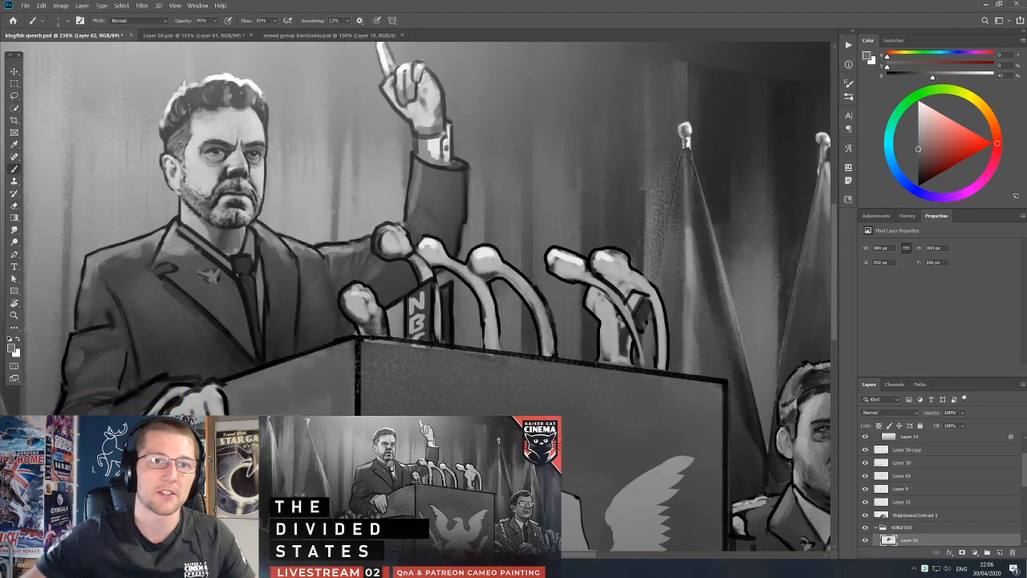
{"action": "left_click", "coordinate": [907, 216]}
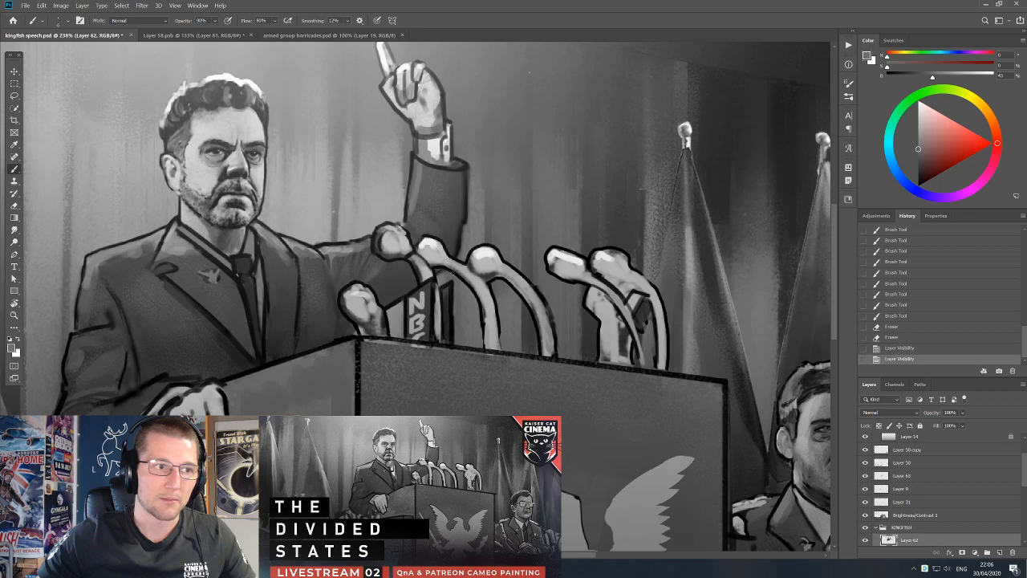
Try the Crop tool on the painting, move the speaker layer, and undo the move.
{"action": "key", "text": "l"}
{"action": "key", "text": "c"}
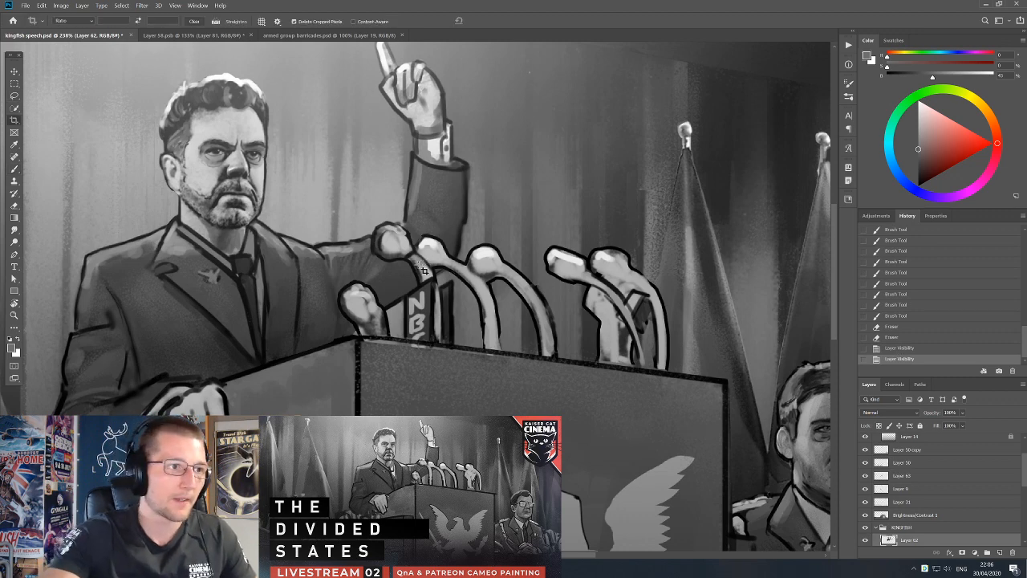
{"action": "left_click_drag", "start_coordinate": [410, 287], "coordinate": [427, 248]}
{"action": "key", "text": "ctrl+z"}
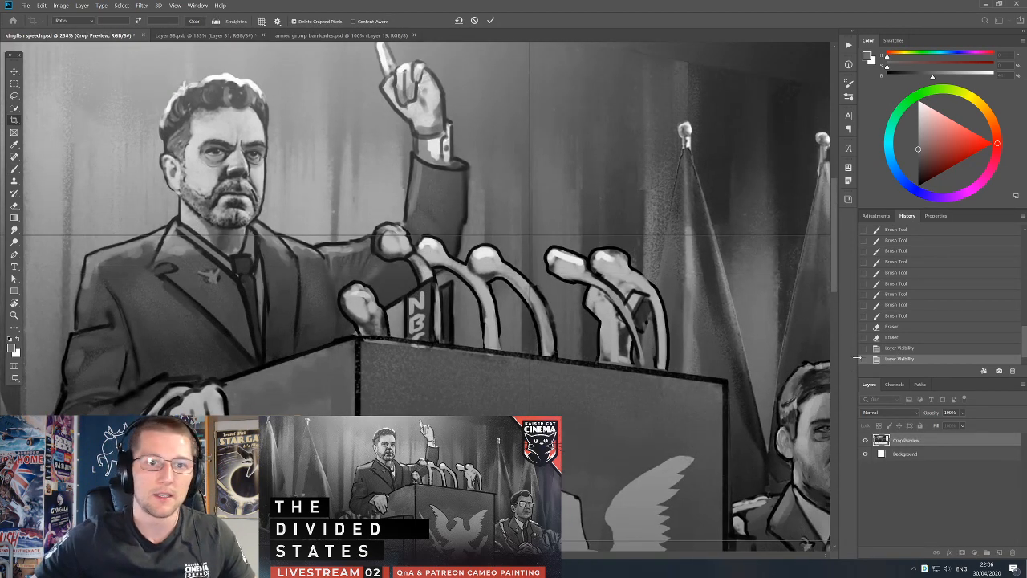
{"action": "left_click", "coordinate": [13, 72]}
{"action": "left_click_drag", "start_coordinate": [448, 212], "coordinate": [585, 242]}
{"action": "key", "text": "ctrl+z"}
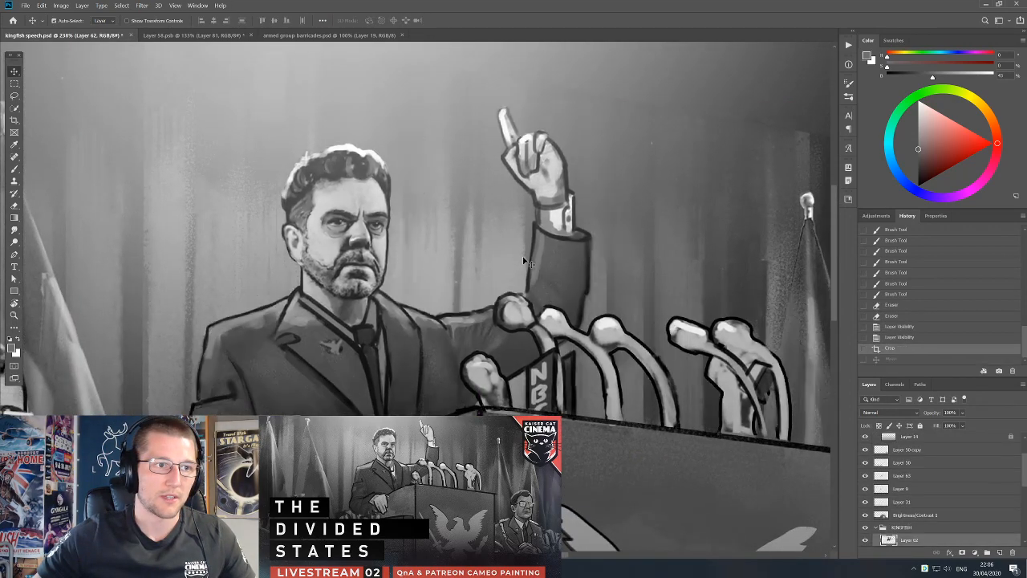
Lasso the speaker's raised arm, cut it and paste it in place on a new layer, and apply a free transform.
{"action": "left_click", "coordinate": [14, 96]}
{"action": "mouse_move", "coordinate": [405, 298]}
{"action": "left_mouse_down"}
{"action": "mouse_move", "coordinate": [440, 315]}
{"action": "mouse_move", "coordinate": [462, 361]}
{"action": "mouse_move", "coordinate": [516, 408]}
{"action": "mouse_move", "coordinate": [658, 279]}
{"action": "mouse_move", "coordinate": [544, 16]}
{"action": "mouse_move", "coordinate": [449, 85]}
{"action": "left_mouse_up"}
{"action": "key", "text": "ctrl+x"}
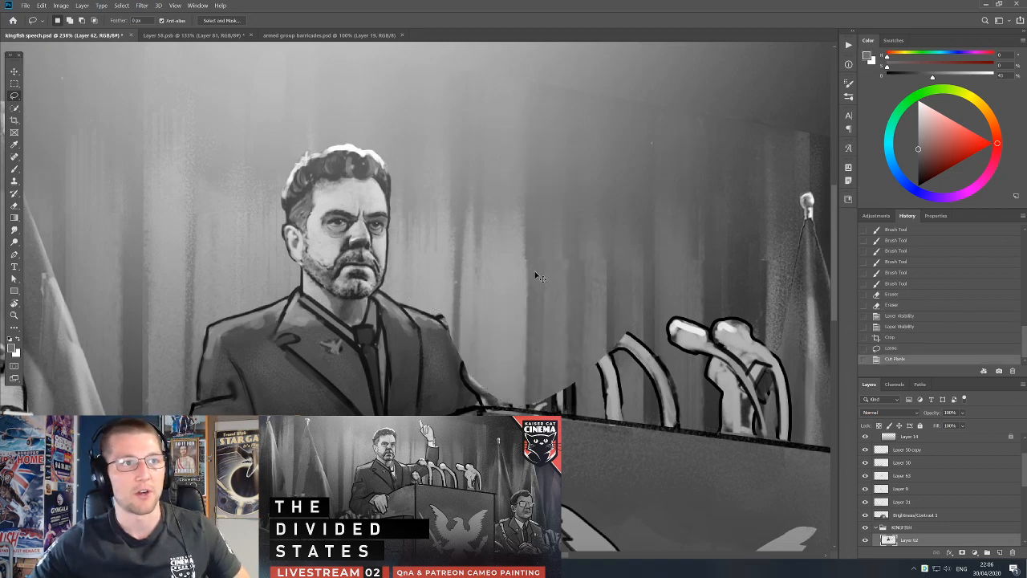
{"action": "key", "text": "ctrl+shift+v"}
{"action": "key", "text": "ctrl+t"}
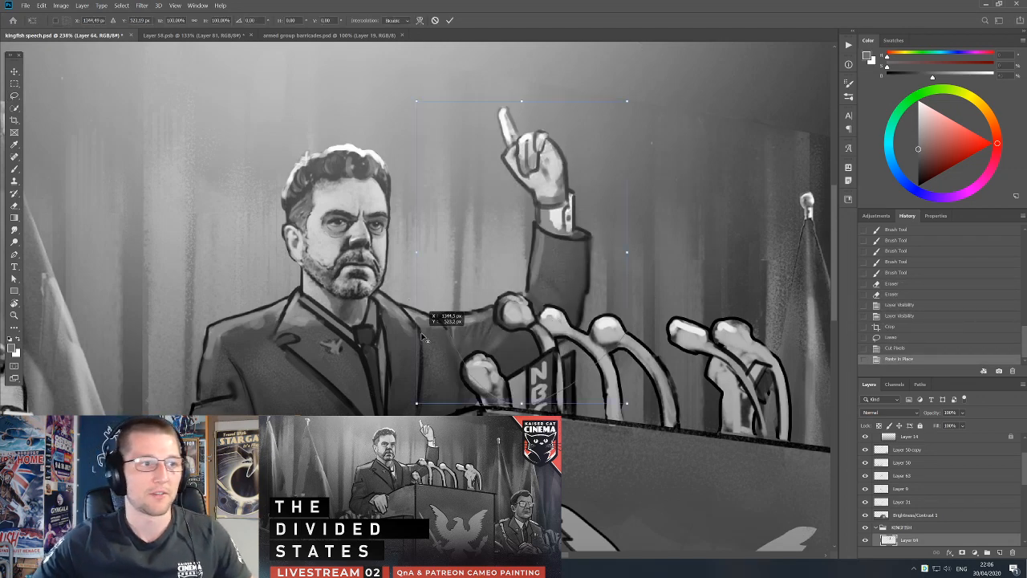
{"action": "mouse_move", "coordinate": [634, 97]}
{"action": "left_mouse_down"}
{"action": "mouse_move", "coordinate": [699, 117]}
{"action": "mouse_move", "coordinate": [640, 94]}
{"action": "left_mouse_up"}
{"action": "key", "text": "Return"}
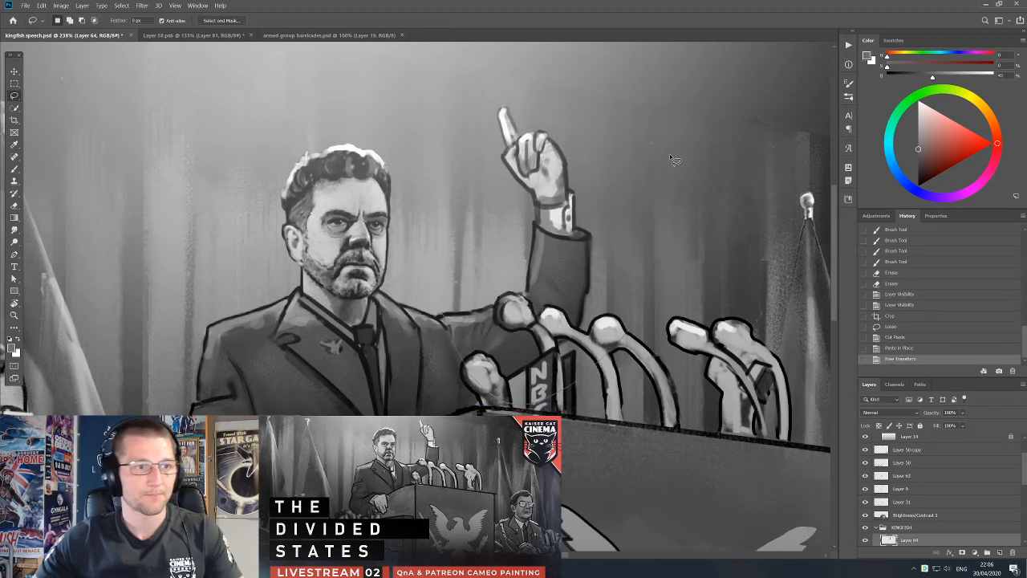
Switch to the Livestream Music folder in File Explorer and move its window off the canvas.
{"action": "key", "text": "alt+Tab"}
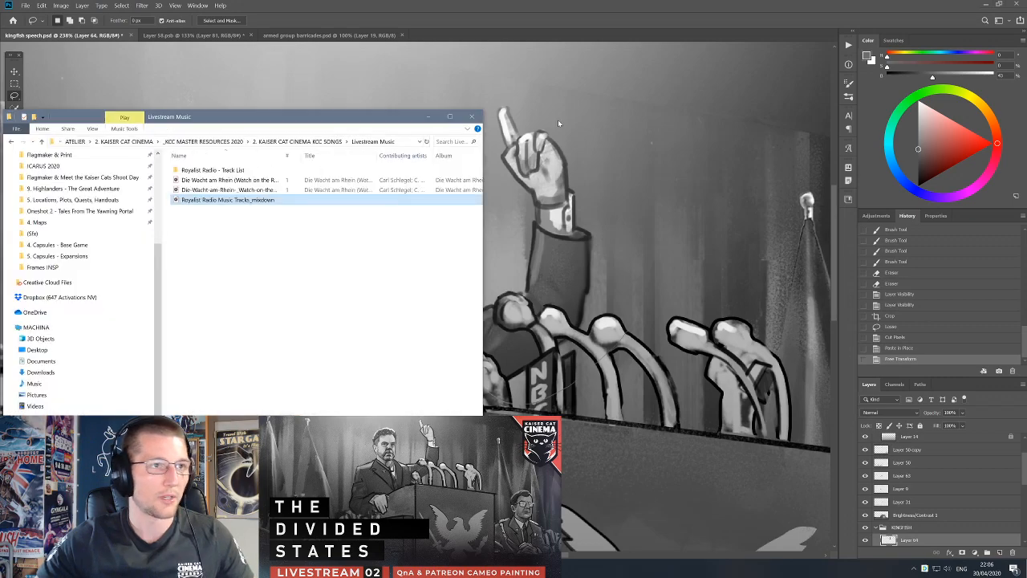
{"action": "left_click_drag", "start_coordinate": [311, 116], "coordinate": [1026, 148]}
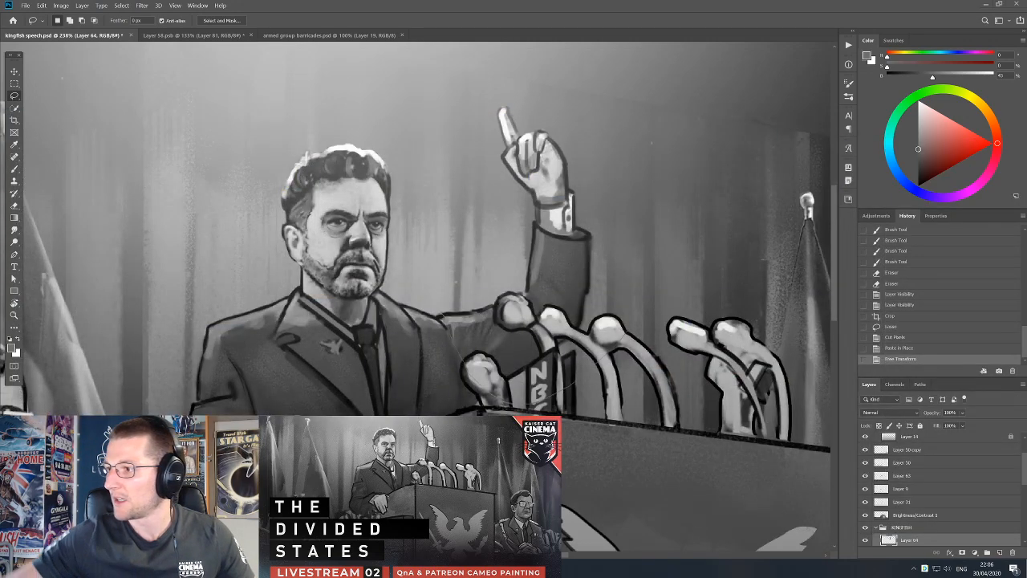
Undo the raised arm's free transform, paste, cut and lasso selection.
{"action": "key", "text": "ctrl+z"}
{"action": "key", "text": "ctrl+z"}
{"action": "key", "text": "ctrl+z"}
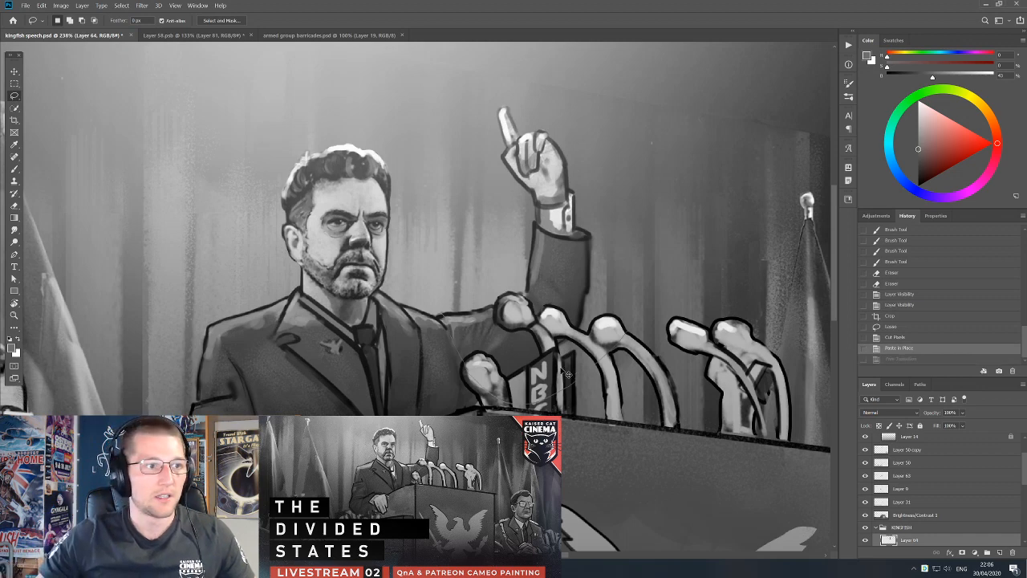
{"action": "key", "text": "ctrl+z"}
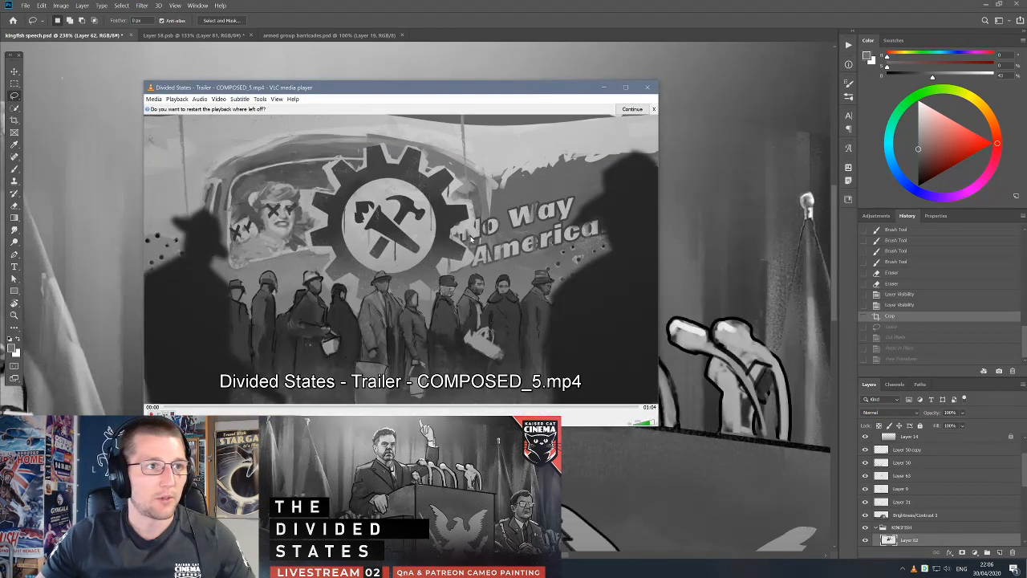
Switch to the Divided States trailer in VLC media player and bring its window over the painting.
{"action": "key", "text": "space"}
{"action": "left_click_drag", "start_coordinate": [457, 91], "coordinate": [1026, 98]}
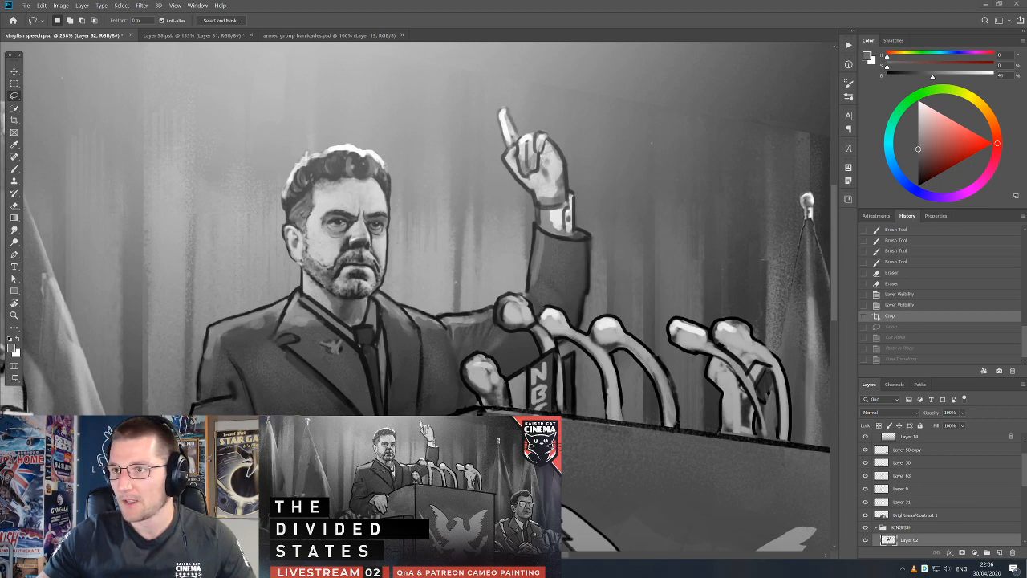
{"action": "left_click_drag", "start_coordinate": [1026, 90], "coordinate": [362, 68]}
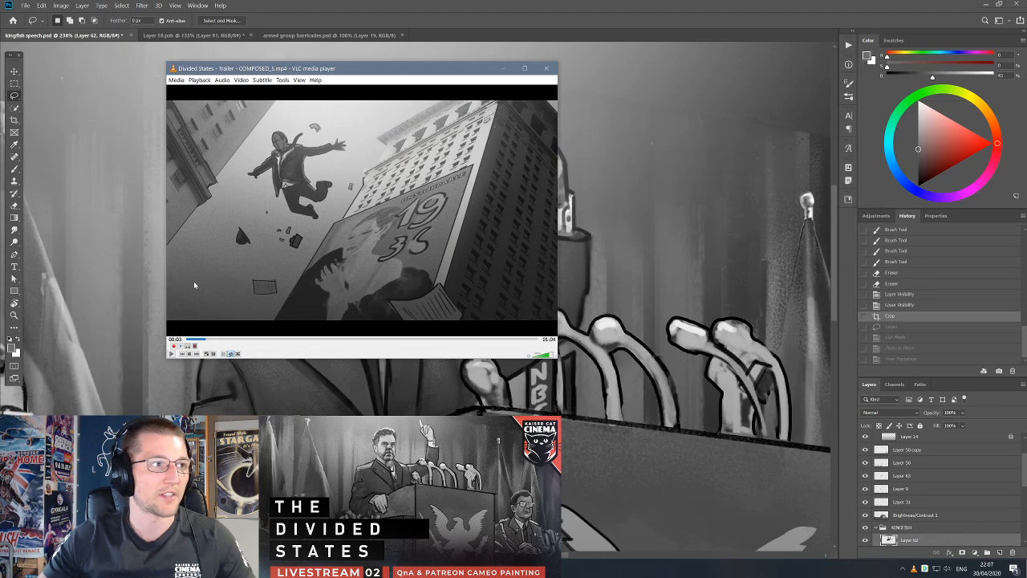
Move the trailer window off the painting, bring it back at the 00:13 alley shot, and turn its volume down.
{"action": "left_click_drag", "start_coordinate": [344, 68], "coordinate": [1026, 84]}
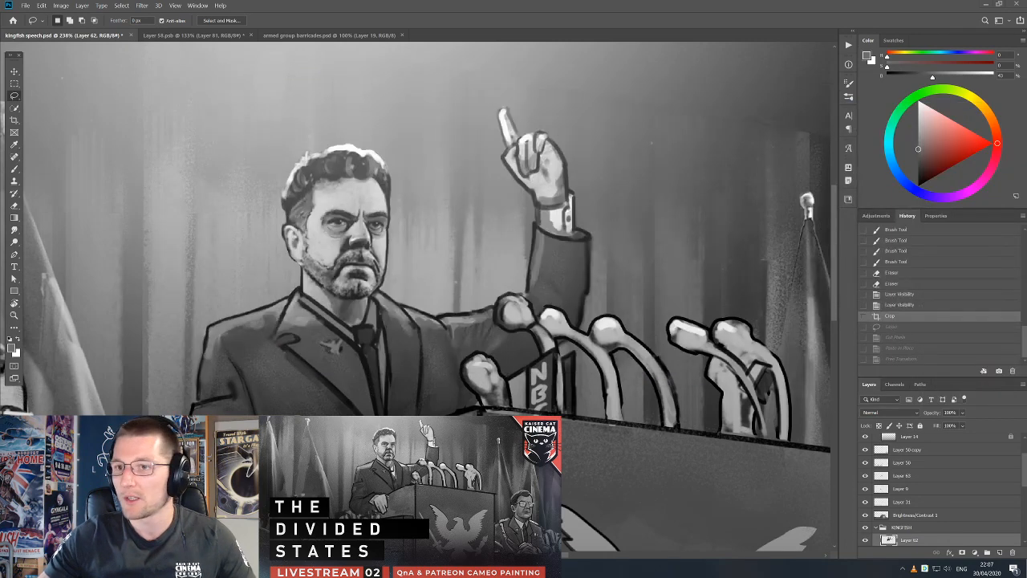
{"action": "mouse_move", "coordinate": [1026, 86]}
{"action": "left_mouse_down"}
{"action": "mouse_move", "coordinate": [899, 109]}
{"action": "mouse_move", "coordinate": [472, 98]}
{"action": "mouse_move", "coordinate": [1026, 100]}
{"action": "left_mouse_up"}
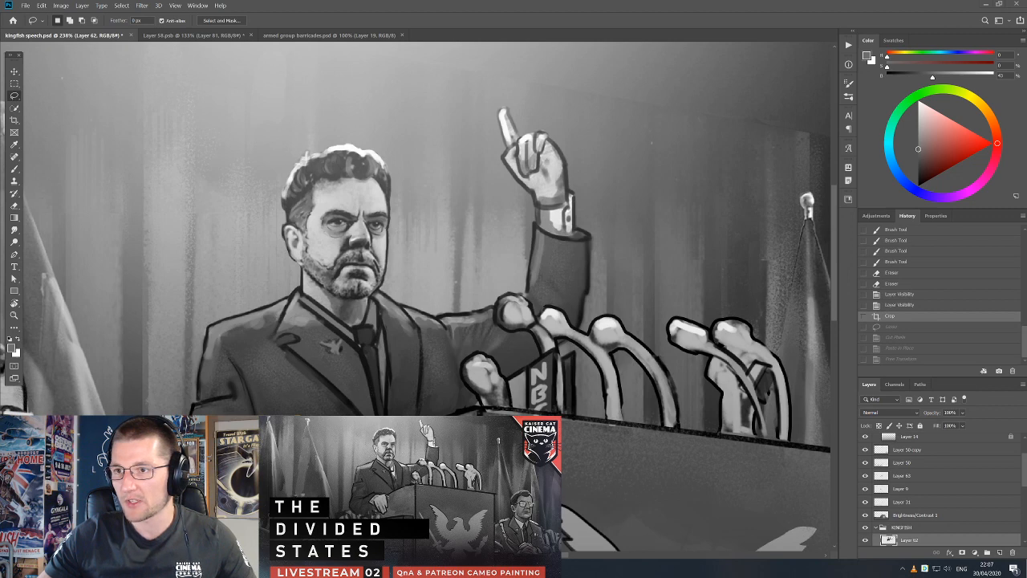
{"action": "mouse_move", "coordinate": [1026, 100]}
{"action": "left_mouse_down"}
{"action": "mouse_move", "coordinate": [471, 92]}
{"action": "mouse_move", "coordinate": [1026, 87]}
{"action": "left_mouse_up"}
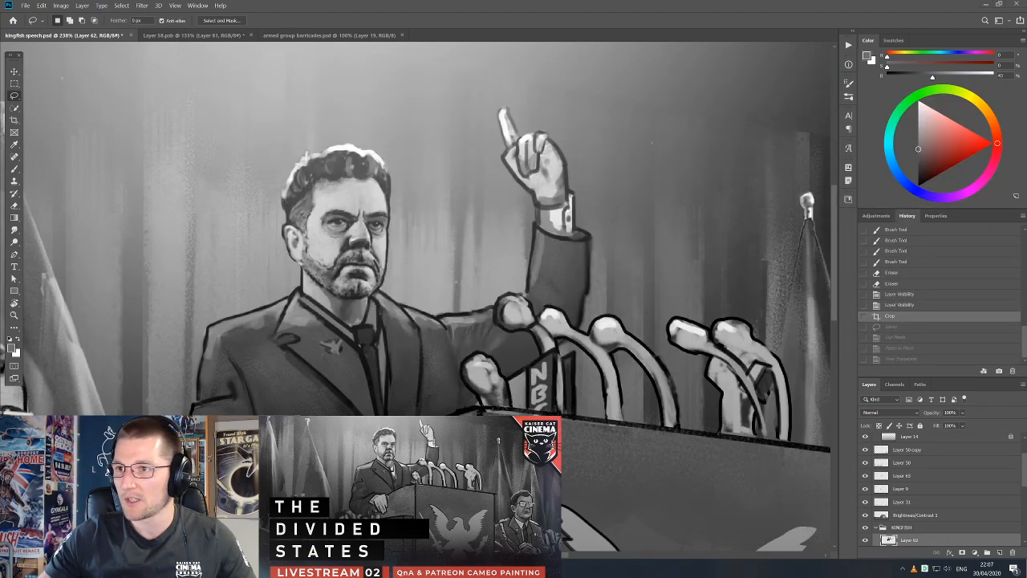
{"action": "left_click_drag", "start_coordinate": [1026, 78], "coordinate": [455, 74]}
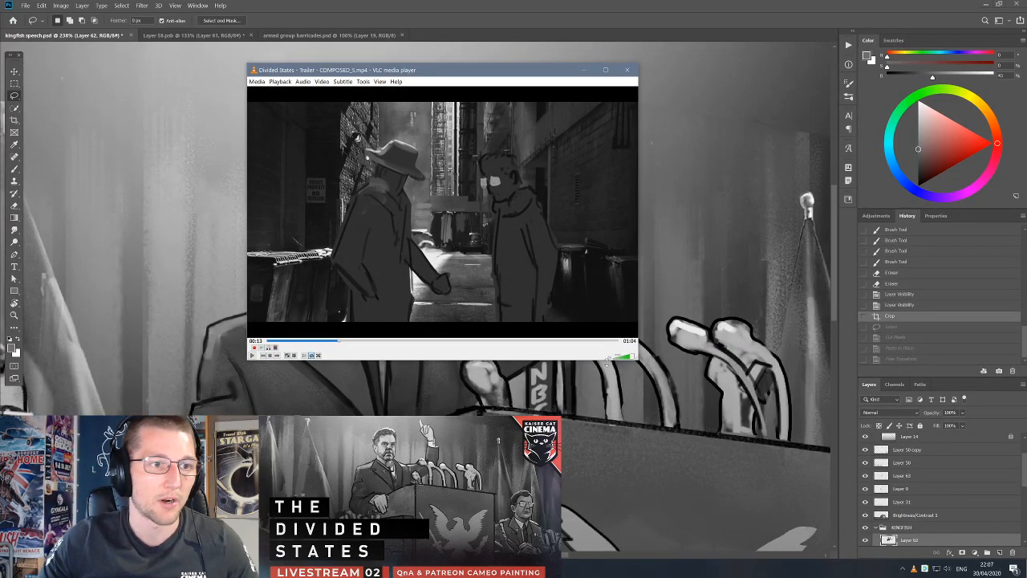
{"action": "left_click", "coordinate": [612, 358]}
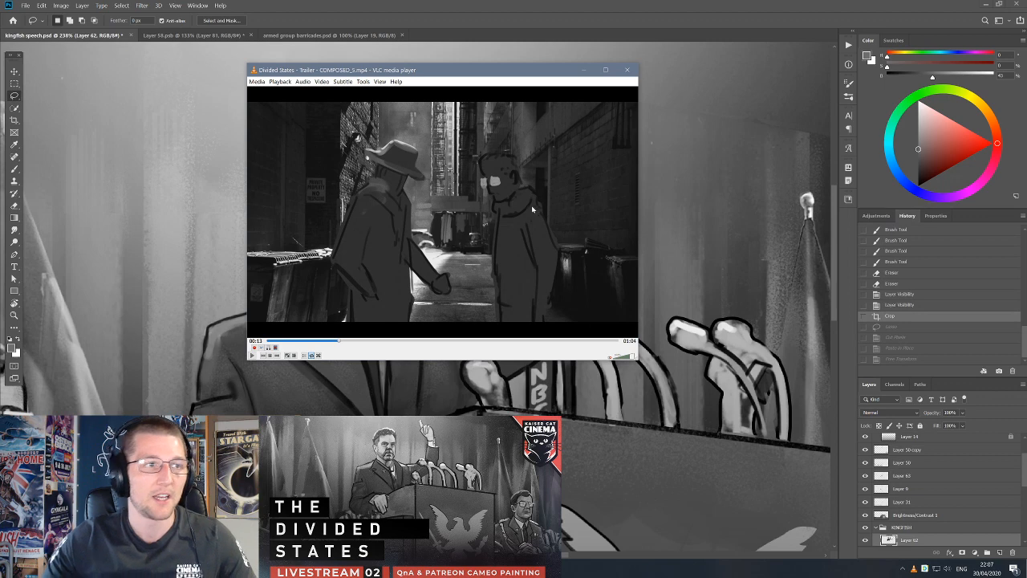
Examine the figures in the paused alley shot, and play the trailer on to the pistol close-up.
{"action": "key", "text": "Print"}
{"action": "left_click_drag", "start_coordinate": [461, 138], "coordinate": [537, 211]}
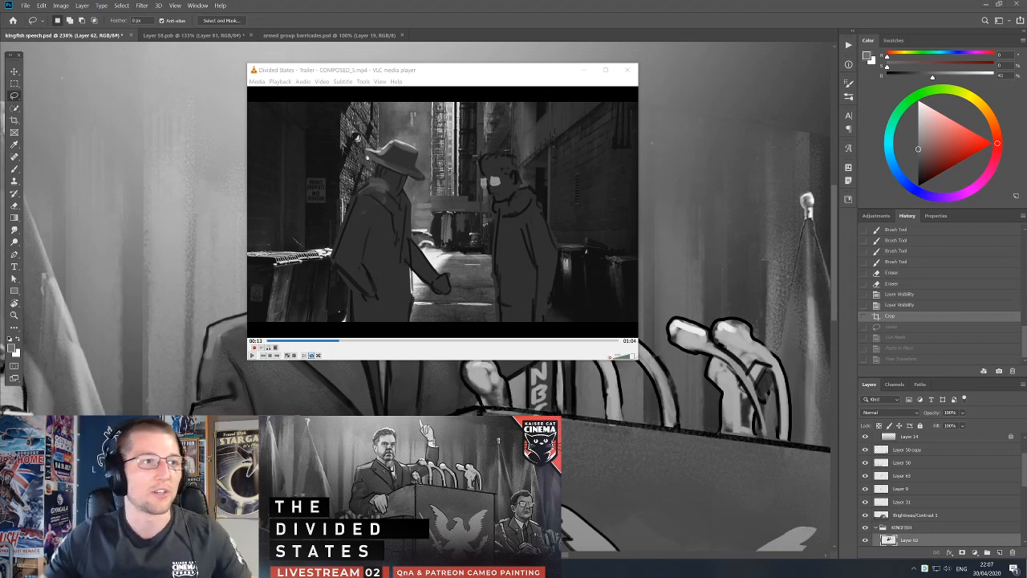
{"action": "left_click", "coordinate": [485, 295]}
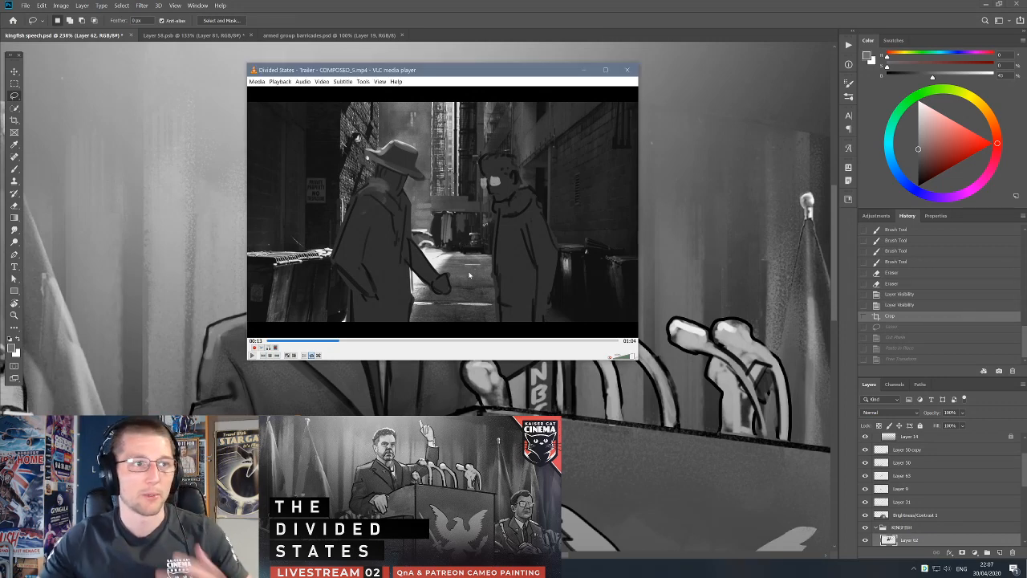
{"action": "key", "text": "space"}
{"action": "key", "text": "space"}
{"action": "key", "text": "space"}
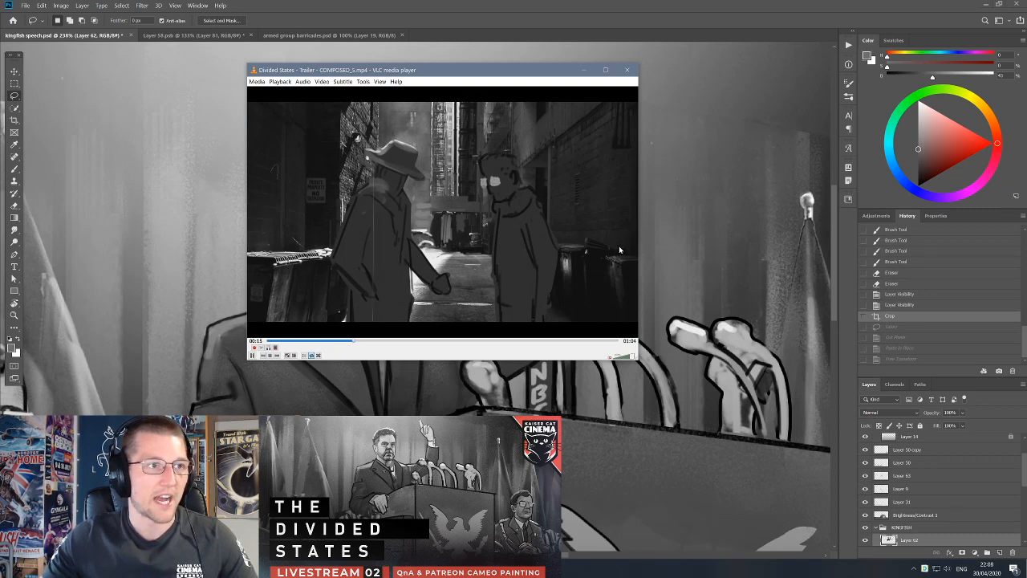
{"action": "key", "text": "space"}
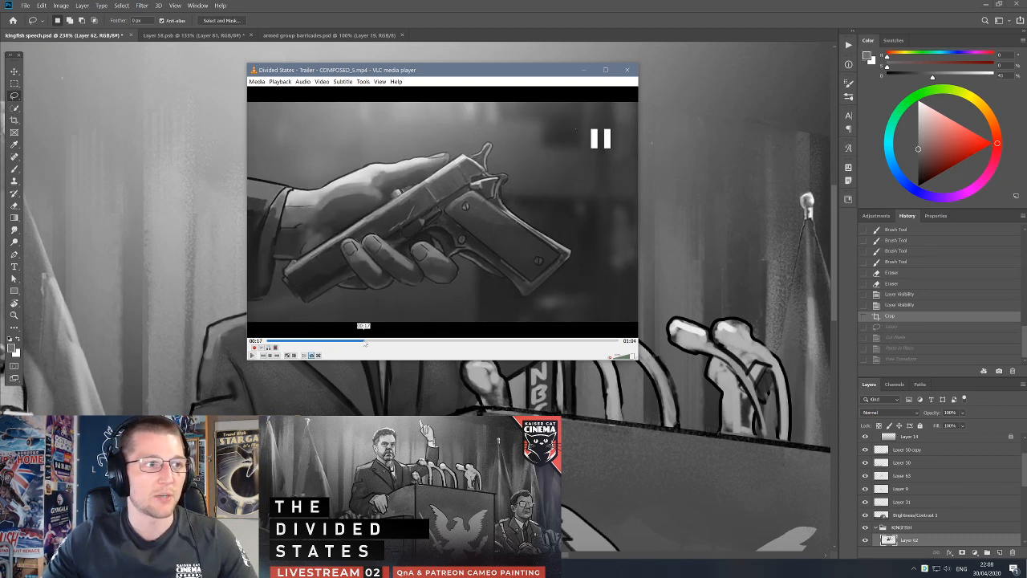
Replay the trailer from the alley shot at 00:15 and pause it at the pistol close-up at 00:17.
{"action": "left_click", "coordinate": [356, 341]}
{"action": "key", "text": "space"}
{"action": "key", "text": "space"}
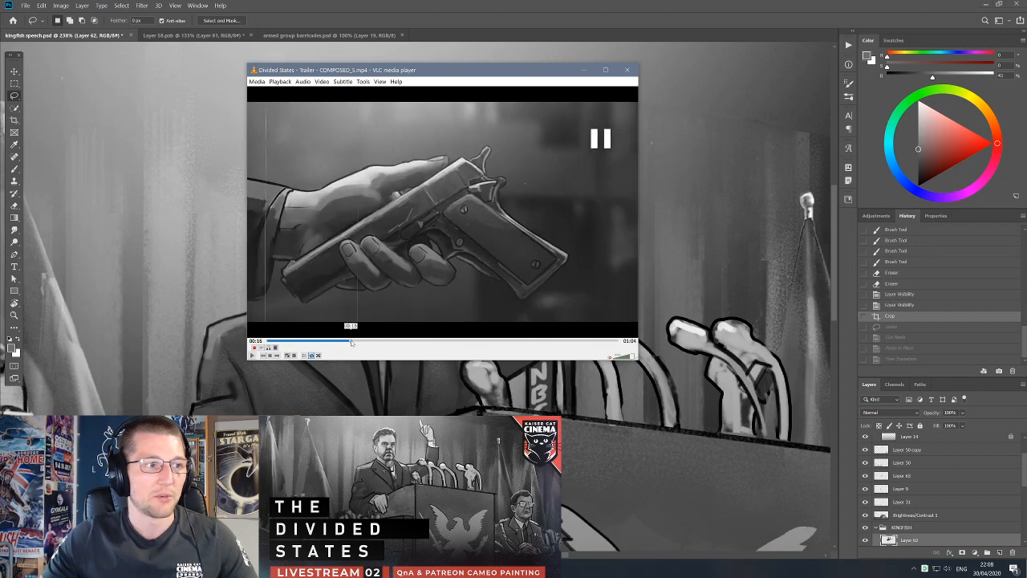
{"action": "left_click", "coordinate": [350, 341]}
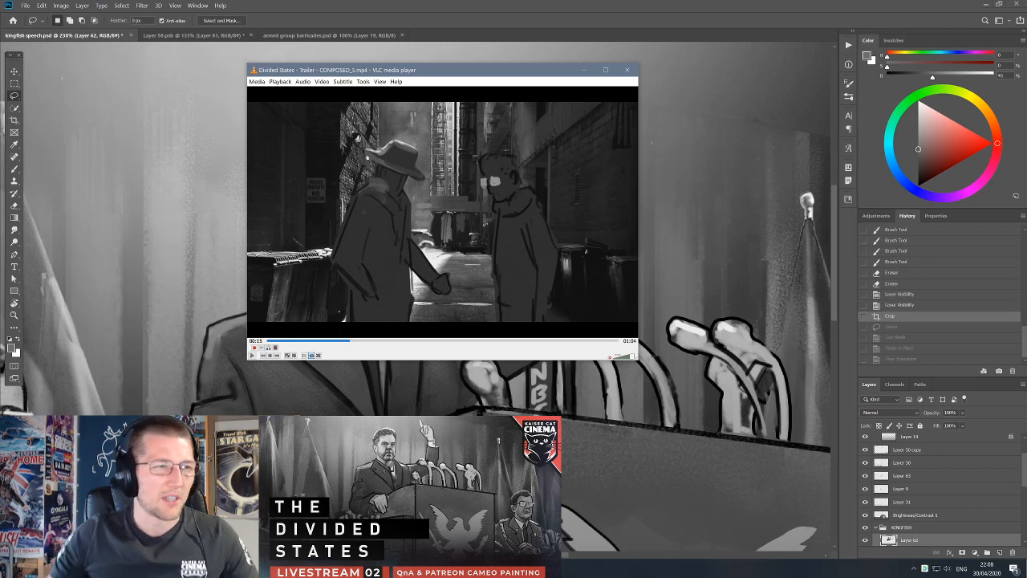
{"action": "key", "text": "space"}
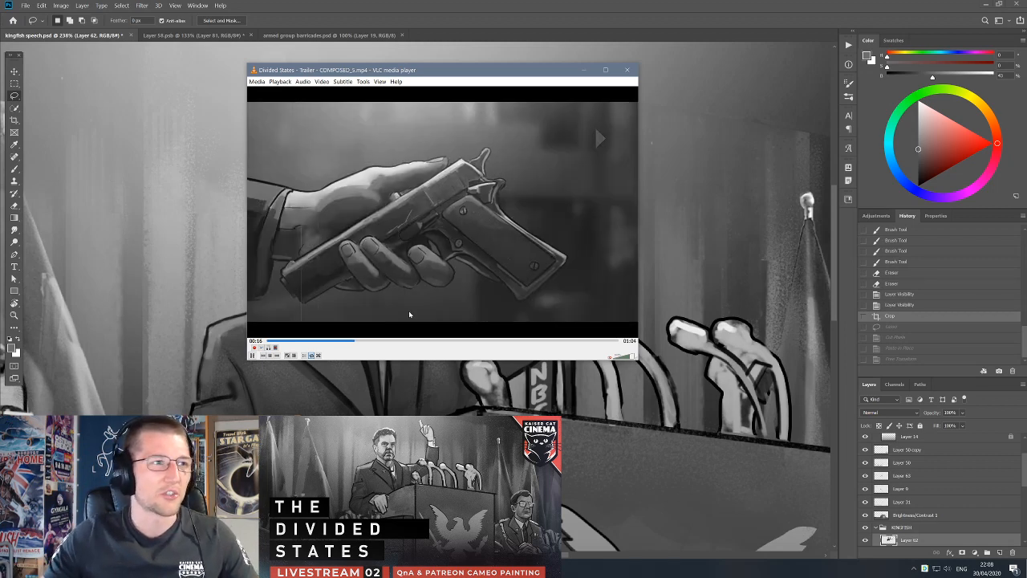
{"action": "key", "text": "space"}
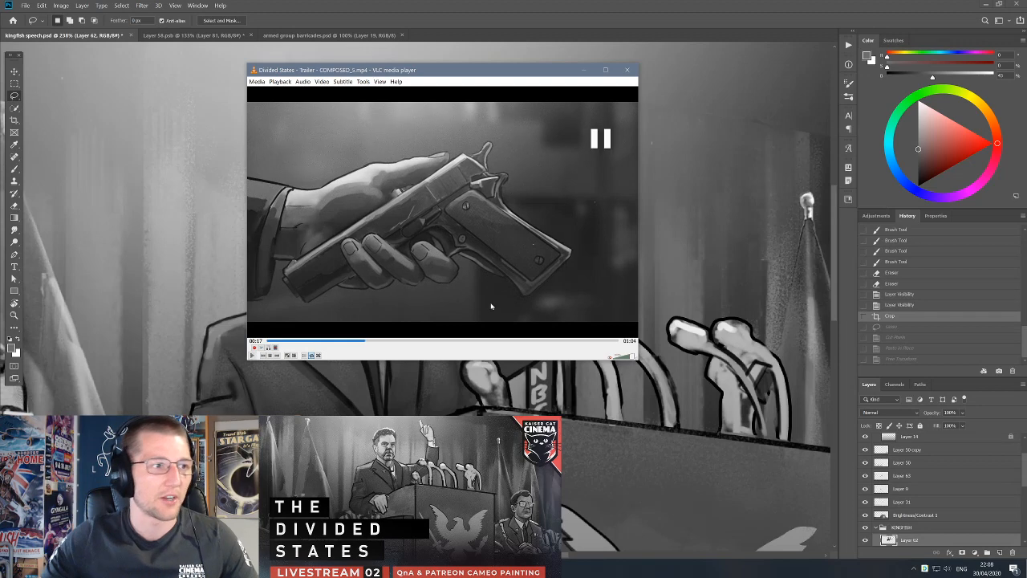
Bring the trailer window back over the painting and play it to the embracing couple's shot at 00:19.
{"action": "left_click", "coordinate": [477, 44]}
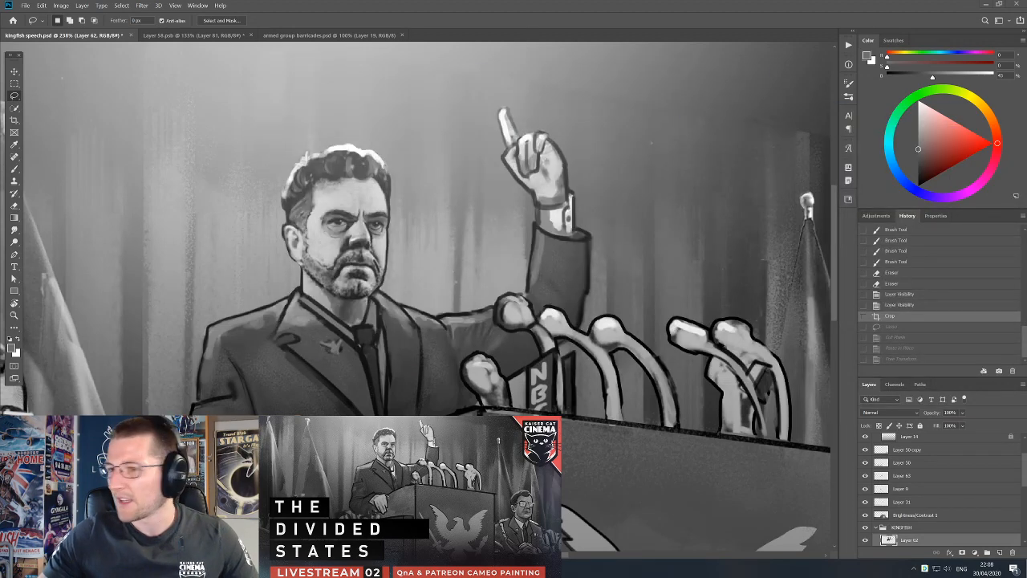
{"action": "left_click_drag", "start_coordinate": [1026, 106], "coordinate": [509, 87]}
{"action": "key", "text": "space"}
{"action": "key", "text": "space"}
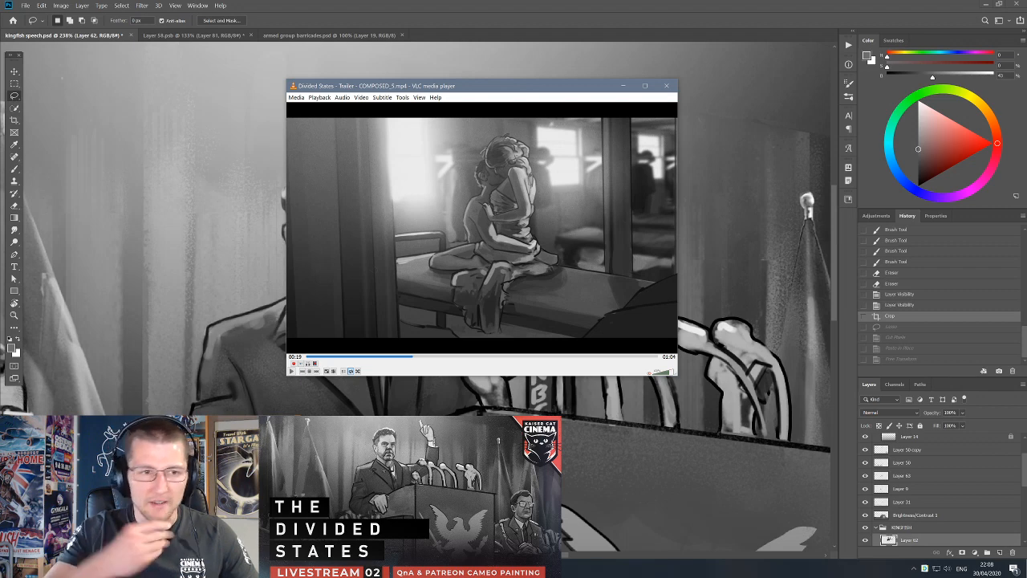
Move the trailer window off the painting, bring it back at the podium speech shot, and play it on to 00:25.
{"action": "left_click_drag", "start_coordinate": [493, 87], "coordinate": [1026, 89]}
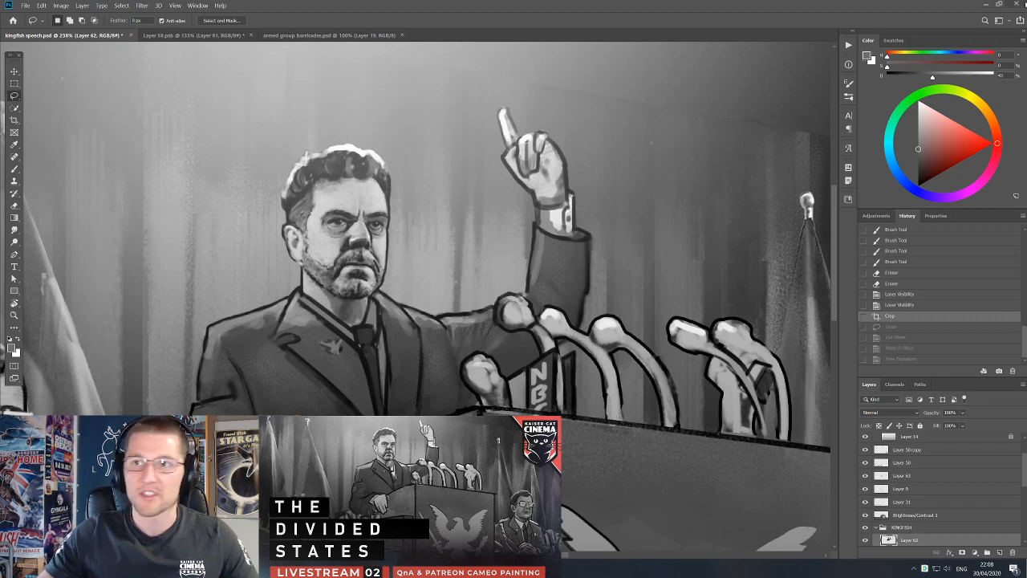
{"action": "left_click_drag", "start_coordinate": [1026, 65], "coordinate": [440, 99]}
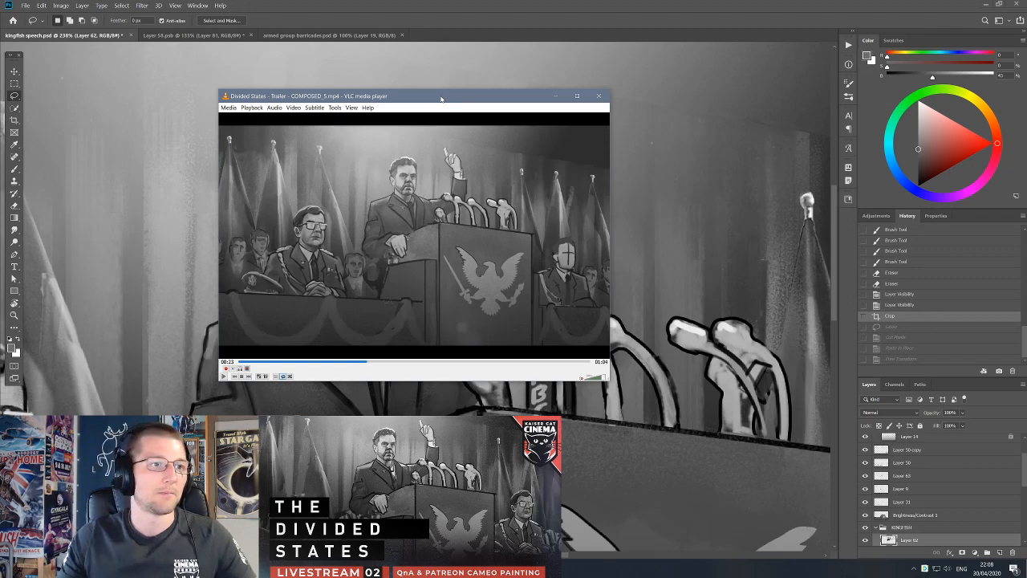
{"action": "left_click", "coordinate": [462, 232]}
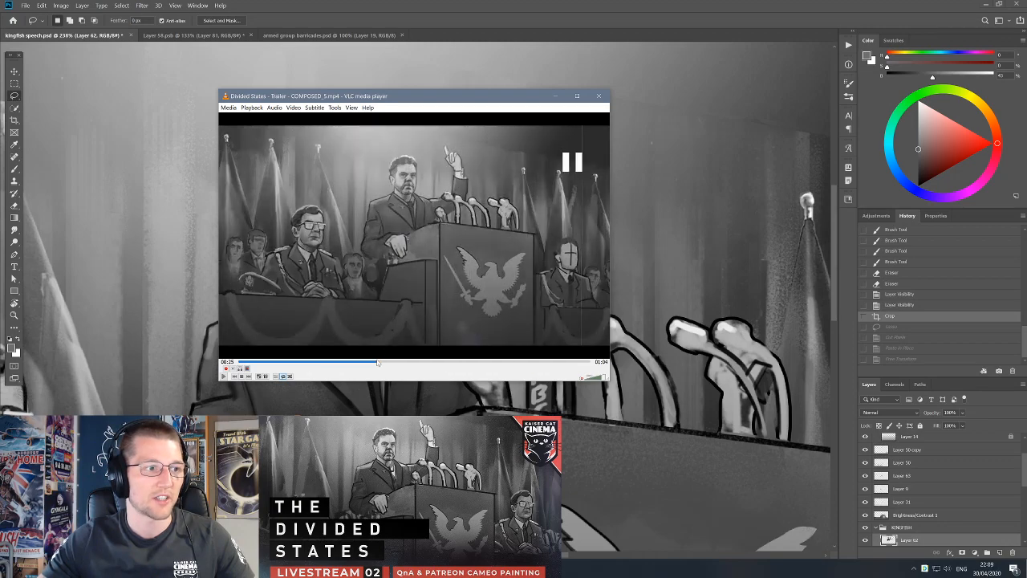
Bring the trailer back over the painting at the podium speech shot at 00:23 and enlarge its window.
{"action": "left_click_drag", "start_coordinate": [468, 97], "coordinate": [1026, 82]}
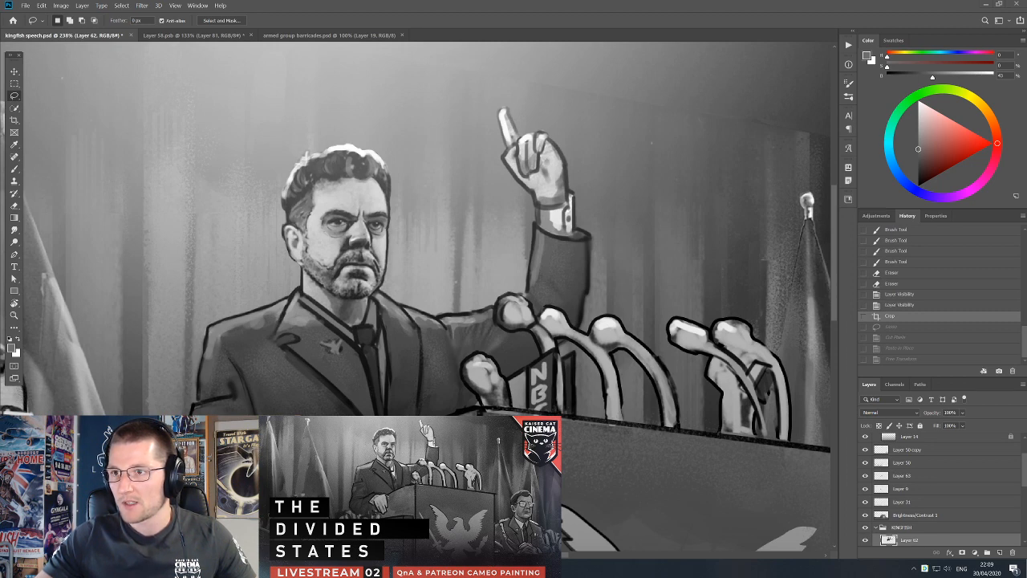
{"action": "left_click_drag", "start_coordinate": [1026, 90], "coordinate": [400, 86]}
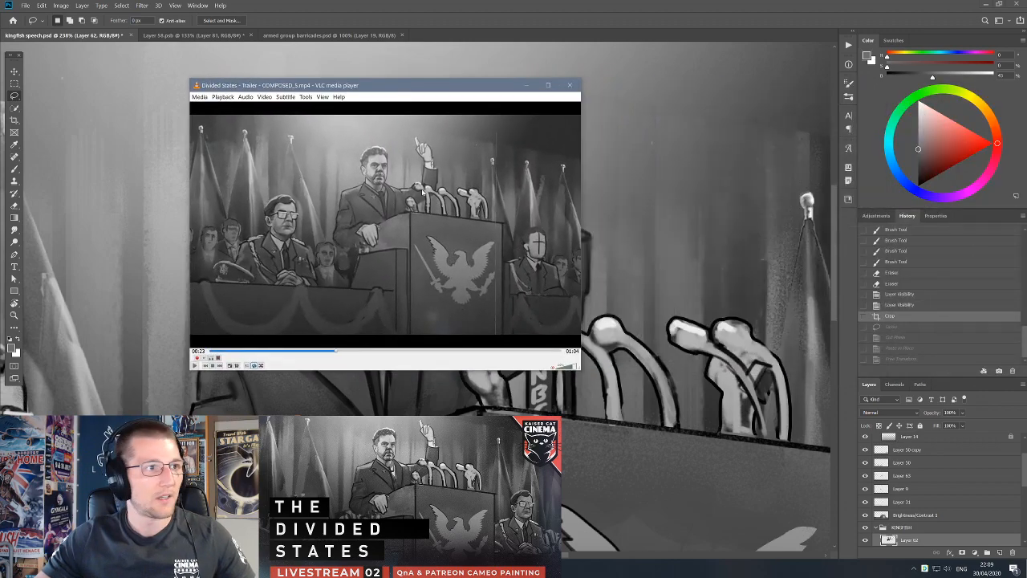
{"action": "left_click_drag", "start_coordinate": [578, 368], "coordinate": [940, 530]}
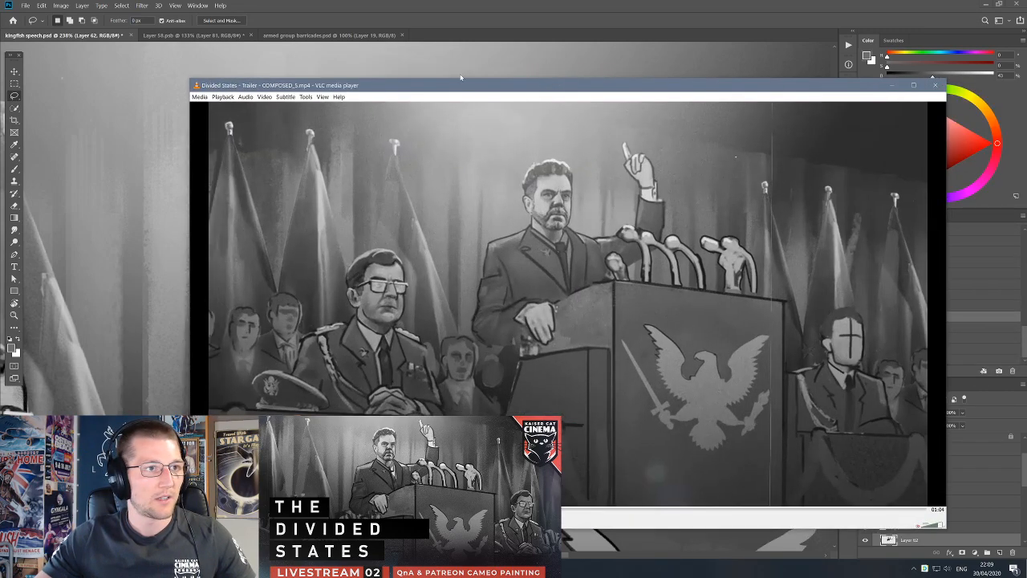
{"action": "left_click_drag", "start_coordinate": [488, 97], "coordinate": [335, 57]}
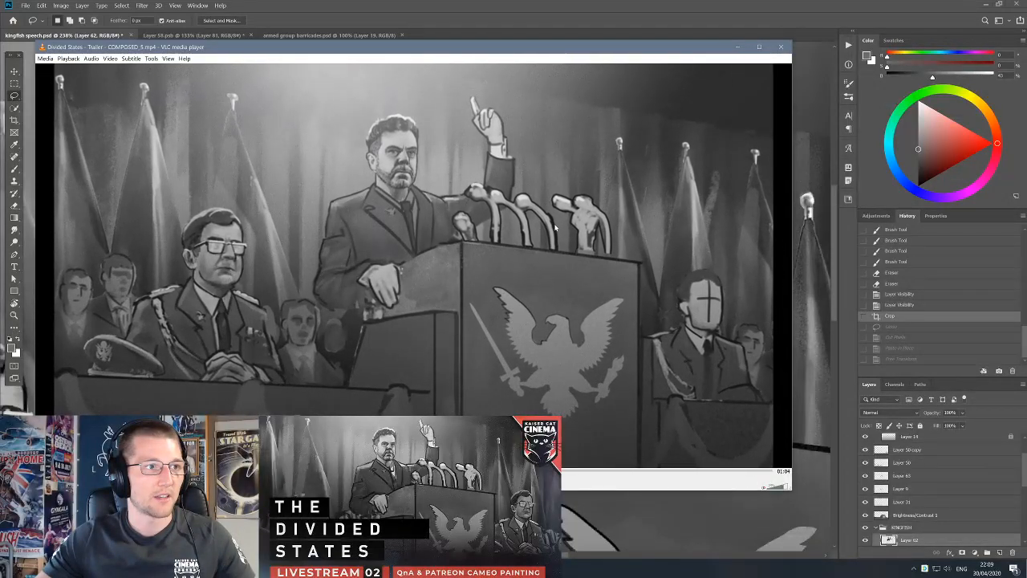
Play the trailer to the newspaper headline shot, move its window off the painting and bring it back smaller.
{"action": "key", "text": "space"}
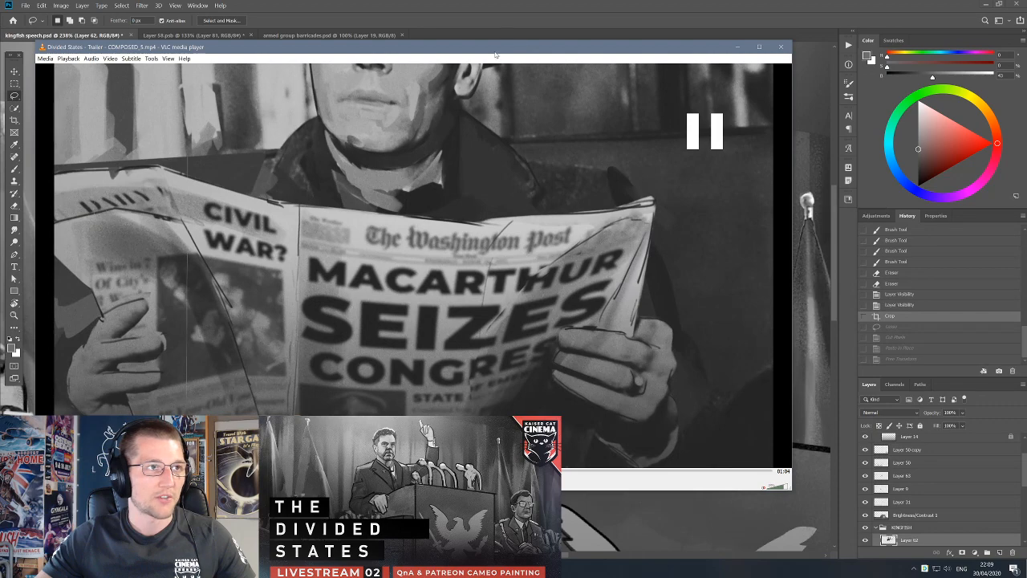
{"action": "left_click", "coordinate": [499, 36]}
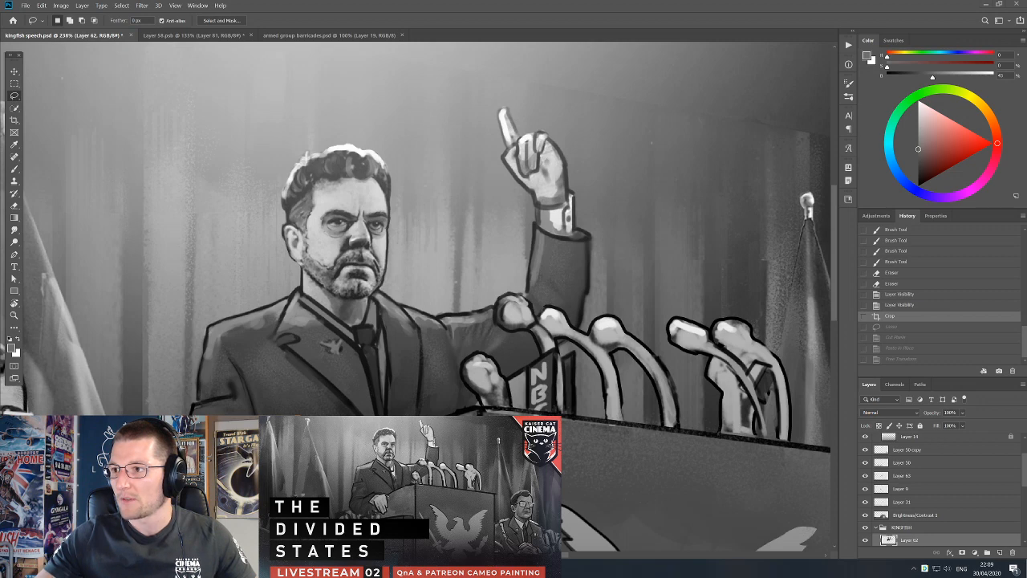
{"action": "left_click_drag", "start_coordinate": [1026, 90], "coordinate": [465, 75]}
Play the trailer from 00:54 through the title card to the Kaiser Cat Cinema logo, and clear the player off the painting.
{"action": "key", "text": "space"}
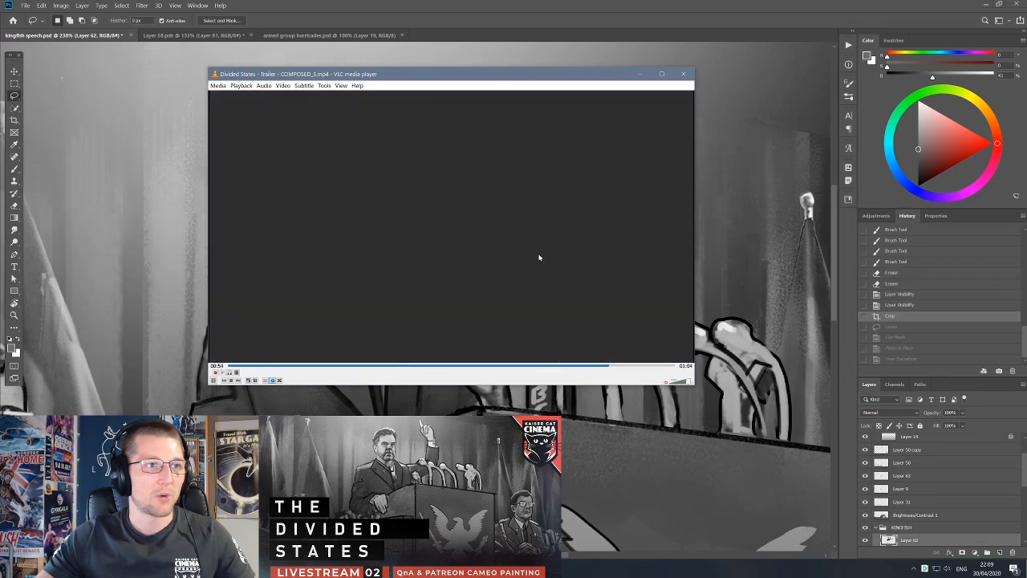
{"action": "key", "text": "space"}
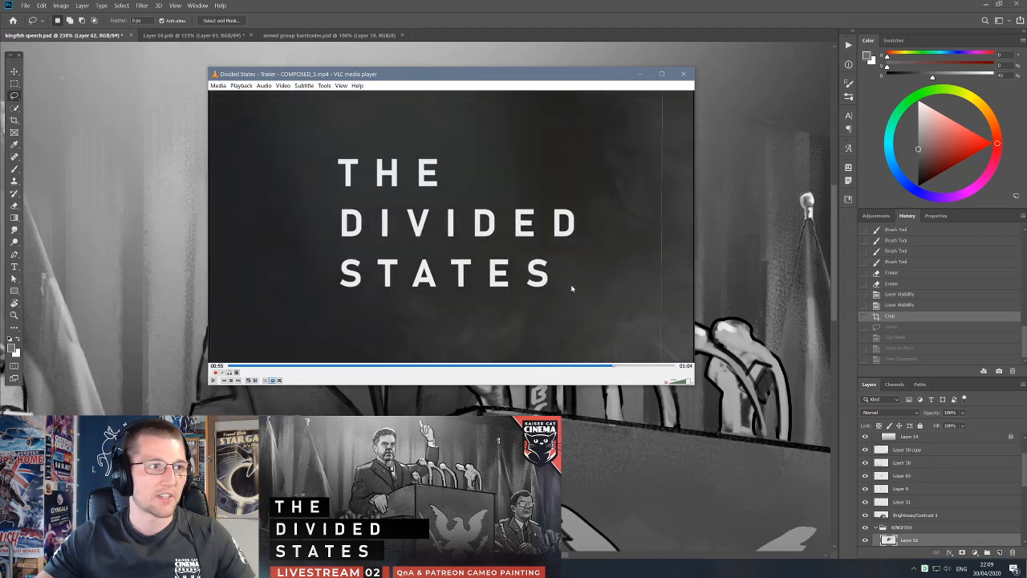
{"action": "key", "text": "space"}
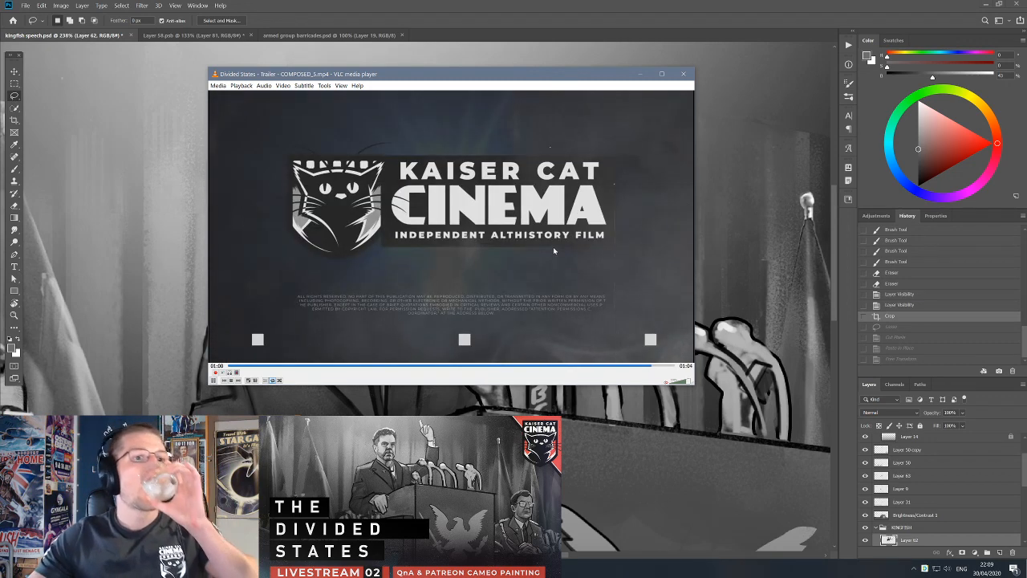
{"action": "left_click", "coordinate": [692, 73]}
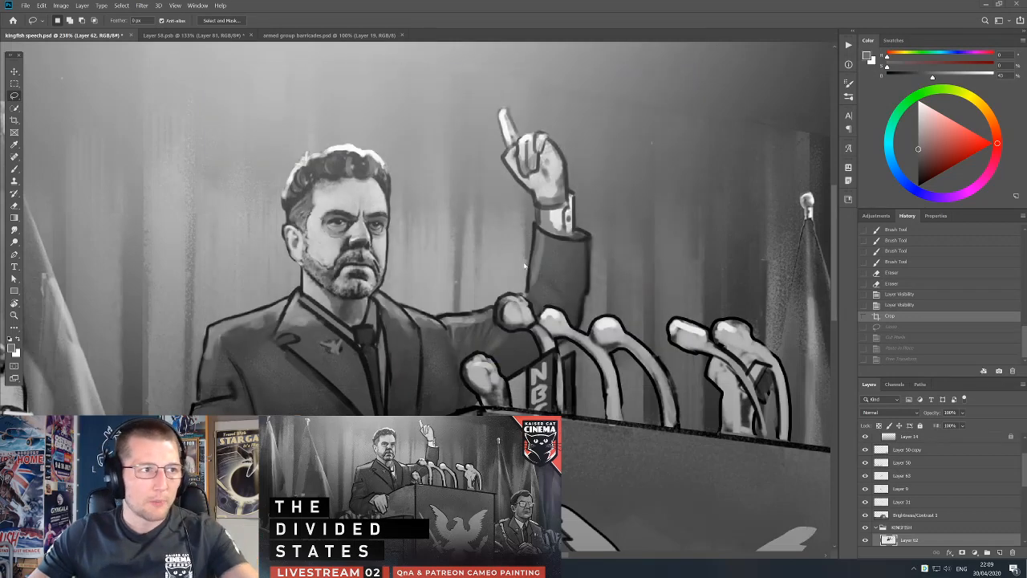
{"action": "key", "text": "v"}
{"action": "left_click_drag", "start_coordinate": [540, 382], "coordinate": [548, 377]}
{"action": "key", "text": "ctrl+z"}
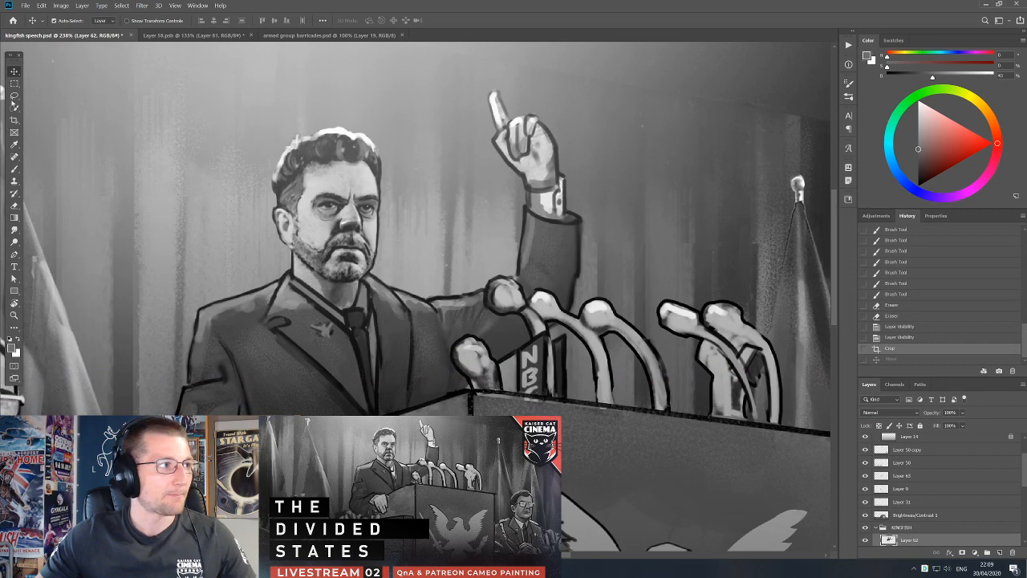
Lasso the podium microphones on Layer 62, cut them out and paste them in place on their own layer.
{"action": "left_click", "coordinate": [14, 96]}
{"action": "mouse_move", "coordinate": [473, 394]}
{"action": "left_mouse_down"}
{"action": "mouse_move", "coordinate": [449, 361]}
{"action": "mouse_move", "coordinate": [451, 337]}
{"action": "mouse_move", "coordinate": [488, 343]}
{"action": "mouse_move", "coordinate": [512, 379]}
{"action": "mouse_move", "coordinate": [532, 335]}
{"action": "mouse_move", "coordinate": [491, 266]}
{"action": "mouse_move", "coordinate": [532, 303]}
{"action": "mouse_move", "coordinate": [539, 293]}
{"action": "mouse_move", "coordinate": [573, 315]}
{"action": "mouse_move", "coordinate": [665, 273]}
{"action": "mouse_move", "coordinate": [814, 381]}
{"action": "mouse_move", "coordinate": [654, 474]}
{"action": "mouse_move", "coordinate": [562, 454]}
{"action": "left_mouse_up"}
{"action": "key", "text": "ctrl+x"}
{"action": "key", "text": "ctrl+shift+v"}
{"action": "key", "text": "v"}
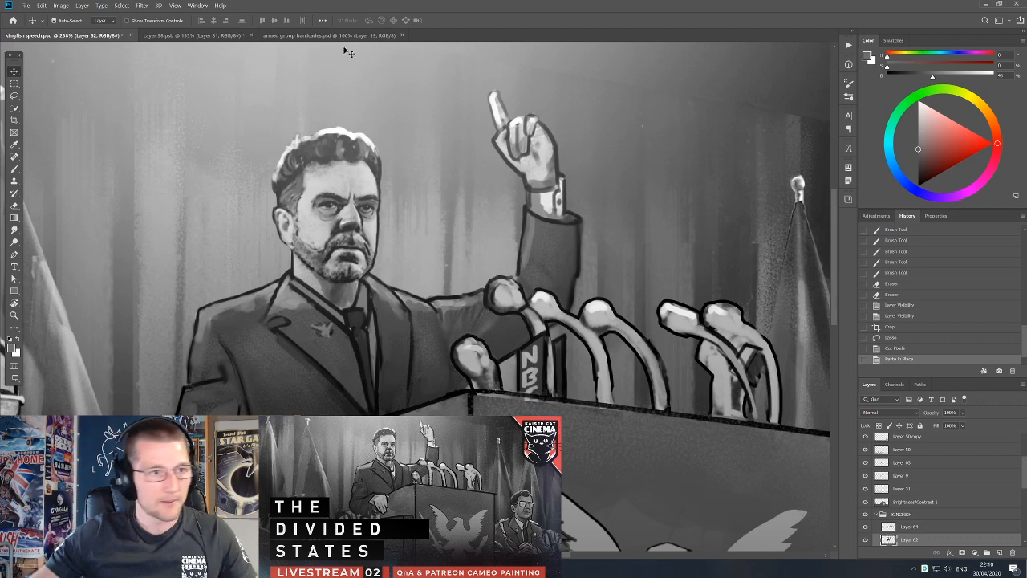
Try inverting the separated microphones' tones and painting dark grey over the raised sleeve's edge behind them.
{"action": "left_click", "coordinate": [550, 308]}
{"action": "key", "text": "ctrl+i"}
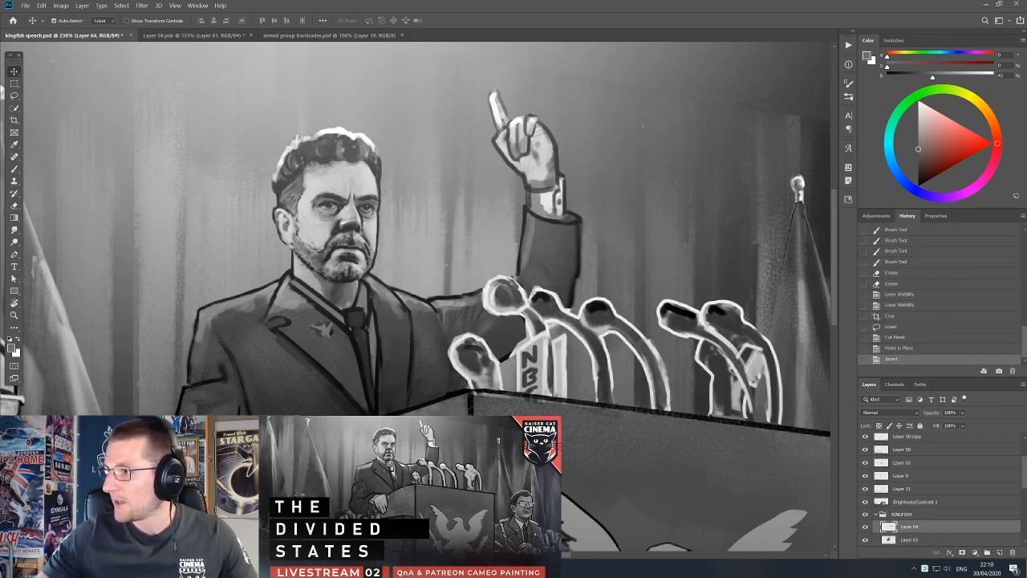
{"action": "key", "text": "b"}
{"action": "left_click", "coordinate": [553, 265], "text": "alt"}
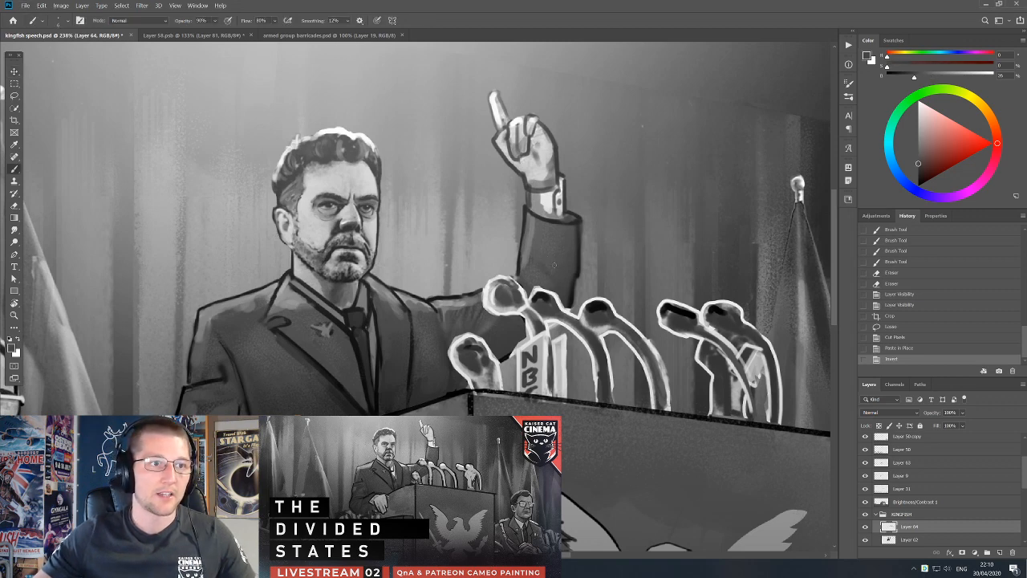
{"action": "left_click_drag", "start_coordinate": [575, 234], "coordinate": [573, 260]}
{"action": "left_click_drag", "start_coordinate": [574, 251], "coordinate": [572, 271]}
{"action": "left_click_drag", "start_coordinate": [573, 262], "coordinate": [555, 303]}
{"action": "left_click", "coordinate": [560, 288], "text": "alt"}
{"action": "key", "text": "bracketright"}
{"action": "key", "text": "bracketright"}
{"action": "left_click_drag", "start_coordinate": [560, 244], "coordinate": [558, 267]}
{"action": "left_click_drag", "start_coordinate": [555, 256], "coordinate": [551, 302]}
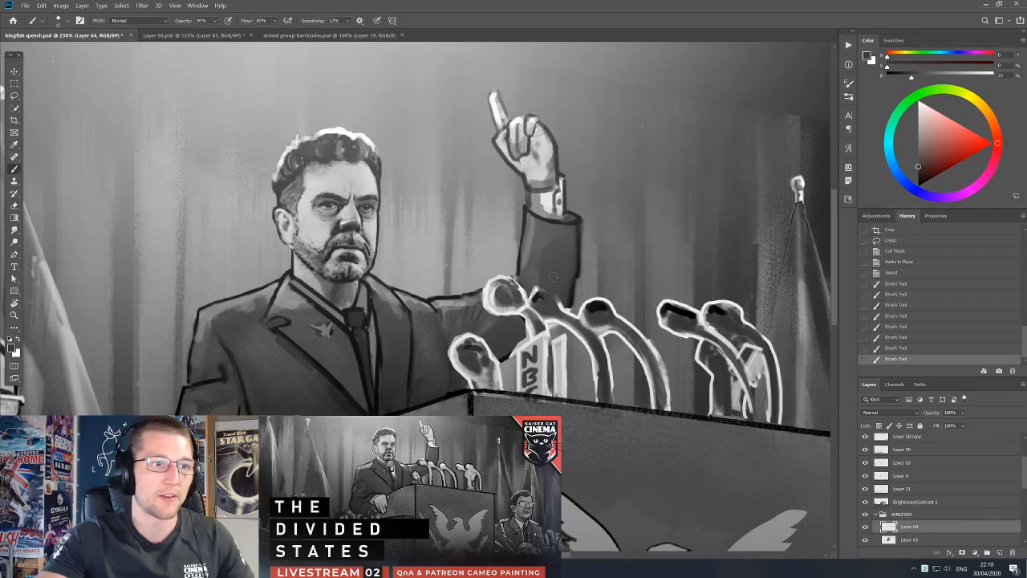
Undo the sleeve strokes and the inversion of the microphone layer.
{"action": "key", "text": "ctrl+z"}
{"action": "key", "text": "ctrl+z"}
{"action": "key", "text": "ctrl+z"}
{"action": "key", "text": "ctrl+z"}
{"action": "key", "text": "ctrl+z"}
{"action": "key", "text": "ctrl+z"}
{"action": "key", "text": "ctrl+z"}
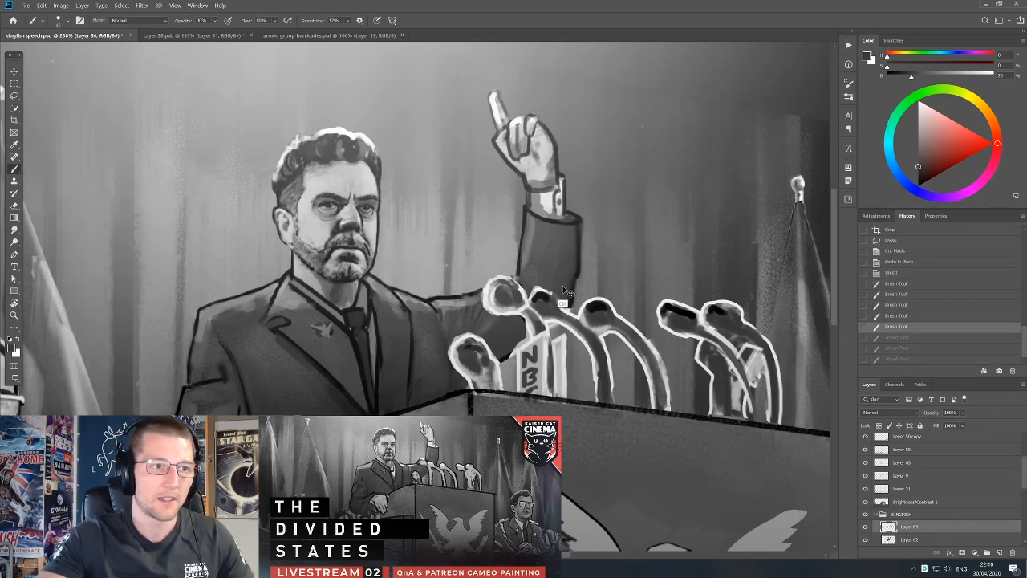
{"action": "key", "text": "ctrl+z"}
{"action": "key", "text": "ctrl+z"}
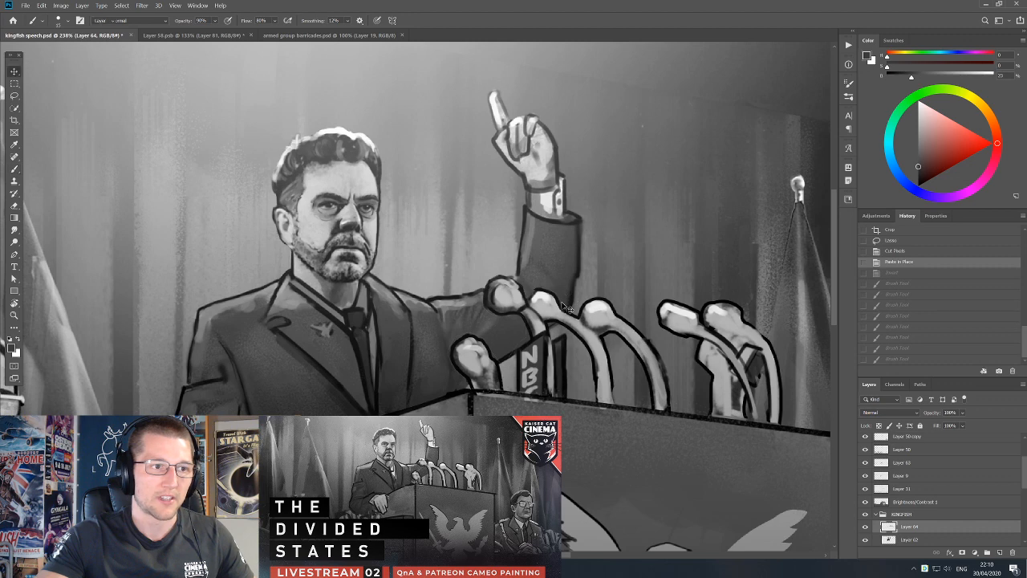
{"action": "left_click_drag", "start_coordinate": [555, 318], "coordinate": [579, 343]}
{"action": "key", "text": "ctrl+z"}
Paint sampled dark suit tones on Layer 62 around the sleeve and the NBC microphone with a smaller brush.
{"action": "left_click", "coordinate": [564, 284], "text": "ctrl"}
{"action": "left_click", "coordinate": [555, 276], "text": "alt"}
{"action": "key", "text": "bracketleft"}
{"action": "key", "text": "bracketleft"}
{"action": "key", "text": "bracketleft"}
{"action": "mouse_move", "coordinate": [549, 301]}
{"action": "left_mouse_down"}
{"action": "mouse_move", "coordinate": [535, 295]}
{"action": "mouse_move", "coordinate": [546, 298]}
{"action": "left_mouse_up"}
{"action": "left_click", "coordinate": [526, 278], "text": "alt"}
{"action": "left_click", "coordinate": [549, 299], "text": "alt"}
{"action": "left_click_drag", "start_coordinate": [511, 347], "coordinate": [505, 352]}
{"action": "left_click_drag", "start_coordinate": [510, 348], "coordinate": [503, 355]}
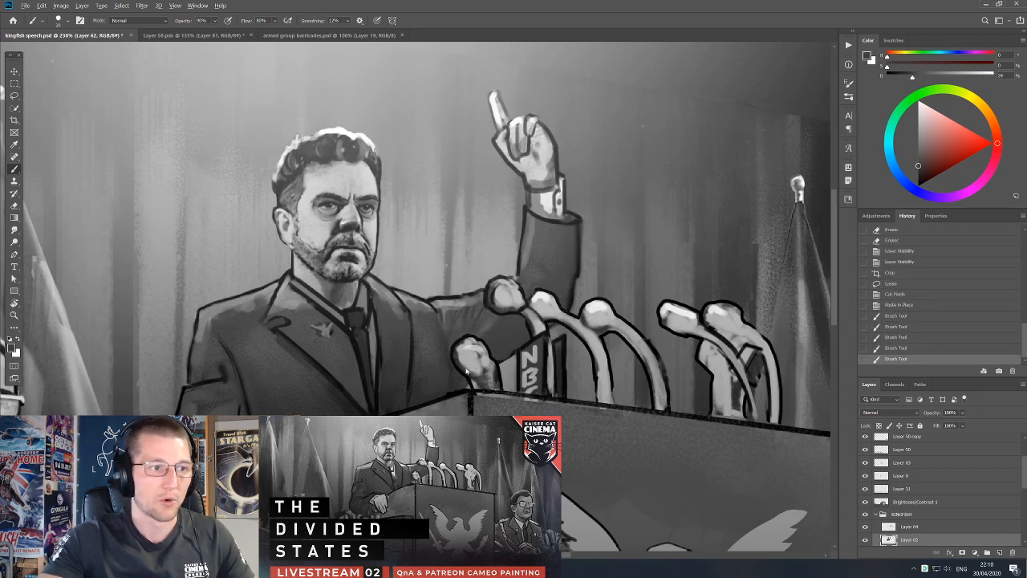
{"action": "left_click", "coordinate": [506, 353]}
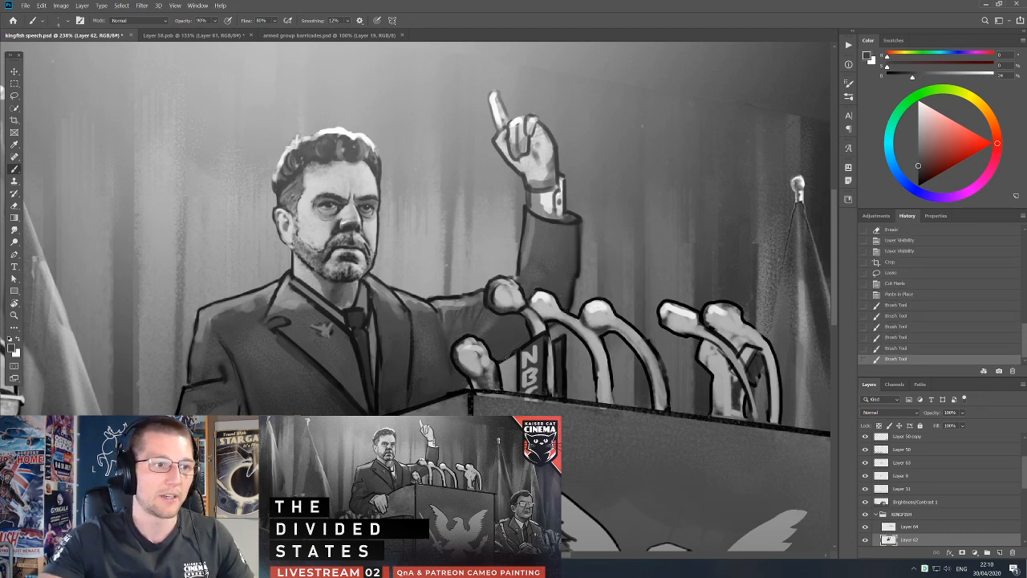
{"action": "left_click", "coordinate": [505, 359]}
Try a larger dark stroke across the sleeve behind the microphones on Layer 64, and undo the last three strokes.
{"action": "key", "text": "bracketright"}
{"action": "left_click", "coordinate": [553, 259], "text": "alt"}
{"action": "key", "text": "alt+bracketright"}
{"action": "left_click_drag", "start_coordinate": [545, 281], "coordinate": [517, 309]}
{"action": "key", "text": "ctrl+z"}
{"action": "key", "text": "ctrl+z"}
{"action": "key", "text": "ctrl+z"}
{"action": "key", "text": "ctrl+z"}
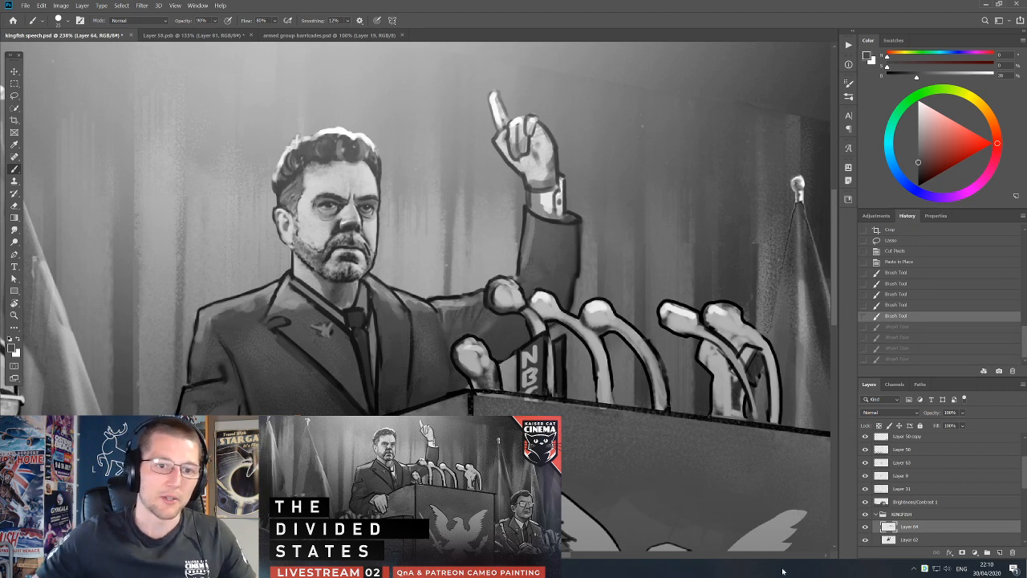
Check the separated microphones by toggling Layer 64's visibility, and paint sampled suit tones behind them on Layer 62.
{"action": "left_click", "coordinate": [865, 526]}
{"action": "left_click", "coordinate": [865, 527]}
{"action": "left_click", "coordinate": [911, 539]}
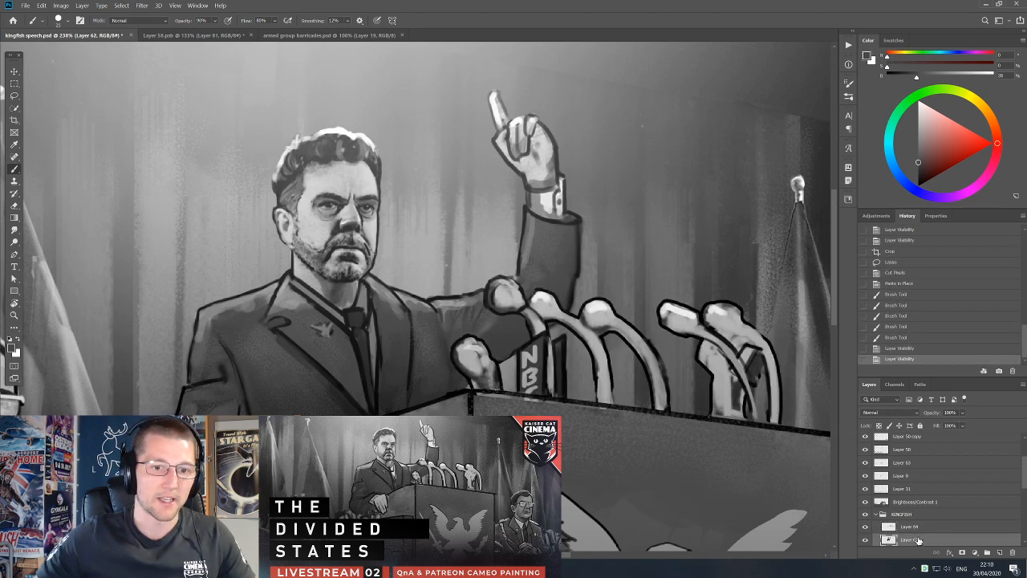
{"action": "left_click", "coordinate": [540, 240], "text": "alt"}
{"action": "key", "text": "bracketleft"}
{"action": "left_click", "coordinate": [548, 262], "text": "alt"}
{"action": "left_click_drag", "start_coordinate": [527, 278], "coordinate": [535, 292]}
{"action": "left_click_drag", "start_coordinate": [528, 281], "coordinate": [535, 292]}
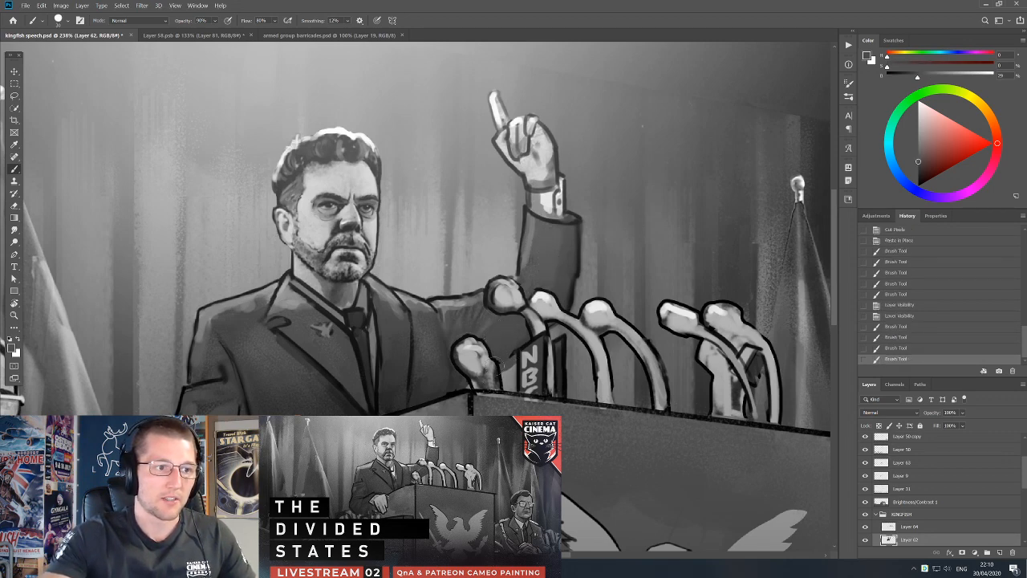
Paint dark suit tone between the front microphone and the NBC microphone, undoing the last stroke.
{"action": "mouse_move", "coordinate": [467, 383]}
{"action": "left_mouse_down"}
{"action": "mouse_move", "coordinate": [493, 363]}
{"action": "mouse_move", "coordinate": [519, 362]}
{"action": "mouse_move", "coordinate": [518, 331]}
{"action": "mouse_move", "coordinate": [511, 352]}
{"action": "left_mouse_up"}
{"action": "left_click", "coordinate": [498, 377], "text": "alt"}
{"action": "left_click", "coordinate": [516, 345], "text": "alt"}
{"action": "key", "text": "ctrl+z"}
Sample the front microphone's light grey and erase the leftover dark outline beside its stem on Layer 64.
{"action": "key", "text": "e"}
{"action": "key", "text": "b"}
{"action": "left_click", "coordinate": [482, 362], "text": "alt"}
{"action": "key", "text": "e"}
{"action": "key", "text": "bracketright"}
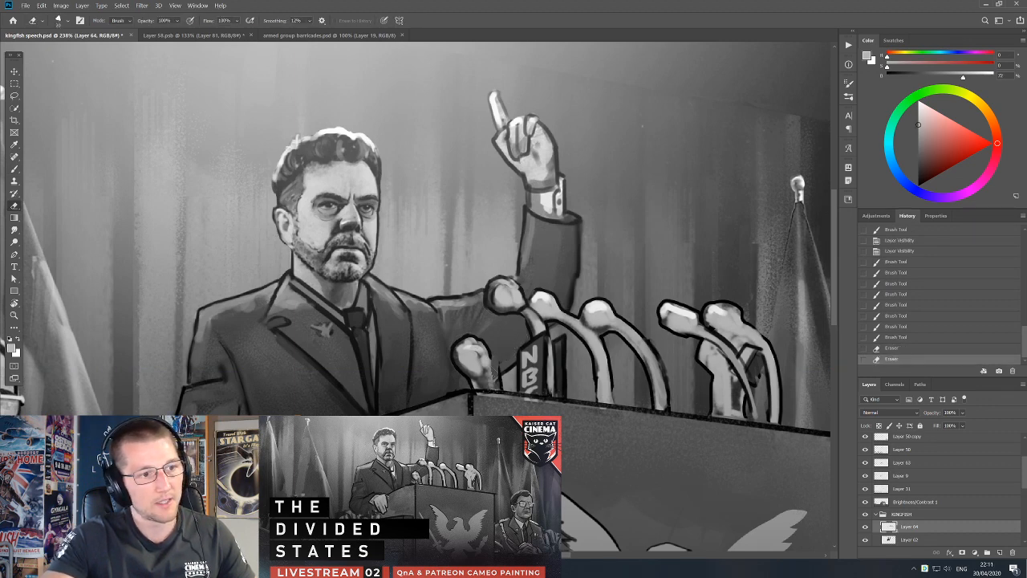
{"action": "key", "text": "b"}
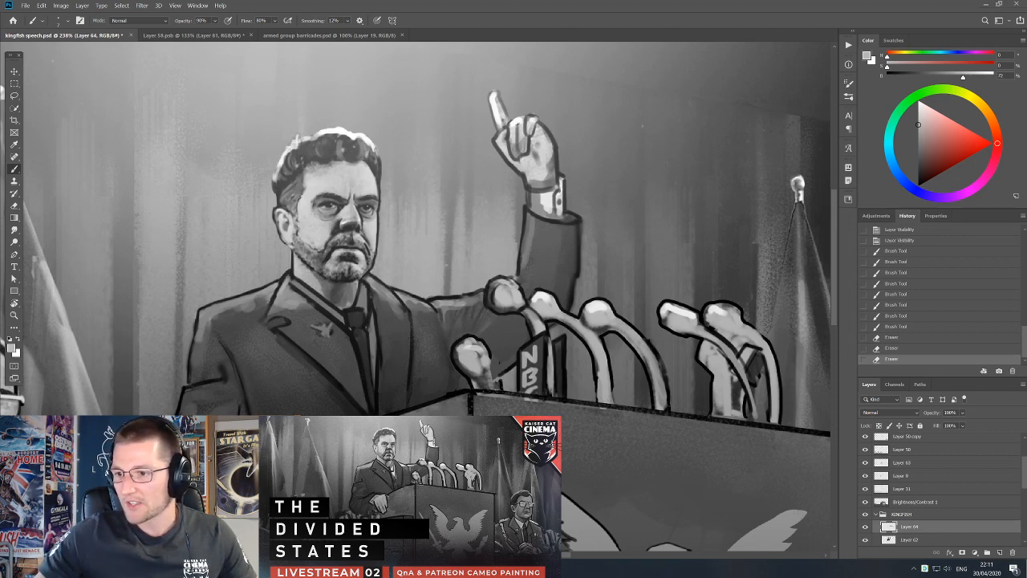
Place the NBC microphone reference photo beside the painting and erase around the front microphone, undoing the stray stroke.
{"action": "left_click_drag", "start_coordinate": [1026, 385], "coordinate": [780, 289]}
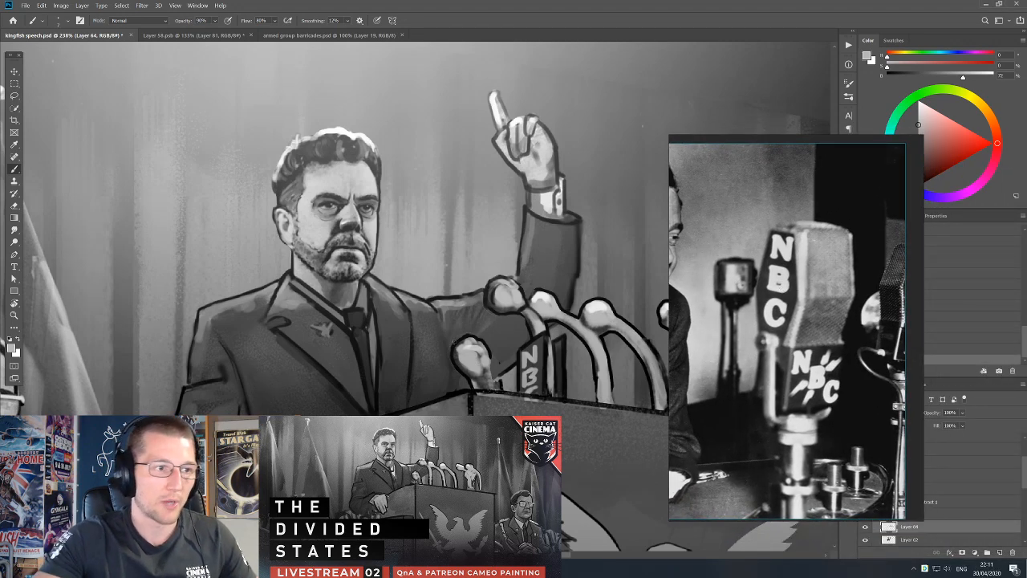
{"action": "key", "text": "v"}
{"action": "key", "text": "e"}
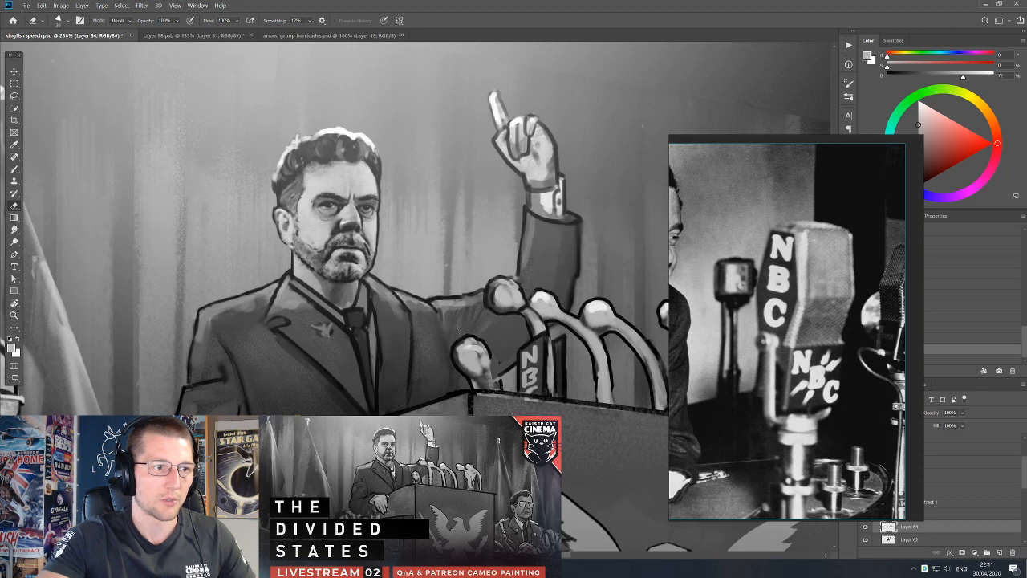
{"action": "mouse_move", "coordinate": [460, 331]}
{"action": "left_mouse_down"}
{"action": "mouse_move", "coordinate": [451, 345]}
{"action": "mouse_move", "coordinate": [467, 373]}
{"action": "mouse_move", "coordinate": [450, 353]}
{"action": "left_mouse_up"}
{"action": "key", "text": "v"}
{"action": "key", "text": "ctrl+z"}
{"action": "key", "text": "e"}
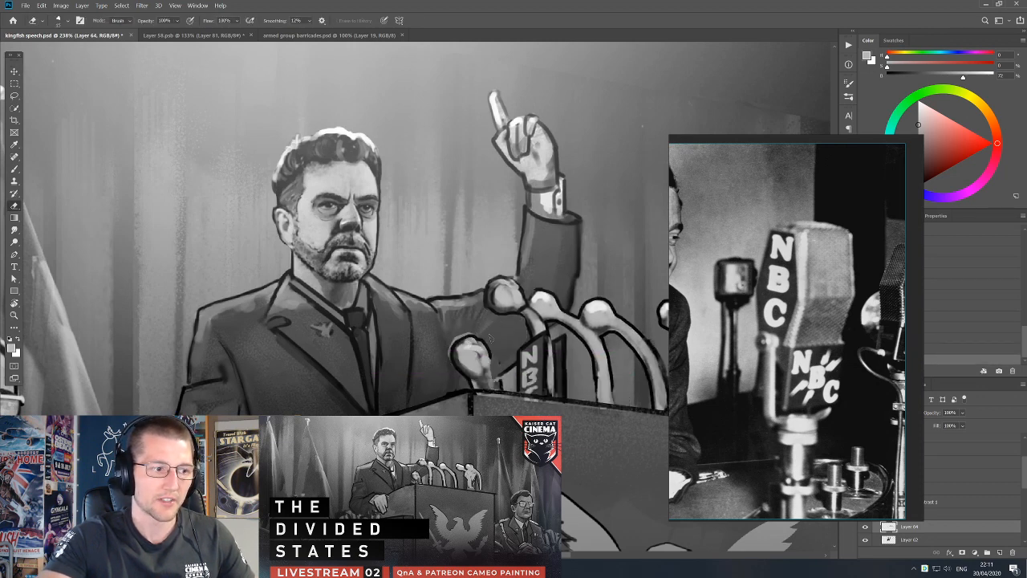
Switch to Layer 62 and paint sampled suit greys around the front microphone's head and the chest beside it.
{"action": "key", "text": "v"}
{"action": "left_click", "coordinate": [505, 329], "text": "ctrl"}
{"action": "key", "text": "b"}
{"action": "left_click", "coordinate": [482, 322], "text": "alt"}
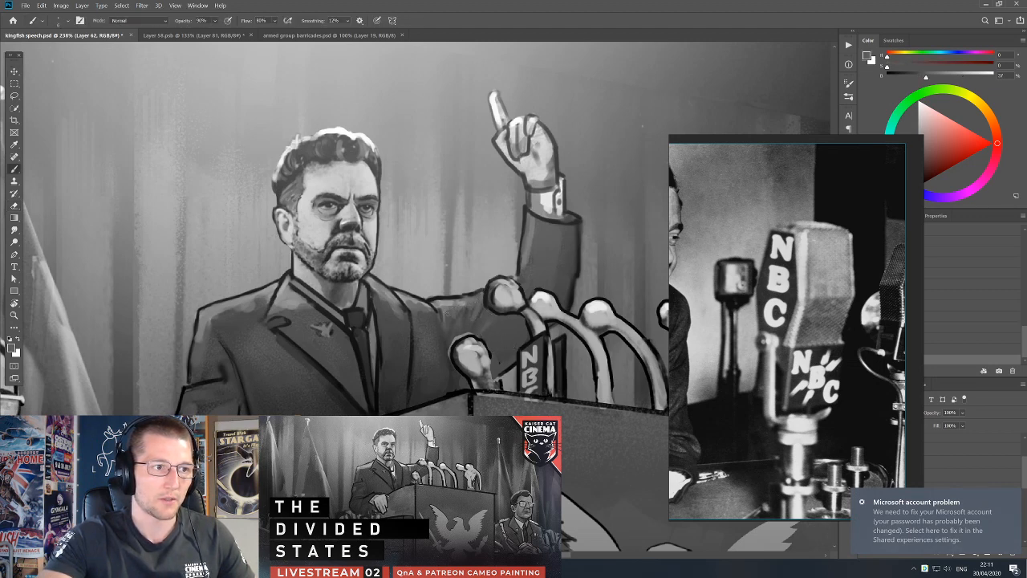
{"action": "left_click", "coordinate": [443, 321], "text": "alt"}
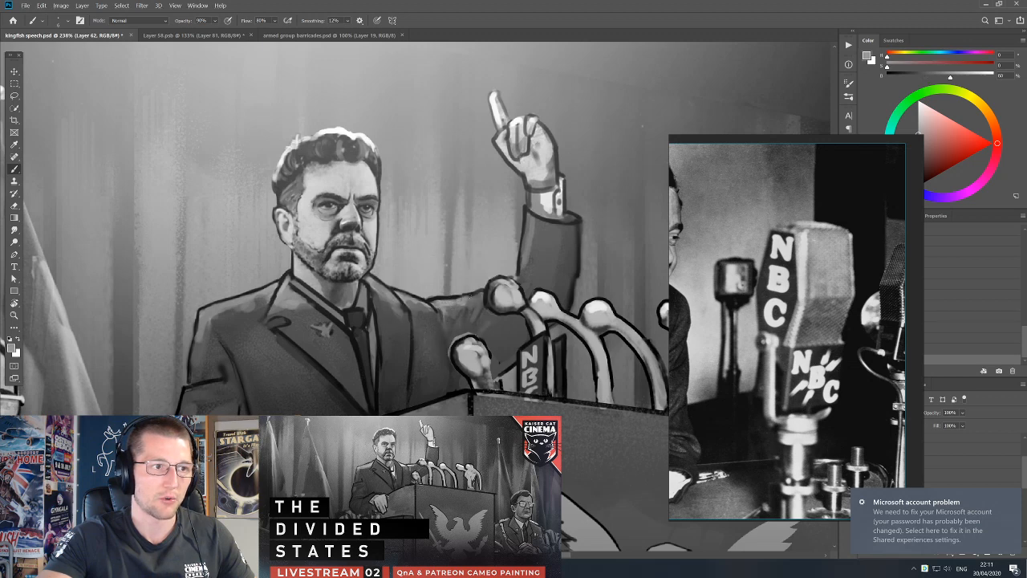
{"action": "left_click", "coordinate": [481, 293], "text": "alt"}
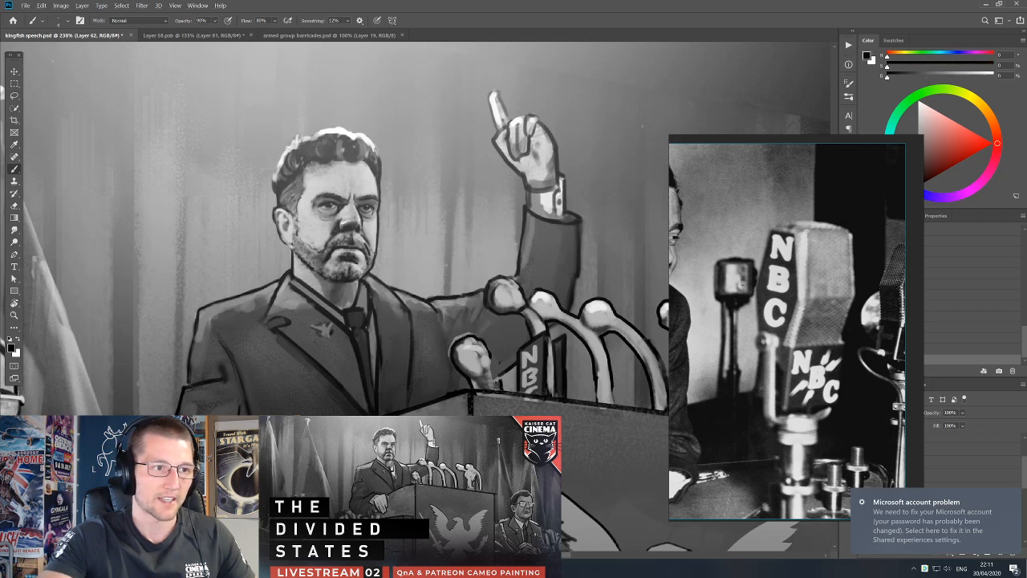
Retouch the raised sleeve's shading and dark outline with sampled grey and near-black tones.
{"action": "left_click", "coordinate": [528, 249], "text": "alt"}
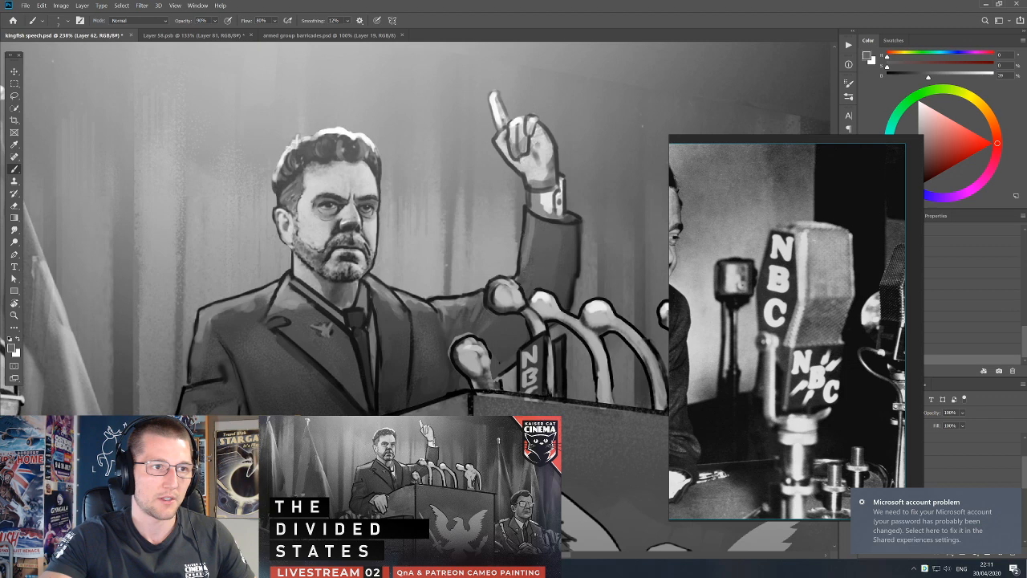
{"action": "left_click", "coordinate": [546, 217], "text": "alt"}
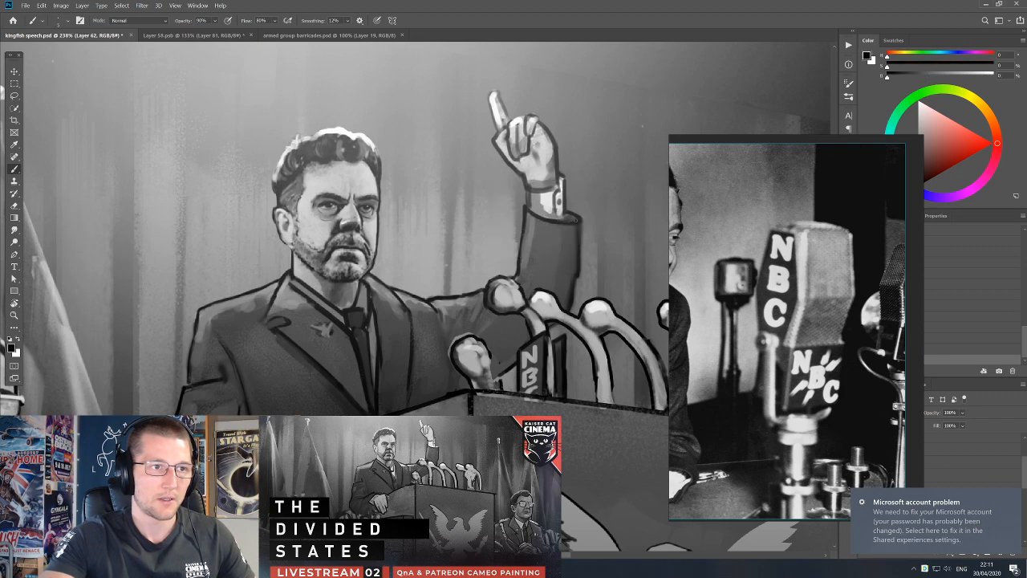
{"action": "left_click", "coordinate": [567, 220], "text": "alt"}
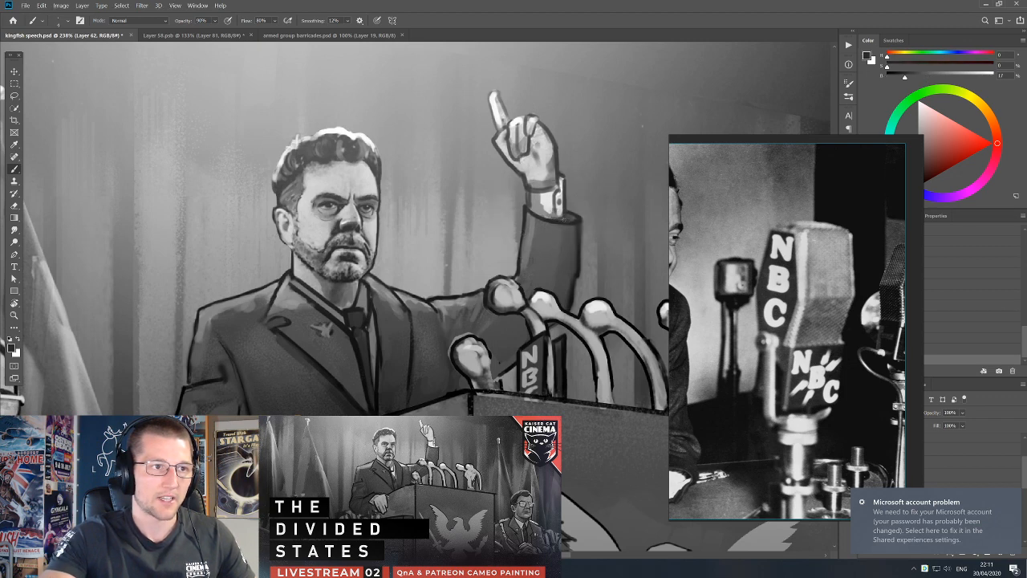
{"action": "left_click", "coordinate": [579, 221], "text": "alt"}
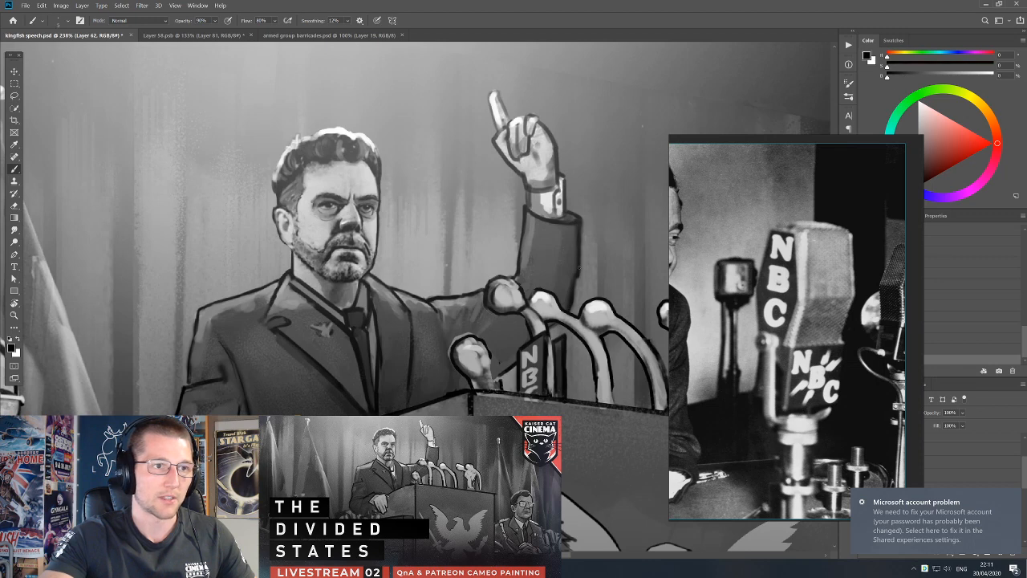
{"action": "left_click", "coordinate": [570, 295], "text": "alt"}
Paint sampled dark suit tones over the chest between the front microphone and the jacket lapel.
{"action": "left_click", "coordinate": [485, 337], "text": "alt"}
{"action": "left_click", "coordinate": [482, 325], "text": "alt"}
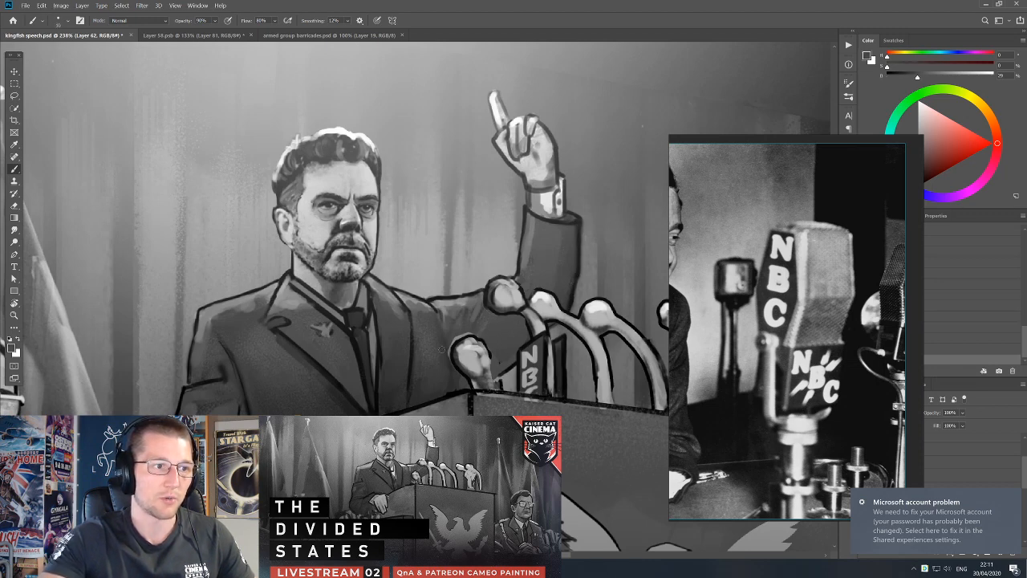
{"action": "left_click", "coordinate": [437, 334], "text": "alt"}
{"action": "left_click", "coordinate": [436, 332], "text": "alt"}
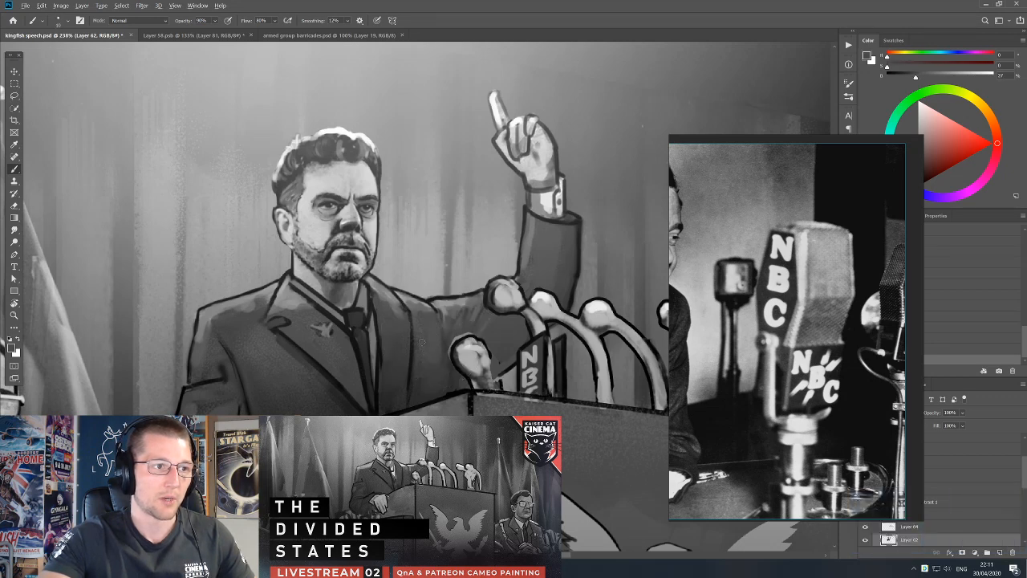
{"action": "left_click", "coordinate": [401, 334], "text": "alt"}
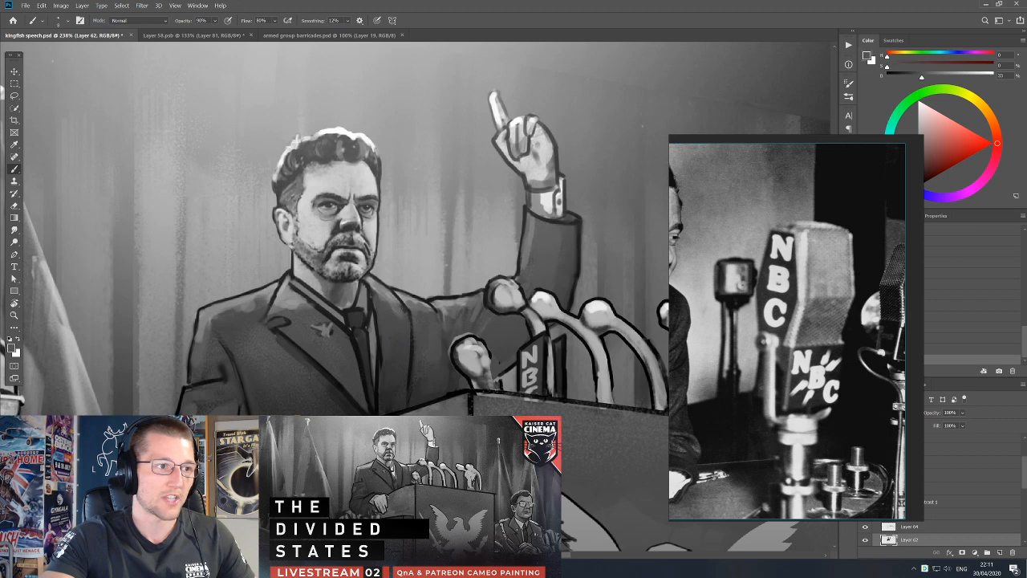
{"action": "left_click", "coordinate": [391, 317], "text": "alt"}
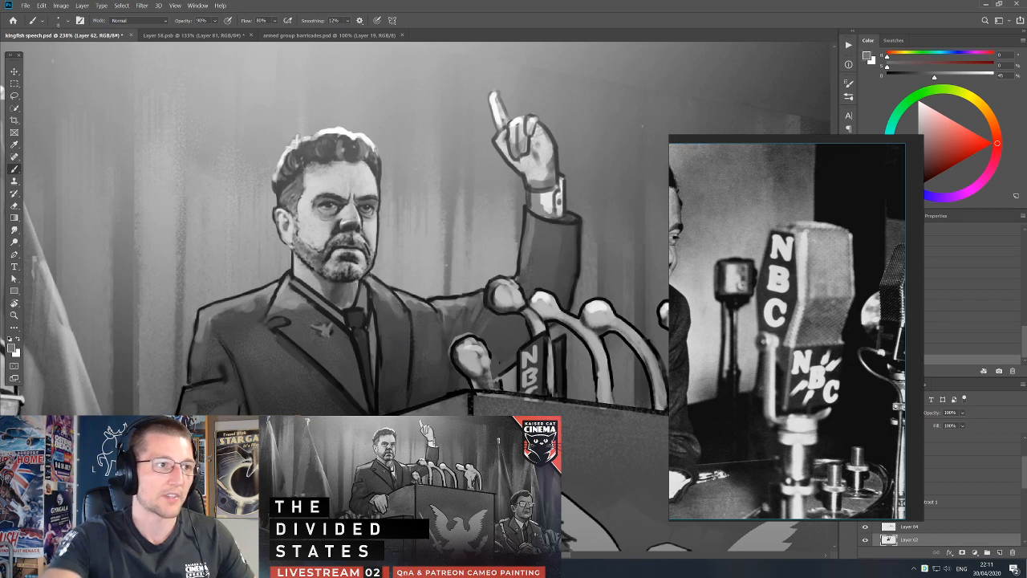
Switch to Layer 9 and retouch the ring and knuckles of the hand on the podium in black and light grey.
{"action": "key", "text": "d"}
{"action": "key", "text": "e"}
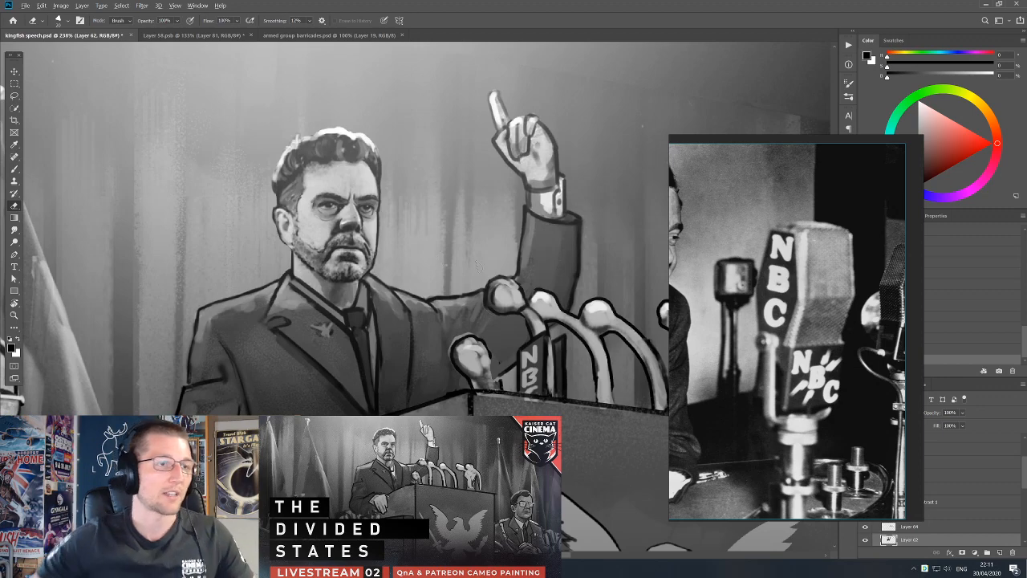
{"action": "scroll", "coordinate": [478, 264], "scroll_direction": "down", "scroll_amount": 6}
{"action": "scroll", "coordinate": [389, 343], "scroll_direction": "up", "scroll_amount": 5}
{"action": "key", "text": "b"}
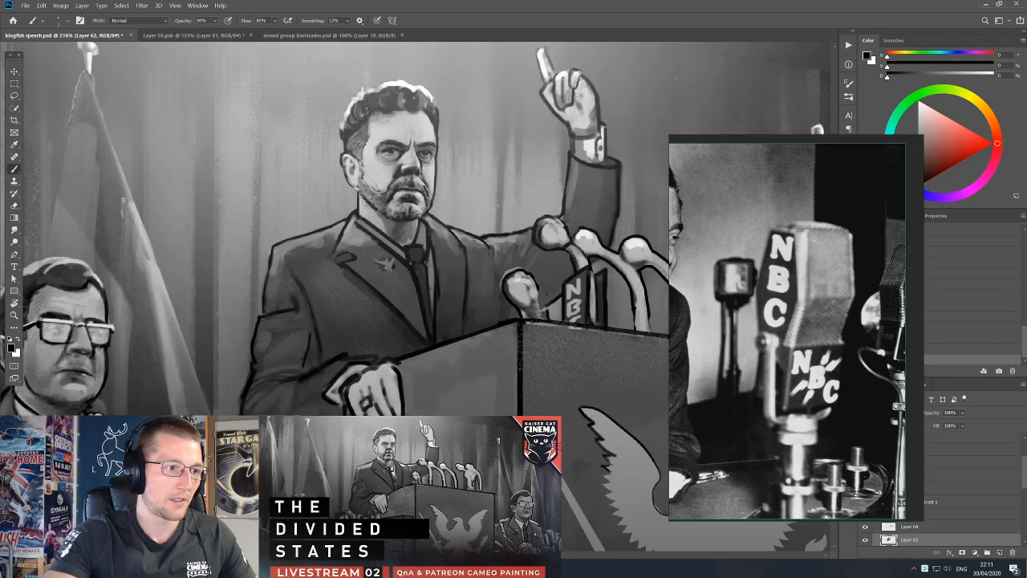
{"action": "left_click", "coordinate": [367, 401], "text": "ctrl"}
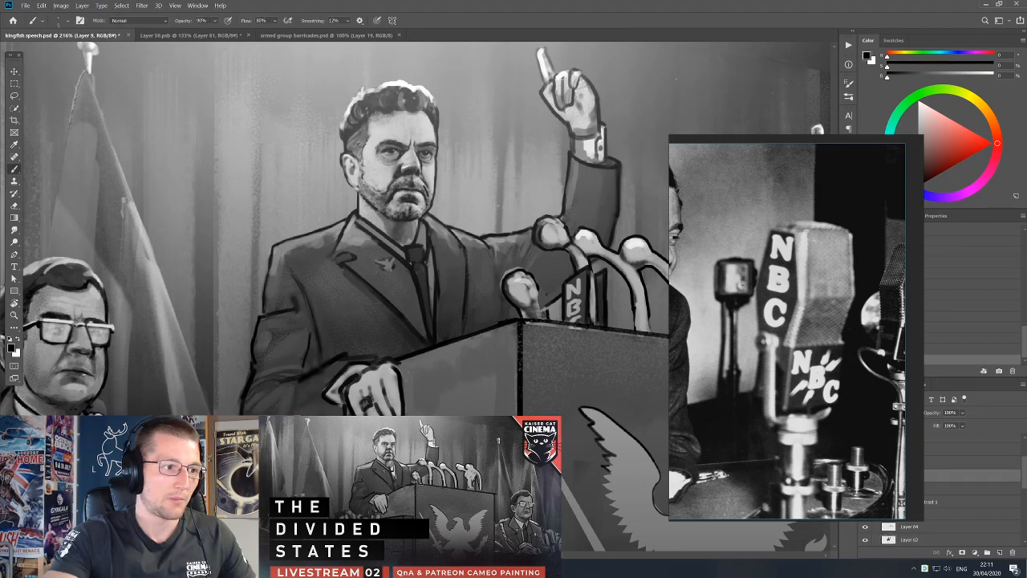
{"action": "key", "text": "x"}
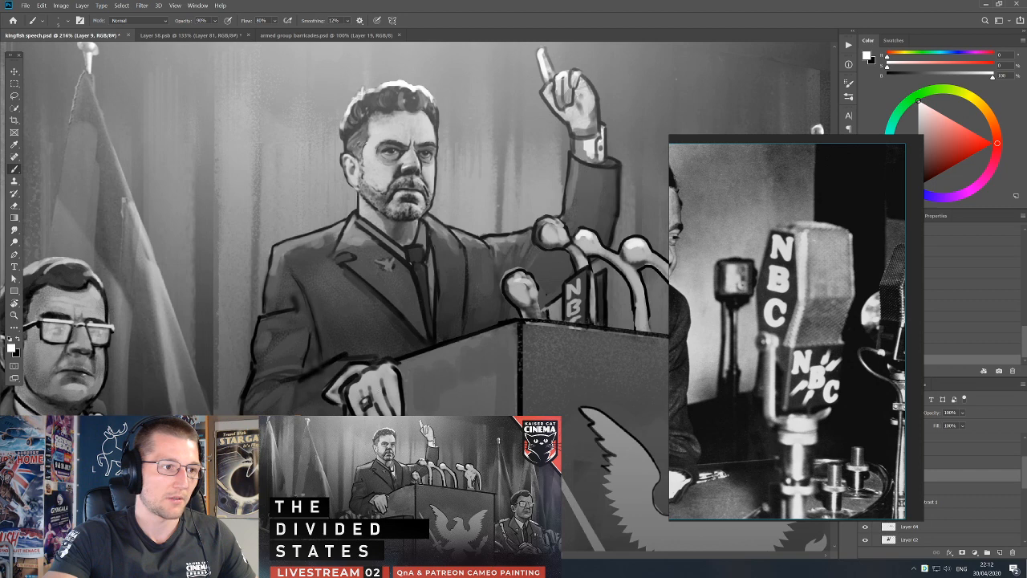
{"action": "left_click", "coordinate": [394, 398], "text": "alt"}
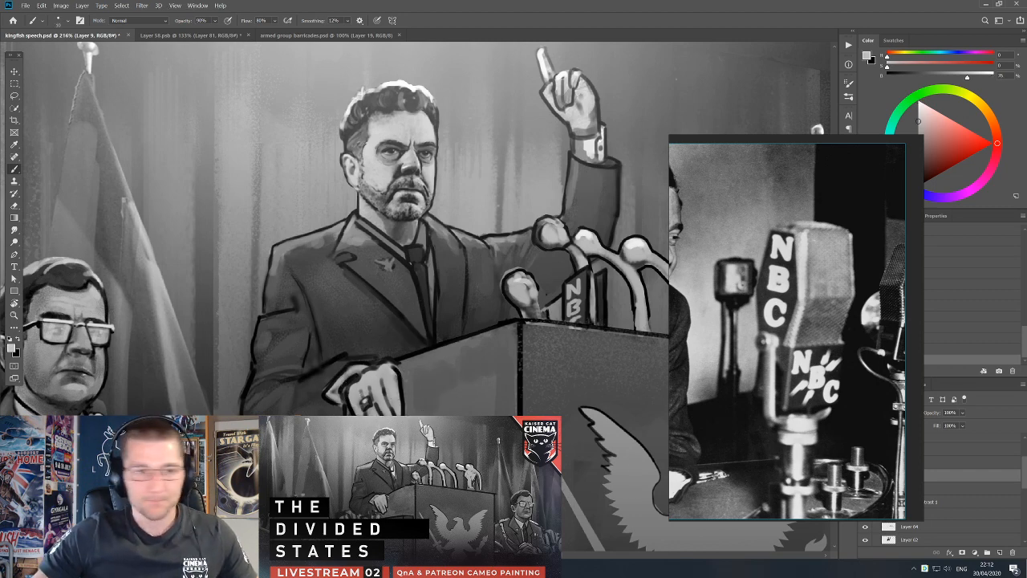
Move the NBC reference photo clear of the layer list and add a new layer above Layer 50 copy.
{"action": "left_click_drag", "start_coordinate": [793, 423], "coordinate": [709, 402]}
{"action": "scroll", "coordinate": [921, 451], "scroll_direction": "up", "scroll_amount": 1}
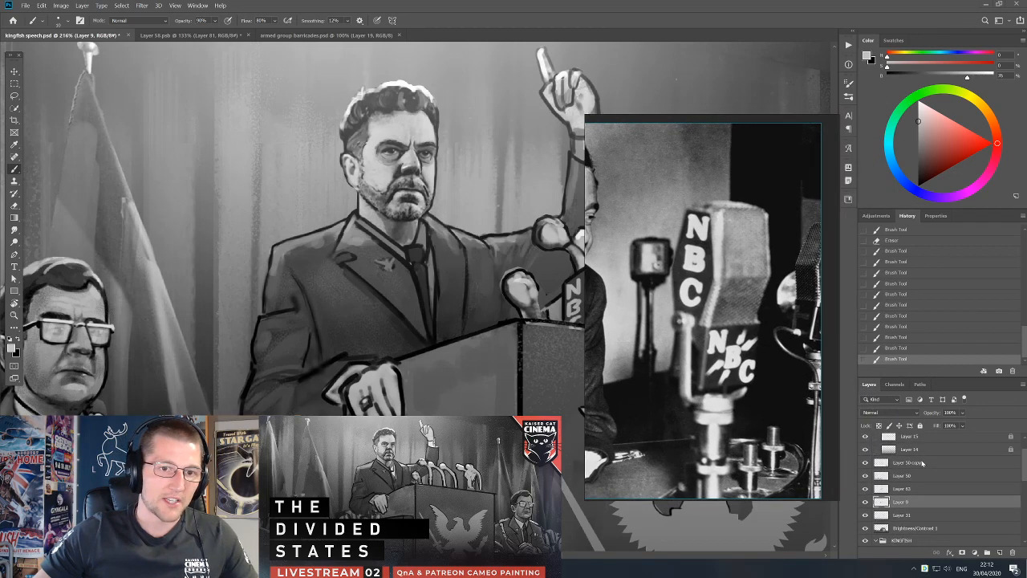
{"action": "left_click", "coordinate": [925, 463]}
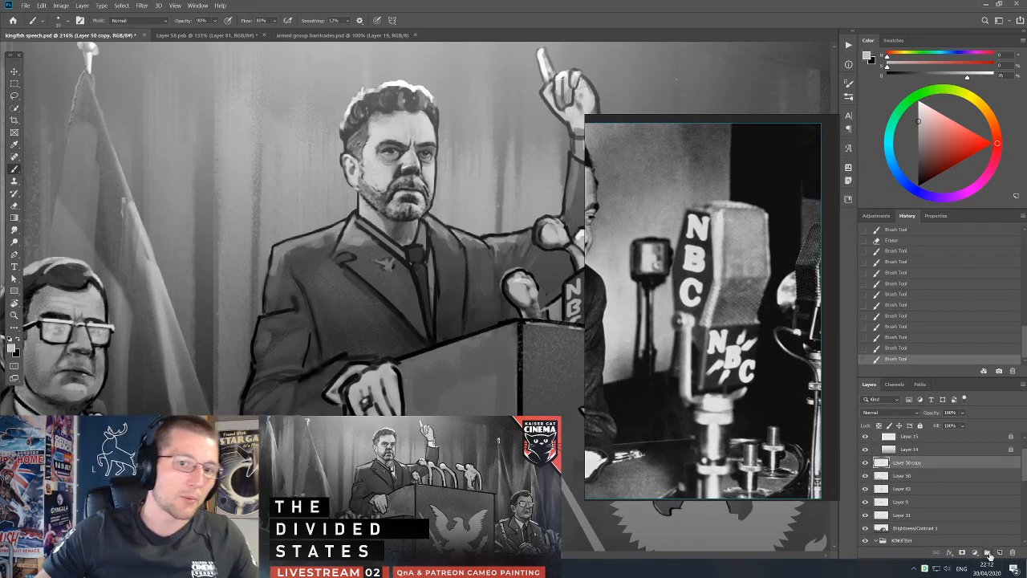
{"action": "left_click", "coordinate": [1000, 552]}
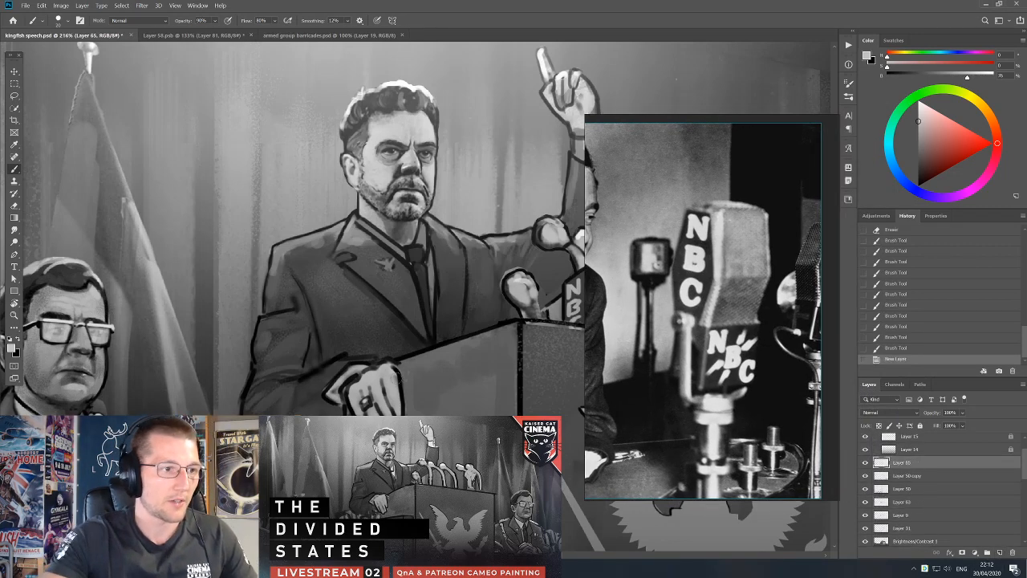
Redraw the dark outline and finger edges of the hand on the podium on Layer 65, undoing the stray stroke.
{"action": "key", "text": "x"}
{"action": "mouse_move", "coordinate": [393, 370]}
{"action": "left_mouse_down"}
{"action": "mouse_move", "coordinate": [410, 413]}
{"action": "mouse_move", "coordinate": [401, 383]}
{"action": "mouse_move", "coordinate": [389, 411]}
{"action": "left_mouse_up"}
{"action": "key", "text": "e"}
{"action": "key", "text": "b"}
{"action": "key", "text": "ctrl+z"}
{"action": "left_click_drag", "start_coordinate": [398, 389], "coordinate": [393, 408]}
{"action": "left_click_drag", "start_coordinate": [399, 393], "coordinate": [402, 411]}
{"action": "mouse_move", "coordinate": [396, 392]}
{"action": "left_mouse_down"}
{"action": "mouse_move", "coordinate": [392, 412]}
{"action": "mouse_move", "coordinate": [358, 413]}
{"action": "left_mouse_up"}
Paint the cuff and lower sleeve beside the podium hand with black and sampled dark suit tones on Layer 65.
{"action": "left_click", "coordinate": [317, 392], "text": "alt"}
{"action": "left_click", "coordinate": [353, 347], "text": "alt"}
{"action": "mouse_move", "coordinate": [303, 391]}
{"action": "left_mouse_down"}
{"action": "mouse_move", "coordinate": [324, 374]}
{"action": "mouse_move", "coordinate": [306, 394]}
{"action": "left_mouse_up"}
{"action": "key", "text": "d"}
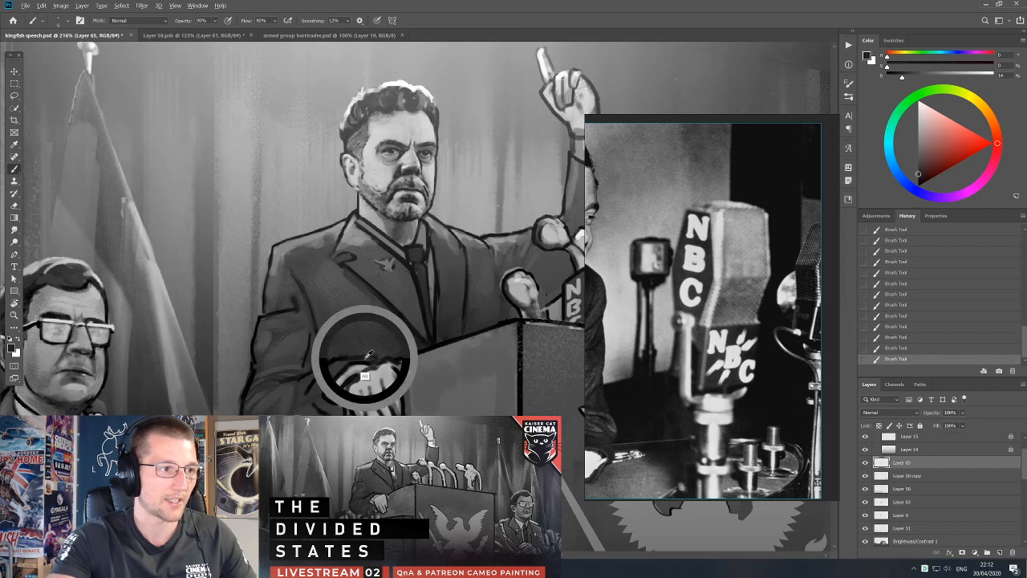
{"action": "left_click", "coordinate": [335, 367], "text": "alt"}
{"action": "key", "text": "d"}
{"action": "left_click", "coordinate": [318, 403], "text": "alt"}
{"action": "left_click", "coordinate": [316, 411], "text": "alt"}
{"action": "key", "text": "d"}
{"action": "left_click", "coordinate": [293, 436], "text": "alt"}
{"action": "left_click", "coordinate": [297, 403], "text": "alt"}
{"action": "left_click", "coordinate": [295, 388], "text": "alt"}
{"action": "left_click", "coordinate": [296, 384], "text": "alt"}
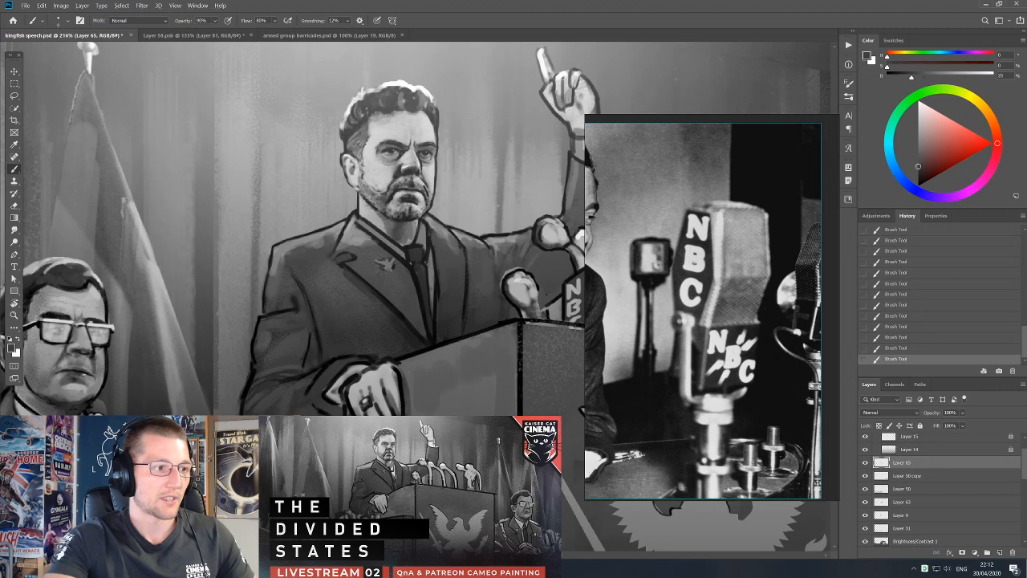
Paint dark fold lines across the lowered forearm's sleeve, undoing the stray changes.
{"action": "key", "text": "v"}
{"action": "key", "text": "ctrl+z"}
{"action": "mouse_move", "coordinate": [299, 378]}
{"action": "left_mouse_down"}
{"action": "mouse_move", "coordinate": [293, 392]}
{"action": "mouse_move", "coordinate": [331, 388]}
{"action": "left_mouse_up"}
{"action": "key", "text": "e"}
{"action": "key", "text": "b"}
{"action": "key", "text": "v"}
{"action": "key", "text": "ctrl+z"}
{"action": "key", "text": "b"}
{"action": "left_click", "coordinate": [279, 424], "text": "alt"}
{"action": "left_click_drag", "start_coordinate": [278, 422], "coordinate": [272, 432]}
Erase the rough outer outline around the lowered arm's elbow, undoing the accidental change.
{"action": "key", "text": "e"}
{"action": "left_click_drag", "start_coordinate": [249, 376], "coordinate": [240, 399]}
{"action": "key", "text": "v"}
{"action": "key", "text": "ctrl+z"}
{"action": "key", "text": "e"}
{"action": "left_click_drag", "start_coordinate": [242, 385], "coordinate": [240, 396]}
{"action": "left_click_drag", "start_coordinate": [244, 382], "coordinate": [242, 392]}
{"action": "mouse_move", "coordinate": [246, 376]}
{"action": "left_mouse_down"}
{"action": "mouse_move", "coordinate": [243, 387]}
{"action": "mouse_move", "coordinate": [255, 379]}
{"action": "left_mouse_up"}
Repaint the outer outline of the lowered arm's elbow with short dark strokes.
{"action": "key", "text": "b"}
{"action": "left_click", "coordinate": [270, 390], "text": "alt"}
{"action": "left_click_drag", "start_coordinate": [257, 371], "coordinate": [249, 387]}
{"action": "left_click_drag", "start_coordinate": [253, 378], "coordinate": [248, 392]}
{"action": "left_click_drag", "start_coordinate": [252, 383], "coordinate": [246, 396]}
{"action": "left_click_drag", "start_coordinate": [251, 386], "coordinate": [246, 401]}
{"action": "mouse_move", "coordinate": [252, 390]}
{"action": "left_mouse_down"}
{"action": "mouse_move", "coordinate": [247, 404]}
{"action": "mouse_move", "coordinate": [259, 406]}
{"action": "left_mouse_up"}
Fill the lowered forearm with sampled suit greys on Layer 62 using a larger brush.
{"action": "left_click", "coordinate": [268, 396], "text": "alt"}
{"action": "key", "text": "bracketright"}
{"action": "left_click_drag", "start_coordinate": [272, 400], "coordinate": [263, 408]}
{"action": "left_click", "coordinate": [270, 398], "text": "alt"}
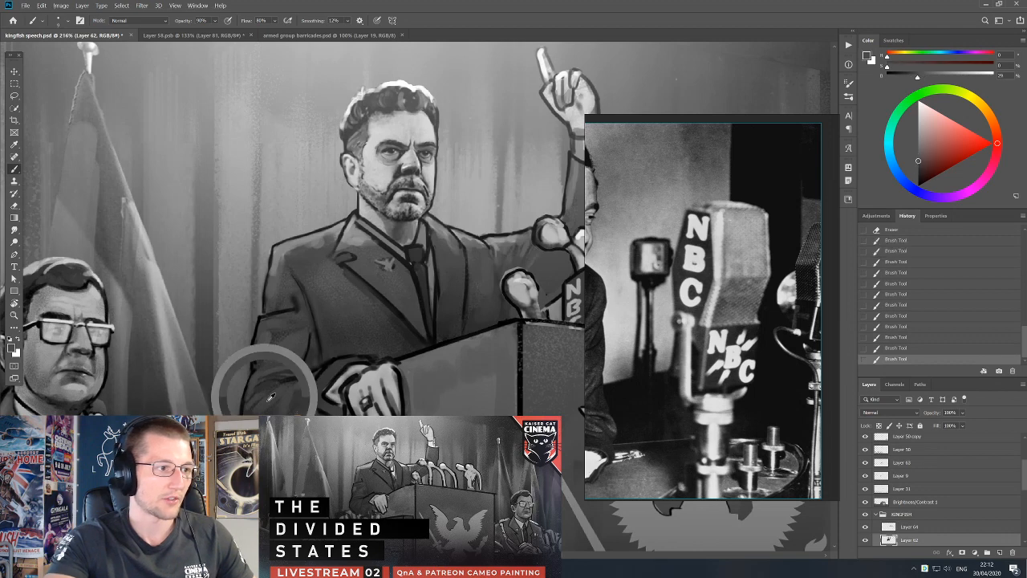
{"action": "left_click", "coordinate": [312, 411], "text": "alt"}
{"action": "left_click", "coordinate": [314, 413], "text": "alt"}
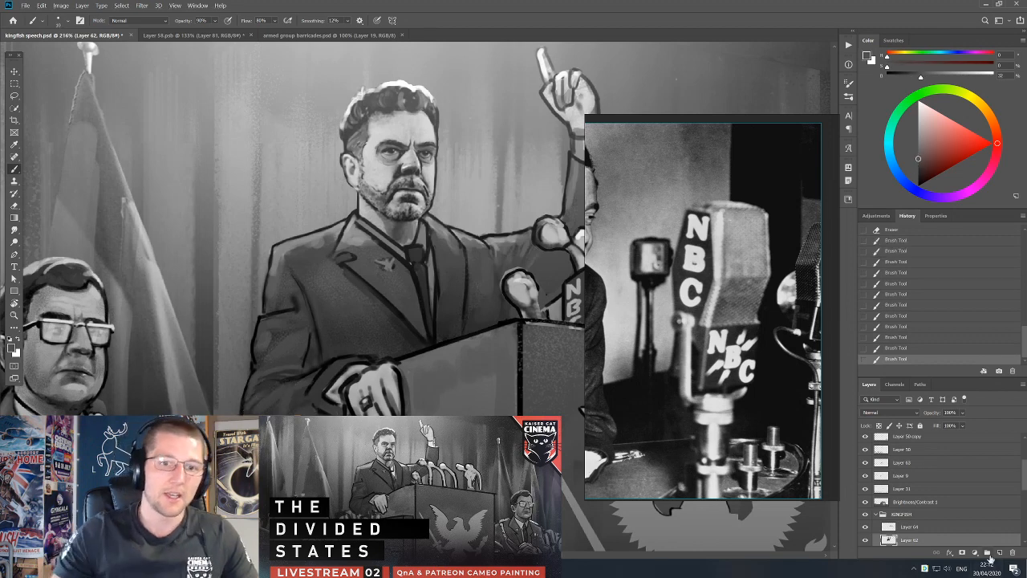
Add a new layer above Layer 62 and paint dark shading on the lowered sleeve near the cuff.
{"action": "left_click", "coordinate": [1000, 553]}
{"action": "key", "text": "d"}
{"action": "left_click_drag", "start_coordinate": [314, 406], "coordinate": [307, 414]}
{"action": "left_click_drag", "start_coordinate": [313, 408], "coordinate": [304, 413]}
{"action": "left_click", "coordinate": [310, 411], "text": "alt"}
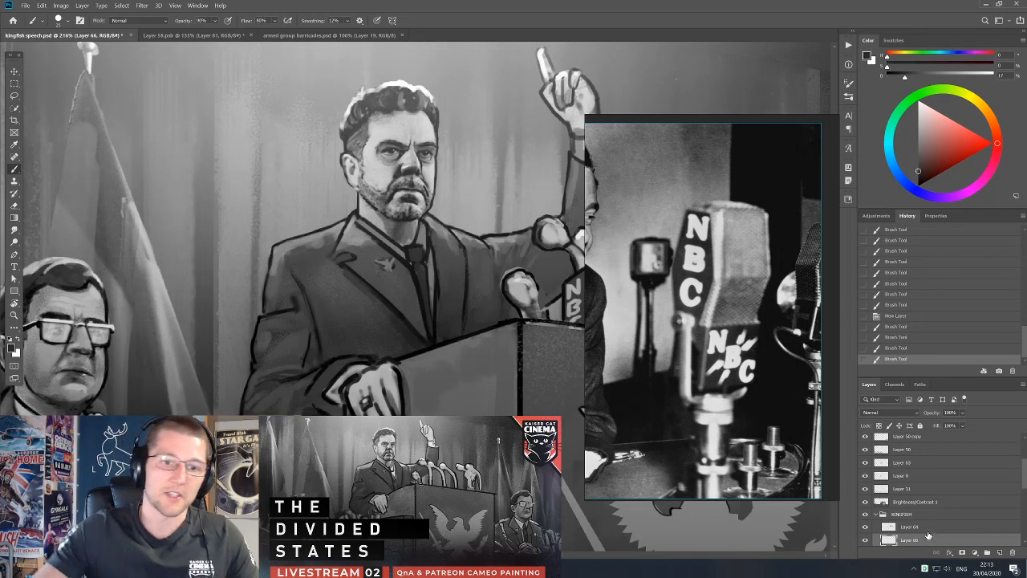
Place Layer 66 above Layer 64, hide Layer 64, and undo the accidental move of the sleeve shading.
{"action": "left_click_drag", "start_coordinate": [928, 521], "coordinate": [875, 548]}
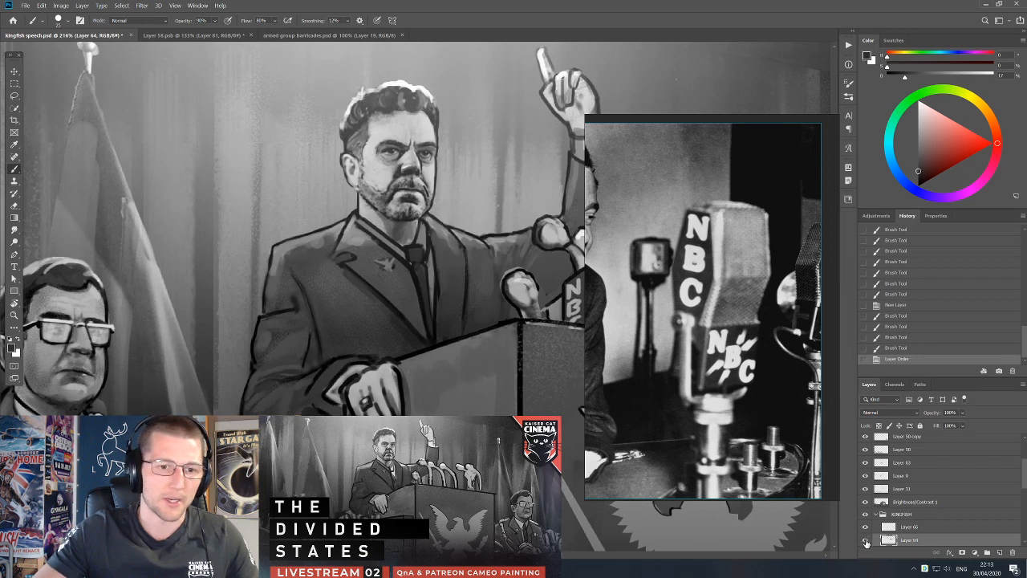
{"action": "left_click", "coordinate": [866, 542]}
{"action": "left_click", "coordinate": [866, 542]}
{"action": "left_click", "coordinate": [866, 542]}
{"action": "key", "text": "v"}
{"action": "left_click_drag", "start_coordinate": [311, 410], "coordinate": [310, 433]}
{"action": "key", "text": "ctrl+z"}
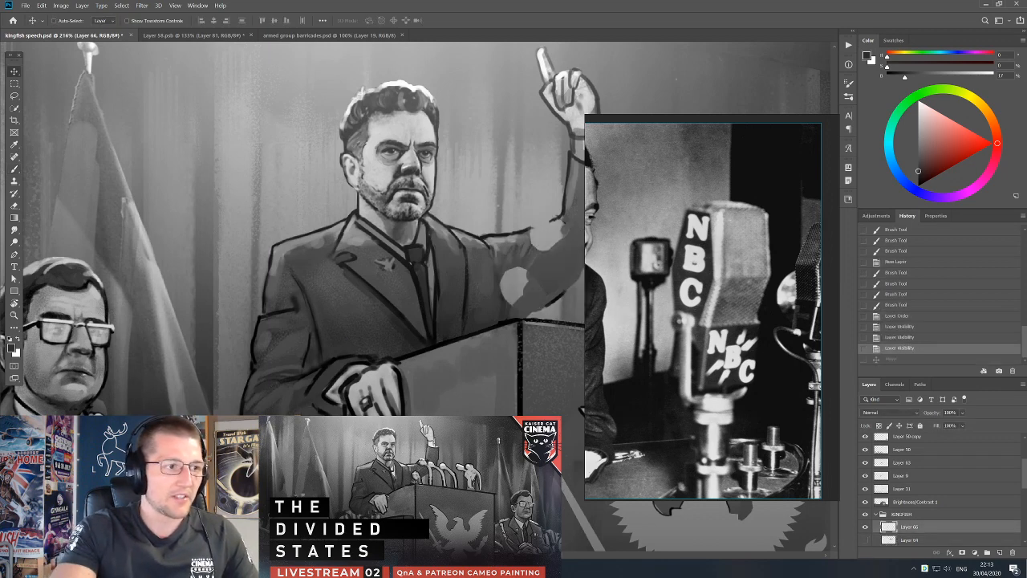
Paint dark fold shading along the lowered forearm and elbow on Layer 66, erasing the excess.
{"action": "key", "text": "b"}
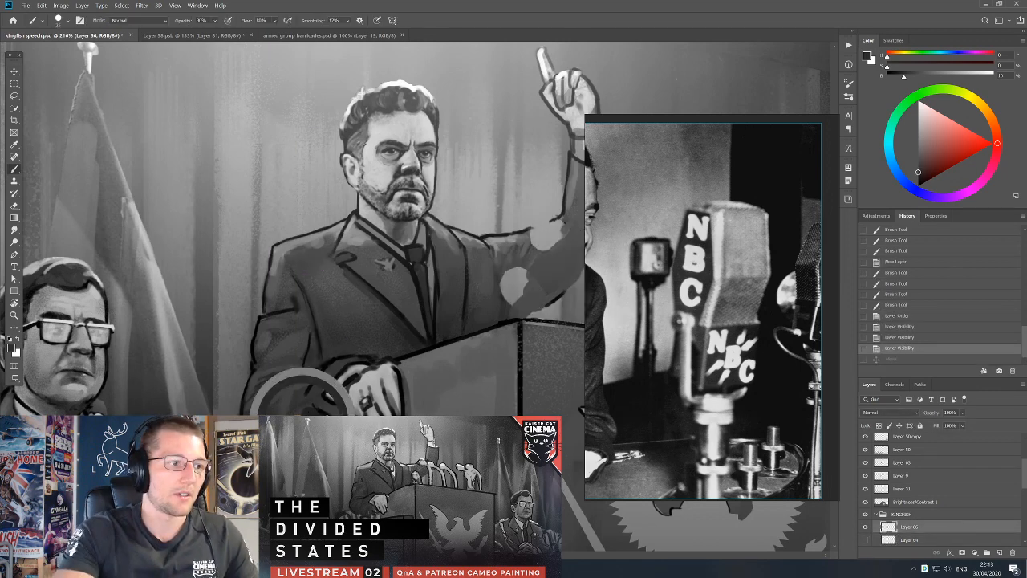
{"action": "left_click_drag", "start_coordinate": [311, 424], "coordinate": [314, 442]}
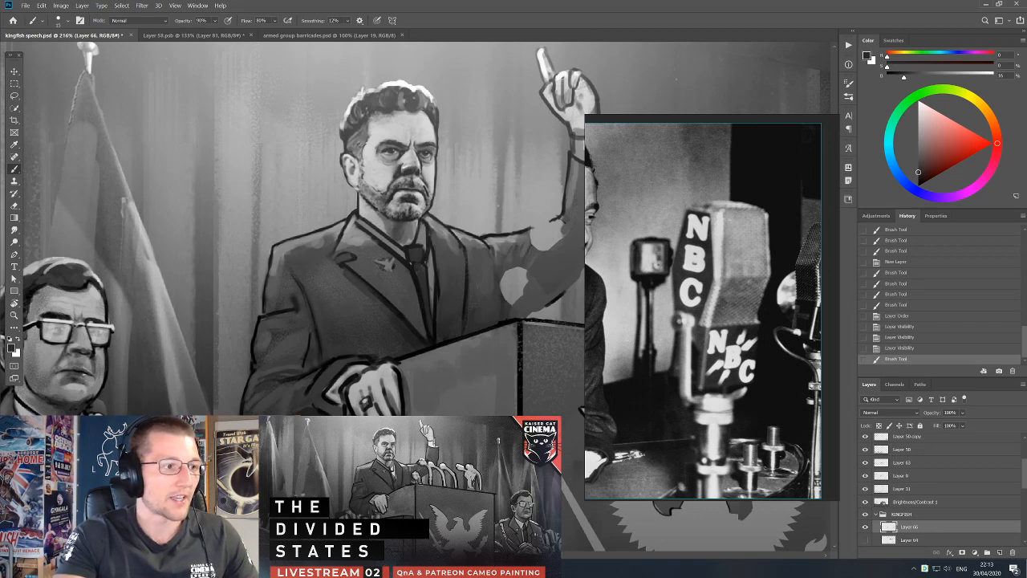
{"action": "mouse_move", "coordinate": [279, 411]}
{"action": "left_mouse_down"}
{"action": "mouse_move", "coordinate": [276, 419]}
{"action": "mouse_move", "coordinate": [285, 412]}
{"action": "mouse_move", "coordinate": [252, 410]}
{"action": "left_mouse_up"}
{"action": "key", "text": "e"}
{"action": "key", "text": "b"}
{"action": "mouse_move", "coordinate": [246, 401]}
{"action": "left_mouse_down"}
{"action": "mouse_move", "coordinate": [255, 413]}
{"action": "mouse_move", "coordinate": [243, 412]}
{"action": "left_mouse_up"}
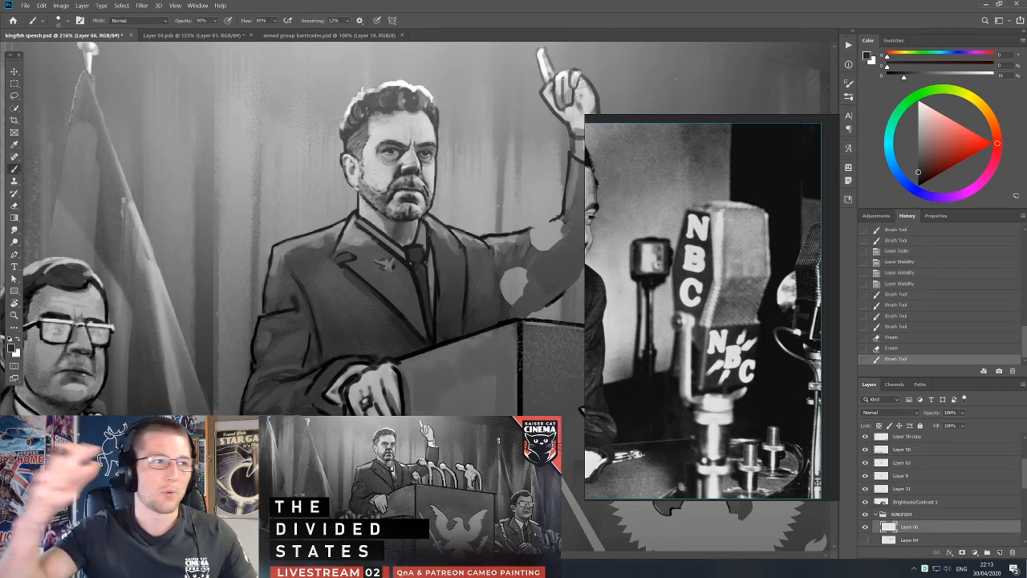
Show Layer 64 again and make Layer 62 active for painting the suit behind the microphones.
{"action": "scroll", "coordinate": [483, 173], "scroll_direction": "down", "scroll_amount": 2}
{"action": "left_click_drag", "start_coordinate": [531, 255], "coordinate": [460, 304]}
{"action": "scroll", "coordinate": [882, 499], "scroll_direction": "down", "scroll_amount": 2}
{"action": "left_click", "coordinate": [865, 489]}
{"action": "left_click", "coordinate": [919, 491]}
{"action": "key", "text": "v"}
{"action": "mouse_move", "coordinate": [494, 214]}
{"action": "left_mouse_down"}
{"action": "mouse_move", "coordinate": [511, 213]}
{"action": "mouse_move", "coordinate": [495, 215]}
{"action": "left_mouse_up"}
{"action": "key", "text": "b"}
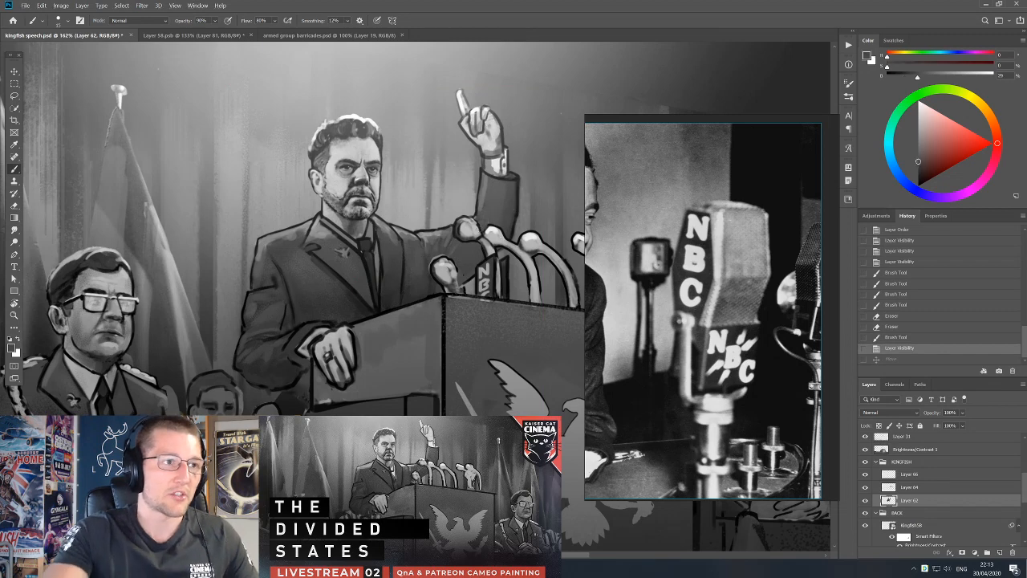
Paint fine sampled tones on the raised arm's upper sleeve around the microphone heads with a smaller brush.
{"action": "left_click", "coordinate": [447, 232], "text": "alt"}
{"action": "key", "text": "bracketleft"}
{"action": "key", "text": "bracketleft"}
{"action": "key", "text": "bracketleft"}
{"action": "left_click", "coordinate": [442, 256], "text": "alt"}
{"action": "left_click_drag", "start_coordinate": [441, 254], "coordinate": [445, 260]}
{"action": "left_click_drag", "start_coordinate": [442, 253], "coordinate": [448, 268]}
{"action": "left_click_drag", "start_coordinate": [446, 265], "coordinate": [454, 278]}
{"action": "left_click_drag", "start_coordinate": [460, 231], "coordinate": [475, 238]}
{"action": "left_click_drag", "start_coordinate": [476, 240], "coordinate": [483, 247]}
Blend broader dark suit shading across the upper sleeve and chest behind the microphones with a larger brush.
{"action": "left_click", "coordinate": [468, 254], "text": "alt"}
{"action": "key", "text": "bracketright"}
{"action": "key", "text": "bracketright"}
{"action": "left_click", "coordinate": [451, 251], "text": "alt"}
{"action": "mouse_move", "coordinate": [470, 284]}
{"action": "left_mouse_down"}
{"action": "mouse_move", "coordinate": [468, 295]}
{"action": "mouse_move", "coordinate": [455, 267]}
{"action": "left_mouse_up"}
{"action": "left_click", "coordinate": [474, 261], "text": "alt"}
{"action": "key", "text": "bracketright"}
{"action": "mouse_move", "coordinate": [432, 306]}
{"action": "left_mouse_down"}
{"action": "mouse_move", "coordinate": [424, 324]}
{"action": "mouse_move", "coordinate": [472, 278]}
{"action": "left_mouse_up"}
{"action": "left_click", "coordinate": [449, 279], "text": "alt"}
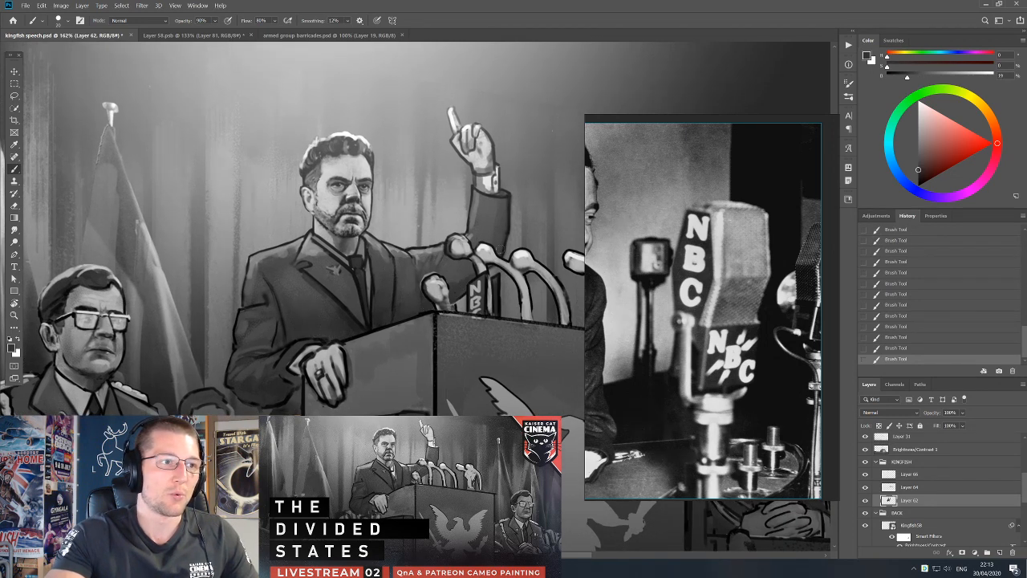
Retouch the raised sleeve's outer edge above the microphones with sampled dark tones, and add a new layer above Layer 62.
{"action": "left_click", "coordinate": [491, 235], "text": "alt"}
{"action": "left_click", "coordinate": [499, 244], "text": "alt"}
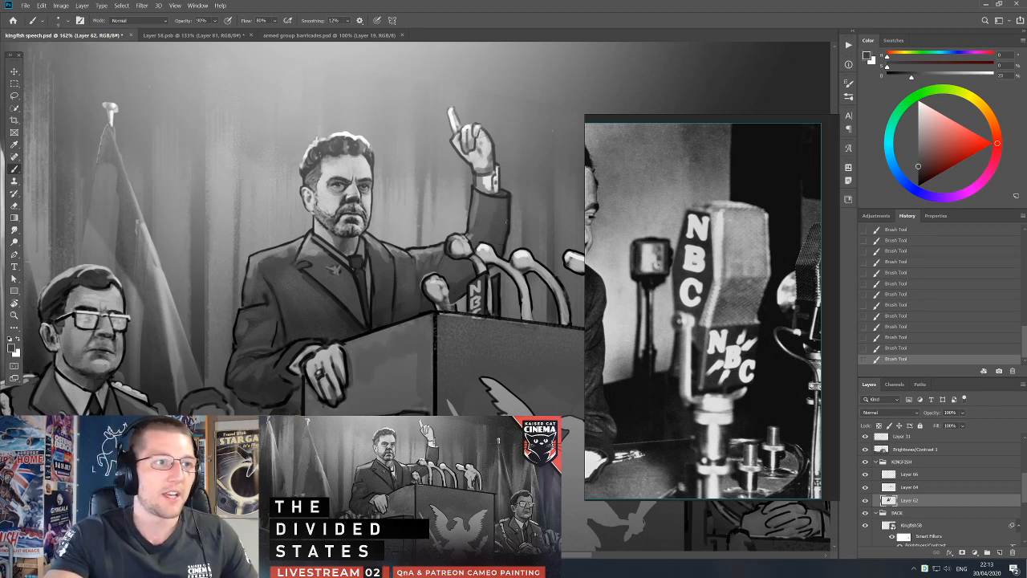
{"action": "left_click", "coordinate": [505, 226], "text": "alt"}
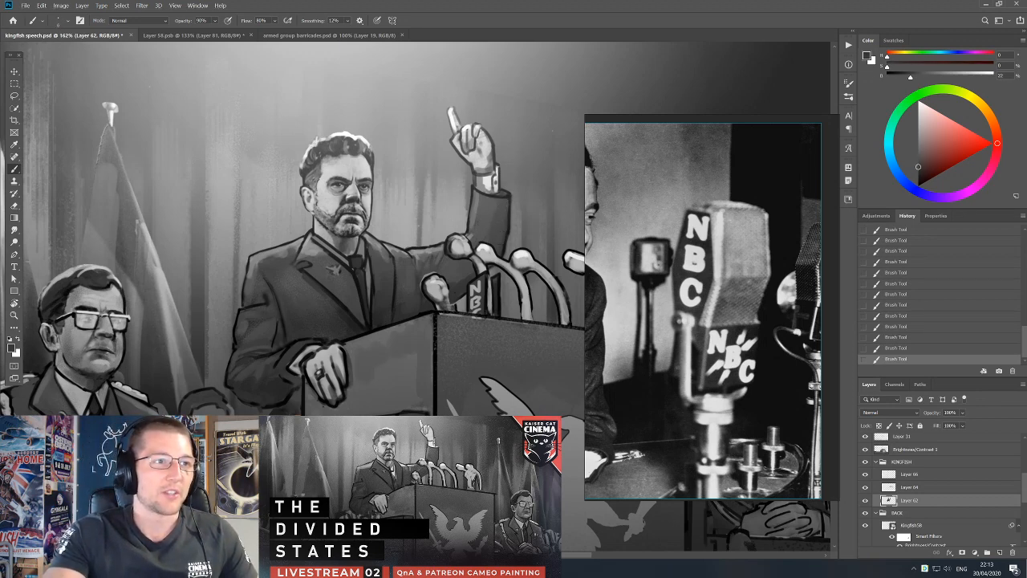
{"action": "left_click", "coordinate": [508, 228], "text": "alt"}
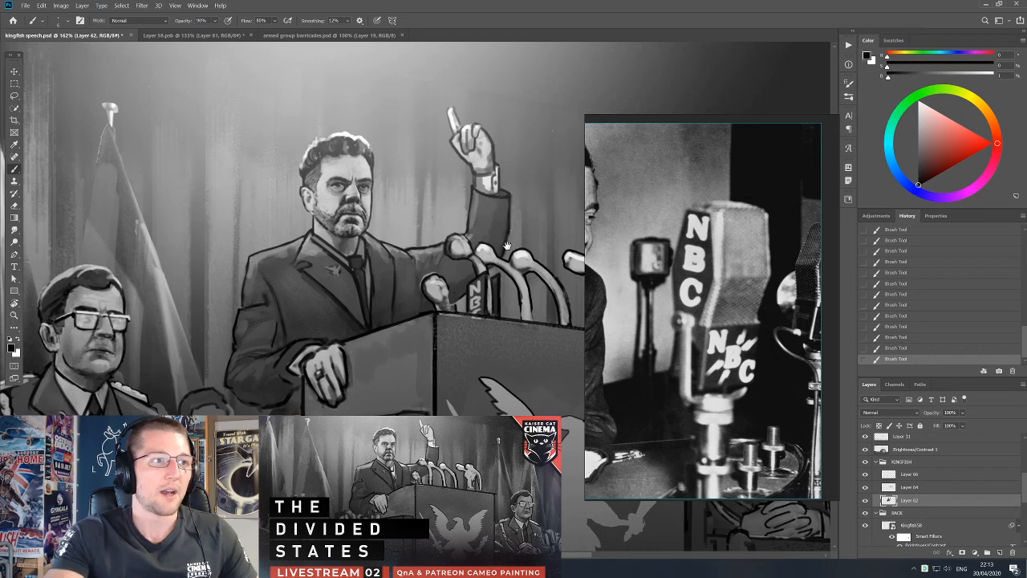
{"action": "left_click_drag", "start_coordinate": [511, 245], "coordinate": [493, 270]}
{"action": "left_click", "coordinate": [1000, 552]}
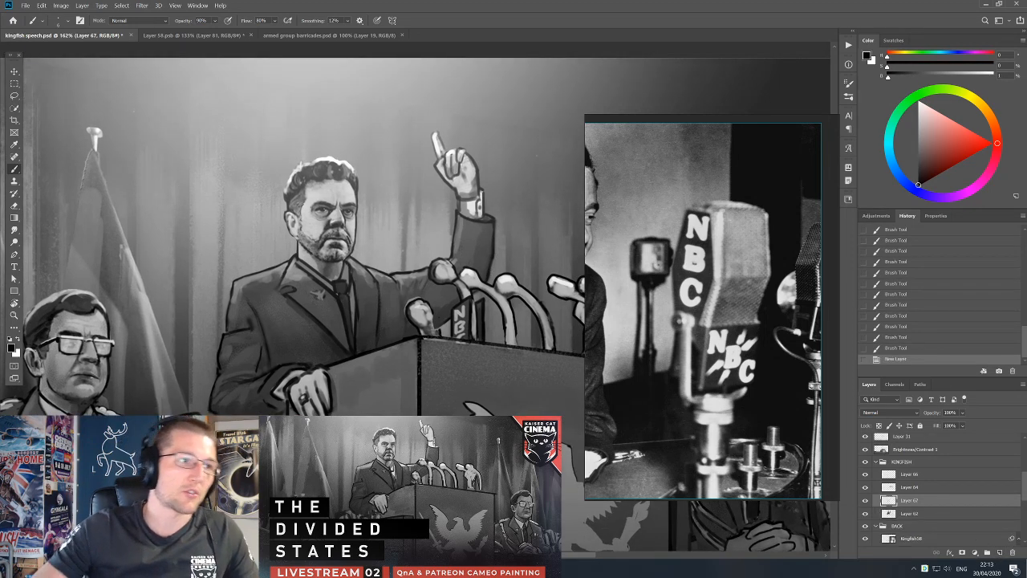
Paint sampled dark tones on the raised arm's sleeve behind the microphones on Layer 67, enlarging the brush.
{"action": "left_click", "coordinate": [440, 332], "text": "alt"}
{"action": "left_click", "coordinate": [479, 247], "text": "alt"}
{"action": "mouse_move", "coordinate": [480, 269]}
{"action": "left_mouse_down"}
{"action": "mouse_move", "coordinate": [480, 233]}
{"action": "mouse_move", "coordinate": [490, 228]}
{"action": "mouse_move", "coordinate": [468, 266]}
{"action": "left_mouse_up"}
{"action": "key", "text": "]"}
{"action": "mouse_move", "coordinate": [454, 288]}
{"action": "left_mouse_down"}
{"action": "mouse_move", "coordinate": [444, 304]}
{"action": "mouse_move", "coordinate": [458, 313]}
{"action": "mouse_move", "coordinate": [447, 317]}
{"action": "mouse_move", "coordinate": [450, 301]}
{"action": "mouse_move", "coordinate": [471, 305]}
{"action": "left_mouse_up"}
{"action": "left_click", "coordinate": [455, 290], "text": "alt"}
{"action": "key", "text": "]"}
Make Layer 64 active, erase stray paint around the leftmost microphone heads, and undo the last eraser stroke.
{"action": "key", "text": "v"}
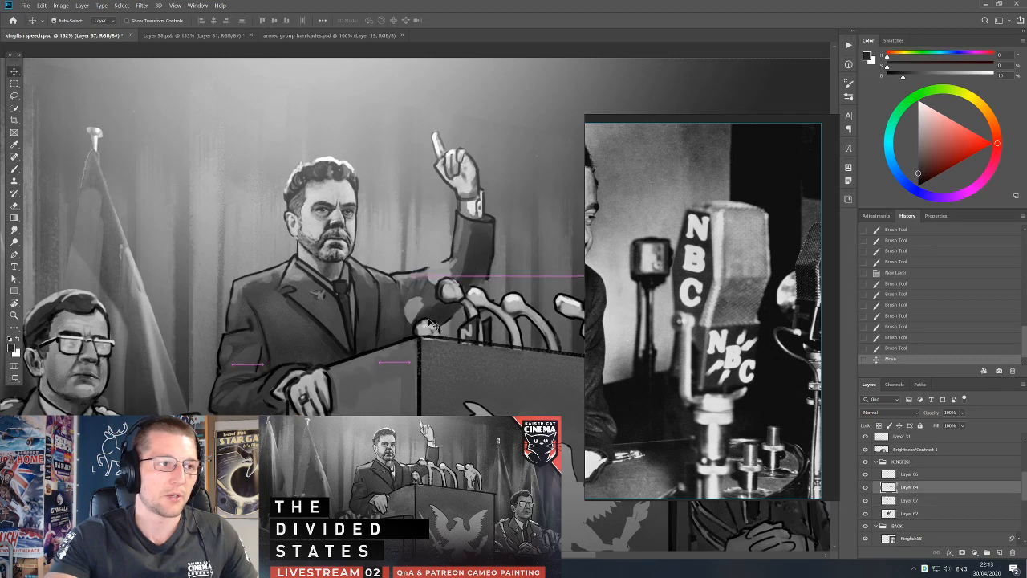
{"action": "key", "text": "ctrl+z"}
{"action": "key", "text": "e"}
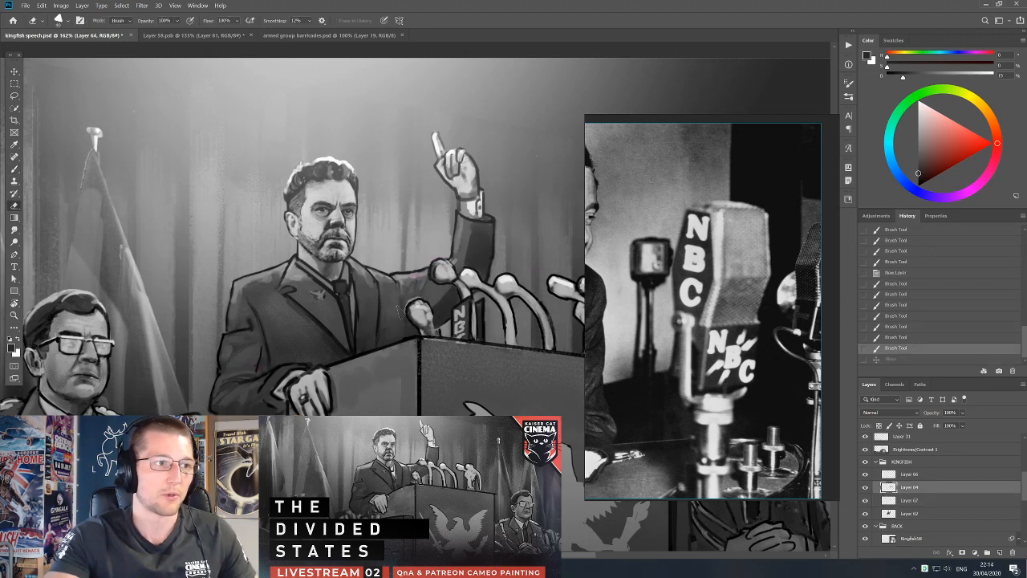
{"action": "left_click_drag", "start_coordinate": [438, 266], "coordinate": [446, 274]}
{"action": "left_click_drag", "start_coordinate": [437, 268], "coordinate": [444, 278]}
{"action": "mouse_move", "coordinate": [435, 273]}
{"action": "left_mouse_down"}
{"action": "mouse_move", "coordinate": [443, 280]}
{"action": "mouse_move", "coordinate": [408, 302]}
{"action": "left_mouse_up"}
{"action": "key", "text": "ctrl+z"}
Make Layer 62 active and retouch the suit around the lower-left microphone head with a smaller brush.
{"action": "key", "text": "b"}
{"action": "key", "text": "v"}
{"action": "left_click", "coordinate": [433, 300]}
{"action": "key", "text": "b"}
{"action": "left_click_drag", "start_coordinate": [407, 304], "coordinate": [422, 294]}
{"action": "key", "text": "bracketleft"}
{"action": "key", "text": "bracketleft"}
{"action": "key", "text": "bracketleft"}
{"action": "left_click", "coordinate": [438, 293], "text": "alt"}
{"action": "left_click", "coordinate": [424, 296], "text": "alt"}
{"action": "left_click_drag", "start_coordinate": [431, 289], "coordinate": [409, 302]}
{"action": "left_click_drag", "start_coordinate": [412, 298], "coordinate": [408, 304]}
{"action": "left_click_drag", "start_coordinate": [412, 299], "coordinate": [409, 303]}
{"action": "left_click", "coordinate": [413, 296], "text": "alt"}
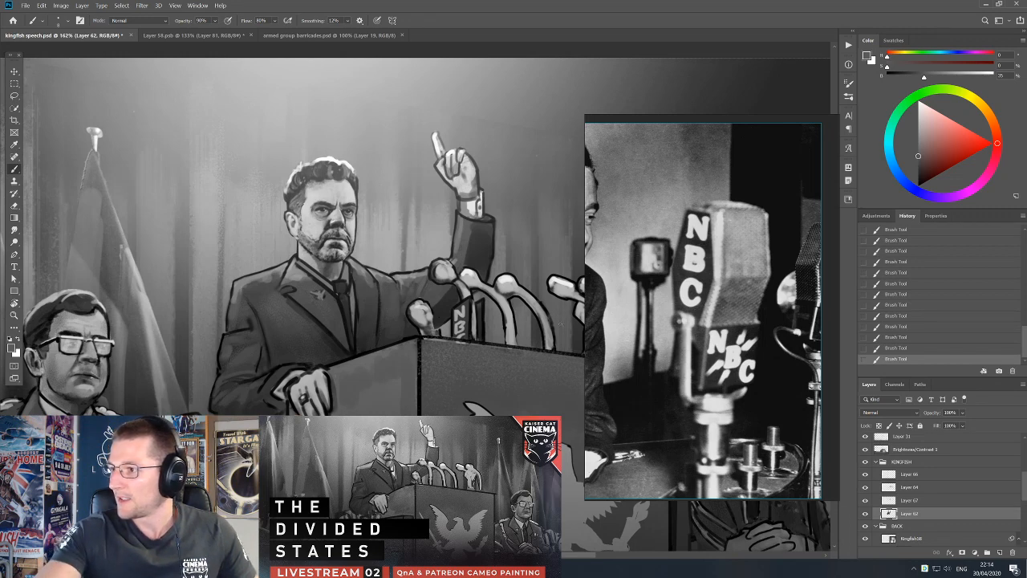
Blend sampled dark greys into the raised sleeve above the microphones on Layers 62 and 67, undoing the stray layer move.
{"action": "left_click", "coordinate": [458, 261], "text": "alt"}
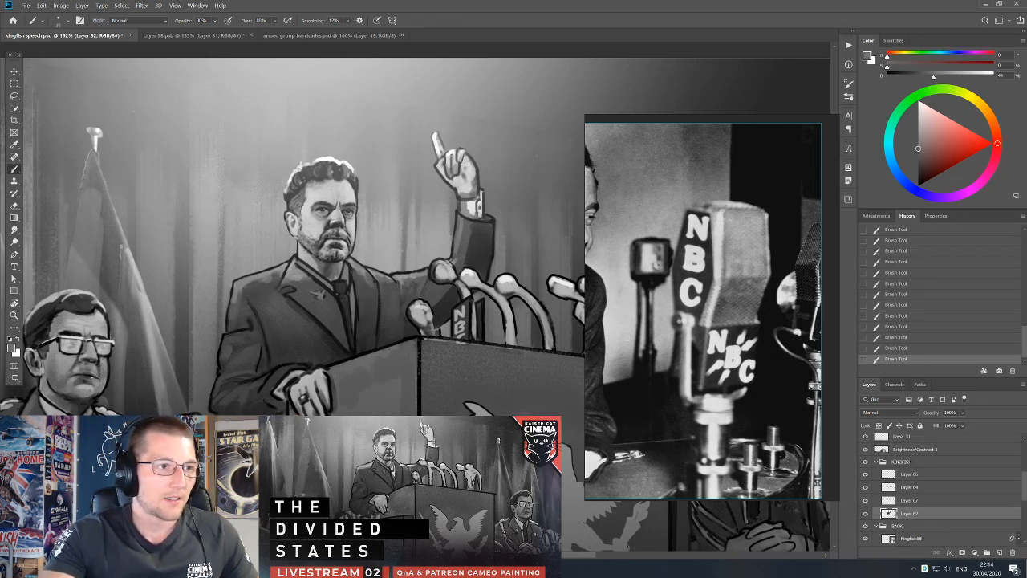
{"action": "left_click", "coordinate": [463, 275], "text": "alt"}
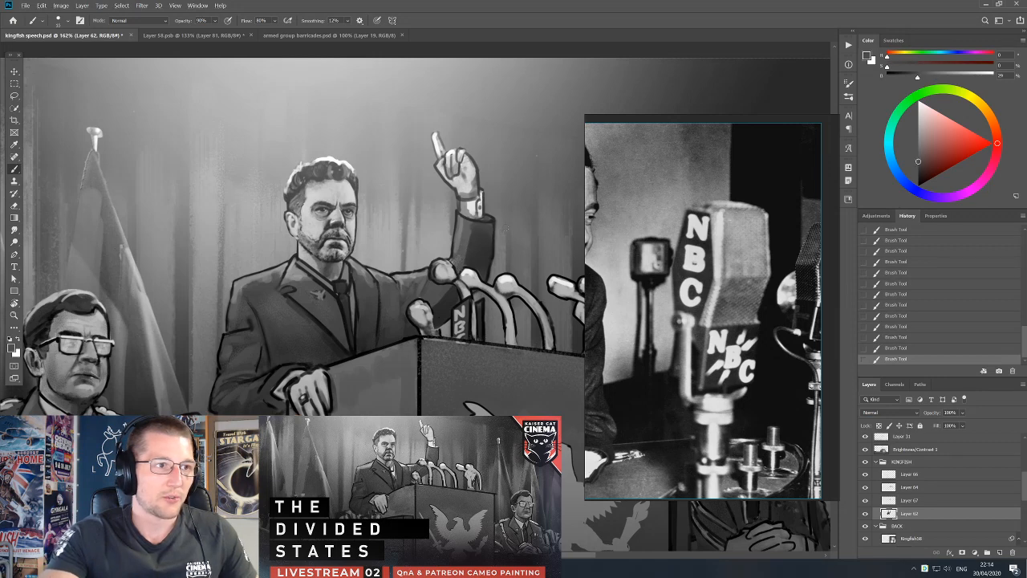
{"action": "left_click", "coordinate": [487, 243], "text": "ctrl"}
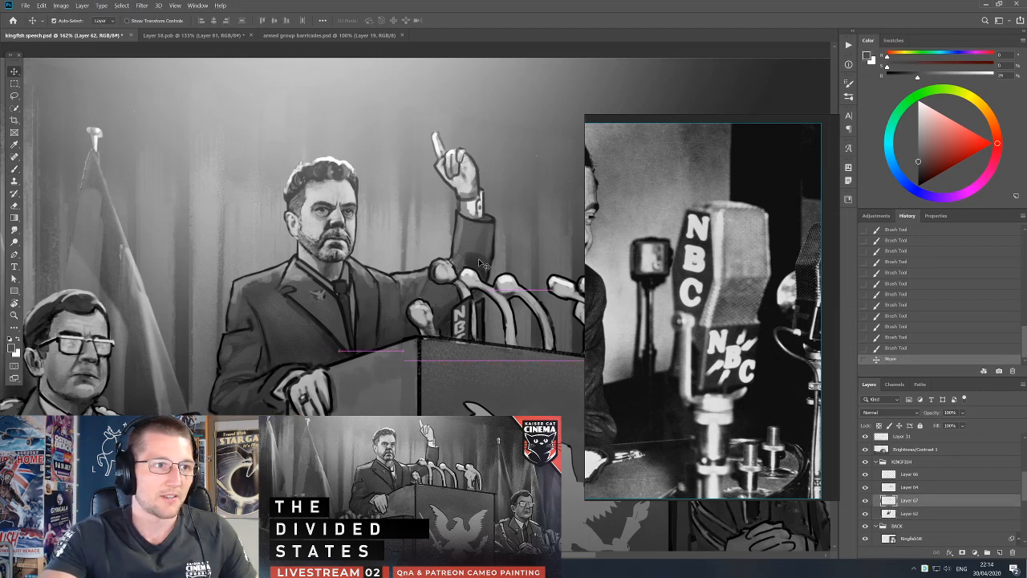
{"action": "key", "text": "ctrl+z"}
{"action": "left_click", "coordinate": [489, 237]}
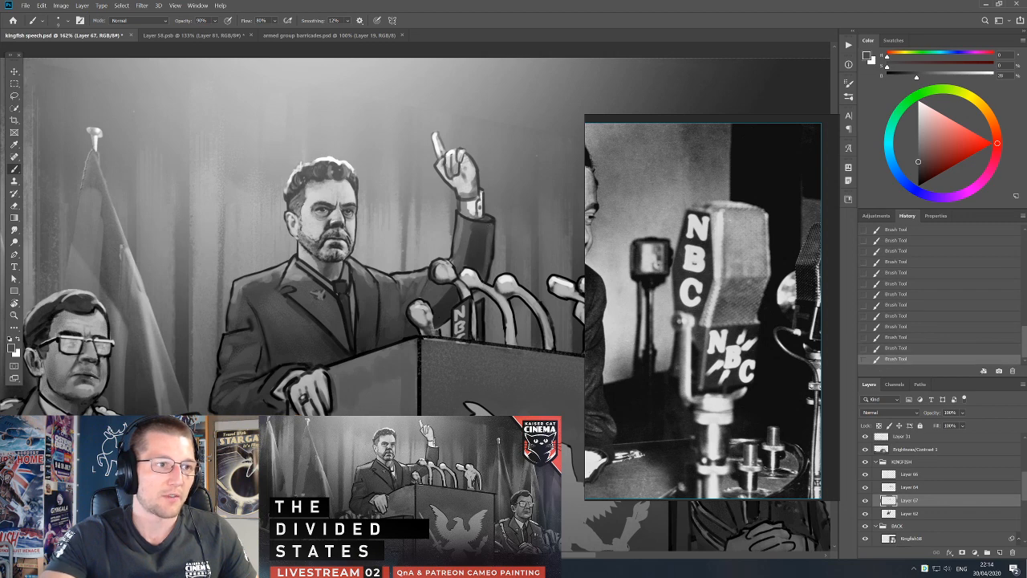
{"action": "left_click", "coordinate": [445, 306], "text": "alt"}
{"action": "left_click", "coordinate": [475, 242], "text": "alt"}
{"action": "left_click_drag", "start_coordinate": [497, 268], "coordinate": [485, 269]}
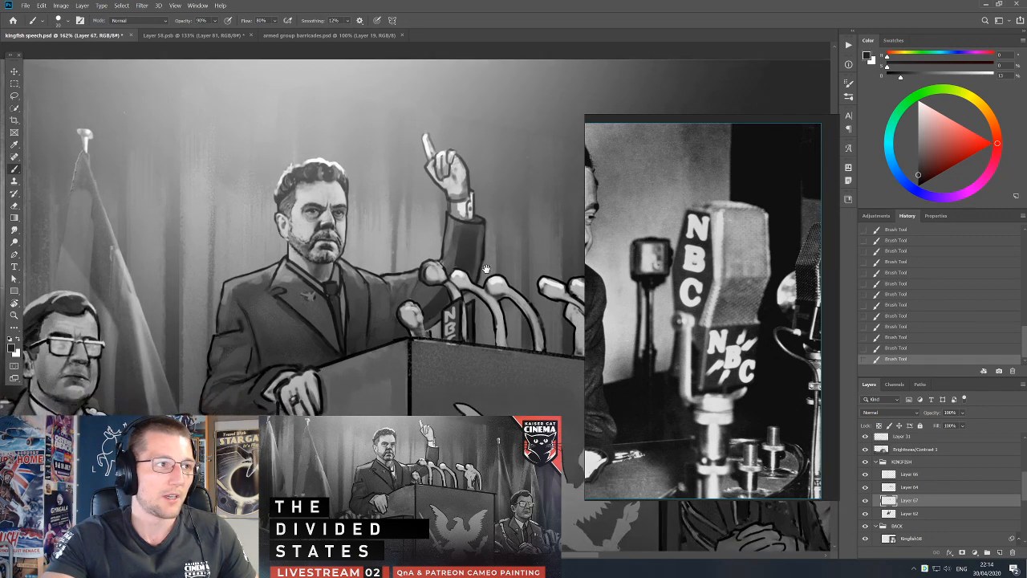
Undo the stray move of Layer 31 and merge it with the Brightness/Contrast 1 adjustment.
{"action": "key", "text": "v"}
{"action": "scroll", "coordinate": [418, 306], "scroll_direction": "down", "scroll_amount": 8}
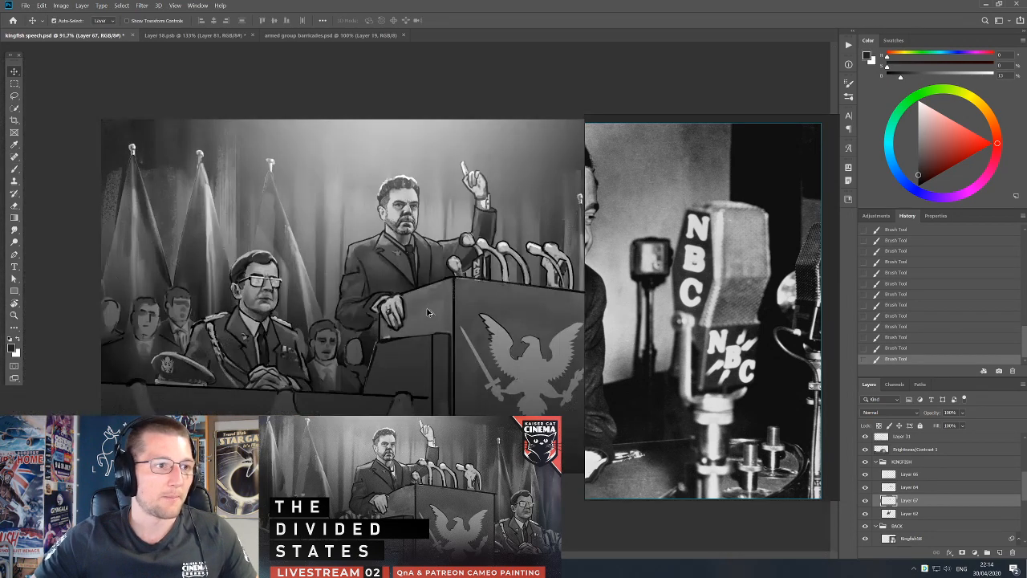
{"action": "scroll", "coordinate": [473, 298], "scroll_direction": "up", "scroll_amount": 5}
{"action": "left_click_drag", "start_coordinate": [473, 297], "coordinate": [473, 299]}
{"action": "key", "text": "ctrl+z"}
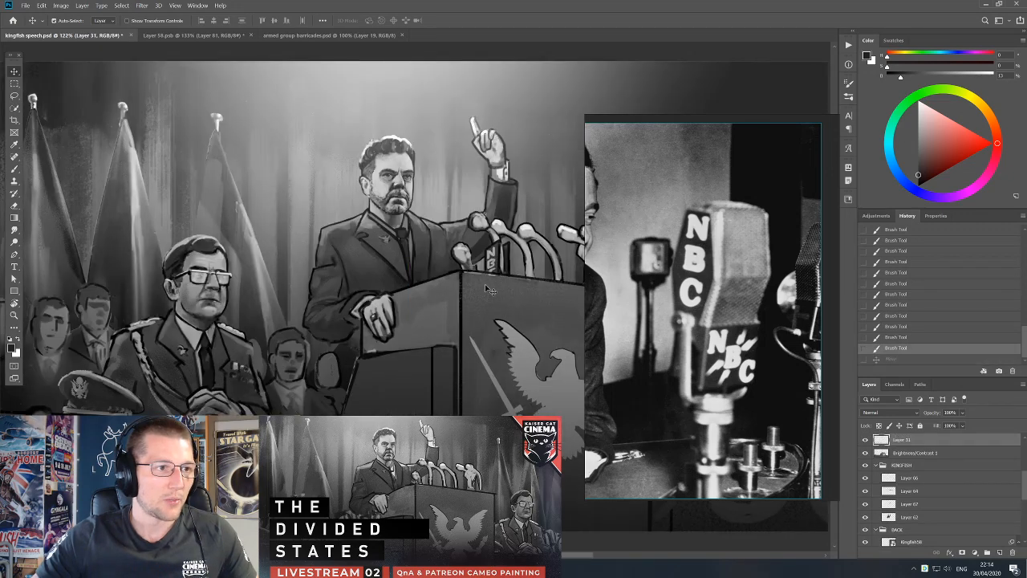
{"action": "left_click", "coordinate": [905, 458], "text": "shift"}
{"action": "key", "text": "ctrl+e"}
Lasso a thin strip along the podium's upper front edge, paint it with a sampled grey, and deselect.
{"action": "scroll", "coordinate": [499, 268], "scroll_direction": "up", "scroll_amount": 2}
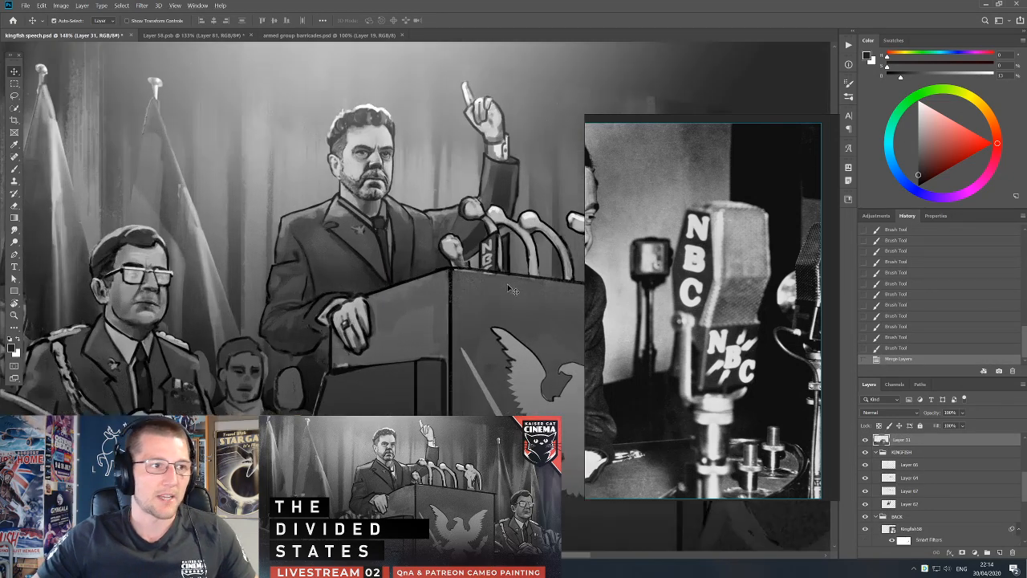
{"action": "key", "text": "b"}
{"action": "left_click", "coordinate": [484, 295], "text": "alt"}
{"action": "left_click_drag", "start_coordinate": [345, 247], "coordinate": [244, 268]}
{"action": "key", "text": "l"}
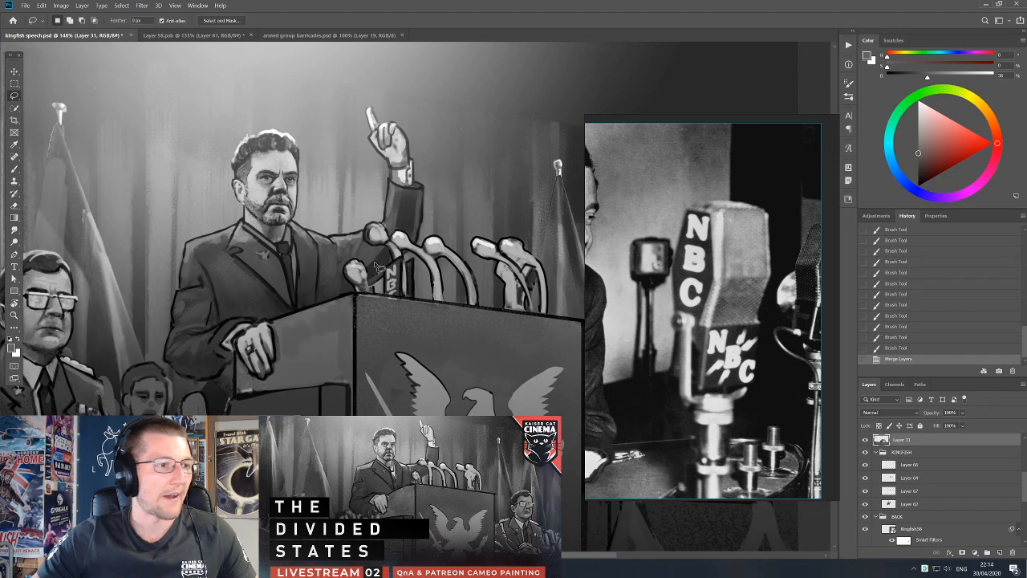
{"action": "mouse_move", "coordinate": [363, 299]}
{"action": "left_mouse_down"}
{"action": "mouse_move", "coordinate": [471, 308]}
{"action": "mouse_move", "coordinate": [363, 300]}
{"action": "left_mouse_up"}
{"action": "key", "text": "b"}
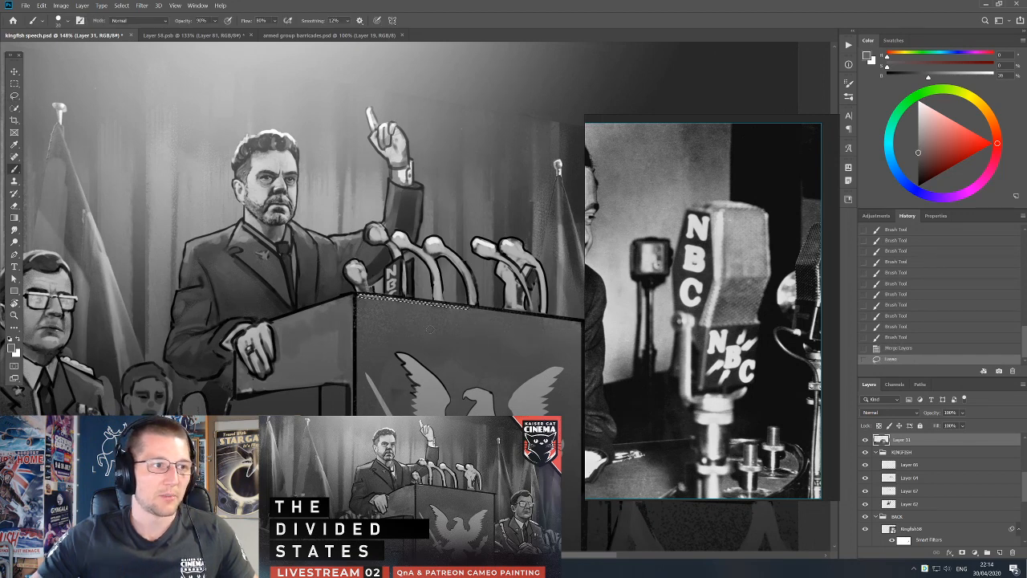
{"action": "left_click_drag", "start_coordinate": [362, 297], "coordinate": [470, 307]}
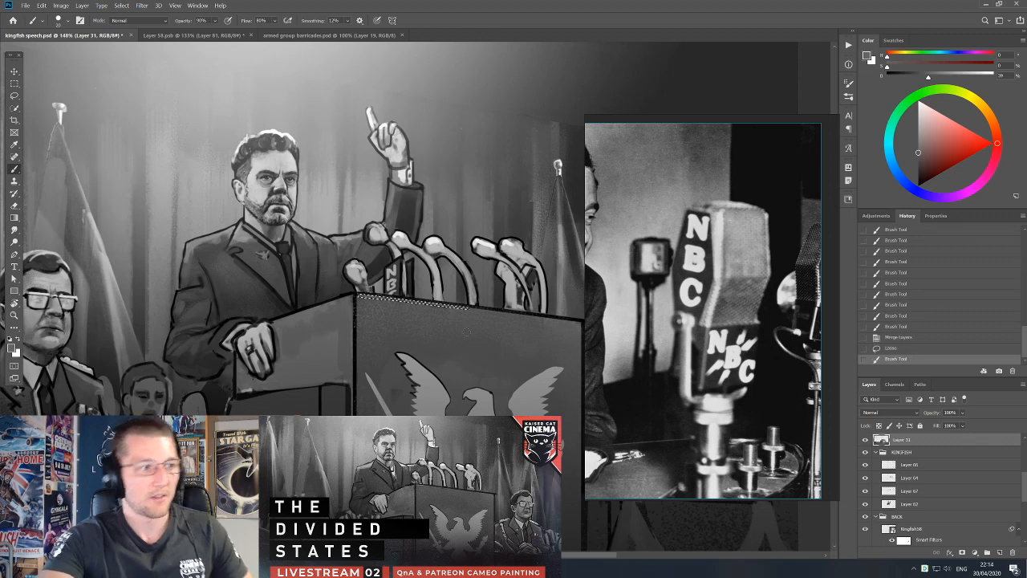
{"action": "key", "text": "ctrl+d"}
{"action": "key", "text": "l"}
{"action": "left_click_drag", "start_coordinate": [333, 366], "coordinate": [377, 360]}
{"action": "key", "text": "v"}
{"action": "left_click_drag", "start_coordinate": [321, 333], "coordinate": [300, 305]}
{"action": "key", "text": "ctrl+z"}
{"action": "key", "text": "ctrl+z"}
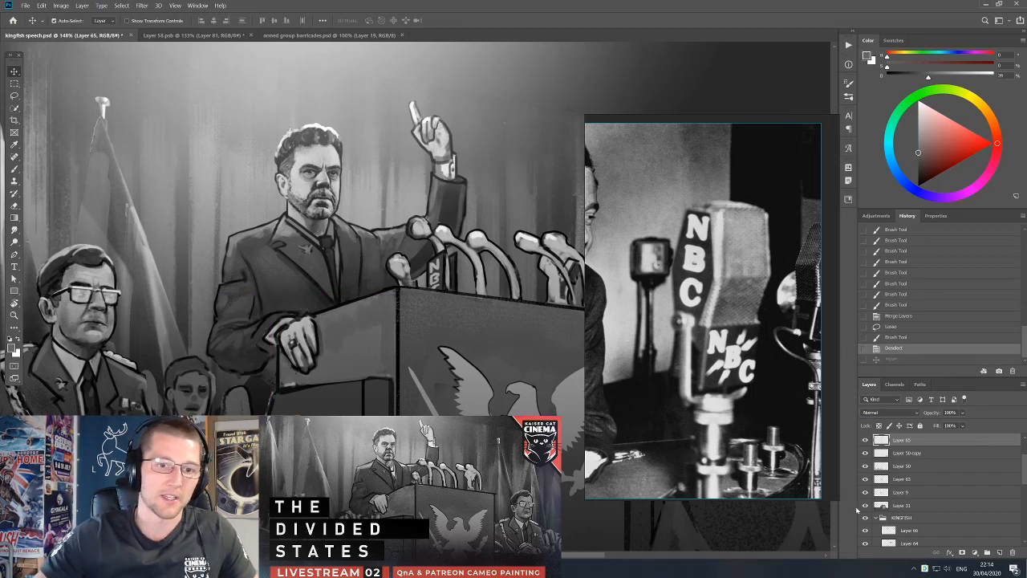
Merge the layers from Layer 9 up to Layer 65 into one and toggle its visibility to check its content.
{"action": "left_click", "coordinate": [894, 498]}
{"action": "left_click", "coordinate": [865, 492]}
{"action": "left_click", "coordinate": [865, 492]}
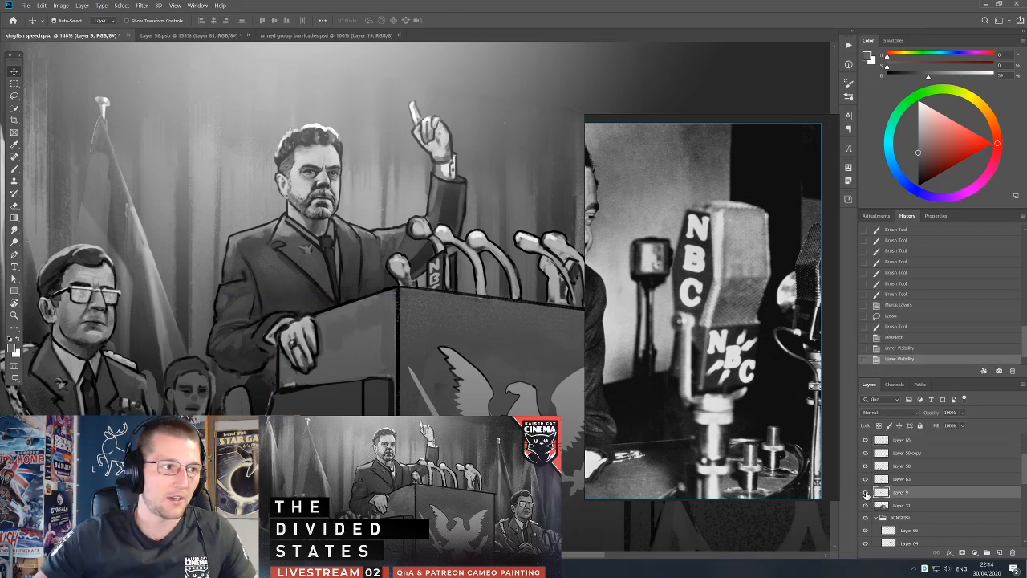
{"action": "left_click", "coordinate": [898, 440], "text": "shift"}
{"action": "key", "text": "ctrl+e"}
{"action": "left_click", "coordinate": [865, 440]}
{"action": "left_click", "coordinate": [865, 440]}
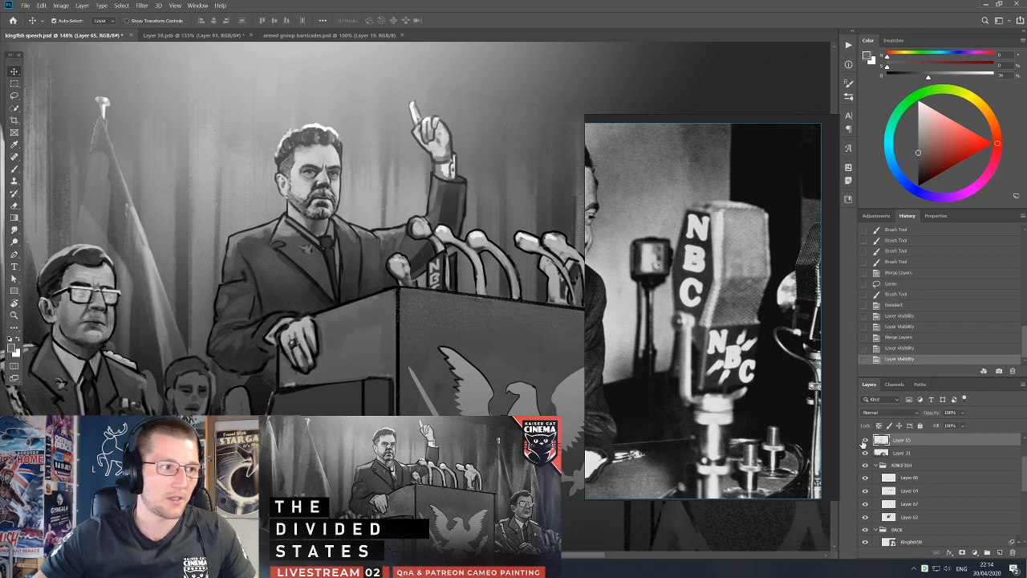
{"action": "left_click", "coordinate": [866, 440]}
{"action": "left_click", "coordinate": [866, 440]}
Lasso the hand resting on the podium, cut it, paste it in place on a new layer, and shift it slightly upward.
{"action": "key", "text": "l"}
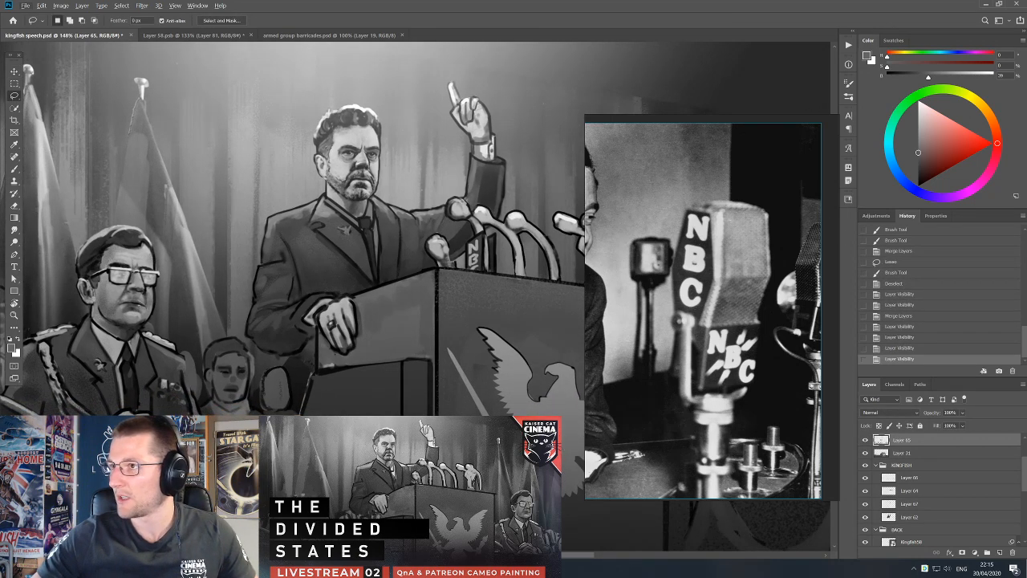
{"action": "left_click_drag", "start_coordinate": [338, 310], "coordinate": [417, 238]}
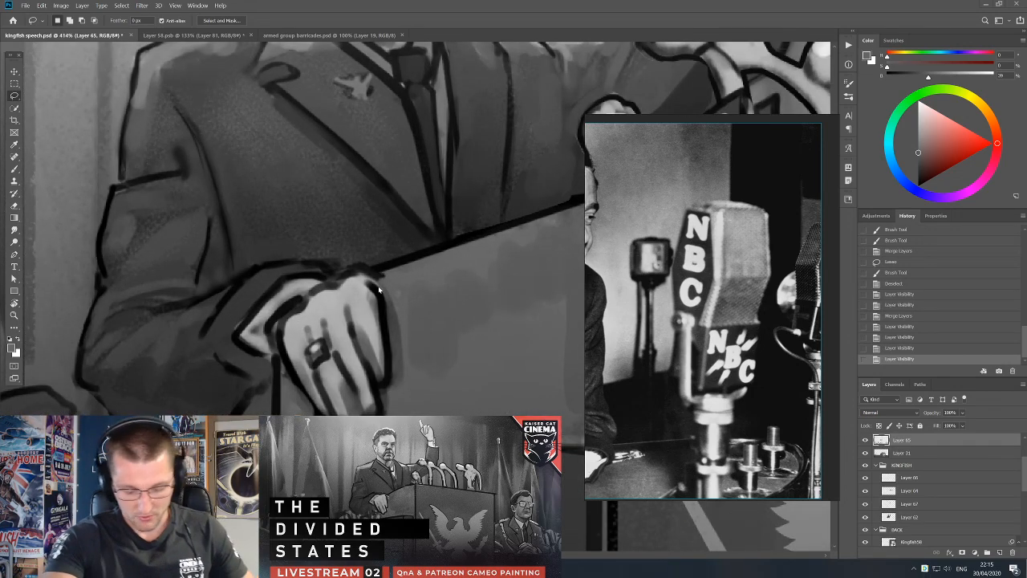
{"action": "left_click_drag", "start_coordinate": [378, 291], "coordinate": [366, 321]}
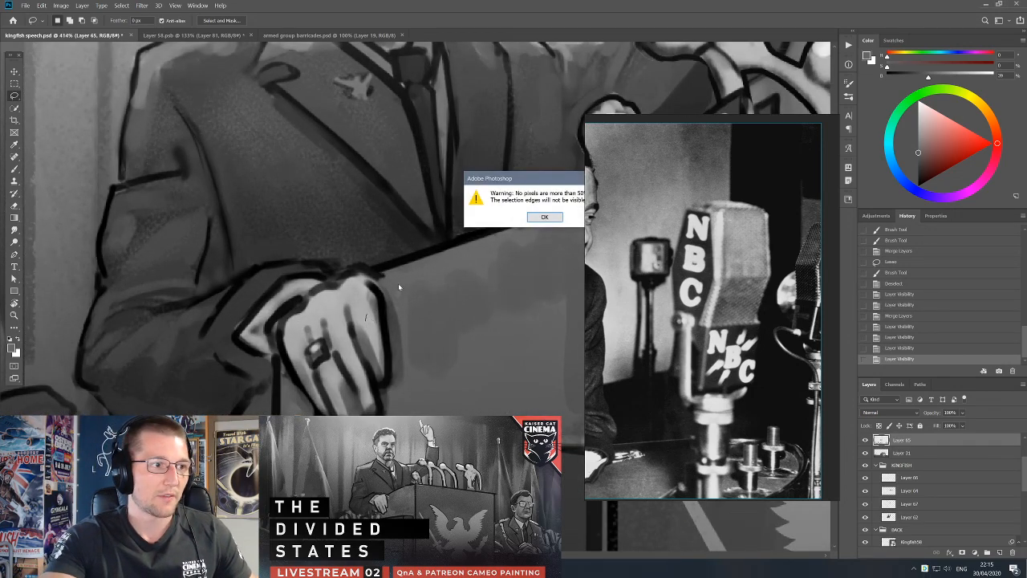
{"action": "key", "text": "Return"}
{"action": "left_click_drag", "start_coordinate": [383, 286], "coordinate": [393, 380]}
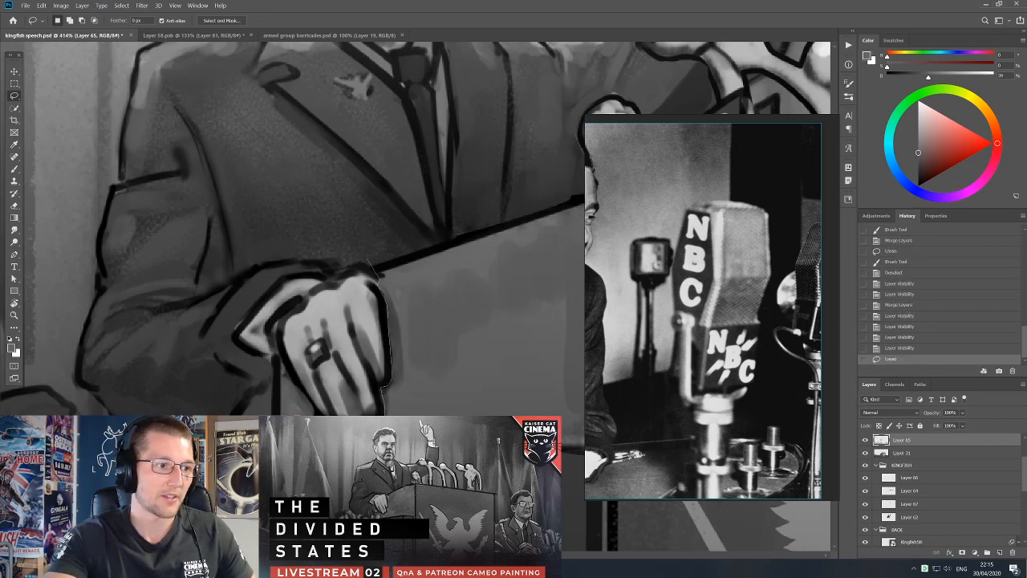
{"action": "mouse_move", "coordinate": [312, 410]}
{"action": "left_mouse_down"}
{"action": "mouse_move", "coordinate": [273, 360]}
{"action": "mouse_move", "coordinate": [280, 368]}
{"action": "left_mouse_up"}
{"action": "mouse_move", "coordinate": [280, 324]}
{"action": "left_mouse_down"}
{"action": "mouse_move", "coordinate": [347, 271]}
{"action": "mouse_move", "coordinate": [373, 265]}
{"action": "left_mouse_up"}
{"action": "key", "text": "ctrl+x"}
{"action": "key", "text": "ctrl+shift+v"}
{"action": "key", "text": "v"}
{"action": "left_click_drag", "start_coordinate": [361, 329], "coordinate": [360, 313]}
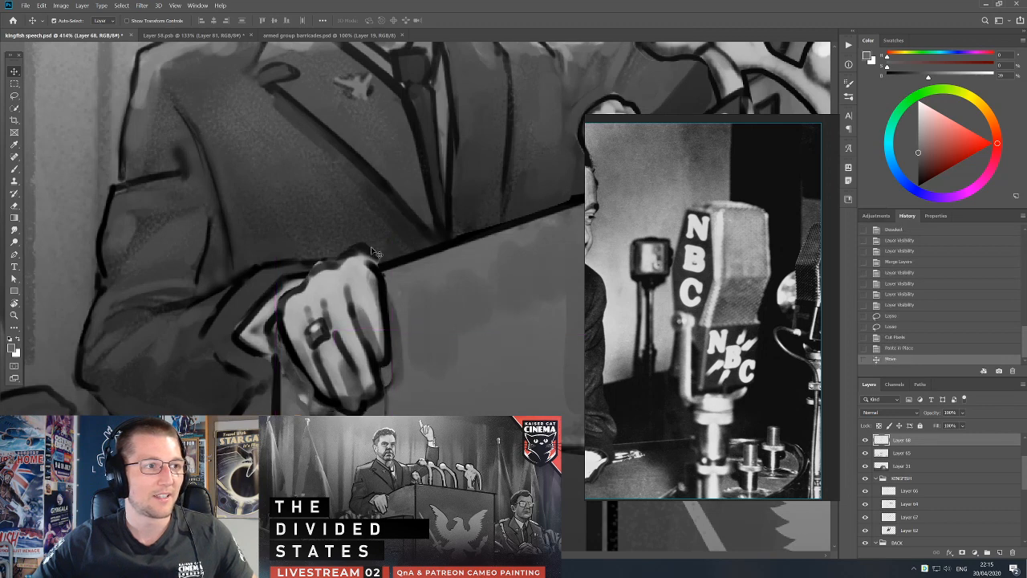
Repaint the knuckles and upper edge of the moved hand where it meets the sleeve, erasing excess paint.
{"action": "key", "text": "b"}
{"action": "left_click", "coordinate": [353, 263], "text": "alt"}
{"action": "left_click", "coordinate": [379, 263], "text": "alt"}
{"action": "left_click_drag", "start_coordinate": [351, 255], "coordinate": [370, 254]}
{"action": "mouse_move", "coordinate": [361, 252]}
{"action": "left_mouse_down"}
{"action": "mouse_move", "coordinate": [379, 259]}
{"action": "mouse_move", "coordinate": [371, 249]}
{"action": "left_mouse_up"}
{"action": "key", "text": "e"}
{"action": "mouse_move", "coordinate": [358, 248]}
{"action": "left_mouse_down"}
{"action": "mouse_move", "coordinate": [372, 251]}
{"action": "mouse_move", "coordinate": [316, 260]}
{"action": "mouse_move", "coordinate": [327, 257]}
{"action": "mouse_move", "coordinate": [302, 281]}
{"action": "left_mouse_up"}
{"action": "key", "text": "b"}
{"action": "key", "text": "e"}
{"action": "key", "text": "b"}
{"action": "left_click_drag", "start_coordinate": [312, 274], "coordinate": [306, 286]}
Retouch the hand's outer edge and the podium beside the fingers with small strokes of sampled tones.
{"action": "left_click", "coordinate": [306, 314], "text": "alt"}
{"action": "left_click", "coordinate": [296, 325], "text": "alt"}
{"action": "mouse_move", "coordinate": [293, 345]}
{"action": "left_mouse_down"}
{"action": "mouse_move", "coordinate": [313, 390]}
{"action": "mouse_move", "coordinate": [301, 355]}
{"action": "left_mouse_up"}
{"action": "left_click", "coordinate": [311, 367], "text": "alt"}
{"action": "left_click_drag", "start_coordinate": [289, 329], "coordinate": [312, 389]}
{"action": "left_click", "coordinate": [311, 380], "text": "alt"}
{"action": "left_click_drag", "start_coordinate": [304, 377], "coordinate": [322, 410]}
{"action": "left_click", "coordinate": [310, 422], "text": "alt"}
Cover the leftover marks below and beside the fingertips with sampled podium greys using a larger brush.
{"action": "key", "text": "bracketright"}
{"action": "key", "text": "bracketright"}
{"action": "key", "text": "bracketright"}
{"action": "key", "text": "bracketright"}
{"action": "left_click", "coordinate": [312, 403], "text": "alt"}
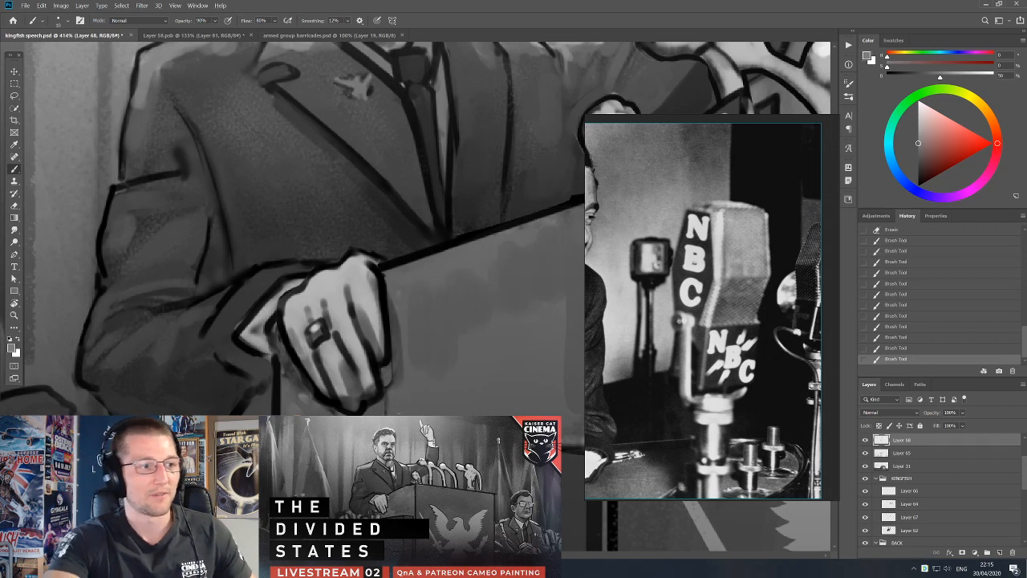
{"action": "left_click", "coordinate": [400, 413], "text": "alt"}
{"action": "left_click_drag", "start_coordinate": [385, 403], "coordinate": [384, 412]}
{"action": "left_click", "coordinate": [396, 373], "text": "alt"}
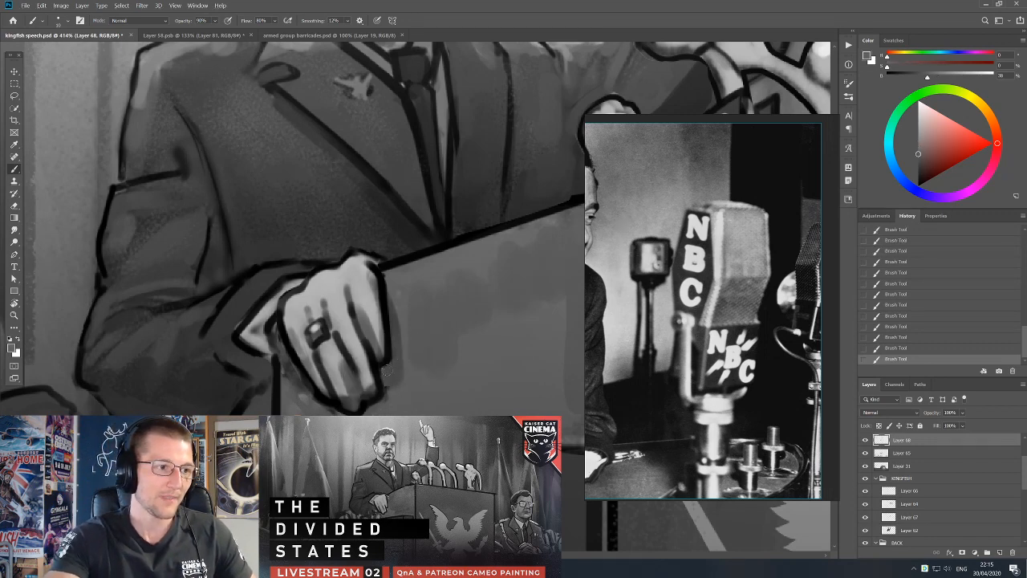
{"action": "left_click", "coordinate": [381, 394], "text": "alt"}
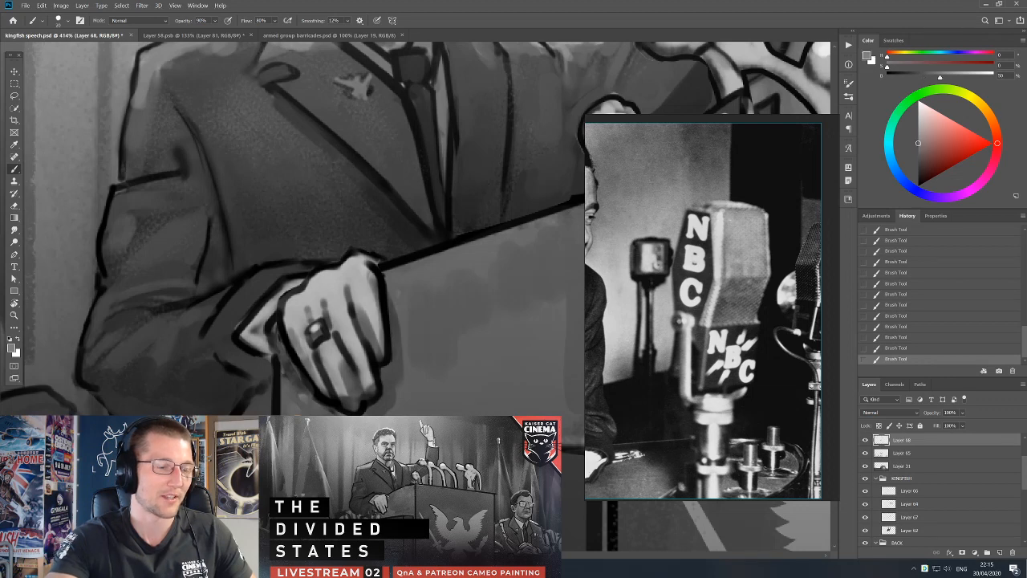
{"action": "left_click_drag", "start_coordinate": [519, 439], "coordinate": [415, 406]}
Lasso the lower part of the podium's side panel below the hand, paint it with a sampled grey, and deselect.
{"action": "scroll", "coordinate": [425, 402], "scroll_direction": "down", "scroll_amount": 2}
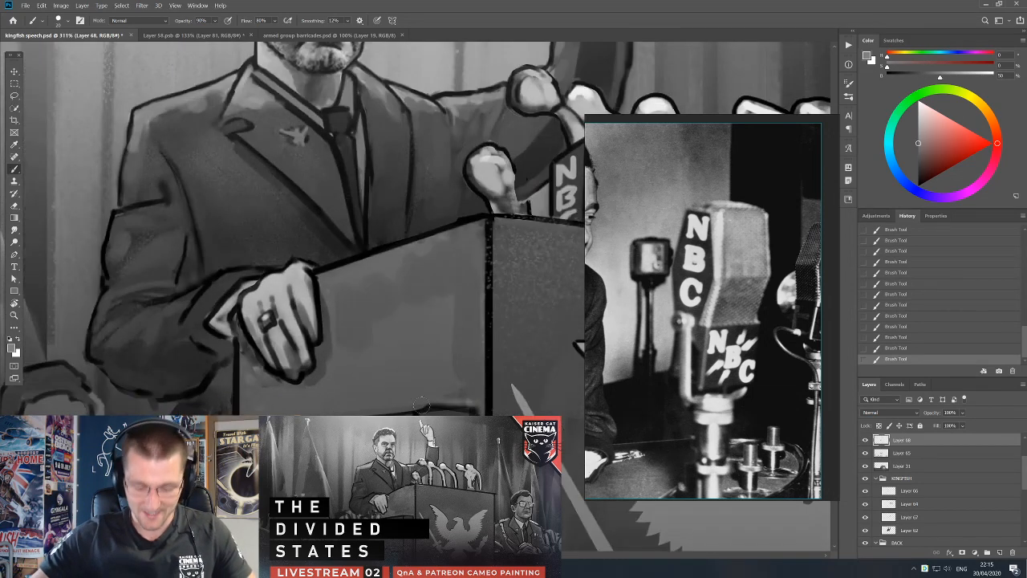
{"action": "key", "text": "l"}
{"action": "mouse_move", "coordinate": [239, 322]}
{"action": "left_mouse_down"}
{"action": "mouse_move", "coordinate": [454, 401]}
{"action": "mouse_move", "coordinate": [440, 407]}
{"action": "mouse_move", "coordinate": [472, 389]}
{"action": "mouse_move", "coordinate": [461, 331]}
{"action": "mouse_move", "coordinate": [396, 350]}
{"action": "mouse_move", "coordinate": [310, 410]}
{"action": "mouse_move", "coordinate": [270, 411]}
{"action": "left_mouse_up"}
{"action": "key", "text": "b"}
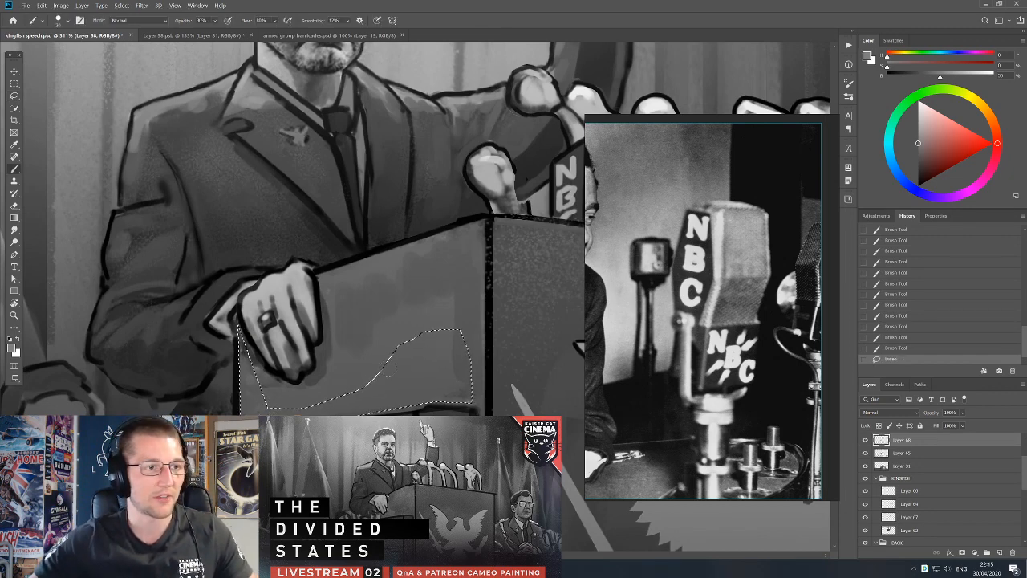
{"action": "left_click", "coordinate": [428, 388], "text": "alt"}
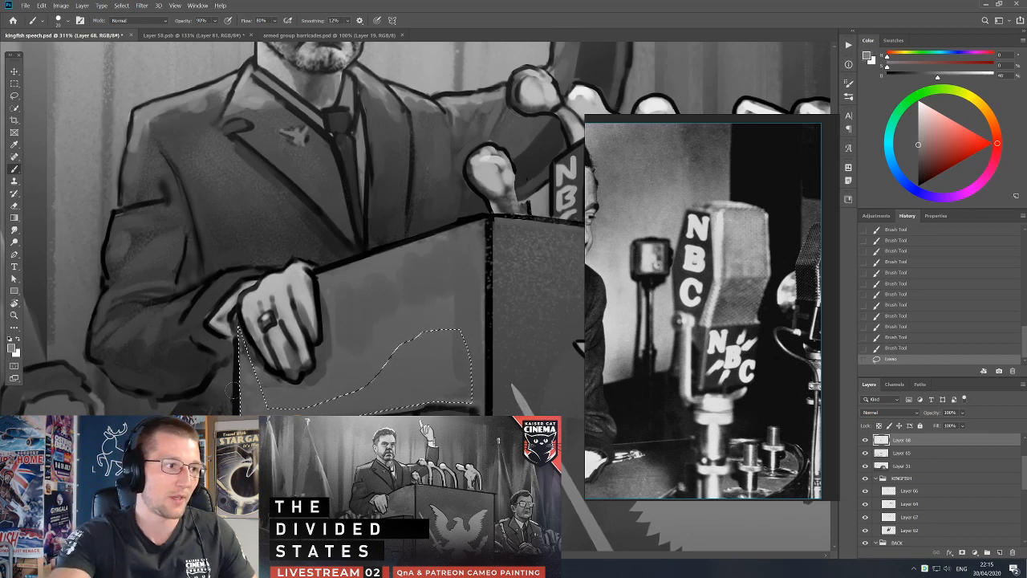
{"action": "left_click_drag", "start_coordinate": [410, 344], "coordinate": [365, 385]}
{"action": "left_click_drag", "start_coordinate": [363, 387], "coordinate": [298, 407]}
{"action": "key", "text": "l"}
{"action": "left_click", "coordinate": [366, 393]}
Add a new layer above the hand layer and choose the Stipple Brush-2pt preset at a reduced size.
{"action": "scroll", "coordinate": [473, 376], "scroll_direction": "down", "scroll_amount": 5}
{"action": "left_click_drag", "start_coordinate": [504, 375], "coordinate": [390, 286]}
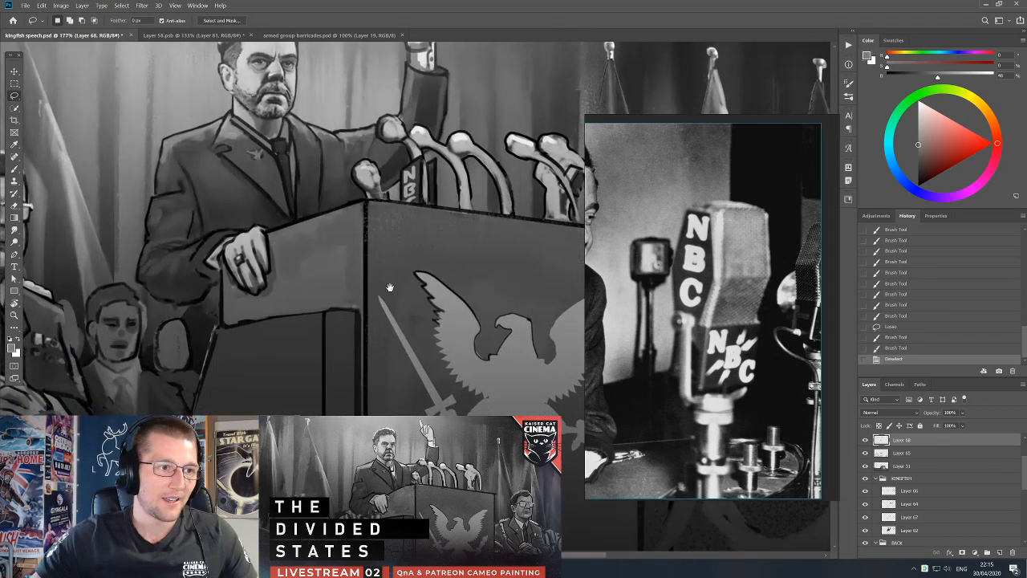
{"action": "left_click", "coordinate": [1001, 552]}
{"action": "key", "text": "b"}
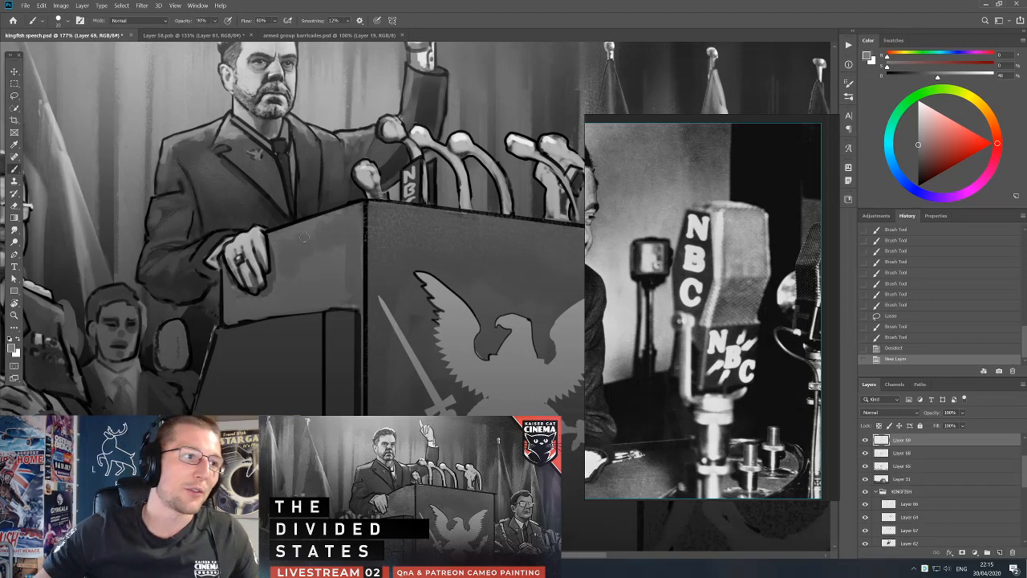
{"action": "right_click", "coordinate": [337, 258]}
{"action": "scroll", "coordinate": [442, 378], "scroll_direction": "down", "scroll_amount": 3}
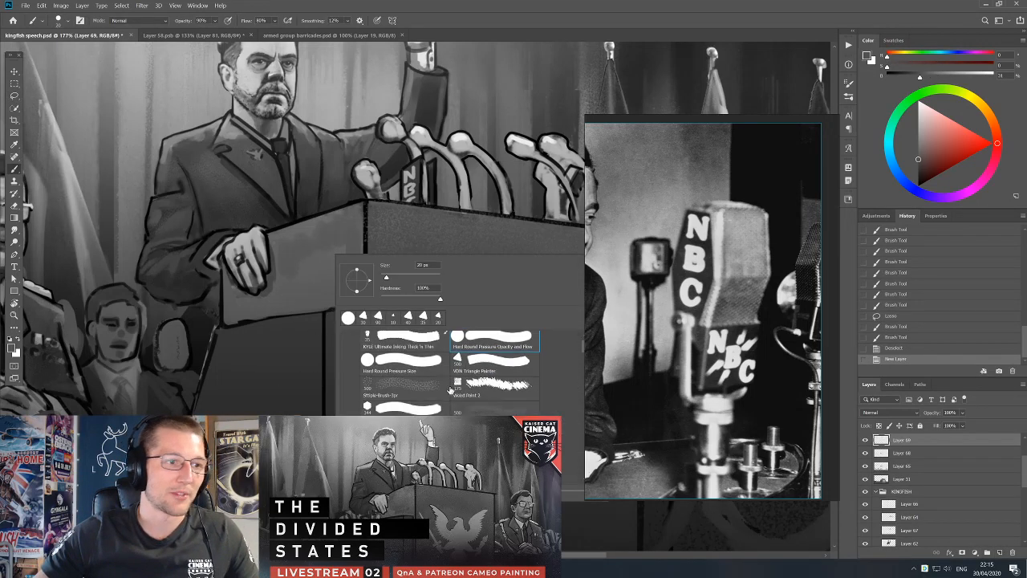
{"action": "left_click", "coordinate": [468, 399]}
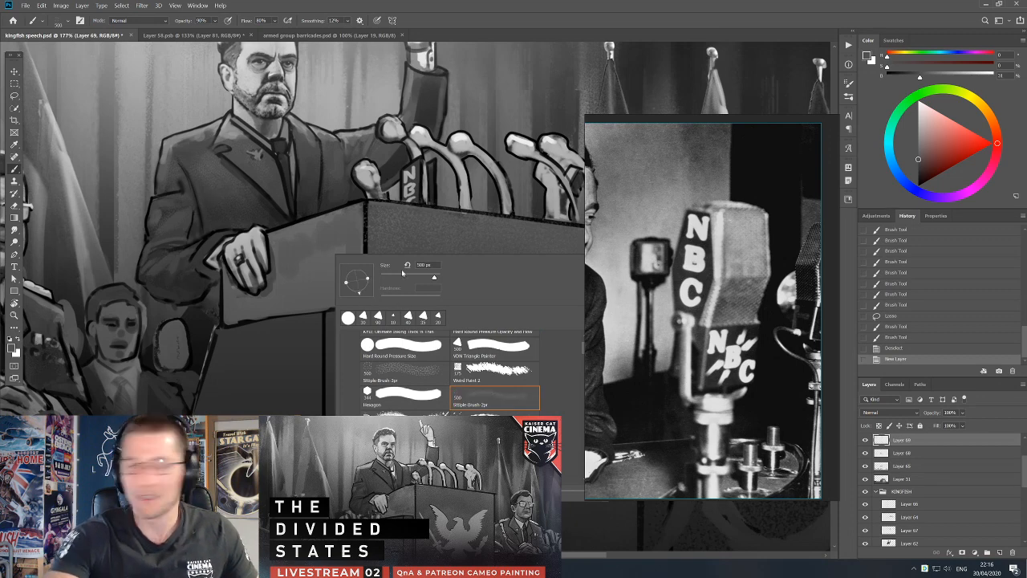
{"action": "left_click", "coordinate": [313, 246]}
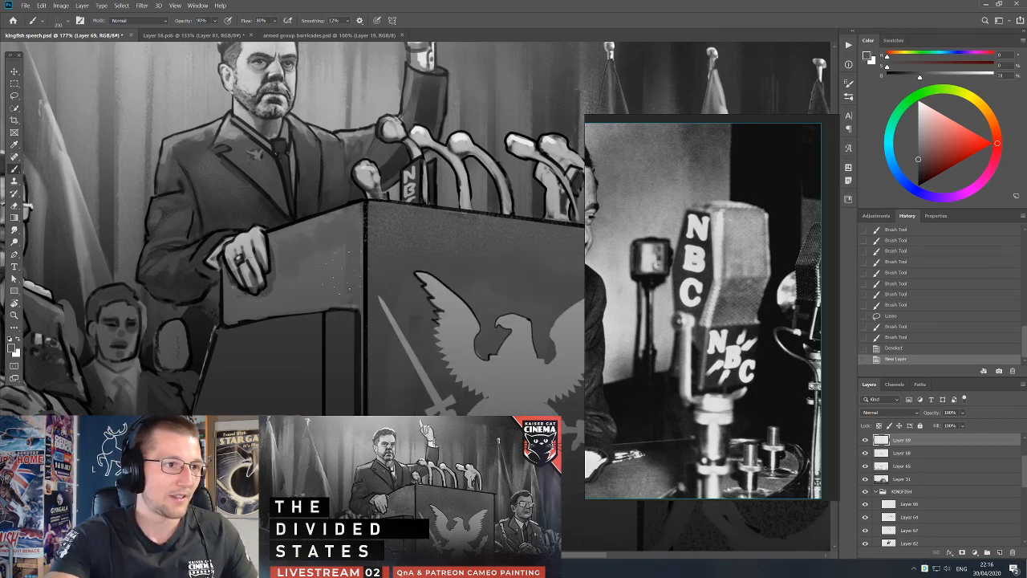
Stipple texture shading across the podium's side panel beside the hand with sampled greys.
{"action": "left_click", "coordinate": [350, 289]}
{"action": "left_click_drag", "start_coordinate": [350, 289], "coordinate": [399, 328]}
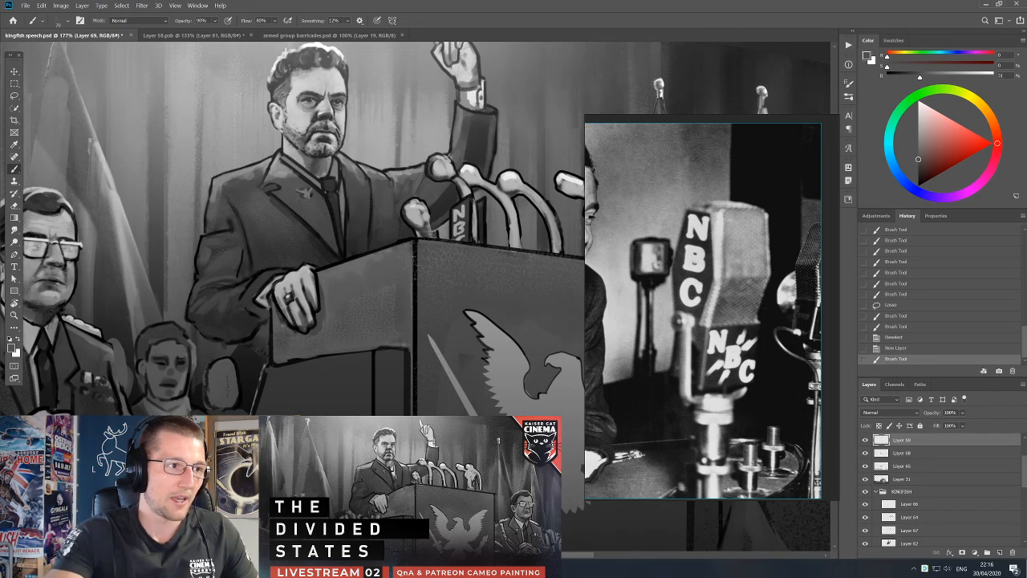
{"action": "mouse_move", "coordinate": [395, 290]}
{"action": "left_mouse_down"}
{"action": "mouse_move", "coordinate": [389, 319]}
{"action": "mouse_move", "coordinate": [402, 346]}
{"action": "mouse_move", "coordinate": [404, 306]}
{"action": "left_mouse_up"}
{"action": "left_click", "coordinate": [388, 317], "text": "alt"}
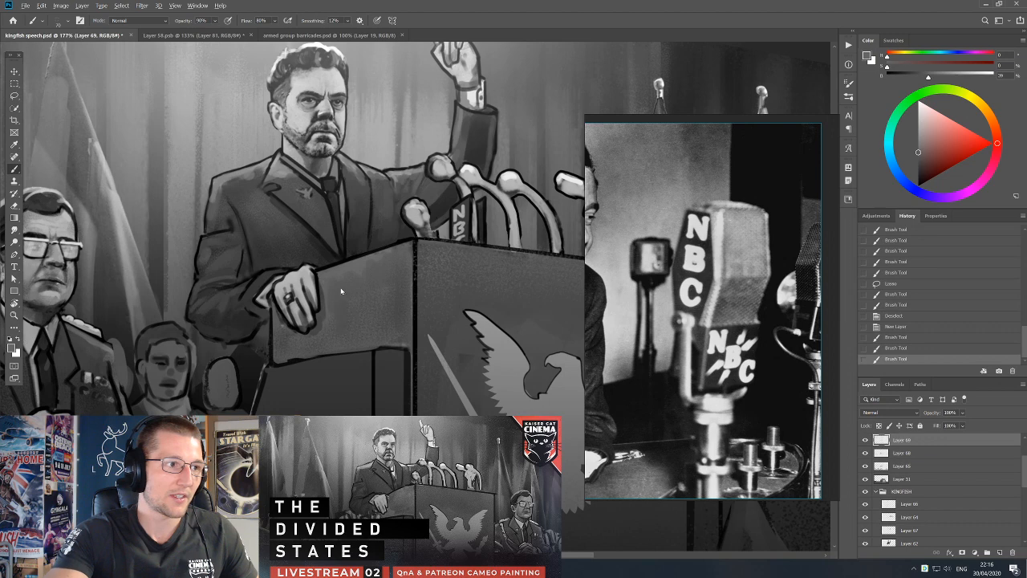
Touch up the lower edge of the podium's side panel with a sampled grey using a different brush preset, then restore default colours.
{"action": "mouse_move", "coordinate": [330, 308]}
{"action": "left_mouse_down"}
{"action": "mouse_move", "coordinate": [341, 274]}
{"action": "mouse_move", "coordinate": [368, 278]}
{"action": "mouse_move", "coordinate": [384, 261]}
{"action": "mouse_move", "coordinate": [402, 271]}
{"action": "mouse_move", "coordinate": [393, 306]}
{"action": "mouse_move", "coordinate": [436, 288]}
{"action": "left_mouse_up"}
{"action": "key", "text": "ctrl+z"}
{"action": "left_click", "coordinate": [392, 305], "text": "alt"}
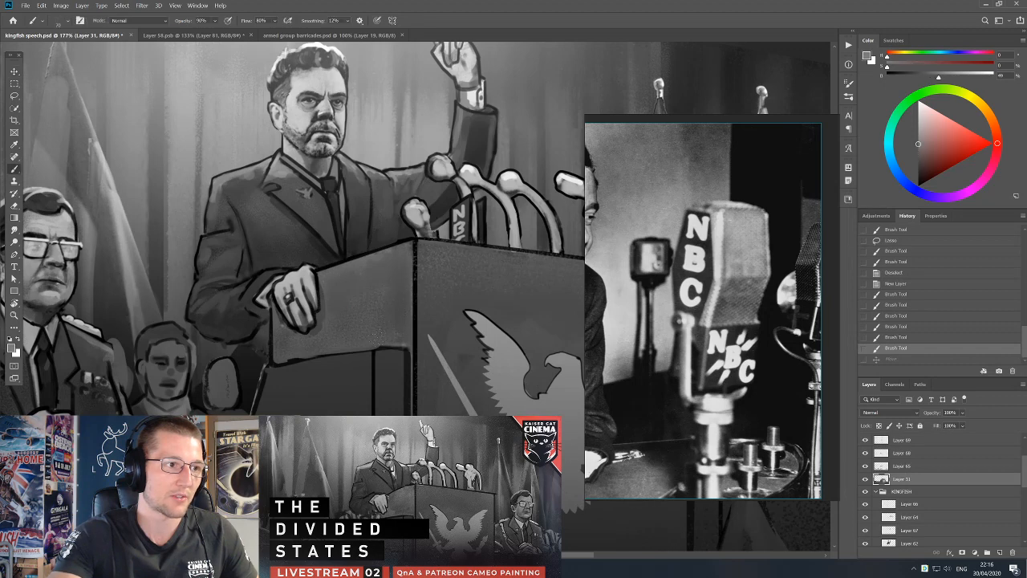
{"action": "right_click", "coordinate": [390, 311]}
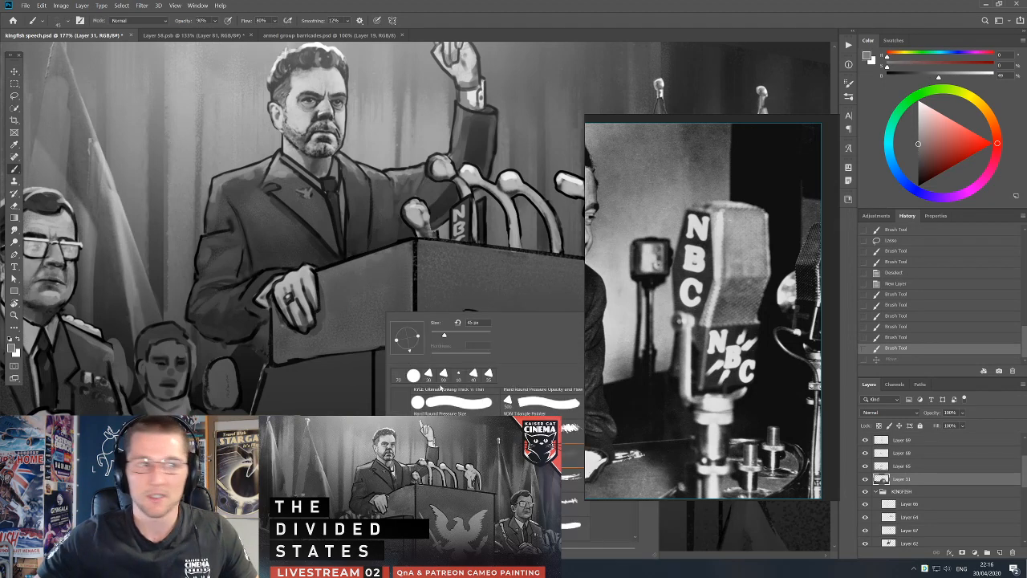
{"action": "scroll", "coordinate": [520, 412], "scroll_direction": "up", "scroll_amount": 3}
{"action": "left_click", "coordinate": [522, 412]}
{"action": "mouse_move", "coordinate": [393, 317]}
{"action": "left_mouse_down"}
{"action": "mouse_move", "coordinate": [401, 333]}
{"action": "mouse_move", "coordinate": [384, 348]}
{"action": "left_mouse_up"}
{"action": "left_click_drag", "start_coordinate": [376, 349], "coordinate": [392, 347]}
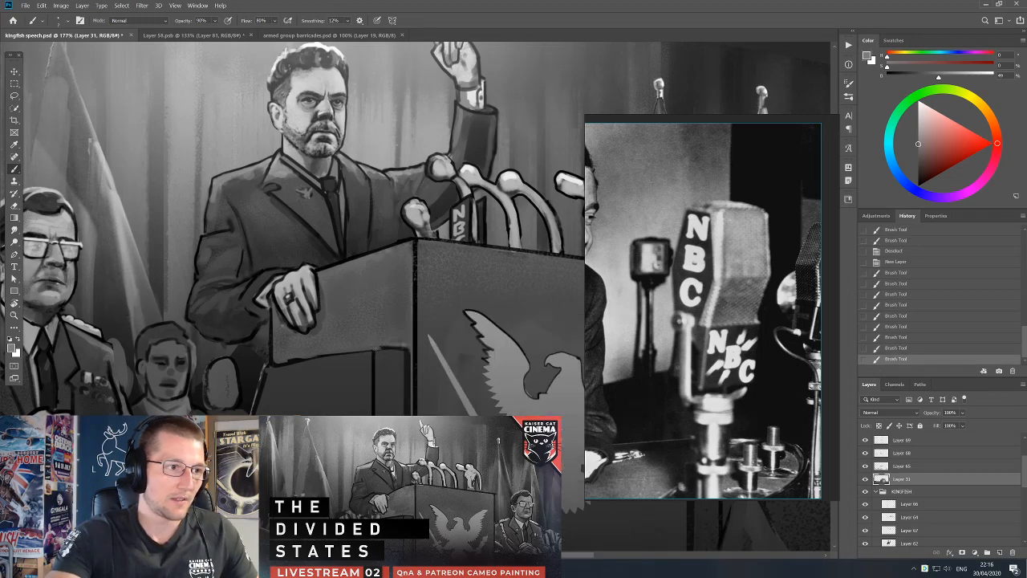
{"action": "key", "text": "d"}
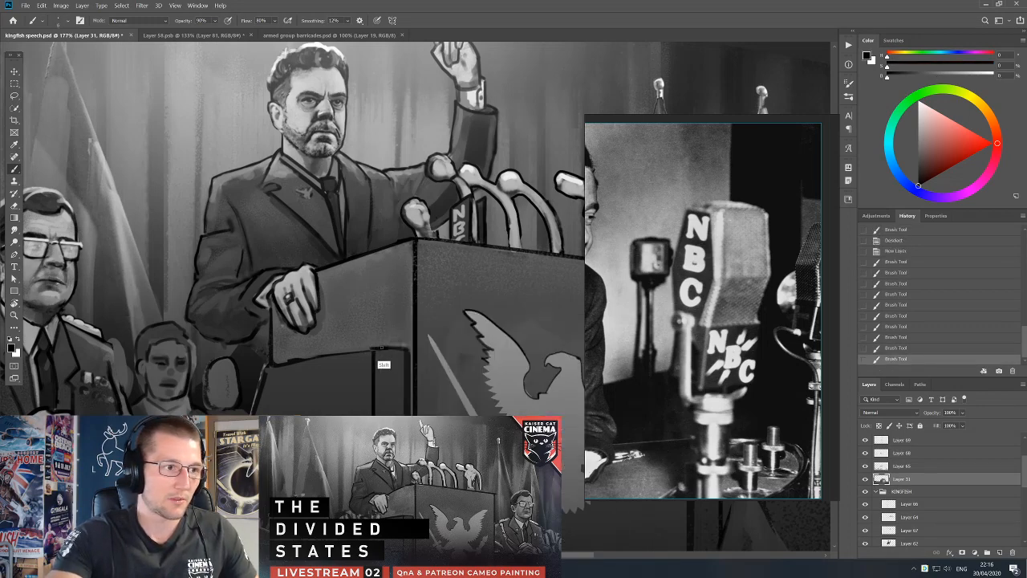
Lasso a thin strip along the lower edge of the podium's side panel, fill it with black, and clear the selection.
{"action": "key", "text": "r"}
{"action": "left_click_drag", "start_coordinate": [388, 364], "coordinate": [436, 291]}
{"action": "key", "text": "l"}
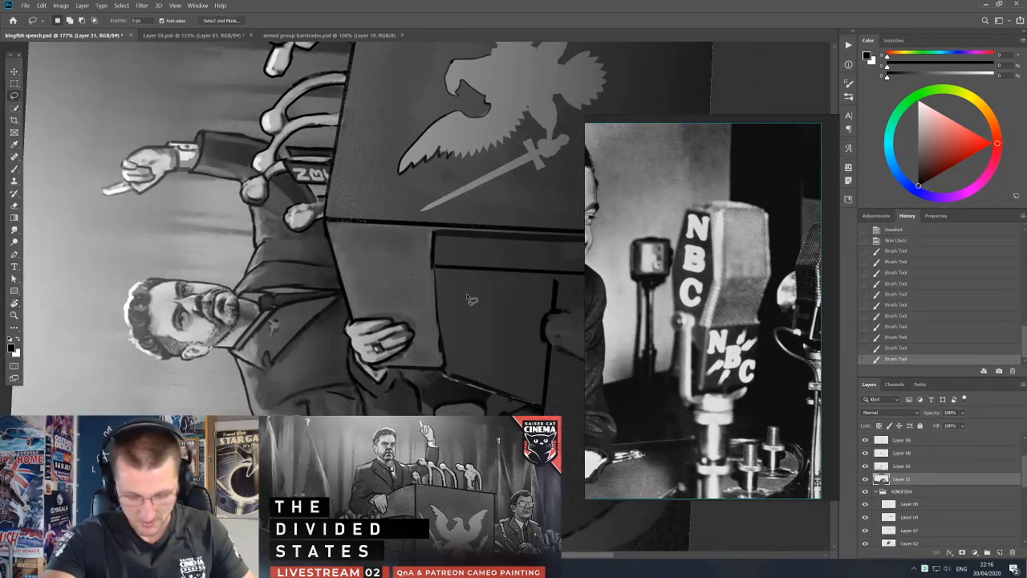
{"action": "left_click", "coordinate": [433, 267], "text": "alt"}
{"action": "left_click", "coordinate": [447, 373], "text": "alt"}
{"action": "left_click", "coordinate": [434, 266], "text": "alt"}
{"action": "key", "text": "alt+BackSpace"}
{"action": "key", "text": "alt+BackSpace"}
{"action": "left_click", "coordinate": [470, 313]}
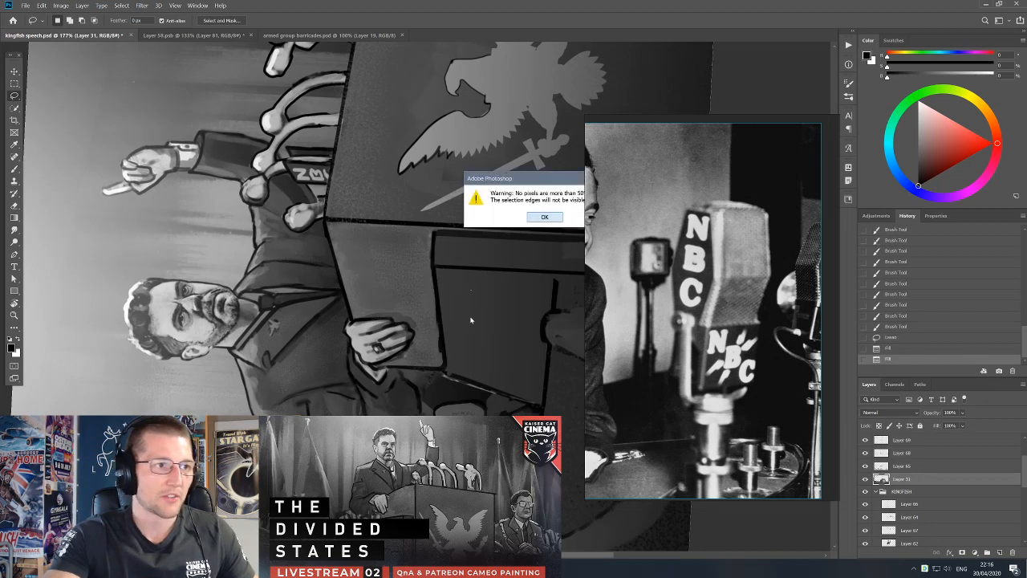
{"action": "left_click", "coordinate": [544, 218]}
Lasso a strip just inside the side panel's lower edge, paint it with the sampled panel grey, and deselect.
{"action": "key", "text": "b"}
{"action": "left_click", "coordinate": [427, 285], "text": "alt"}
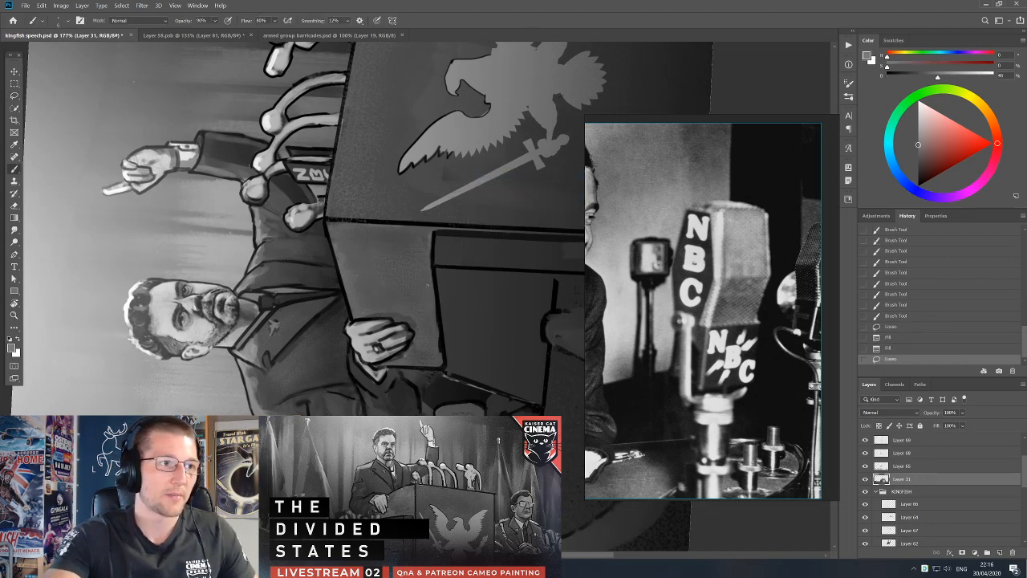
{"action": "key", "text": "l"}
{"action": "mouse_move", "coordinate": [420, 240]}
{"action": "left_mouse_down"}
{"action": "mouse_move", "coordinate": [434, 231]}
{"action": "mouse_move", "coordinate": [447, 370]}
{"action": "mouse_move", "coordinate": [434, 338]}
{"action": "left_mouse_up"}
{"action": "key", "text": "b"}
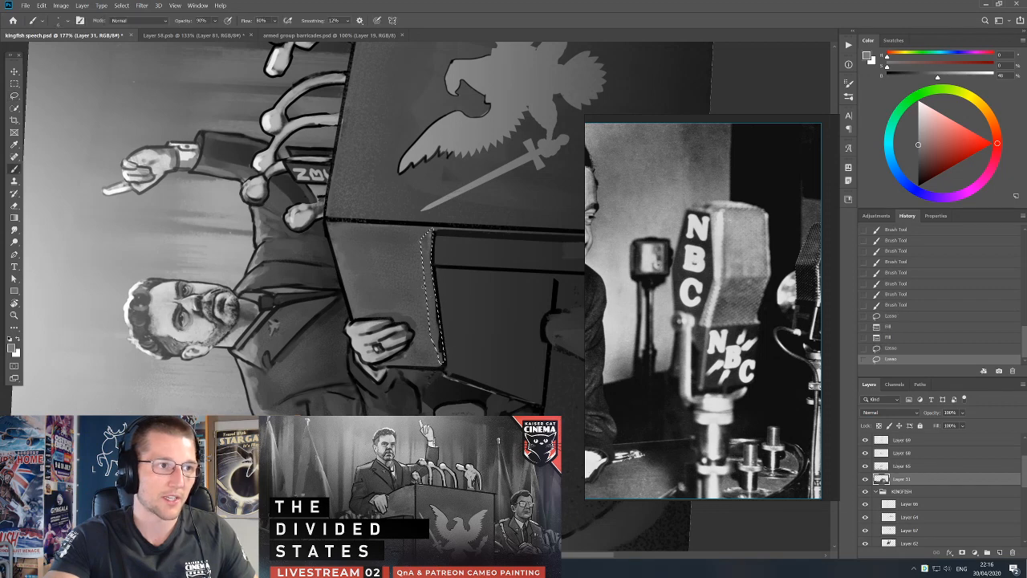
{"action": "left_click_drag", "start_coordinate": [432, 231], "coordinate": [426, 272]}
{"action": "left_click_drag", "start_coordinate": [432, 234], "coordinate": [432, 255]}
{"action": "key", "text": "l"}
{"action": "left_click", "coordinate": [467, 271]}
{"action": "key", "text": "r"}
{"action": "mouse_move", "coordinate": [461, 202]}
{"action": "left_mouse_down"}
{"action": "mouse_move", "coordinate": [541, 259]}
{"action": "mouse_move", "coordinate": [547, 339]}
{"action": "mouse_move", "coordinate": [543, 323]}
{"action": "left_mouse_up"}
{"action": "scroll", "coordinate": [418, 354], "scroll_direction": "down", "scroll_amount": 1}
Pick the layers at the podium base's slanted outer edge and repaint along that edge with brush strokes.
{"action": "key", "text": "v"}
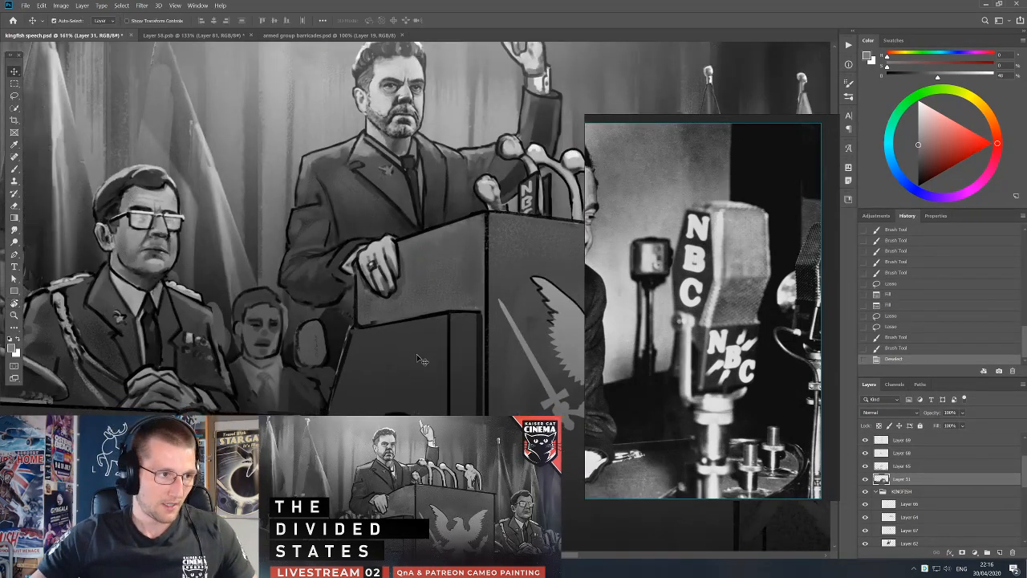
{"action": "left_click_drag", "start_coordinate": [416, 353], "coordinate": [426, 364]}
{"action": "key", "text": "ctrl+z"}
{"action": "left_click_drag", "start_coordinate": [358, 334], "coordinate": [342, 359]}
{"action": "key", "text": "ctrl+z"}
{"action": "key", "text": "b"}
{"action": "left_click_drag", "start_coordinate": [341, 351], "coordinate": [331, 384]}
{"action": "key", "text": "v"}
{"action": "left_click_drag", "start_coordinate": [356, 321], "coordinate": [354, 325]}
{"action": "key", "text": "ctrl+z"}
{"action": "key", "text": "b"}
{"action": "left_click", "coordinate": [346, 309], "text": "alt"}
{"action": "mouse_move", "coordinate": [337, 366]}
{"action": "left_mouse_down"}
{"action": "mouse_move", "coordinate": [350, 320]}
{"action": "mouse_move", "coordinate": [329, 397]}
{"action": "left_mouse_up"}
Paint the gap between the speaker's sleeve and the podium with sampled dark greys on Layer 62, and save the file.
{"action": "left_click", "coordinate": [337, 306], "text": "alt"}
{"action": "left_click_drag", "start_coordinate": [336, 308], "coordinate": [337, 361]}
{"action": "left_click", "coordinate": [329, 293], "text": "alt"}
{"action": "left_click_drag", "start_coordinate": [348, 296], "coordinate": [346, 327]}
{"action": "left_click", "coordinate": [348, 300], "text": "alt"}
{"action": "left_click", "coordinate": [353, 299], "text": "alt"}
{"action": "left_click_drag", "start_coordinate": [347, 308], "coordinate": [345, 329]}
{"action": "left_click", "coordinate": [337, 323], "text": "alt"}
{"action": "key", "text": "bracketright"}
{"action": "key", "text": "bracketright"}
{"action": "left_click", "coordinate": [348, 313], "text": "alt"}
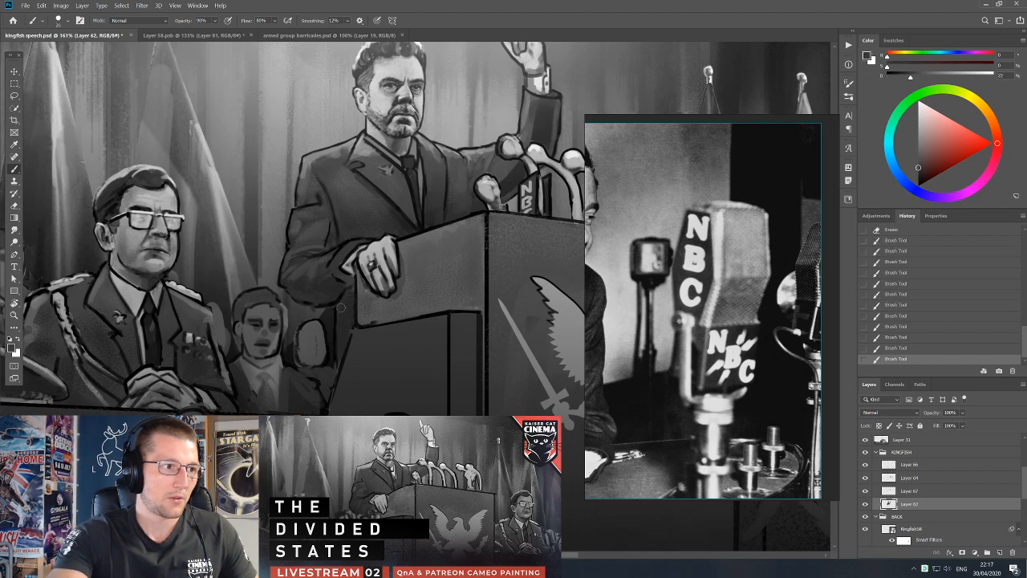
{"action": "key", "text": "ctrl+1"}
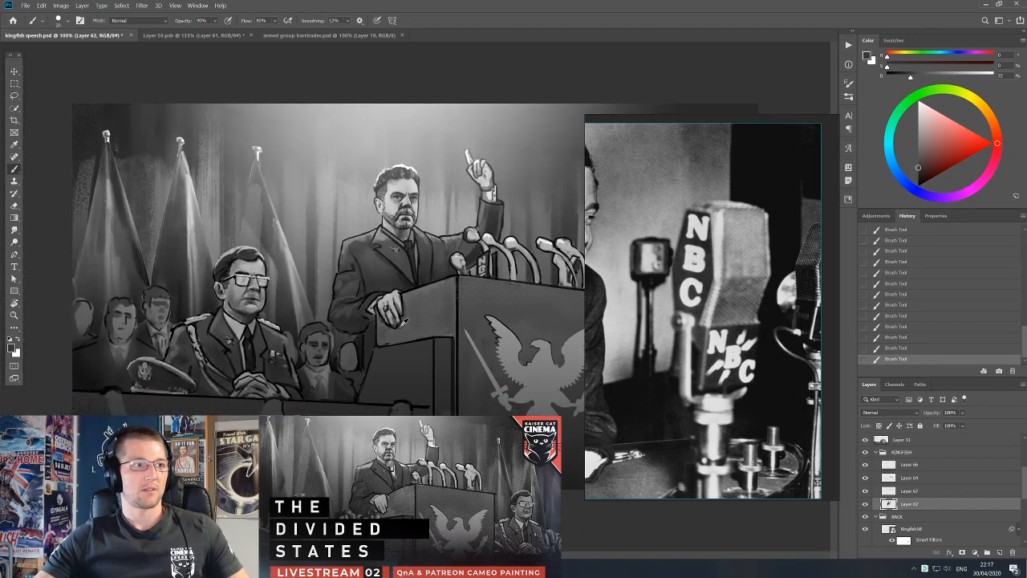
{"action": "key", "text": "ctrl+s"}
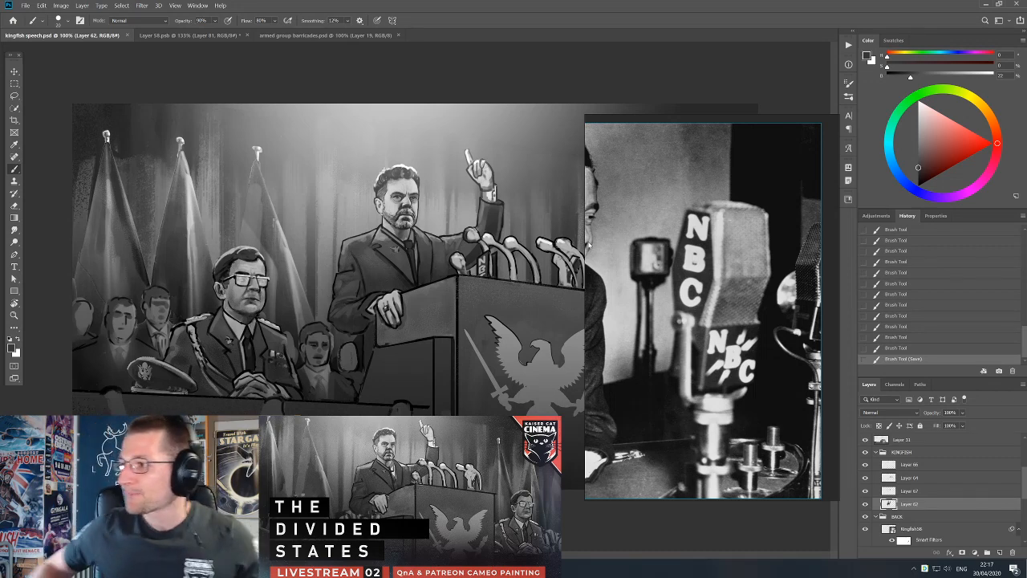
{"action": "key", "text": "alt+Tab"}
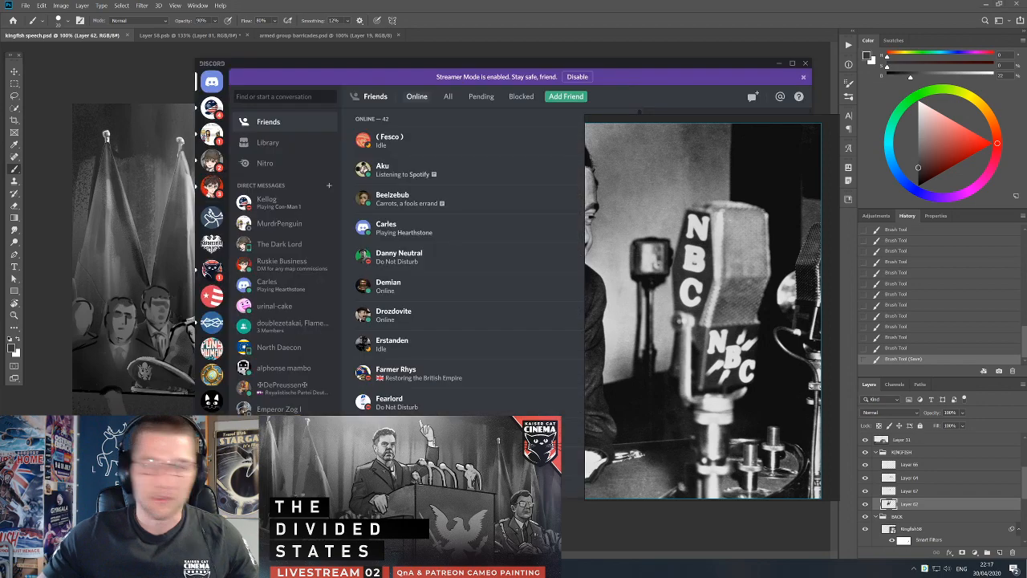
{"action": "key", "text": "alt+Tab"}
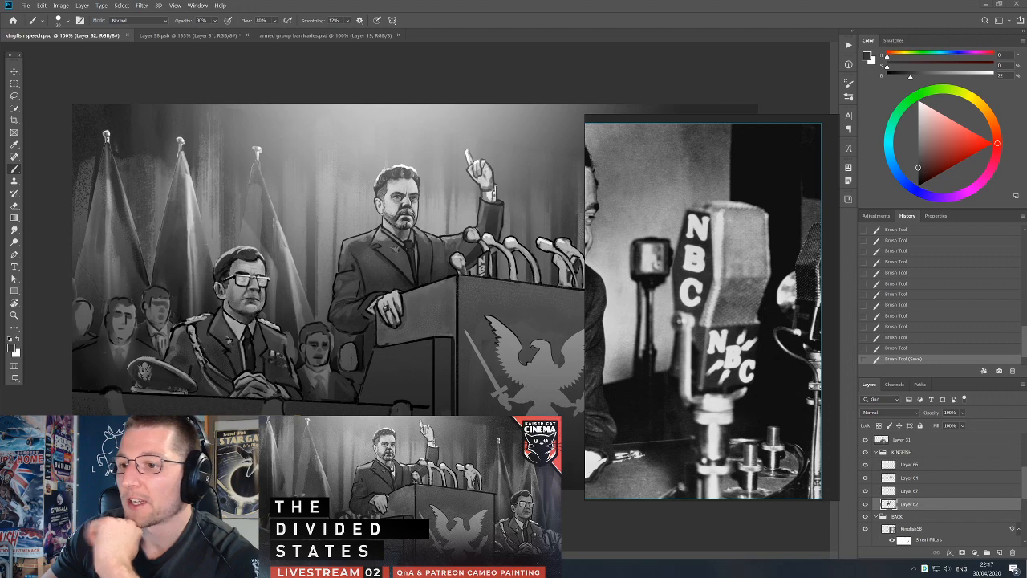
{"action": "mouse_move", "coordinate": [1026, 151]}
{"action": "left_mouse_down"}
{"action": "mouse_move", "coordinate": [538, 153]}
{"action": "mouse_move", "coordinate": [477, 142]}
{"action": "mouse_move", "coordinate": [1026, 135]}
{"action": "left_mouse_up"}
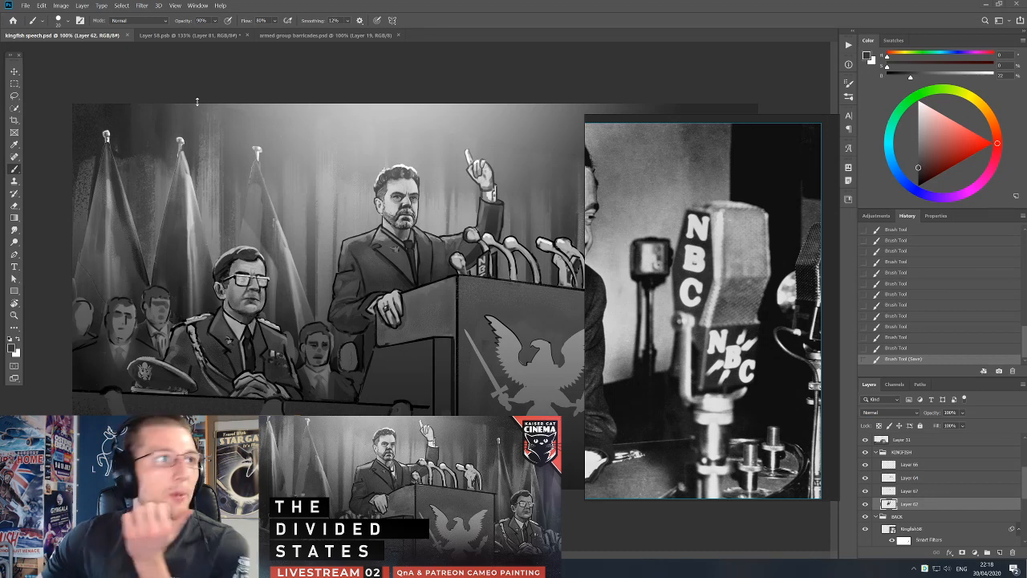
Shift the red markup stroke in armed group barricades.psd and return to kingfish speech.psd.
{"action": "left_click", "coordinate": [289, 36]}
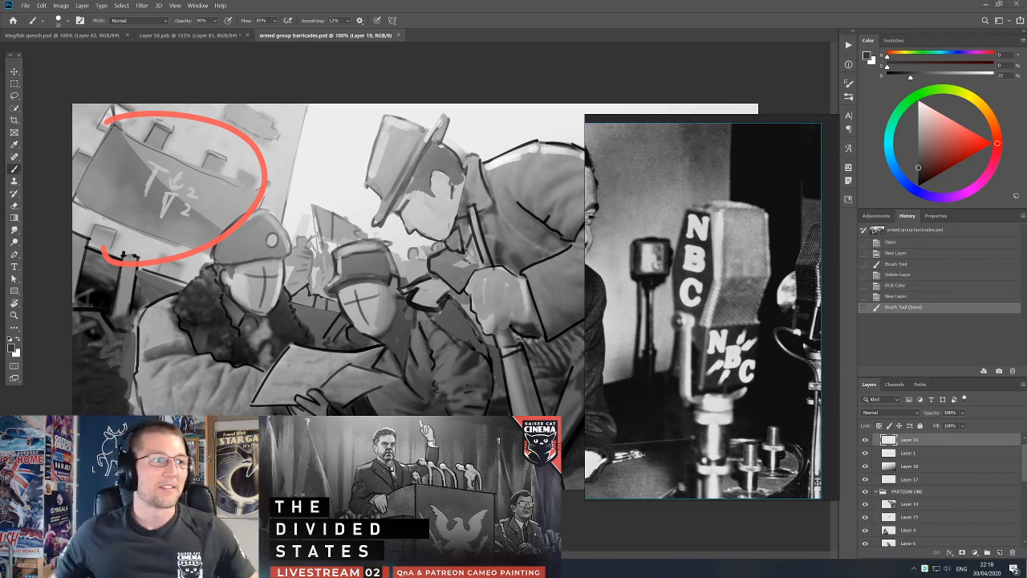
{"action": "key", "text": "v"}
{"action": "mouse_move", "coordinate": [278, 236]}
{"action": "left_mouse_down"}
{"action": "mouse_move", "coordinate": [336, 316]}
{"action": "mouse_move", "coordinate": [465, 330]}
{"action": "mouse_move", "coordinate": [500, 268]}
{"action": "mouse_move", "coordinate": [485, 203]}
{"action": "mouse_move", "coordinate": [426, 221]}
{"action": "mouse_move", "coordinate": [337, 217]}
{"action": "left_mouse_up"}
{"action": "left_click", "coordinate": [97, 35]}
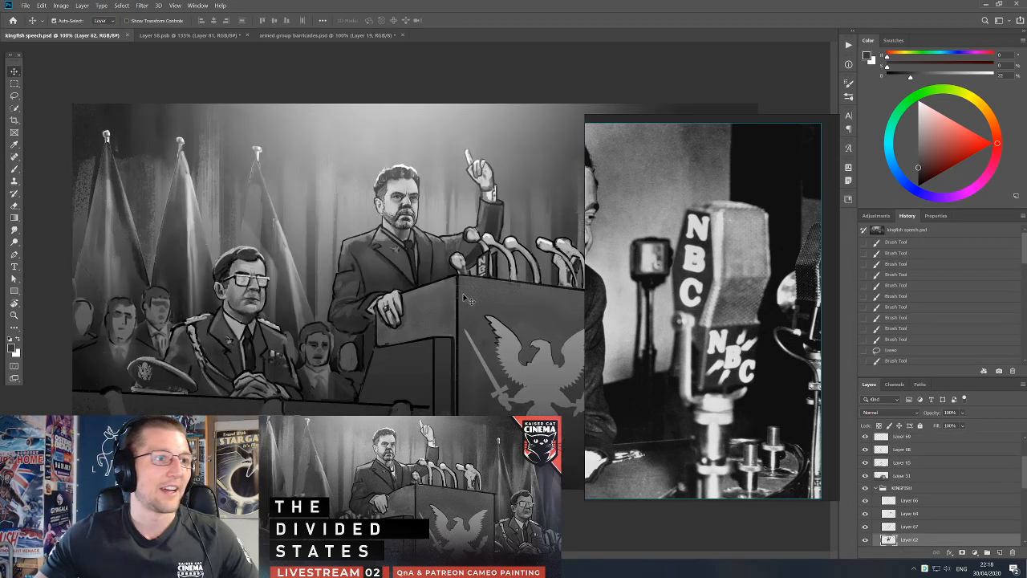
{"action": "scroll", "coordinate": [265, 311], "scroll_direction": "up", "scroll_amount": 3}
{"action": "left_click_drag", "start_coordinate": [371, 315], "coordinate": [71, 289]}
{"action": "mouse_move", "coordinate": [562, 353]}
{"action": "left_mouse_down"}
{"action": "mouse_move", "coordinate": [331, 286]}
{"action": "mouse_move", "coordinate": [360, 293]}
{"action": "left_mouse_up"}
{"action": "left_click_drag", "start_coordinate": [466, 266], "coordinate": [471, 264]}
{"action": "key", "text": "ctrl+z"}
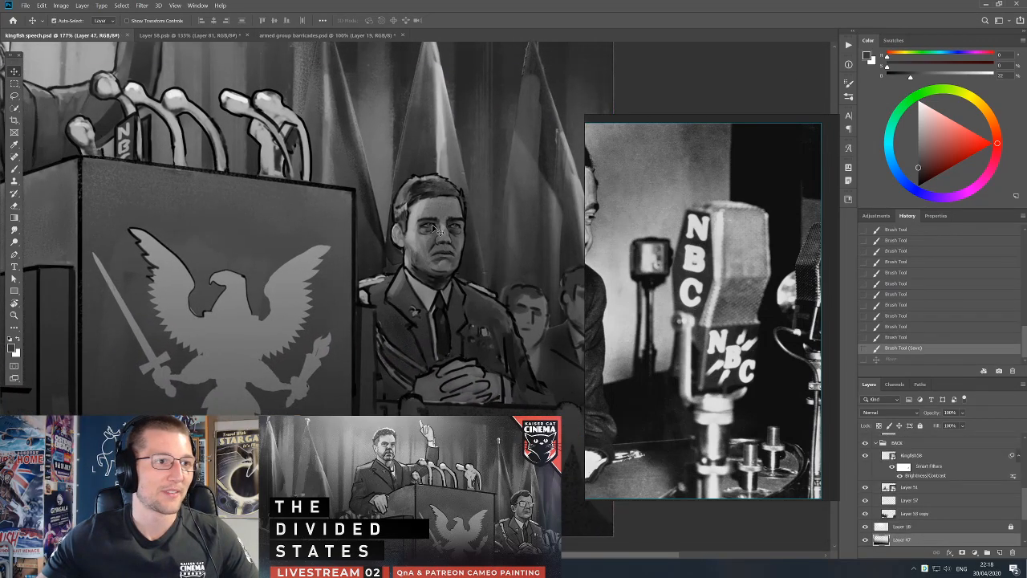
{"action": "left_click_drag", "start_coordinate": [435, 231], "coordinate": [462, 231]}
{"action": "key", "text": "ctrl+z"}
{"action": "scroll", "coordinate": [455, 264], "scroll_direction": "down", "scroll_amount": 7}
{"action": "mouse_move", "coordinate": [275, 226]}
{"action": "left_mouse_down"}
{"action": "mouse_move", "coordinate": [283, 212]}
{"action": "mouse_move", "coordinate": [279, 224]}
{"action": "left_mouse_up"}
{"action": "key", "text": "ctrl+z"}
Choose the Stipple Brush-2pt preset, try painting on the Flag layer, and dismiss the dialog.
{"action": "key", "text": "b"}
{"action": "right_click", "coordinate": [279, 224]}
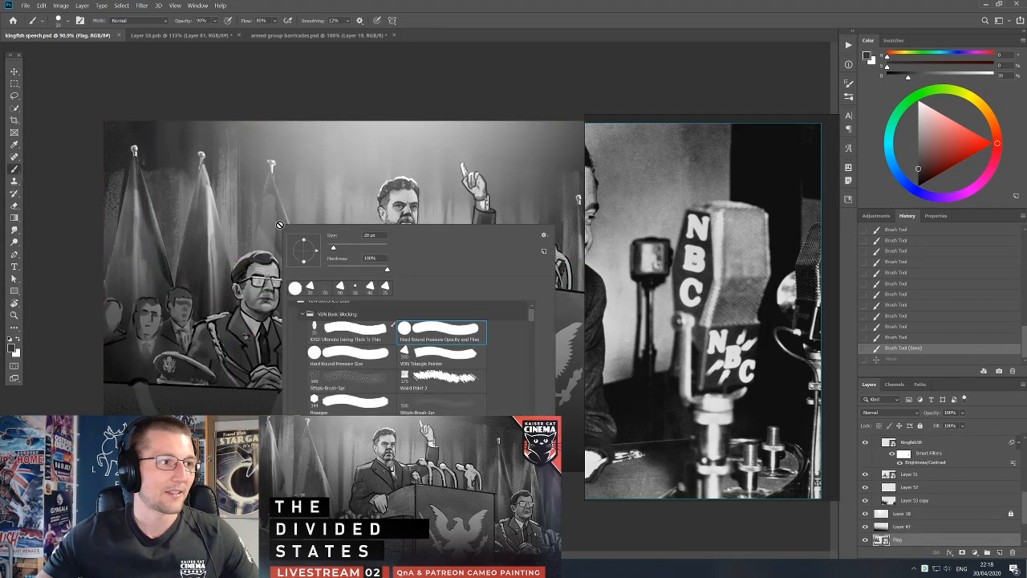
{"action": "left_click", "coordinate": [417, 396]}
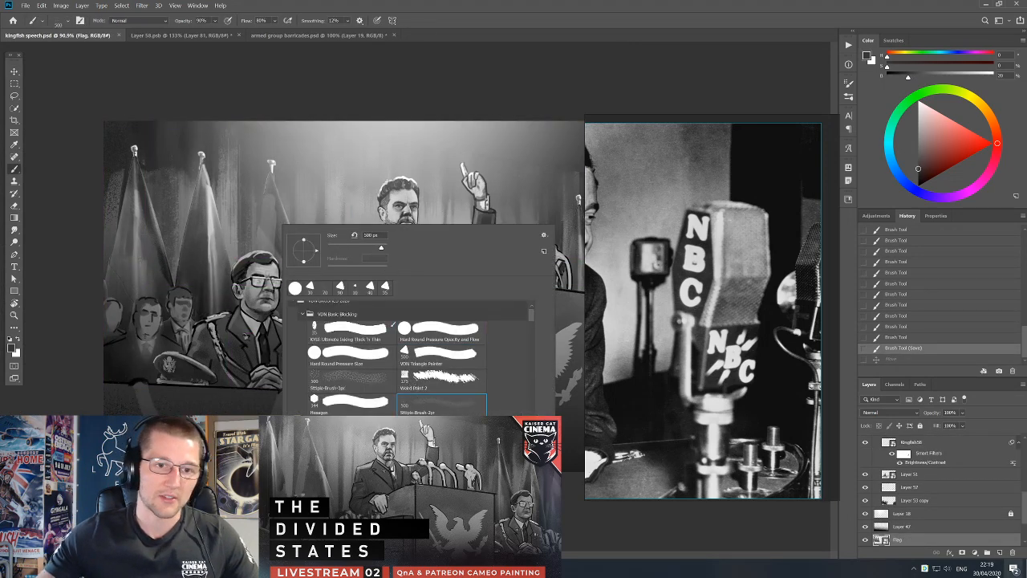
{"action": "left_click", "coordinate": [913, 546]}
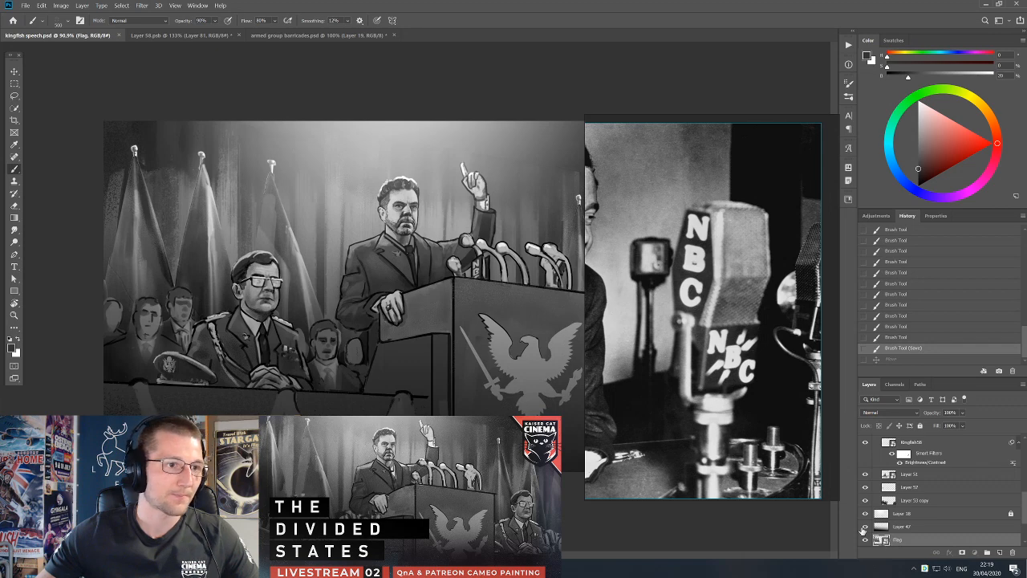
{"action": "left_click", "coordinate": [442, 332]}
{"action": "left_click_drag", "start_coordinate": [553, 178], "coordinate": [485, 172]}
{"action": "left_click", "coordinate": [512, 219]}
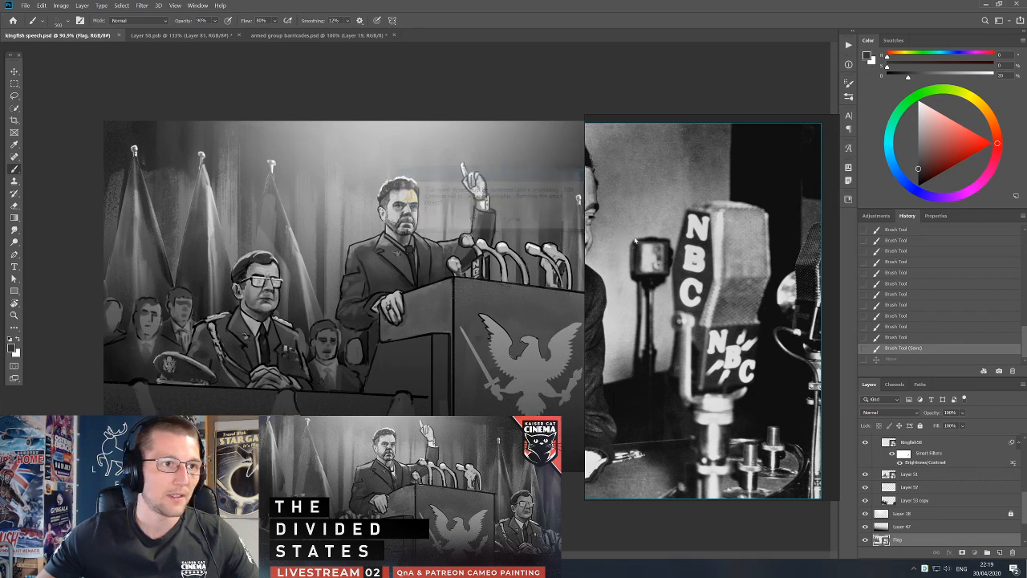
Move the reference photo aside, lasso the area around the resting hand on Layer 68, and cut it in place onto a new layer.
{"action": "left_click_drag", "start_coordinate": [623, 238], "coordinate": [704, 242]}
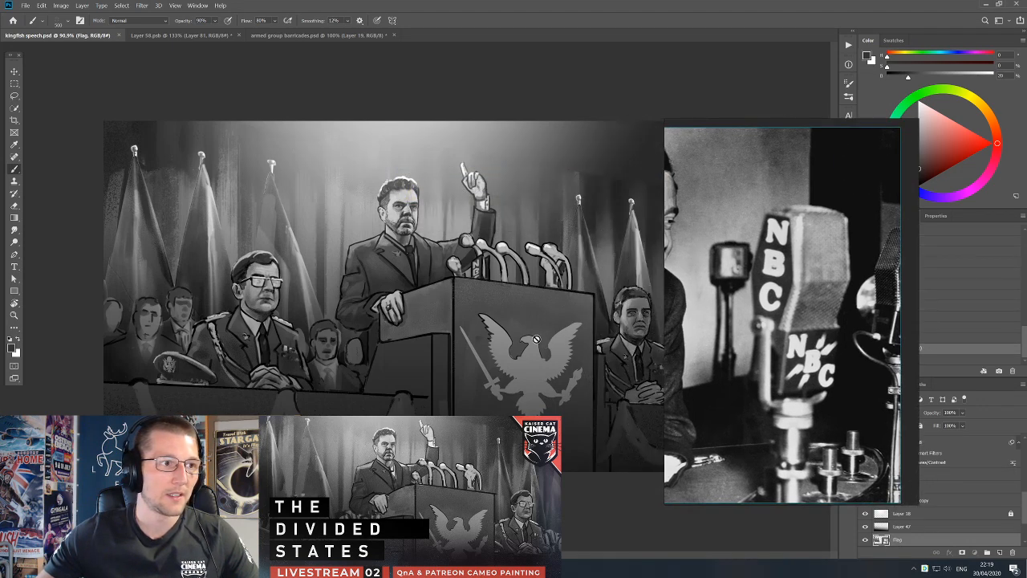
{"action": "key", "text": "v"}
{"action": "left_click_drag", "start_coordinate": [397, 301], "coordinate": [398, 315]}
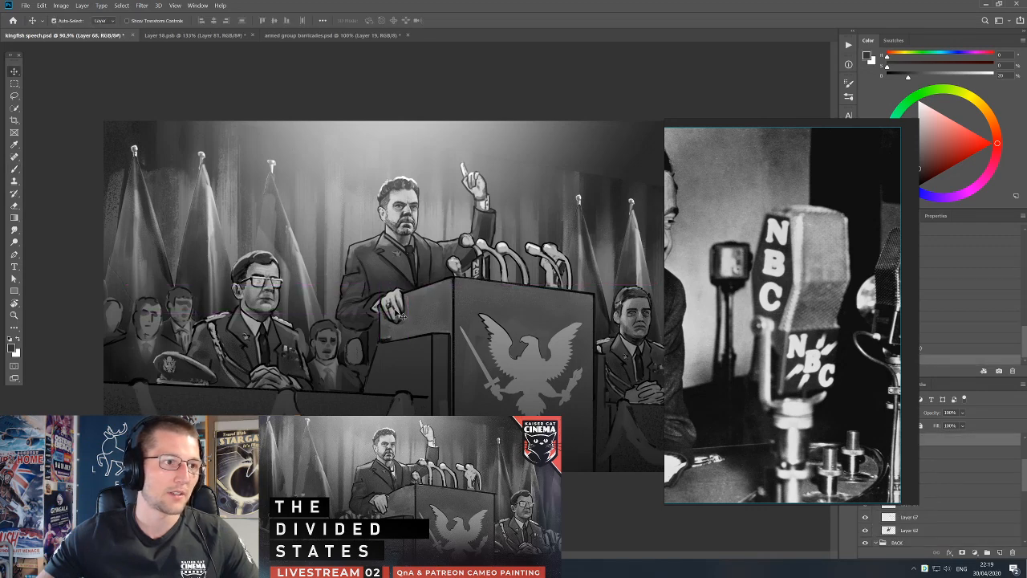
{"action": "scroll", "coordinate": [399, 315], "scroll_direction": "up", "scroll_amount": 5}
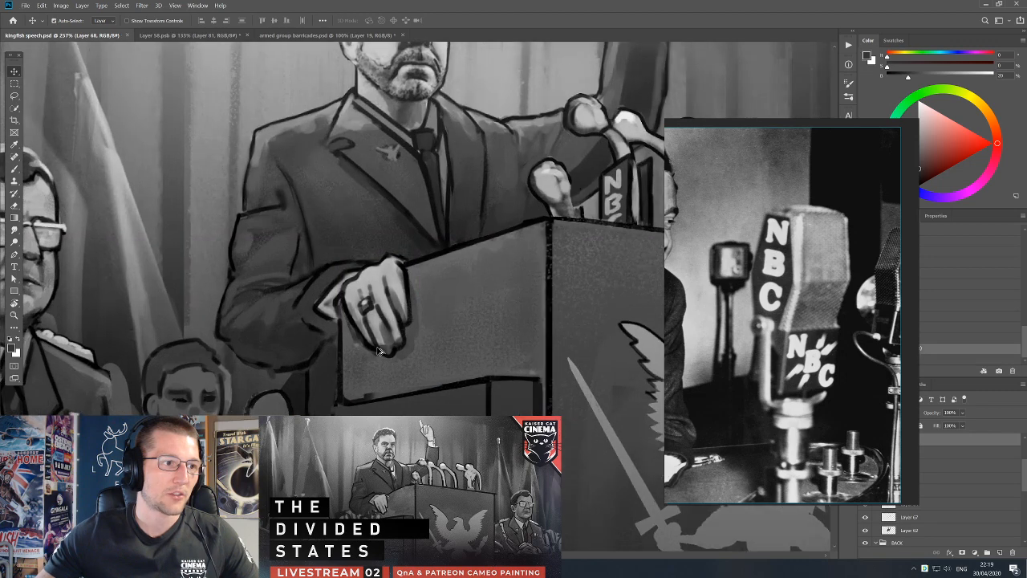
{"action": "scroll", "coordinate": [381, 351], "scroll_direction": "up", "scroll_amount": 2}
{"action": "key", "text": "e"}
{"action": "left_click", "coordinate": [14, 96]}
{"action": "mouse_move", "coordinate": [230, 305]}
{"action": "left_mouse_down"}
{"action": "mouse_move", "coordinate": [265, 298]}
{"action": "mouse_move", "coordinate": [329, 318]}
{"action": "mouse_move", "coordinate": [365, 365]}
{"action": "mouse_move", "coordinate": [575, 441]}
{"action": "mouse_move", "coordinate": [317, 446]}
{"action": "left_mouse_up"}
{"action": "key", "text": "ctrl+j"}
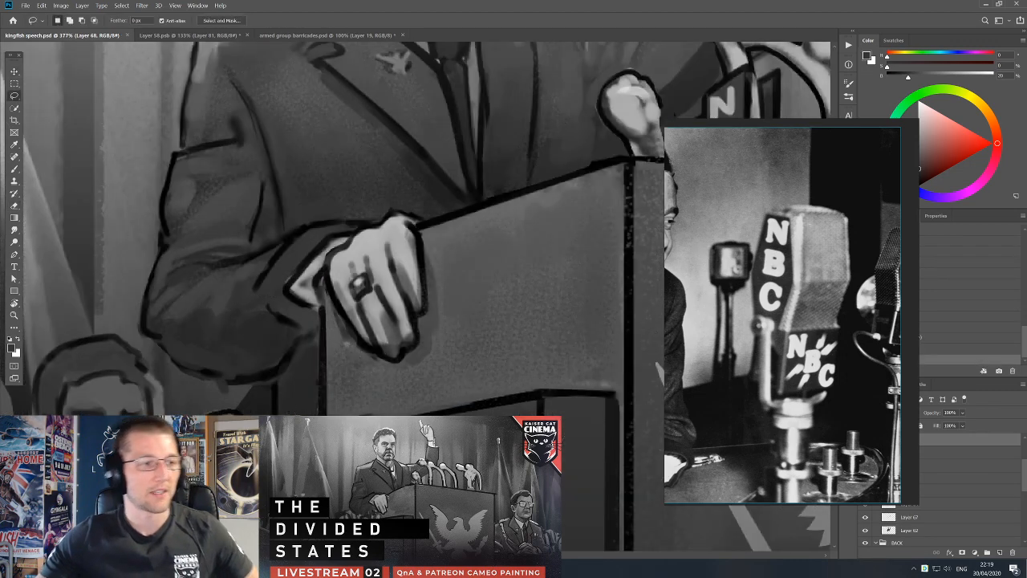
Move the reference photo back off the layer list and toggle Layer 65's visibility to check what it holds around the hand.
{"action": "key", "text": "v"}
{"action": "left_click_drag", "start_coordinate": [852, 455], "coordinate": [747, 442]}
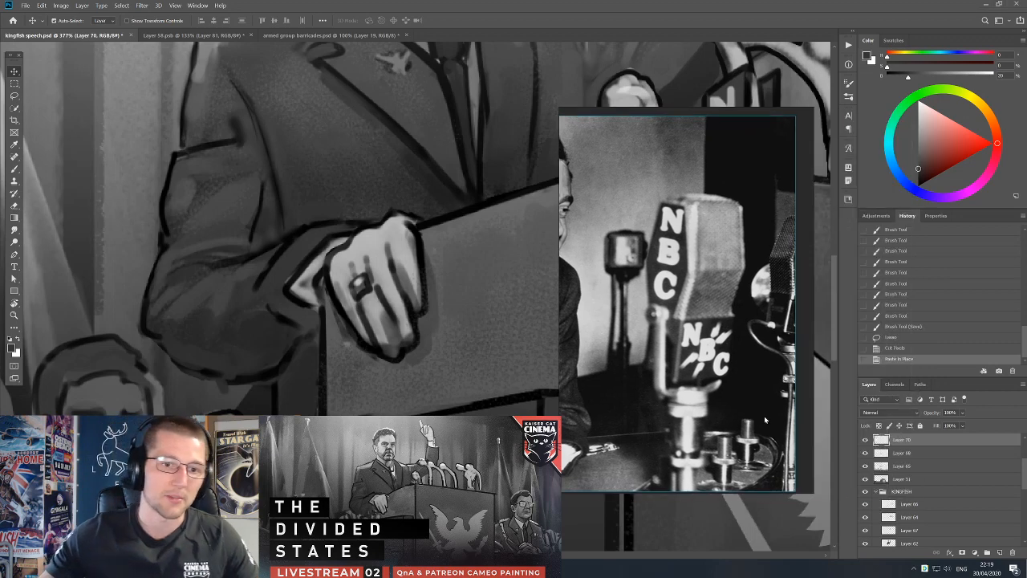
{"action": "left_click", "coordinate": [867, 466]}
{"action": "left_click", "coordinate": [867, 466]}
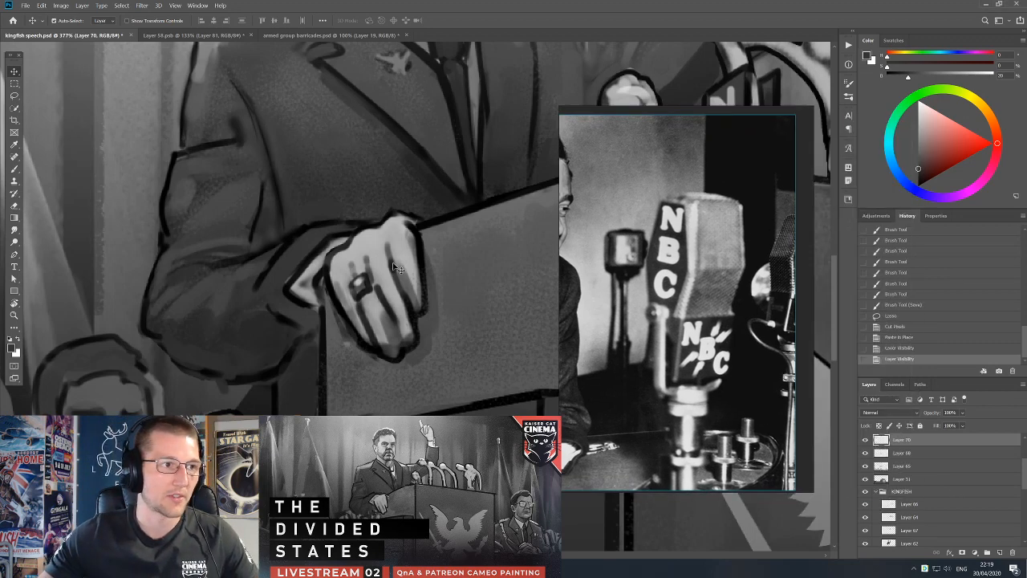
{"action": "left_click_drag", "start_coordinate": [398, 267], "coordinate": [404, 371]}
{"action": "key", "text": "ctrl+z"}
{"action": "left_click", "coordinate": [867, 466]}
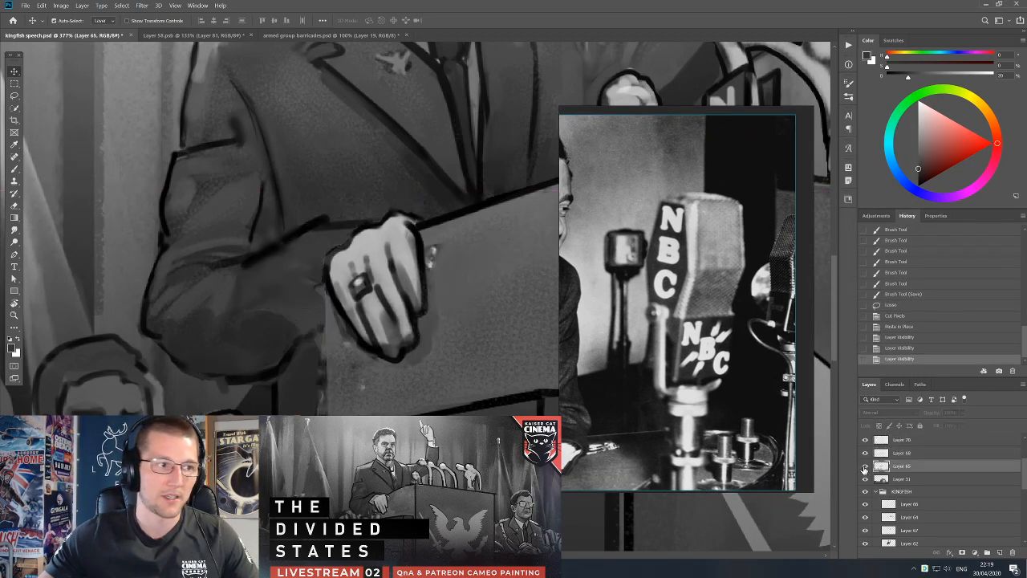
{"action": "left_click", "coordinate": [867, 466]}
Place Layer 68 above Layer 70, merge the layers from it down to Layer 31, and toggle the merged layer to check it.
{"action": "left_click_drag", "start_coordinate": [924, 441], "coordinate": [922, 440]}
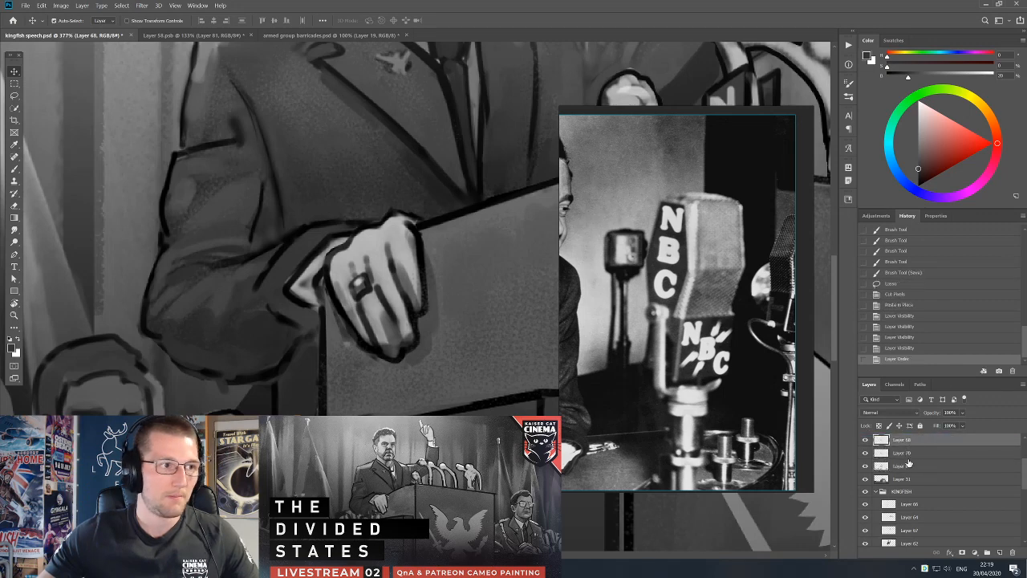
{"action": "left_click", "coordinate": [904, 479], "text": "shift"}
{"action": "key", "text": "ctrl+e"}
{"action": "left_click", "coordinate": [865, 440]}
{"action": "left_click", "coordinate": [865, 440]}
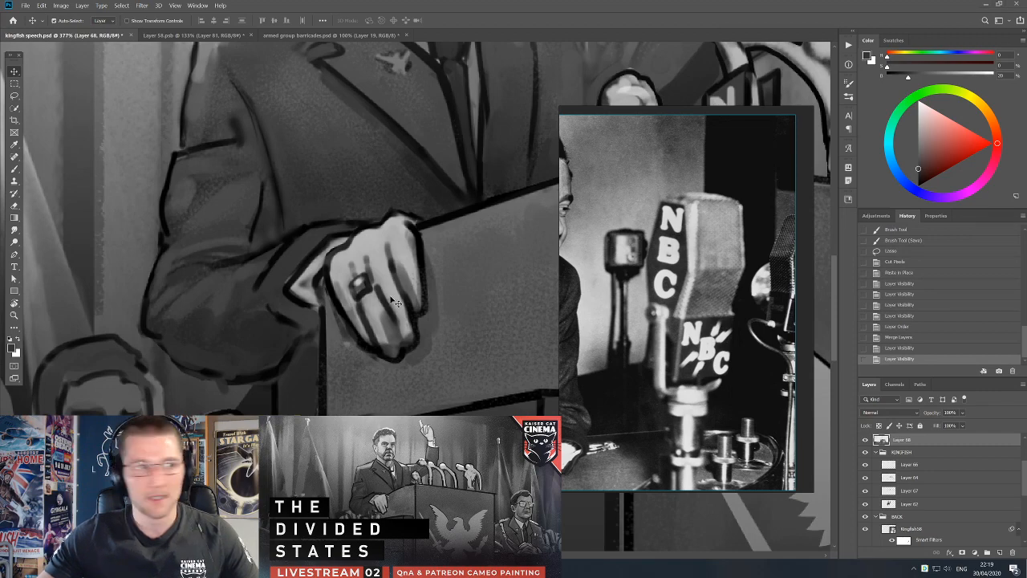
Switch to armed group barricades.psd and delete the layer with the red markup stroke.
{"action": "scroll", "coordinate": [401, 289], "scroll_direction": "down", "scroll_amount": 4}
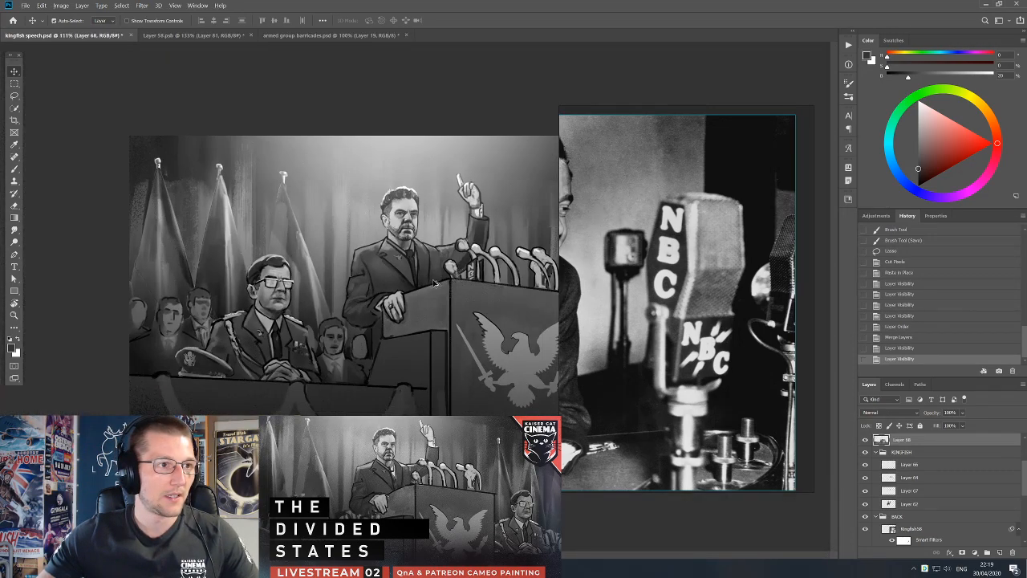
{"action": "scroll", "coordinate": [454, 276], "scroll_direction": "up", "scroll_amount": 3}
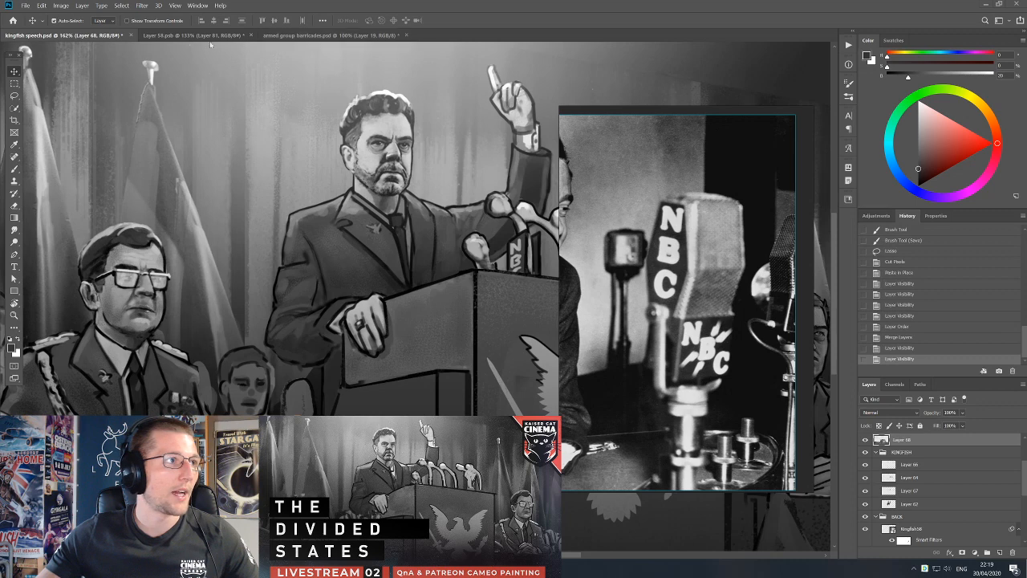
{"action": "left_click", "coordinate": [314, 37]}
{"action": "left_click_drag", "start_coordinate": [360, 240], "coordinate": [358, 264]}
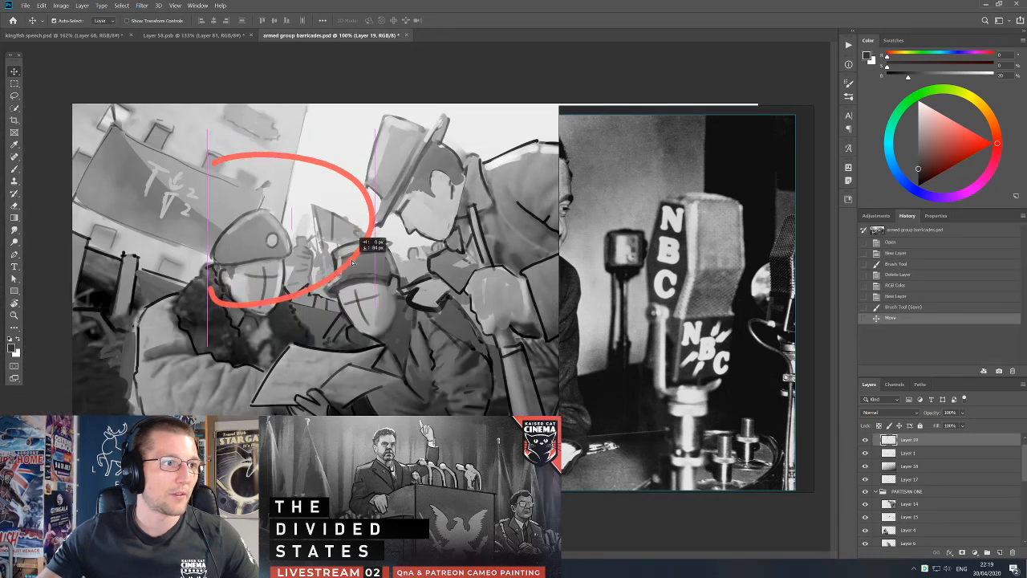
{"action": "key", "text": "Delete"}
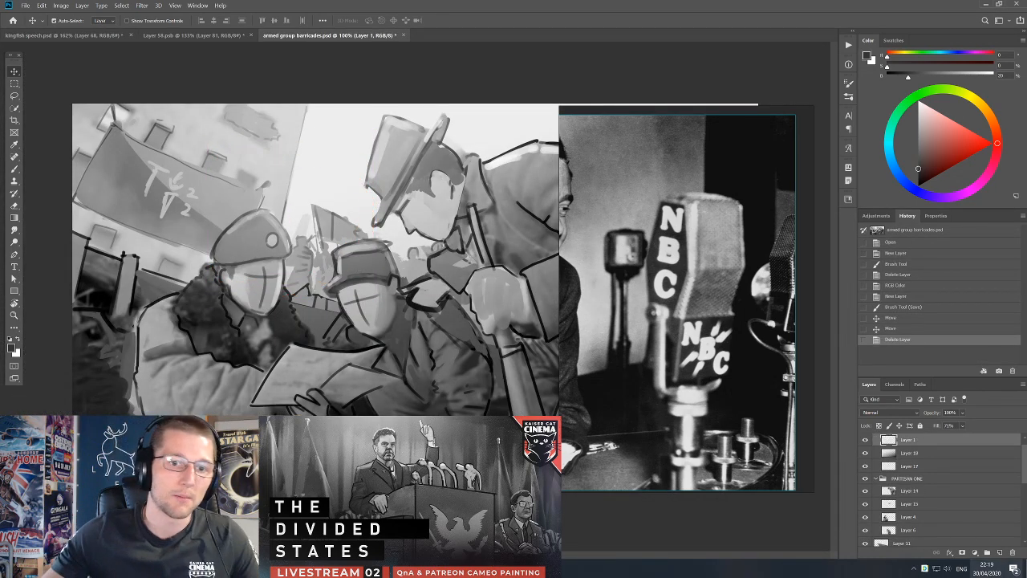
Add a new layer and mark the beret man's face with a red X using the Hard Round Pressure Opacity and Flow brush.
{"action": "left_click", "coordinate": [1000, 553]}
{"action": "key", "text": "b"}
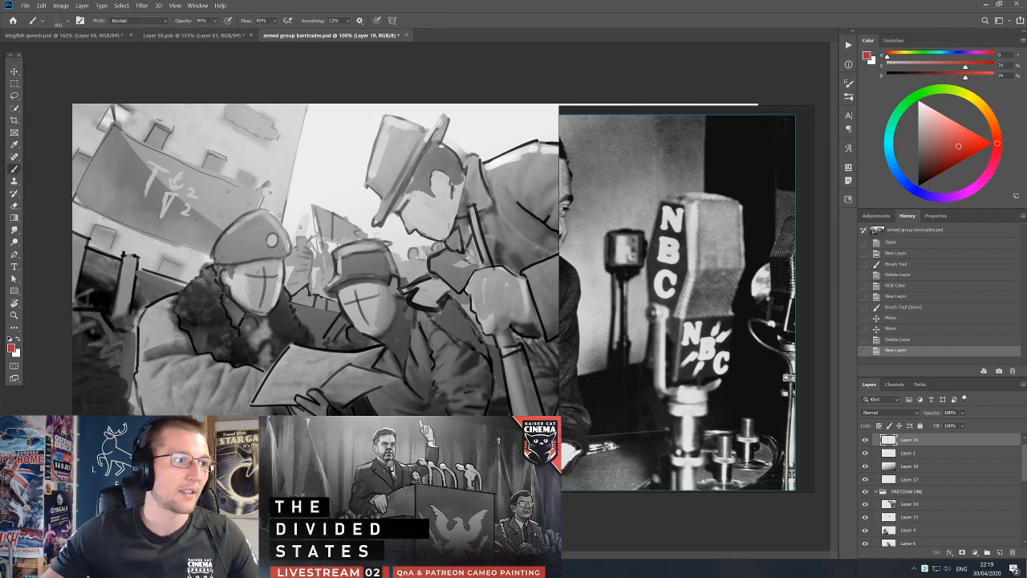
{"action": "right_click", "coordinate": [281, 280]}
{"action": "left_click", "coordinate": [446, 325]}
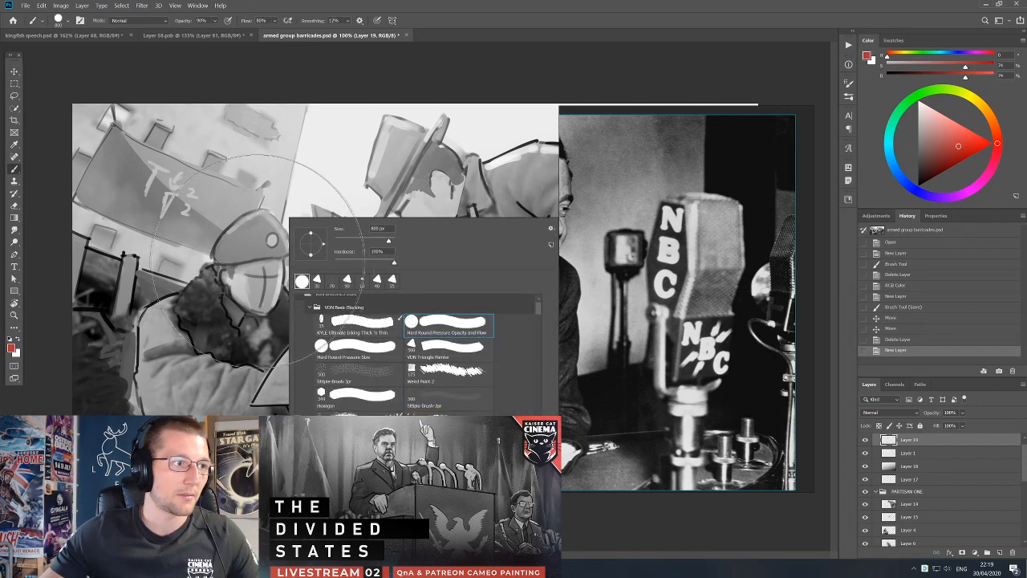
{"action": "left_click", "coordinate": [210, 227]}
{"action": "left_click", "coordinate": [200, 223]}
{"action": "key", "text": "ctrl+z"}
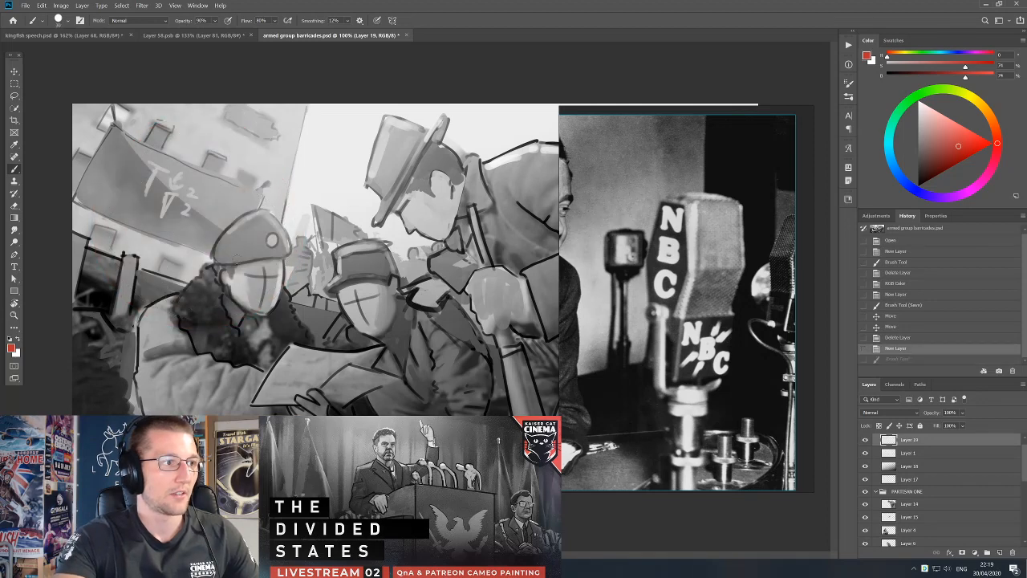
{"action": "left_click_drag", "start_coordinate": [239, 247], "coordinate": [276, 300]}
{"action": "left_click_drag", "start_coordinate": [283, 255], "coordinate": [246, 303]}
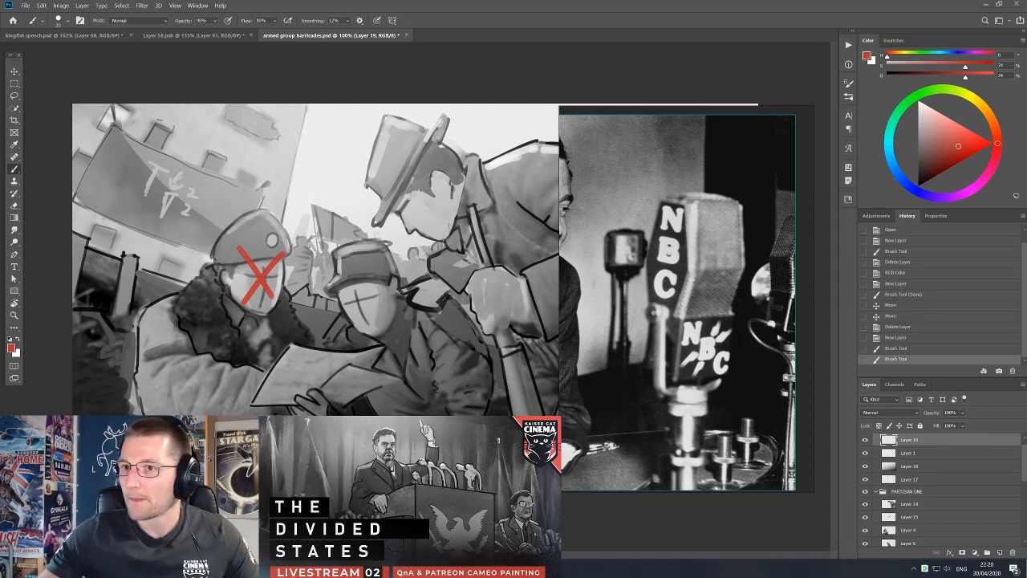
Capture the cameo reference photo from the screen and paste it onto the reference board.
{"action": "key", "text": "Print"}
{"action": "left_click_drag", "start_coordinate": [325, 106], "coordinate": [549, 270]}
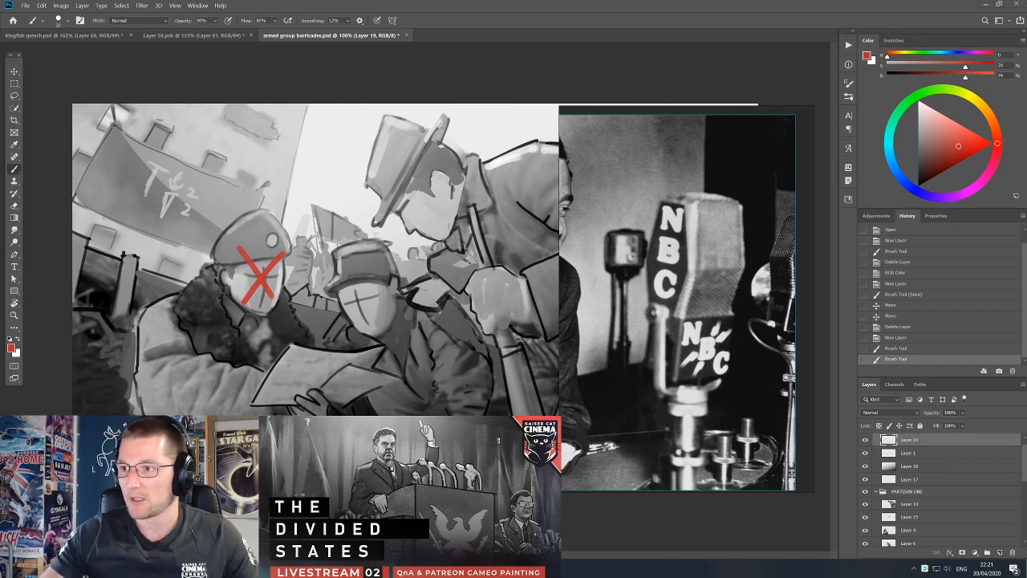
{"action": "key", "text": "ctrl+v"}
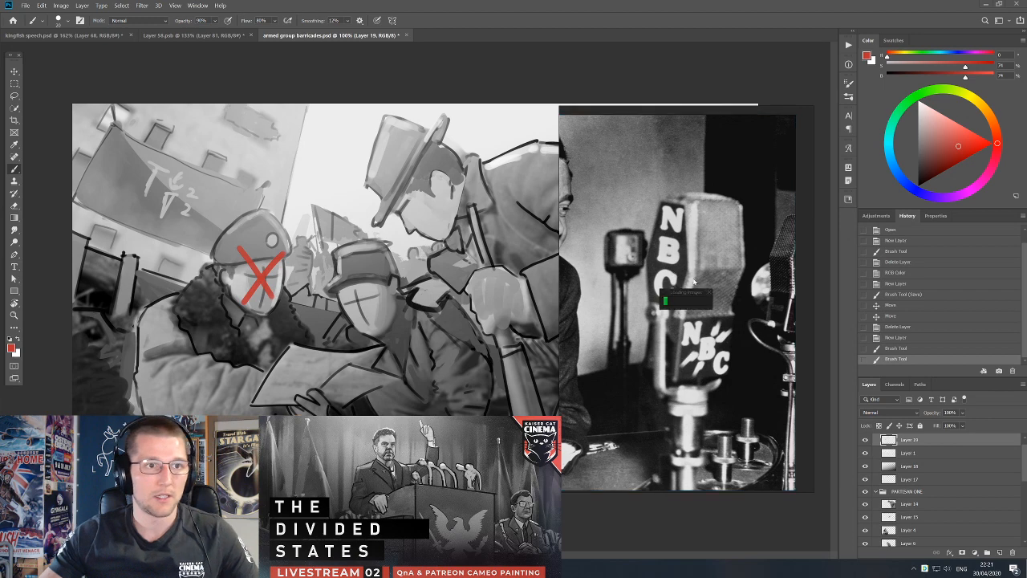
Place the photo of the man looking down in an empty area of the reference board, away from the other references.
{"action": "scroll", "coordinate": [690, 283], "scroll_direction": "down", "scroll_amount": 6}
{"action": "left_click_drag", "start_coordinate": [695, 326], "coordinate": [719, 440]}
{"action": "left_click_drag", "start_coordinate": [719, 440], "coordinate": [715, 397]}
{"action": "left_click_drag", "start_coordinate": [714, 397], "coordinate": [647, 266]}
{"action": "left_click_drag", "start_coordinate": [731, 321], "coordinate": [657, 320]}
{"action": "left_click", "coordinate": [766, 328]}
{"action": "left_click_drag", "start_coordinate": [762, 329], "coordinate": [589, 224]}
{"action": "left_click_drag", "start_coordinate": [589, 224], "coordinate": [662, 237]}
Add a text note to the reference board, replace its text with the cameo person's name, and position it above the photo.
{"action": "left_click", "coordinate": [736, 222]}
{"action": "left_click_drag", "start_coordinate": [702, 243], "coordinate": [729, 227]}
{"action": "key", "text": "Delete"}
{"action": "double_click", "coordinate": [681, 239]}
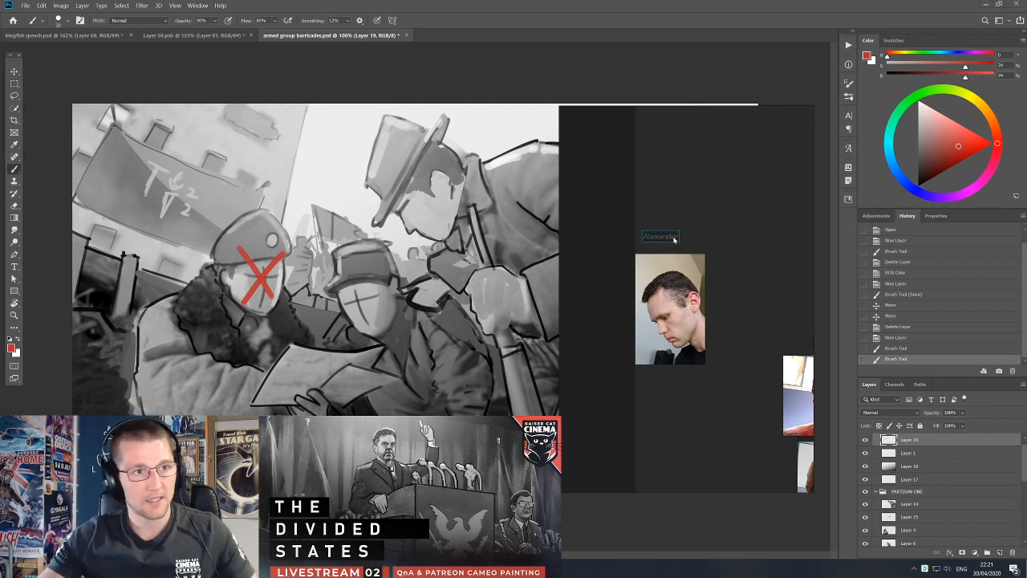
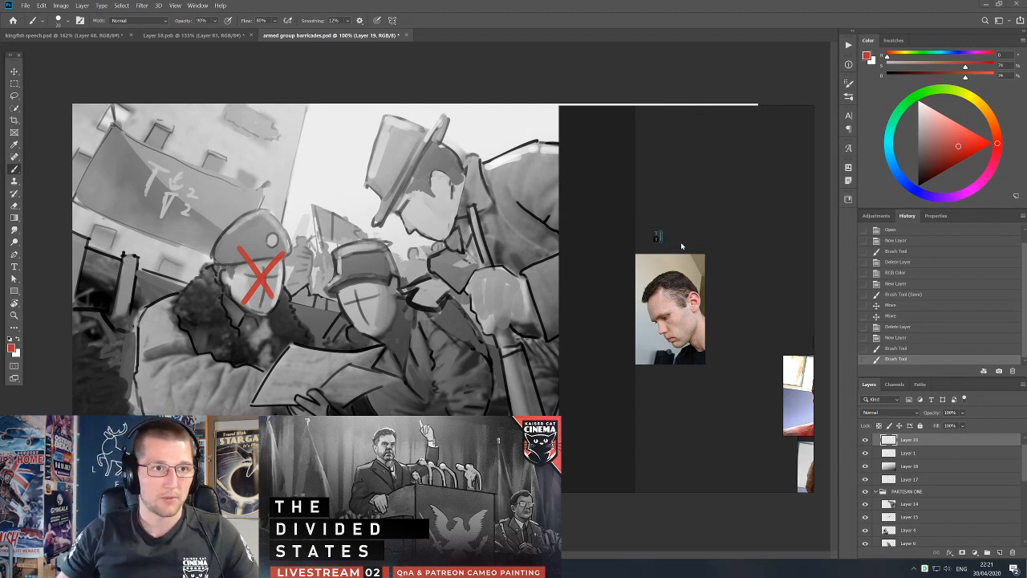
{"action": "left_click", "coordinate": [680, 241]}
{"action": "left_click_drag", "start_coordinate": [670, 240], "coordinate": [677, 242]}
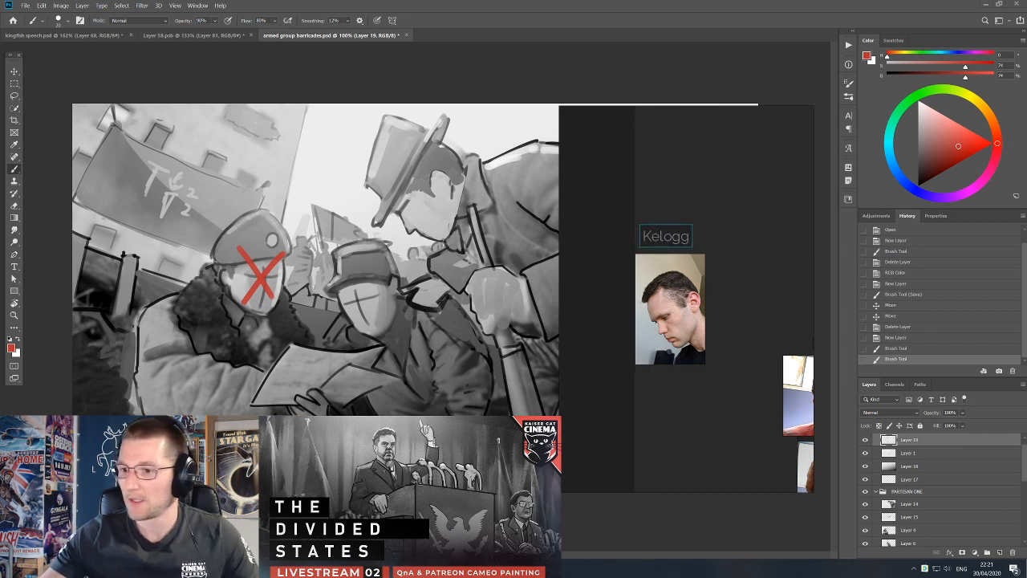
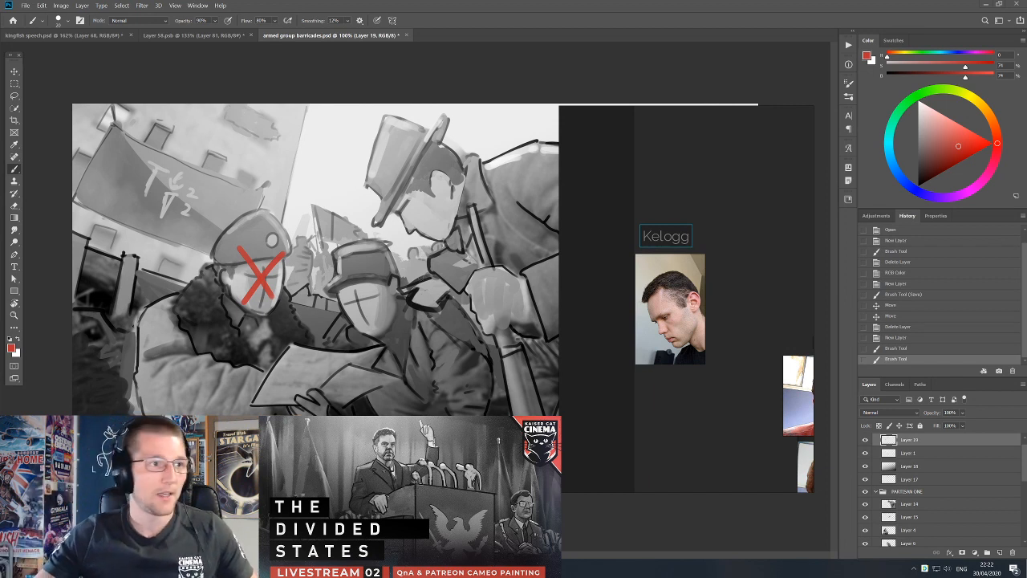
Move the reference board clear of the layer list and undo the accidental shift of the painting's layer.
{"action": "left_click_drag", "start_coordinate": [697, 237], "coordinate": [841, 240]}
{"action": "left_click", "coordinate": [574, 262]}
{"action": "key", "text": "v"}
{"action": "left_click_drag", "start_coordinate": [579, 263], "coordinate": [573, 262]}
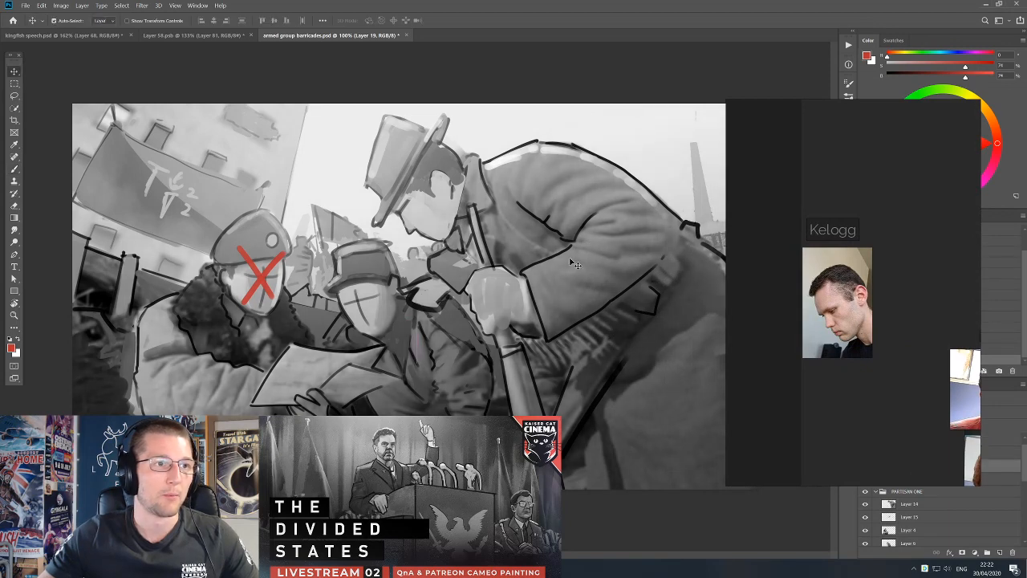
{"action": "key", "text": "ctrl+z"}
{"action": "left_click_drag", "start_coordinate": [784, 291], "coordinate": [535, 227]}
{"action": "scroll", "coordinate": [883, 474], "scroll_direction": "up", "scroll_amount": 1}
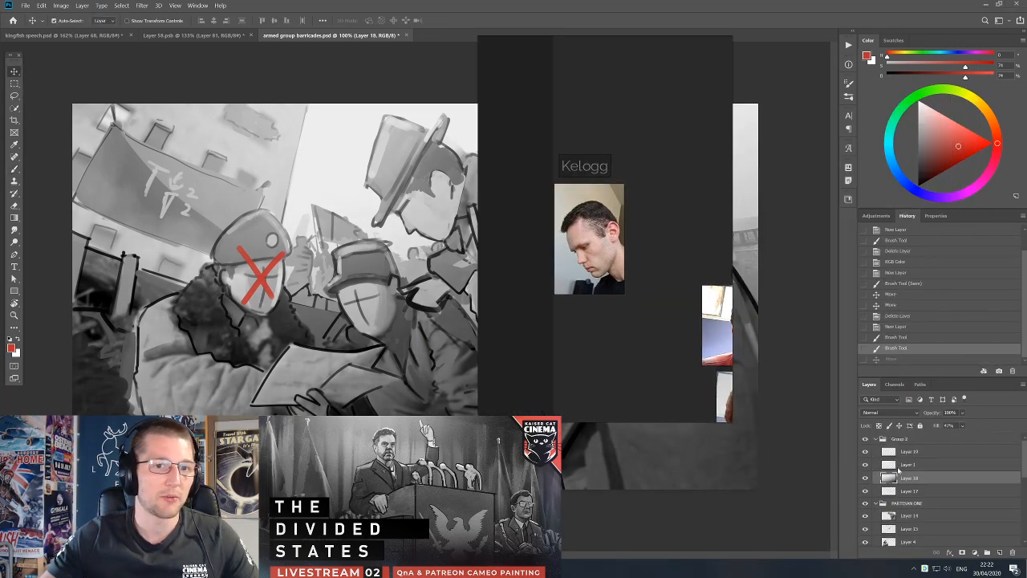
Toggle layer visibility to identify the red X layer, and move Layer 19 out of Group 2 to the top of the stack.
{"action": "left_click", "coordinate": [869, 465]}
{"action": "left_click", "coordinate": [866, 465]}
{"action": "left_click", "coordinate": [866, 465]}
{"action": "left_click_drag", "start_coordinate": [646, 347], "coordinate": [672, 343]}
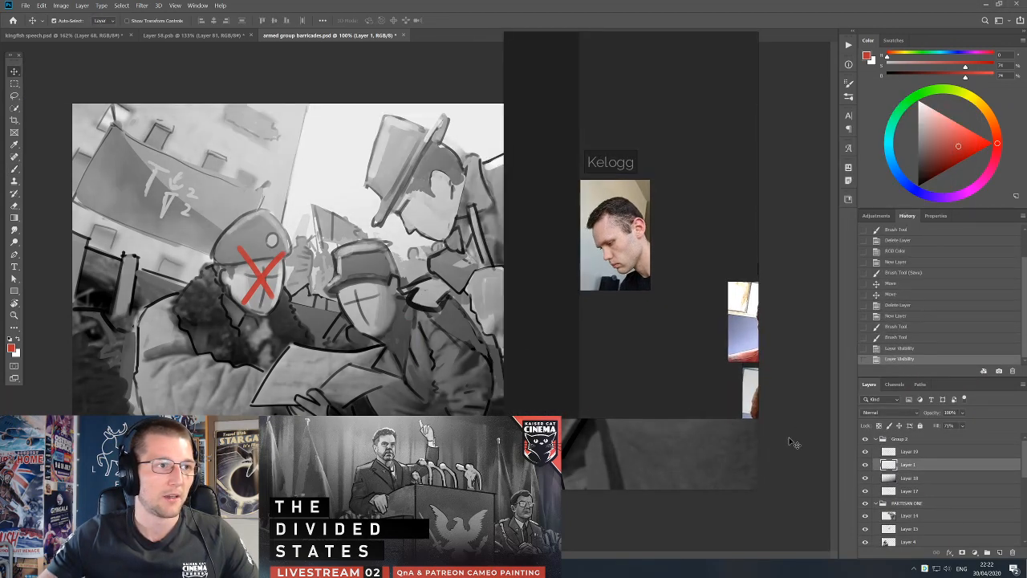
{"action": "left_click", "coordinate": [865, 452]}
{"action": "left_click", "coordinate": [865, 453]}
{"action": "left_click", "coordinate": [865, 452]}
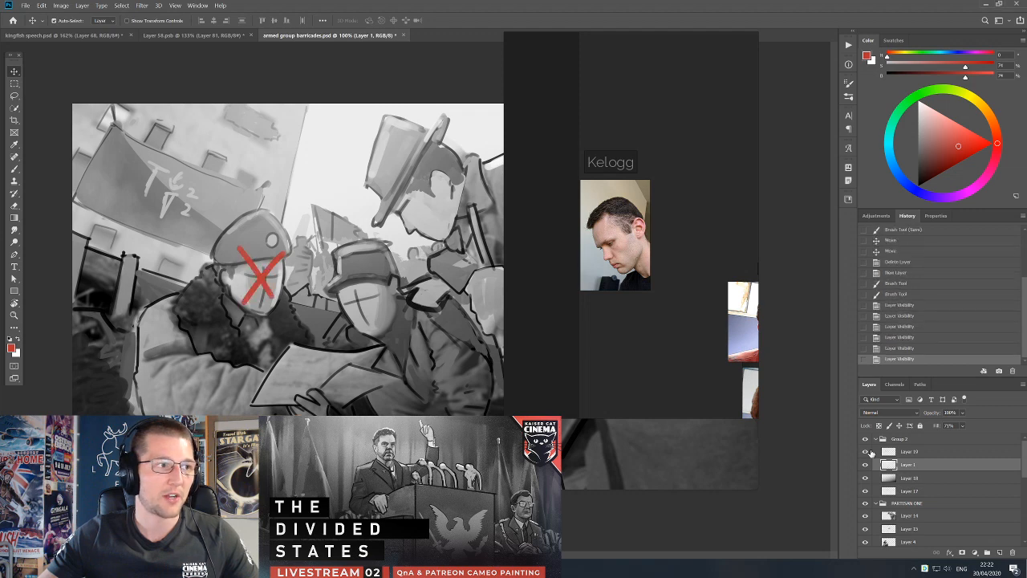
{"action": "left_click", "coordinate": [865, 453]}
{"action": "left_click", "coordinate": [917, 453]}
{"action": "left_click_drag", "start_coordinate": [917, 452], "coordinate": [916, 439]}
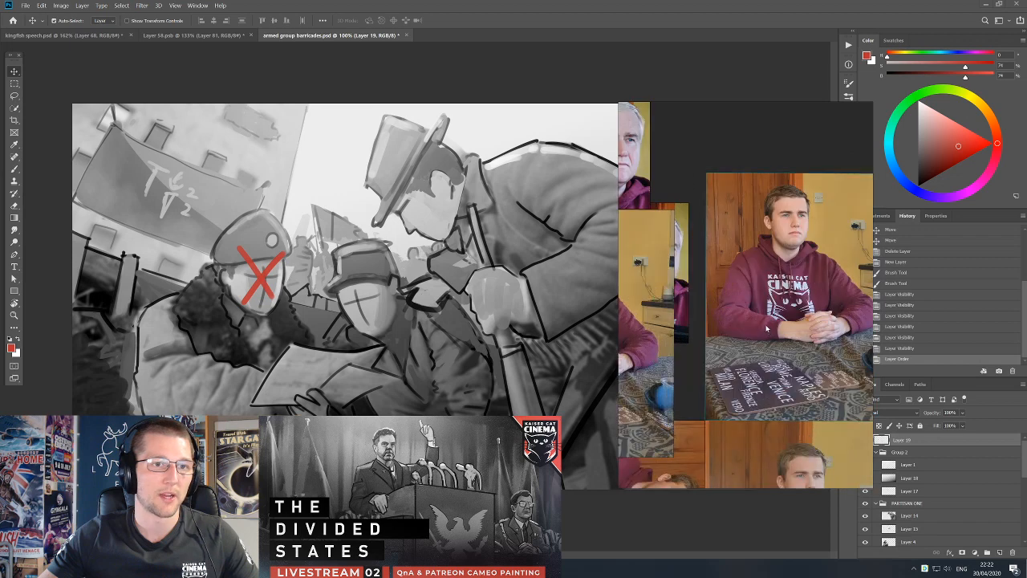
Switch to the Layer 58.psb portrait, undo the latest strokes, and erase on the curtain beside the officer's head.
{"action": "left_click", "coordinate": [193, 35]}
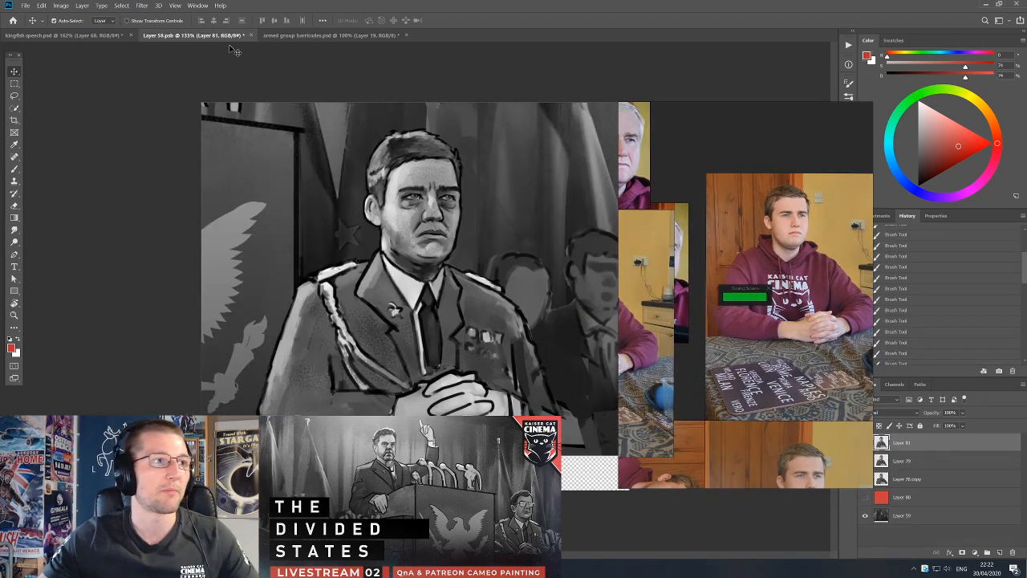
{"action": "key", "text": "ctrl+z"}
{"action": "key", "text": "ctrl+z"}
{"action": "key", "text": "ctrl+z"}
{"action": "key", "text": "e"}
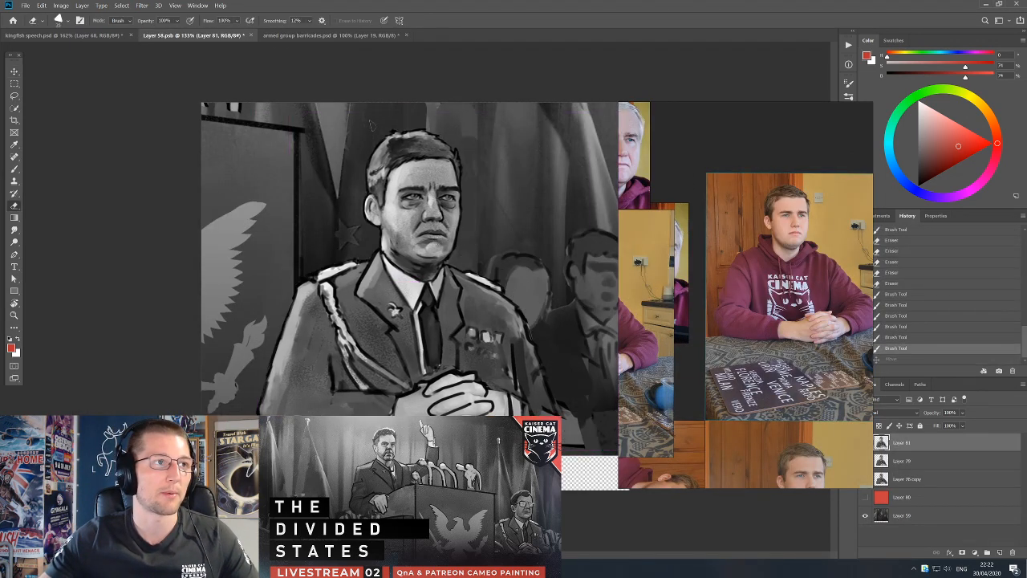
{"action": "left_click", "coordinate": [356, 119]}
{"action": "scroll", "coordinate": [401, 209], "scroll_direction": "down", "scroll_amount": 4}
{"action": "key", "text": "v"}
{"action": "left_click_drag", "start_coordinate": [442, 233], "coordinate": [447, 238]}
{"action": "key", "text": "ctrl+z"}
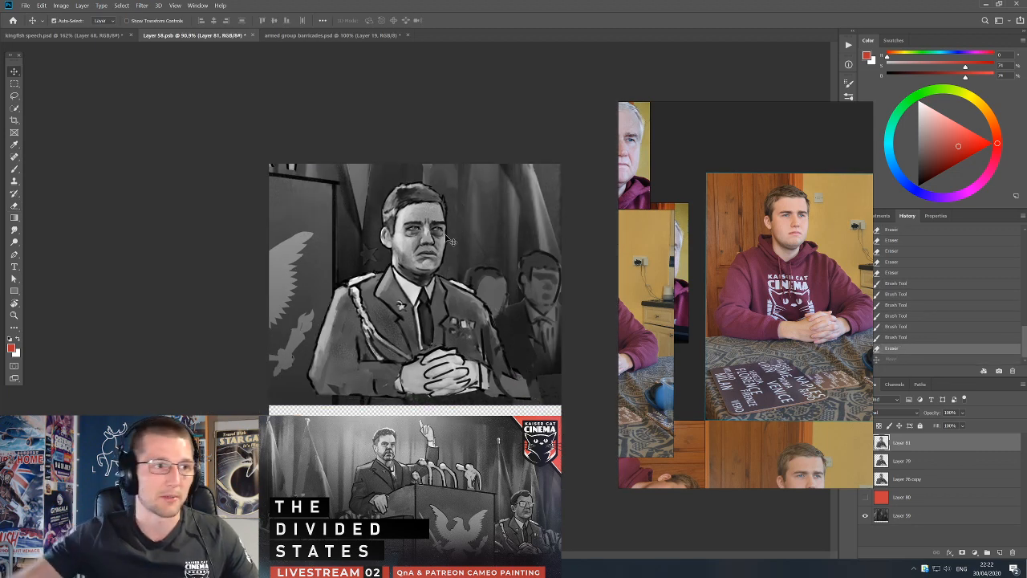
Paint small grey tones with a fine brush on the officer's jacket between the collar and the shoulder above the medals.
{"action": "key", "text": "b"}
{"action": "scroll", "coordinate": [415, 298], "scroll_direction": "up", "scroll_amount": 3}
{"action": "key", "text": "bracketleft"}
{"action": "key", "text": "bracketleft"}
{"action": "left_click", "coordinate": [338, 294], "text": "alt"}
{"action": "left_click_drag", "start_coordinate": [464, 271], "coordinate": [486, 285]}
{"action": "mouse_move", "coordinate": [472, 276]}
{"action": "left_mouse_down"}
{"action": "mouse_move", "coordinate": [499, 288]}
{"action": "mouse_move", "coordinate": [472, 277]}
{"action": "left_mouse_up"}
{"action": "left_click", "coordinate": [460, 271], "text": "alt"}
{"action": "key", "text": "bracketleft"}
{"action": "key", "text": "bracketleft"}
{"action": "left_click_drag", "start_coordinate": [458, 271], "coordinate": [461, 281]}
{"action": "left_click", "coordinate": [458, 276], "text": "alt"}
{"action": "key", "text": "bracketright"}
{"action": "mouse_move", "coordinate": [455, 273]}
{"action": "left_mouse_down"}
{"action": "mouse_move", "coordinate": [460, 283]}
{"action": "mouse_move", "coordinate": [449, 263]}
{"action": "mouse_move", "coordinate": [459, 274]}
{"action": "left_mouse_up"}
{"action": "left_click", "coordinate": [450, 262], "text": "alt"}
{"action": "key", "text": "bracketleft"}
{"action": "left_click", "coordinate": [451, 278], "text": "alt"}
{"action": "left_click_drag", "start_coordinate": [454, 269], "coordinate": [467, 279]}
{"action": "left_click", "coordinate": [473, 288], "text": "alt"}
{"action": "left_click", "coordinate": [465, 280], "text": "alt"}
Shade the officer's jacket around the medals, from the upper chest down to the area beneath the ribbons.
{"action": "left_click", "coordinate": [504, 299], "text": "alt"}
{"action": "left_click", "coordinate": [503, 298], "text": "alt"}
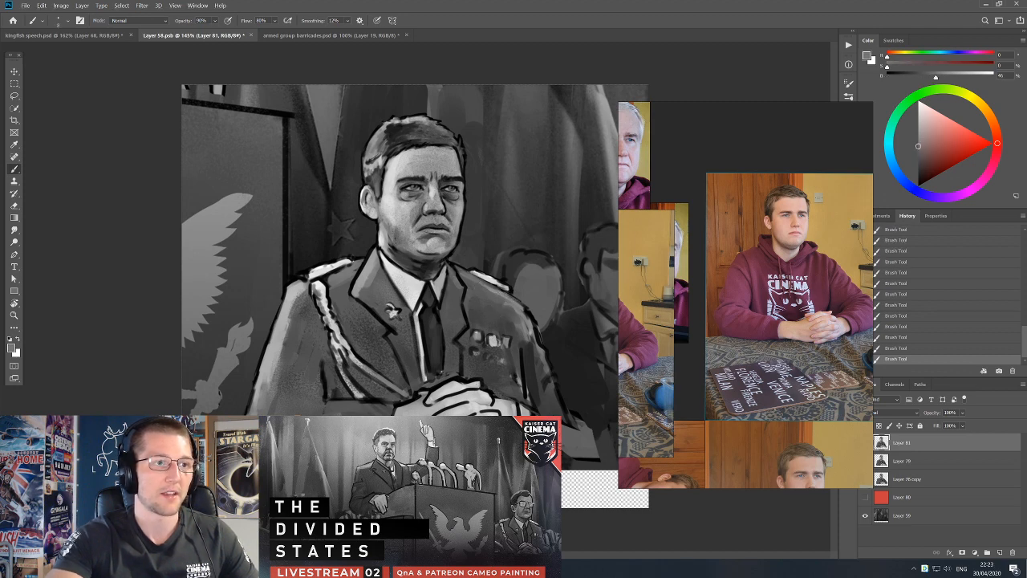
{"action": "left_click", "coordinate": [516, 298], "text": "alt"}
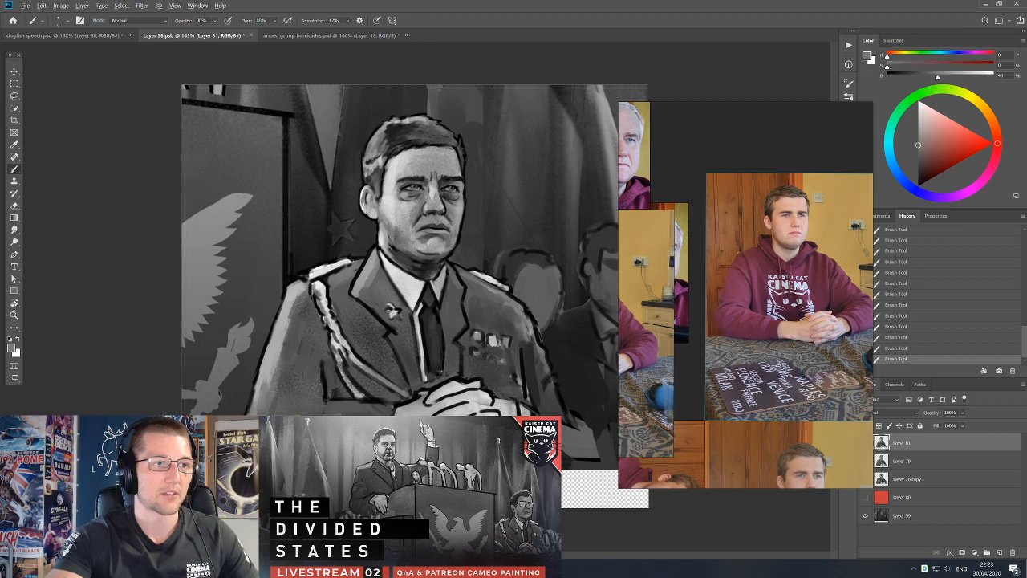
{"action": "left_click", "coordinate": [509, 317], "text": "alt"}
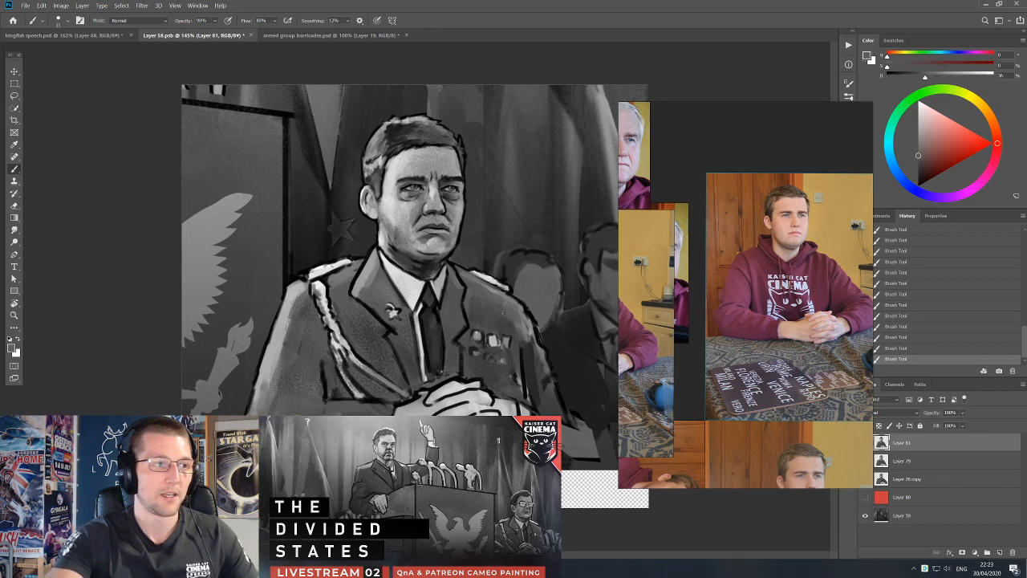
{"action": "key", "text": "bracketleft"}
{"action": "left_click", "coordinate": [477, 352], "text": "alt"}
{"action": "left_click", "coordinate": [476, 353], "text": "alt"}
{"action": "mouse_move", "coordinate": [474, 350]}
{"action": "left_mouse_down"}
{"action": "mouse_move", "coordinate": [505, 361]}
{"action": "mouse_move", "coordinate": [492, 358]}
{"action": "mouse_move", "coordinate": [514, 346]}
{"action": "left_mouse_up"}
{"action": "left_click", "coordinate": [478, 352], "text": "alt"}
{"action": "left_click", "coordinate": [494, 342], "text": "alt"}
{"action": "key", "text": "d"}
{"action": "key", "text": "bracketleft"}
{"action": "left_click", "coordinate": [507, 341], "text": "alt"}
Erase along the outline of the officer's upper arm beside the medals, undoing the stray stroke across the ribbons.
{"action": "key", "text": "d"}
{"action": "key", "text": "e"}
{"action": "left_click", "coordinate": [529, 356], "text": "alt"}
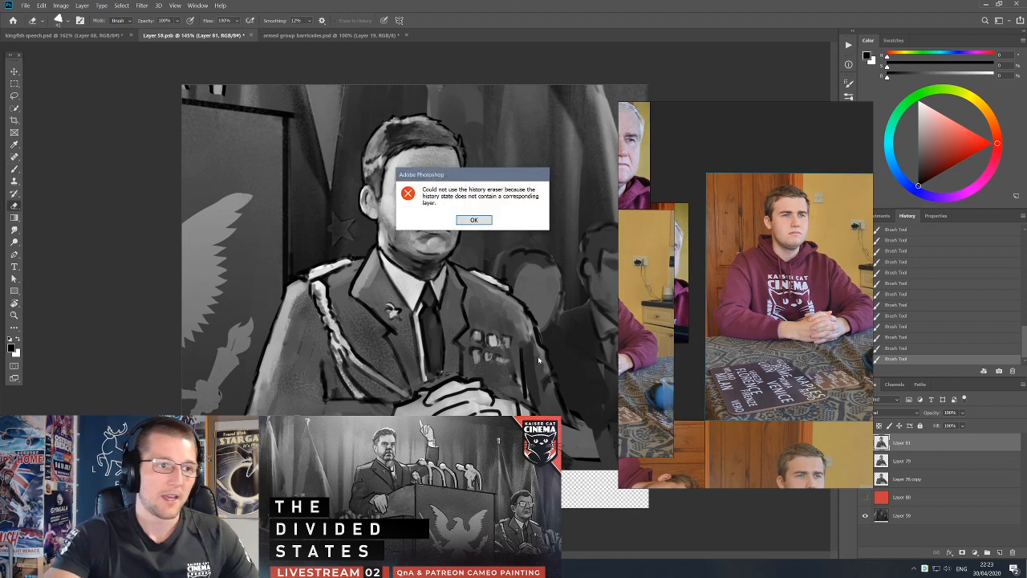
{"action": "left_click", "coordinate": [477, 221]}
{"action": "left_click_drag", "start_coordinate": [497, 327], "coordinate": [497, 358]}
{"action": "key", "text": "ctrl+z"}
{"action": "key", "text": "b"}
{"action": "left_click", "coordinate": [541, 377], "text": "alt"}
{"action": "key", "text": "e"}
{"action": "left_click_drag", "start_coordinate": [537, 323], "coordinate": [543, 332]}
{"action": "key", "text": "b"}
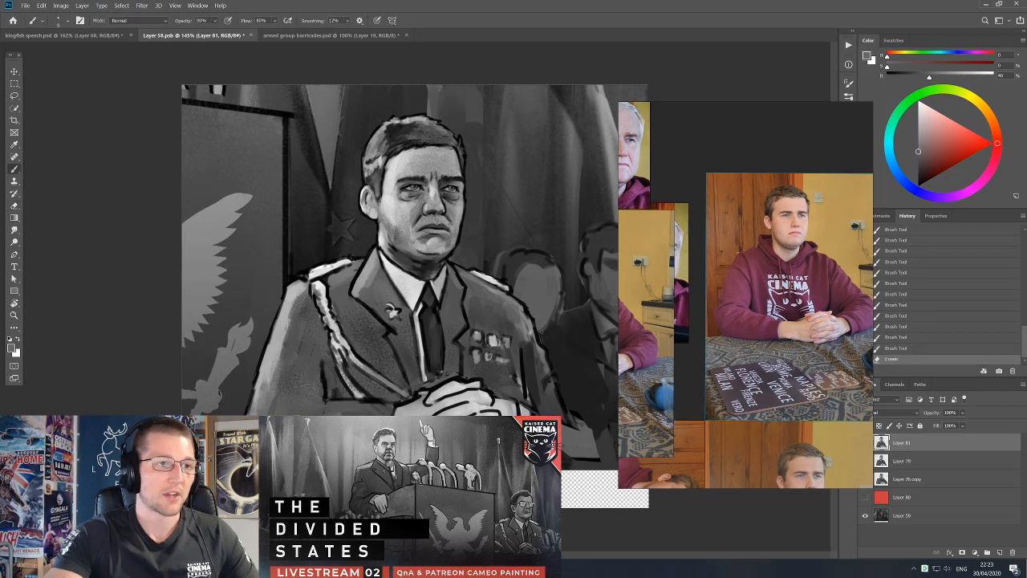
Paint sampled grey tones along the officer's sleeve beside the medals, from the elbow up to the shoulder.
{"action": "left_click", "coordinate": [548, 393], "text": "alt"}
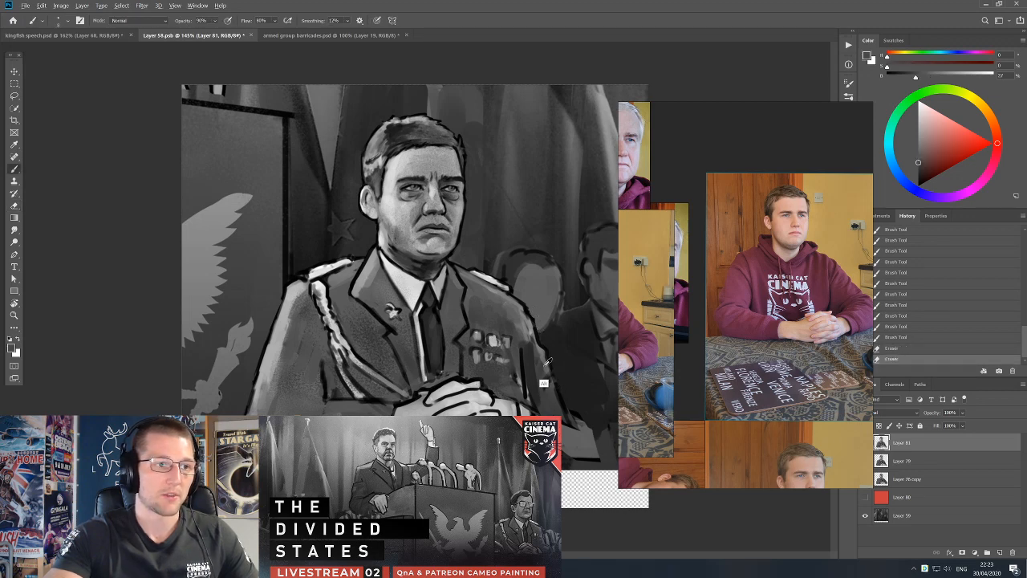
{"action": "mouse_move", "coordinate": [548, 367]}
{"action": "left_mouse_down"}
{"action": "mouse_move", "coordinate": [557, 398]}
{"action": "mouse_move", "coordinate": [544, 400]}
{"action": "mouse_move", "coordinate": [536, 385]}
{"action": "left_mouse_up"}
{"action": "left_click", "coordinate": [542, 379], "text": "alt"}
{"action": "left_click", "coordinate": [540, 386], "text": "alt"}
{"action": "mouse_move", "coordinate": [530, 342]}
{"action": "left_mouse_down"}
{"action": "mouse_move", "coordinate": [527, 329]}
{"action": "mouse_move", "coordinate": [530, 340]}
{"action": "left_mouse_up"}
{"action": "left_click", "coordinate": [524, 319], "text": "alt"}
{"action": "left_click", "coordinate": [530, 325], "text": "alt"}
{"action": "left_click_drag", "start_coordinate": [526, 322], "coordinate": [529, 339]}
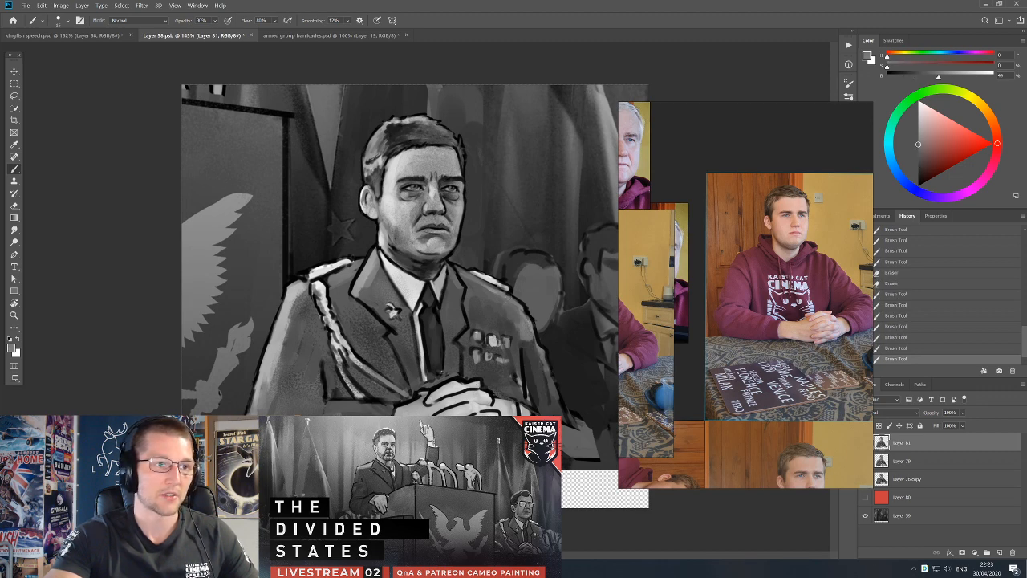
Refine the jacket lapel on the medal side with grey shading and a dark edge line.
{"action": "key", "text": "bracketleft"}
{"action": "key", "text": "bracketleft"}
{"action": "left_click", "coordinate": [456, 285], "text": "alt"}
{"action": "left_click_drag", "start_coordinate": [451, 263], "coordinate": [468, 288]}
{"action": "key", "text": "d"}
{"action": "mouse_move", "coordinate": [466, 284]}
{"action": "left_mouse_down"}
{"action": "mouse_move", "coordinate": [460, 309]}
{"action": "mouse_move", "coordinate": [474, 309]}
{"action": "mouse_move", "coordinate": [466, 325]}
{"action": "left_mouse_up"}
{"action": "left_click", "coordinate": [455, 325], "text": "alt"}
{"action": "key", "text": "bracketright"}
{"action": "key", "text": "bracketright"}
{"action": "key", "text": "d"}
{"action": "left_click", "coordinate": [465, 313], "text": "alt"}
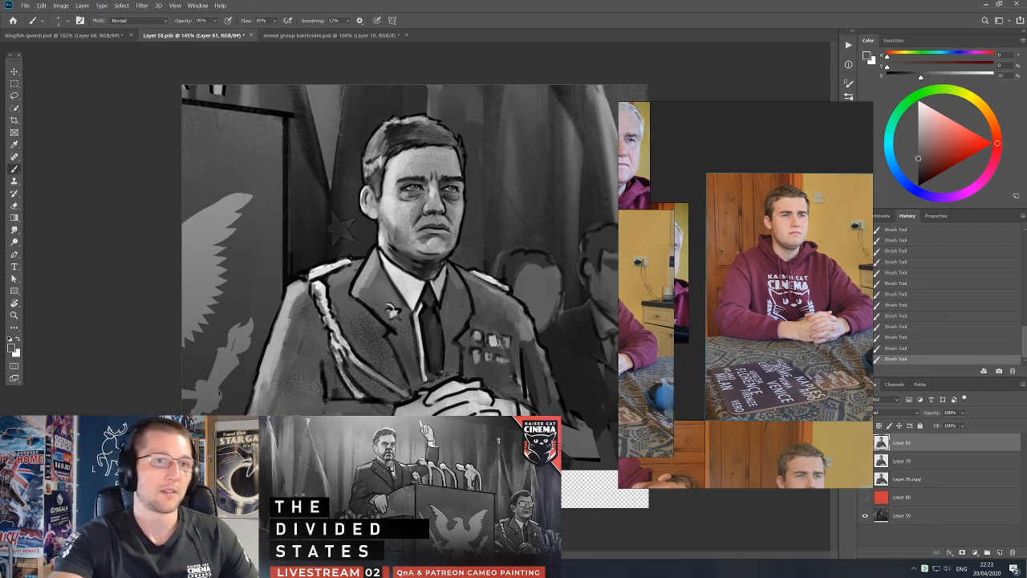
Hide the portrait's bottom background layer and save the smart object.
{"action": "key", "text": "v"}
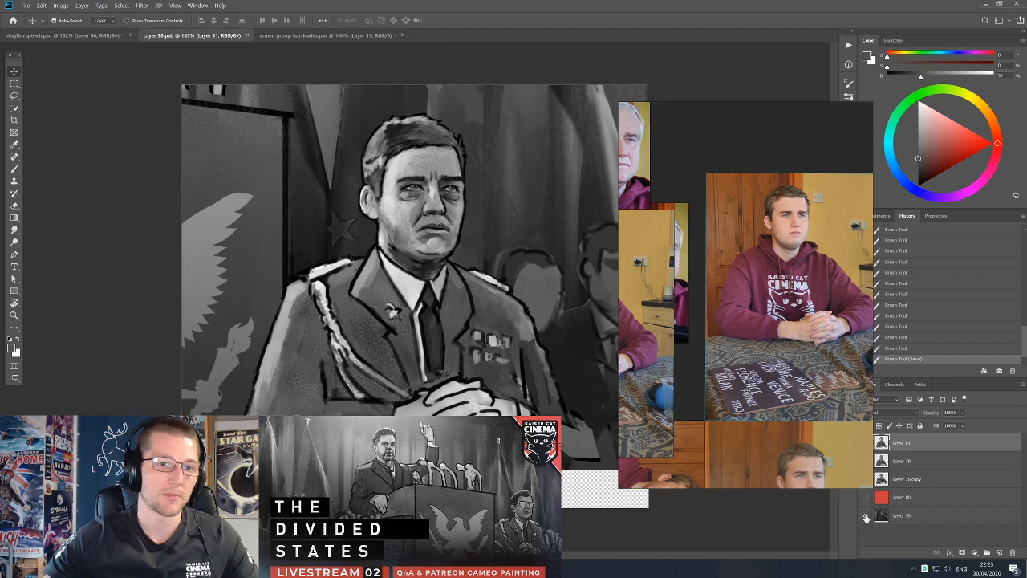
{"action": "left_click", "coordinate": [865, 516]}
{"action": "key", "text": "ctrl+s"}
Switch to the kingfish speech painting, select Layer 64, and bring up the NBC microphone photo on the reference board.
{"action": "left_click", "coordinate": [102, 37]}
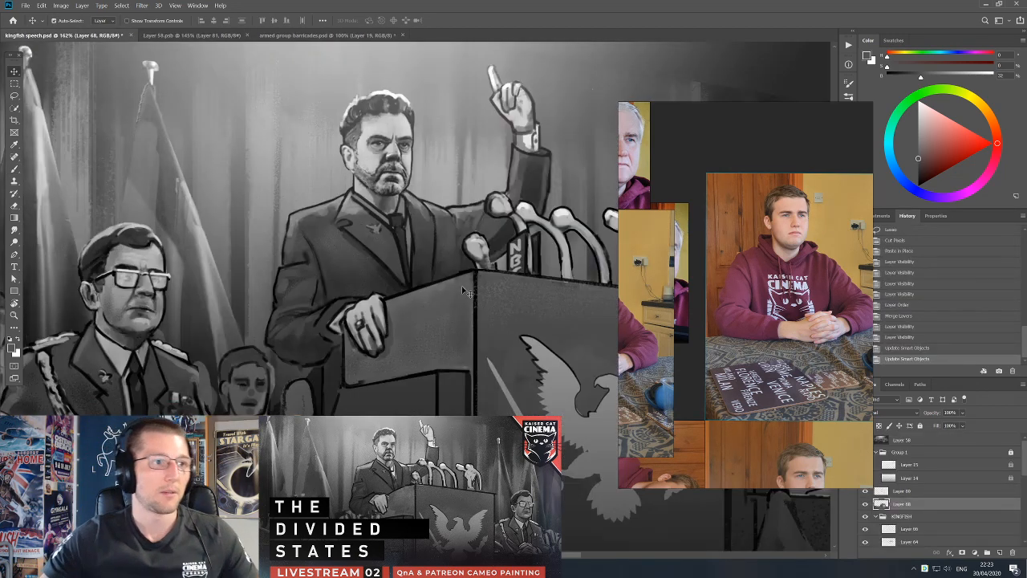
{"action": "key", "text": "ctrl+minus"}
{"action": "scroll", "coordinate": [418, 301], "scroll_direction": "down", "scroll_amount": 2}
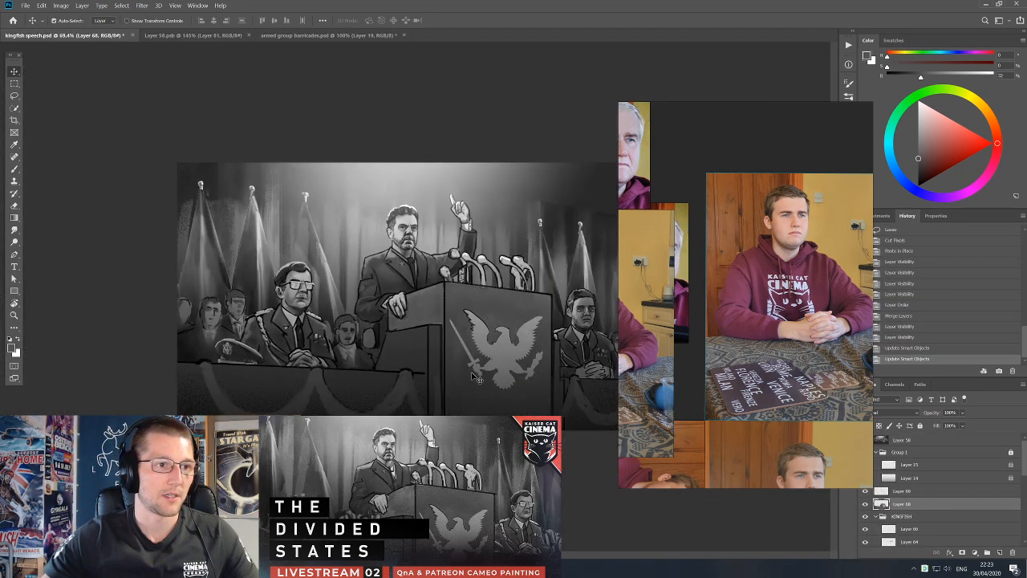
{"action": "left_click_drag", "start_coordinate": [803, 311], "coordinate": [860, 325]}
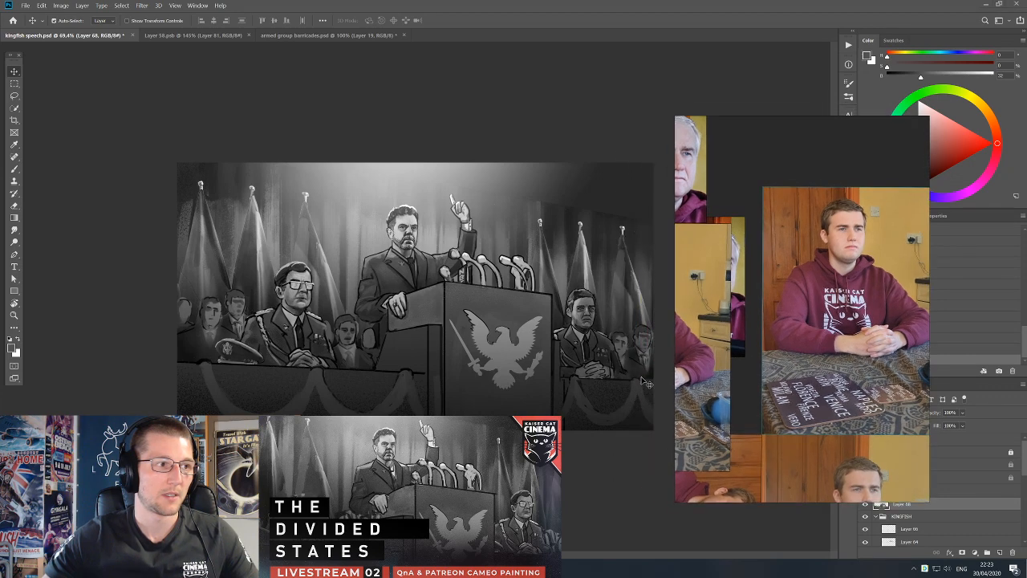
{"action": "scroll", "coordinate": [618, 353], "scroll_direction": "up", "scroll_amount": 2}
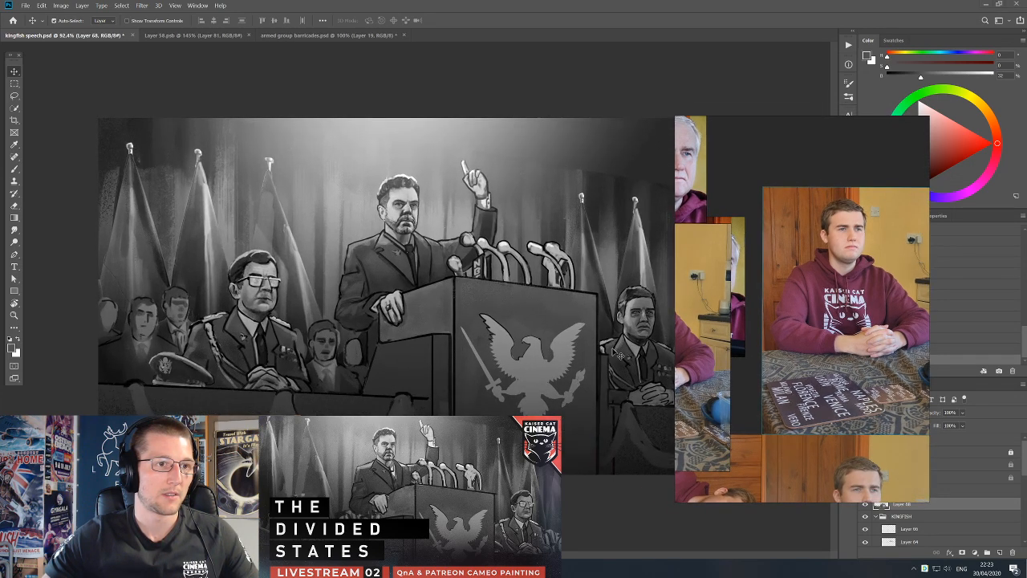
{"action": "scroll", "coordinate": [542, 321], "scroll_direction": "up", "scroll_amount": 3}
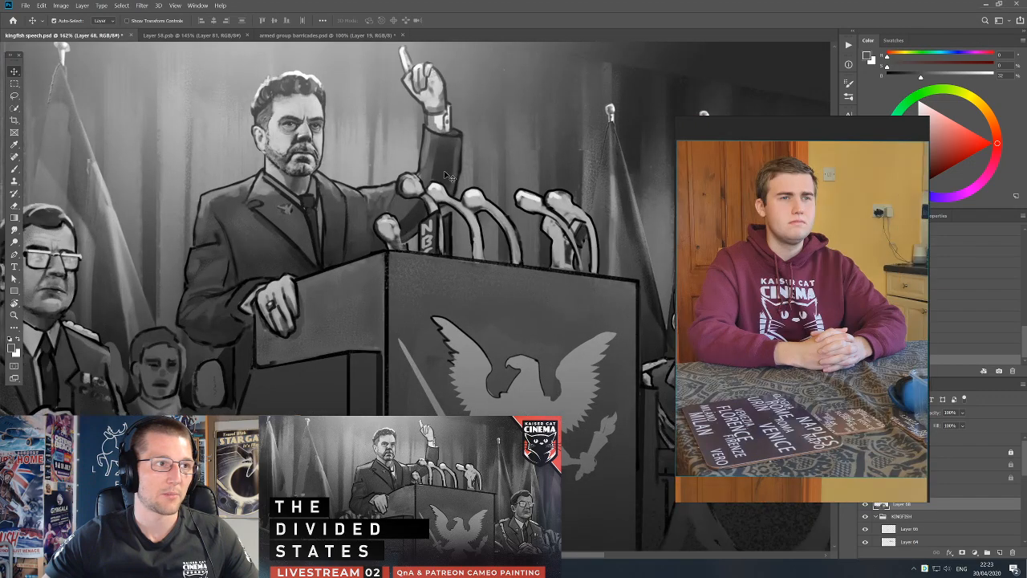
{"action": "key", "text": "ctrl+z"}
{"action": "left_click_drag", "start_coordinate": [471, 209], "coordinate": [459, 240]}
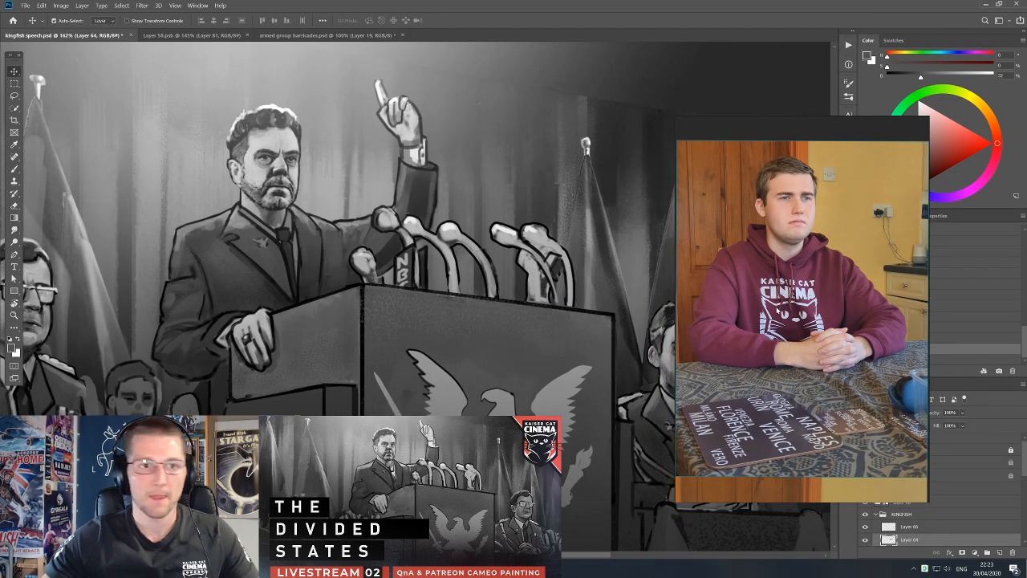
{"action": "double_click", "coordinate": [777, 306]}
{"action": "scroll", "coordinate": [736, 344], "scroll_direction": "up", "scroll_amount": 8}
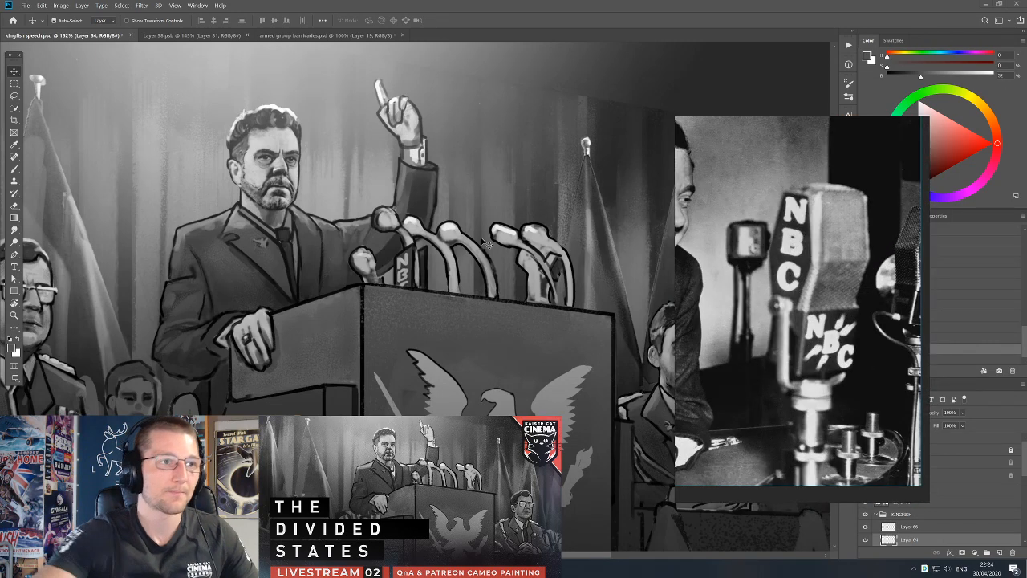
Paint black and grey details on the head of the leftmost microphone in the far pair on the podium.
{"action": "key", "text": "b"}
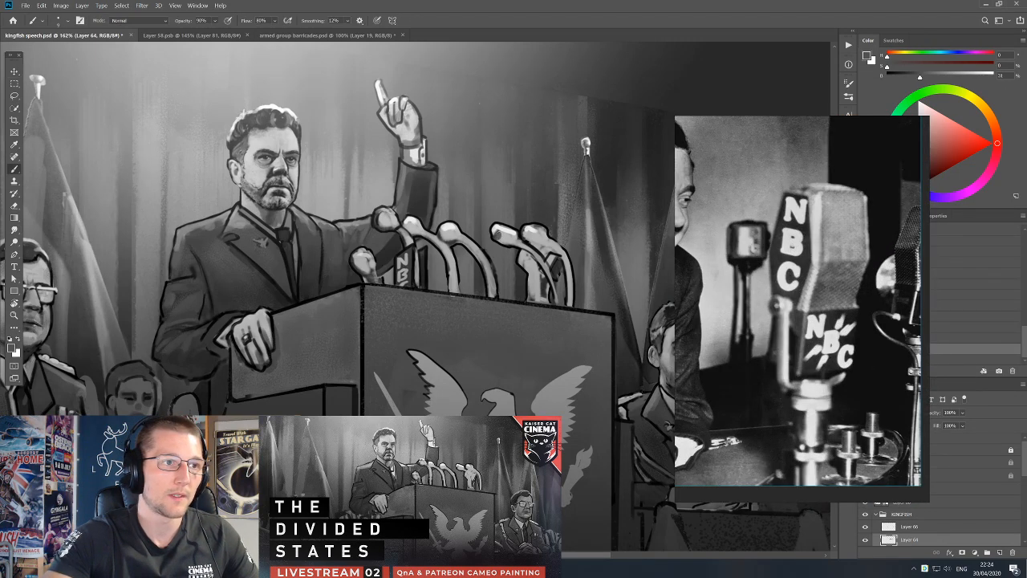
{"action": "left_click", "coordinate": [503, 239], "text": "alt"}
{"action": "key", "text": "d"}
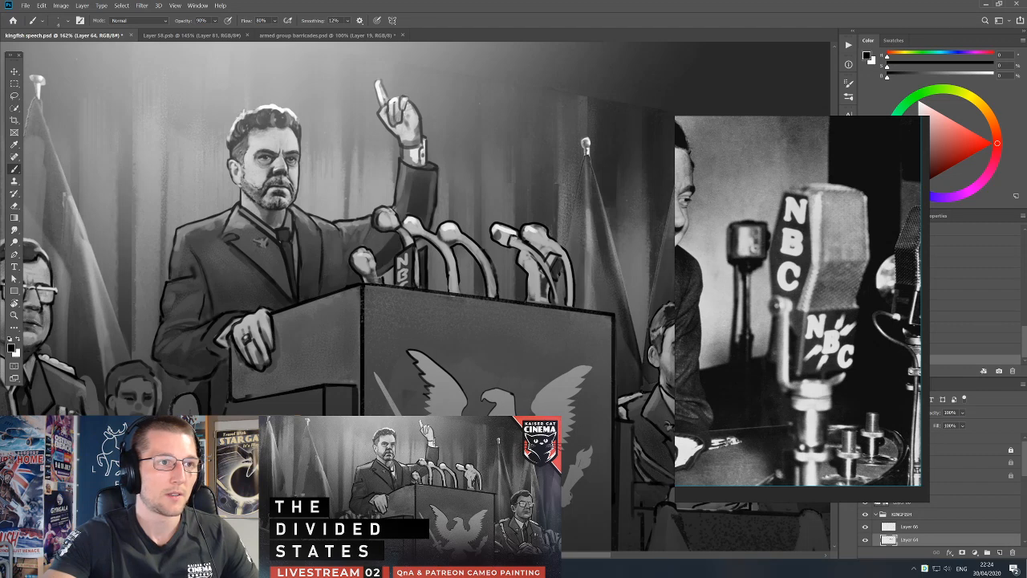
{"action": "left_click", "coordinate": [498, 234], "text": "alt"}
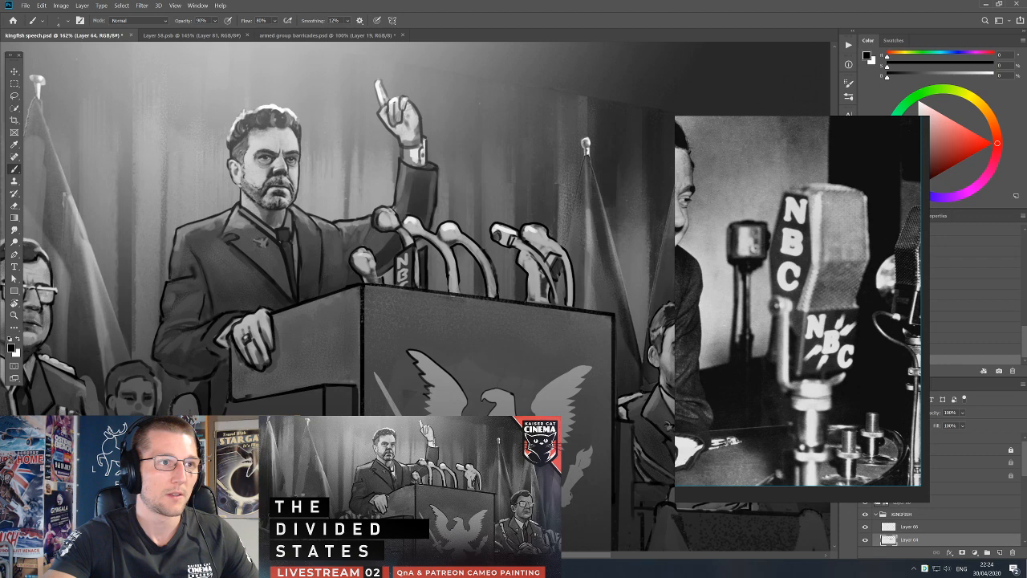
{"action": "left_click", "coordinate": [498, 236], "text": "alt"}
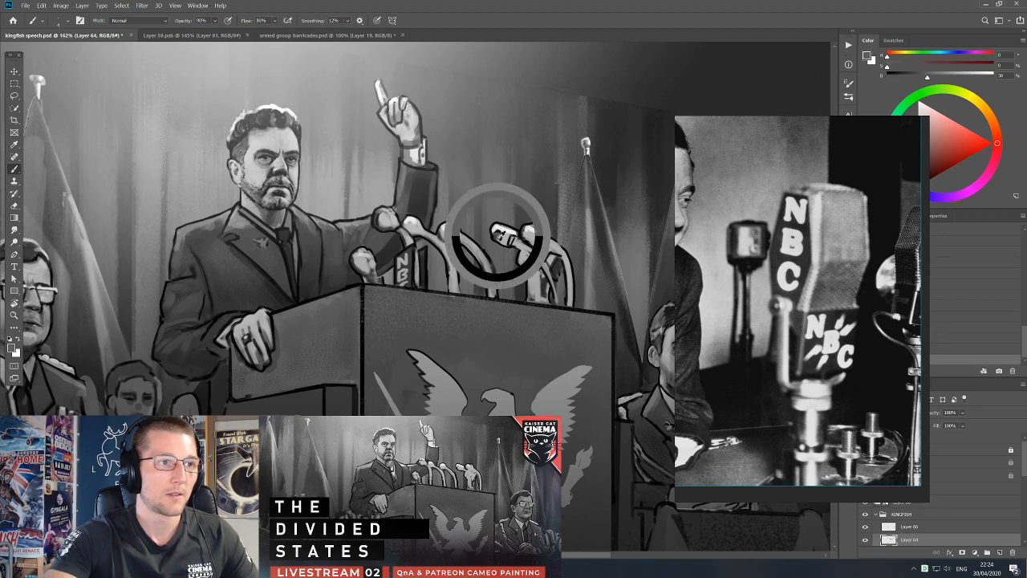
{"action": "left_click", "coordinate": [499, 235], "text": "alt"}
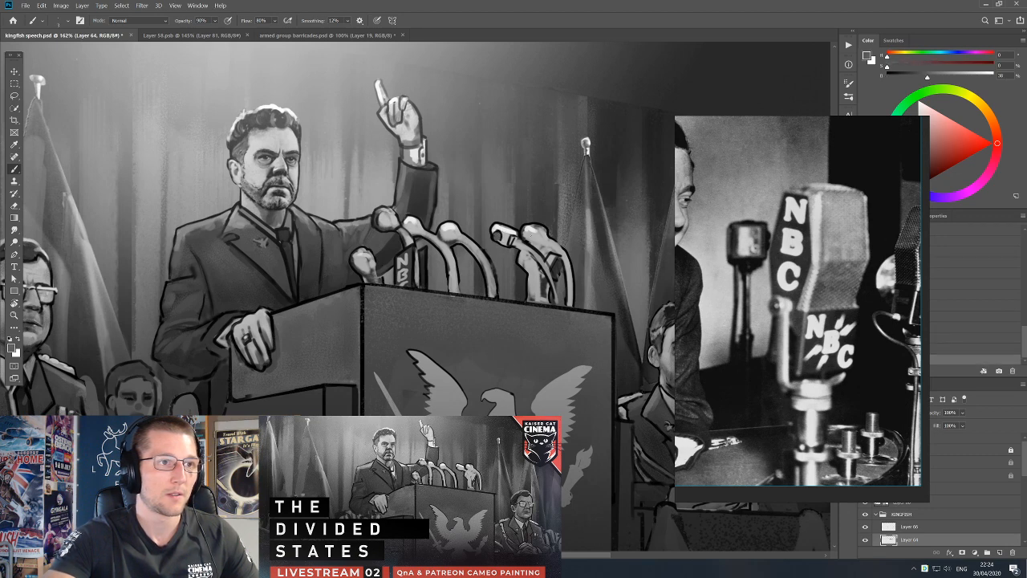
{"action": "key", "text": "d"}
{"action": "key", "text": "e"}
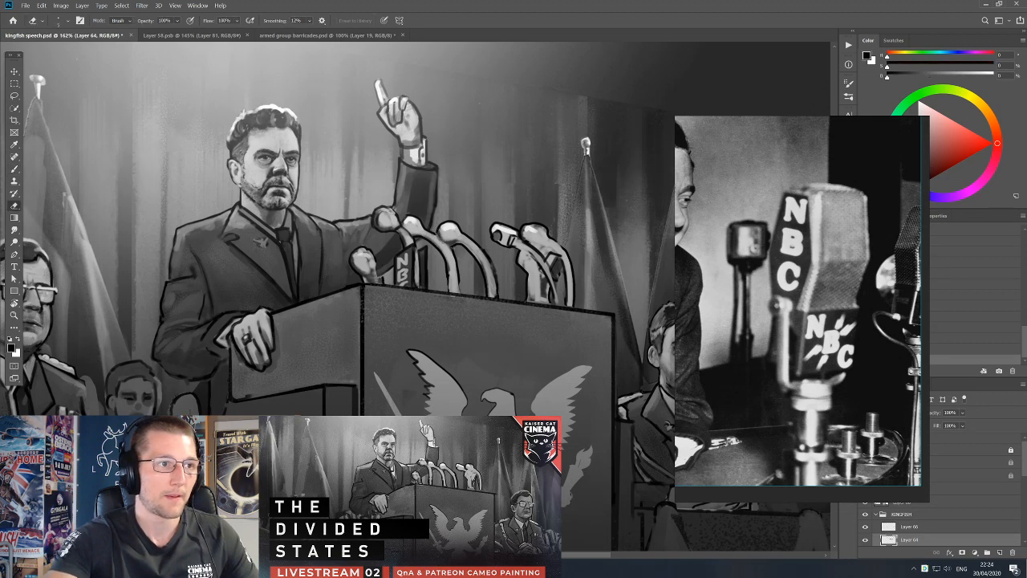
Shade the underside of the leftmost far microphone's head with short dark grey strokes.
{"action": "key", "text": "b"}
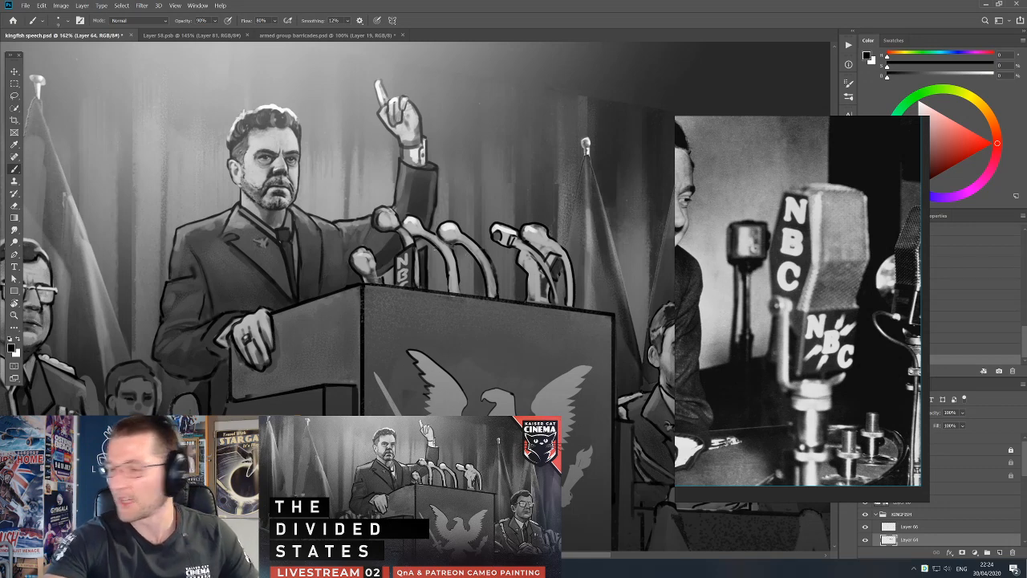
{"action": "left_click", "coordinate": [378, 211], "text": "alt"}
{"action": "left_click", "coordinate": [379, 221], "text": "alt"}
{"action": "left_click", "coordinate": [382, 227], "text": "alt"}
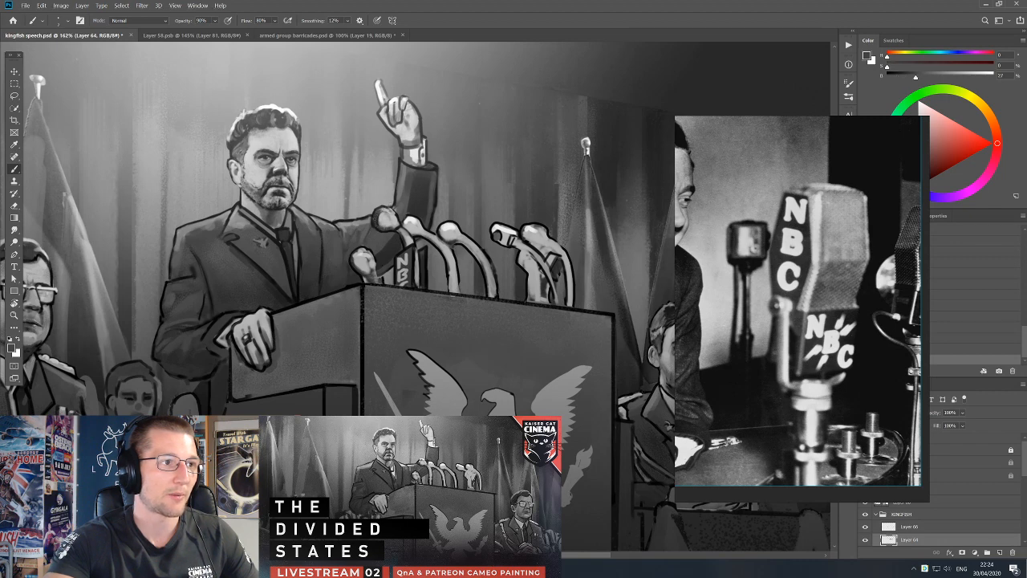
{"action": "left_click", "coordinate": [378, 213], "text": "alt"}
{"action": "left_click", "coordinate": [380, 229], "text": "alt"}
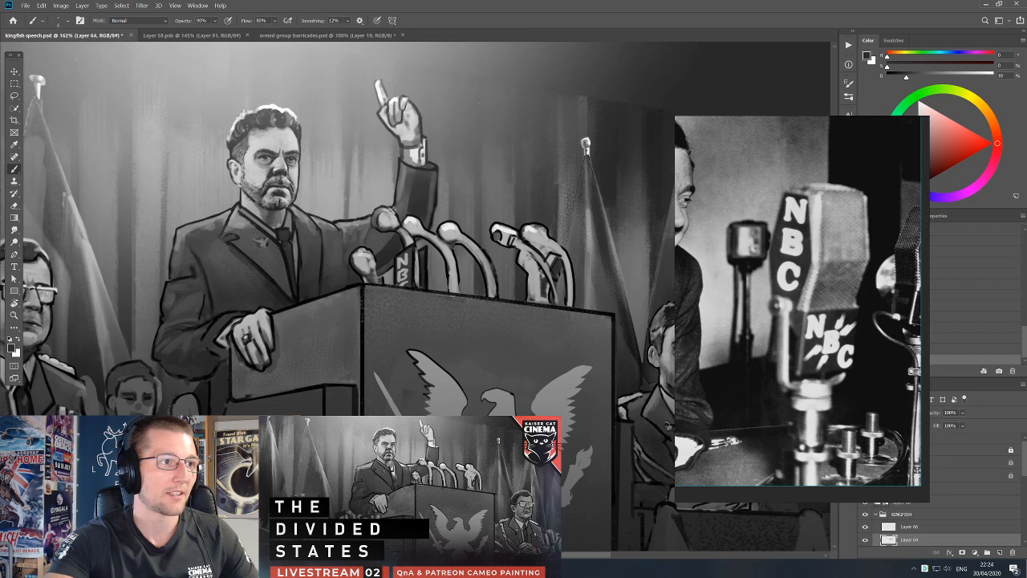
{"action": "key", "text": "bracketleft"}
{"action": "key", "text": "d"}
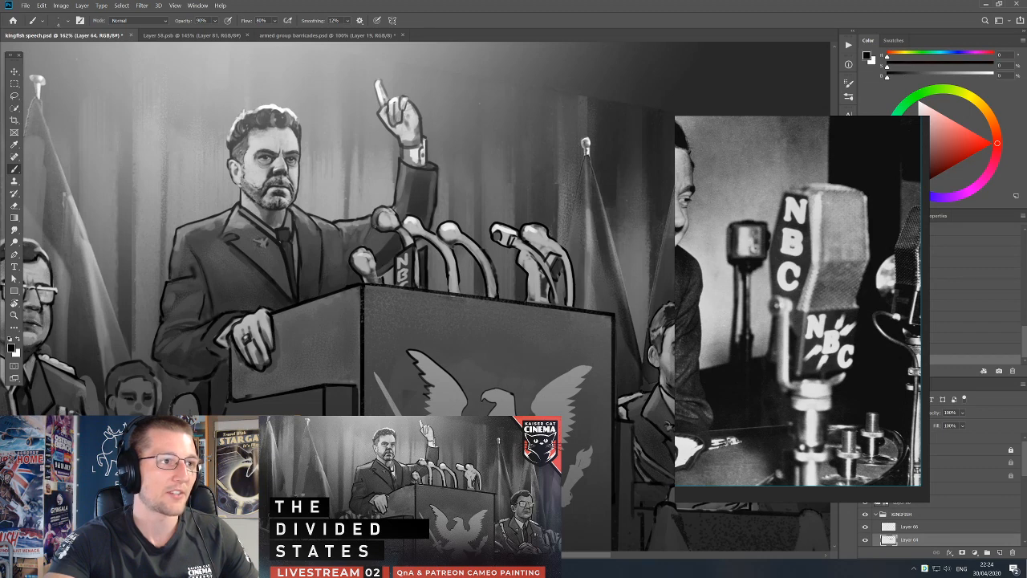
Select Layer 62 and shade the speaker's sleeve behind the leftmost microphones with sampled dark greys.
{"action": "key", "text": "e"}
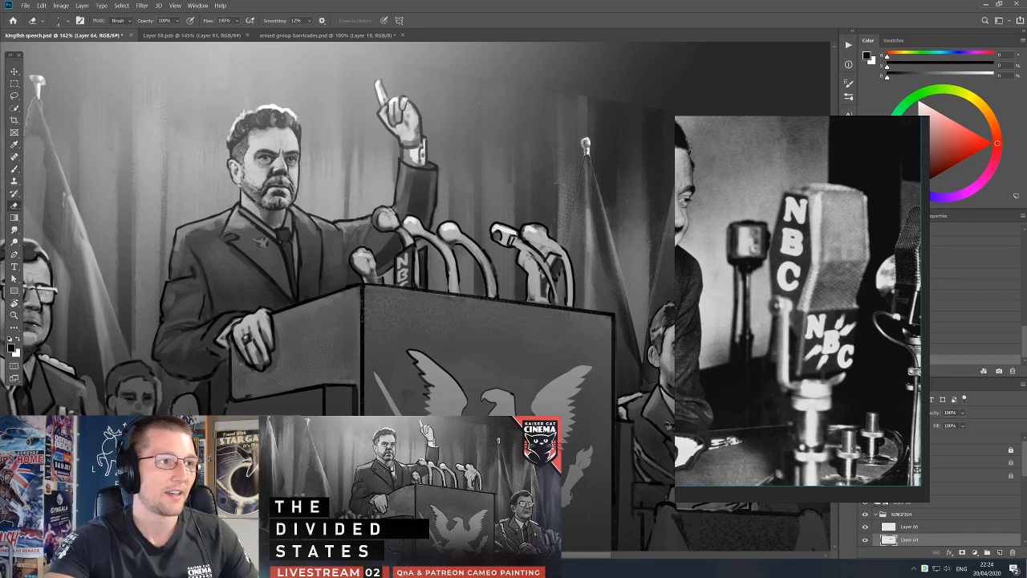
{"action": "key", "text": "v"}
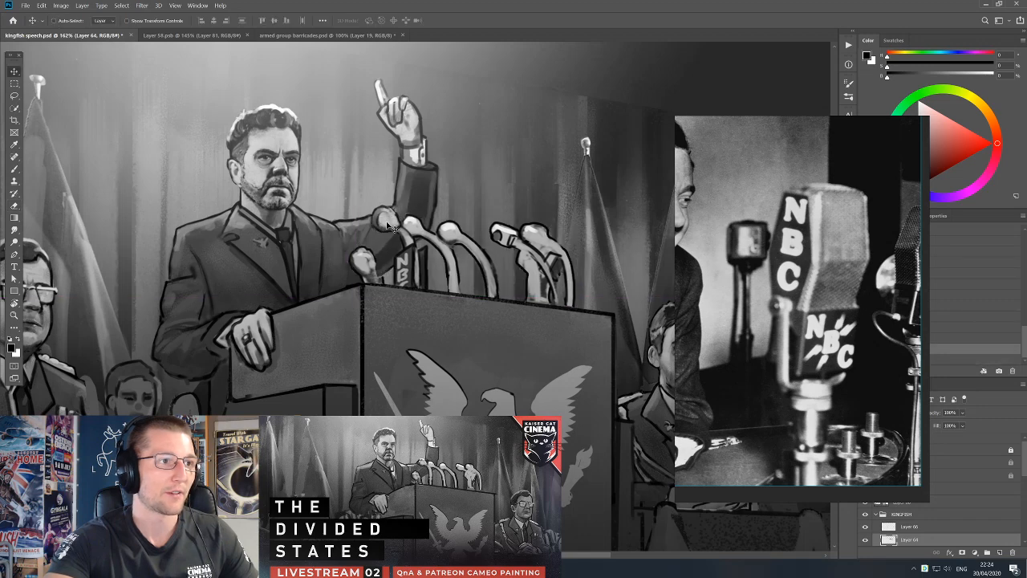
{"action": "left_click_drag", "start_coordinate": [381, 243], "coordinate": [405, 274]}
{"action": "key", "text": "ctrl+z"}
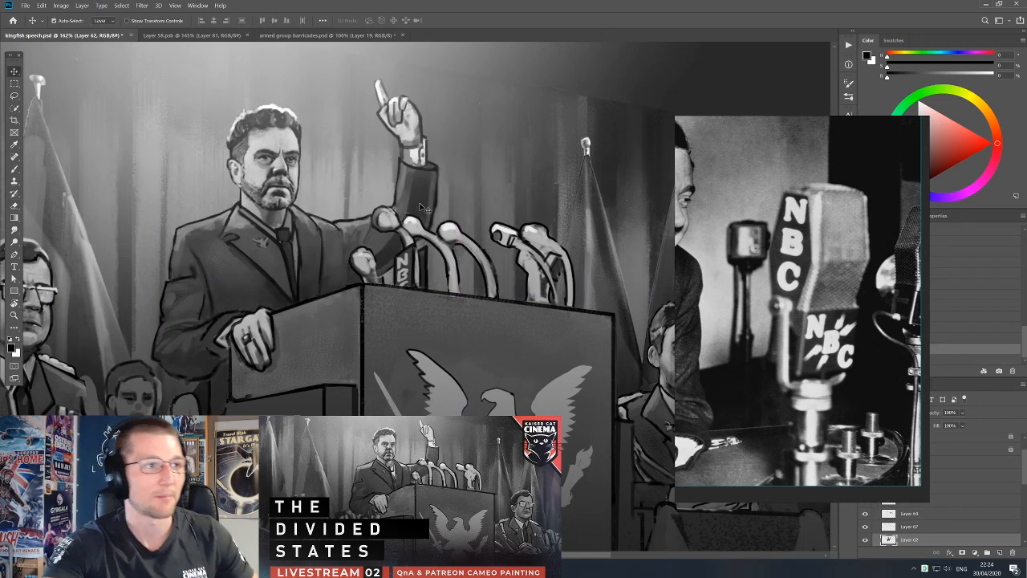
{"action": "left_click_drag", "start_coordinate": [422, 207], "coordinate": [453, 243]}
{"action": "left_click_drag", "start_coordinate": [413, 199], "coordinate": [445, 183]}
{"action": "key", "text": "ctrl+z"}
{"action": "key", "text": "b"}
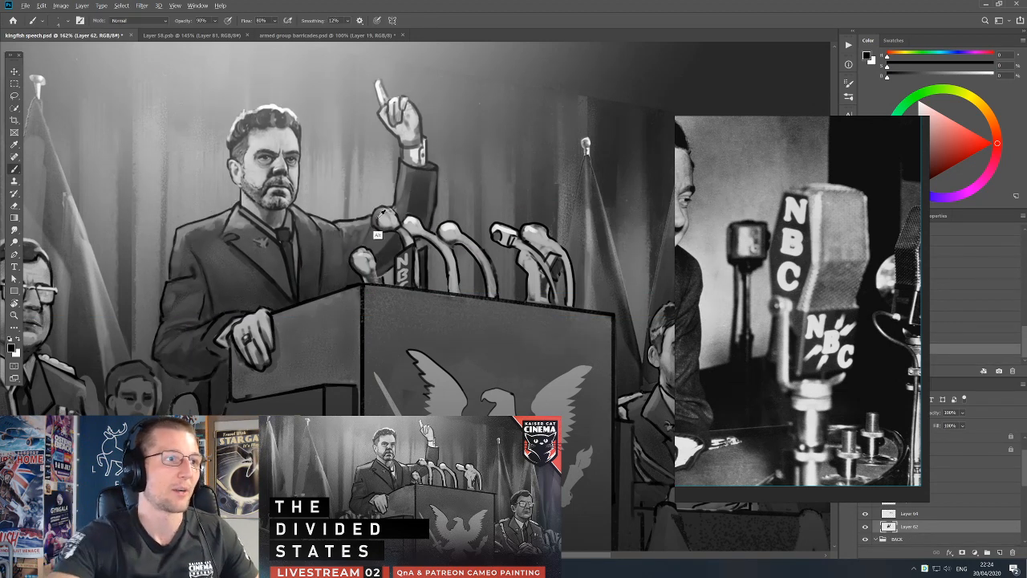
{"action": "left_click", "coordinate": [403, 192], "text": "alt"}
{"action": "left_click", "coordinate": [405, 206], "text": "alt"}
{"action": "left_click_drag", "start_coordinate": [403, 224], "coordinate": [418, 232]}
{"action": "key", "text": "]"}
{"action": "left_click", "coordinate": [399, 249], "text": "alt"}
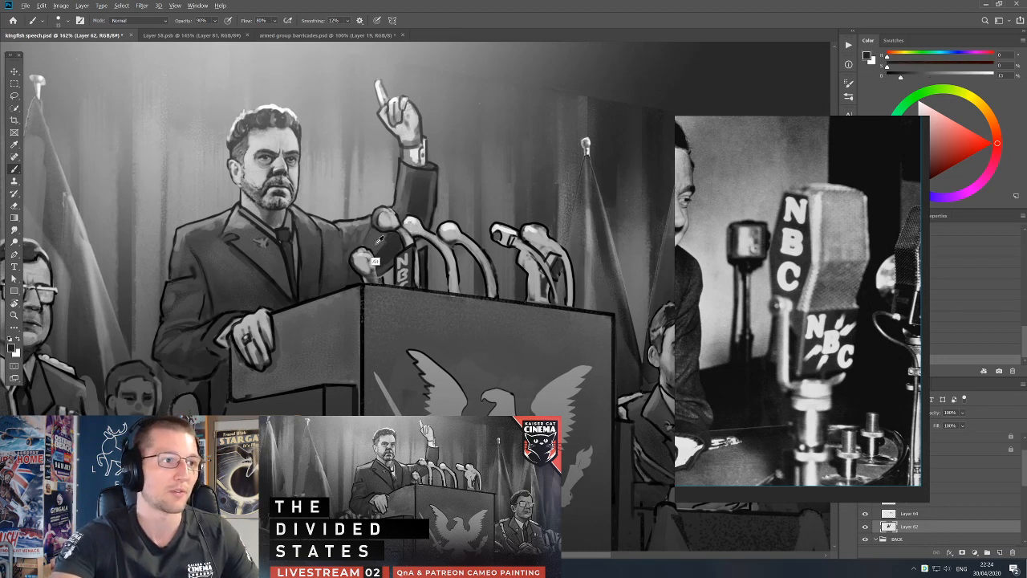
{"action": "left_click", "coordinate": [390, 243], "text": "alt"}
{"action": "key", "text": "]"}
{"action": "key", "text": "]"}
{"action": "key", "text": "]"}
{"action": "key", "text": "]"}
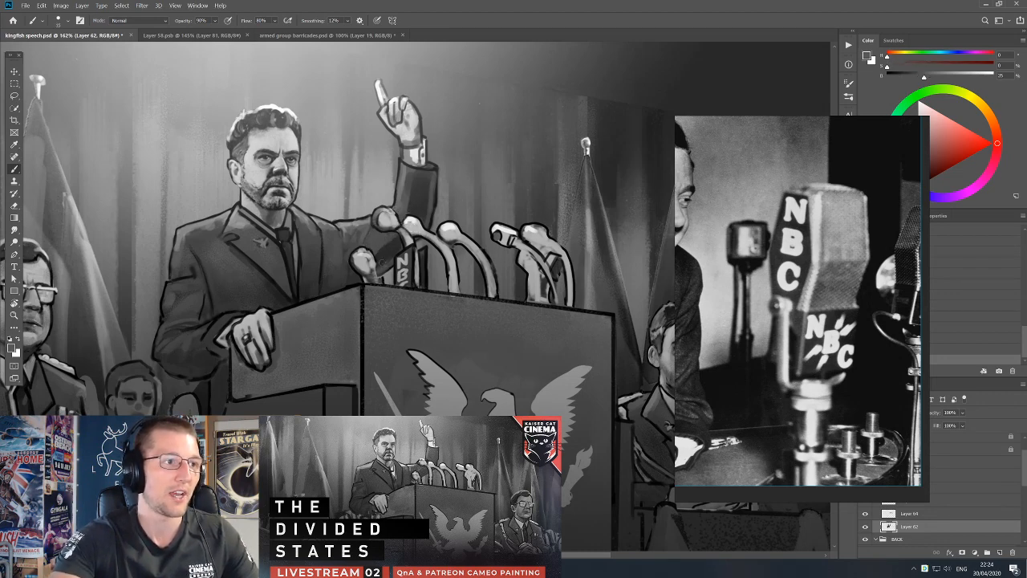
Clean up the raised sleeve's edge beside the microphones by erasing, redrawing it in black and clearing a lassoed area.
{"action": "key", "text": "e"}
{"action": "left_click_drag", "start_coordinate": [447, 204], "coordinate": [504, 216]}
{"action": "key", "text": "b"}
{"action": "key", "text": "d"}
{"action": "mouse_move", "coordinate": [494, 182]}
{"action": "left_mouse_down"}
{"action": "mouse_move", "coordinate": [504, 196]}
{"action": "mouse_move", "coordinate": [491, 255]}
{"action": "mouse_move", "coordinate": [535, 237]}
{"action": "mouse_move", "coordinate": [508, 235]}
{"action": "mouse_move", "coordinate": [524, 276]}
{"action": "left_mouse_up"}
{"action": "key", "text": "l"}
{"action": "left_click", "coordinate": [483, 214]}
{"action": "key", "text": "b"}
{"action": "left_click_drag", "start_coordinate": [472, 297], "coordinate": [482, 307]}
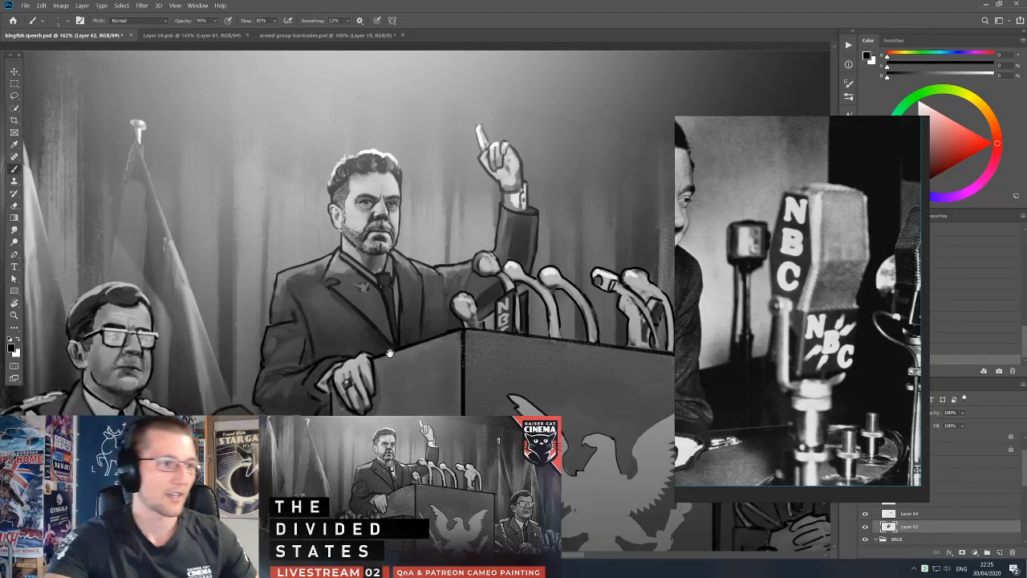
Sample a near-white tone, move the microphone reference image aside to uncover the layers, and add a new layer above Layer 69.
{"action": "left_click_drag", "start_coordinate": [389, 372], "coordinate": [387, 330]}
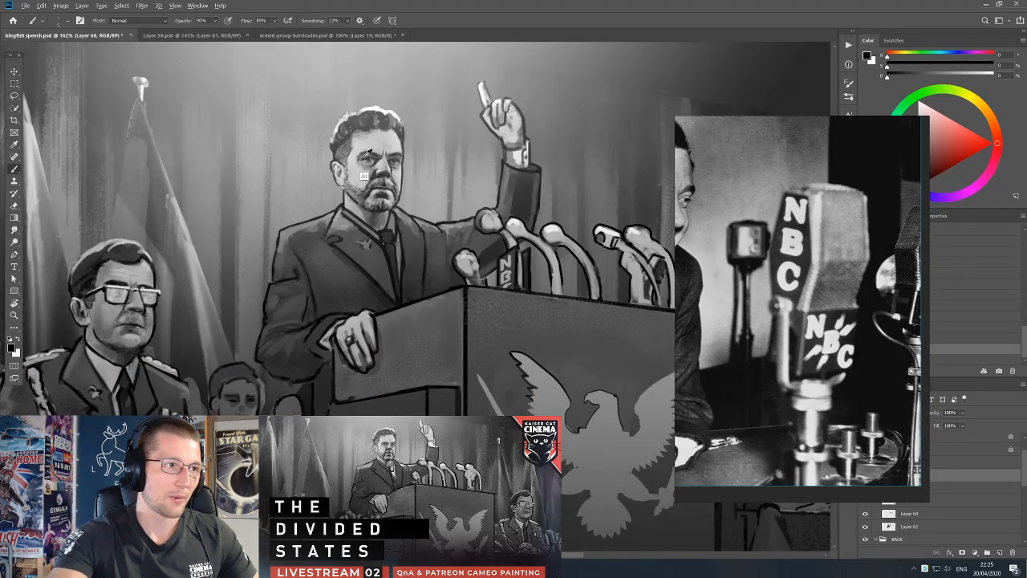
{"action": "left_click", "coordinate": [374, 108], "text": "alt"}
{"action": "left_click_drag", "start_coordinate": [829, 384], "coordinate": [756, 373]}
{"action": "left_click", "coordinate": [905, 469]}
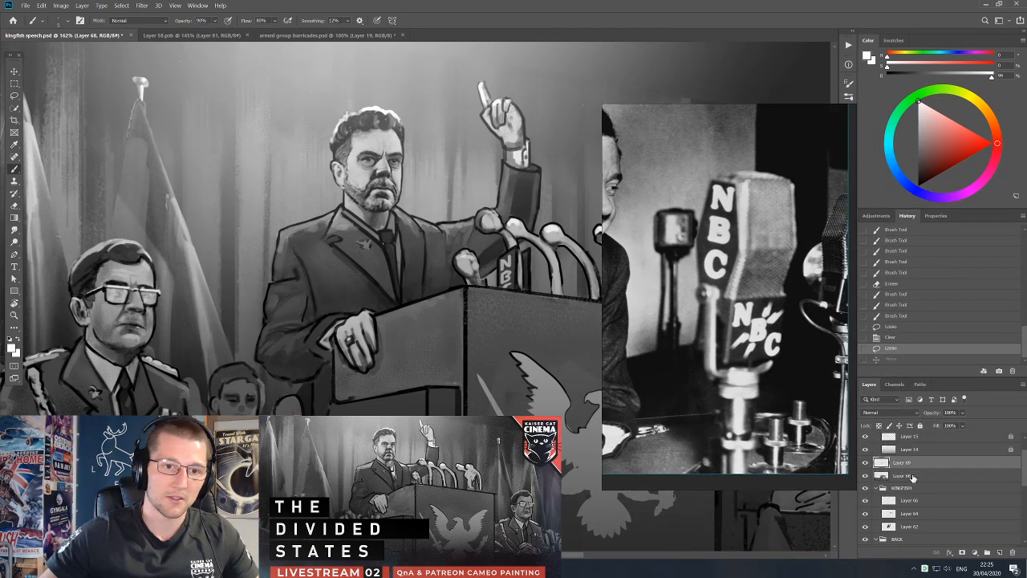
{"action": "left_click", "coordinate": [1000, 553]}
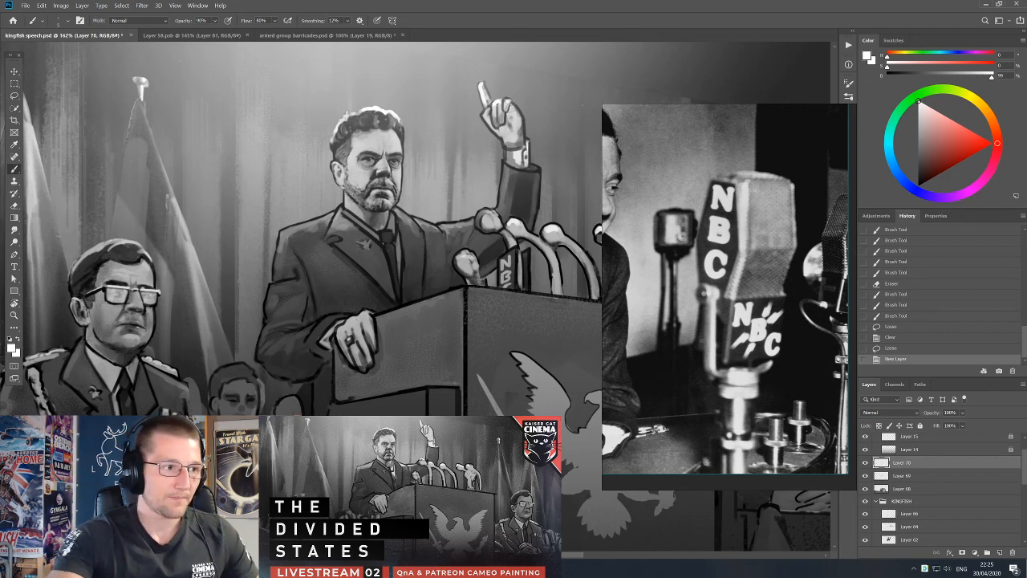
Paint small white highlights on the knuckles and ring of the speaker's hand resting on the podium.
{"action": "left_click_drag", "start_coordinate": [362, 315], "coordinate": [364, 318]}
{"action": "left_click_drag", "start_coordinate": [359, 318], "coordinate": [361, 322]}
{"action": "mouse_move", "coordinate": [351, 339]}
{"action": "left_mouse_down"}
{"action": "mouse_move", "coordinate": [376, 324]}
{"action": "mouse_move", "coordinate": [353, 343]}
{"action": "left_mouse_up"}
{"action": "key", "text": "d"}
{"action": "key", "text": "x"}
{"action": "left_click", "coordinate": [374, 322], "text": "ctrl"}
{"action": "key", "text": "ctrl+z"}
{"action": "key", "text": "d"}
{"action": "key", "text": "x"}
{"action": "left_click_drag", "start_coordinate": [350, 341], "coordinate": [353, 341]}
{"action": "key", "text": "d"}
{"action": "key", "text": "x"}
{"action": "left_click_drag", "start_coordinate": [352, 341], "coordinate": [353, 343]}
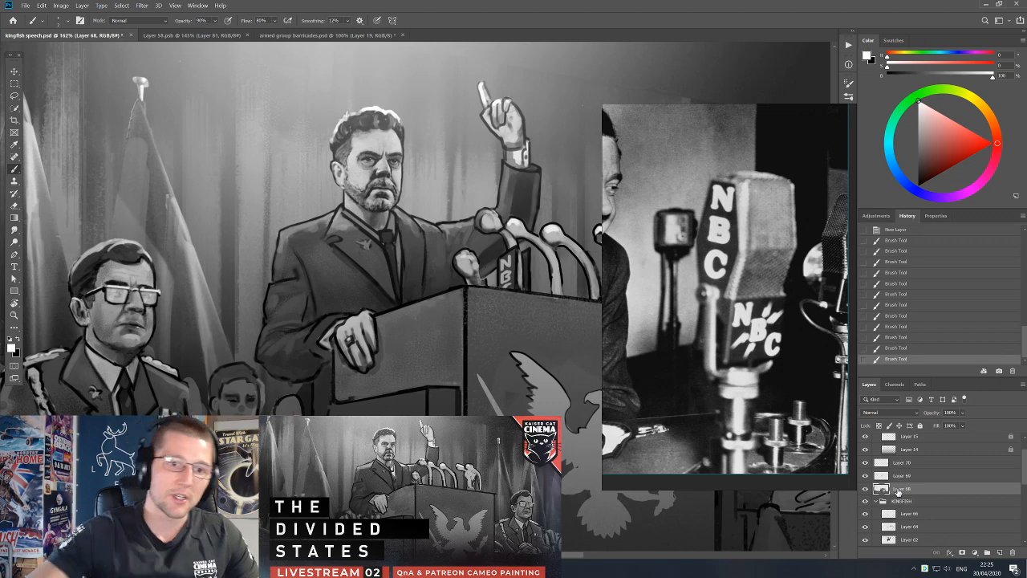
Add another new layer above Layer 70 and place tiny white highlights on the speaker's ring.
{"action": "left_click", "coordinate": [1000, 552]}
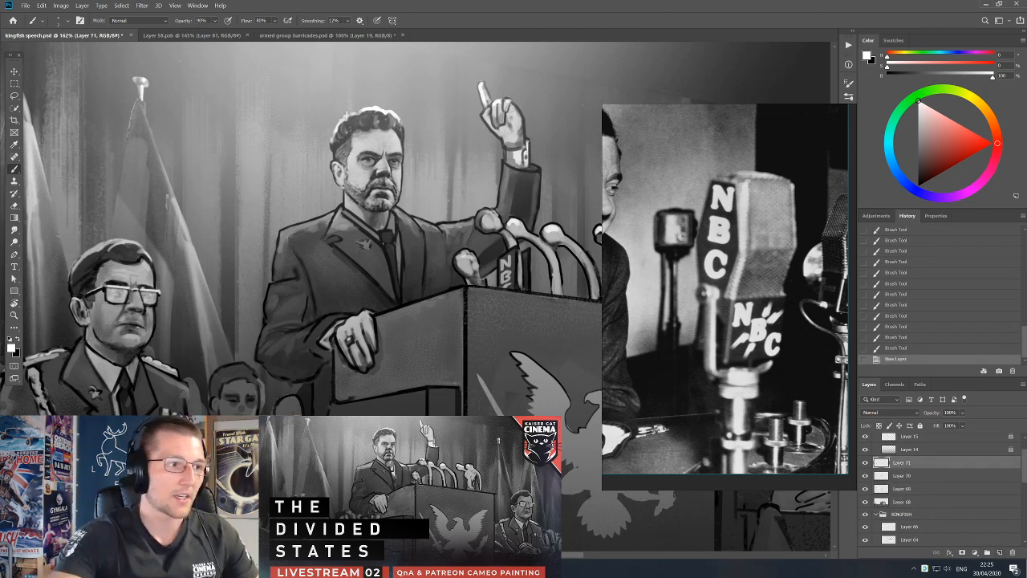
{"action": "left_click_drag", "start_coordinate": [351, 340], "coordinate": [353, 342]}
{"action": "left_click_drag", "start_coordinate": [351, 341], "coordinate": [353, 343]}
Select Layer 68 and brush small white strokes along the podium's front corner and over the resting hand's knuckles and cuff.
{"action": "key", "text": "v"}
{"action": "left_click_drag", "start_coordinate": [403, 311], "coordinate": [369, 304]}
{"action": "key", "text": "ctrl+z"}
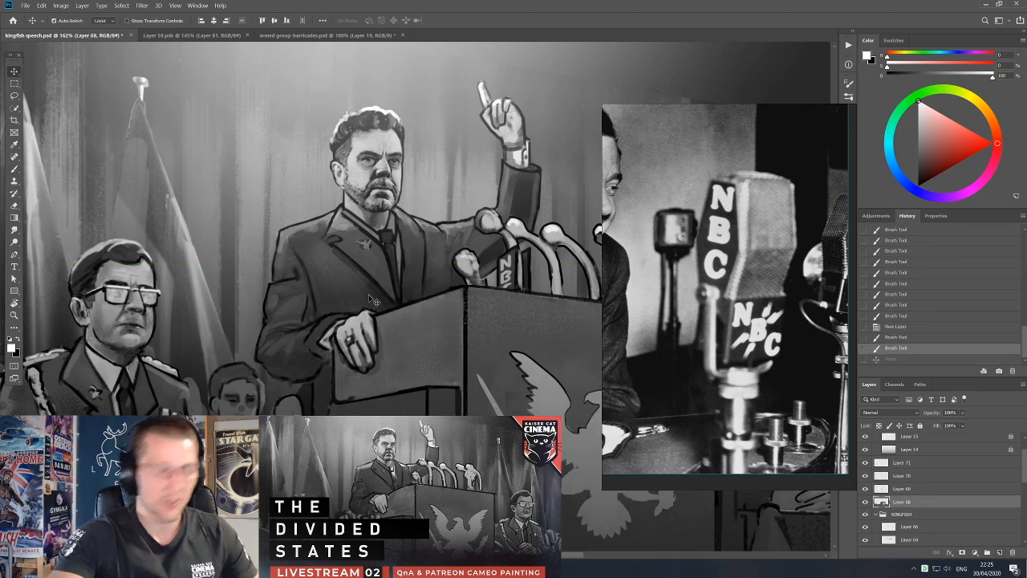
{"action": "key", "text": "l"}
{"action": "left_click", "coordinate": [465, 294]}
{"action": "key", "text": "b"}
{"action": "key", "text": "x"}
{"action": "key", "text": "x"}
{"action": "left_click_drag", "start_coordinate": [466, 290], "coordinate": [467, 321]}
{"action": "left_click_drag", "start_coordinate": [341, 322], "coordinate": [345, 318]}
{"action": "left_click_drag", "start_coordinate": [346, 319], "coordinate": [361, 314]}
{"action": "mouse_move", "coordinate": [360, 314]}
{"action": "left_mouse_down"}
{"action": "mouse_move", "coordinate": [370, 317]}
{"action": "mouse_move", "coordinate": [361, 331]}
{"action": "left_mouse_up"}
{"action": "left_click_drag", "start_coordinate": [363, 321], "coordinate": [367, 329]}
{"action": "mouse_move", "coordinate": [369, 320]}
{"action": "left_mouse_down"}
{"action": "mouse_move", "coordinate": [371, 329]}
{"action": "mouse_move", "coordinate": [341, 330]}
{"action": "left_mouse_up"}
{"action": "left_click_drag", "start_coordinate": [347, 327], "coordinate": [344, 335]}
{"action": "left_click_drag", "start_coordinate": [351, 326], "coordinate": [350, 334]}
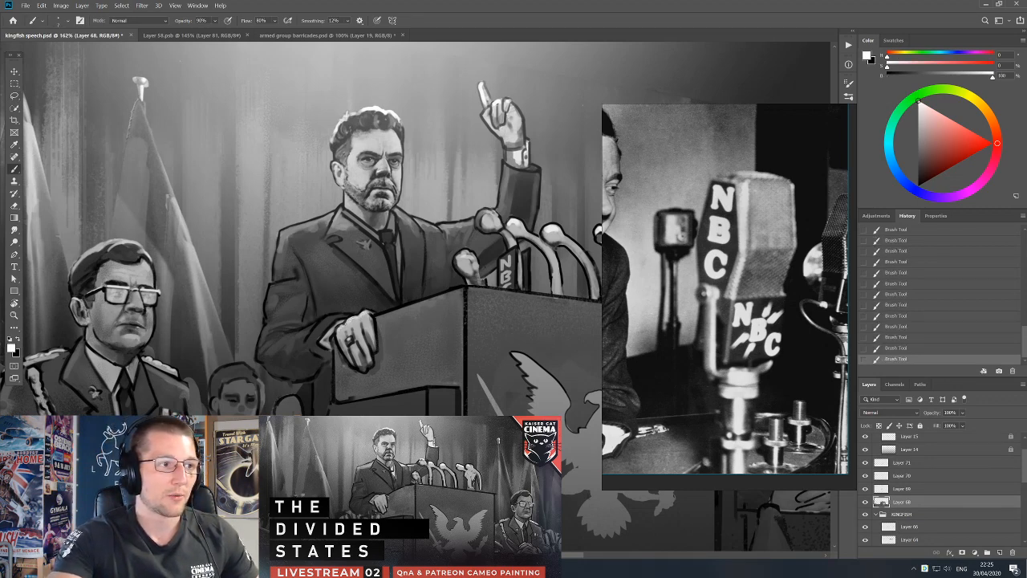
Darken the folds and cuff of the speaker's lowered sleeve with black and sampled dark grey strokes.
{"action": "key", "text": "x"}
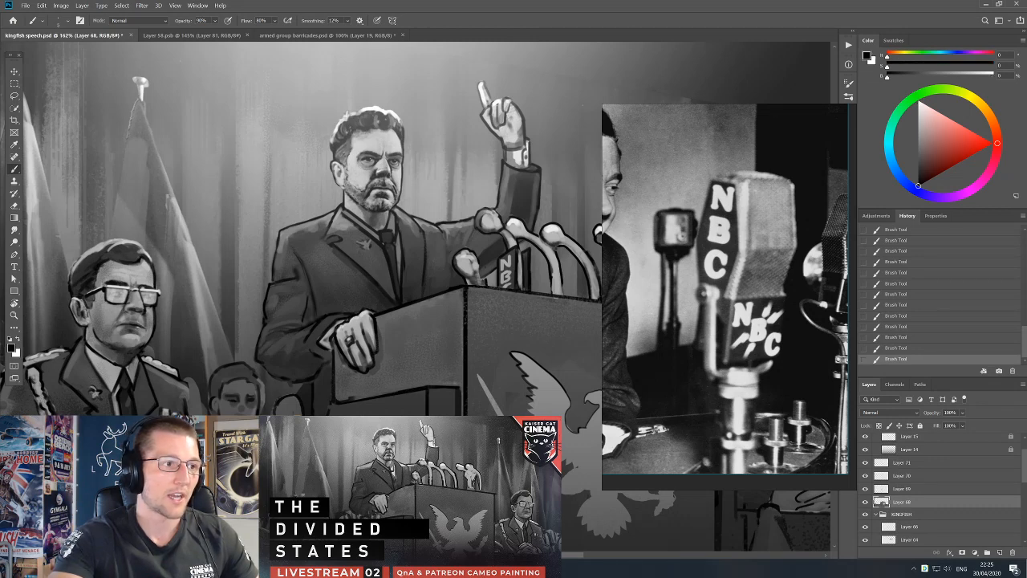
{"action": "key", "text": "x"}
{"action": "left_click", "coordinate": [366, 317], "text": "alt"}
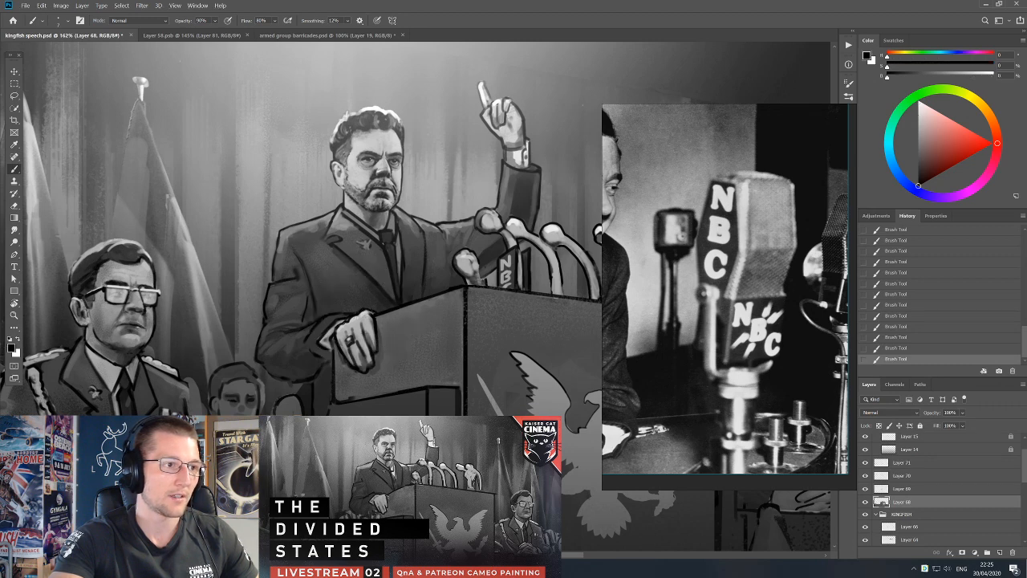
{"action": "left_click", "coordinate": [312, 331], "text": "alt"}
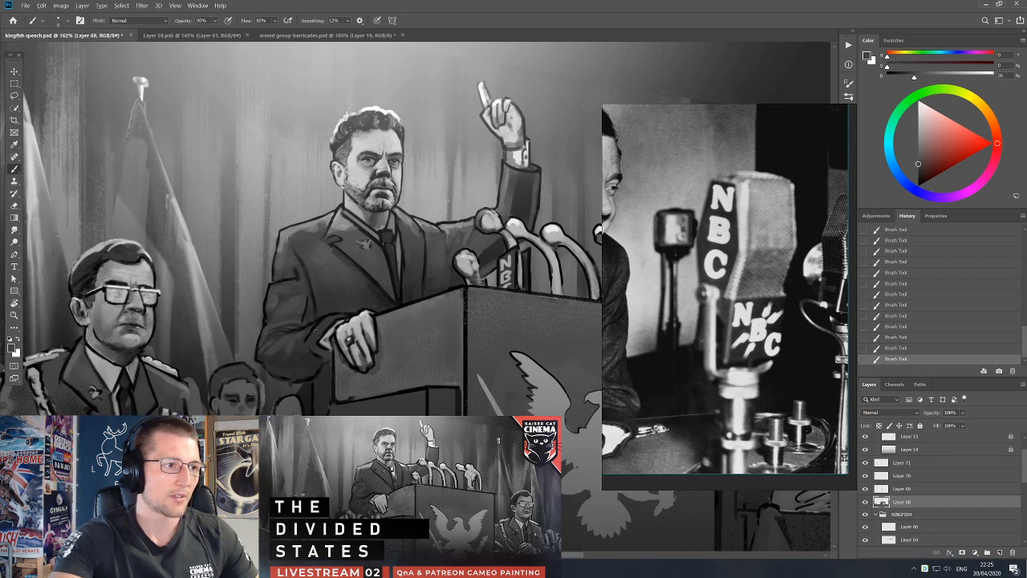
{"action": "left_click", "coordinate": [312, 327], "text": "alt"}
{"action": "left_click", "coordinate": [320, 343], "text": "alt"}
{"action": "left_click", "coordinate": [316, 347], "text": "alt"}
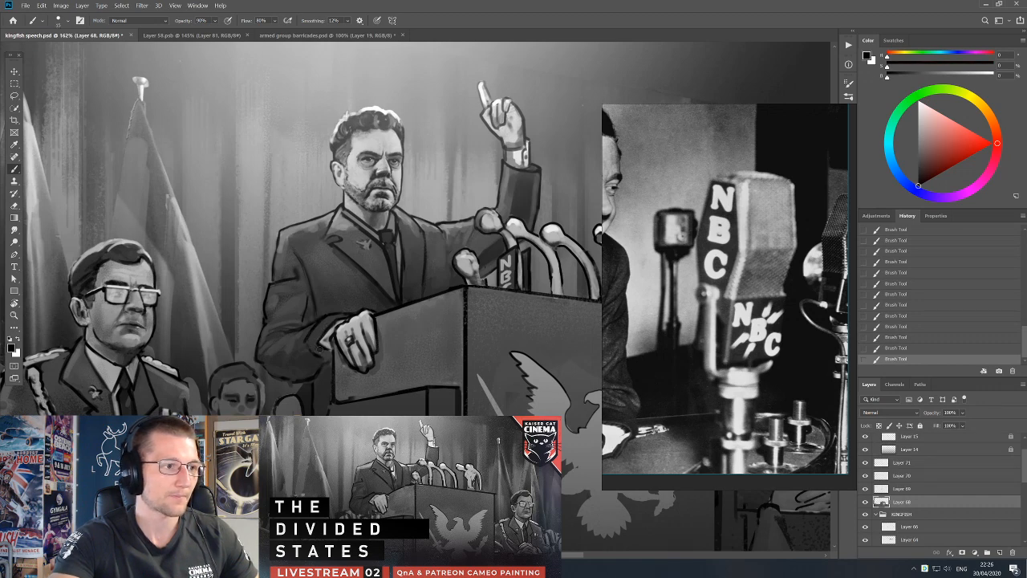
{"action": "left_click", "coordinate": [309, 343], "text": "alt"}
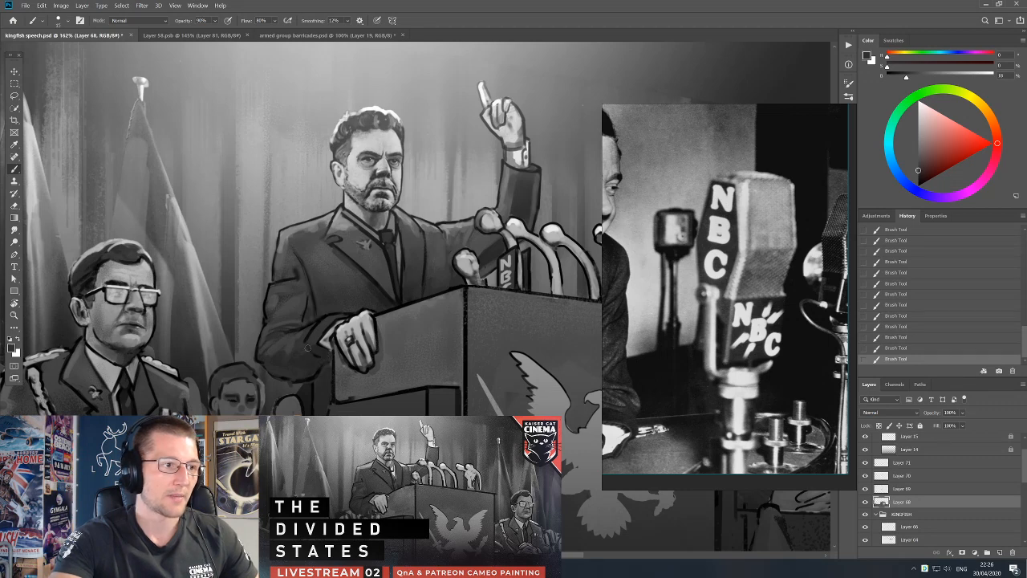
{"action": "left_click", "coordinate": [318, 370], "text": "alt"}
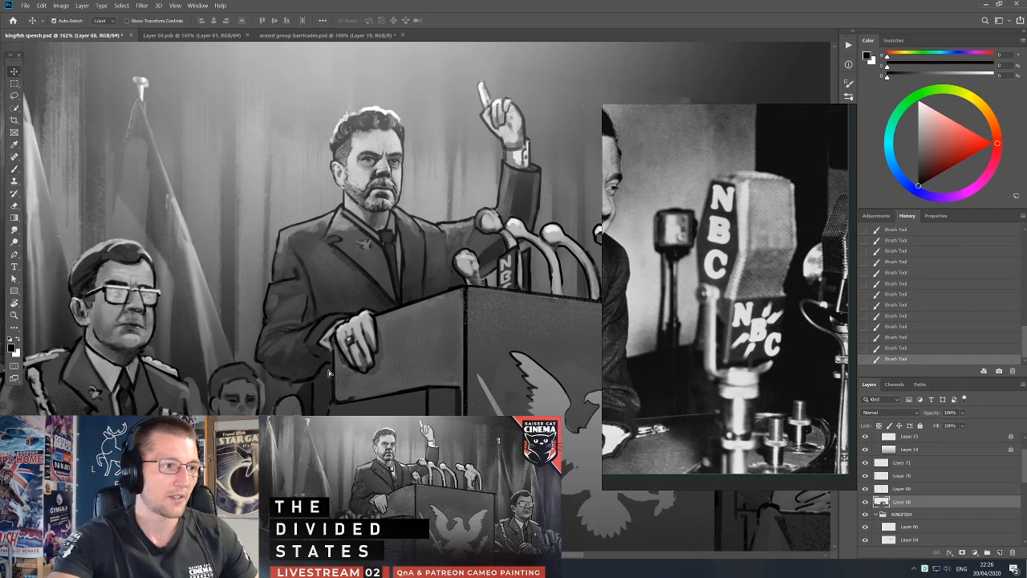
Undo the last sleeve stroke and erase stray paint beneath the lowered sleeve's bottom edge.
{"action": "key", "text": "ctrl+z"}
{"action": "key", "text": "e"}
{"action": "left_click_drag", "start_coordinate": [304, 387], "coordinate": [308, 380]}
{"action": "left_click_drag", "start_coordinate": [307, 386], "coordinate": [312, 381]}
{"action": "key", "text": "b"}
{"action": "scroll", "coordinate": [313, 370], "scroll_direction": "down", "scroll_amount": 4}
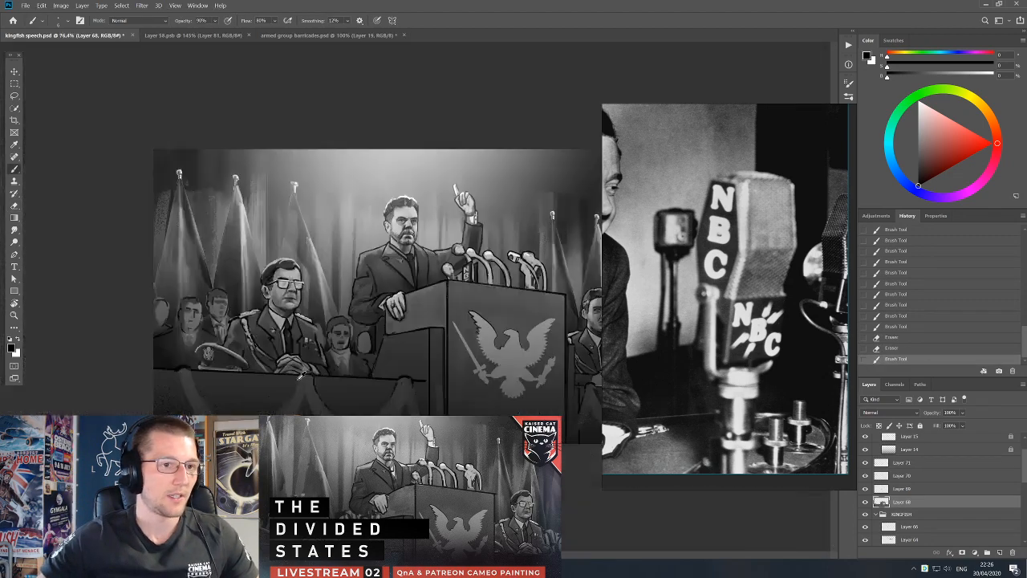
Select Layer 53 copy and erase excess paint around the background man beside the seated officer.
{"action": "key", "text": "v"}
{"action": "left_click_drag", "start_coordinate": [353, 347], "coordinate": [359, 347]}
{"action": "key", "text": "ctrl+z"}
{"action": "scroll", "coordinate": [341, 350], "scroll_direction": "up", "scroll_amount": 3}
{"action": "scroll", "coordinate": [337, 351], "scroll_direction": "up", "scroll_amount": 2}
{"action": "key", "text": "b"}
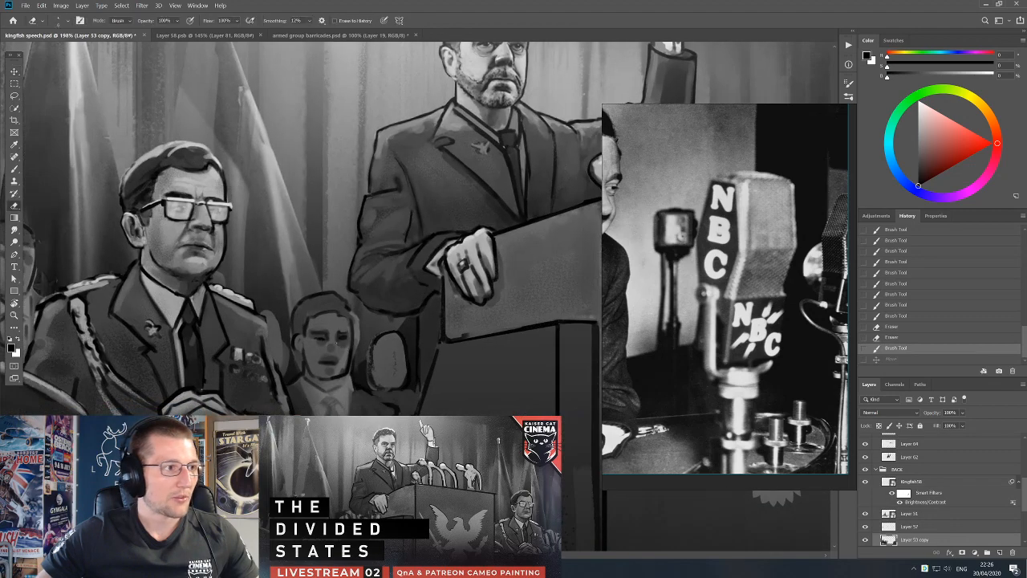
{"action": "left_click", "coordinate": [215, 276]}
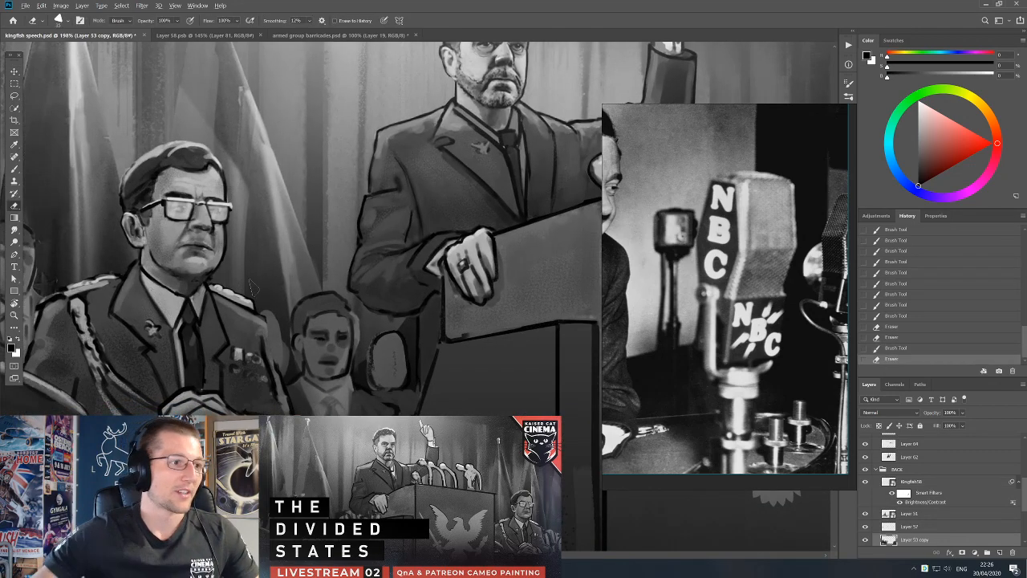
Paint dark eye shapes on the face of the background man between the officer and the podium.
{"action": "scroll", "coordinate": [305, 293], "scroll_direction": "up", "scroll_amount": 4}
{"action": "left_click_drag", "start_coordinate": [439, 371], "coordinate": [391, 211]}
{"action": "key", "text": "b"}
{"action": "mouse_move", "coordinate": [284, 268]}
{"action": "left_mouse_down"}
{"action": "mouse_move", "coordinate": [305, 272]}
{"action": "mouse_move", "coordinate": [293, 270]}
{"action": "left_mouse_up"}
{"action": "left_click_drag", "start_coordinate": [289, 268], "coordinate": [286, 279]}
{"action": "left_click", "coordinate": [273, 263], "text": "alt"}
{"action": "left_click", "coordinate": [356, 281], "text": "alt"}
{"action": "left_click_drag", "start_coordinate": [358, 280], "coordinate": [352, 280]}
{"action": "mouse_move", "coordinate": [345, 281]}
{"action": "left_mouse_down"}
{"action": "mouse_move", "coordinate": [340, 271]}
{"action": "mouse_move", "coordinate": [356, 258]}
{"action": "mouse_move", "coordinate": [360, 271]}
{"action": "mouse_move", "coordinate": [345, 274]}
{"action": "left_mouse_up"}
Define the background man's eyebrows and shade the sockets around both eyes.
{"action": "left_click", "coordinate": [351, 253], "text": "alt"}
{"action": "left_click", "coordinate": [362, 268], "text": "alt"}
{"action": "mouse_move", "coordinate": [351, 256]}
{"action": "left_mouse_down"}
{"action": "mouse_move", "coordinate": [373, 255]}
{"action": "mouse_move", "coordinate": [369, 263]}
{"action": "left_mouse_up"}
{"action": "left_click", "coordinate": [349, 262], "text": "alt"}
{"action": "left_click", "coordinate": [363, 292], "text": "alt"}
{"action": "left_click", "coordinate": [305, 287], "text": "alt"}
{"action": "left_click", "coordinate": [305, 273], "text": "alt"}
{"action": "left_click_drag", "start_coordinate": [287, 269], "coordinate": [349, 268]}
{"action": "left_click", "coordinate": [313, 259], "text": "alt"}
{"action": "left_click", "coordinate": [345, 278], "text": "alt"}
{"action": "left_click", "coordinate": [342, 261], "text": "alt"}
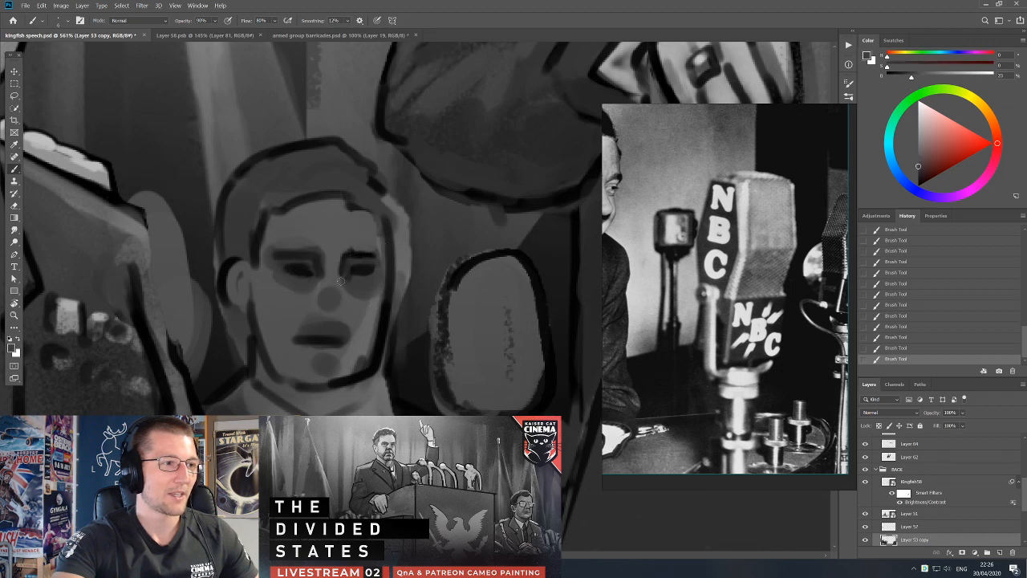
Shape the background man's nose with a dark side shadow and a lighter grey bridge.
{"action": "left_click_drag", "start_coordinate": [321, 313], "coordinate": [343, 313]}
{"action": "left_click", "coordinate": [343, 264], "text": "alt"}
{"action": "left_click_drag", "start_coordinate": [346, 261], "coordinate": [330, 311]}
{"action": "left_click", "coordinate": [940, 76]}
{"action": "left_click_drag", "start_coordinate": [339, 266], "coordinate": [336, 297]}
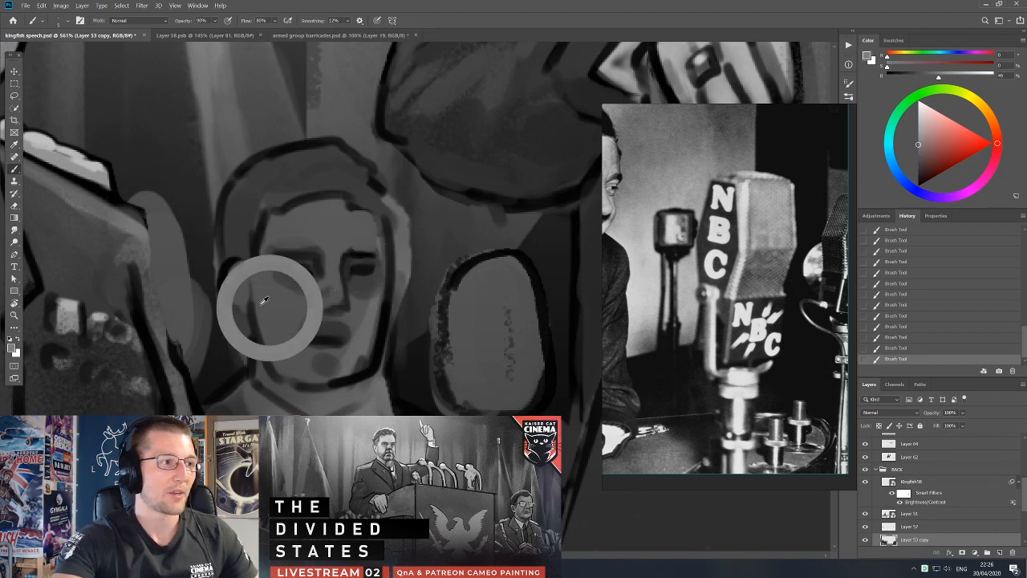
Touch up the background man's ear and jaw edge with mid grey, undoing the extra black stroke.
{"action": "left_click", "coordinate": [243, 278], "text": "alt"}
{"action": "mouse_move", "coordinate": [254, 312]}
{"action": "left_mouse_down"}
{"action": "mouse_move", "coordinate": [250, 291]}
{"action": "mouse_move", "coordinate": [239, 316]}
{"action": "left_mouse_up"}
{"action": "key", "text": "d"}
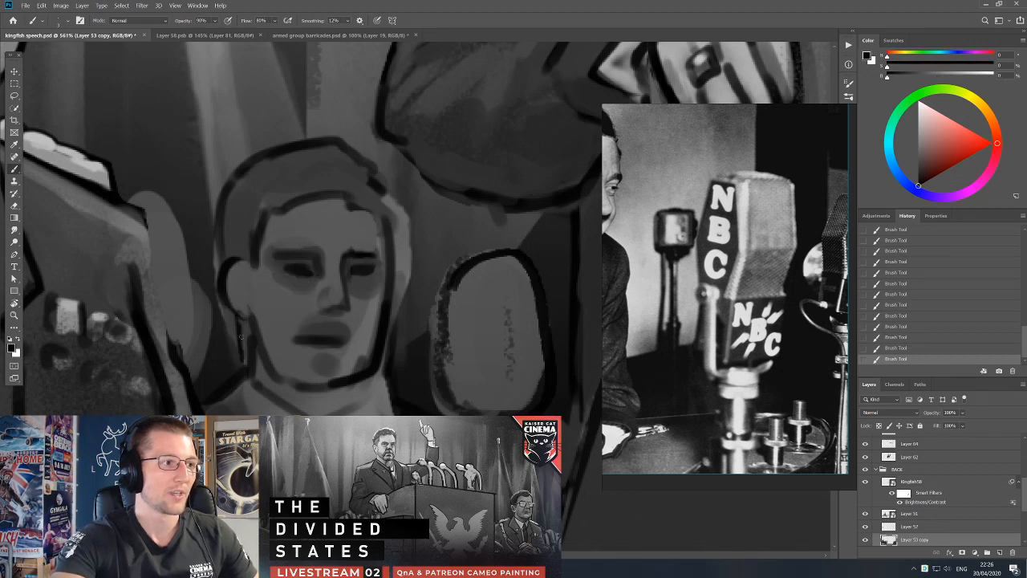
{"action": "key", "text": "ctrl+z"}
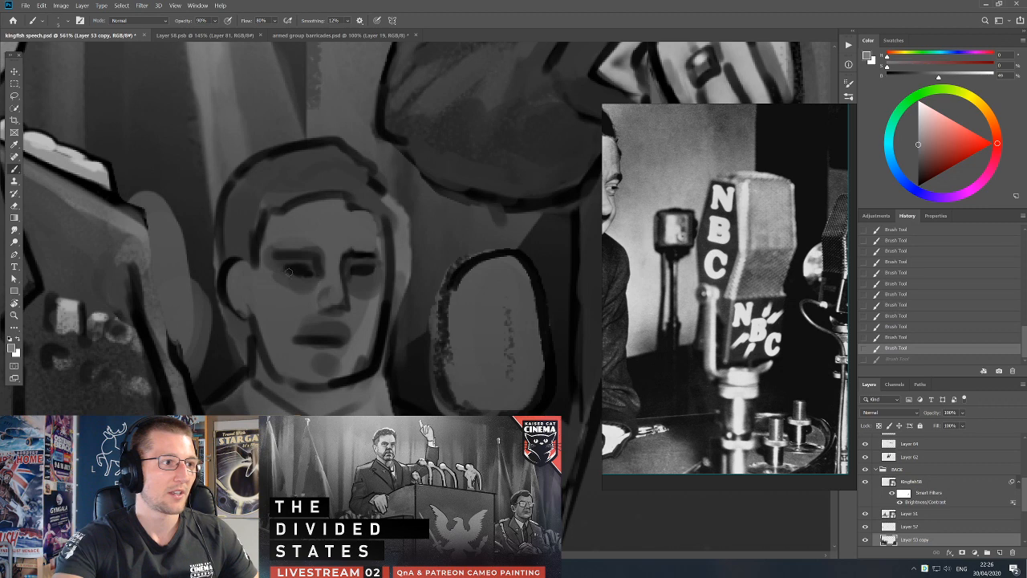
Paint mid-grey eyeballs inside the dark eye shapes of the background man.
{"action": "left_click", "coordinate": [286, 271]}
{"action": "left_click", "coordinate": [301, 299], "text": "alt"}
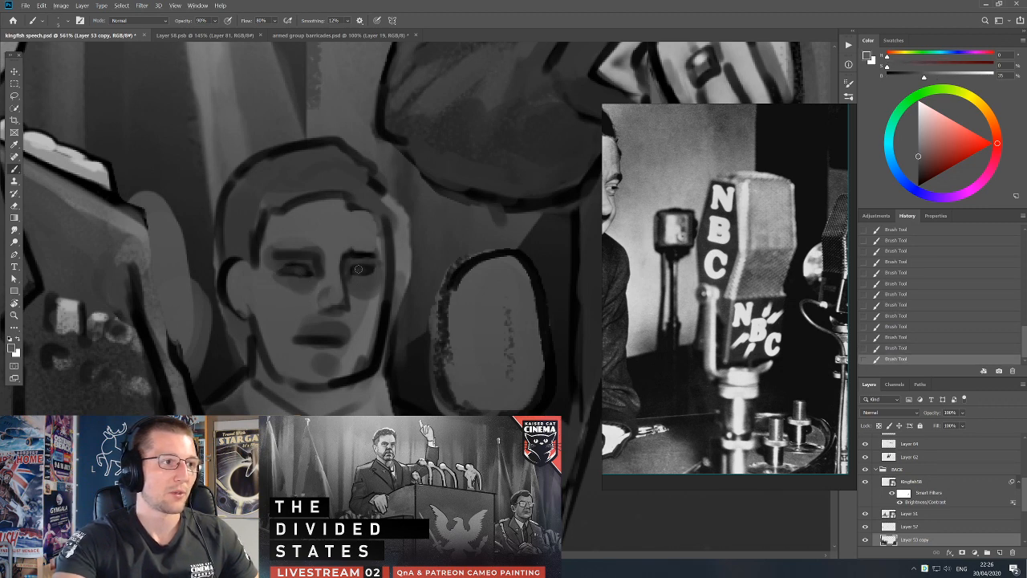
{"action": "left_click", "coordinate": [514, 319], "text": "alt"}
{"action": "left_click", "coordinate": [358, 263], "text": "alt"}
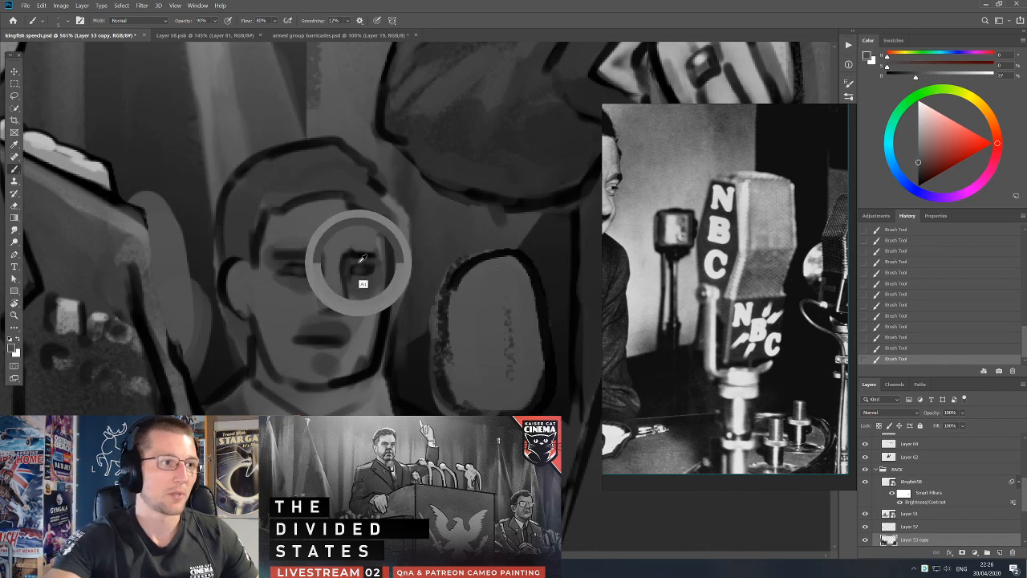
Sketch dark vertical and horizontal facial guide strokes on the blank oval head beside the podium.
{"action": "left_click_drag", "start_coordinate": [502, 268], "coordinate": [511, 374]}
{"action": "mouse_move", "coordinate": [481, 311]}
{"action": "left_mouse_down"}
{"action": "mouse_move", "coordinate": [447, 349]}
{"action": "mouse_move", "coordinate": [462, 285]}
{"action": "mouse_move", "coordinate": [483, 267]}
{"action": "mouse_move", "coordinate": [449, 309]}
{"action": "left_mouse_up"}
{"action": "left_click", "coordinate": [479, 315], "text": "alt"}
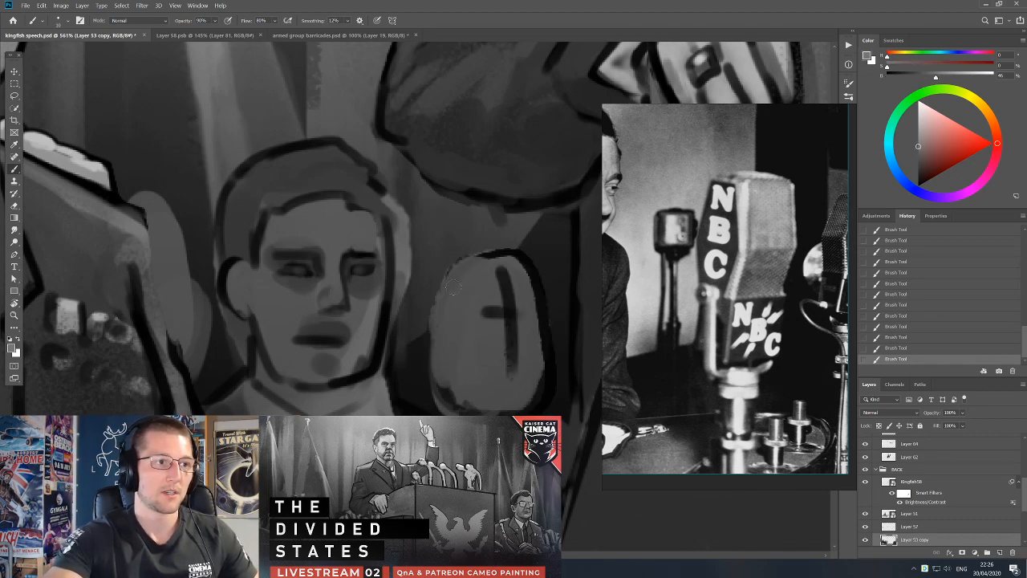
Redraw the black outline around the left side and chin of the blank oval head and mark its neck.
{"action": "left_click", "coordinate": [488, 255], "text": "alt"}
{"action": "mouse_move", "coordinate": [485, 256]}
{"action": "left_mouse_down"}
{"action": "mouse_move", "coordinate": [447, 278]}
{"action": "mouse_move", "coordinate": [439, 296]}
{"action": "mouse_move", "coordinate": [448, 400]}
{"action": "mouse_move", "coordinate": [462, 411]}
{"action": "mouse_move", "coordinate": [423, 414]}
{"action": "left_mouse_up"}
{"action": "left_click", "coordinate": [471, 431], "text": "alt"}
{"action": "left_click", "coordinate": [434, 425], "text": "alt"}
{"action": "left_click", "coordinate": [440, 451], "text": "alt"}
{"action": "left_click", "coordinate": [387, 407], "text": "alt"}
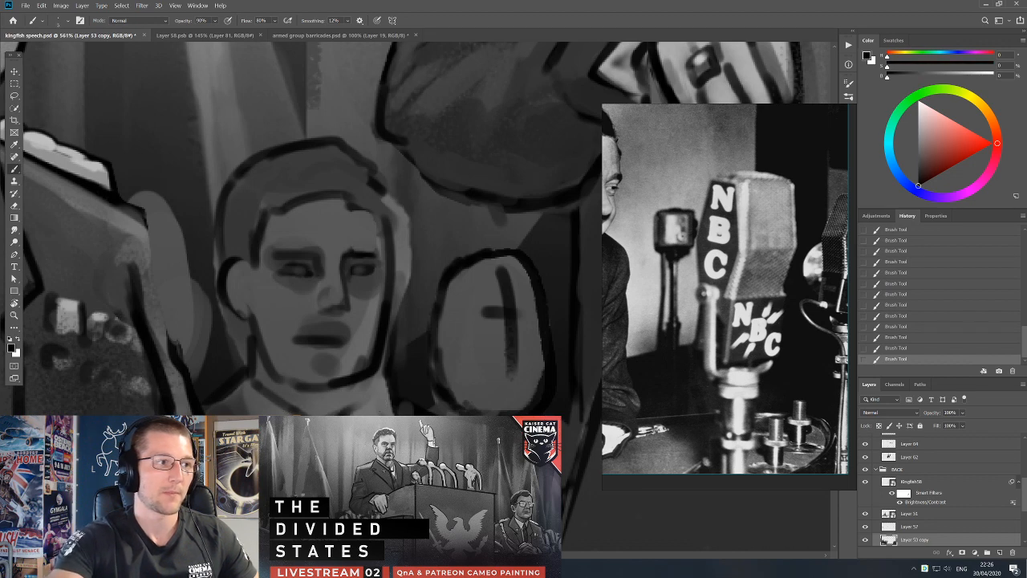
Darken both eye sockets of the background man with soft near-black strokes.
{"action": "left_click", "coordinate": [302, 288], "text": "alt"}
{"action": "mouse_move", "coordinate": [304, 268]}
{"action": "left_mouse_down"}
{"action": "mouse_move", "coordinate": [287, 268]}
{"action": "mouse_move", "coordinate": [317, 267]}
{"action": "mouse_move", "coordinate": [298, 279]}
{"action": "mouse_move", "coordinate": [285, 270]}
{"action": "left_mouse_up"}
{"action": "left_click", "coordinate": [358, 256], "text": "alt"}
{"action": "left_click", "coordinate": [279, 271], "text": "alt"}
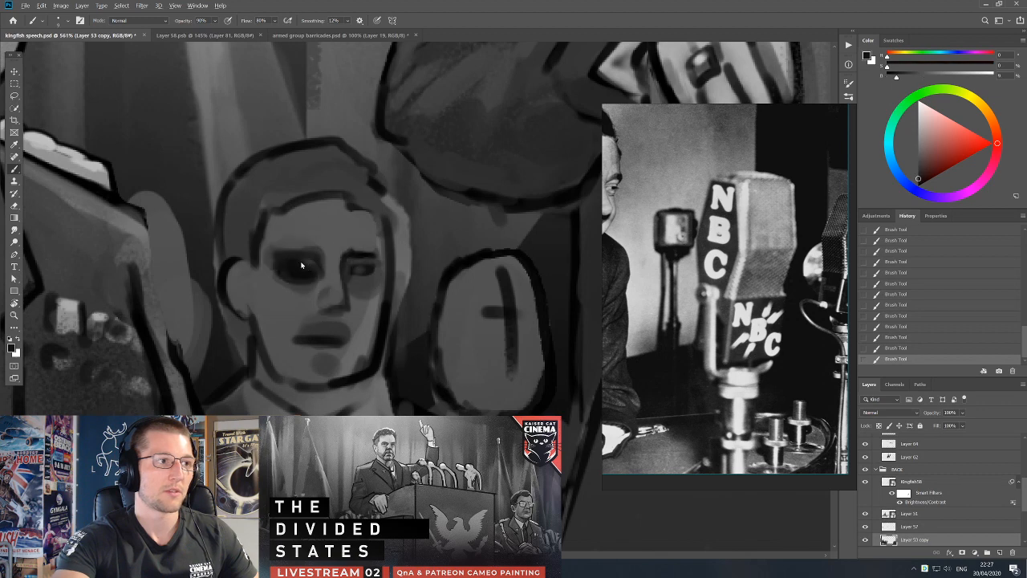
{"action": "mouse_move", "coordinate": [349, 272]}
{"action": "left_mouse_down"}
{"action": "mouse_move", "coordinate": [354, 261]}
{"action": "mouse_move", "coordinate": [367, 267]}
{"action": "left_mouse_up"}
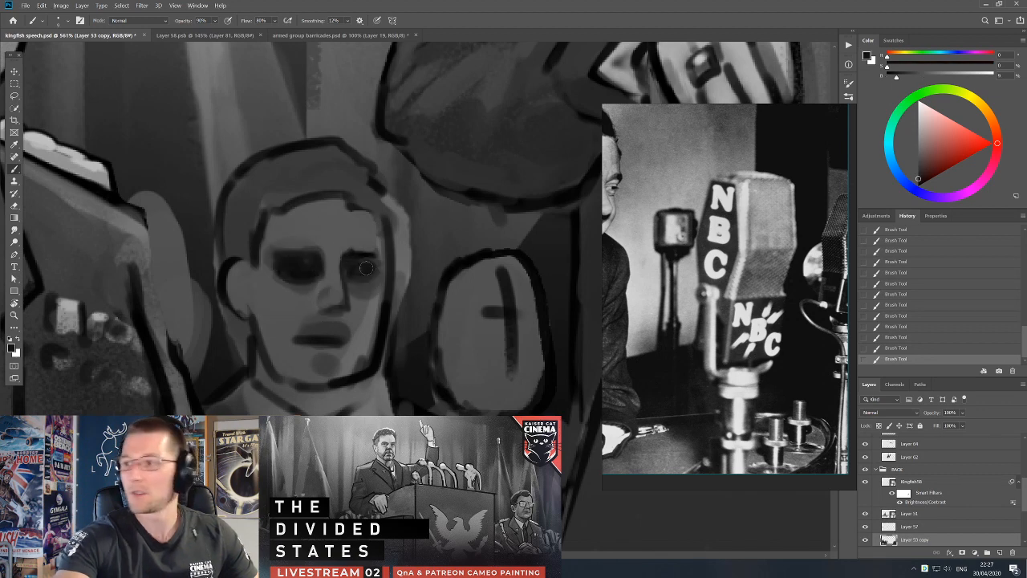
{"action": "left_click", "coordinate": [361, 265], "text": "alt"}
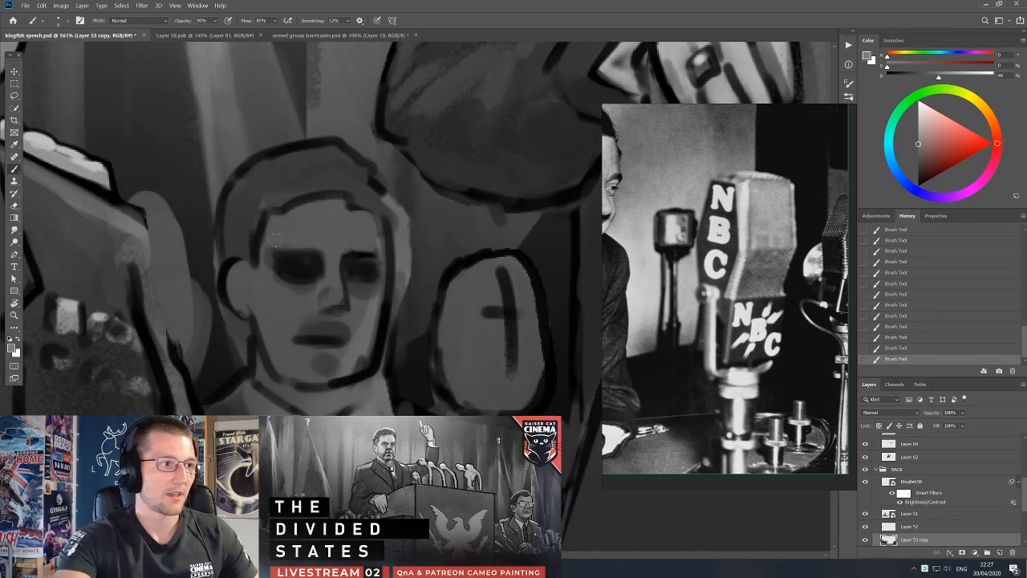
Refine the background man's hairline and head outline with grey and black strokes, undoing the last stroke.
{"action": "left_click", "coordinate": [258, 196], "text": "alt"}
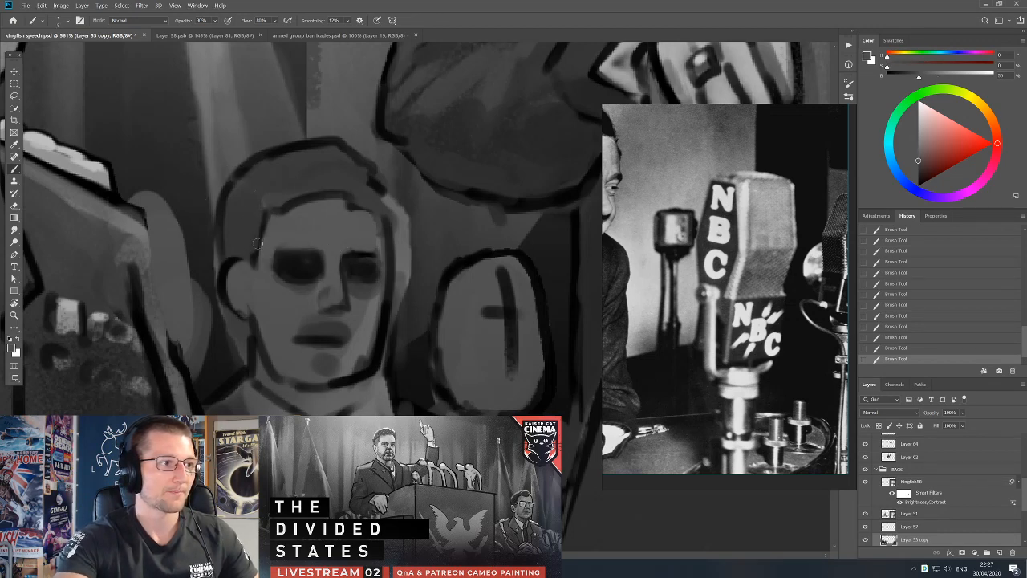
{"action": "key", "text": "d"}
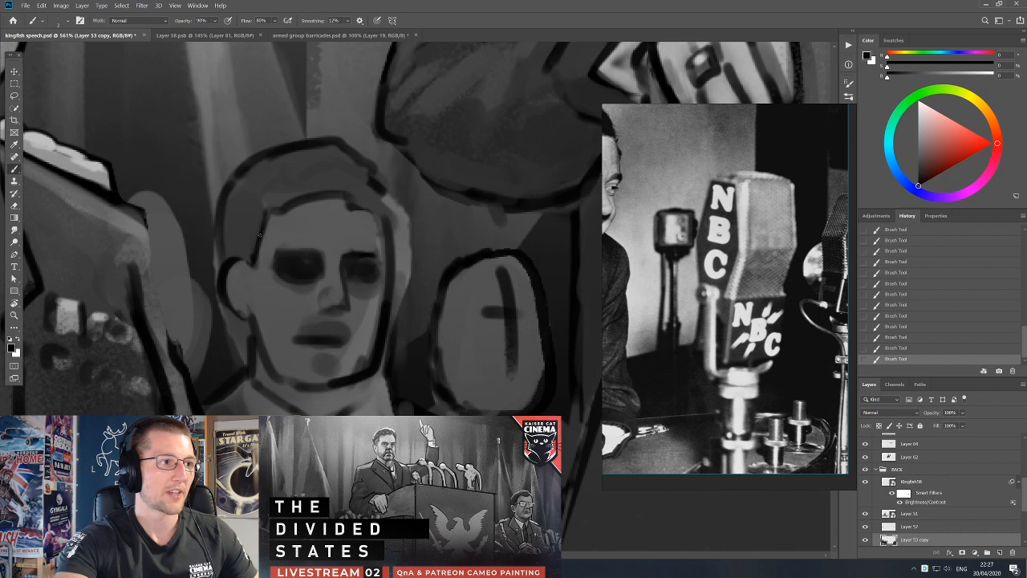
{"action": "key", "text": "bracketright"}
{"action": "key", "text": "bracketright"}
{"action": "mouse_move", "coordinate": [357, 208]}
{"action": "left_mouse_down"}
{"action": "mouse_move", "coordinate": [380, 235]}
{"action": "mouse_move", "coordinate": [379, 189]}
{"action": "mouse_move", "coordinate": [346, 146]}
{"action": "left_mouse_up"}
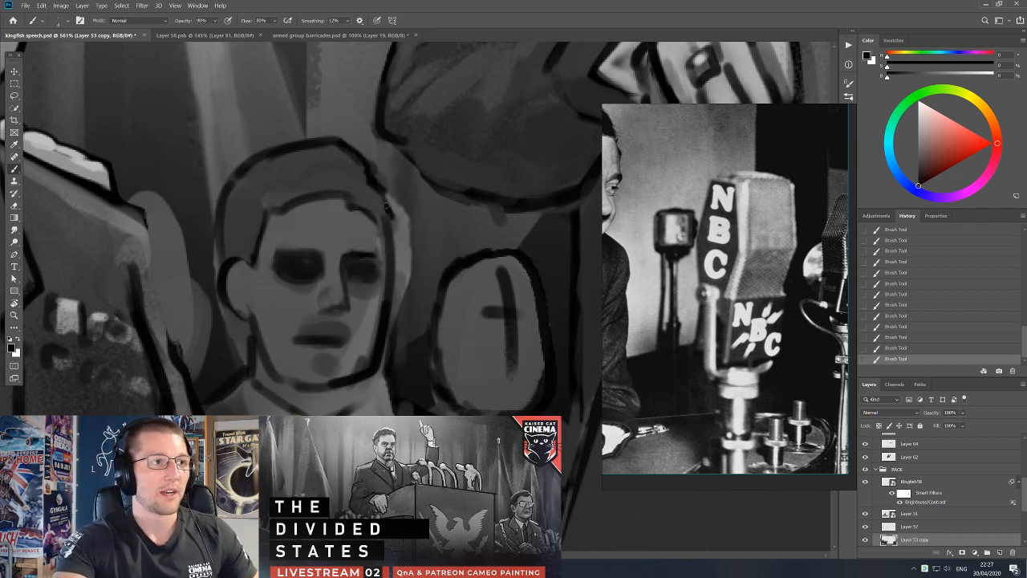
{"action": "key", "text": "ctrl+z"}
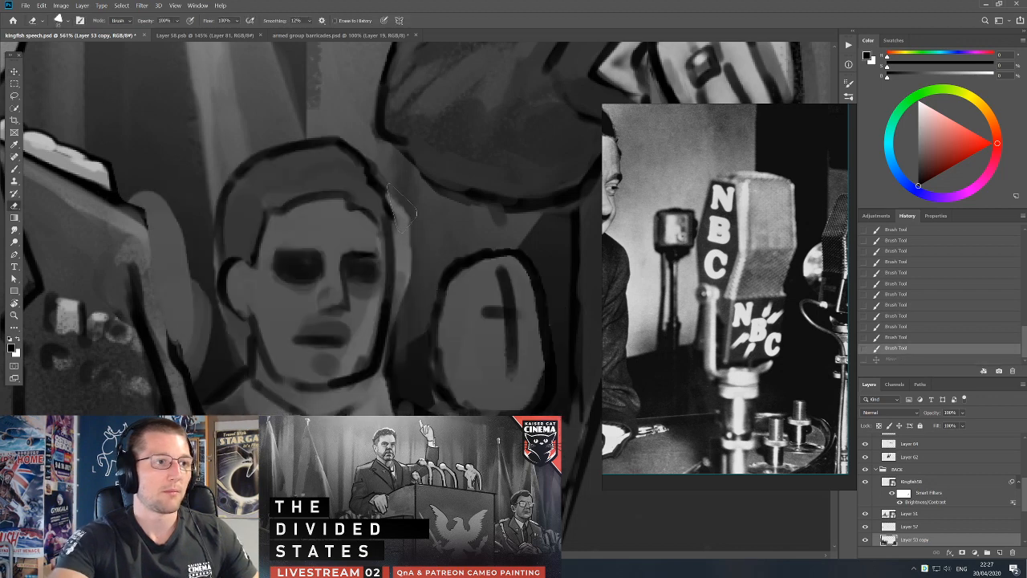
Select the light patch beside the background man's head and jaw, delete it, and clear the selection.
{"action": "key", "text": "e"}
{"action": "key", "text": "l"}
{"action": "left_click_drag", "start_coordinate": [391, 205], "coordinate": [397, 297]}
{"action": "mouse_move", "coordinate": [391, 340]}
{"action": "left_mouse_down"}
{"action": "mouse_move", "coordinate": [425, 273]}
{"action": "mouse_move", "coordinate": [417, 185]}
{"action": "left_mouse_up"}
{"action": "key", "text": "Delete"}
{"action": "left_click", "coordinate": [437, 300]}
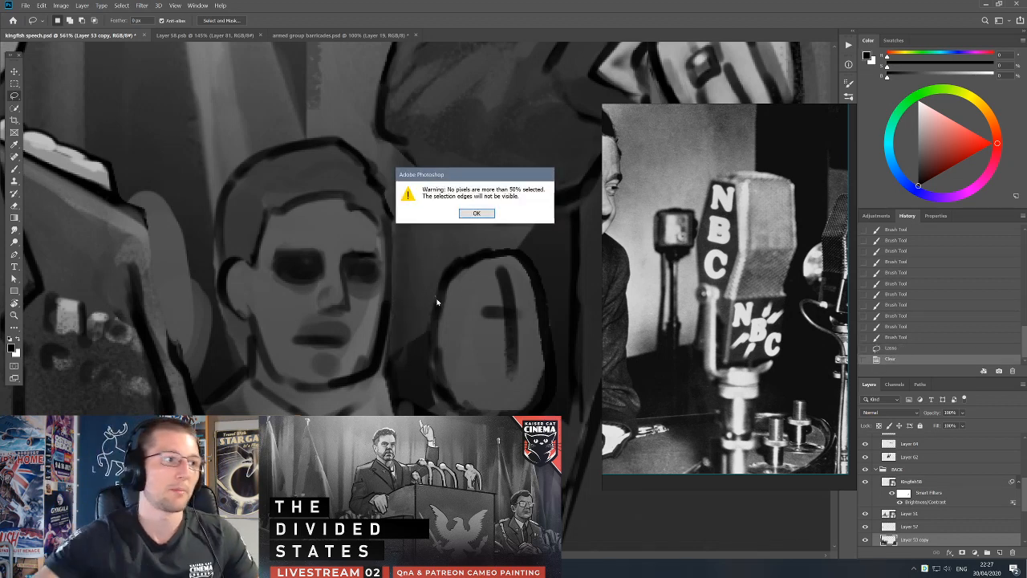
{"action": "left_click", "coordinate": [474, 214]}
{"action": "scroll", "coordinate": [442, 298], "scroll_direction": "down", "scroll_amount": 4}
{"action": "key", "text": "v"}
{"action": "left_click_drag", "start_coordinate": [353, 289], "coordinate": [350, 294]}
{"action": "key", "text": "ctrl+z"}
Paint mid-grey strokes over the blank shape behind the seated officer's shoulder and clear any selection.
{"action": "key", "text": "b"}
{"action": "left_click", "coordinate": [238, 244], "text": "alt"}
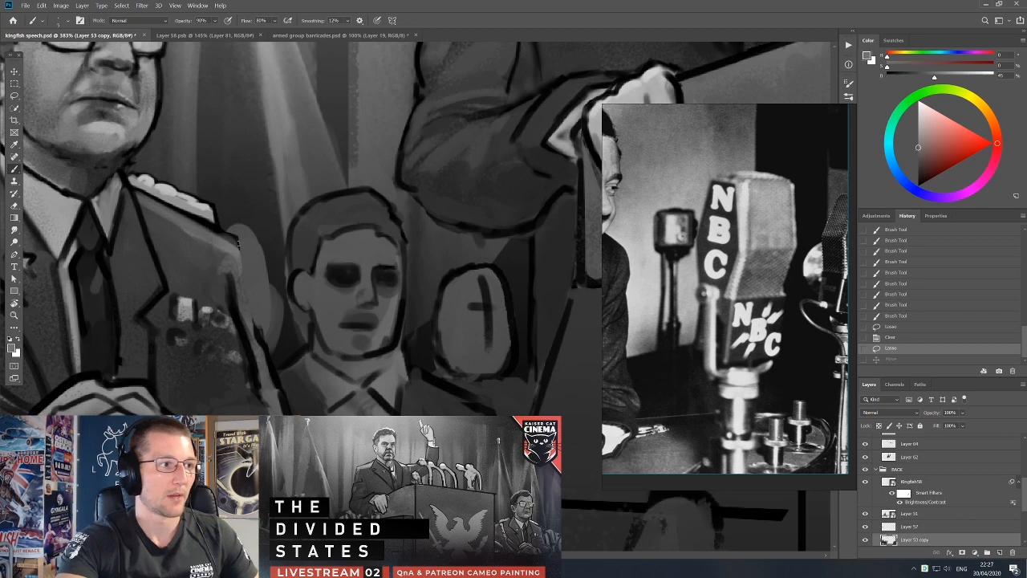
{"action": "left_click_drag", "start_coordinate": [249, 251], "coordinate": [259, 277]}
{"action": "left_click_drag", "start_coordinate": [247, 241], "coordinate": [263, 280]}
{"action": "key", "text": "v"}
{"action": "left_click_drag", "start_coordinate": [260, 281], "coordinate": [265, 284]}
{"action": "key", "text": "ctrl+z"}
{"action": "key", "text": "k"}
{"action": "key", "text": "l"}
{"action": "key", "text": "ctrl+d"}
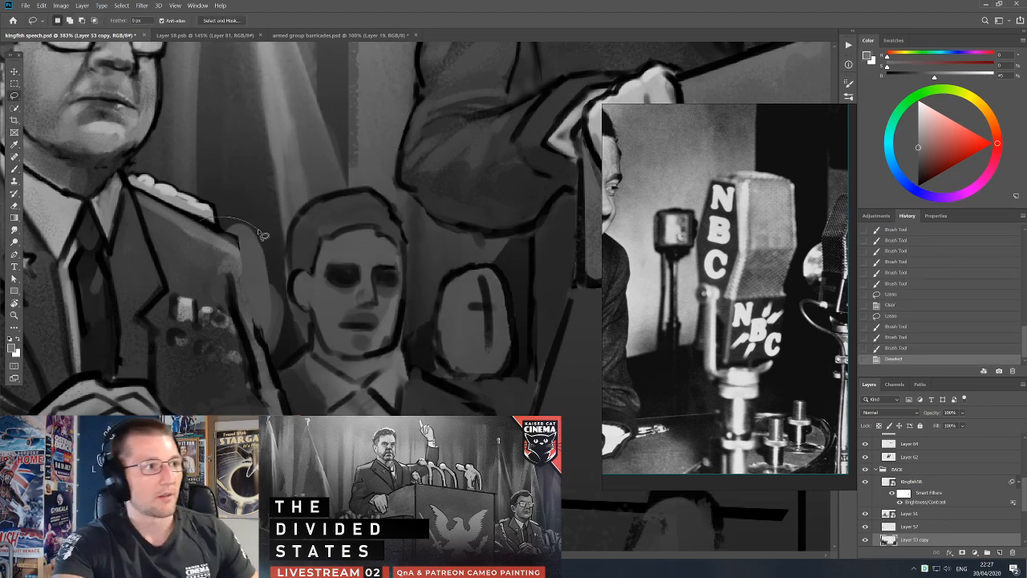
Lasso the blank shape behind the officer's shoulder, fill it with mid grey on a new layer, and deselect.
{"action": "left_click_drag", "start_coordinate": [174, 304], "coordinate": [177, 318]}
{"action": "key", "text": "b"}
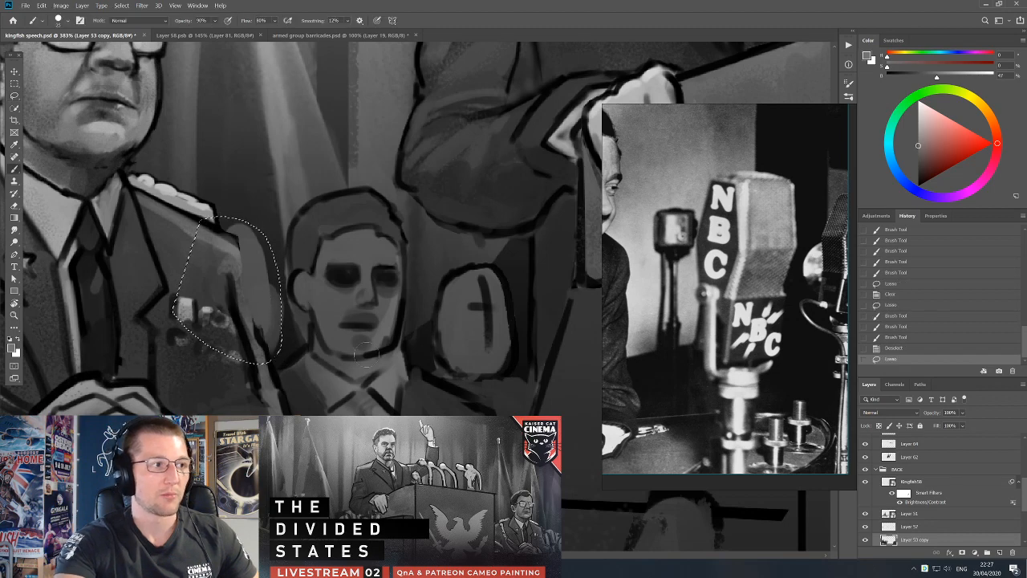
{"action": "left_click", "coordinate": [1000, 553]}
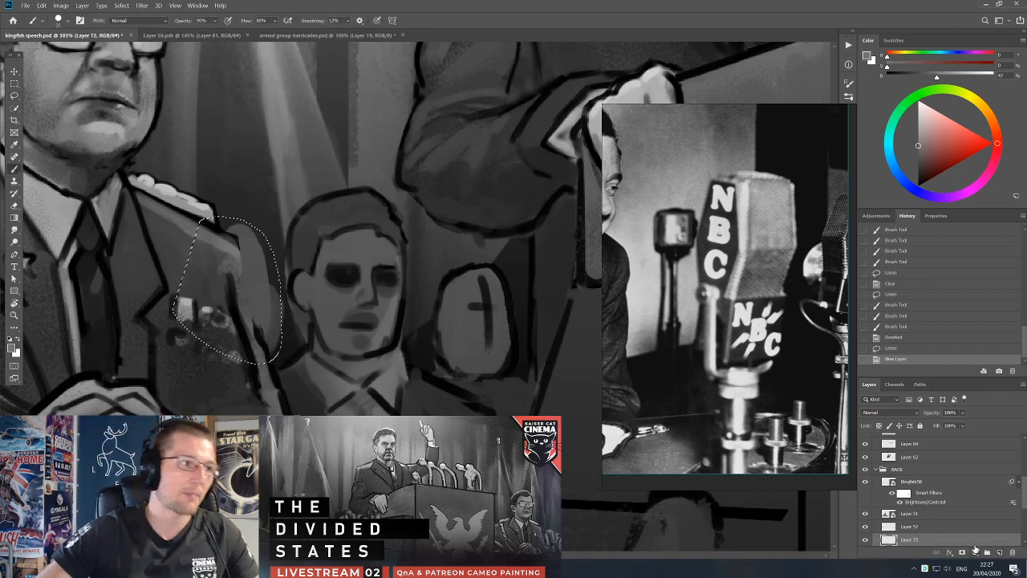
{"action": "key", "text": "alt+BackSpace"}
{"action": "key", "text": "l"}
{"action": "left_click", "coordinate": [393, 277]}
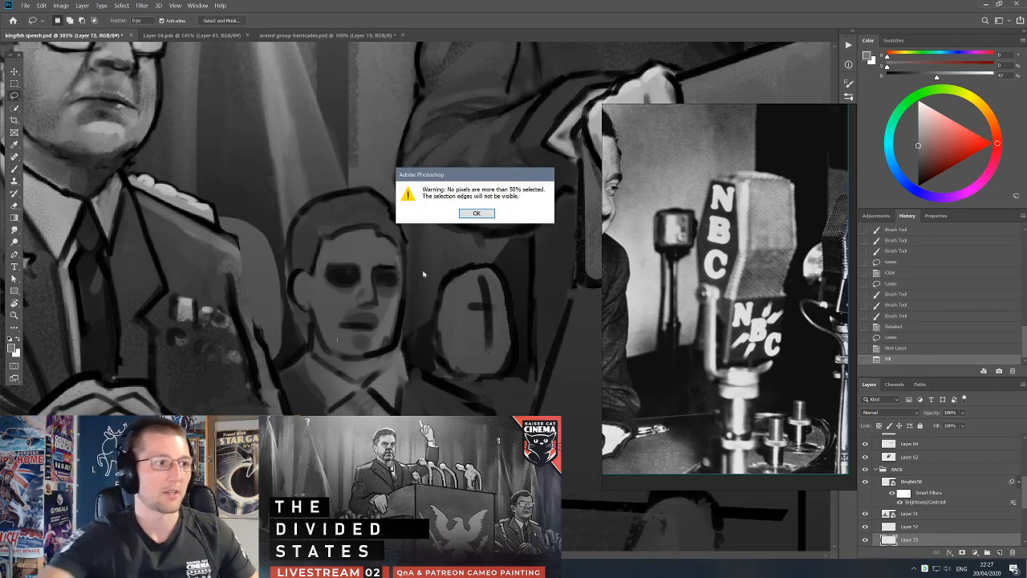
{"action": "left_click", "coordinate": [482, 215]}
Add short black strokes at the edge of the grey shape behind the officer and shift its layer slightly upward.
{"action": "key", "text": "b"}
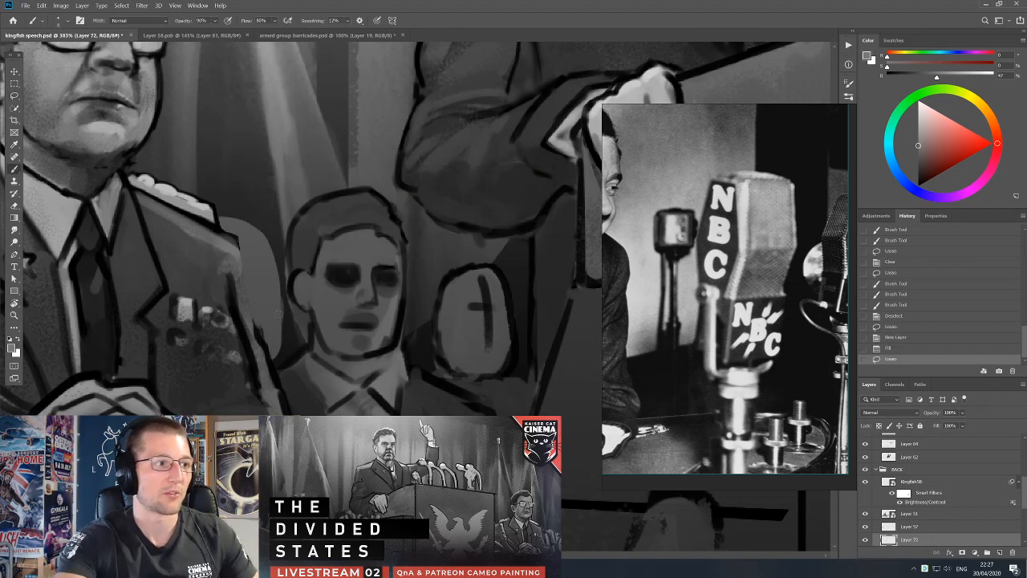
{"action": "key", "text": "d"}
{"action": "left_click_drag", "start_coordinate": [281, 312], "coordinate": [278, 324]}
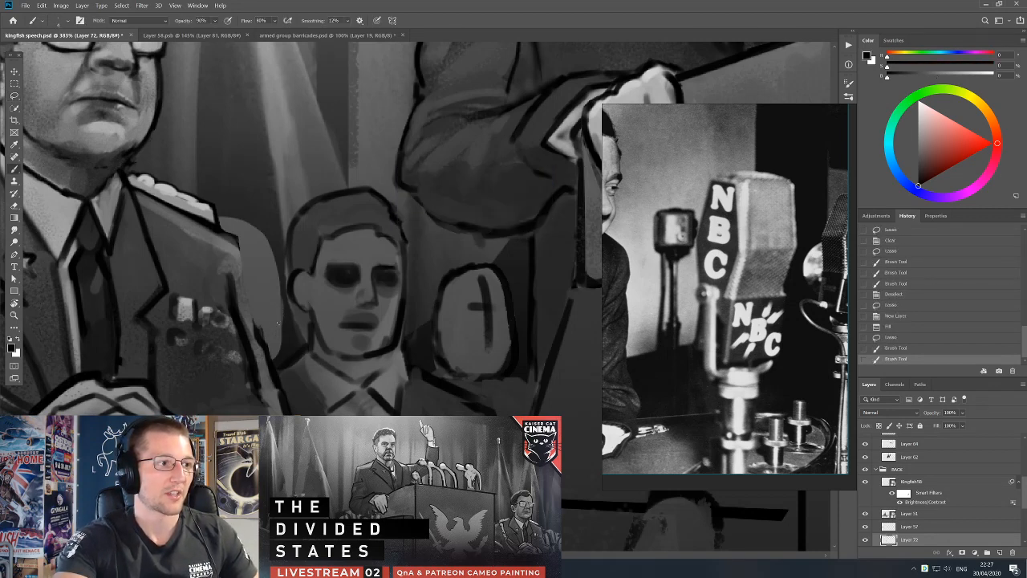
{"action": "key", "text": "l"}
{"action": "left_click", "coordinate": [277, 318]}
{"action": "left_click", "coordinate": [480, 215]}
{"action": "key", "text": "b"}
{"action": "left_click_drag", "start_coordinate": [278, 347], "coordinate": [280, 340]}
{"action": "mouse_move", "coordinate": [281, 335]}
{"action": "left_mouse_down"}
{"action": "mouse_move", "coordinate": [278, 369]}
{"action": "mouse_move", "coordinate": [265, 308]}
{"action": "left_mouse_up"}
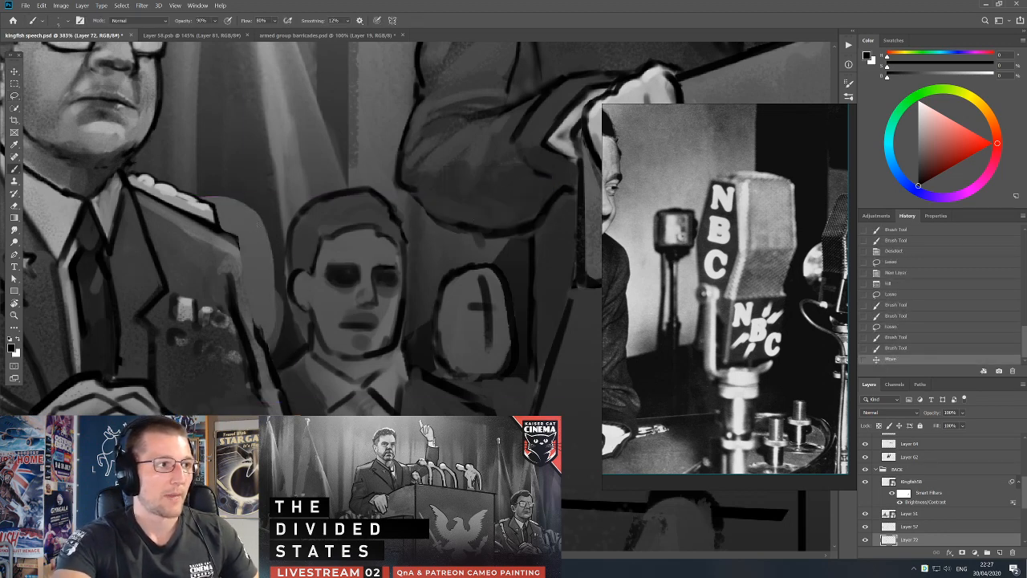
Draw a black outline around the top and outer side of the grey shape behind the officer's shoulder.
{"action": "left_click", "coordinate": [260, 229]}
{"action": "key", "text": "l"}
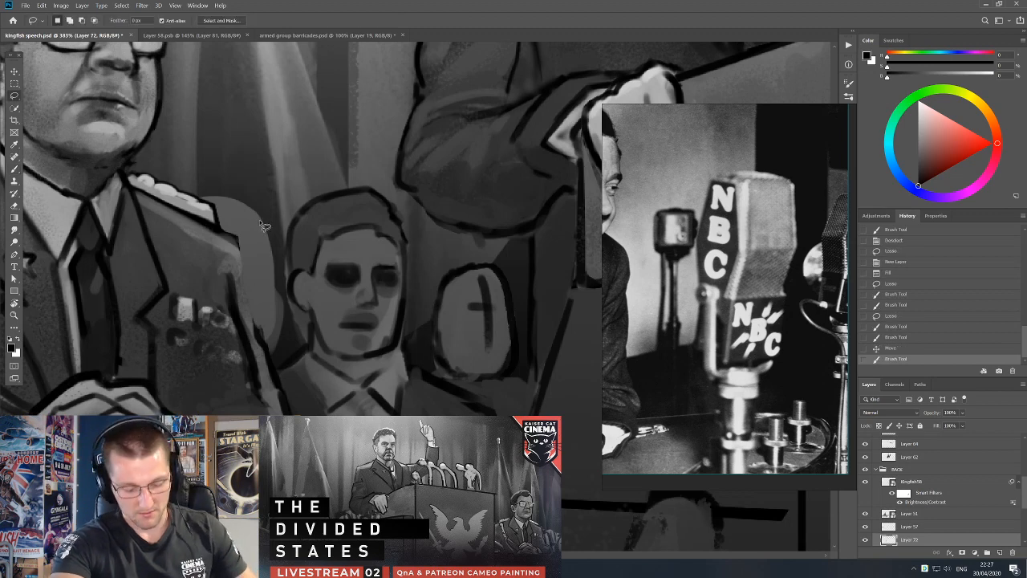
{"action": "left_click", "coordinate": [260, 225]}
{"action": "key", "text": "b"}
{"action": "mouse_move", "coordinate": [264, 226]}
{"action": "left_mouse_down"}
{"action": "mouse_move", "coordinate": [194, 203]}
{"action": "mouse_move", "coordinate": [247, 208]}
{"action": "left_mouse_up"}
{"action": "left_click_drag", "start_coordinate": [241, 206], "coordinate": [262, 225]}
{"action": "left_click_drag", "start_coordinate": [263, 225], "coordinate": [273, 261]}
{"action": "left_click_drag", "start_coordinate": [270, 250], "coordinate": [268, 341]}
Clean up the grey shape's outline with small grey and black touches, undoing the last black stroke.
{"action": "left_click", "coordinate": [266, 299], "text": "alt"}
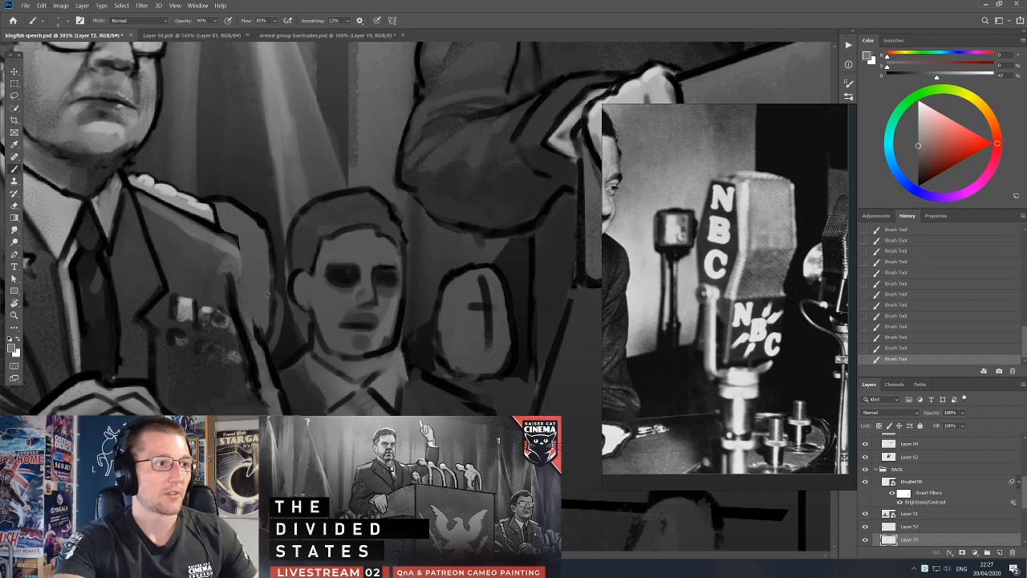
{"action": "left_click", "coordinate": [278, 309], "text": "alt"}
{"action": "left_click", "coordinate": [259, 221], "text": "alt"}
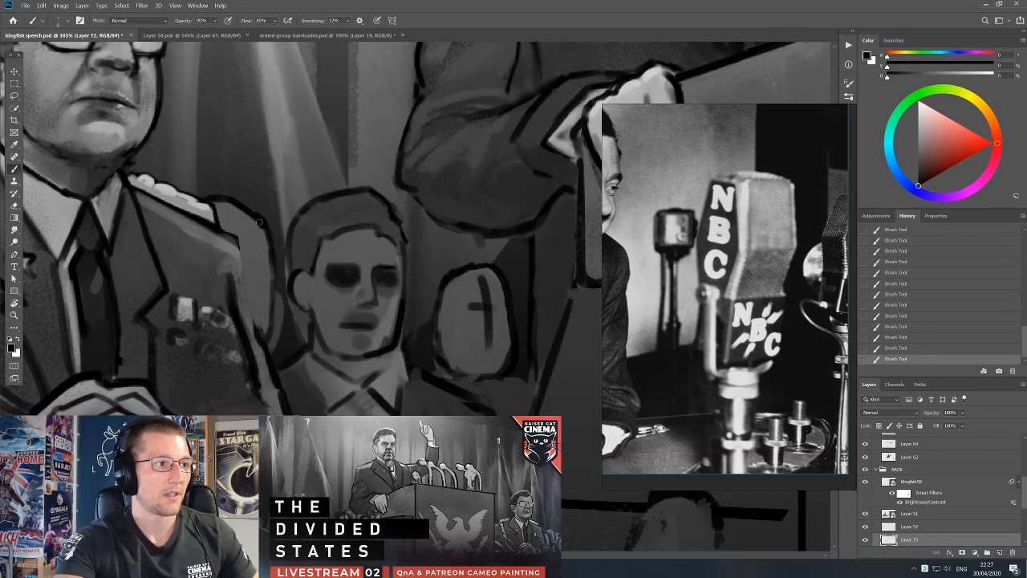
{"action": "mouse_move", "coordinate": [249, 288]}
{"action": "left_mouse_down", "text": "ctrl"}
{"action": "mouse_move", "coordinate": [240, 293]}
{"action": "mouse_move", "coordinate": [241, 281]}
{"action": "left_mouse_up", "text": "ctrl"}
{"action": "key", "text": "ctrl+z"}
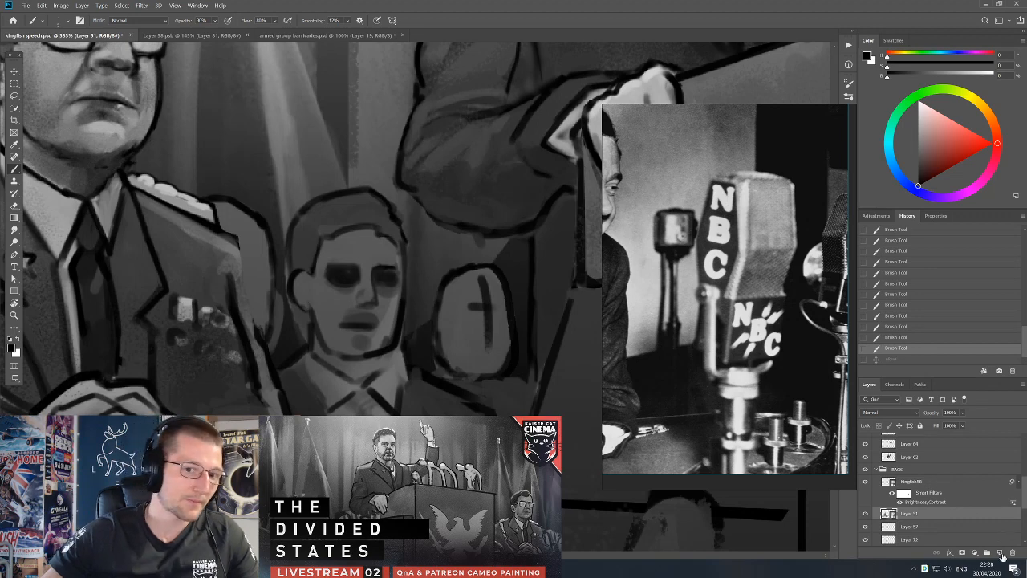
Add a new layer above Layer 56 and merge the two layers.
{"action": "left_click", "coordinate": [1000, 553]}
{"action": "left_click", "coordinate": [931, 526], "text": "shift"}
{"action": "key", "text": "ctrl+e"}
Paint over the seated officer's mouth, cheek and chin, and erase the excess beside his jaw and shoulder.
{"action": "left_click_drag", "start_coordinate": [398, 331], "coordinate": [481, 378]}
{"action": "mouse_move", "coordinate": [303, 272]}
{"action": "left_mouse_down"}
{"action": "mouse_move", "coordinate": [326, 290]}
{"action": "mouse_move", "coordinate": [330, 360]}
{"action": "left_mouse_up"}
{"action": "left_click_drag", "start_coordinate": [325, 300], "coordinate": [334, 365]}
{"action": "left_click", "coordinate": [327, 364], "text": "alt"}
{"action": "left_click", "coordinate": [302, 337], "text": "alt"}
{"action": "mouse_move", "coordinate": [302, 318]}
{"action": "left_mouse_down"}
{"action": "mouse_move", "coordinate": [309, 306]}
{"action": "mouse_move", "coordinate": [309, 325]}
{"action": "mouse_move", "coordinate": [315, 305]}
{"action": "mouse_move", "coordinate": [346, 312]}
{"action": "left_mouse_up"}
{"action": "left_click", "coordinate": [309, 295], "text": "alt"}
{"action": "key", "text": "e"}
{"action": "left_click_drag", "start_coordinate": [356, 304], "coordinate": [442, 398]}
{"action": "left_click_drag", "start_coordinate": [401, 349], "coordinate": [430, 404]}
Add a new layer and paint black detail along the underside of the officer's nose.
{"action": "key", "text": "v"}
{"action": "left_click", "coordinate": [999, 552]}
{"action": "key", "text": "b"}
{"action": "key", "text": "d"}
{"action": "left_click_drag", "start_coordinate": [294, 258], "coordinate": [298, 255]}
{"action": "left_click_drag", "start_coordinate": [298, 256], "coordinate": [307, 260]}
{"action": "left_click_drag", "start_coordinate": [303, 258], "coordinate": [307, 259]}
{"action": "left_click_drag", "start_coordinate": [302, 258], "coordinate": [322, 262]}
{"action": "left_click", "coordinate": [320, 267], "text": "alt"}
Deepen the shadow under the officer's nose tip with a larger brush and touch it up with sampled grey.
{"action": "key", "text": "bracketright"}
{"action": "left_click", "coordinate": [320, 260], "text": "alt"}
{"action": "left_click_drag", "start_coordinate": [318, 263], "coordinate": [321, 263]}
{"action": "left_click_drag", "start_coordinate": [320, 261], "coordinate": [322, 263]}
{"action": "key", "text": "bracketleft"}
{"action": "key", "text": "d"}
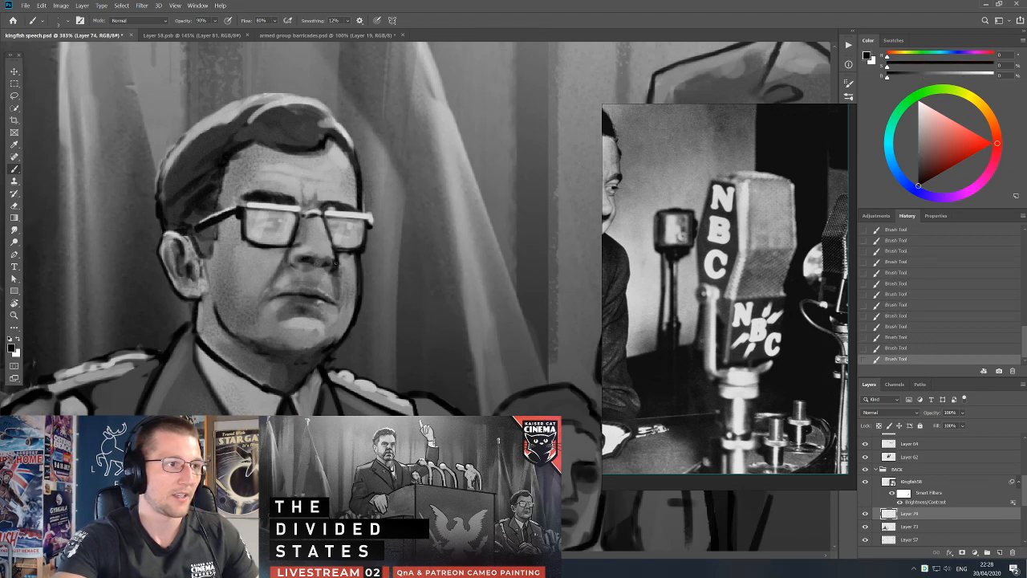
{"action": "left_click", "coordinate": [317, 257], "text": "alt"}
{"action": "left_click", "coordinate": [302, 248], "text": "alt"}
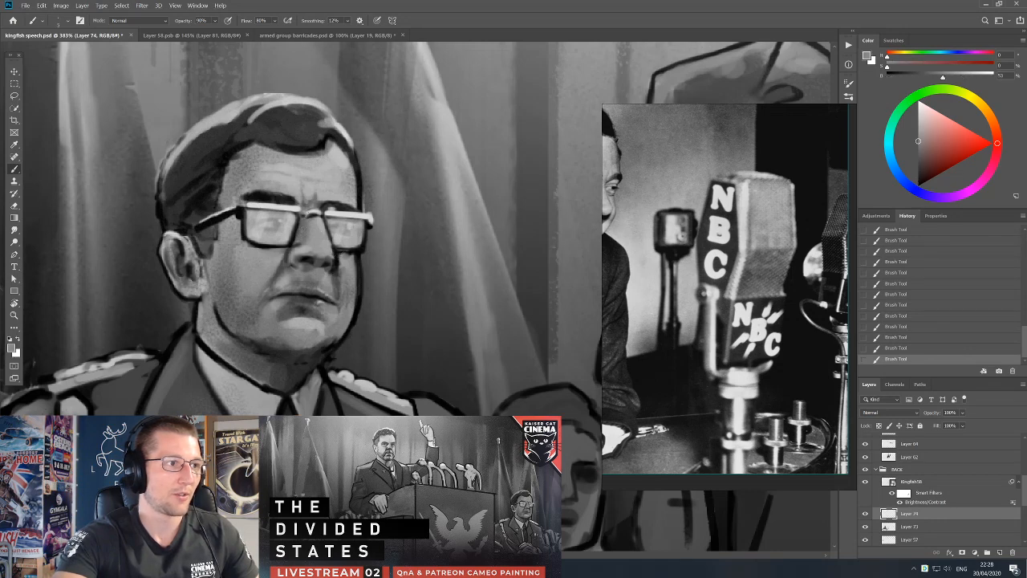
Add another layer and paint a black stroke down the side of the officer's nose with a larger brush.
{"action": "left_click", "coordinate": [1000, 552]}
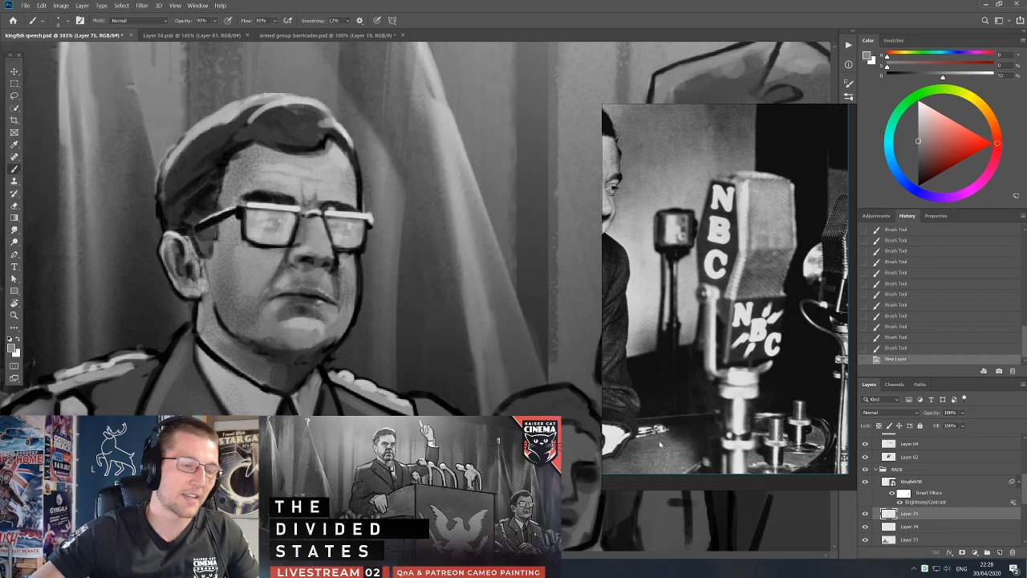
{"action": "key", "text": "bracketright"}
{"action": "key", "text": "bracketright"}
{"action": "key", "text": "bracketright"}
{"action": "key", "text": "bracketright"}
{"action": "key", "text": "bracketright"}
{"action": "key", "text": "d"}
{"action": "left_click_drag", "start_coordinate": [307, 221], "coordinate": [302, 242]}
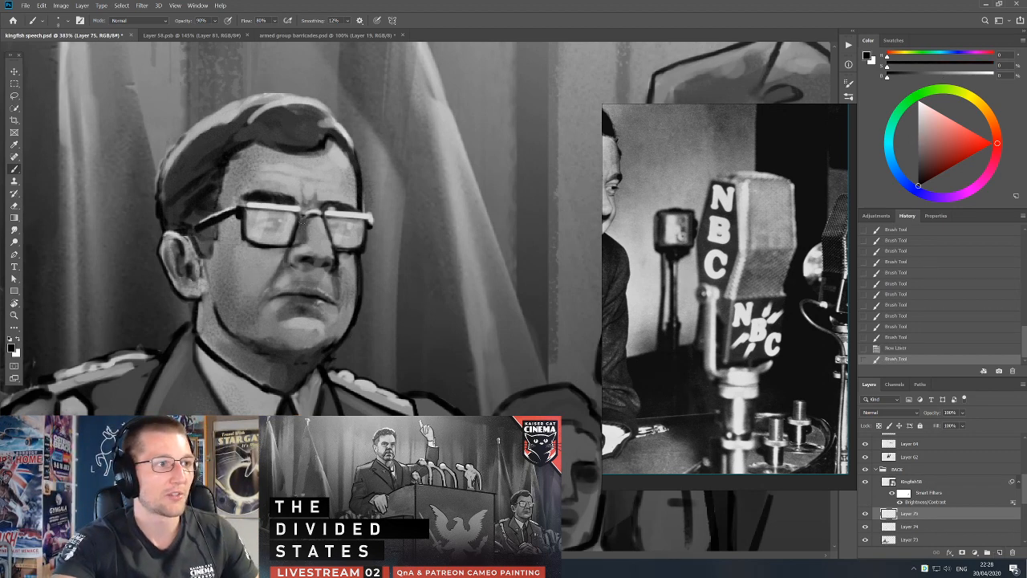
Paint the crease and shading around the corner of the officer's mouth with short strokes.
{"action": "left_click", "coordinate": [262, 294], "text": "alt"}
{"action": "left_click", "coordinate": [276, 306], "text": "alt"}
{"action": "left_click_drag", "start_coordinate": [276, 299], "coordinate": [282, 308]}
{"action": "left_click_drag", "start_coordinate": [275, 303], "coordinate": [281, 310]}
{"action": "left_click_drag", "start_coordinate": [276, 305], "coordinate": [282, 313]}
{"action": "left_click", "coordinate": [294, 327], "text": "alt"}
{"action": "left_click", "coordinate": [273, 315], "text": "alt"}
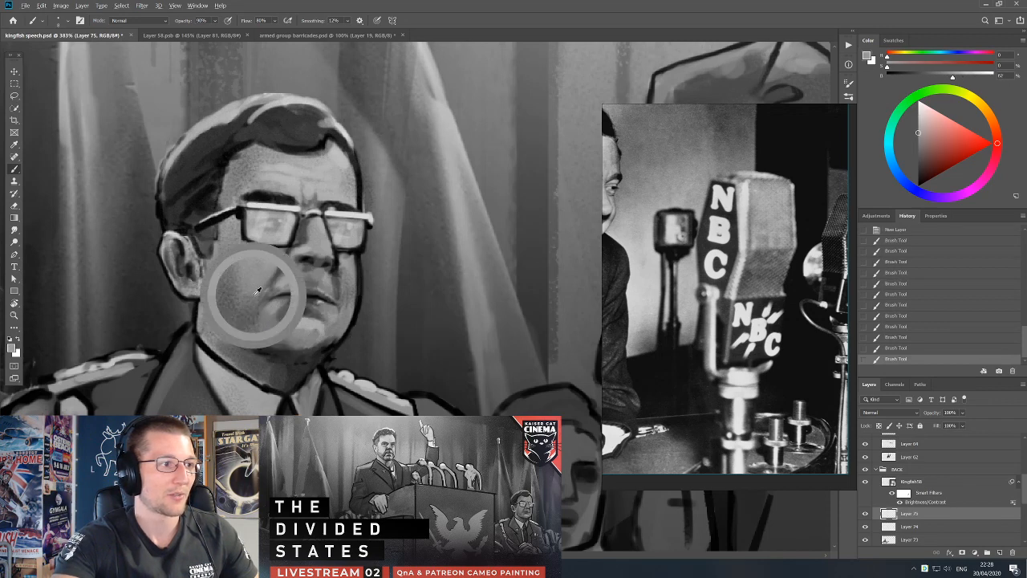
Touch up the officer's nose and the area beneath it with sampled dark and light greys.
{"action": "left_click", "coordinate": [310, 262], "text": "alt"}
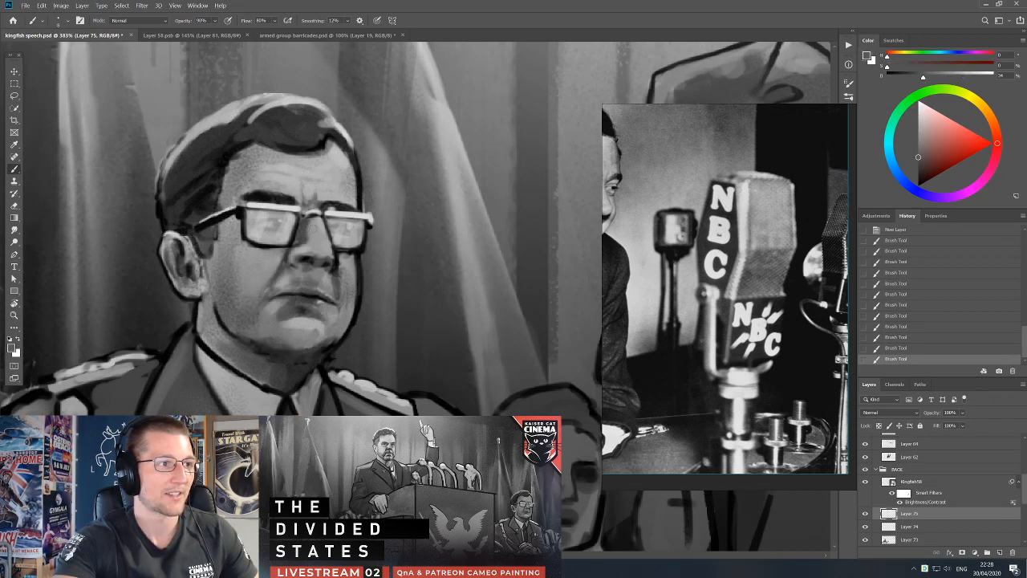
{"action": "left_click", "coordinate": [309, 219], "text": "alt"}
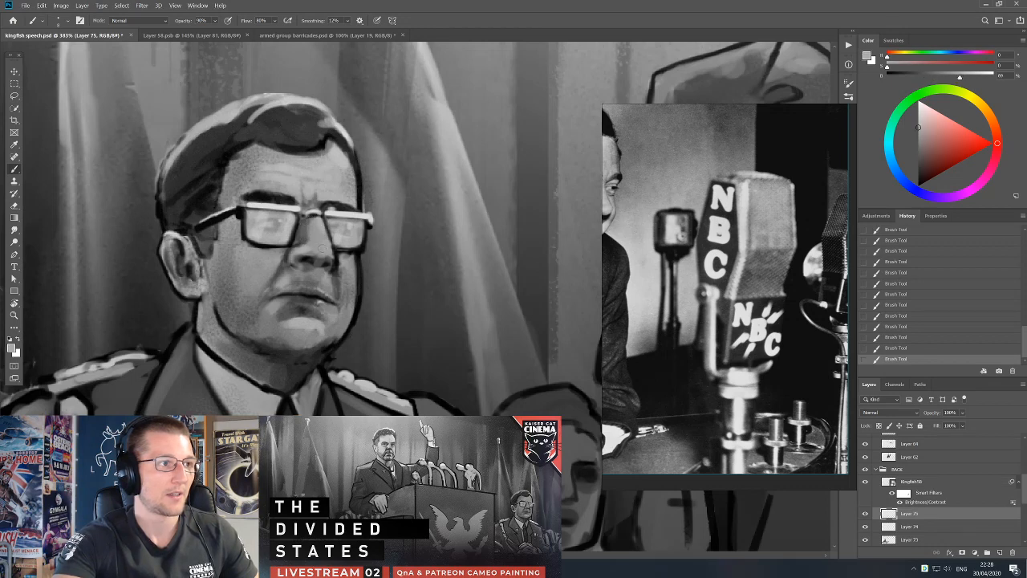
{"action": "scroll", "coordinate": [401, 273], "scroll_direction": "down", "scroll_amount": 5}
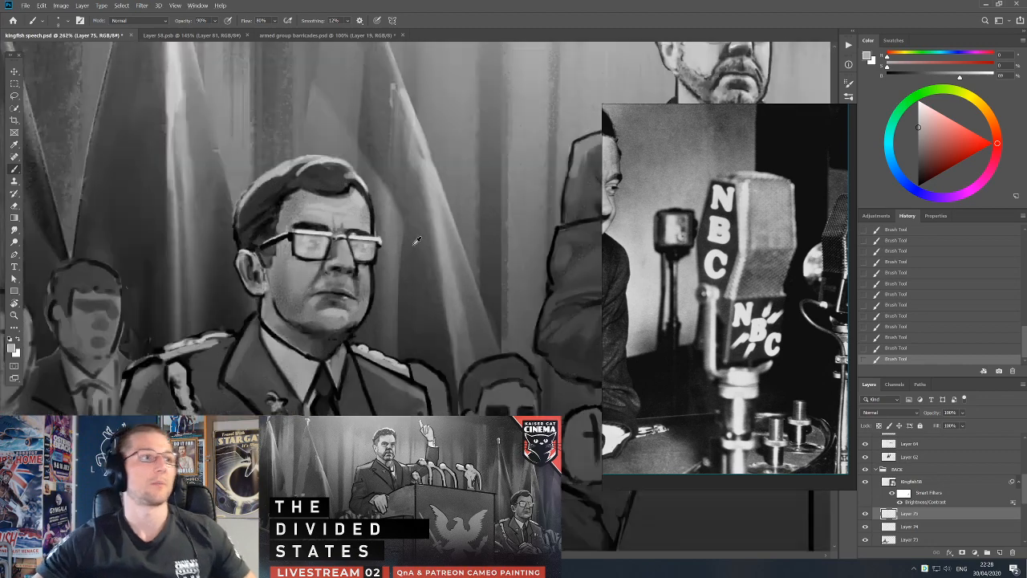
{"action": "scroll", "coordinate": [410, 247], "scroll_direction": "down", "scroll_amount": 3}
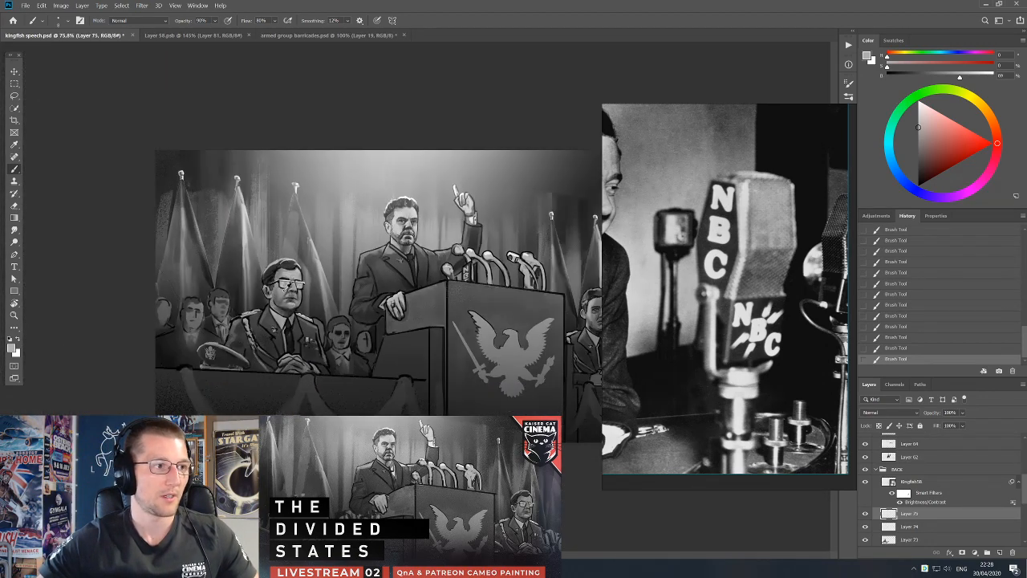
{"action": "scroll", "coordinate": [329, 283], "scroll_direction": "up", "scroll_amount": 5}
{"action": "left_click", "coordinate": [141, 265], "text": "alt"}
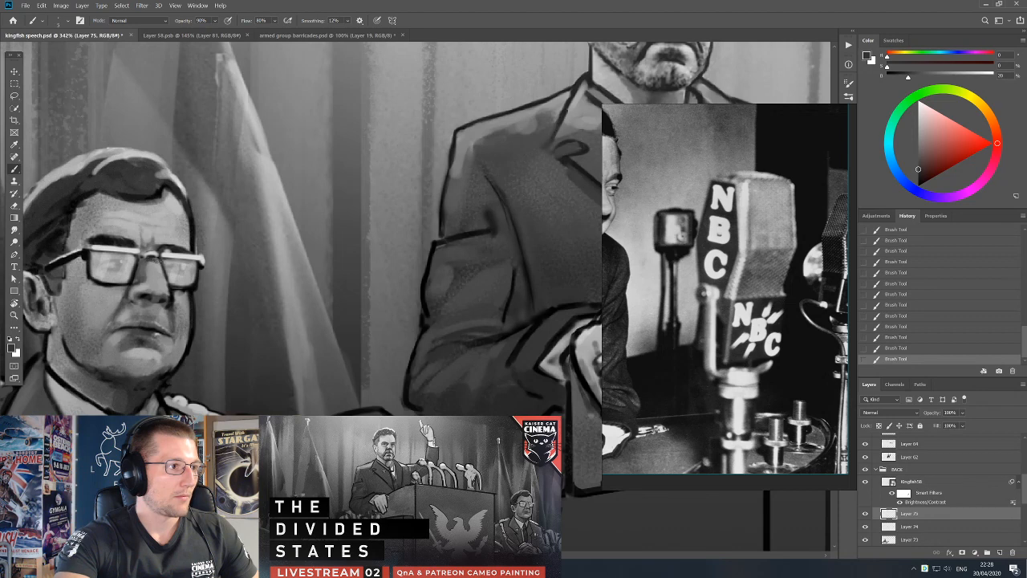
{"action": "left_click", "coordinate": [152, 271], "text": "alt"}
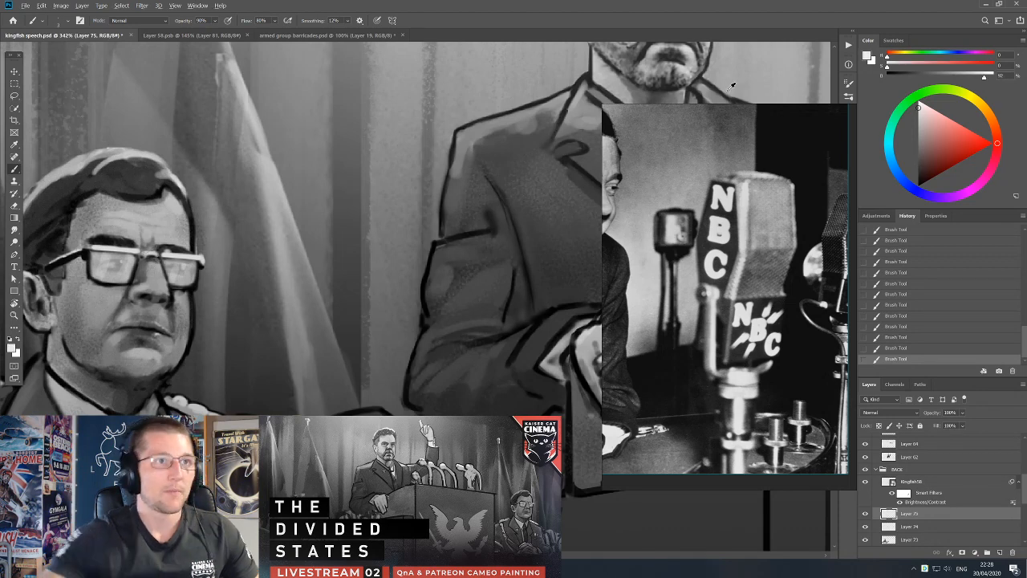
Darken the officer's eyebrow above the outer lens of his glasses.
{"action": "scroll", "coordinate": [317, 213], "scroll_direction": "down", "scroll_amount": 1}
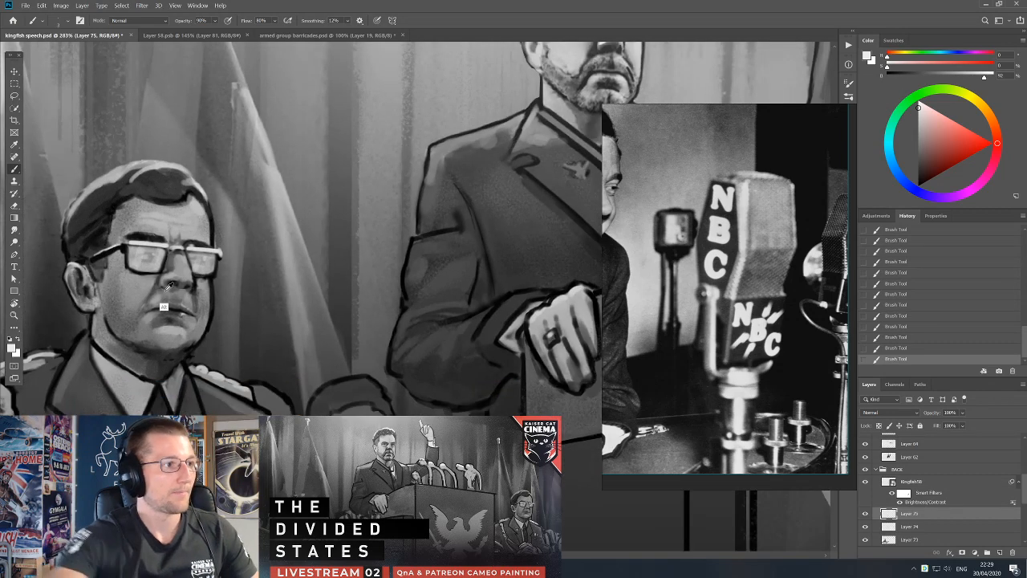
{"action": "left_click", "coordinate": [194, 246], "text": "alt"}
{"action": "left_click", "coordinate": [198, 243], "text": "alt"}
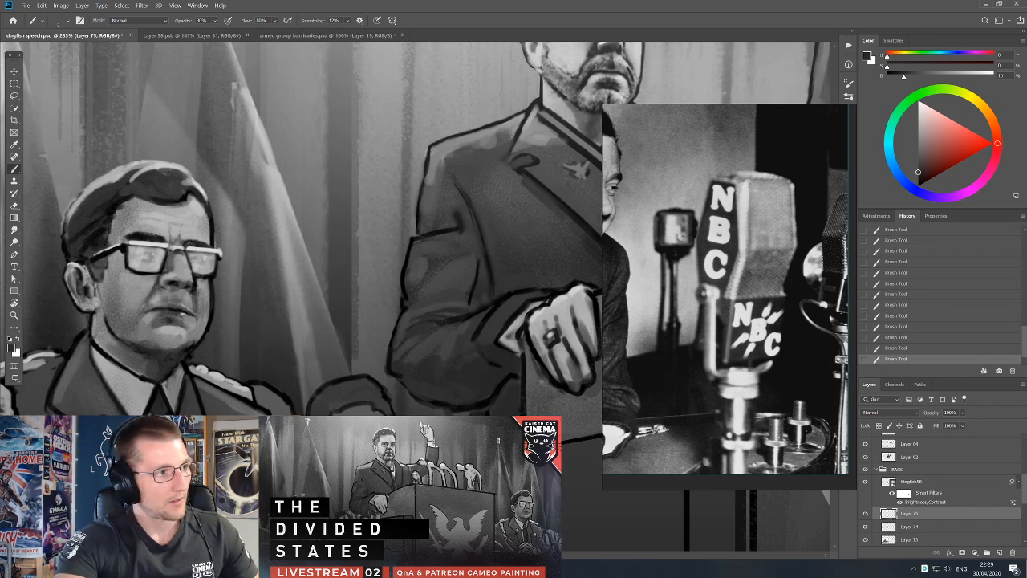
Undo the accidental layer move and merge the face touch-up layers, Layer 75 and Layer 74, into Layer 73.
{"action": "key", "text": "v"}
{"action": "left_click_drag", "start_coordinate": [201, 239], "coordinate": [204, 247]}
{"action": "key", "text": "ctrl+z"}
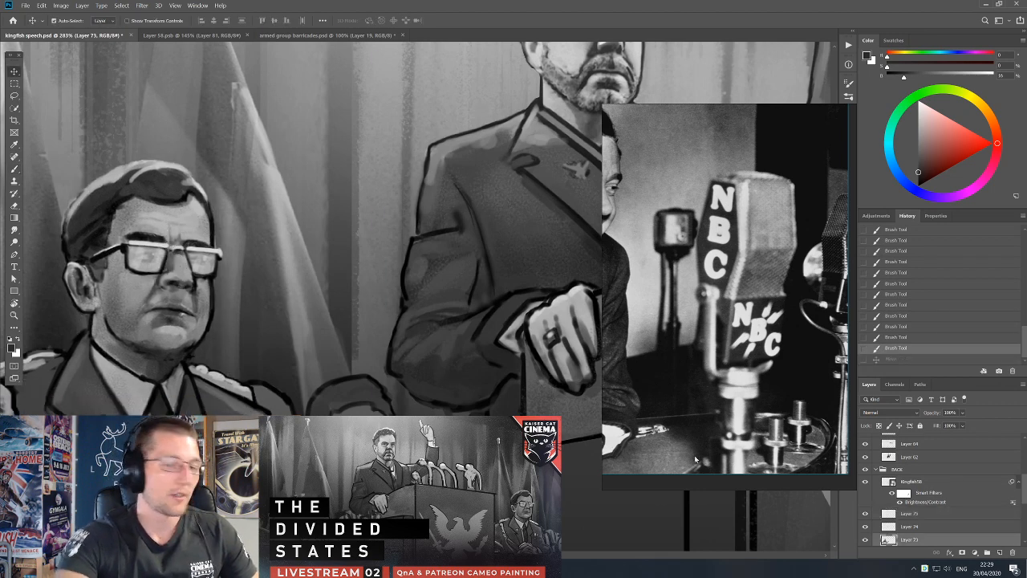
{"action": "left_click", "coordinate": [926, 516], "text": "shift"}
{"action": "key", "text": "ctrl+e"}
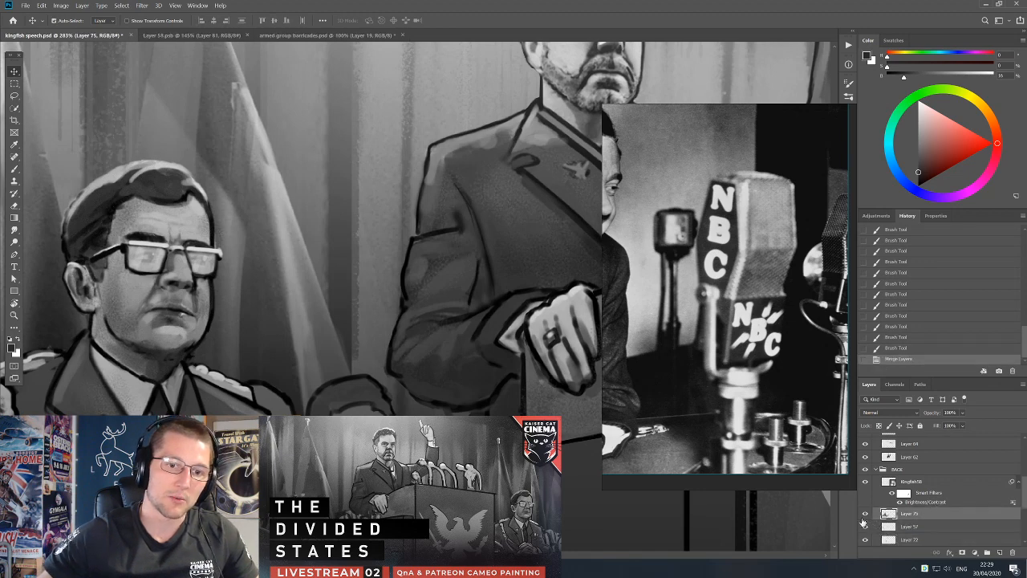
Toggle Layer 75 to check it, then lasso and clear stray paint in the background beside the seated officer's face and jaw.
{"action": "left_click", "coordinate": [865, 515]}
{"action": "left_click", "coordinate": [865, 516]}
{"action": "key", "text": "l"}
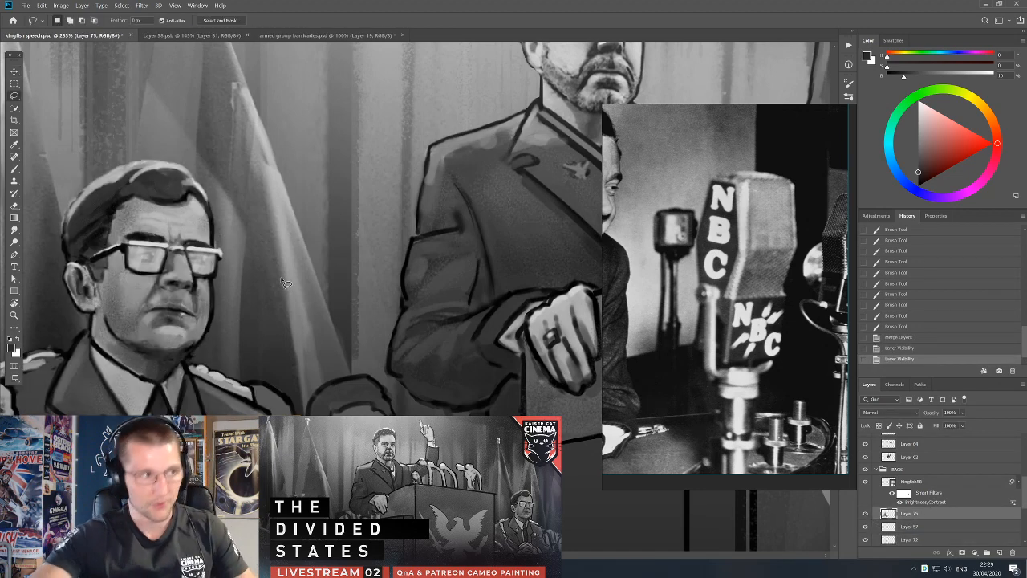
{"action": "mouse_move", "coordinate": [219, 218]}
{"action": "left_mouse_down"}
{"action": "mouse_move", "coordinate": [215, 247]}
{"action": "mouse_move", "coordinate": [229, 260]}
{"action": "mouse_move", "coordinate": [261, 229]}
{"action": "left_mouse_up"}
{"action": "key", "text": "Delete"}
{"action": "key", "text": "ctrl+d"}
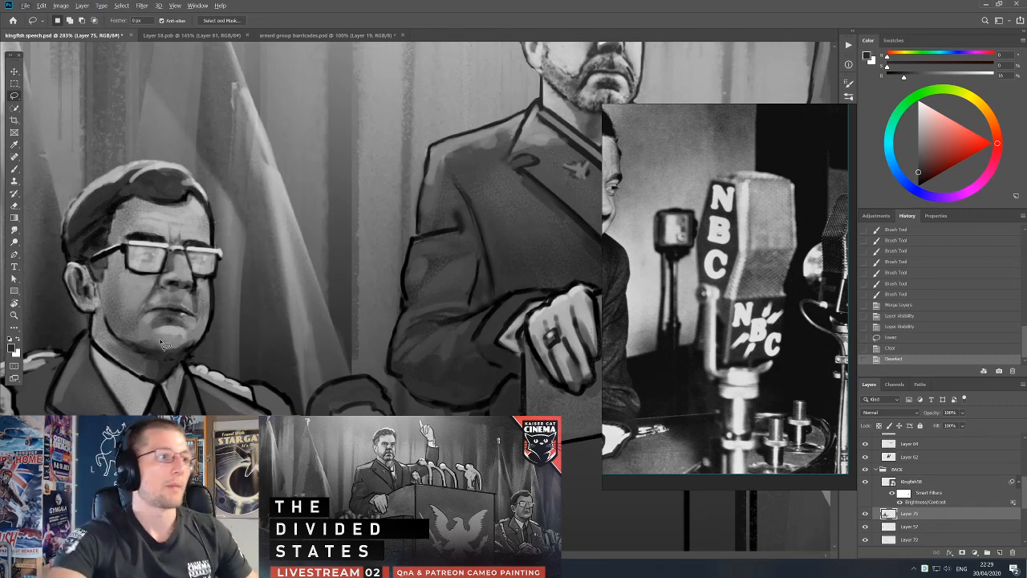
{"action": "mouse_move", "coordinate": [213, 353]}
{"action": "left_mouse_down"}
{"action": "mouse_move", "coordinate": [188, 362]}
{"action": "mouse_move", "coordinate": [230, 315]}
{"action": "mouse_move", "coordinate": [260, 327]}
{"action": "left_mouse_up"}
{"action": "key", "text": "Delete"}
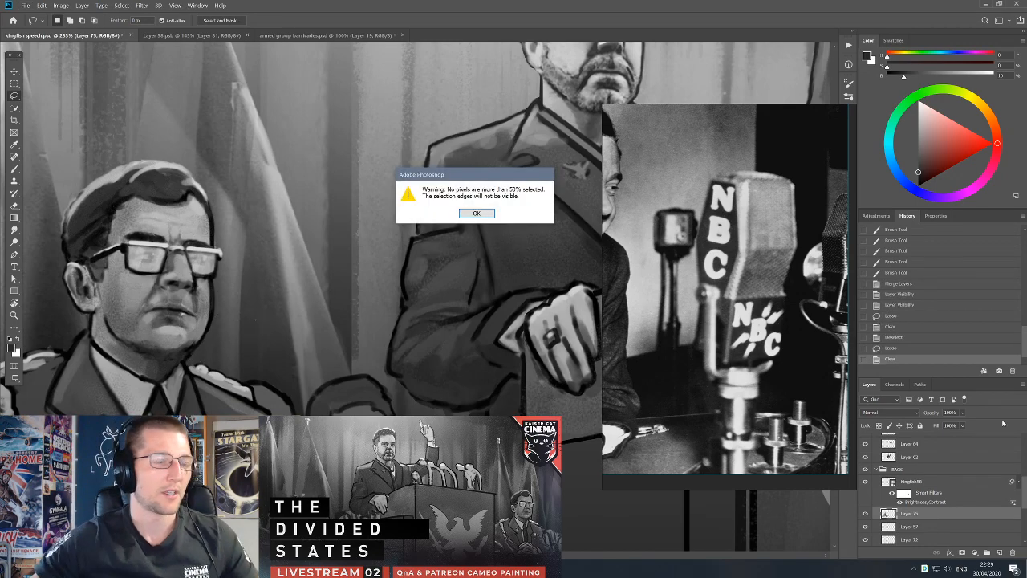
{"action": "left_click", "coordinate": [476, 213]}
{"action": "key", "text": "ctrl+d"}
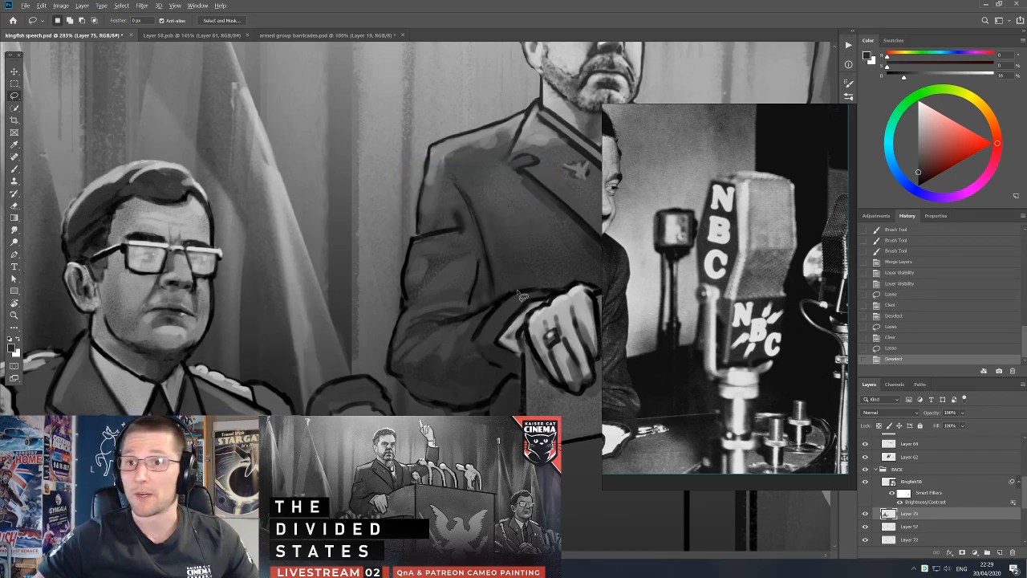
Select the microphones' layer, Layer 64, and lower its Levels white output to 197.
{"action": "scroll", "coordinate": [509, 293], "scroll_direction": "down", "scroll_amount": 3}
{"action": "mouse_move", "coordinate": [542, 311]}
{"action": "left_mouse_down"}
{"action": "mouse_move", "coordinate": [460, 329]}
{"action": "mouse_move", "coordinate": [453, 314]}
{"action": "mouse_move", "coordinate": [187, 311]}
{"action": "left_mouse_up"}
{"action": "scroll", "coordinate": [461, 329], "scroll_direction": "down", "scroll_amount": 2}
{"action": "key", "text": "v"}
{"action": "left_click_drag", "start_coordinate": [351, 230], "coordinate": [357, 234]}
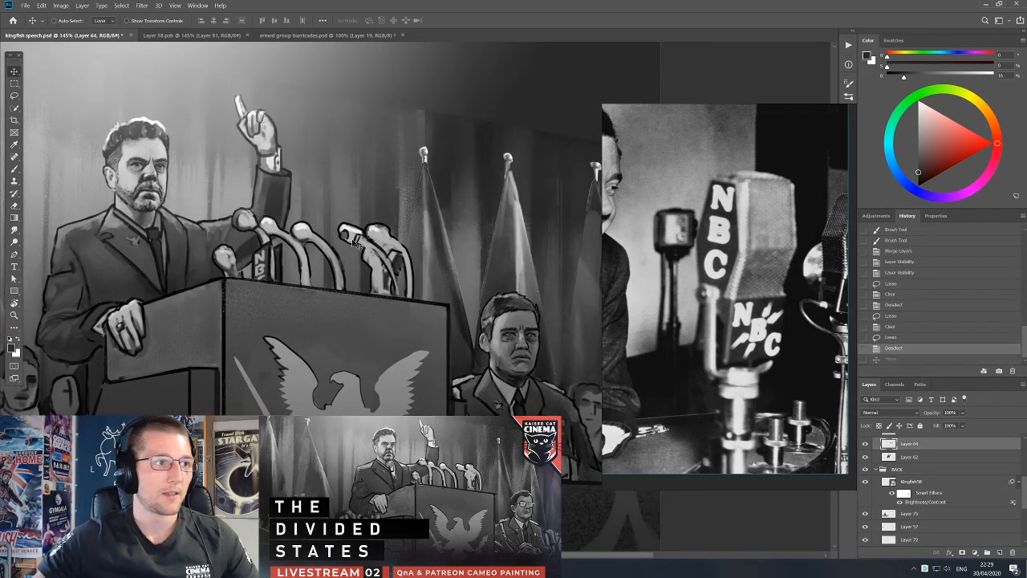
{"action": "key", "text": "ctrl+z"}
{"action": "key", "text": "b"}
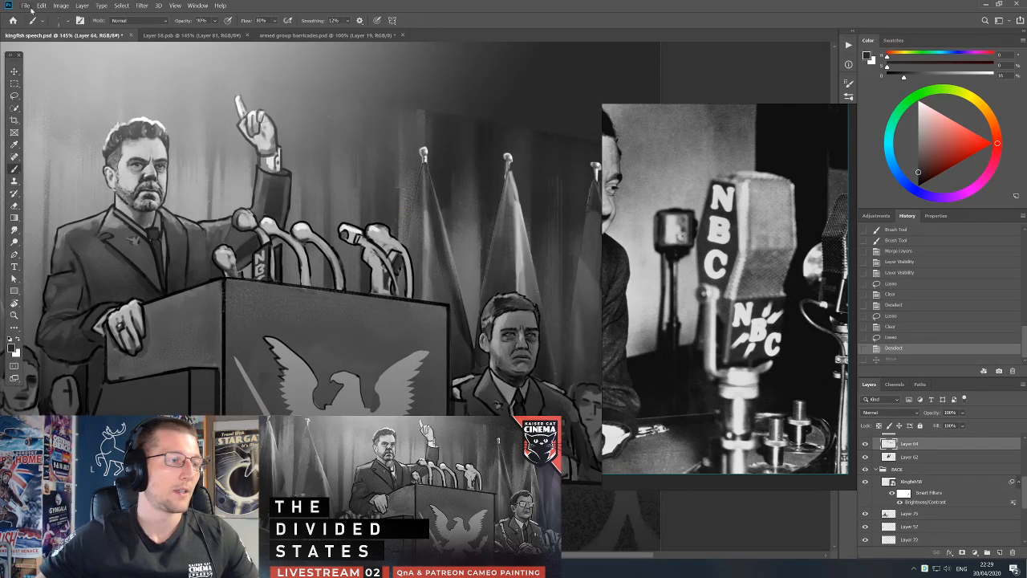
{"action": "left_click", "coordinate": [60, 5]}
{"action": "mouse_move", "coordinate": [67, 24]}
{"action": "left_click", "coordinate": [172, 36]}
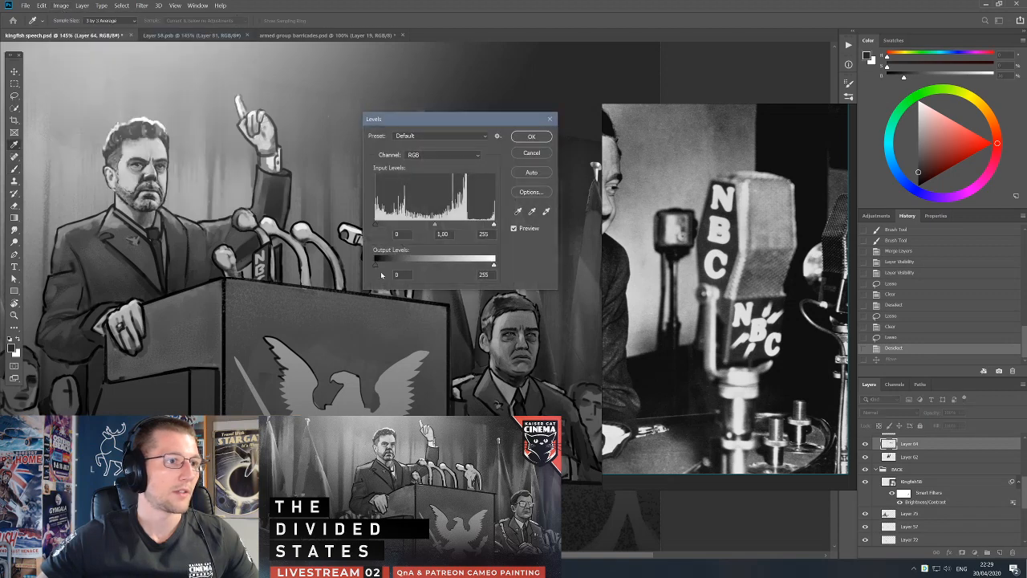
{"action": "left_click_drag", "start_coordinate": [494, 265], "coordinate": [469, 268]}
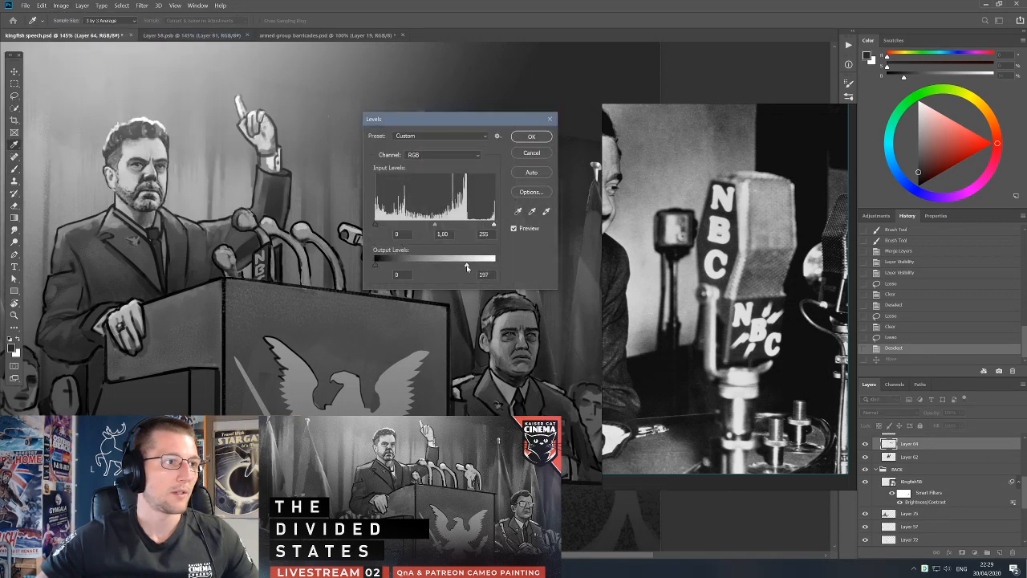
{"action": "left_click", "coordinate": [532, 136]}
{"action": "key", "text": "b"}
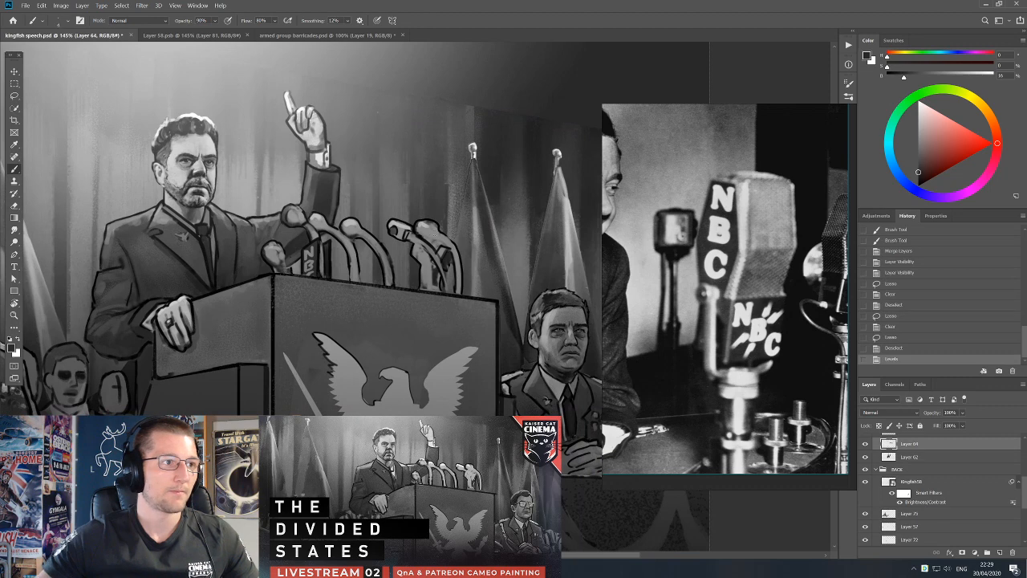
Paint small white highlights on the tops of the middle and far microphone heads and tidy them with the eraser.
{"action": "key", "text": "d"}
{"action": "key", "text": "x"}
{"action": "left_click_drag", "start_coordinate": [346, 221], "coordinate": [354, 221]}
{"action": "left_click_drag", "start_coordinate": [349, 220], "coordinate": [354, 223]}
{"action": "left_click_drag", "start_coordinate": [349, 222], "coordinate": [353, 222]}
{"action": "left_click_drag", "start_coordinate": [420, 224], "coordinate": [428, 223]}
{"action": "left_click_drag", "start_coordinate": [421, 224], "coordinate": [431, 225]}
{"action": "left_click_drag", "start_coordinate": [422, 222], "coordinate": [437, 223]}
{"action": "key", "text": "e"}
{"action": "key", "text": "b"}
{"action": "key", "text": "x"}
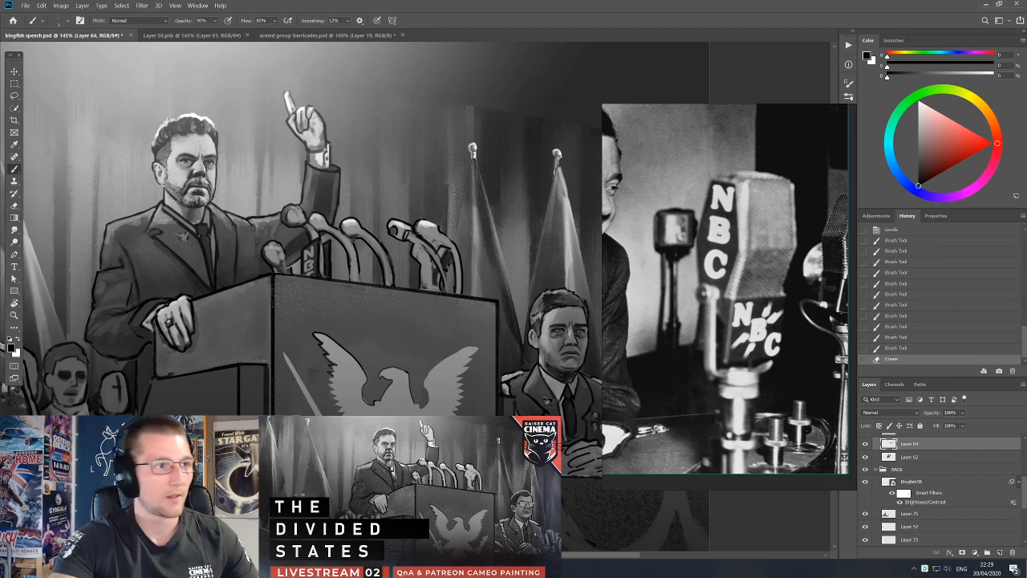
Redraw the dark outlines and shadows on the heads of the far pair of microphones with short black strokes.
{"action": "left_click_drag", "start_coordinate": [392, 234], "coordinate": [403, 239]}
{"action": "left_click_drag", "start_coordinate": [393, 233], "coordinate": [428, 236]}
{"action": "left_click", "coordinate": [395, 248], "text": "alt"}
{"action": "key", "text": "d"}
{"action": "left_click", "coordinate": [419, 233], "text": "alt"}
{"action": "mouse_move", "coordinate": [417, 246]}
{"action": "left_mouse_down"}
{"action": "mouse_move", "coordinate": [430, 252]}
{"action": "mouse_move", "coordinate": [436, 238]}
{"action": "left_mouse_up"}
{"action": "key", "text": "d"}
{"action": "left_click", "coordinate": [420, 230], "text": "alt"}
{"action": "key", "text": "d"}
{"action": "left_click_drag", "start_coordinate": [433, 231], "coordinate": [443, 240]}
{"action": "left_click_drag", "start_coordinate": [440, 232], "coordinate": [449, 240]}
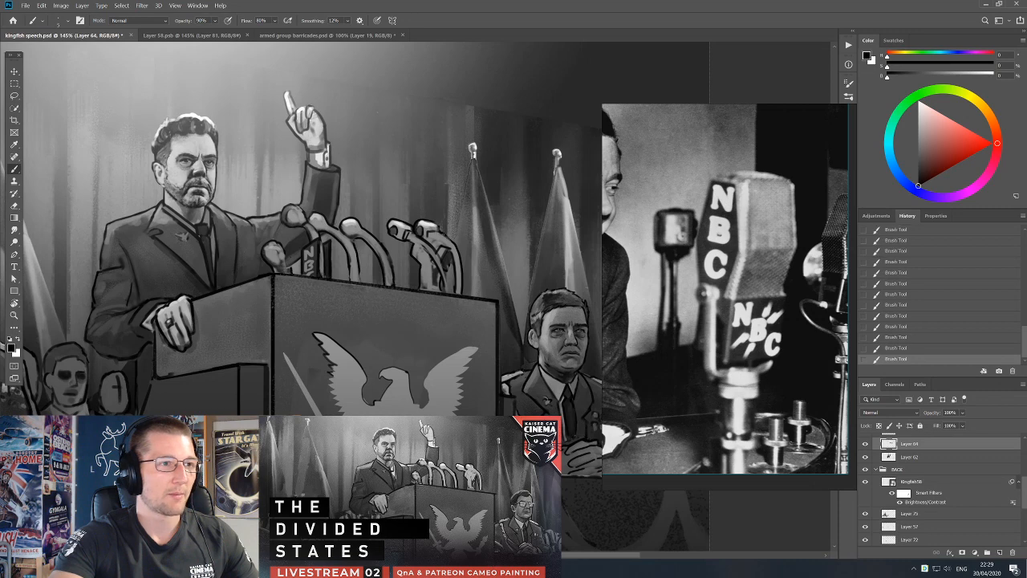
Touch up the curved stands of the far pair of microphones with sampled greys and black.
{"action": "left_click", "coordinate": [442, 256], "text": "alt"}
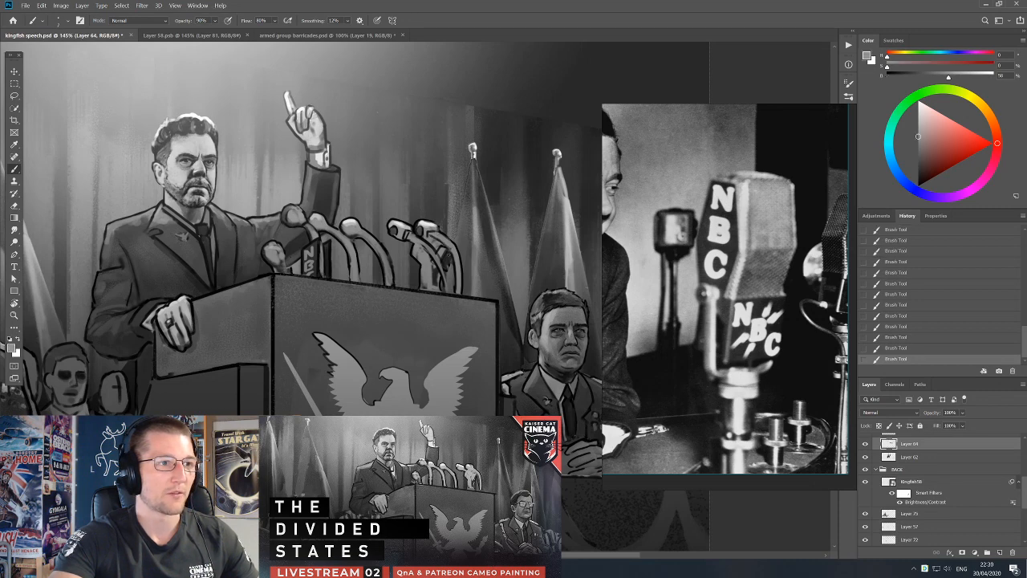
{"action": "key", "text": "d"}
{"action": "left_click", "coordinate": [444, 254], "text": "alt"}
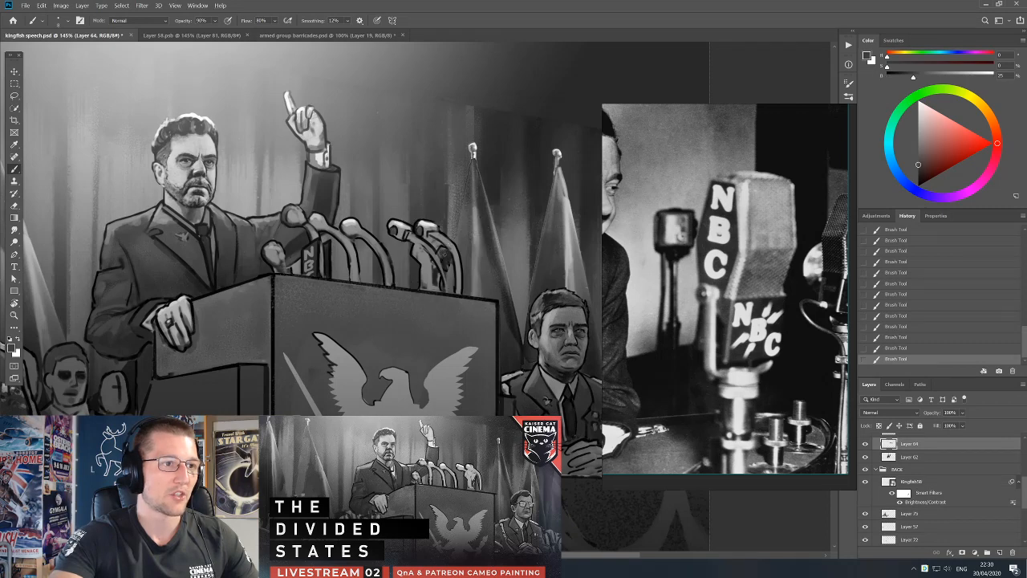
{"action": "key", "text": "d"}
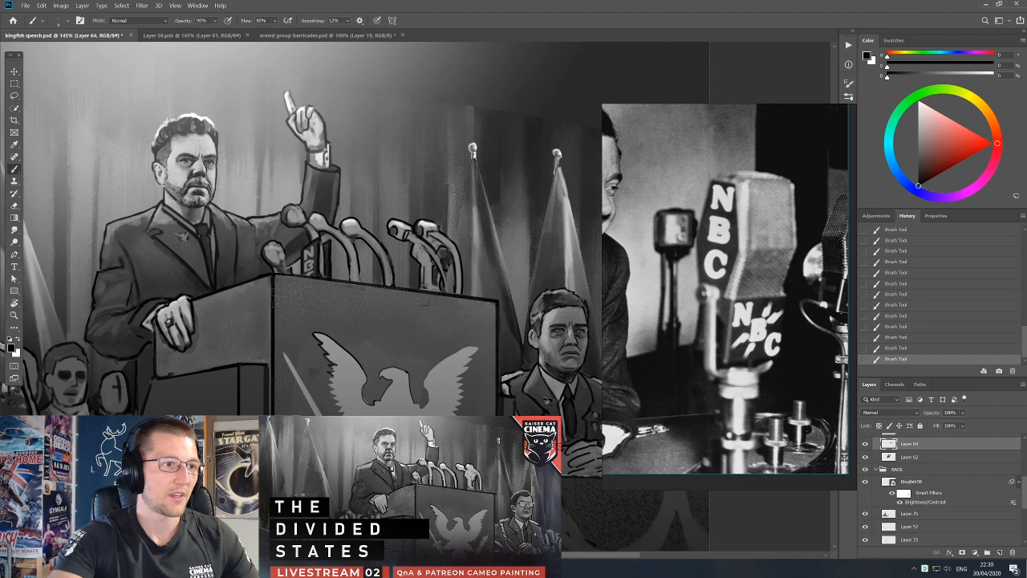
{"action": "left_click", "coordinate": [445, 270], "text": "alt"}
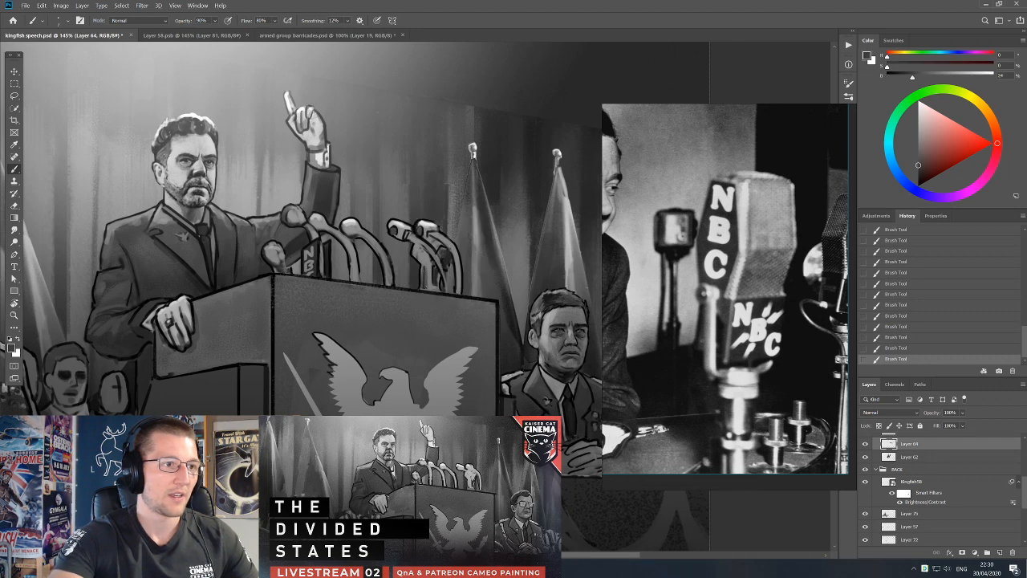
{"action": "key", "text": "d"}
{"action": "left_click", "coordinate": [423, 278], "text": "alt"}
{"action": "left_click", "coordinate": [421, 252], "text": "alt"}
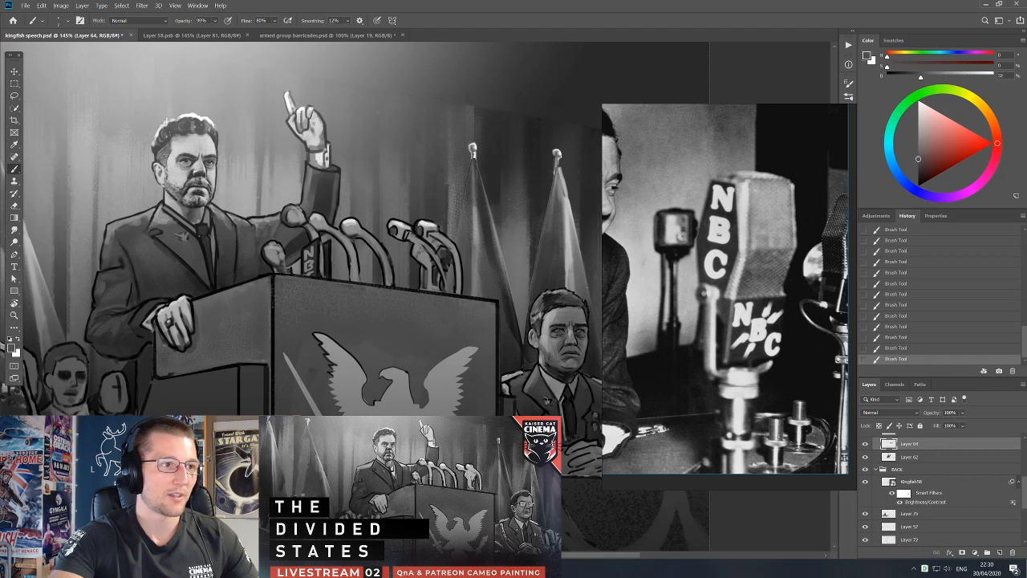
{"action": "key", "text": "d"}
{"action": "left_click", "coordinate": [422, 257], "text": "alt"}
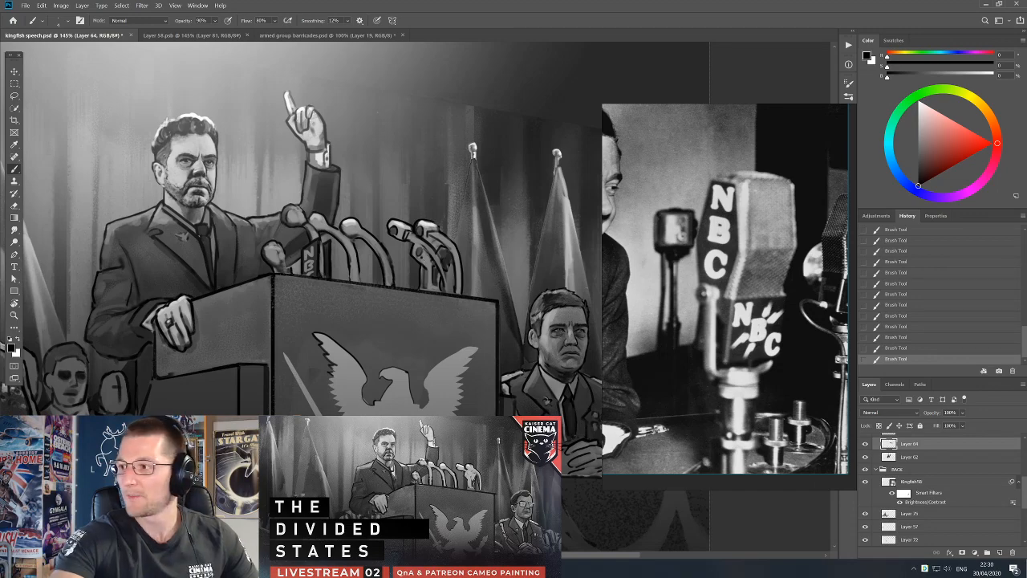
Retouch the microphone heads and stands in front of the speaker's raised arm with sampled light greys and black.
{"action": "left_click_drag", "start_coordinate": [410, 264], "coordinate": [521, 297]}
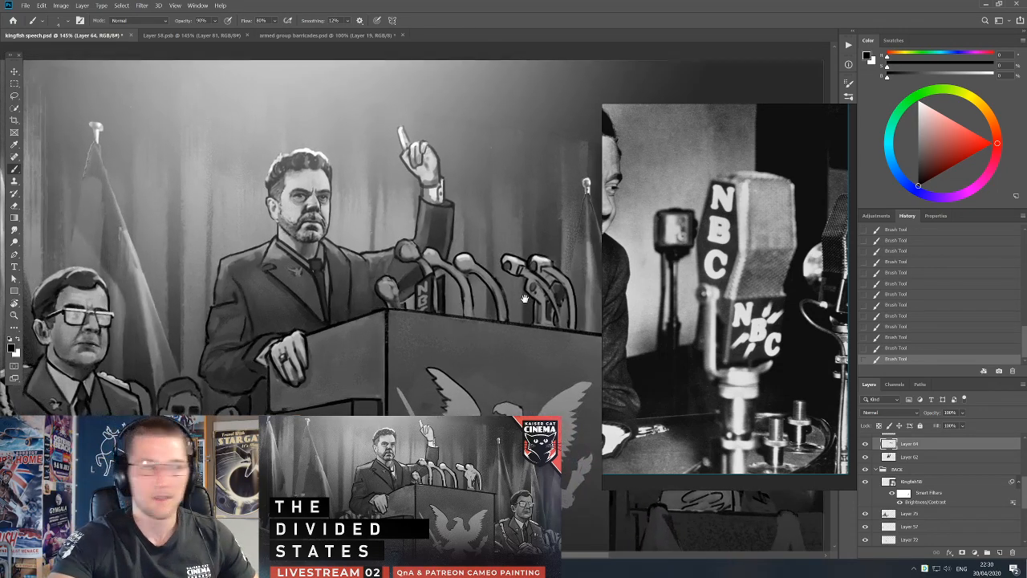
{"action": "left_click", "coordinate": [405, 247], "text": "alt"}
{"action": "key", "text": "d"}
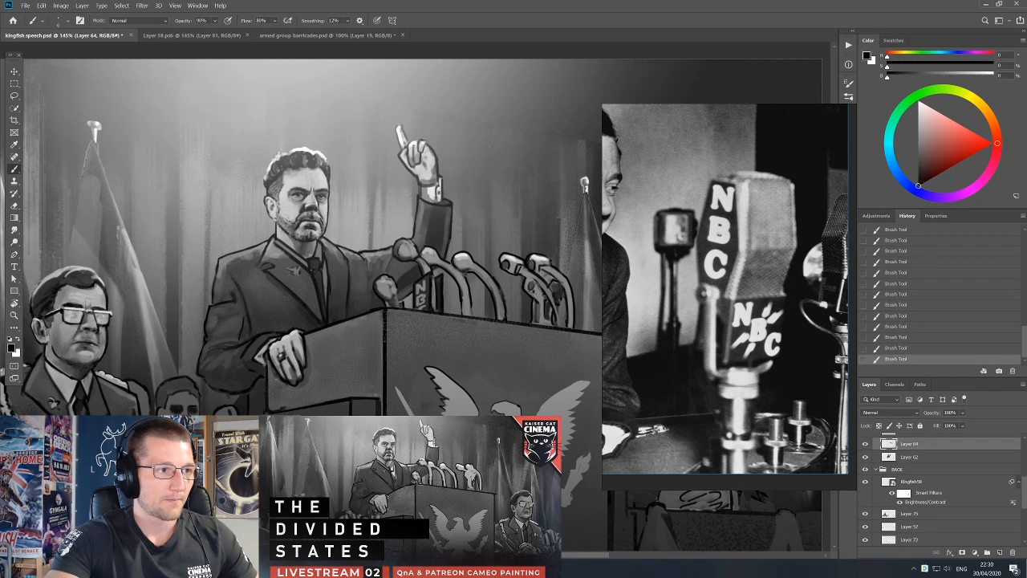
{"action": "left_click", "coordinate": [409, 245], "text": "alt"}
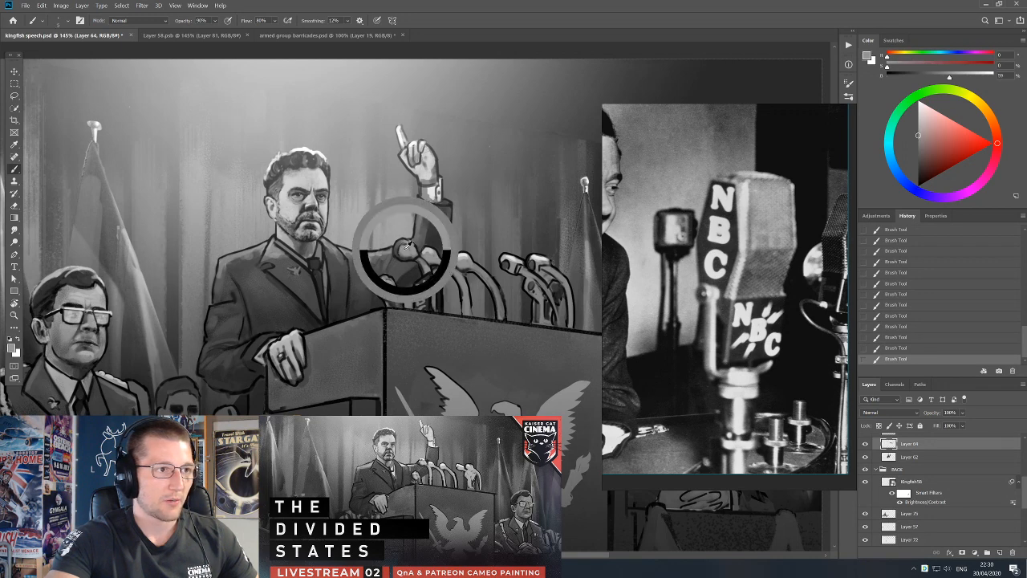
{"action": "left_click", "coordinate": [429, 267], "text": "alt"}
{"action": "left_click", "coordinate": [465, 254], "text": "alt"}
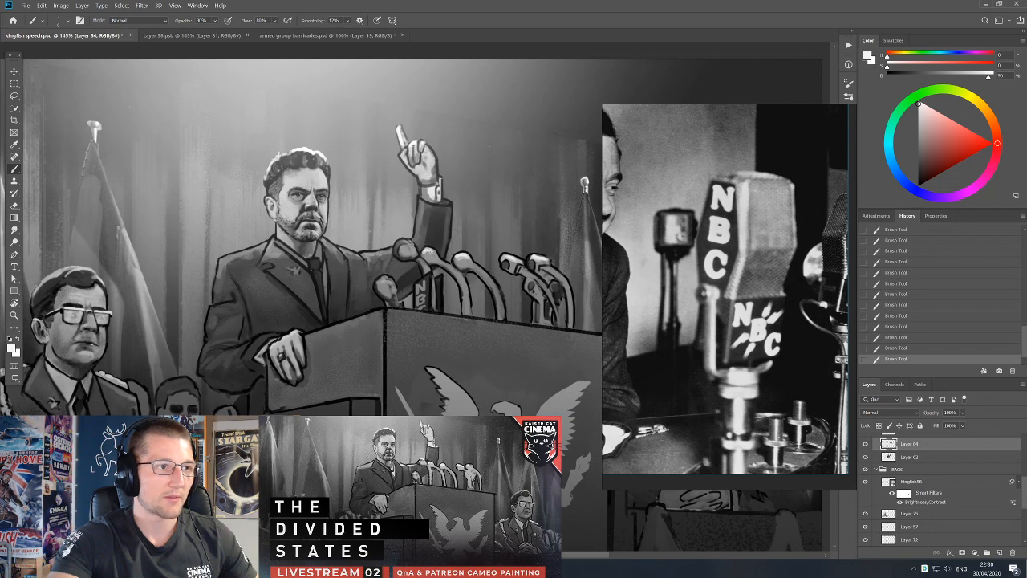
{"action": "key", "text": "d"}
{"action": "left_click", "coordinate": [424, 267], "text": "alt"}
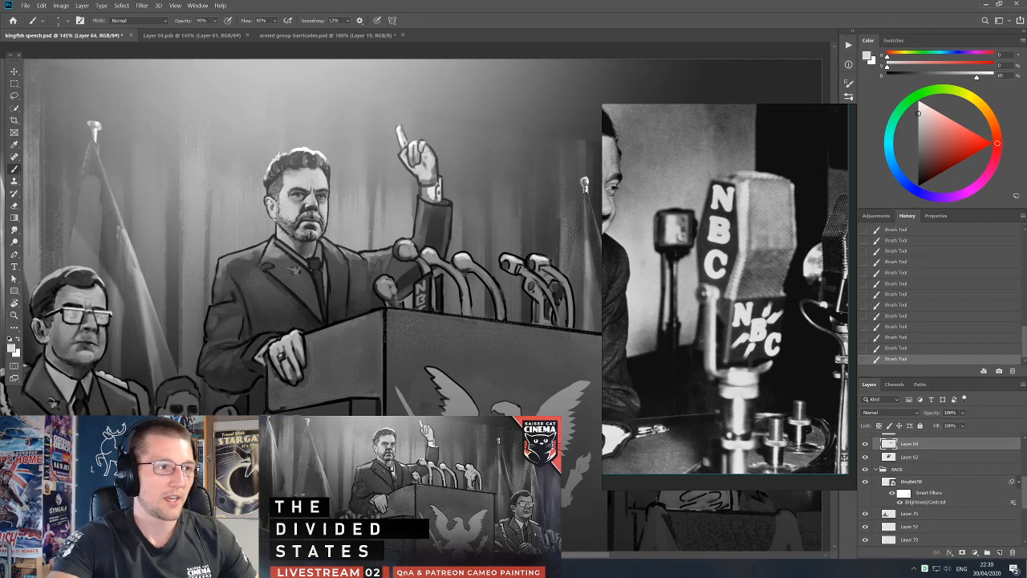
{"action": "key", "text": "d"}
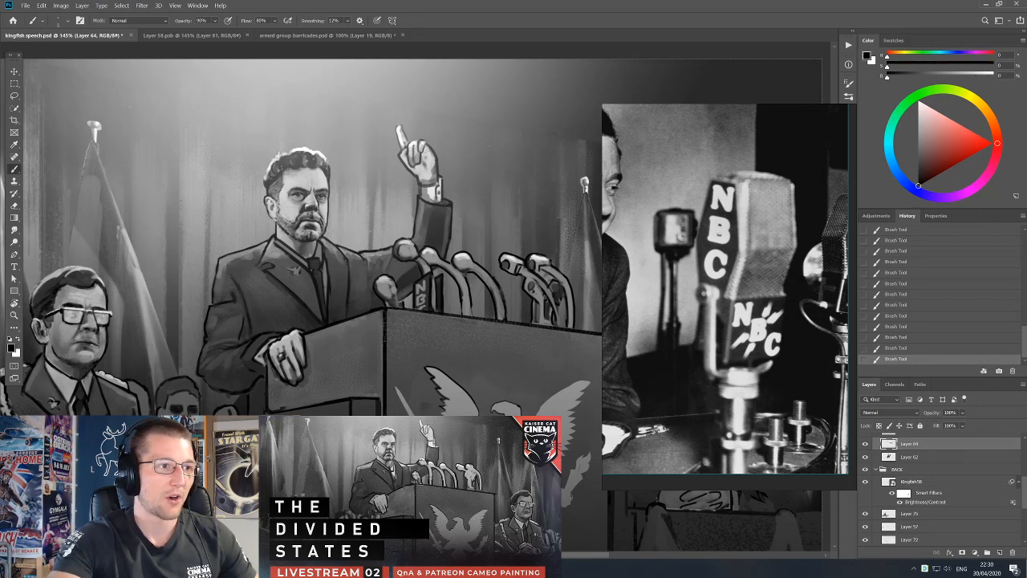
Switch to Layer 62 and shade the speaker's upper sleeve behind the nearest microphone with sampled dark greys.
{"action": "key", "text": "v"}
{"action": "key", "text": "ctrl+z"}
{"action": "key", "text": "b"}
{"action": "key", "text": "alt+bracketleft"}
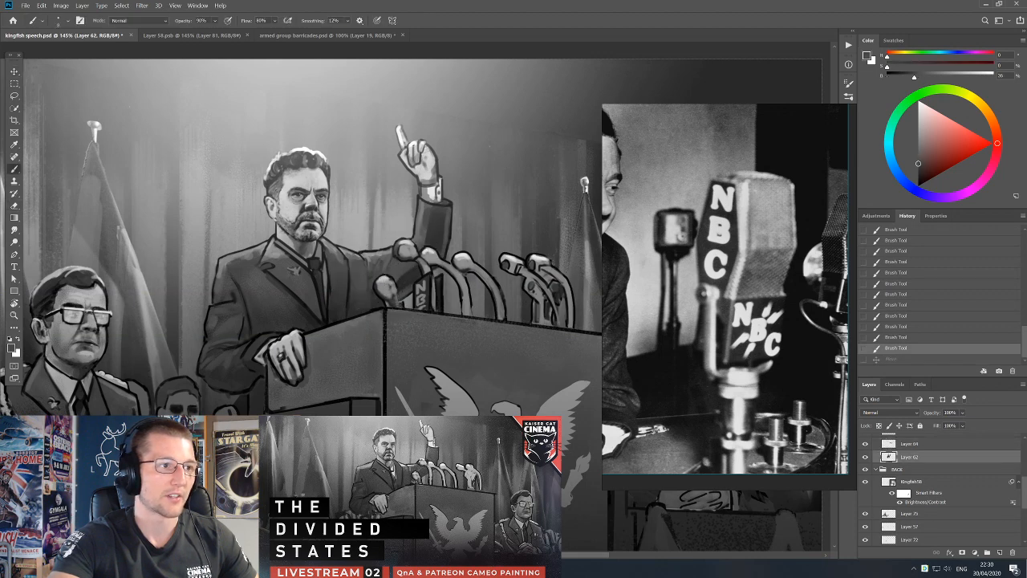
{"action": "left_click_drag", "start_coordinate": [389, 279], "coordinate": [382, 270]}
{"action": "left_click", "coordinate": [376, 304], "text": "alt"}
{"action": "left_click", "coordinate": [394, 267], "text": "alt"}
{"action": "key", "text": "bracketright"}
{"action": "left_click", "coordinate": [382, 277], "text": "alt"}
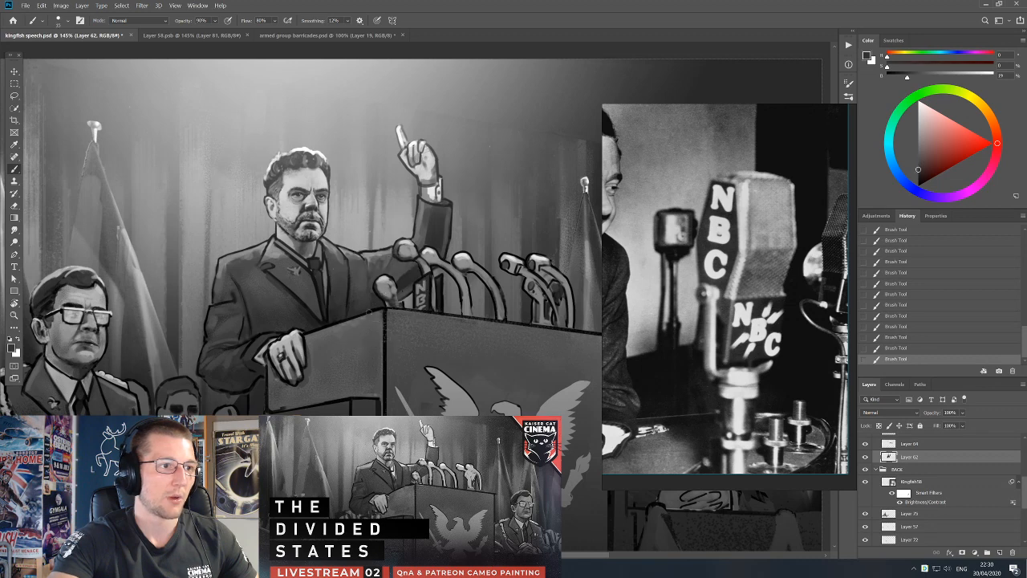
Blend the shading on the speaker's raised forearm and elbow with sampled dark greys.
{"action": "left_click", "coordinate": [434, 237], "text": "alt"}
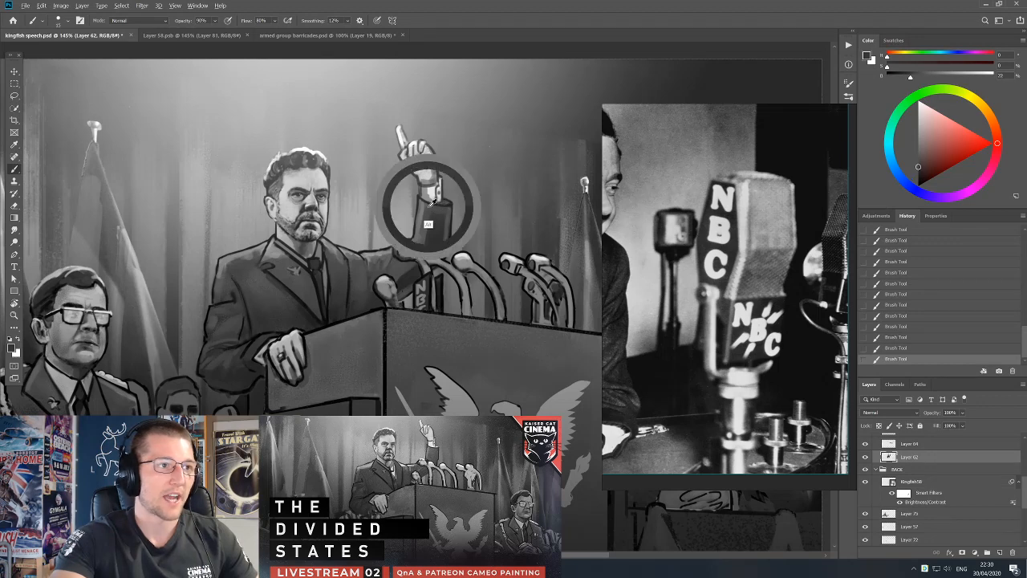
{"action": "left_click", "coordinate": [424, 252], "text": "alt"}
{"action": "left_click", "coordinate": [441, 215], "text": "alt"}
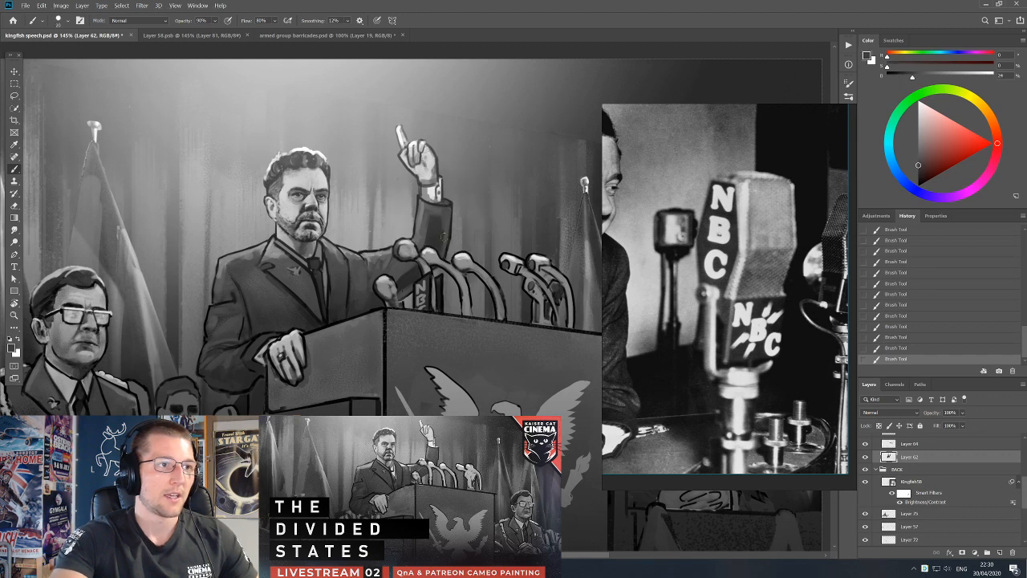
{"action": "left_click", "coordinate": [436, 215], "text": "alt"}
{"action": "left_click", "coordinate": [395, 270], "text": "alt"}
{"action": "left_click", "coordinate": [410, 271], "text": "alt"}
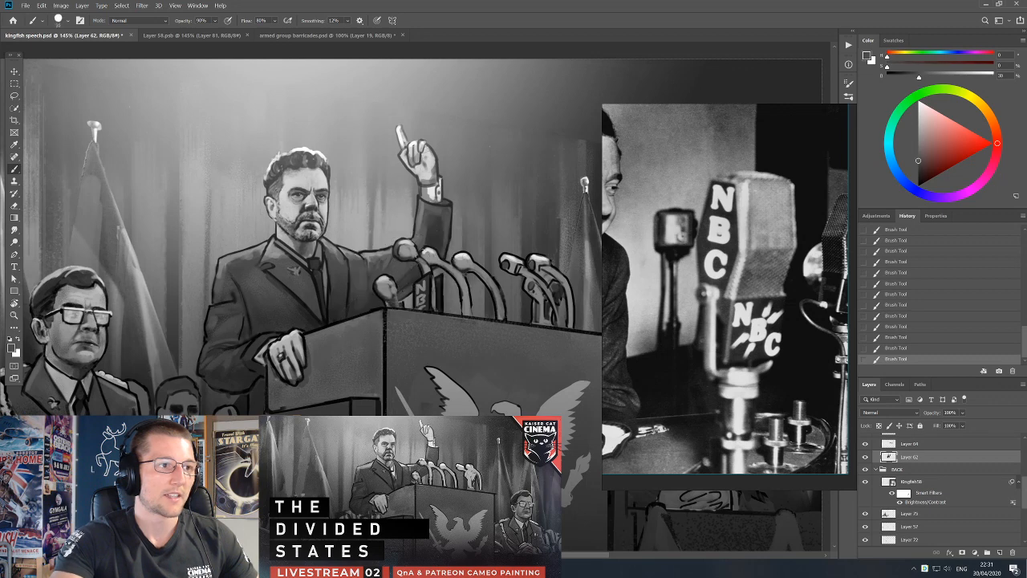
{"action": "left_click", "coordinate": [406, 278], "text": "alt"}
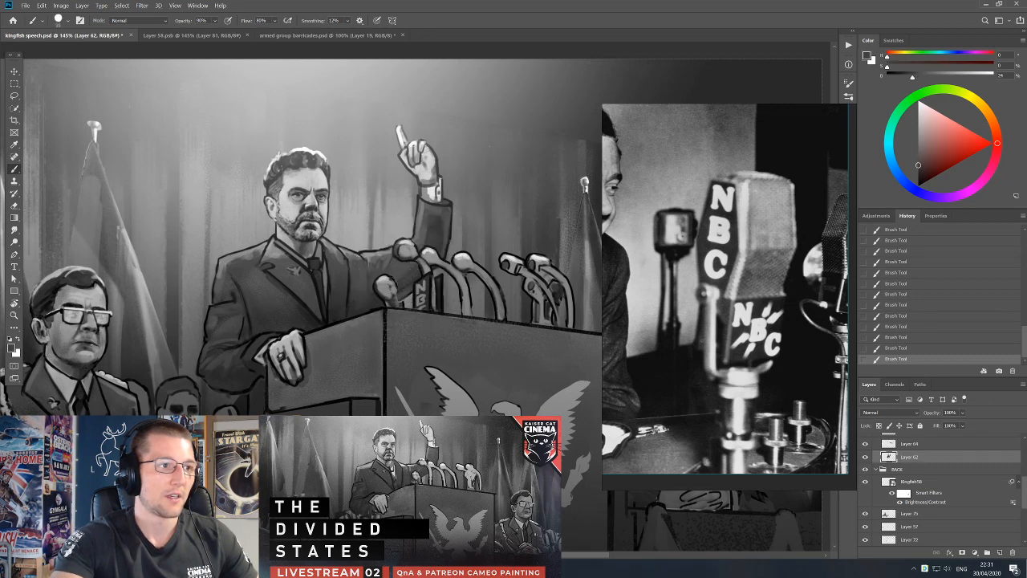
{"action": "mouse_move", "coordinate": [364, 311]}
{"action": "left_mouse_down"}
{"action": "mouse_move", "coordinate": [375, 297]}
{"action": "mouse_move", "coordinate": [410, 331]}
{"action": "left_mouse_up"}
{"action": "left_click", "coordinate": [359, 307], "text": "alt"}
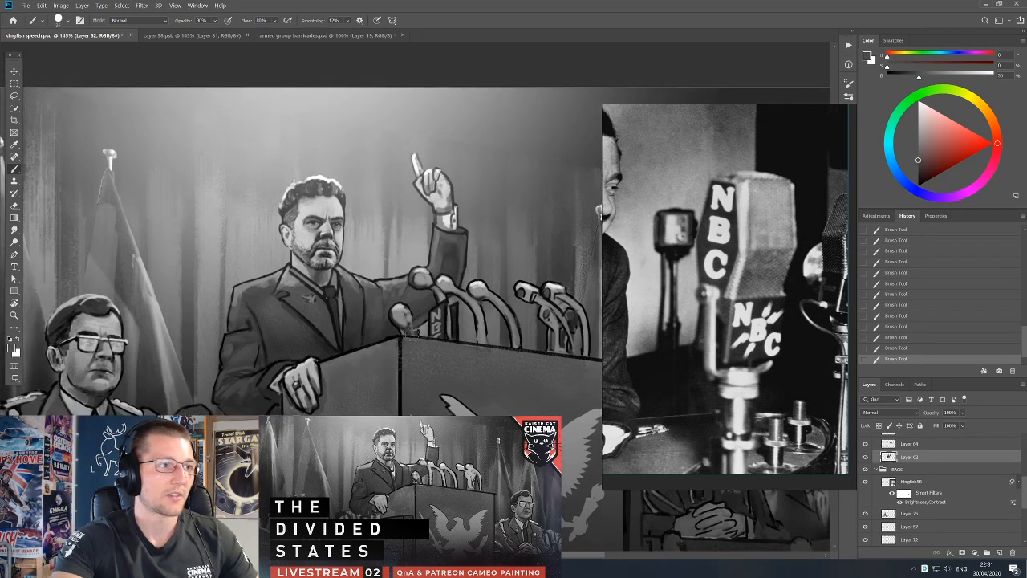
{"action": "scroll", "coordinate": [425, 307], "scroll_direction": "down", "scroll_amount": 3}
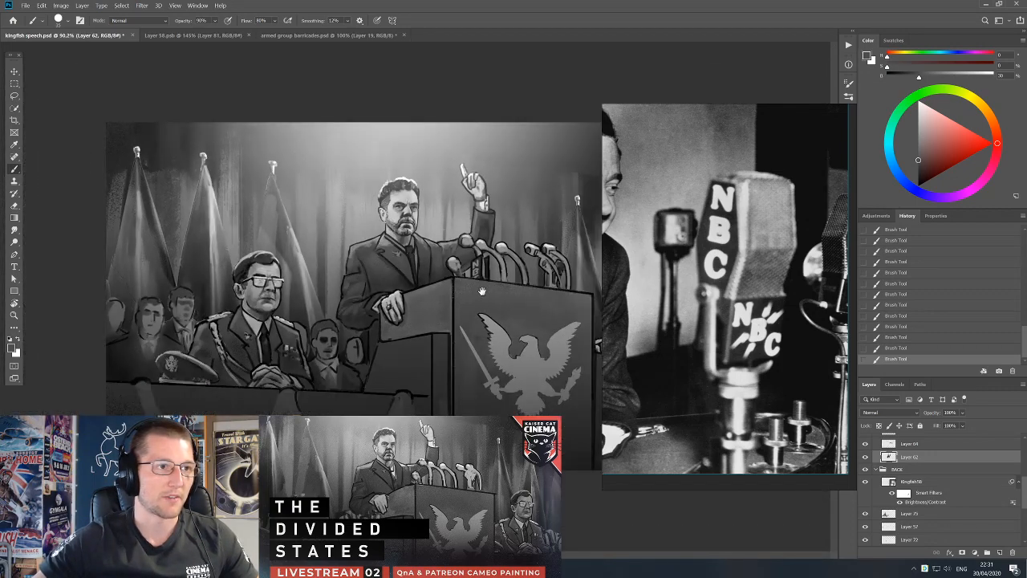
{"action": "scroll", "coordinate": [461, 265], "scroll_direction": "up", "scroll_amount": 3}
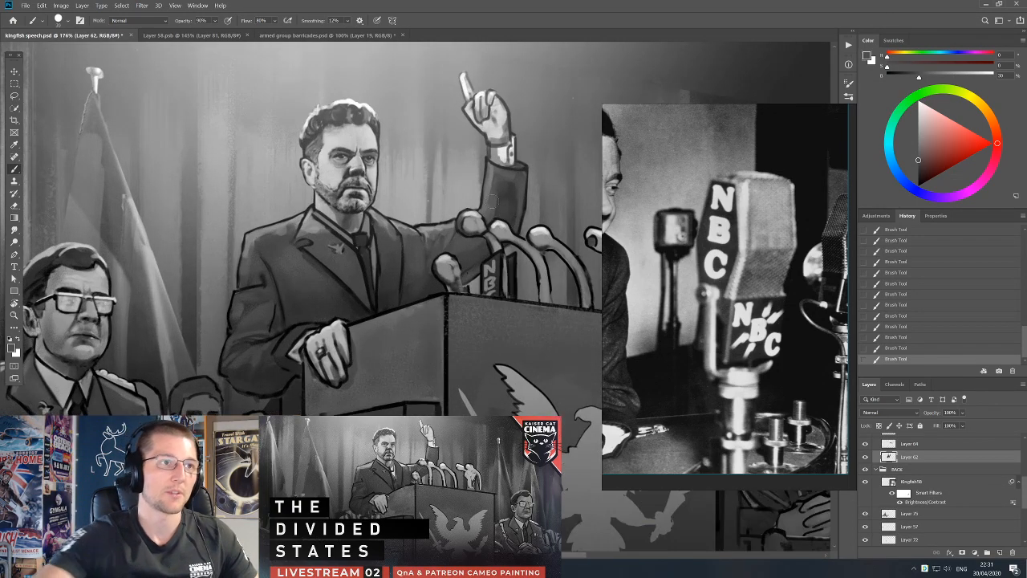
{"action": "key", "text": "d"}
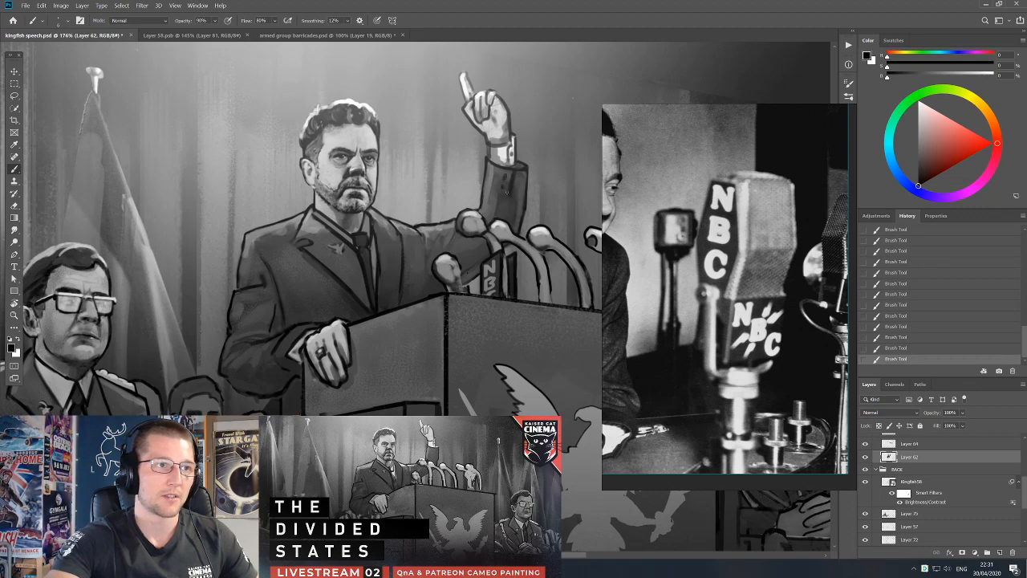
{"action": "scroll", "coordinate": [396, 317], "scroll_direction": "down", "scroll_amount": 3}
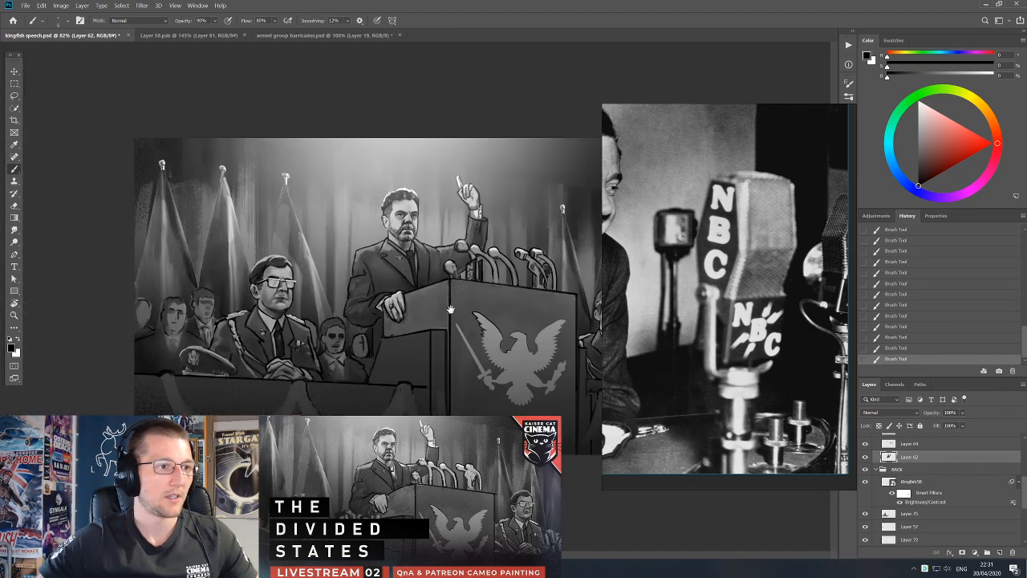
{"action": "key", "text": "v"}
{"action": "scroll", "coordinate": [454, 236], "scroll_direction": "up", "scroll_amount": 3}
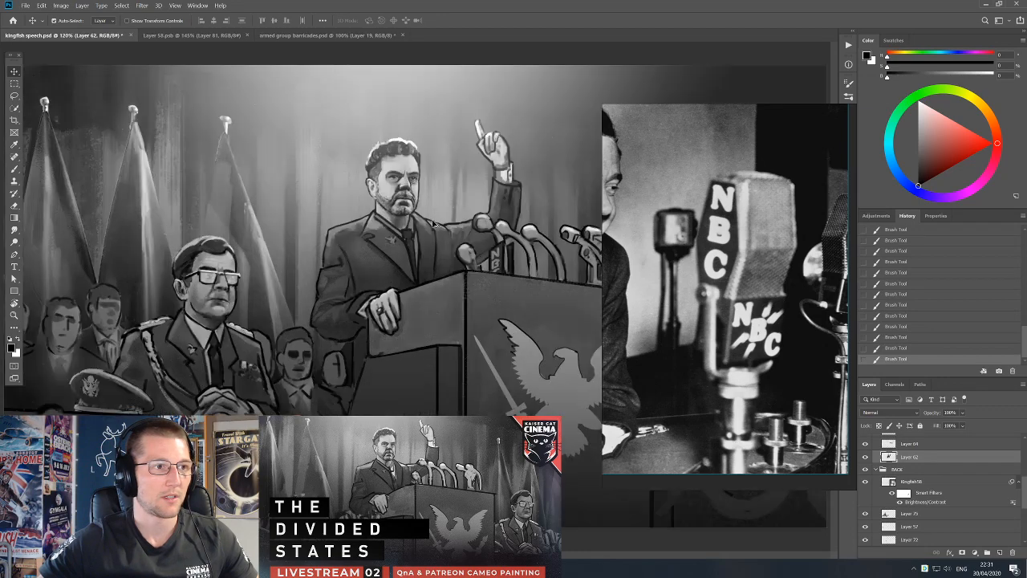
Shrink, reposition and tilt the NBC microphone reference photo beside the painting, framing the speaker's podium microphones for painting.
{"action": "left_click_drag", "start_coordinate": [665, 267], "coordinate": [671, 241]}
{"action": "left_click_drag", "start_coordinate": [513, 282], "coordinate": [458, 285]}
{"action": "scroll", "coordinate": [686, 279], "scroll_direction": "down", "scroll_amount": 3}
{"action": "left_click_drag", "start_coordinate": [776, 279], "coordinate": [732, 283]}
{"action": "key", "text": "b"}
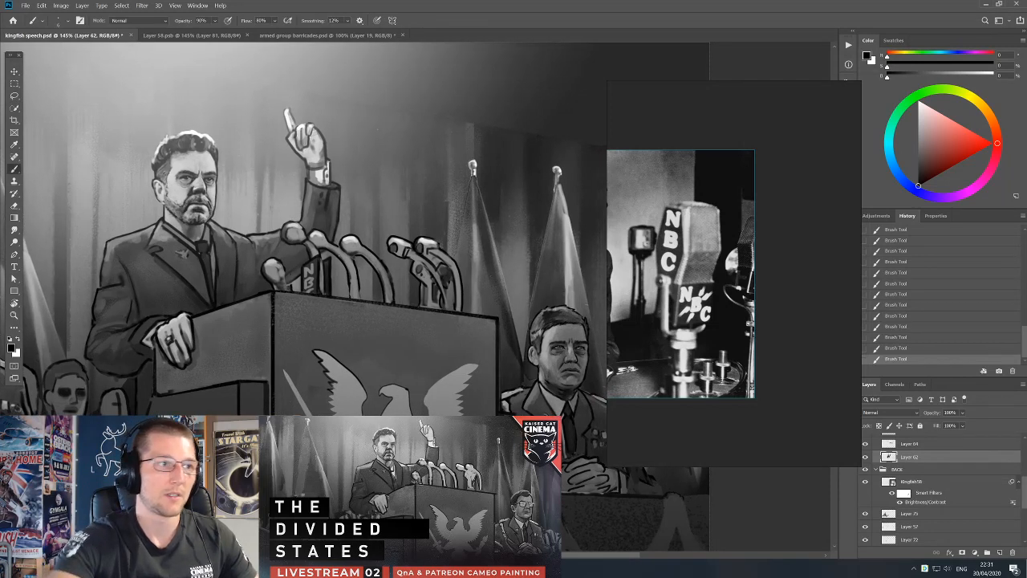
{"action": "left_click_drag", "start_coordinate": [749, 312], "coordinate": [664, 166]}
{"action": "scroll", "coordinate": [345, 241], "scroll_direction": "up", "scroll_amount": 5}
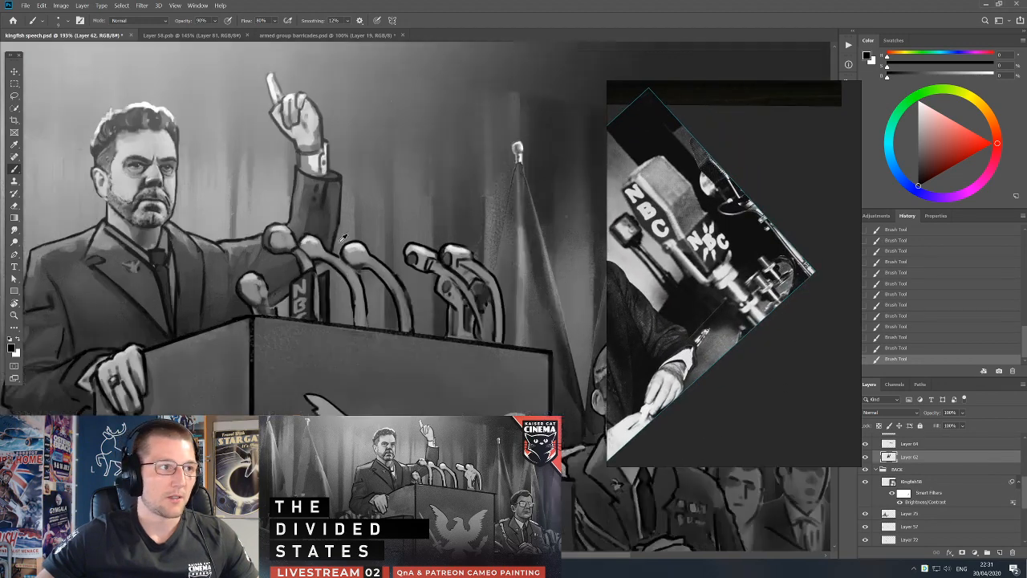
On Layer 64, replace the third microphone's round head with a flat dark grey block, using sampled tones.
{"action": "left_click", "coordinate": [370, 264], "text": "ctrl"}
{"action": "key", "text": "ctrl+z"}
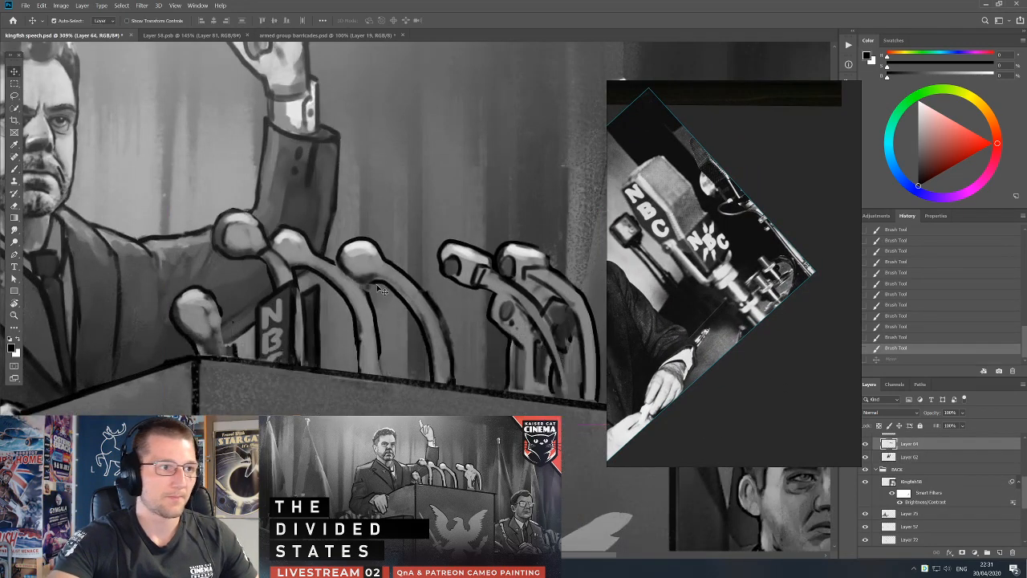
{"action": "left_click", "coordinate": [361, 280], "text": "alt"}
{"action": "key", "text": "bracketright"}
{"action": "key", "text": "bracketright"}
{"action": "key", "text": "bracketleft"}
{"action": "key", "text": "bracketleft"}
{"action": "left_click", "coordinate": [348, 243], "text": "alt"}
{"action": "left_click_drag", "start_coordinate": [347, 243], "coordinate": [377, 241]}
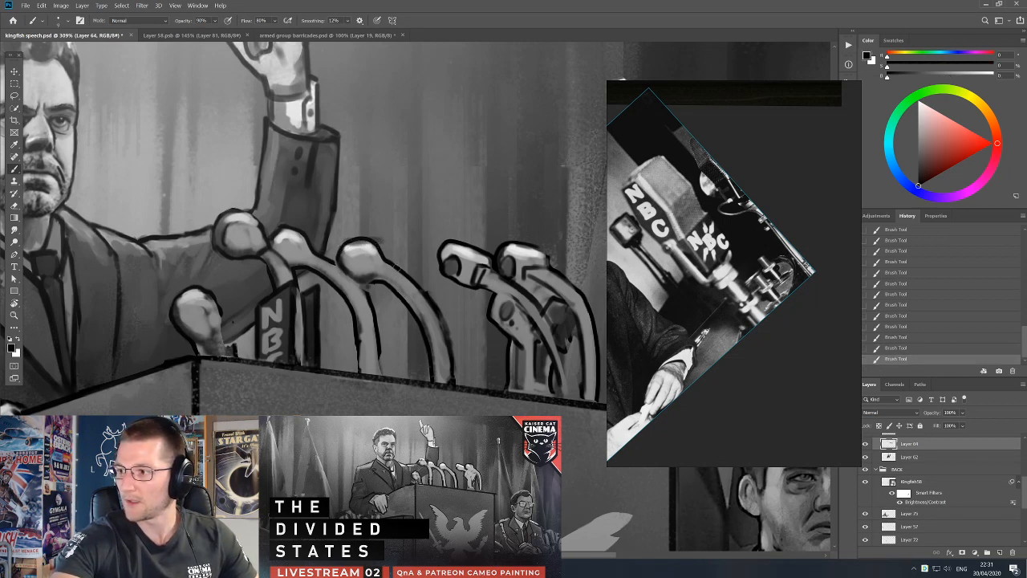
{"action": "left_click", "coordinate": [365, 245], "text": "alt"}
{"action": "mouse_move", "coordinate": [377, 242]}
{"action": "left_mouse_down"}
{"action": "mouse_move", "coordinate": [400, 257]}
{"action": "mouse_move", "coordinate": [367, 258]}
{"action": "mouse_move", "coordinate": [339, 241]}
{"action": "mouse_move", "coordinate": [349, 255]}
{"action": "mouse_move", "coordinate": [376, 257]}
{"action": "mouse_move", "coordinate": [355, 247]}
{"action": "mouse_move", "coordinate": [349, 255]}
{"action": "mouse_move", "coordinate": [330, 238]}
{"action": "mouse_move", "coordinate": [367, 235]}
{"action": "mouse_move", "coordinate": [318, 235]}
{"action": "mouse_move", "coordinate": [387, 237]}
{"action": "left_mouse_up"}
{"action": "left_click", "coordinate": [324, 240], "text": "alt"}
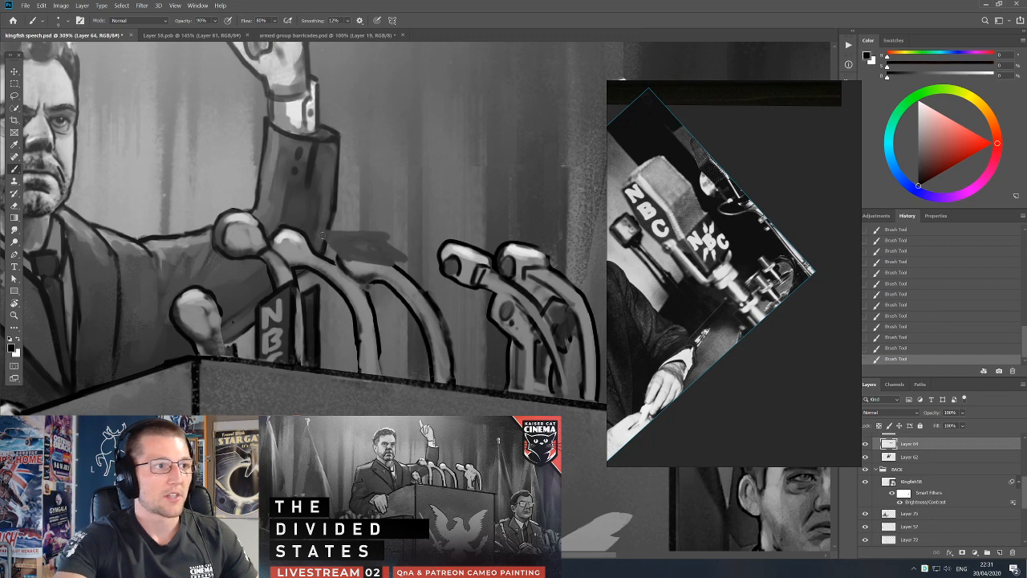
Shape the third microphone's head into an angular box and outline its edges in black.
{"action": "mouse_move", "coordinate": [317, 232]}
{"action": "left_mouse_down"}
{"action": "mouse_move", "coordinate": [355, 261]}
{"action": "mouse_move", "coordinate": [381, 234]}
{"action": "mouse_move", "coordinate": [400, 265]}
{"action": "left_mouse_up"}
{"action": "left_click", "coordinate": [371, 250], "text": "alt"}
{"action": "left_click_drag", "start_coordinate": [322, 245], "coordinate": [378, 277]}
{"action": "left_click", "coordinate": [396, 257], "text": "alt"}
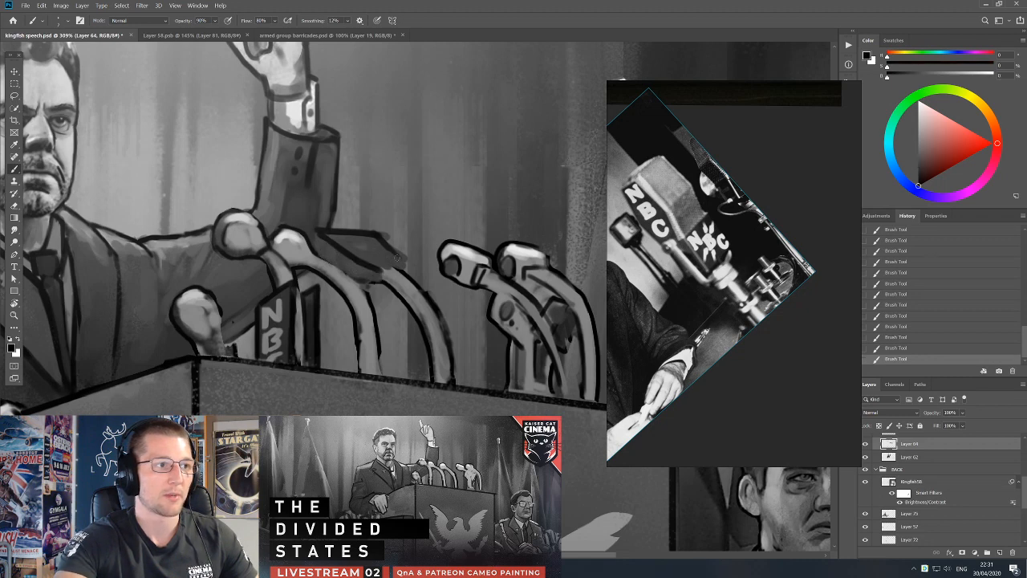
Paint dark ring segments along the curved stand of the second microphone to make it a ribbed gooseneck.
{"action": "left_click", "coordinate": [331, 271], "text": "alt"}
{"action": "left_click", "coordinate": [347, 275], "text": "alt"}
{"action": "key", "text": "d"}
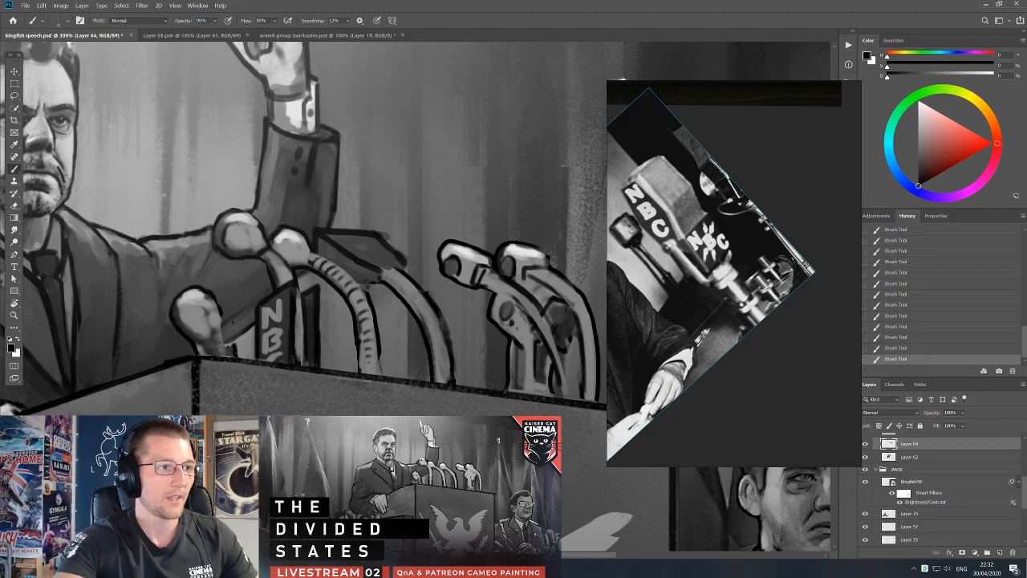
Lasso the box-headed microphone with its stand, cut it, and paste it in place on a new layer.
{"action": "key", "text": "e"}
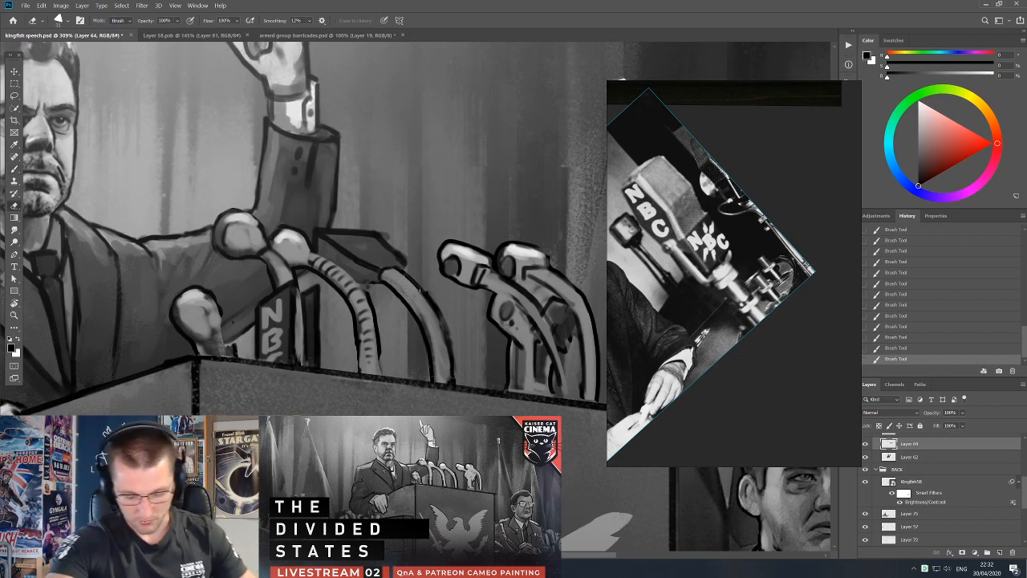
{"action": "key", "text": "l"}
{"action": "mouse_move", "coordinate": [311, 248]}
{"action": "left_mouse_down"}
{"action": "mouse_move", "coordinate": [431, 269]}
{"action": "mouse_move", "coordinate": [458, 305]}
{"action": "mouse_move", "coordinate": [476, 370]}
{"action": "mouse_move", "coordinate": [458, 386]}
{"action": "mouse_move", "coordinate": [411, 376]}
{"action": "left_mouse_up"}
{"action": "key", "text": "ctrl+x"}
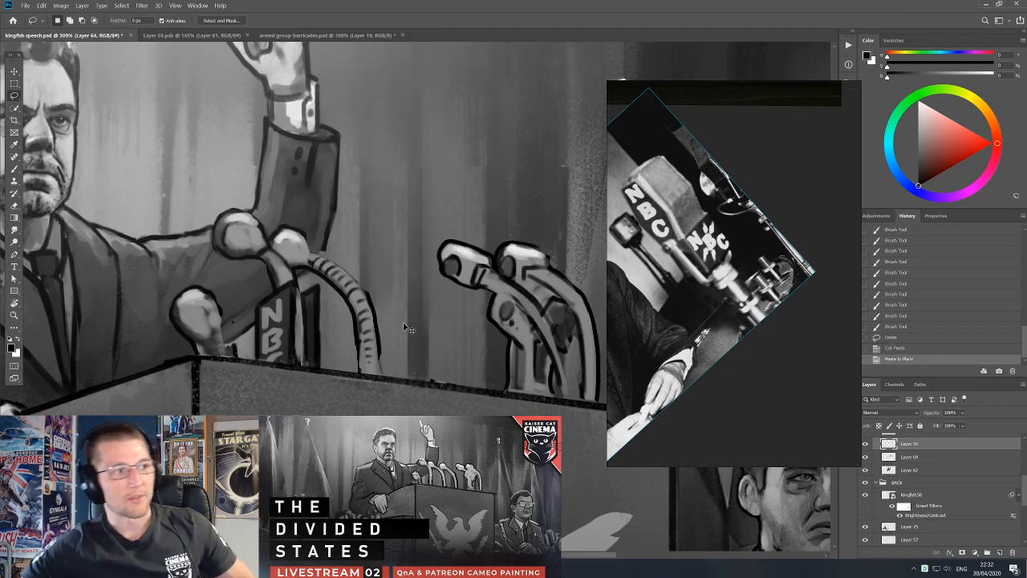
{"action": "key", "text": "ctrl+shift+v"}
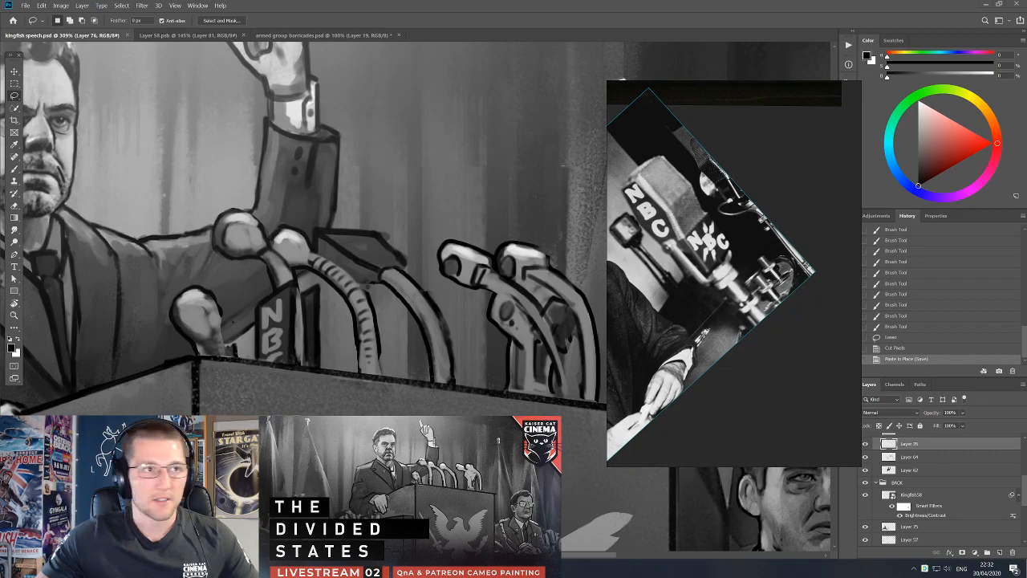
Open the Emily - January 2020 Concepts v02-30 and v02-23 files from the Emily 2020 Concept folder, view them and close them.
{"action": "left_click_drag", "start_coordinate": [1026, 78], "coordinate": [213, 77]}
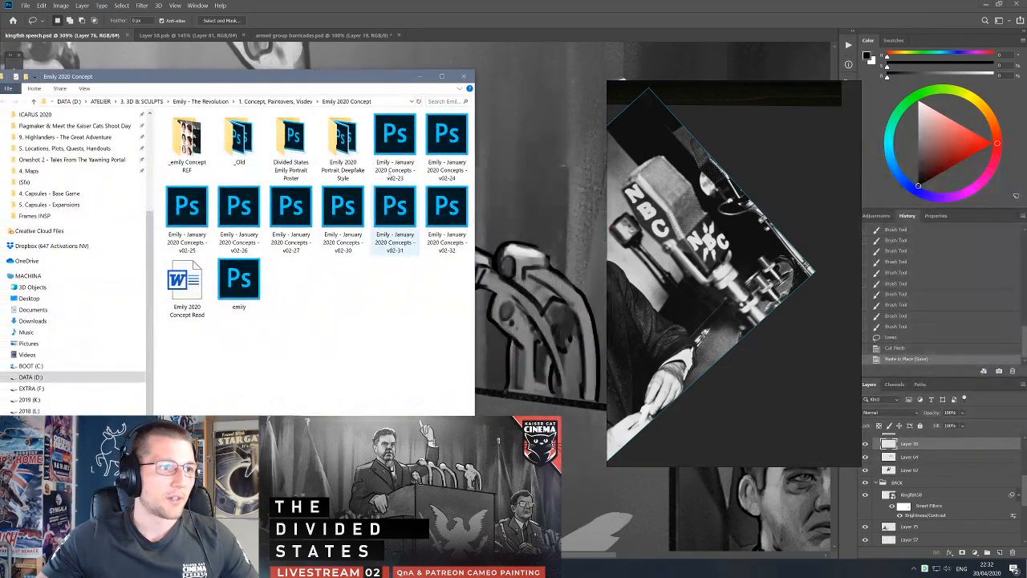
{"action": "left_click_drag", "start_coordinate": [356, 77], "coordinate": [1026, 78]}
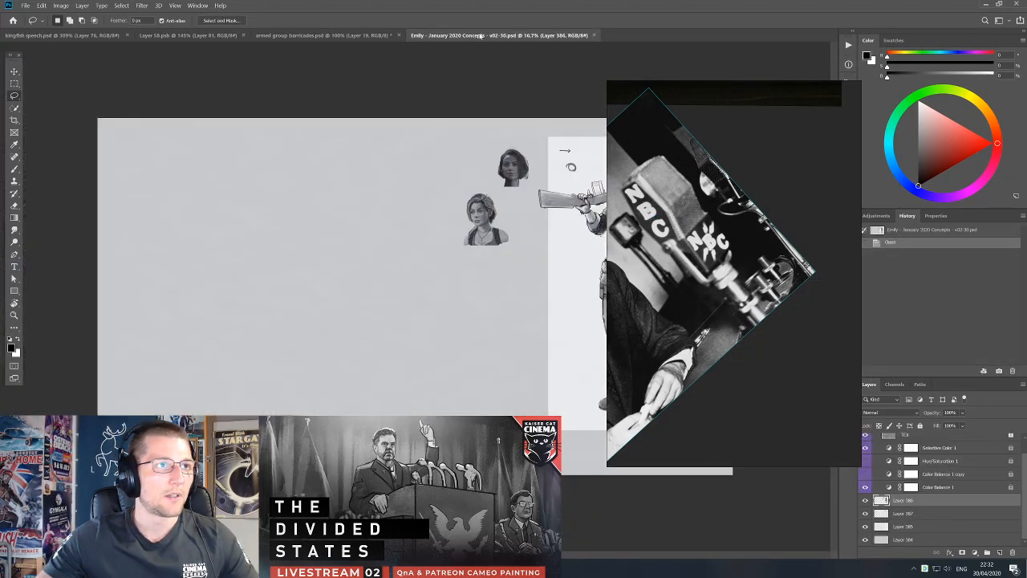
{"action": "left_click_drag", "start_coordinate": [470, 36], "coordinate": [12, 139]}
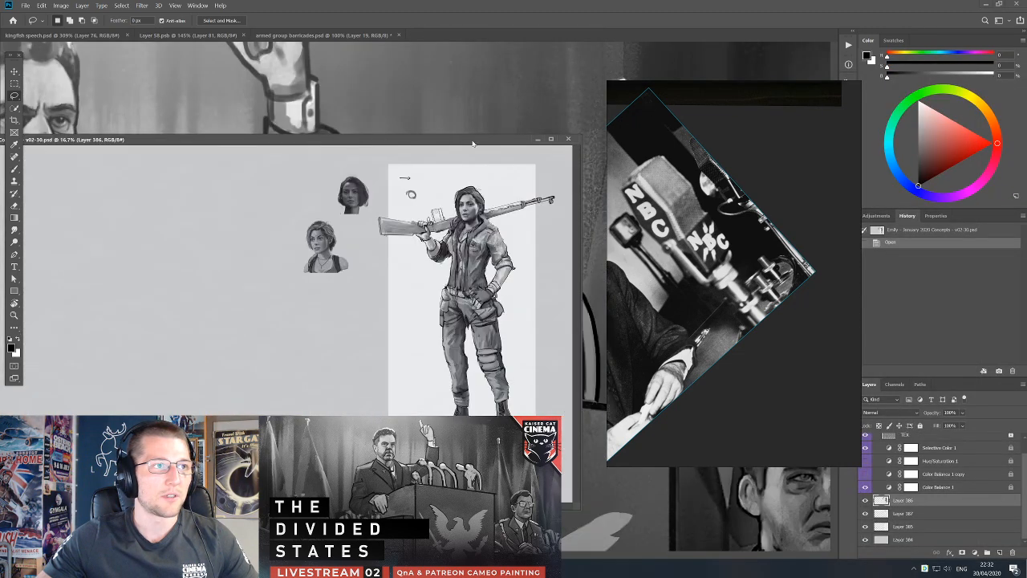
{"action": "left_click", "coordinate": [570, 140]}
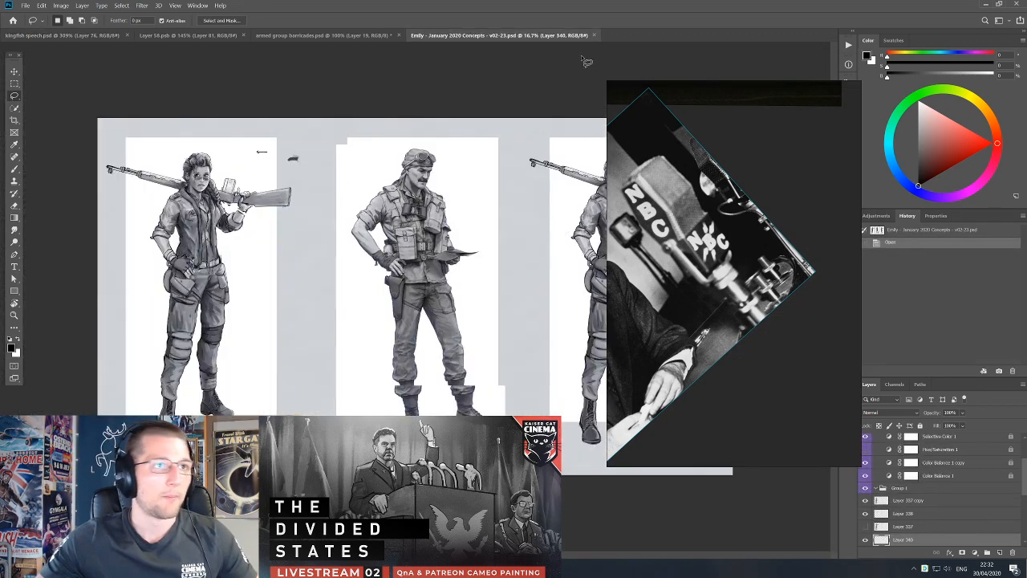
{"action": "left_click", "coordinate": [593, 35]}
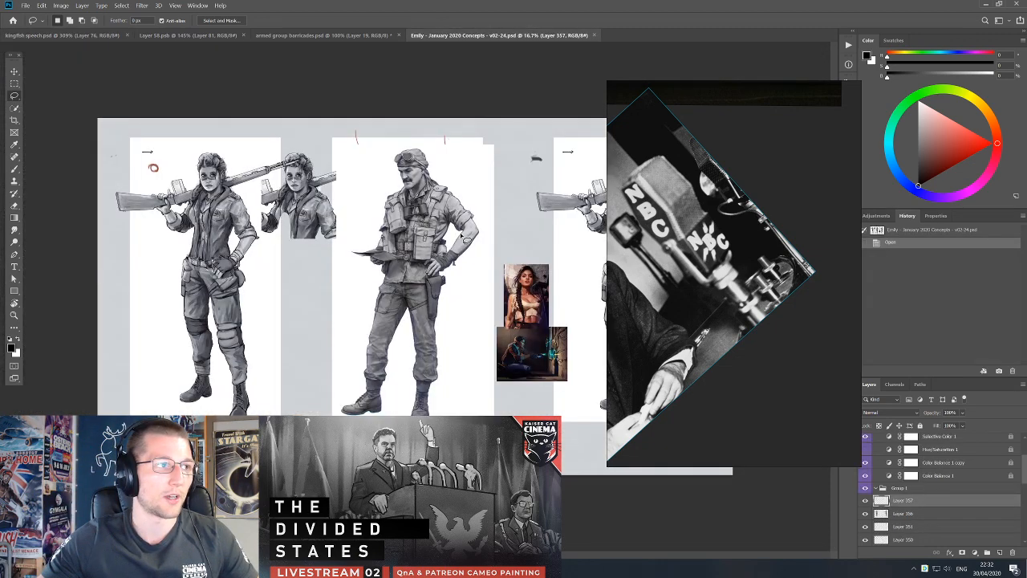
In Emily - January 2020 Concepts v02-24, move the spare portrait copies down, clear of the rifle's muzzle.
{"action": "scroll", "coordinate": [241, 203], "scroll_direction": "up", "scroll_amount": 5}
{"action": "left_click_drag", "start_coordinate": [246, 193], "coordinate": [427, 230]}
{"action": "key", "text": "v"}
{"action": "left_click_drag", "start_coordinate": [538, 207], "coordinate": [558, 313]}
{"action": "key", "text": "ctrl+z"}
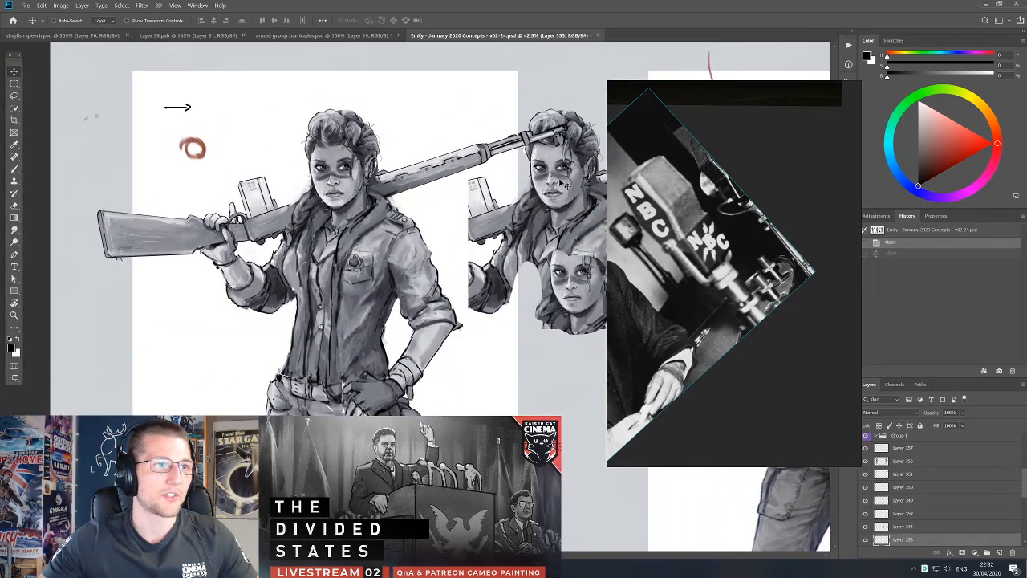
{"action": "left_click_drag", "start_coordinate": [565, 164], "coordinate": [577, 280]}
{"action": "left_click_drag", "start_coordinate": [554, 180], "coordinate": [578, 340]}
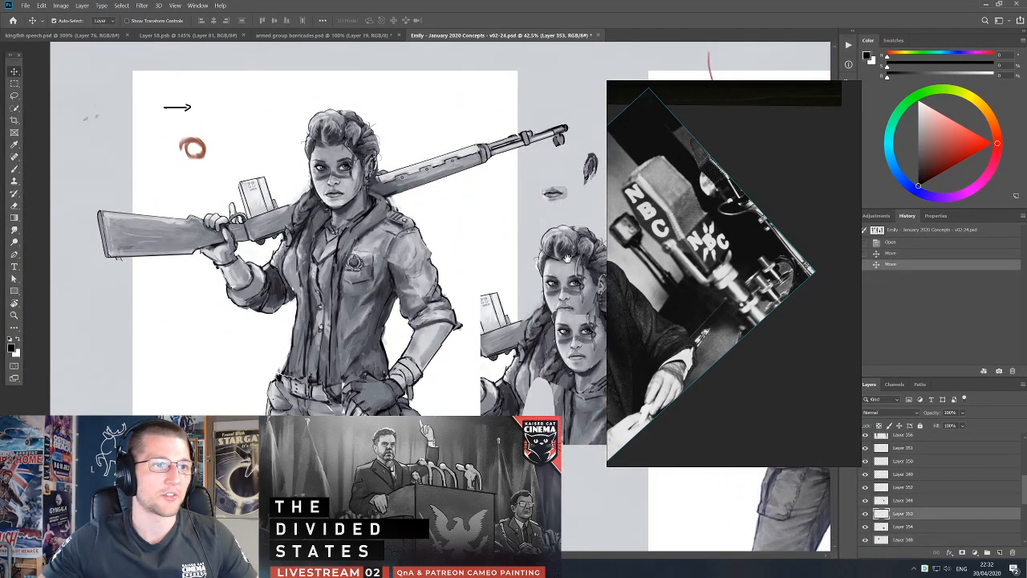
{"action": "left_click_drag", "start_coordinate": [555, 232], "coordinate": [536, 282]}
{"action": "left_click_drag", "start_coordinate": [570, 225], "coordinate": [567, 301]}
{"action": "left_click_drag", "start_coordinate": [538, 249], "coordinate": [539, 273]}
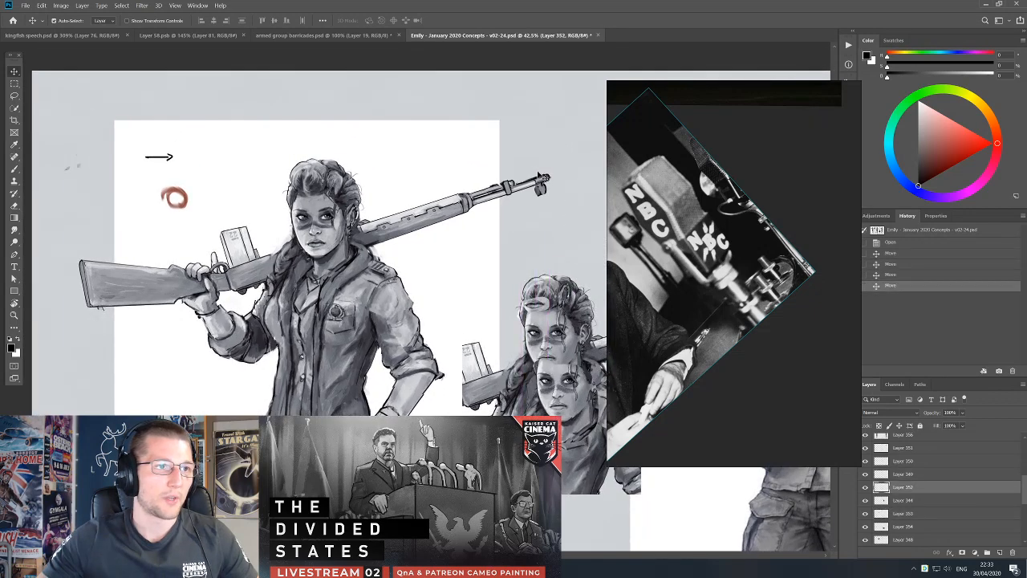
On Layer 357, paint out the dark stripe across the nose and cheeks of the rifle-carrying woman with light greys.
{"action": "key", "text": "b"}
{"action": "key", "text": "x"}
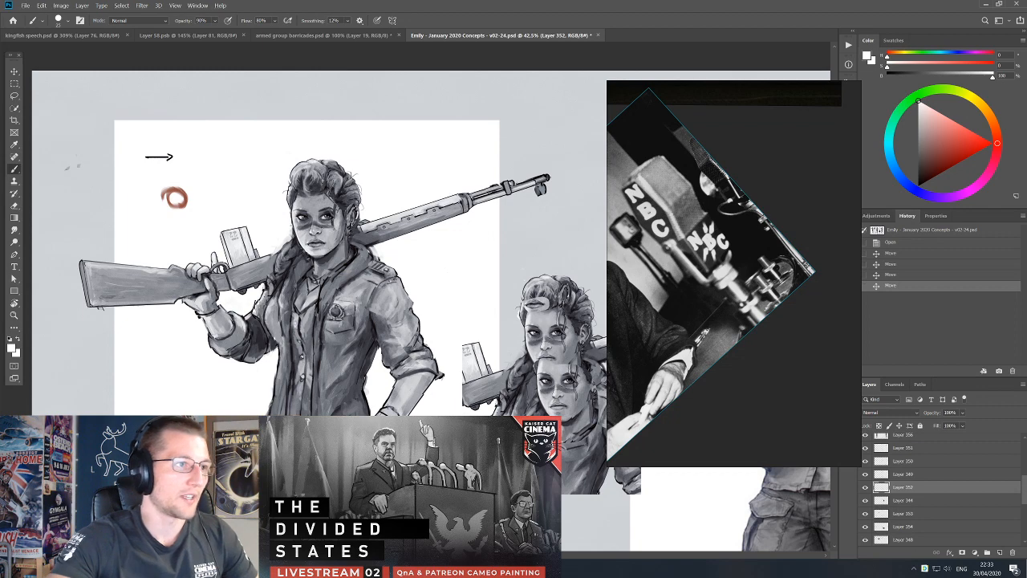
{"action": "left_click", "coordinate": [325, 230]}
{"action": "key", "text": "v"}
{"action": "key", "text": "ctrl+z"}
{"action": "left_click_drag", "start_coordinate": [321, 233], "coordinate": [322, 233]}
{"action": "key", "text": "b"}
{"action": "left_click", "coordinate": [326, 230], "text": "alt"}
{"action": "key", "text": "bracketright"}
{"action": "left_click", "coordinate": [319, 243], "text": "alt"}
{"action": "left_click_drag", "start_coordinate": [322, 229], "coordinate": [320, 244]}
{"action": "left_click_drag", "start_coordinate": [318, 243], "coordinate": [320, 245]}
{"action": "left_click", "coordinate": [324, 220], "text": "alt"}
{"action": "left_click_drag", "start_coordinate": [318, 242], "coordinate": [315, 233]}
{"action": "left_click", "coordinate": [314, 232], "text": "alt"}
{"action": "left_click_drag", "start_coordinate": [314, 227], "coordinate": [313, 231]}
{"action": "left_click", "coordinate": [306, 232], "text": "alt"}
{"action": "left_click_drag", "start_coordinate": [311, 228], "coordinate": [313, 232]}
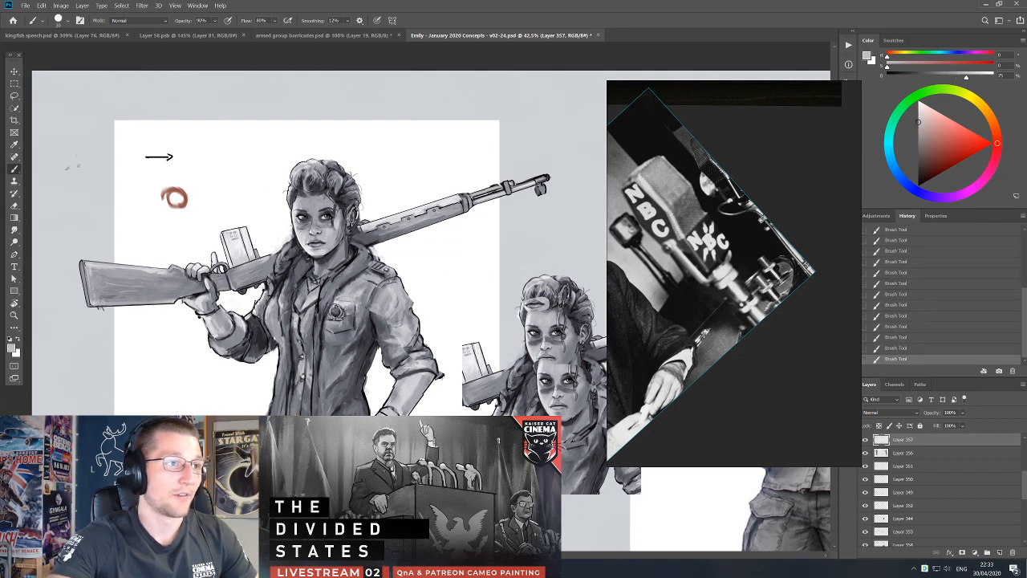
{"action": "left_click_drag", "start_coordinate": [383, 264], "coordinate": [405, 275]}
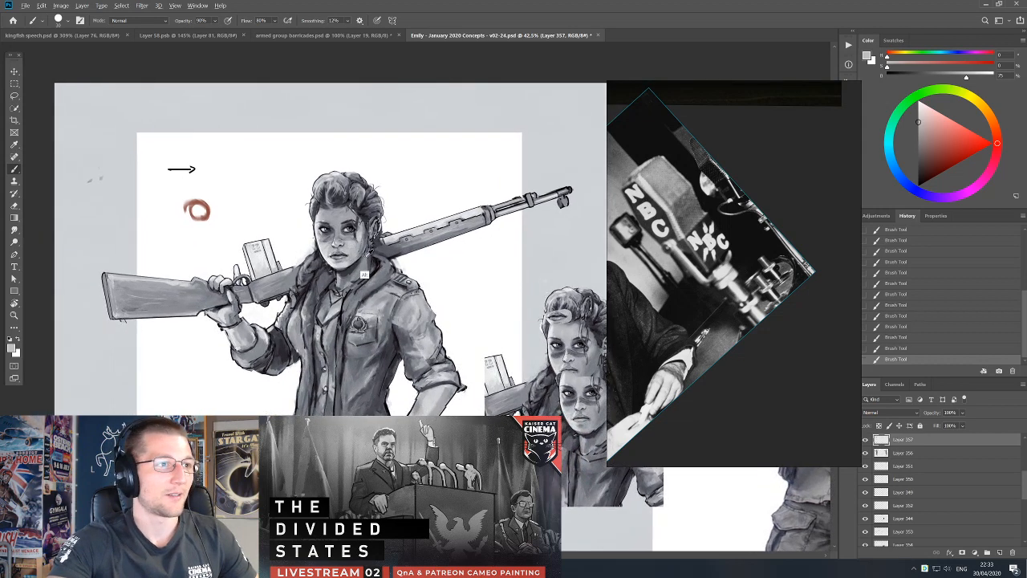
{"action": "left_click_drag", "start_coordinate": [439, 312], "coordinate": [432, 283]}
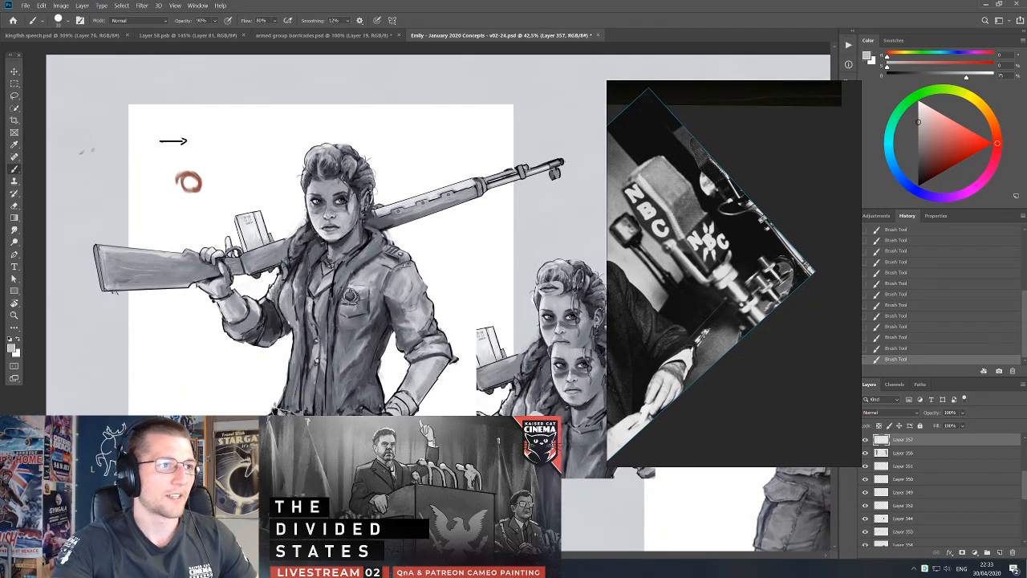
{"action": "key", "text": "v"}
{"action": "left_click_drag", "start_coordinate": [430, 226], "coordinate": [435, 197]}
{"action": "key", "text": "ctrl+z"}
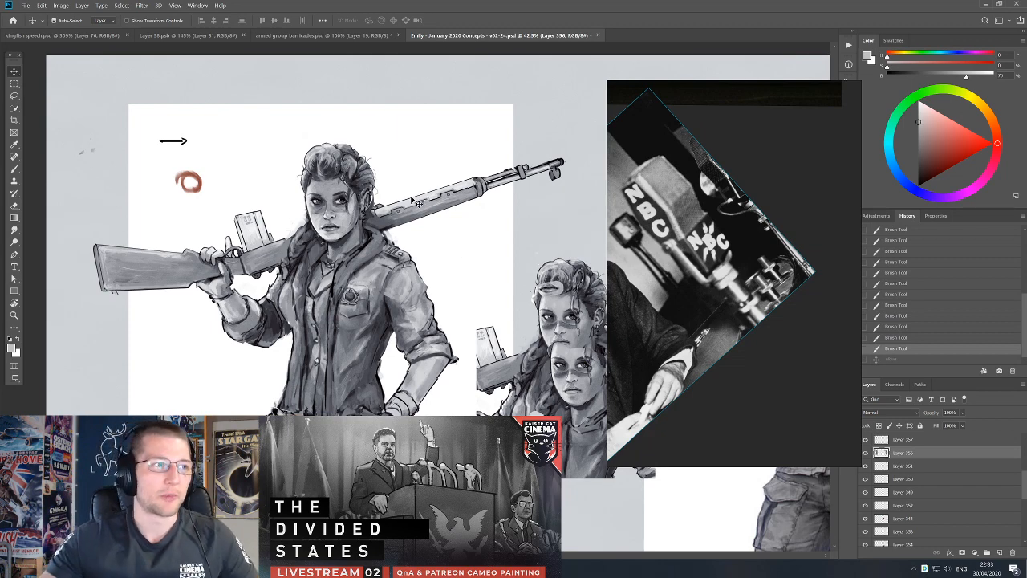
Open the Emily 2020 Deepfake style - v01-14 - DIVIDED STATES FRAME image in Windows Photo Viewer and examine the face beside the concept.
{"action": "key", "text": "super"}
{"action": "type", "text": "eve"}
{"action": "key", "text": "Return"}
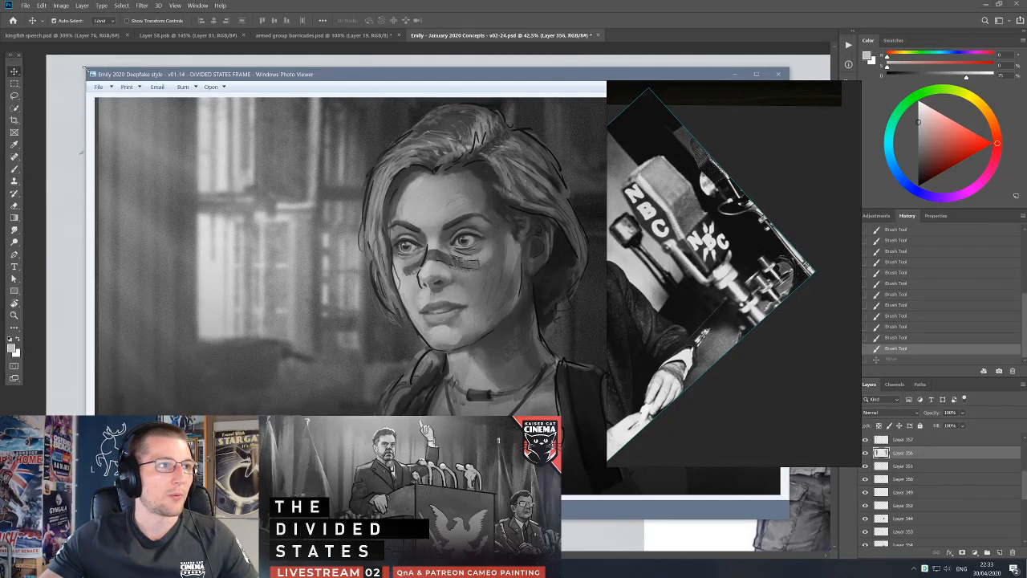
{"action": "left_click_drag", "start_coordinate": [85, 69], "coordinate": [422, 174]}
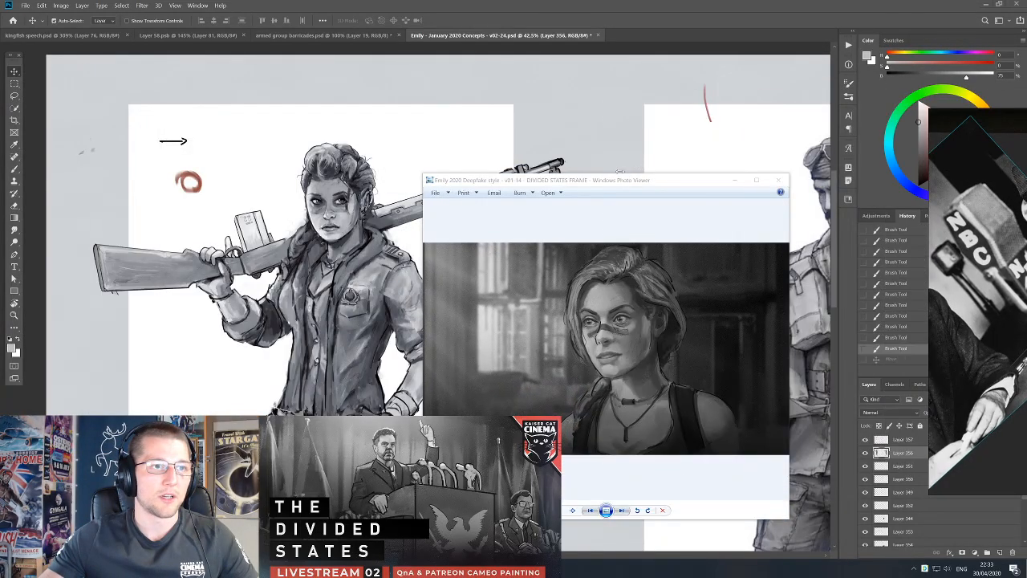
{"action": "left_click_drag", "start_coordinate": [612, 185], "coordinate": [615, 136]}
{"action": "scroll", "coordinate": [674, 337], "scroll_direction": "up", "scroll_amount": 5}
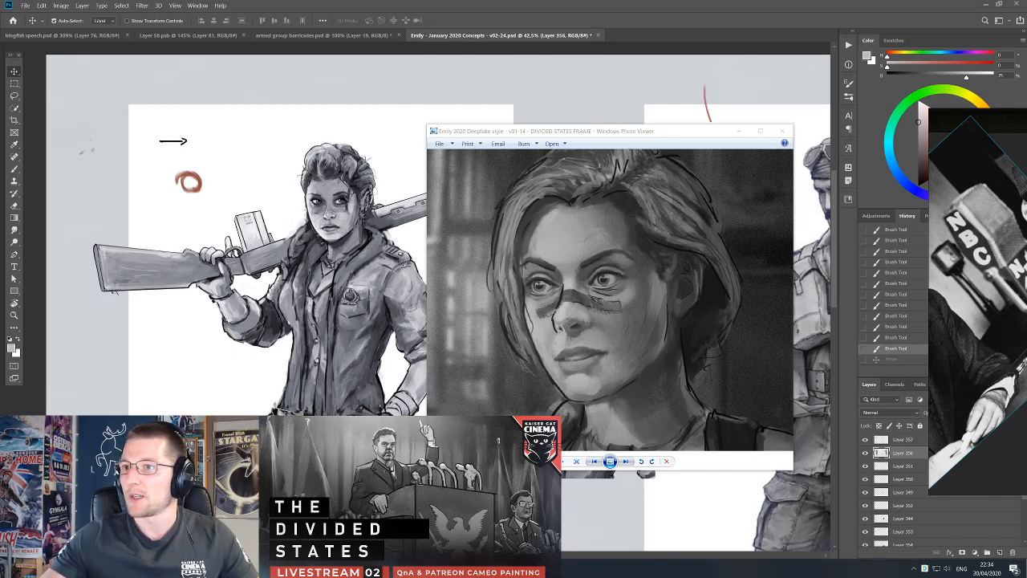
Switch to the WorldofKR - CSA - WALLPAPER.psb document in Photoshop and select the blonde woman's Girl 13 layer.
{"action": "key", "text": "alt+Tab"}
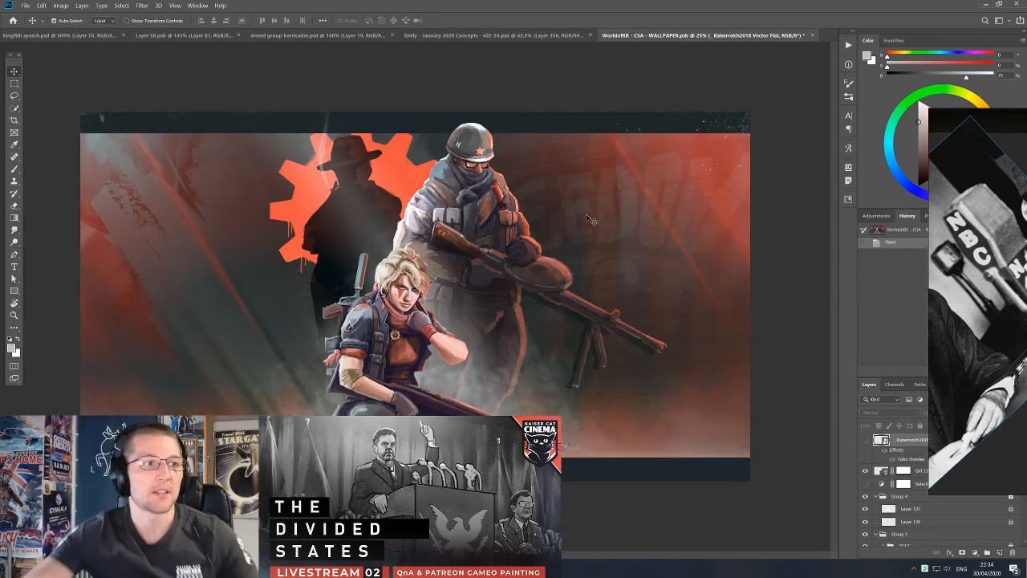
{"action": "left_click_drag", "start_coordinate": [396, 336], "coordinate": [415, 319]}
{"action": "key", "text": "ctrl+z"}
Paste a capture of the Girl 13 layer entry into the reference board and move the board off the artwork.
{"action": "left_click_drag", "start_coordinate": [975, 375], "coordinate": [915, 312]}
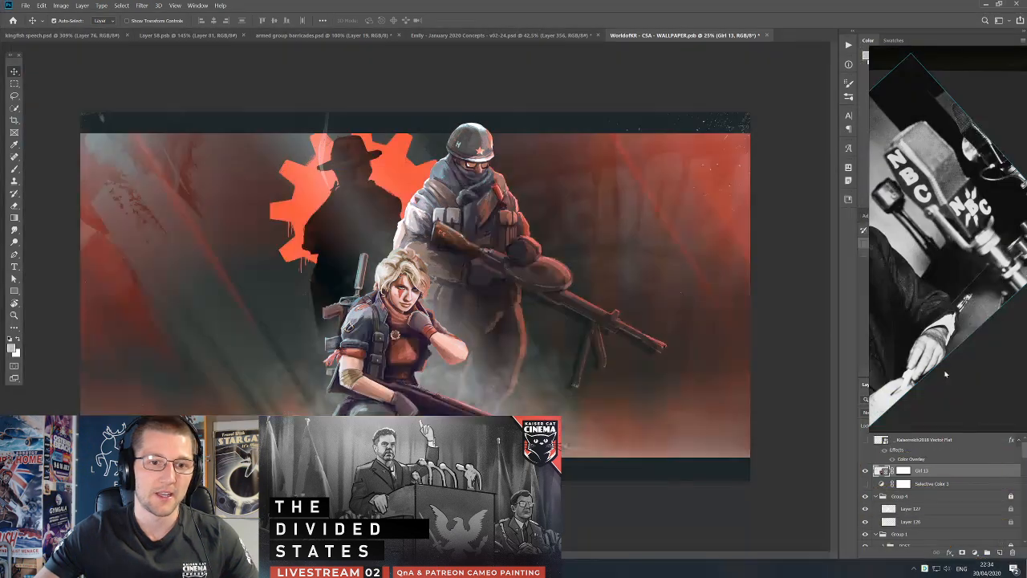
{"action": "left_click_drag", "start_coordinate": [936, 272], "coordinate": [145, 315]}
{"action": "left_click_drag", "start_coordinate": [334, 298], "coordinate": [754, 290]}
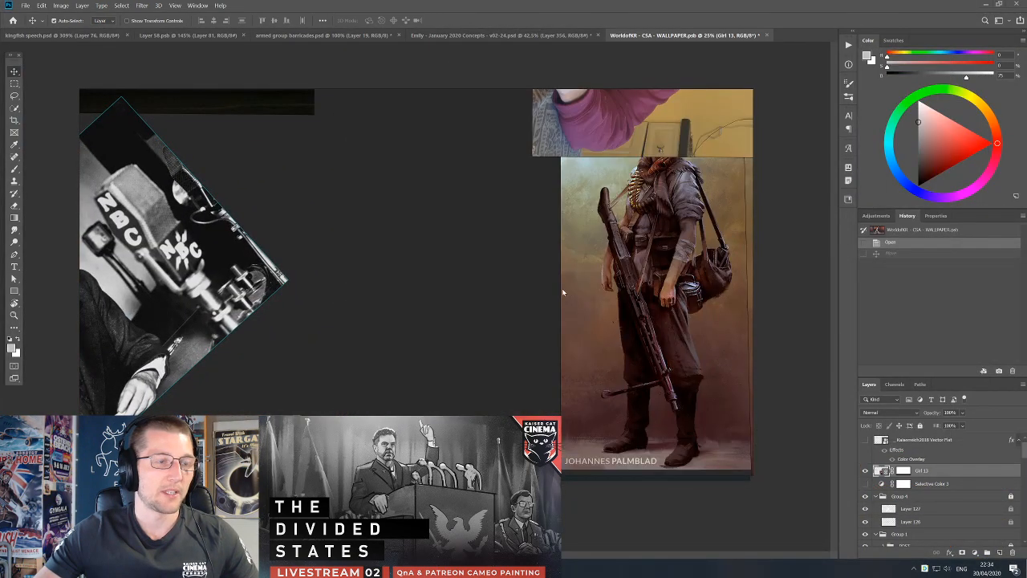
{"action": "key", "text": "ctrl+v"}
{"action": "left_click_drag", "start_coordinate": [491, 303], "coordinate": [841, 307]}
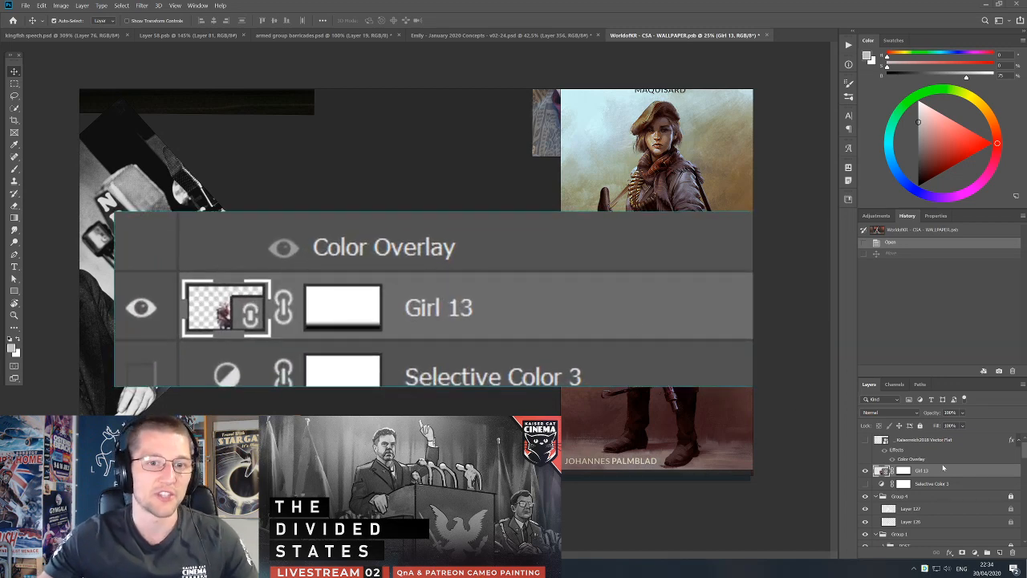
{"action": "left_click_drag", "start_coordinate": [209, 112], "coordinate": [686, 512]}
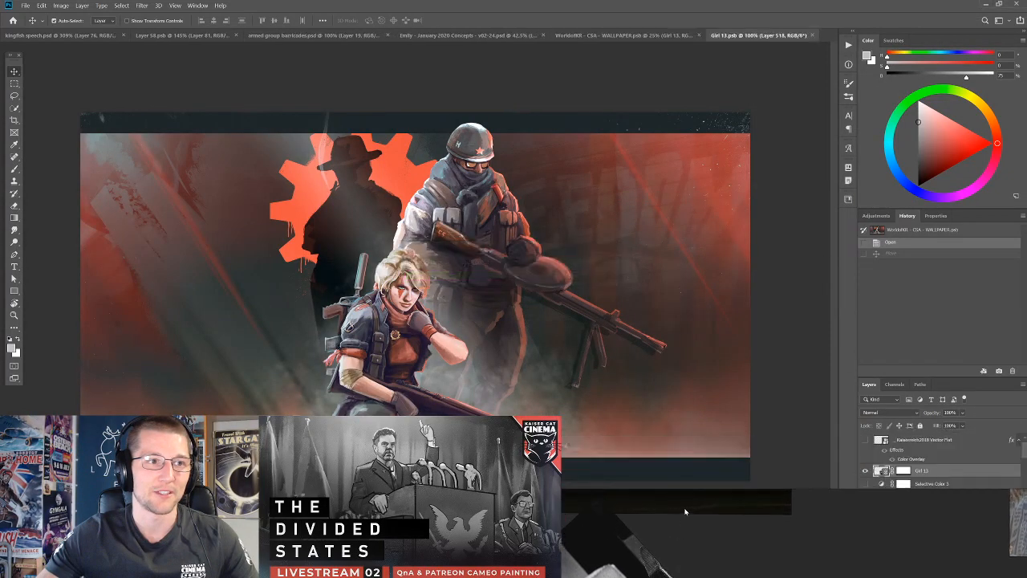
In Girl 13.psb, turn on the ANNABELLE title and the painted backdrop on Layer 511 to show the full composition.
{"action": "scroll", "coordinate": [381, 192], "scroll_direction": "up", "scroll_amount": 5}
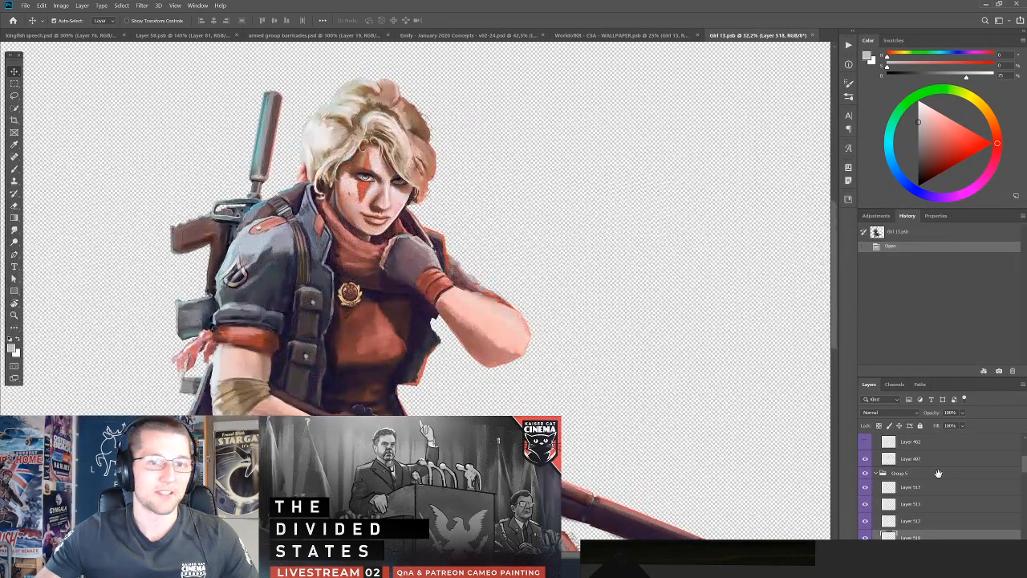
{"action": "scroll", "coordinate": [953, 479], "scroll_direction": "down", "scroll_amount": 5}
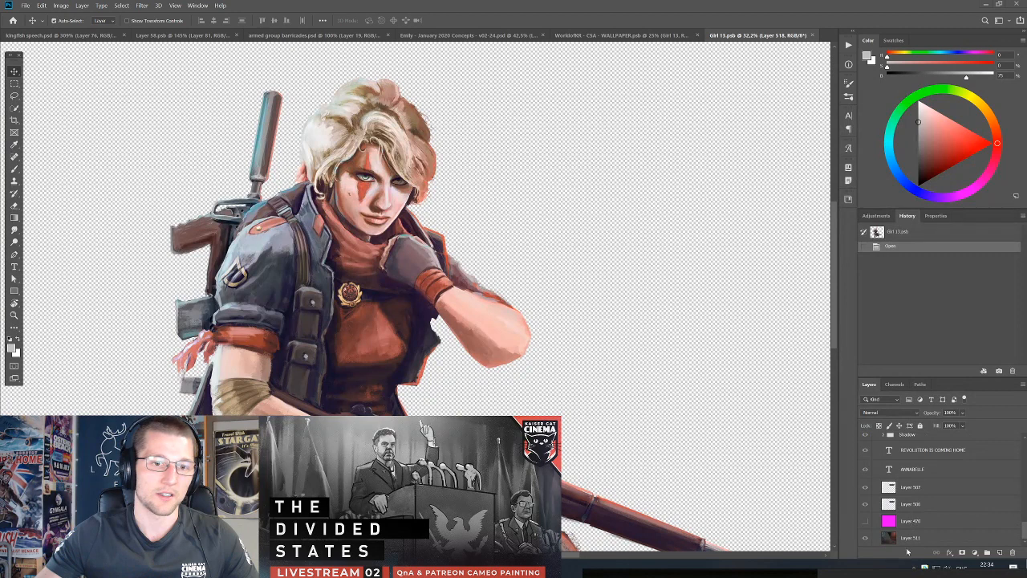
{"action": "left_click", "coordinate": [909, 539]}
{"action": "left_click", "coordinate": [866, 539]}
{"action": "left_click", "coordinate": [866, 538]}
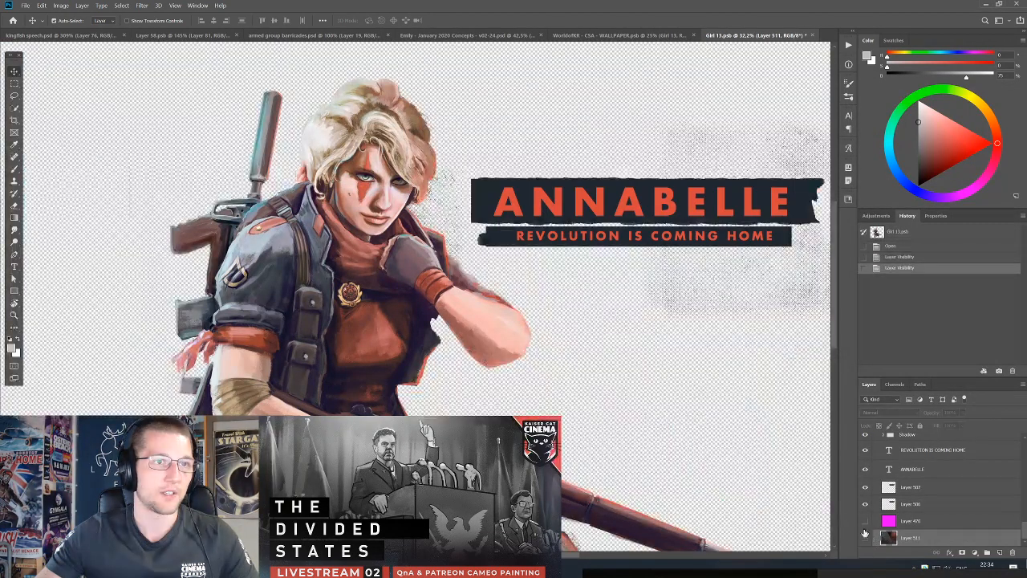
{"action": "left_click", "coordinate": [864, 537]}
{"action": "mouse_move", "coordinate": [603, 269]}
{"action": "left_mouse_down"}
{"action": "mouse_move", "coordinate": [600, 319]}
{"action": "mouse_move", "coordinate": [502, 280]}
{"action": "left_mouse_up"}
{"action": "scroll", "coordinate": [554, 289], "scroll_direction": "down", "scroll_amount": 1}
{"action": "scroll", "coordinate": [506, 273], "scroll_direction": "down", "scroll_amount": 1}
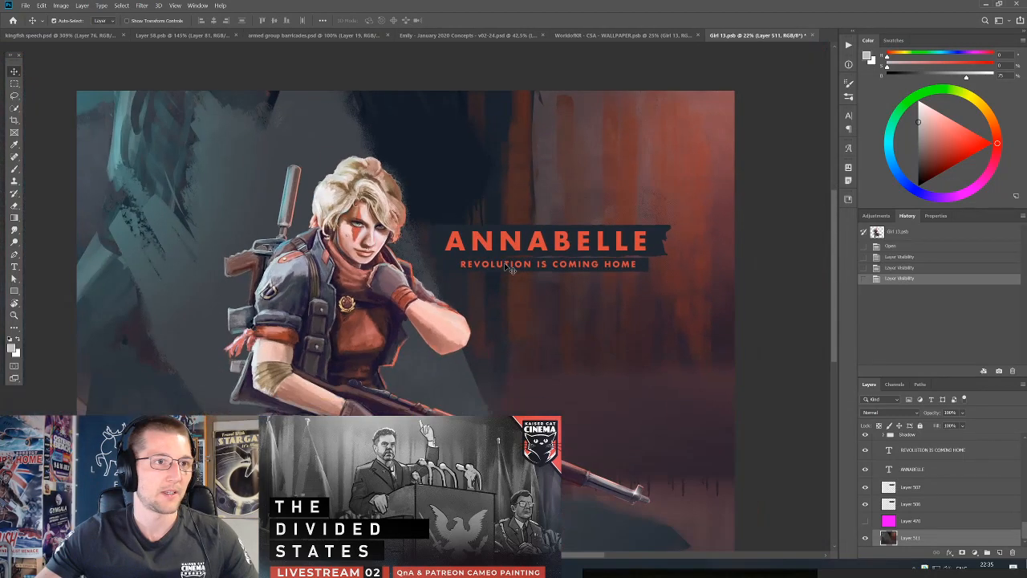
Capture the Annabelle composition with its REVOLUTION IS COMING HOME title and paste it into an empty area of the reference board.
{"action": "scroll", "coordinate": [507, 269], "scroll_direction": "up", "scroll_amount": 1}
{"action": "key", "text": "super+shift+s"}
{"action": "left_click_drag", "start_coordinate": [94, 91], "coordinate": [652, 373]}
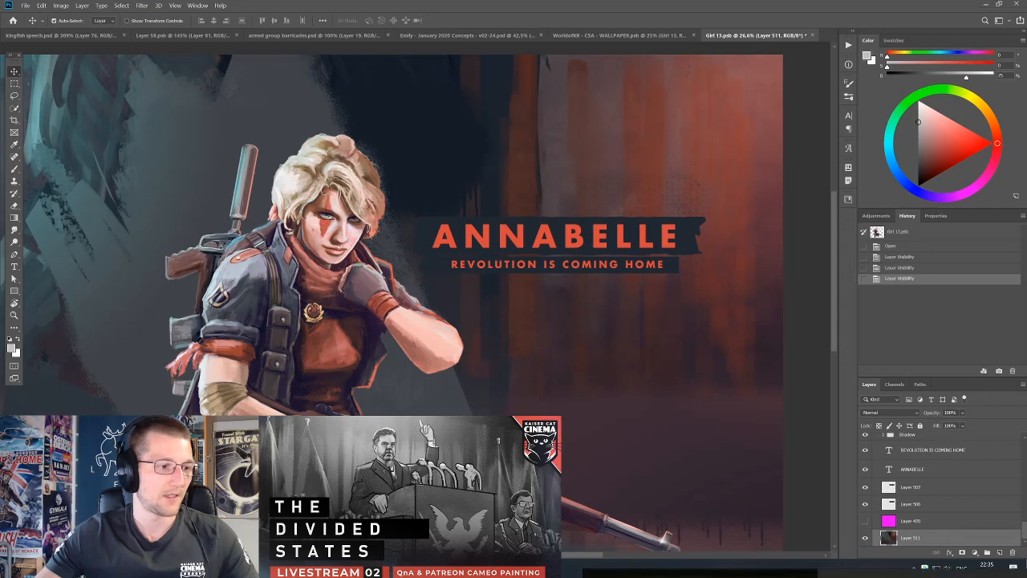
{"action": "left_click", "coordinate": [675, 575]}
{"action": "scroll", "coordinate": [644, 295], "scroll_direction": "down", "scroll_amount": 10}
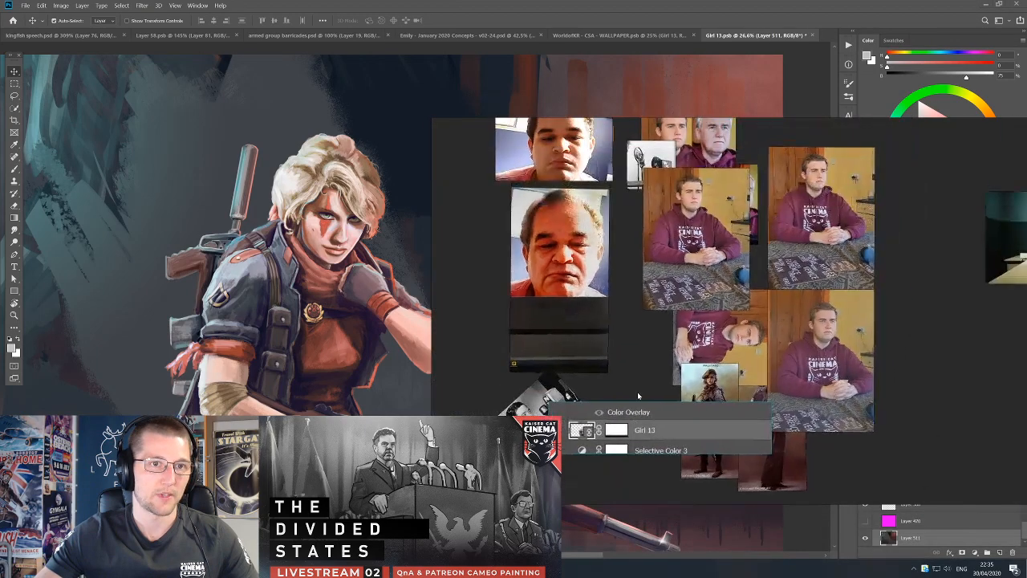
{"action": "scroll", "coordinate": [644, 366], "scroll_direction": "up", "scroll_amount": 4}
{"action": "key", "text": "ctrl+v"}
{"action": "left_click_drag", "start_coordinate": [645, 366], "coordinate": [589, 368]}
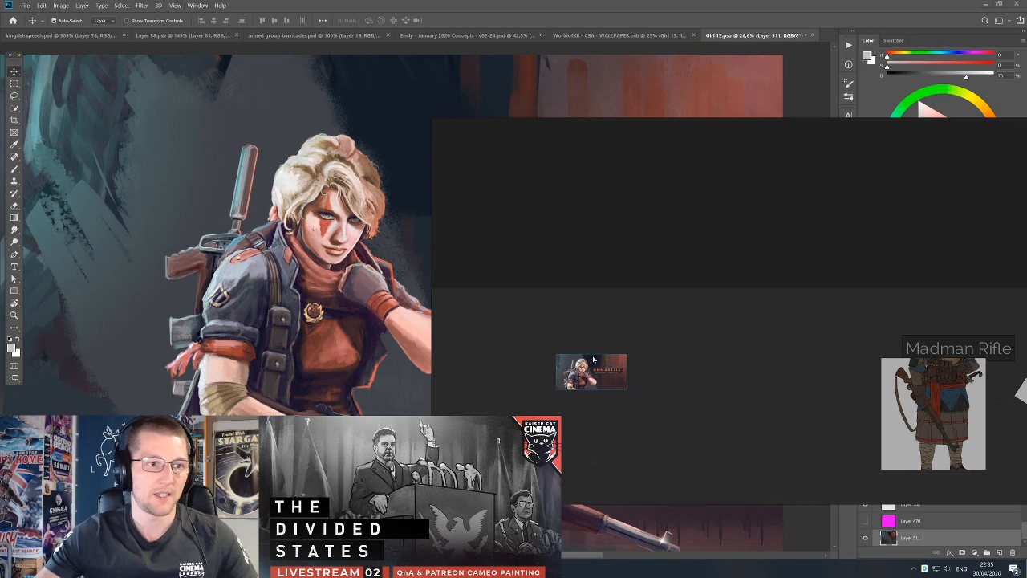
{"action": "scroll", "coordinate": [648, 353], "scroll_direction": "up", "scroll_amount": 6}
{"action": "scroll", "coordinate": [648, 353], "scroll_direction": "up", "scroll_amount": 3}
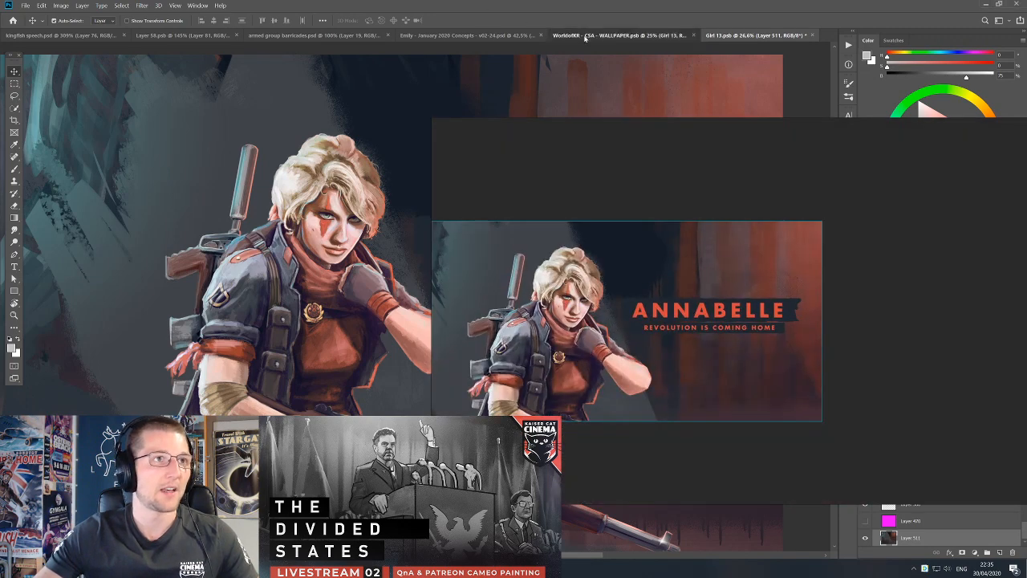
Close the WorldofKR - CSA - WALLPAPER.psb and Girl 13.psb documents.
{"action": "left_click", "coordinate": [594, 35]}
{"action": "left_click", "coordinate": [697, 35]}
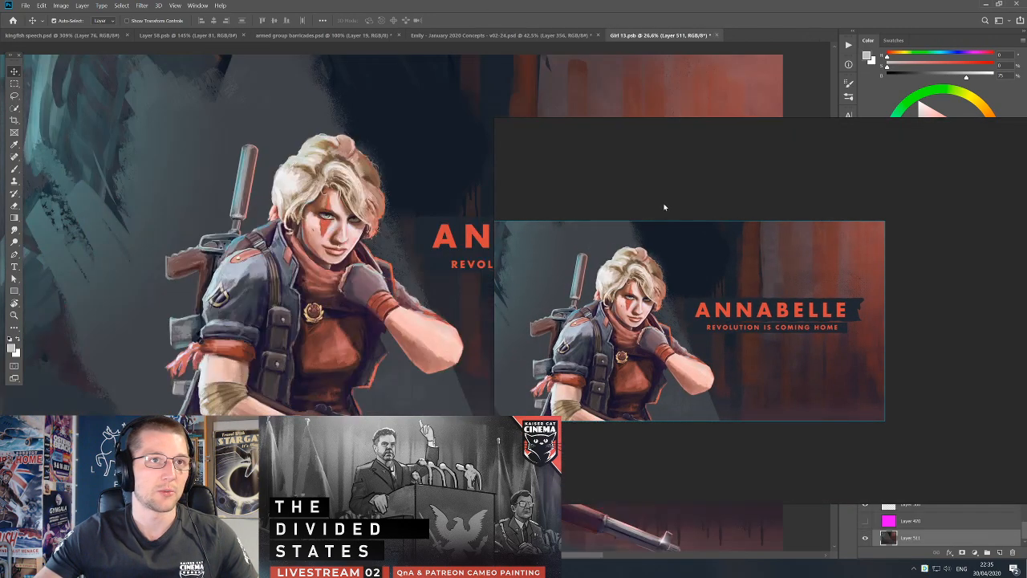
{"action": "left_click", "coordinate": [719, 35]}
{"action": "left_click", "coordinate": [480, 216]}
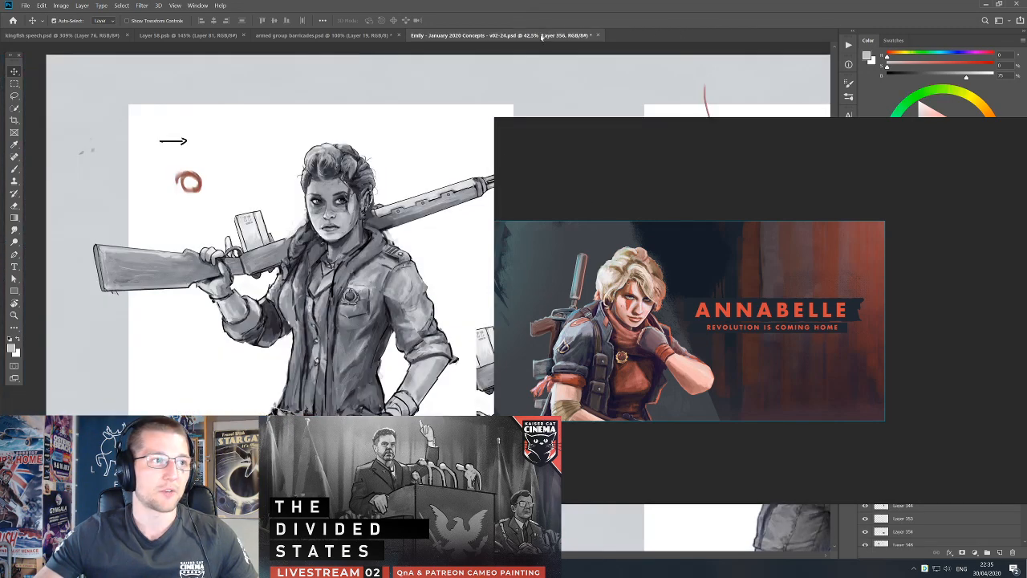
Capture the Emily rifle sketch from the January 2020 Concepts document and paste it beside Annabelle on the reference board.
{"action": "key", "text": "ctrl+Print"}
{"action": "left_click_drag", "start_coordinate": [139, 110], "coordinate": [434, 393]}
{"action": "key", "text": "ctrl+v"}
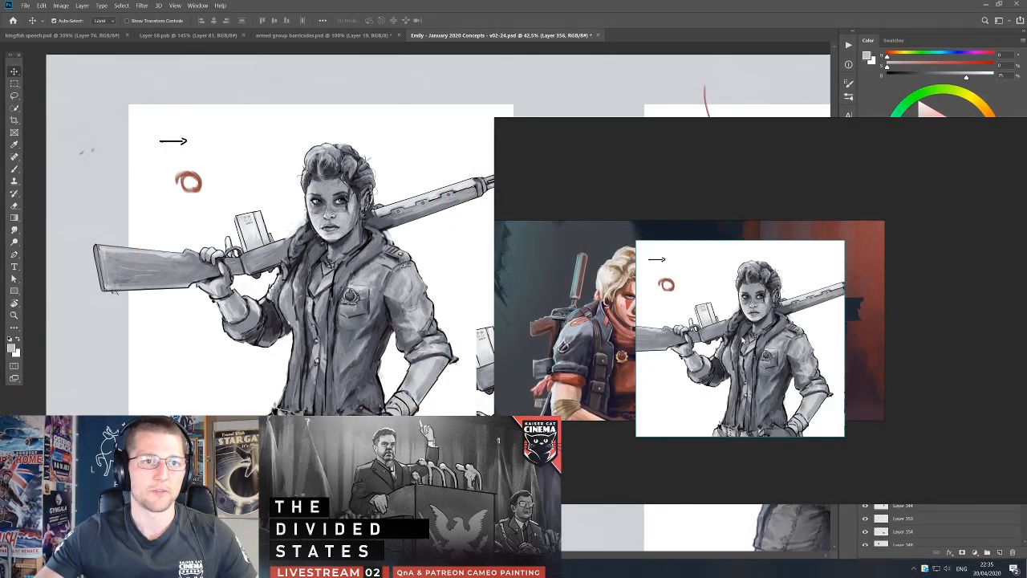
{"action": "left_click_drag", "start_coordinate": [742, 343], "coordinate": [795, 319]}
Capture the Emily 2020 Deepfake style portrait from Windows Photo Viewer and place it beside the rifle sketch on the board.
{"action": "left_click", "coordinate": [321, 36]}
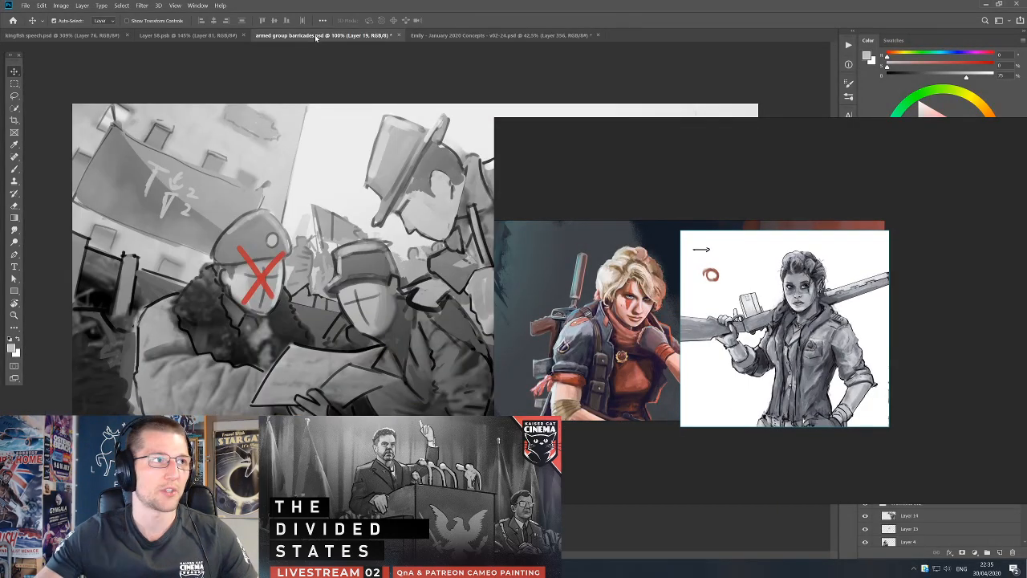
{"action": "left_click", "coordinate": [167, 36]}
{"action": "left_click", "coordinate": [498, 35]}
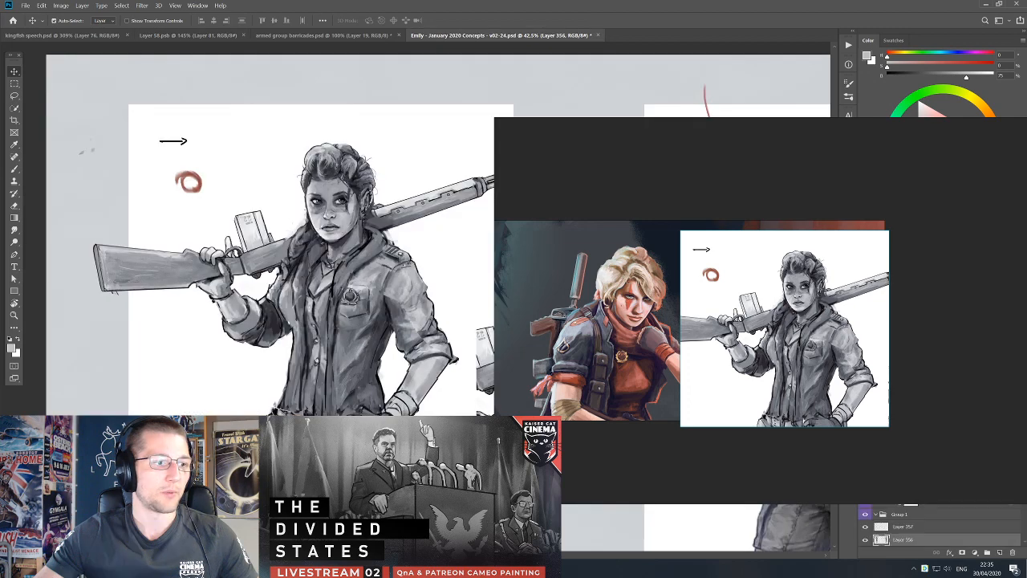
{"action": "key", "text": "alt+Tab"}
{"action": "left_click_drag", "start_coordinate": [464, 130], "coordinate": [135, 93]}
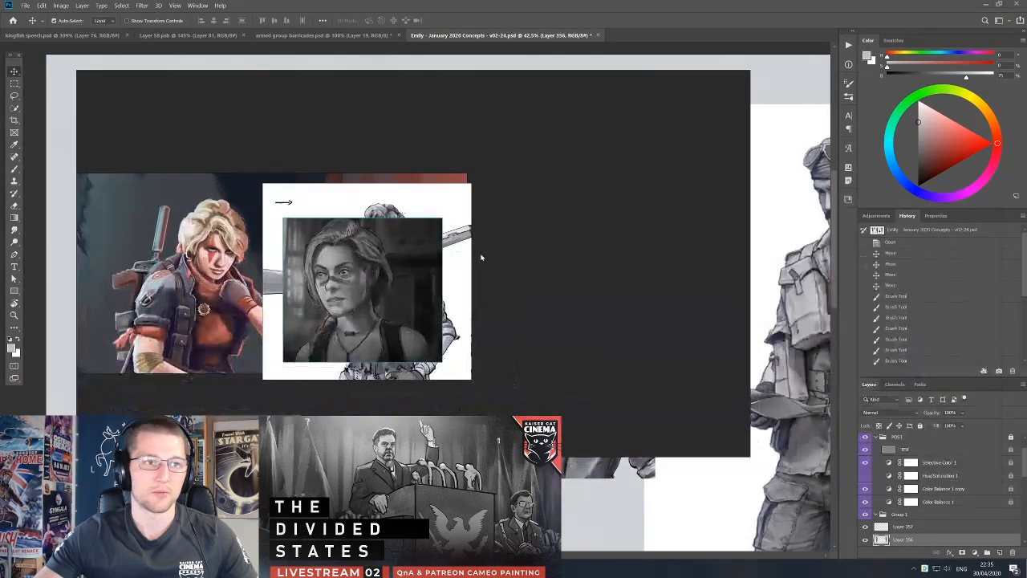
{"action": "left_click_drag", "start_coordinate": [365, 269], "coordinate": [540, 277]}
{"action": "mouse_move", "coordinate": [540, 276]}
{"action": "left_mouse_down"}
{"action": "mouse_move", "coordinate": [530, 278]}
{"action": "mouse_move", "coordinate": [562, 284]}
{"action": "mouse_move", "coordinate": [542, 287]}
{"action": "left_mouse_up"}
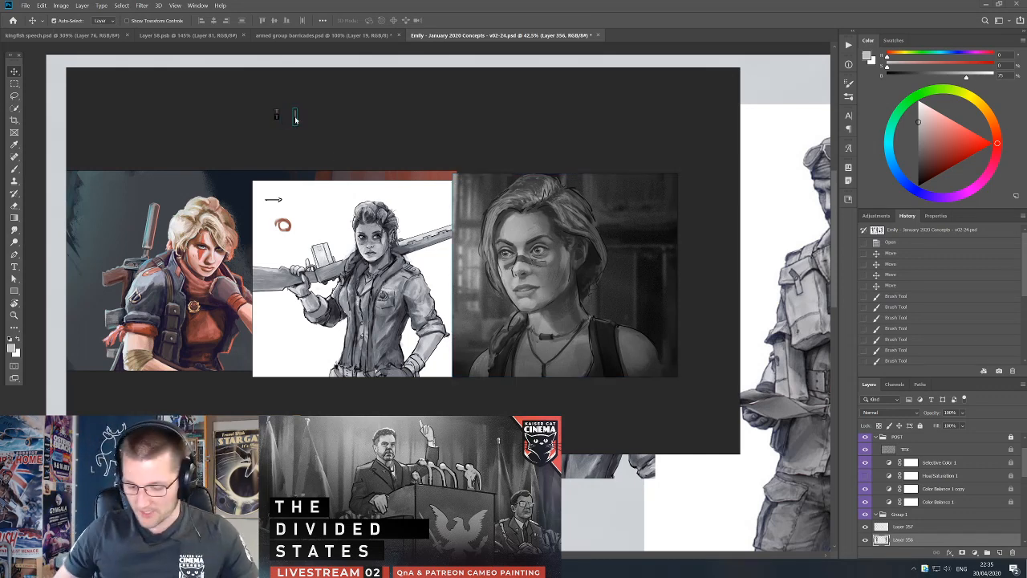
Label the reference board with 2018 above the Annabelle painting and 2020 above the Emily portrait.
{"action": "left_click_drag", "start_coordinate": [294, 120], "coordinate": [566, 143]}
{"action": "key", "text": "BackSpace"}
{"action": "type", "text": "200"}
{"action": "key", "text": "BackSpace"}
{"action": "type", "text": "19"}
{"action": "key", "text": "BackSpace"}
{"action": "key", "text": "BackSpace"}
{"action": "type", "text": "20"}
{"action": "left_click", "coordinate": [478, 149]}
{"action": "left_click", "coordinate": [519, 145]}
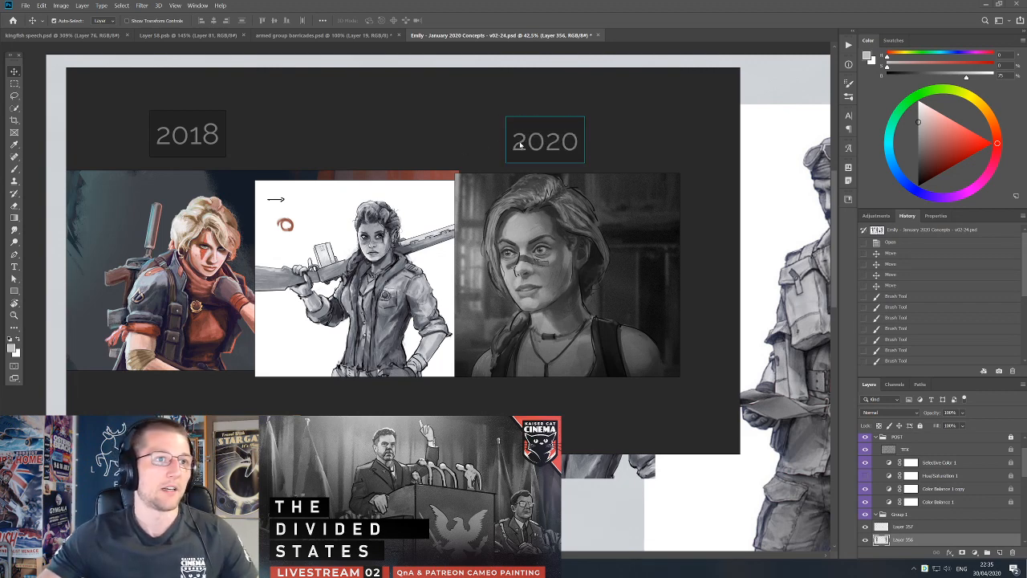
Duplicate the 2020 label, change the copy's text to the arrow ------>, and centre it between the two years.
{"action": "left_click_drag", "start_coordinate": [547, 145], "coordinate": [345, 137]}
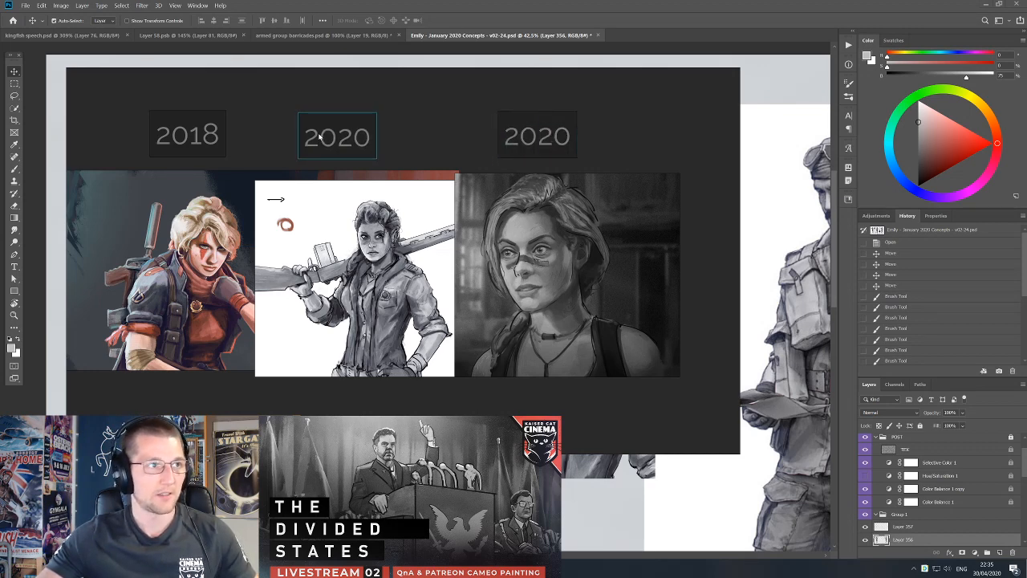
{"action": "key", "text": "BackSpace"}
{"action": "key", "text": "BackSpace"}
{"action": "key", "text": "BackSpace"}
{"action": "key", "text": "BackSpace"}
{"action": "type", "text": "------"}
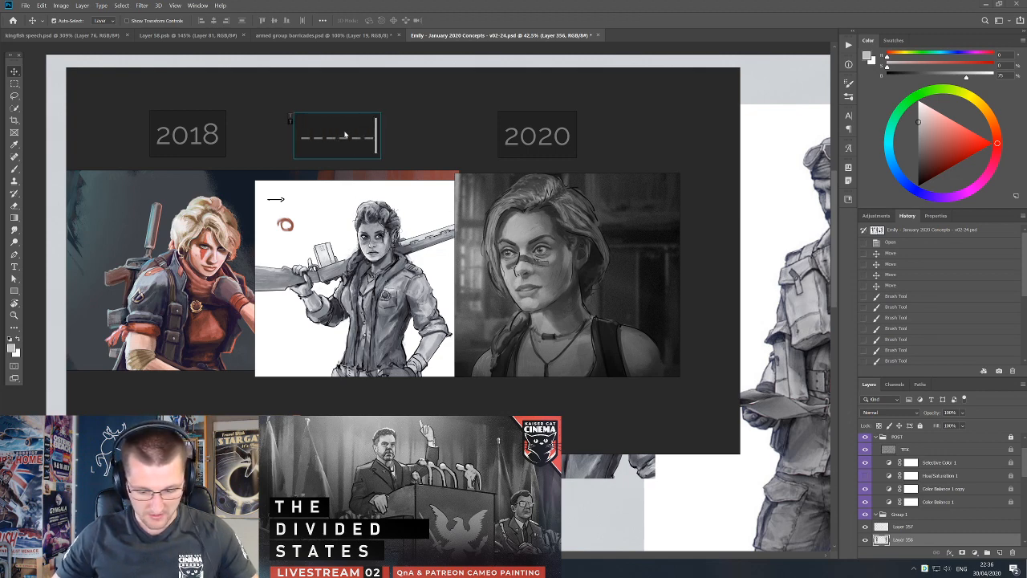
{"action": "type", "text": ">"}
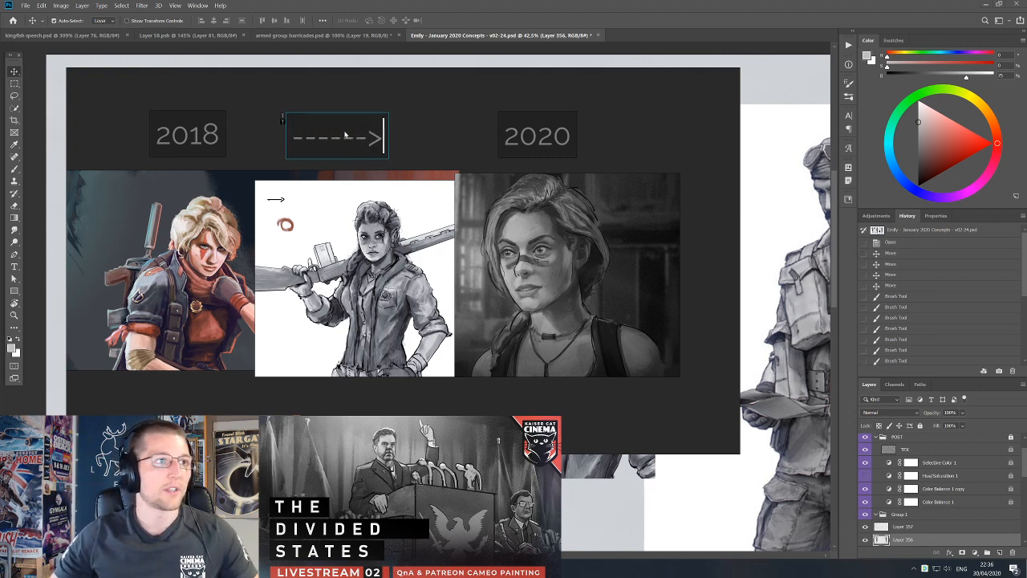
{"action": "left_click", "coordinate": [402, 143]}
{"action": "left_click_drag", "start_coordinate": [377, 139], "coordinate": [399, 137]}
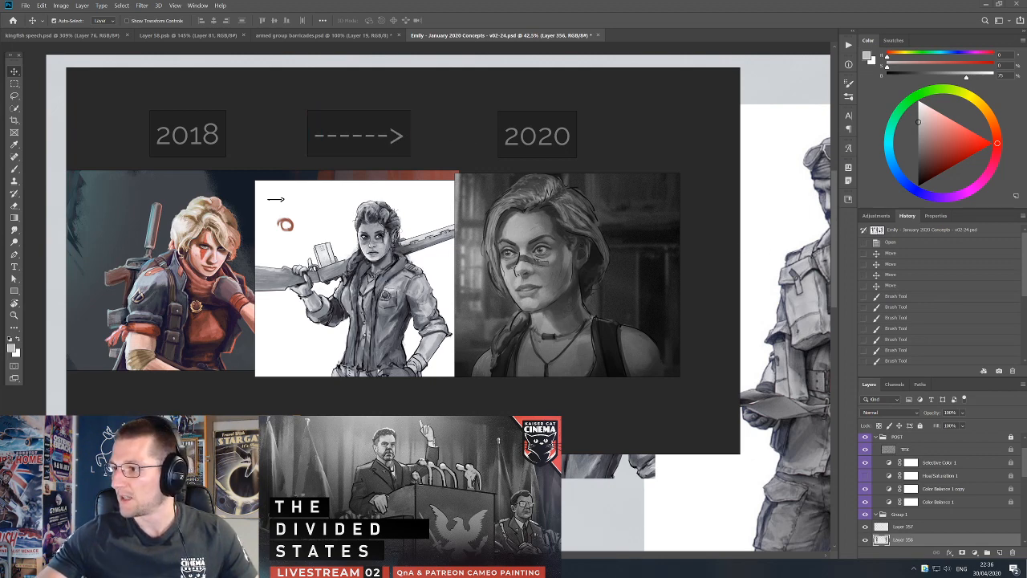
Find Sawyer Face.mp4 with Search Everything, play it in VLC, and move the reference board off the video.
{"action": "key", "text": "super"}
{"action": "type", "text": "eve"}
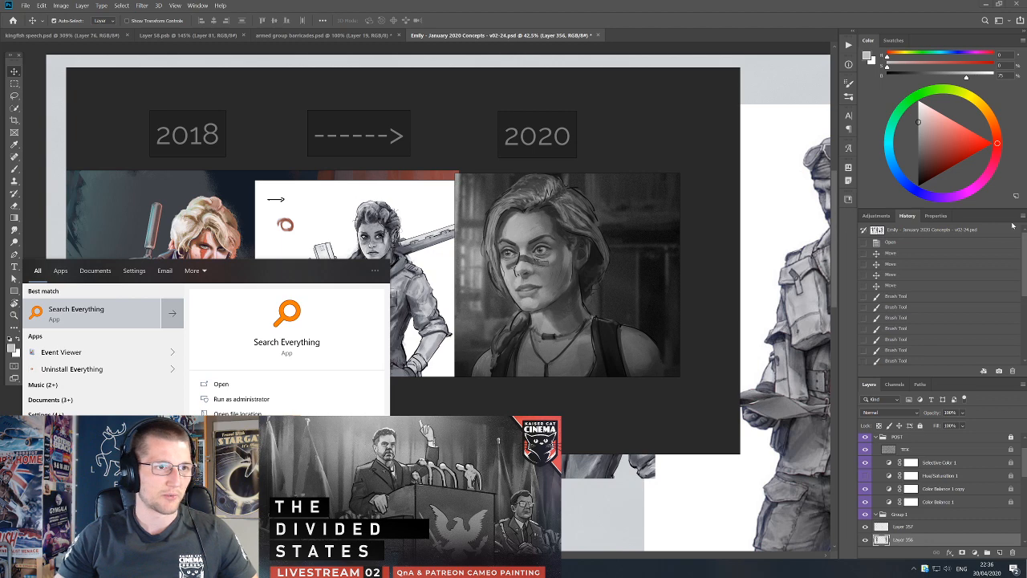
{"action": "key", "text": "Return"}
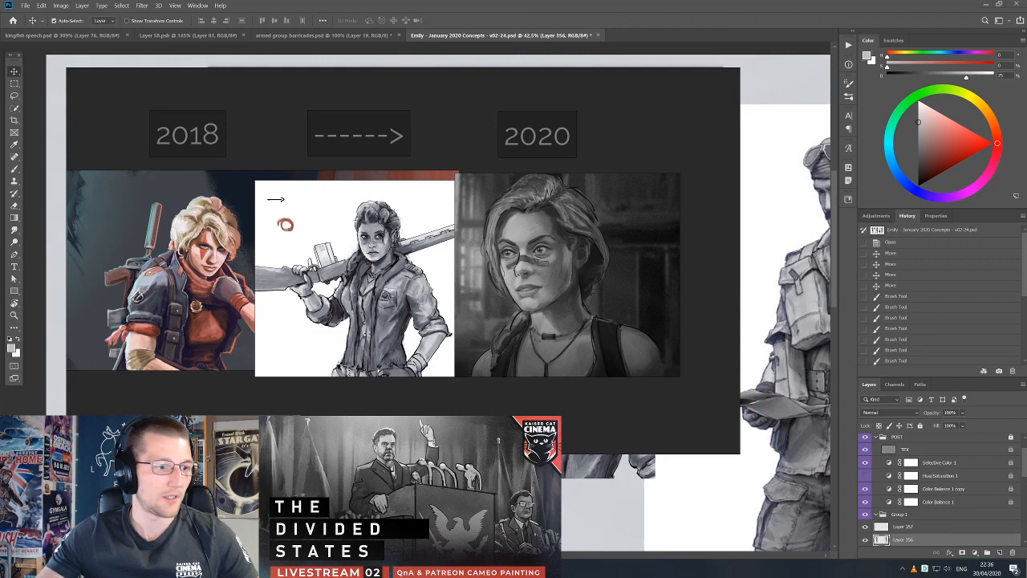
{"action": "left_click_drag", "start_coordinate": [551, 138], "coordinate": [543, 473]}
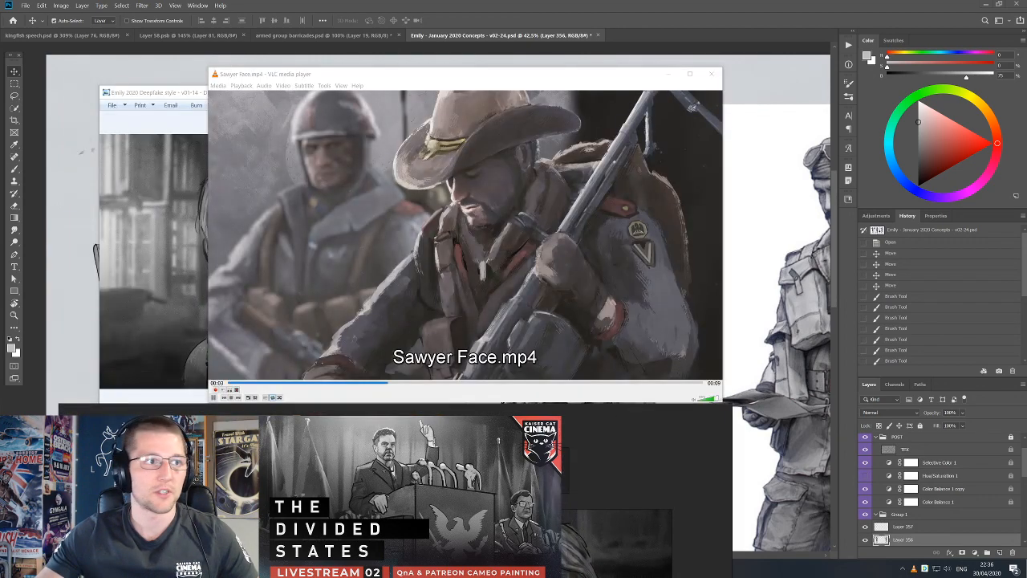
Pause the Sawyer Face video, capture the frame, and paste it below the Annabelle painting on the reference board.
{"action": "left_click", "coordinate": [503, 207]}
{"action": "key", "text": "Print"}
{"action": "left_click", "coordinate": [434, 180]}
{"action": "left_click_drag", "start_coordinate": [473, 455], "coordinate": [557, 153]}
{"action": "scroll", "coordinate": [448, 378], "scroll_direction": "down", "scroll_amount": 3}
{"action": "key", "text": "ctrl+v"}
{"action": "left_click_drag", "start_coordinate": [443, 357], "coordinate": [417, 355]}
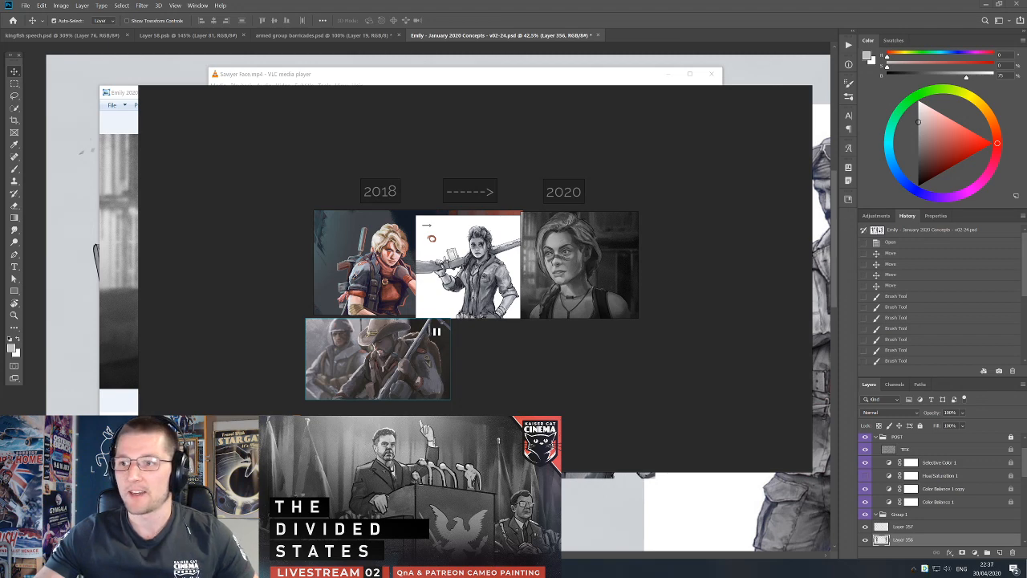
Capture the sawyer hussard illustration and paste it beside the Sawyer Face frame on the reference board.
{"action": "left_click_drag", "start_coordinate": [505, 167], "coordinate": [912, 411]}
{"action": "left_click", "coordinate": [516, 219]}
{"action": "key", "text": "Print"}
{"action": "left_click_drag", "start_coordinate": [340, 94], "coordinate": [531, 474]}
{"action": "left_click_drag", "start_coordinate": [650, 442], "coordinate": [257, 181]}
{"action": "key", "text": "ctrl+v"}
{"action": "left_click_drag", "start_coordinate": [500, 342], "coordinate": [494, 374]}
{"action": "scroll", "coordinate": [486, 356], "scroll_direction": "up", "scroll_amount": 3}
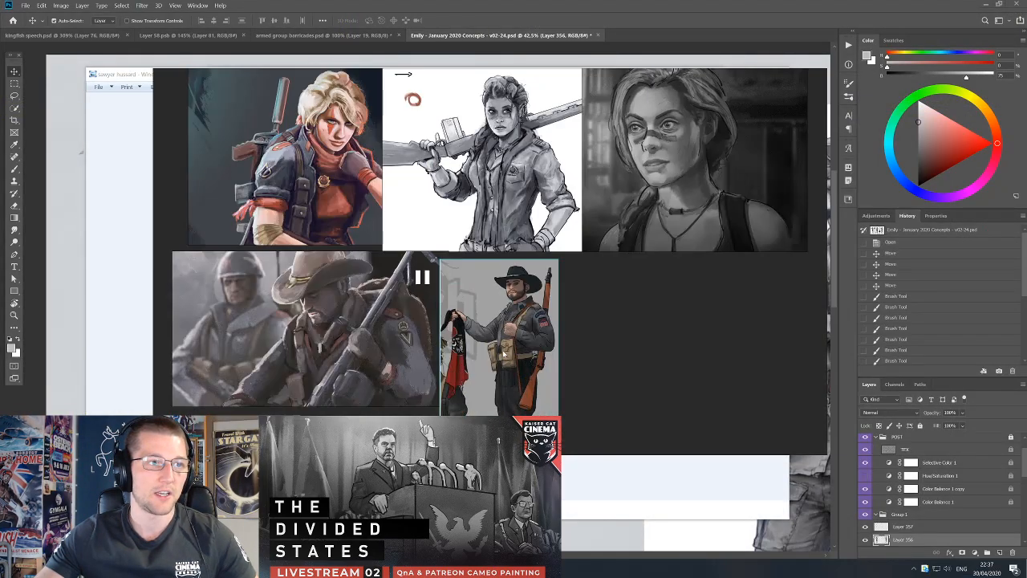
{"action": "scroll", "coordinate": [504, 353], "scroll_direction": "up", "scroll_amount": 3}
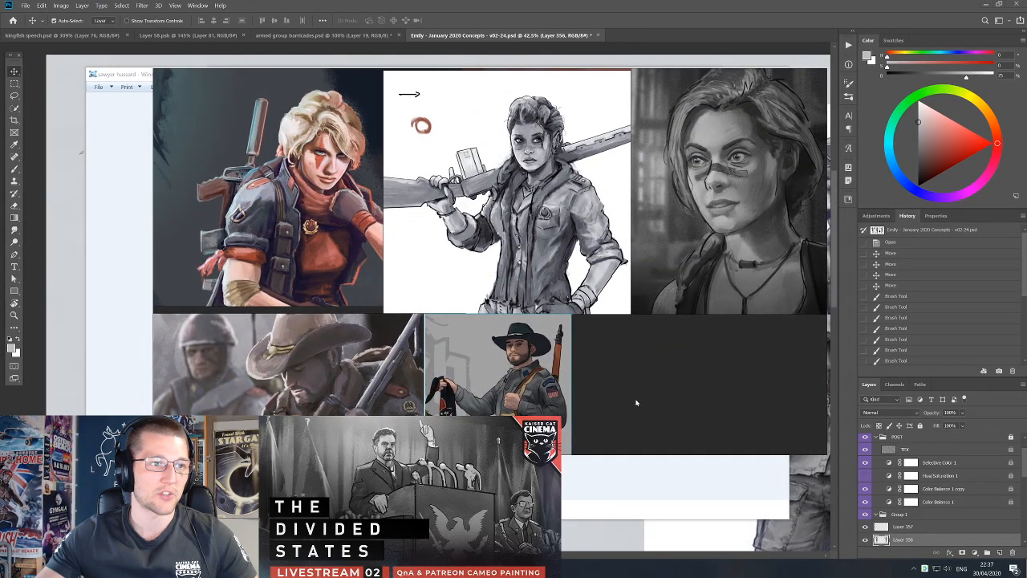
{"action": "left_click_drag", "start_coordinate": [640, 412], "coordinate": [607, 367]}
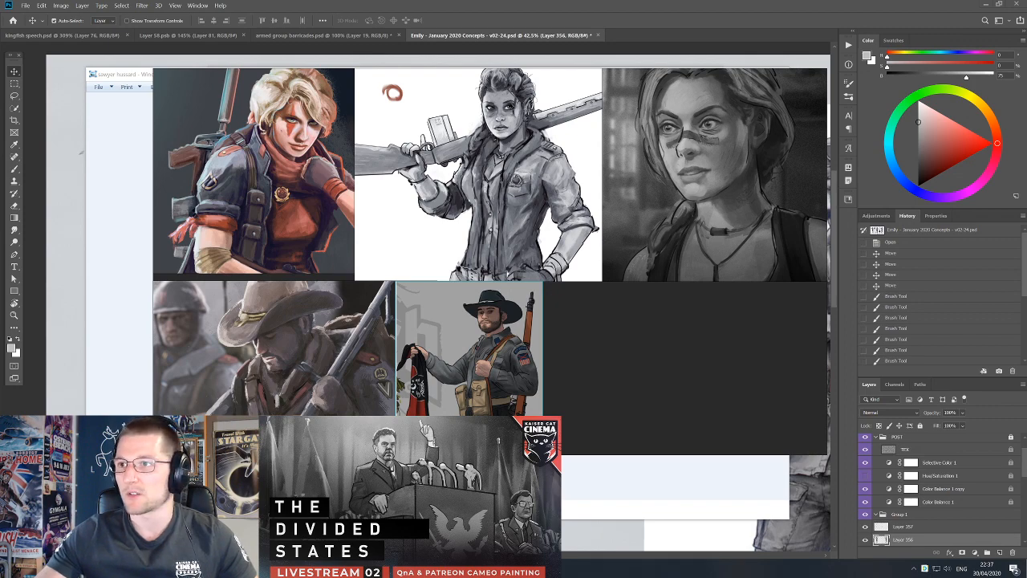
Open Sawyer-Early Portrait Tests-v01-28.psd in Photoshop and move the reference board clear of the portrait sketch.
{"action": "mouse_move", "coordinate": [570, 176]}
{"action": "left_mouse_down"}
{"action": "mouse_move", "coordinate": [515, 367]}
{"action": "mouse_move", "coordinate": [516, 276]}
{"action": "mouse_move", "coordinate": [516, 292]}
{"action": "left_mouse_up"}
{"action": "left_click_drag", "start_coordinate": [319, 211], "coordinate": [654, 152]}
{"action": "left_click_drag", "start_coordinate": [387, 183], "coordinate": [624, 172]}
{"action": "left_click_drag", "start_coordinate": [422, 151], "coordinate": [424, 257]}
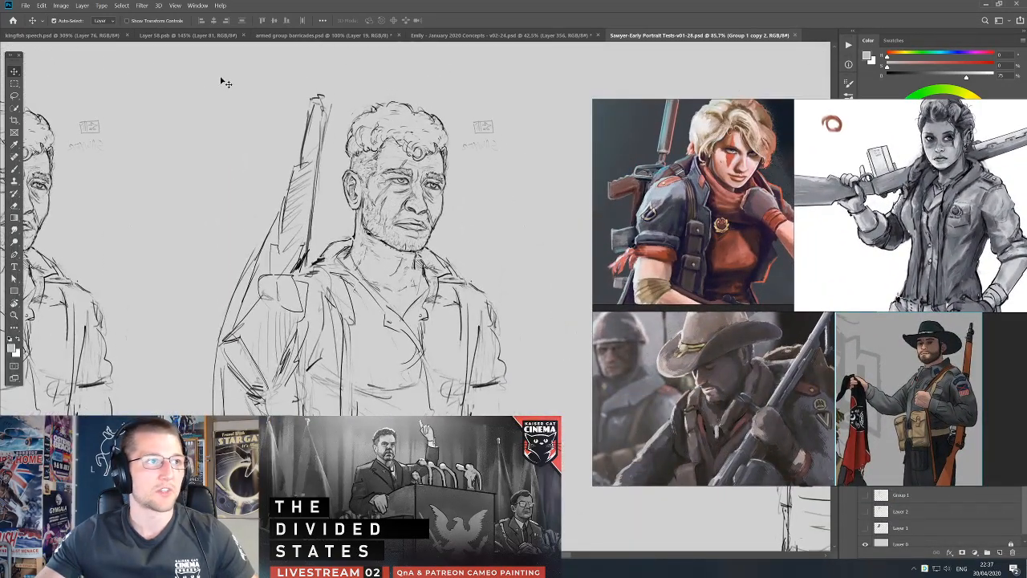
Capture the early Sawyer line portrait and paste it beside the hussard illustration on the reference board.
{"action": "key", "text": "ctrl+Print"}
{"action": "left_click_drag", "start_coordinate": [195, 63], "coordinate": [549, 365]}
{"action": "left_click_drag", "start_coordinate": [770, 323], "coordinate": [681, 307]}
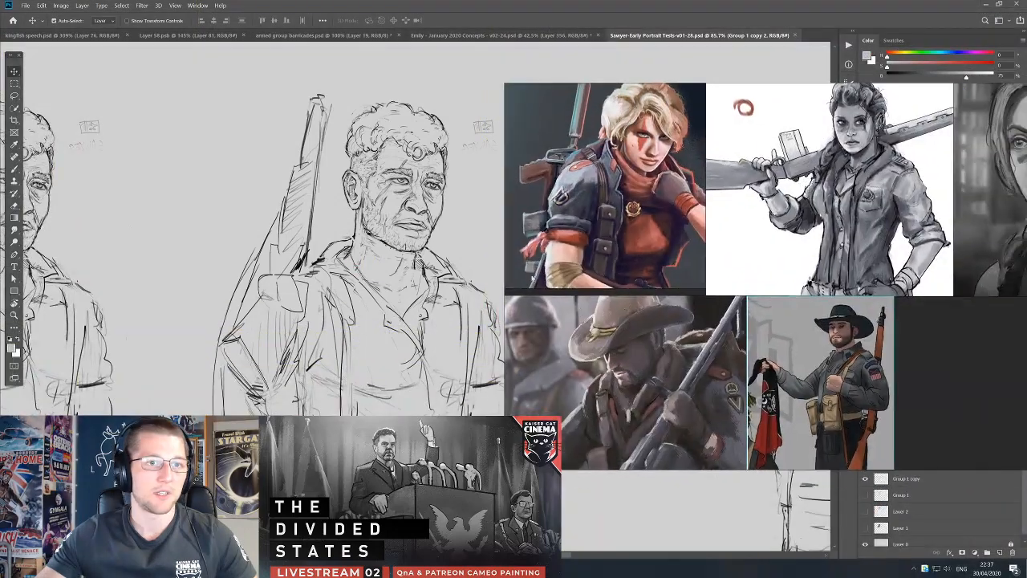
{"action": "scroll", "coordinate": [681, 307], "scroll_direction": "down", "scroll_amount": 3}
{"action": "left_click", "coordinate": [692, 311]}
{"action": "key", "text": "ctrl+v"}
{"action": "mouse_move", "coordinate": [715, 358]}
{"action": "left_mouse_down"}
{"action": "mouse_move", "coordinate": [879, 416]}
{"action": "mouse_move", "coordinate": [783, 385]}
{"action": "left_mouse_up"}
{"action": "left_click_drag", "start_coordinate": [783, 385], "coordinate": [771, 381]}
Align the three Sawyer images side by side in a row beneath the Annabelle and Emily row.
{"action": "left_click", "coordinate": [685, 330]}
{"action": "left_click", "coordinate": [763, 337]}
{"action": "mouse_move", "coordinate": [676, 327]}
{"action": "left_mouse_down"}
{"action": "mouse_move", "coordinate": [710, 329]}
{"action": "mouse_move", "coordinate": [718, 341]}
{"action": "left_mouse_up"}
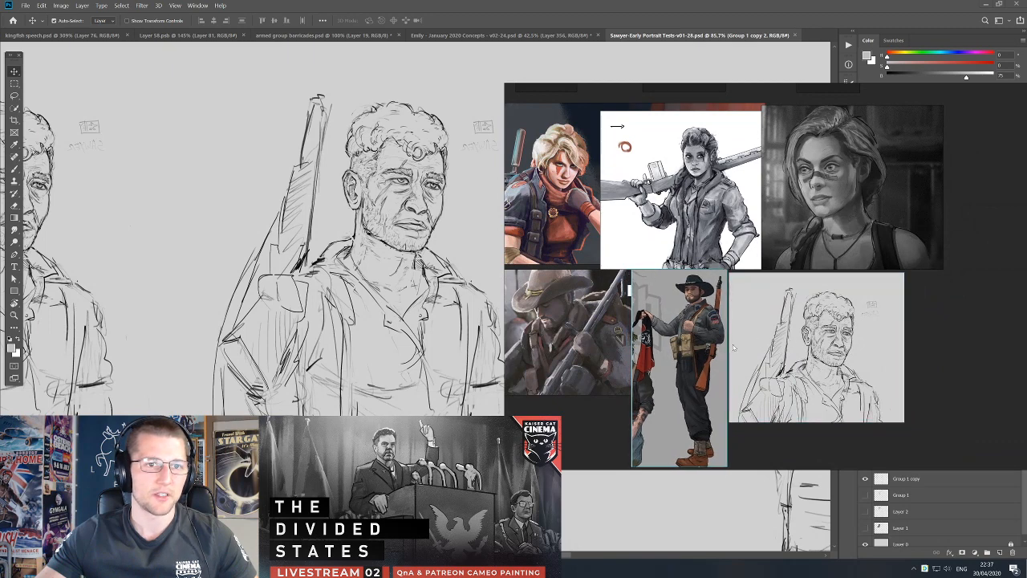
{"action": "left_click_drag", "start_coordinate": [606, 347], "coordinate": [653, 368]}
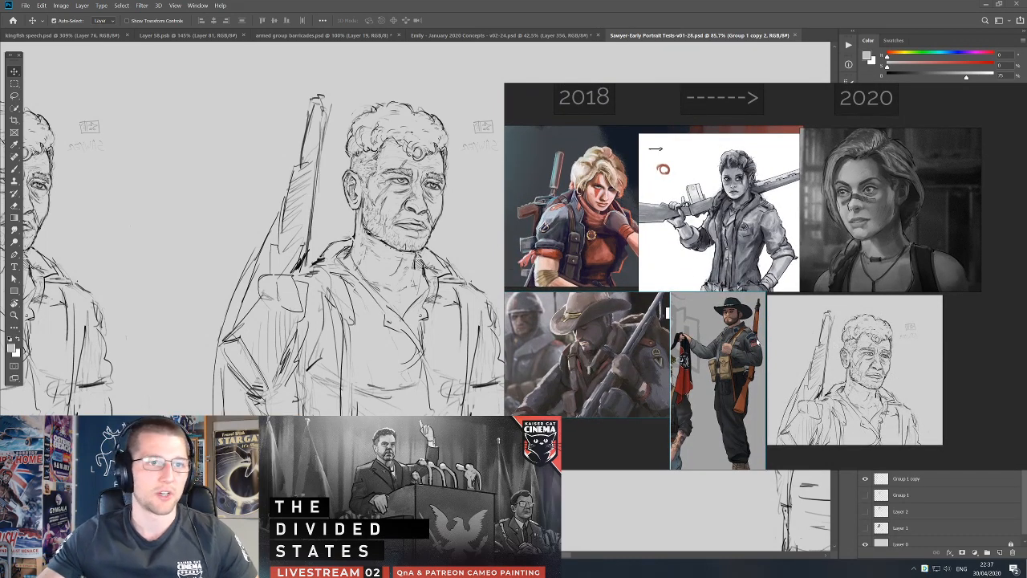
Save the reference board and close it.
{"action": "scroll", "coordinate": [727, 332], "scroll_direction": "down", "scroll_amount": 2}
{"action": "left_click", "coordinate": [830, 146]}
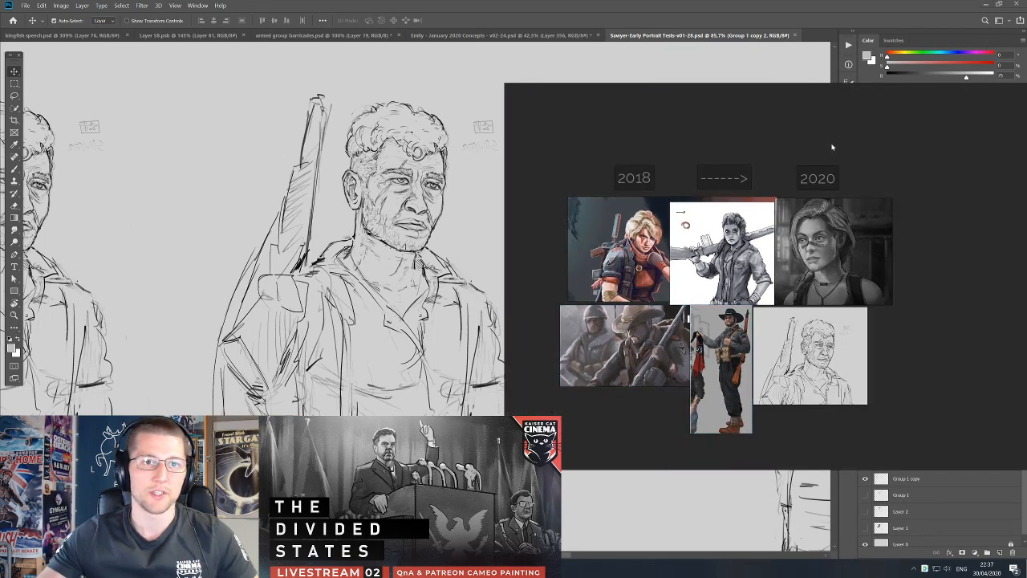
{"action": "key", "text": "ctrl+s"}
{"action": "right_click", "coordinate": [738, 170]}
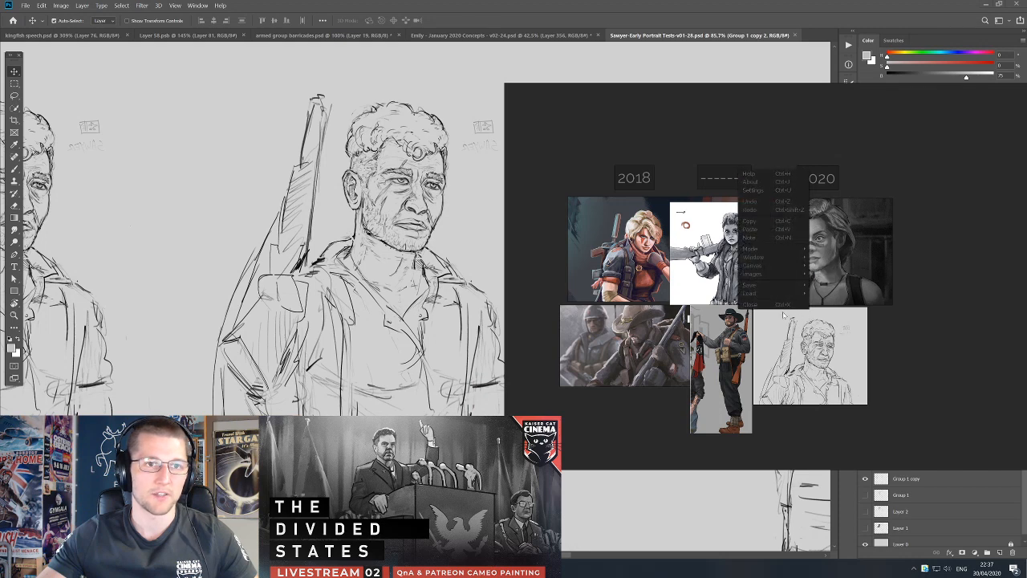
{"action": "left_click", "coordinate": [767, 306]}
Close the Sawyer-Early Portrait Tests and Emily - January 2020 Concepts documents and return to kingfish speech.psd.
{"action": "left_click", "coordinate": [792, 35]}
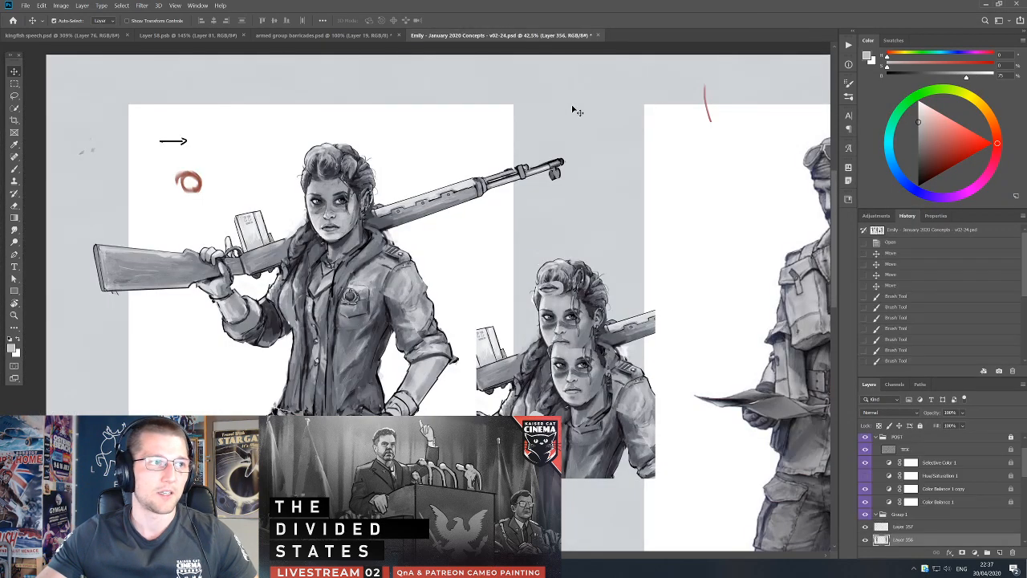
{"action": "left_click", "coordinate": [596, 35]}
{"action": "left_click", "coordinate": [518, 215]}
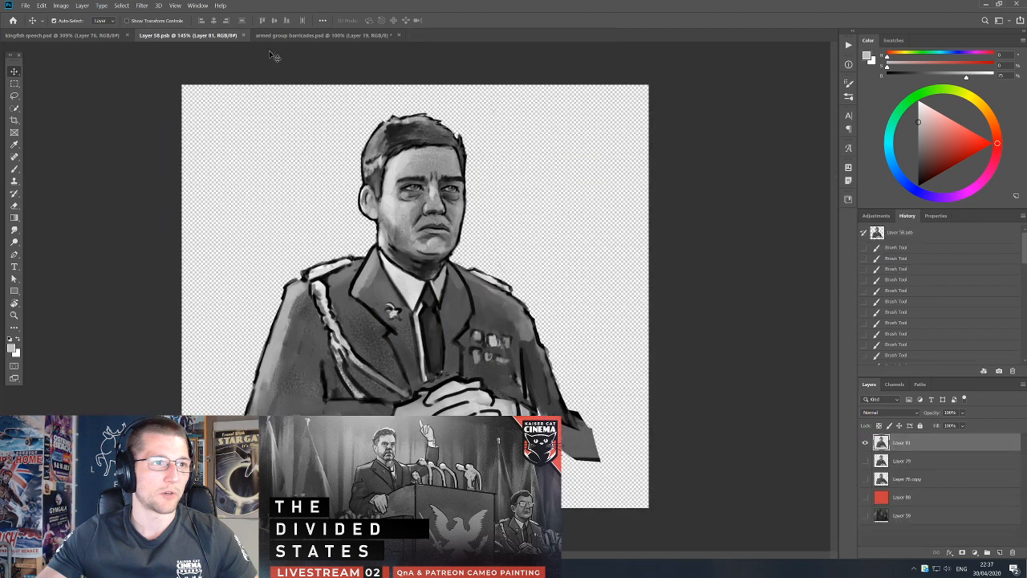
{"action": "left_click", "coordinate": [62, 35]}
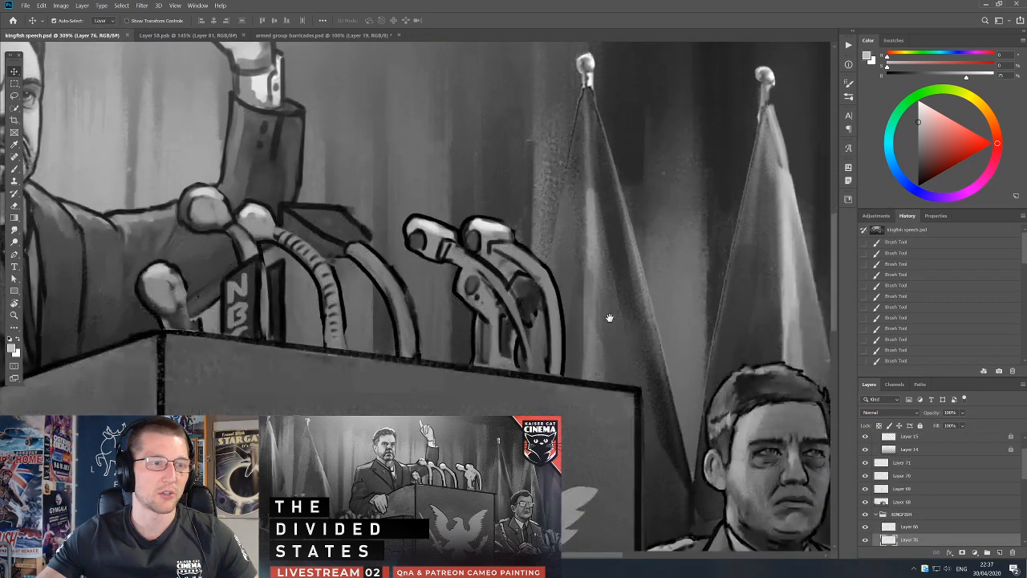
Move the box-shaped podium microphone on Layer 76 and rotate it about 29 degrees clockwise so it stands more upright.
{"action": "left_click_drag", "start_coordinate": [414, 218], "coordinate": [434, 242]}
{"action": "key", "text": "ctrl+z"}
{"action": "key", "text": "b"}
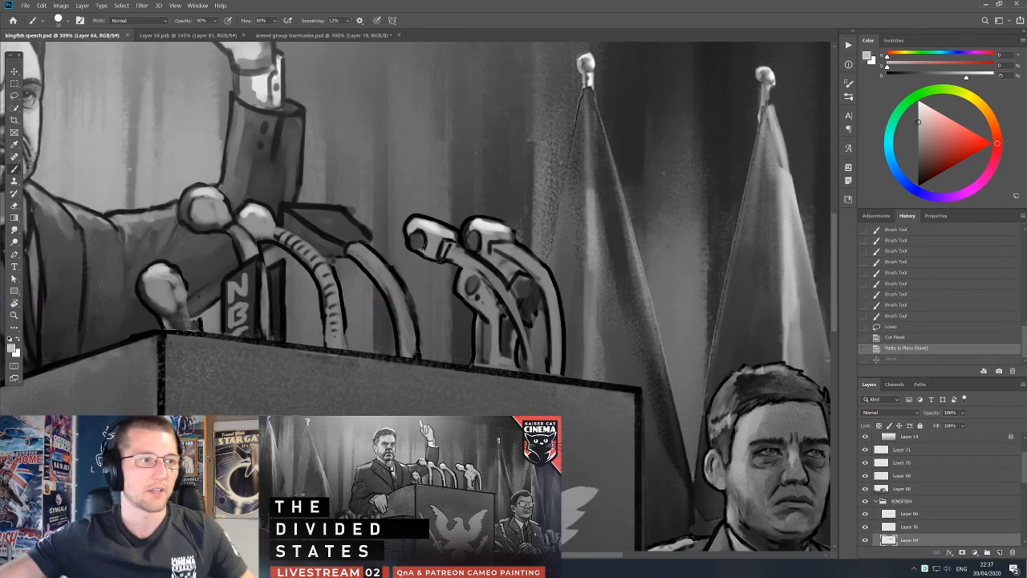
{"action": "left_click_drag", "start_coordinate": [350, 212], "coordinate": [390, 238]}
{"action": "key", "text": "ctrl+t"}
{"action": "left_click_drag", "start_coordinate": [382, 171], "coordinate": [445, 180]}
{"action": "left_click_drag", "start_coordinate": [430, 271], "coordinate": [403, 271]}
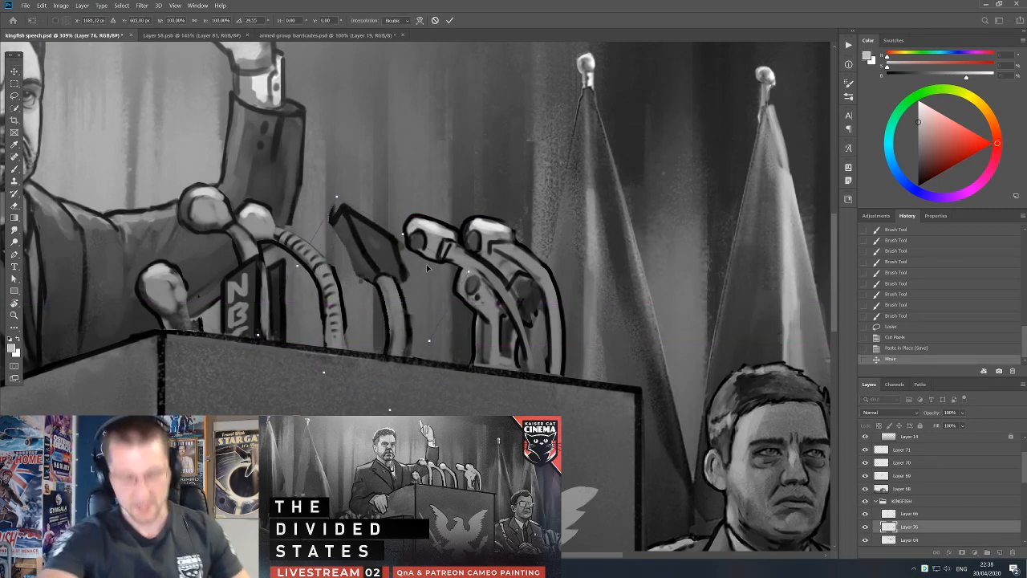
{"action": "key", "text": "Return"}
Paint the rotated box microphone's head a solid dark grey and clean up its lower edge where it meets the stem.
{"action": "left_click", "coordinate": [382, 246], "text": "alt"}
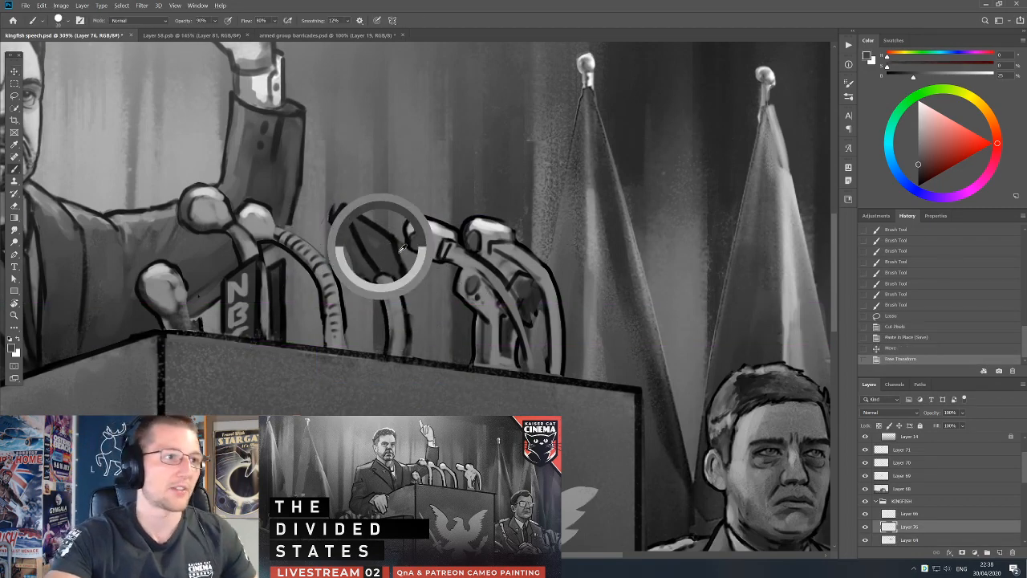
{"action": "mouse_move", "coordinate": [394, 273]}
{"action": "left_mouse_down"}
{"action": "mouse_move", "coordinate": [386, 264]}
{"action": "mouse_move", "coordinate": [403, 255]}
{"action": "mouse_move", "coordinate": [406, 277]}
{"action": "mouse_move", "coordinate": [390, 285]}
{"action": "left_mouse_up"}
{"action": "key", "text": "e"}
{"action": "key", "text": "b"}
{"action": "left_click", "coordinate": [387, 269], "text": "alt"}
{"action": "left_click", "coordinate": [365, 260], "text": "alt"}
{"action": "mouse_move", "coordinate": [387, 284]}
{"action": "left_mouse_down"}
{"action": "mouse_move", "coordinate": [401, 282]}
{"action": "mouse_move", "coordinate": [384, 257]}
{"action": "mouse_move", "coordinate": [401, 291]}
{"action": "left_mouse_up"}
{"action": "left_click", "coordinate": [388, 261], "text": "alt"}
{"action": "key", "text": "v"}
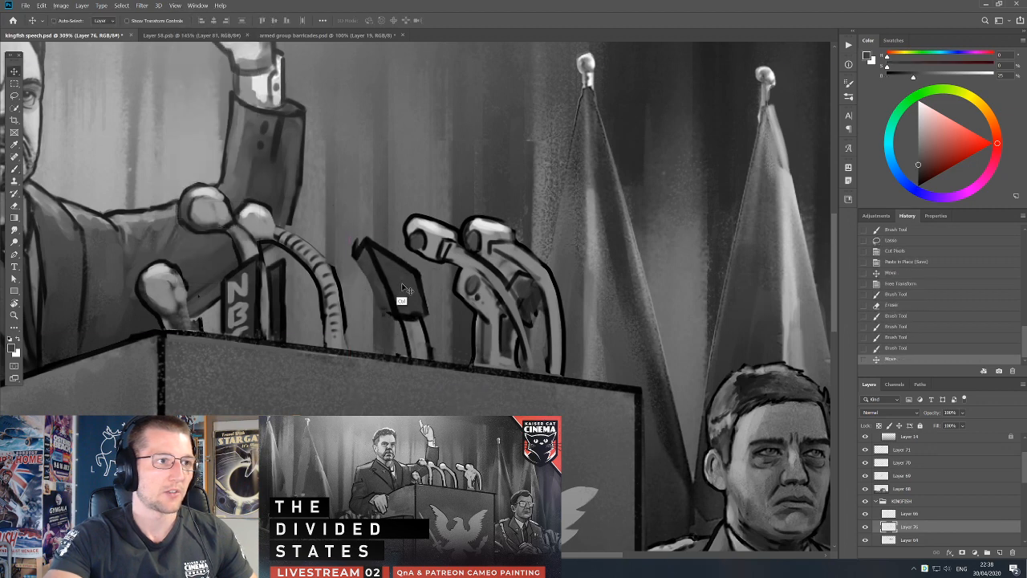
{"action": "key", "text": "ctrl+z"}
Erase the ragged side of the box microphone's head and redraw its side face with a finer brush.
{"action": "key", "text": "e"}
{"action": "left_click_drag", "start_coordinate": [341, 243], "coordinate": [351, 274]}
{"action": "key", "text": "b"}
{"action": "left_click", "coordinate": [336, 224], "text": "alt"}
{"action": "mouse_move", "coordinate": [335, 228]}
{"action": "left_mouse_down"}
{"action": "mouse_move", "coordinate": [352, 271]}
{"action": "mouse_move", "coordinate": [345, 252]}
{"action": "left_mouse_up"}
{"action": "key", "text": "bracketleft"}
{"action": "key", "text": "bracketleft"}
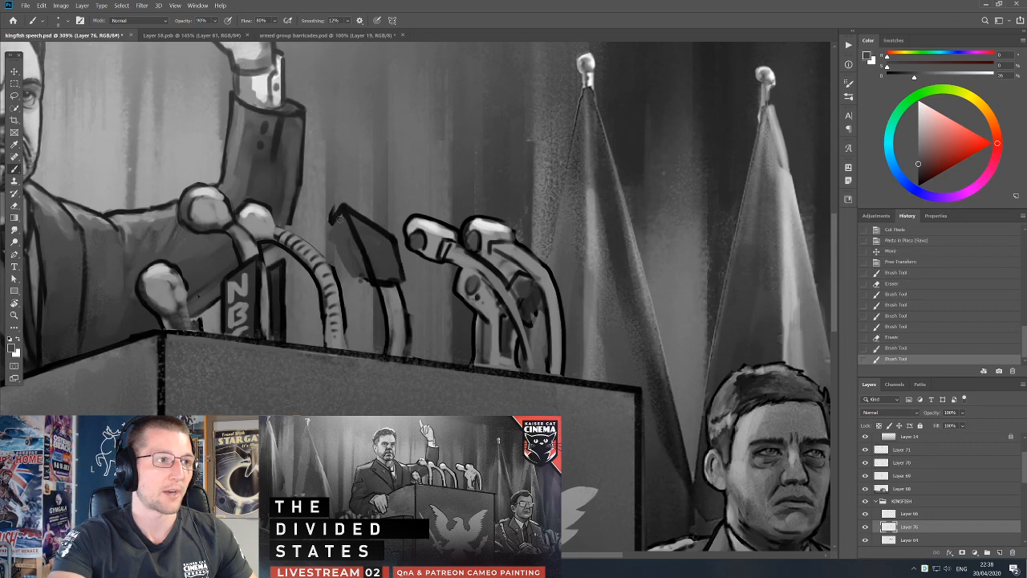
{"action": "mouse_move", "coordinate": [338, 214]}
{"action": "left_mouse_down"}
{"action": "mouse_move", "coordinate": [348, 270]}
{"action": "mouse_move", "coordinate": [369, 280]}
{"action": "left_mouse_up"}
{"action": "left_click", "coordinate": [362, 271], "text": "alt"}
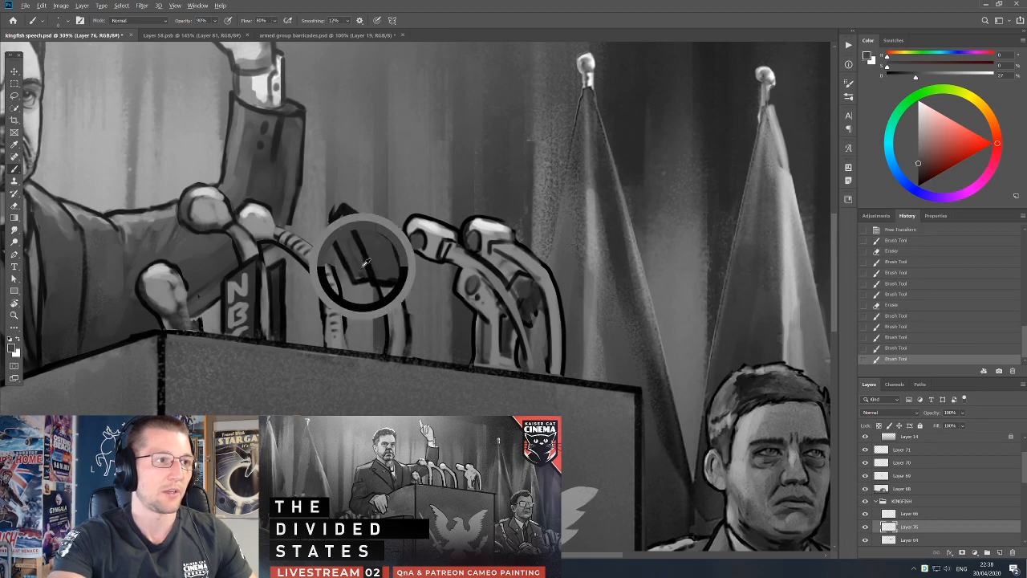
Dot small black speckles across both faces of the box microphone's head to suggest a perforated grille.
{"action": "key", "text": "d"}
{"action": "left_click", "coordinate": [362, 267]}
{"action": "left_click", "coordinate": [354, 265]}
{"action": "left_click", "coordinate": [358, 255]}
{"action": "left_click", "coordinate": [351, 258]}
{"action": "left_click", "coordinate": [348, 248]}
{"action": "left_click", "coordinate": [353, 243]}
{"action": "left_click", "coordinate": [345, 237]}
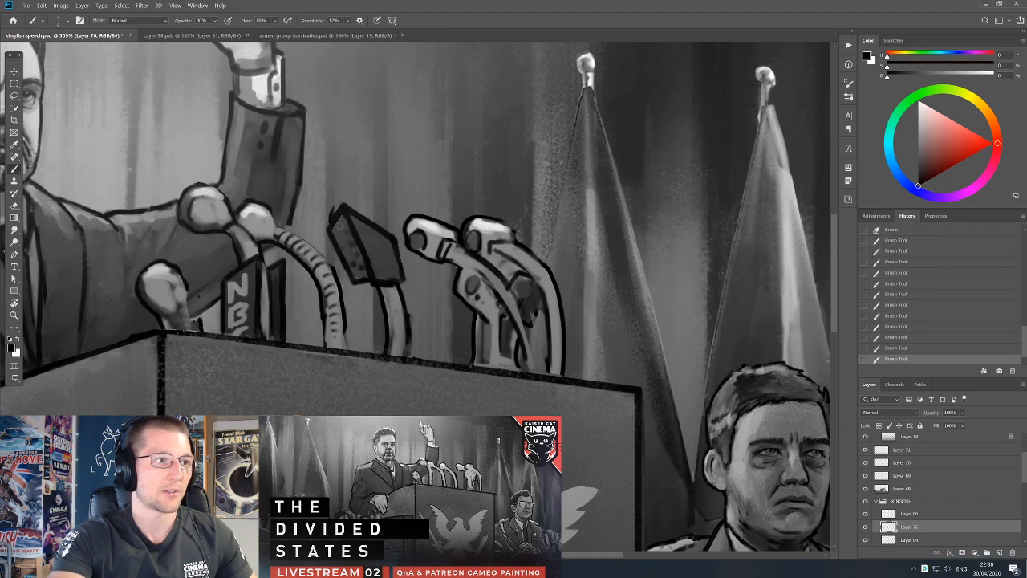
{"action": "left_click", "coordinate": [389, 276], "text": "alt"}
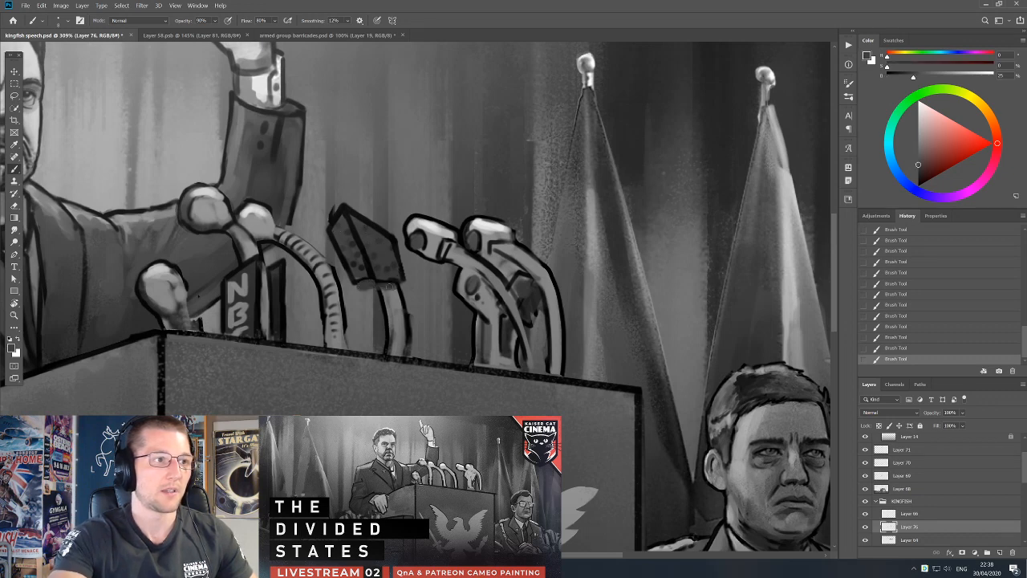
{"action": "left_click", "coordinate": [372, 238], "text": "alt"}
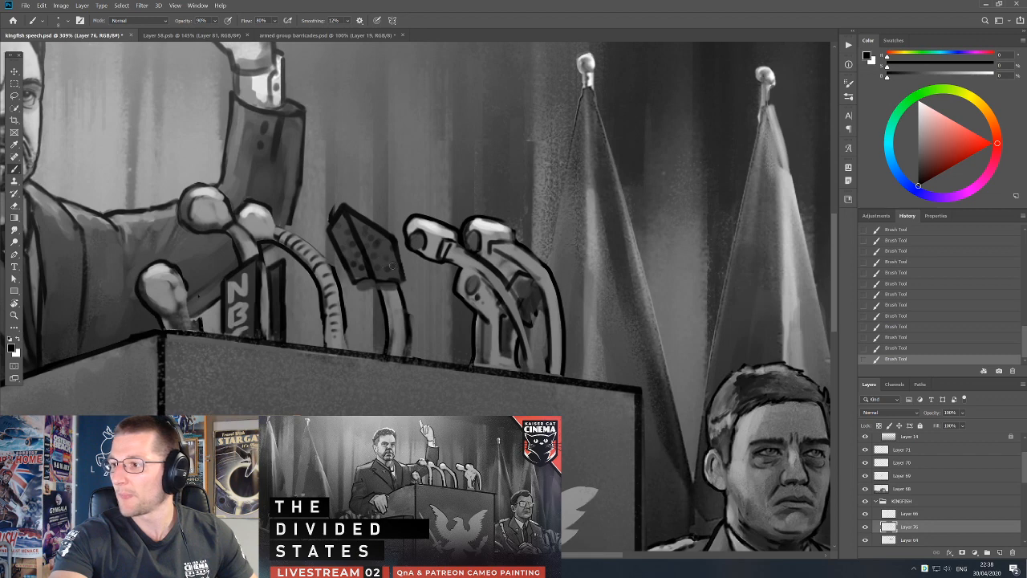
{"action": "left_click", "coordinate": [356, 238], "text": "alt"}
Trim the pointed tip of the box microphone's head, redraw its upper outline and add a black-outlined collar beneath it.
{"action": "key", "text": "e"}
{"action": "key", "text": "b"}
{"action": "key", "text": "e"}
{"action": "mouse_move", "coordinate": [327, 209]}
{"action": "left_mouse_down"}
{"action": "mouse_move", "coordinate": [347, 186]}
{"action": "mouse_move", "coordinate": [377, 198]}
{"action": "mouse_move", "coordinate": [345, 211]}
{"action": "left_mouse_up"}
{"action": "key", "text": "b"}
{"action": "left_click_drag", "start_coordinate": [340, 211], "coordinate": [380, 231]}
{"action": "left_click", "coordinate": [358, 216], "text": "alt"}
{"action": "left_click", "coordinate": [368, 222], "text": "alt"}
{"action": "mouse_move", "coordinate": [379, 278]}
{"action": "left_mouse_down"}
{"action": "mouse_move", "coordinate": [401, 291]}
{"action": "mouse_move", "coordinate": [378, 279]}
{"action": "mouse_move", "coordinate": [400, 281]}
{"action": "mouse_move", "coordinate": [355, 287]}
{"action": "mouse_move", "coordinate": [405, 291]}
{"action": "left_mouse_up"}
{"action": "left_click", "coordinate": [384, 275], "text": "alt"}
{"action": "left_click", "coordinate": [375, 277], "text": "alt"}
{"action": "left_click", "coordinate": [399, 280], "text": "alt"}
{"action": "left_click", "coordinate": [368, 281], "text": "alt"}
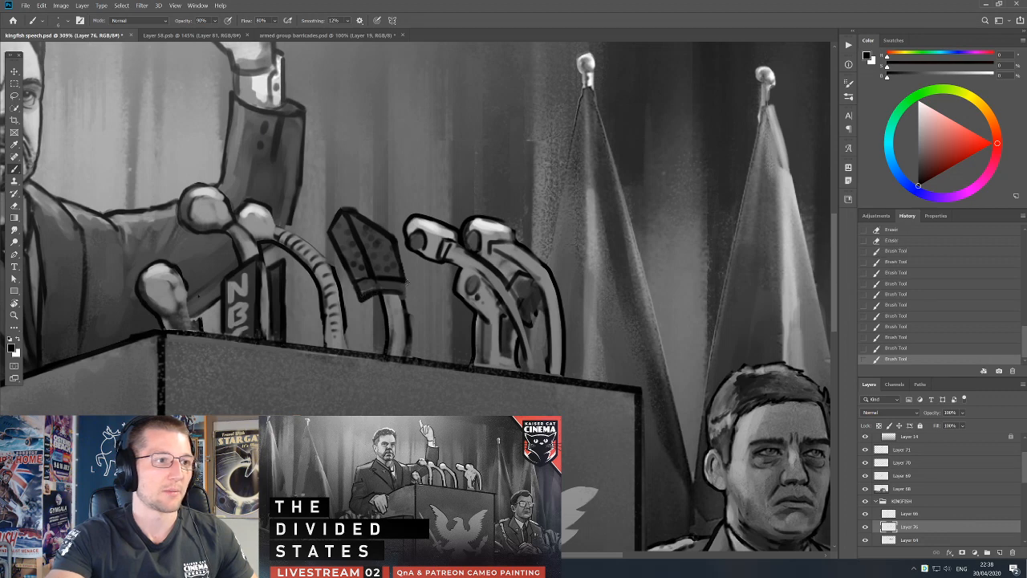
Paint grey over the box microphone's stem to cover its old outline and widen it below the collar.
{"action": "left_click", "coordinate": [377, 299], "text": "alt"}
{"action": "left_click", "coordinate": [391, 304], "text": "alt"}
{"action": "left_click", "coordinate": [370, 307], "text": "alt"}
{"action": "left_click", "coordinate": [383, 319], "text": "alt"}
{"action": "mouse_move", "coordinate": [382, 297]}
{"action": "left_mouse_down"}
{"action": "mouse_move", "coordinate": [387, 358]}
{"action": "mouse_move", "coordinate": [385, 330]}
{"action": "mouse_move", "coordinate": [385, 349]}
{"action": "left_mouse_up"}
{"action": "left_click", "coordinate": [393, 328], "text": "alt"}
{"action": "key", "text": "]"}
{"action": "left_click_drag", "start_coordinate": [378, 301], "coordinate": [378, 341]}
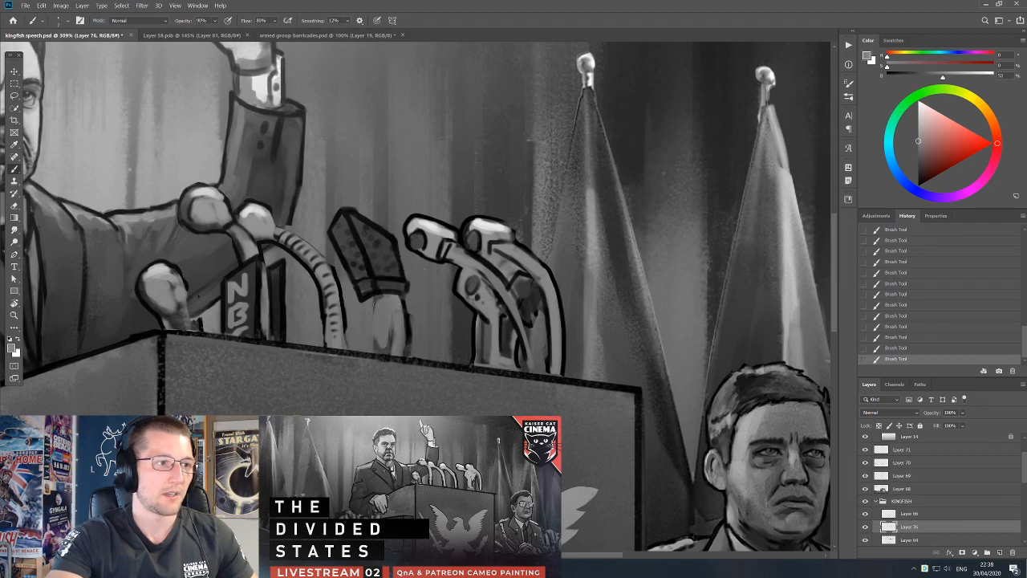
Outline the box microphone's stem in black with a finer brush, from the collar down to the podium.
{"action": "left_click", "coordinate": [369, 295], "text": "alt"}
{"action": "key", "text": "["}
{"action": "key", "text": "["}
{"action": "key", "text": "["}
{"action": "key", "text": "["}
{"action": "key", "text": "["}
{"action": "left_click_drag", "start_coordinate": [376, 296], "coordinate": [373, 361]}
{"action": "left_click_drag", "start_coordinate": [374, 318], "coordinate": [374, 352]}
{"action": "left_click", "coordinate": [388, 318], "text": "alt"}
{"action": "left_click", "coordinate": [374, 299], "text": "alt"}
{"action": "left_click_drag", "start_coordinate": [392, 295], "coordinate": [391, 354]}
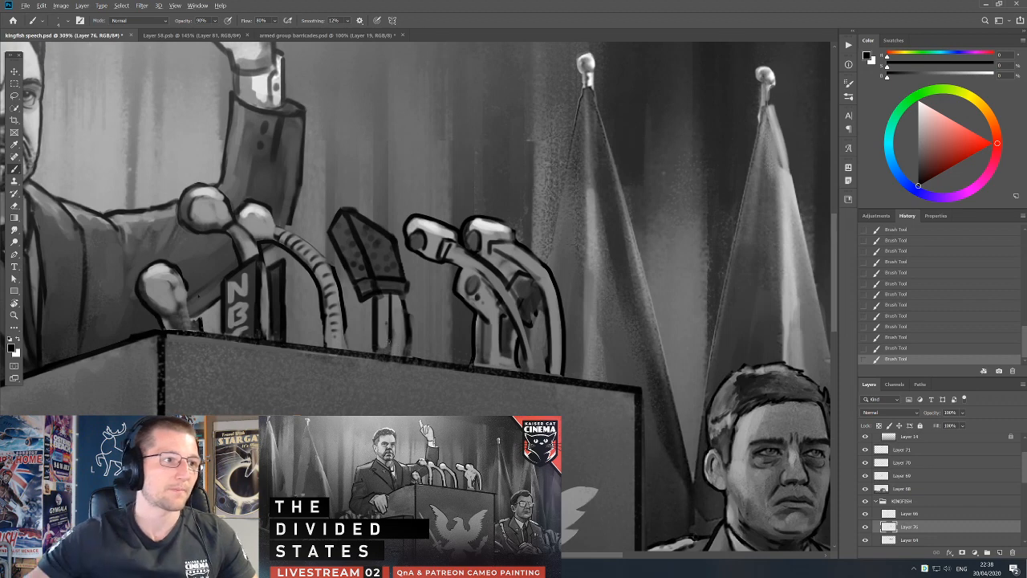
Touch up the stems of the two round-headed microphones beside the box microphone with grey and black strokes.
{"action": "scroll", "coordinate": [405, 333], "scroll_direction": "down", "scroll_amount": 3}
{"action": "left_click_drag", "start_coordinate": [440, 323], "coordinate": [516, 289]}
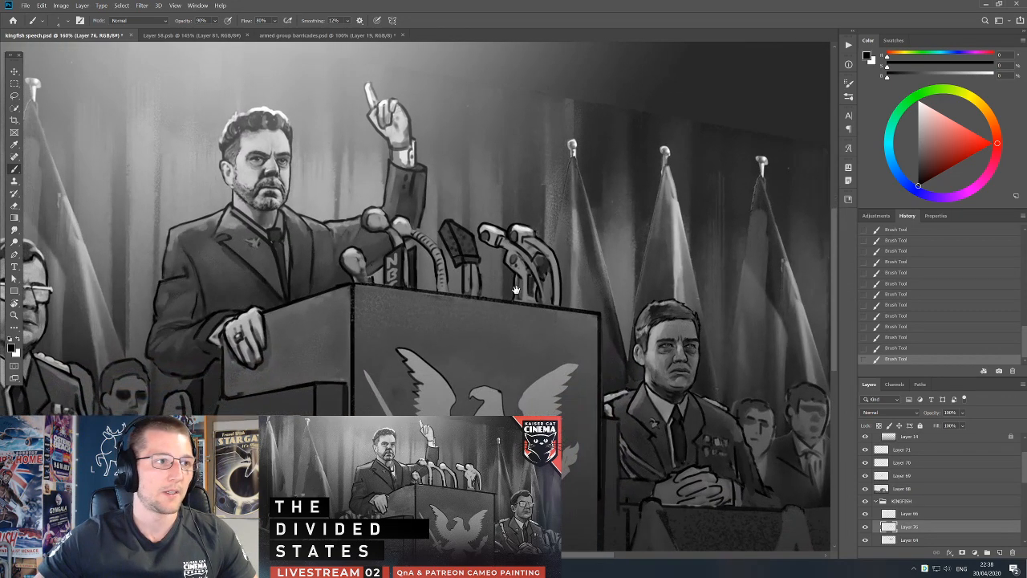
{"action": "left_click", "coordinate": [540, 276], "text": "alt"}
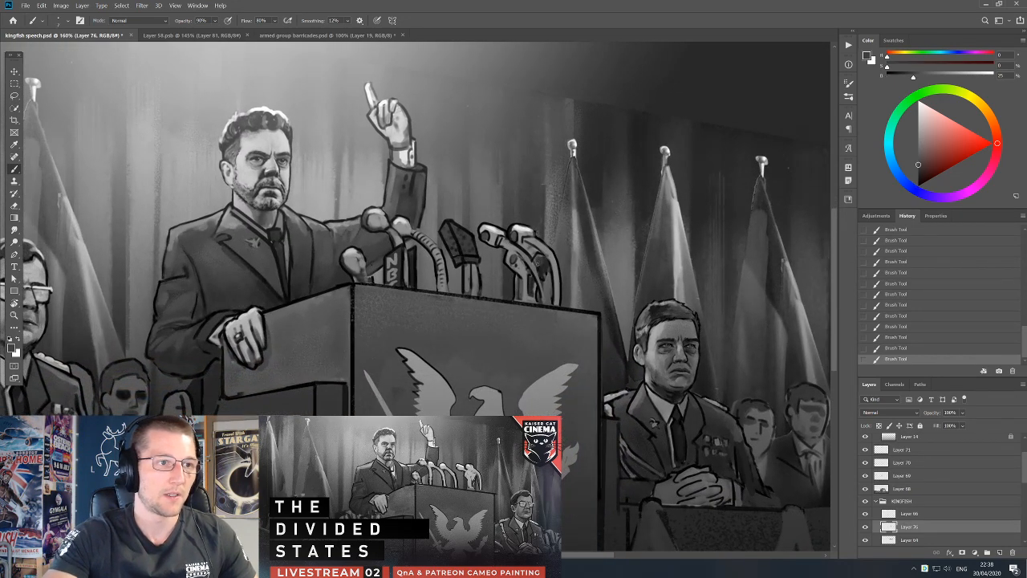
{"action": "left_click", "coordinate": [533, 265], "text": "alt"}
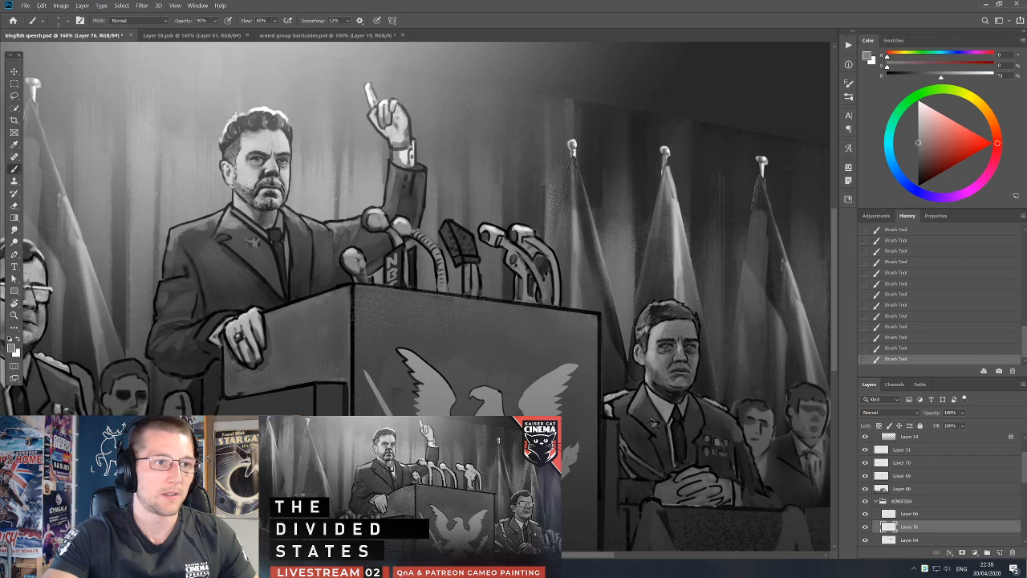
{"action": "key", "text": "d"}
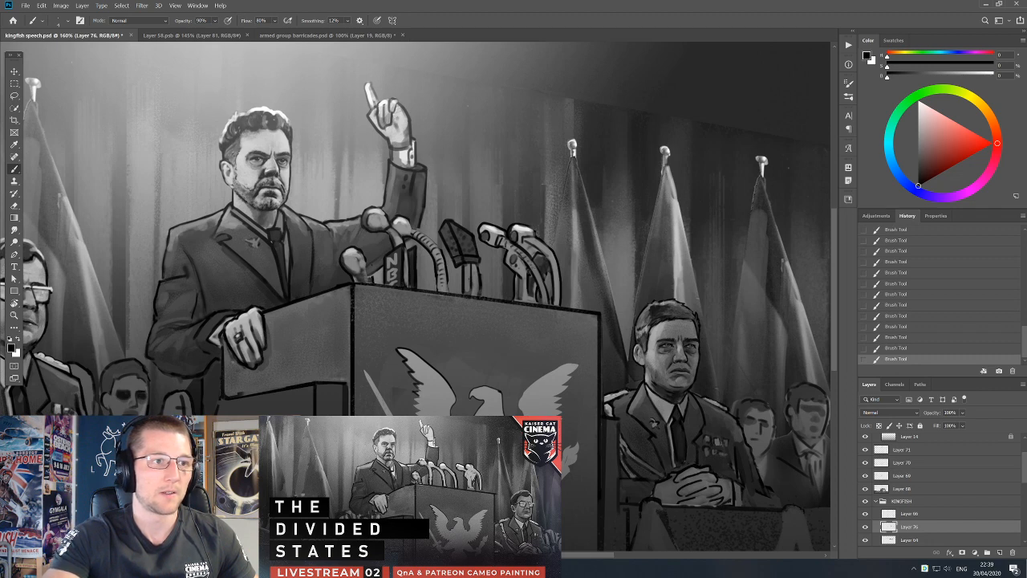
{"action": "key", "text": "e"}
Select Layer 64 and delete a small lassoed area from the stem of the microphone nearest the flags.
{"action": "key", "text": "v"}
{"action": "left_click_drag", "start_coordinate": [504, 234], "coordinate": [510, 233]}
{"action": "key", "text": "ctrl+z"}
{"action": "key", "text": "l"}
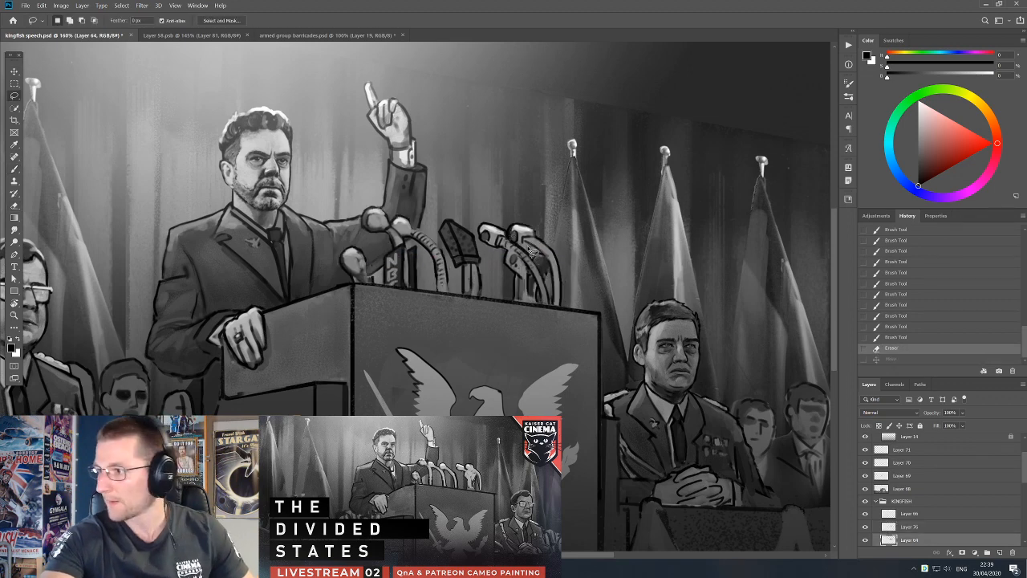
{"action": "mouse_move", "coordinate": [533, 252]}
{"action": "left_mouse_down"}
{"action": "mouse_move", "coordinate": [576, 286]}
{"action": "mouse_move", "coordinate": [567, 295]}
{"action": "mouse_move", "coordinate": [543, 243]}
{"action": "mouse_move", "coordinate": [557, 272]}
{"action": "left_mouse_up"}
{"action": "key", "text": "Delete"}
{"action": "key", "text": "ctrl+d"}
{"action": "key", "text": "v"}
{"action": "key", "text": "ctrl+z"}
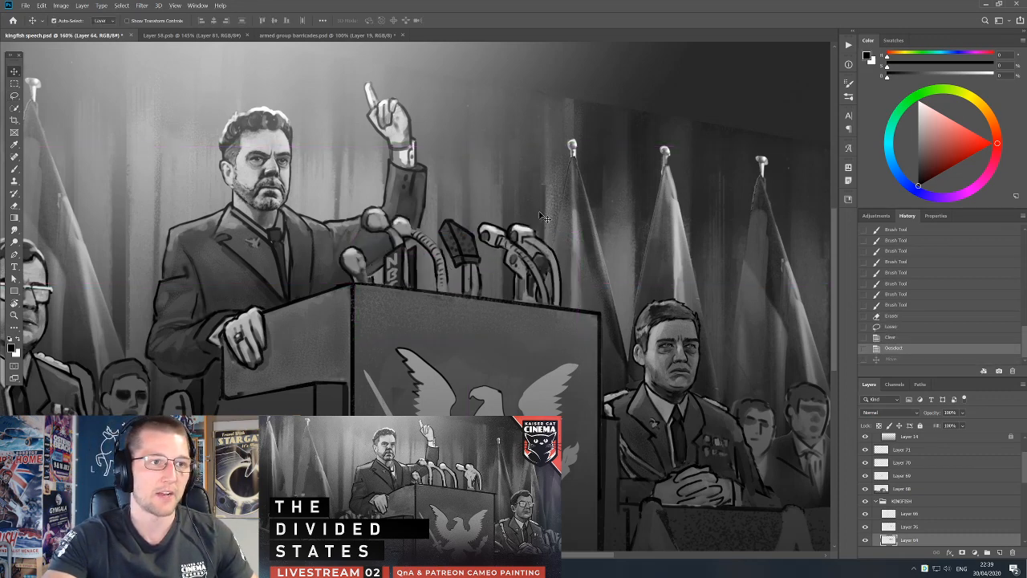
{"action": "key", "text": "ctrl+z"}
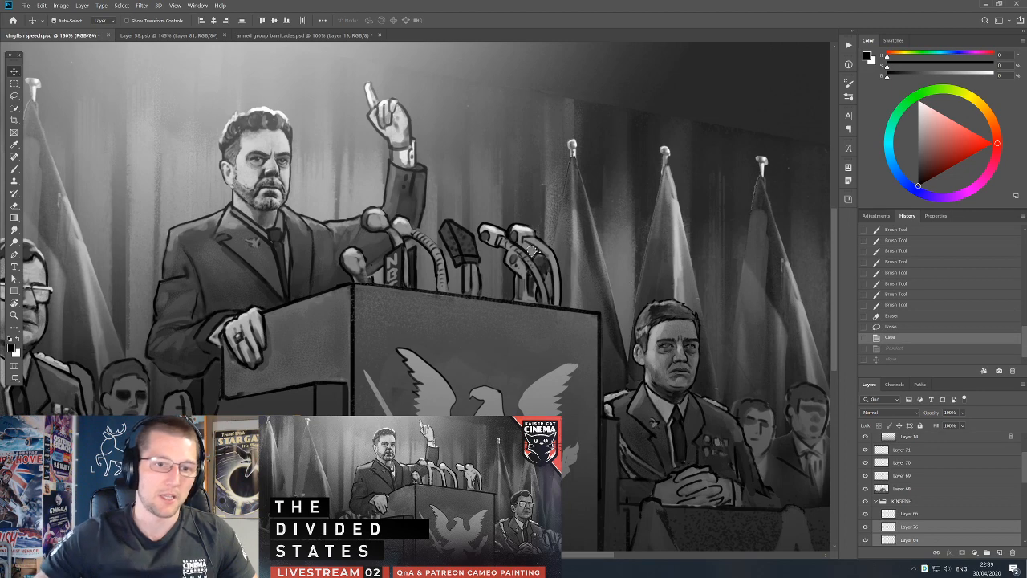
On the Background layer, paint sampled dark grey over the curtain between the microphones and the nearest flag.
{"action": "scroll", "coordinate": [895, 489], "scroll_direction": "down", "scroll_amount": 5}
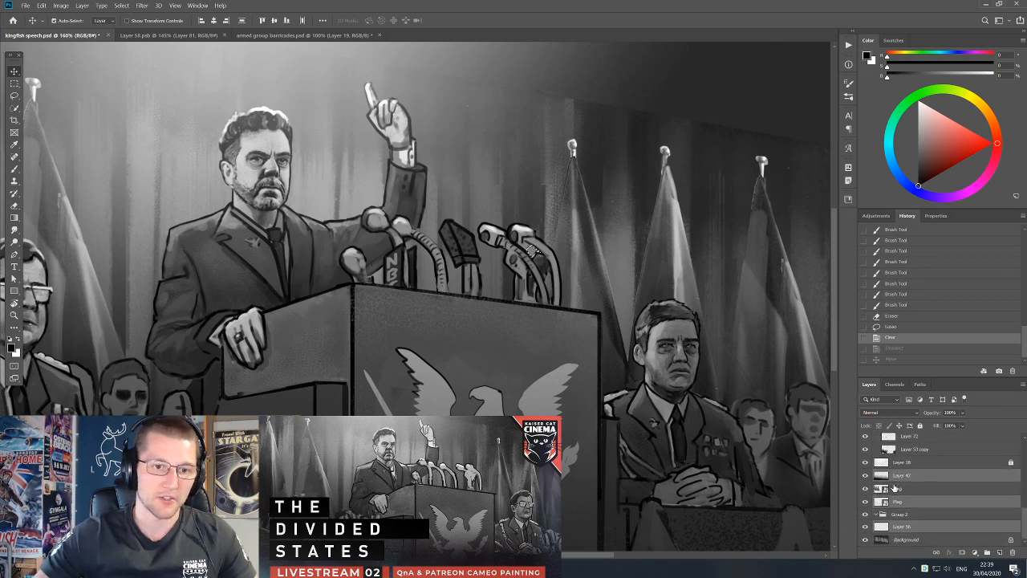
{"action": "left_click", "coordinate": [899, 475]}
{"action": "left_click", "coordinate": [899, 539]}
{"action": "key", "text": "b"}
{"action": "left_click", "coordinate": [535, 211], "text": "alt"}
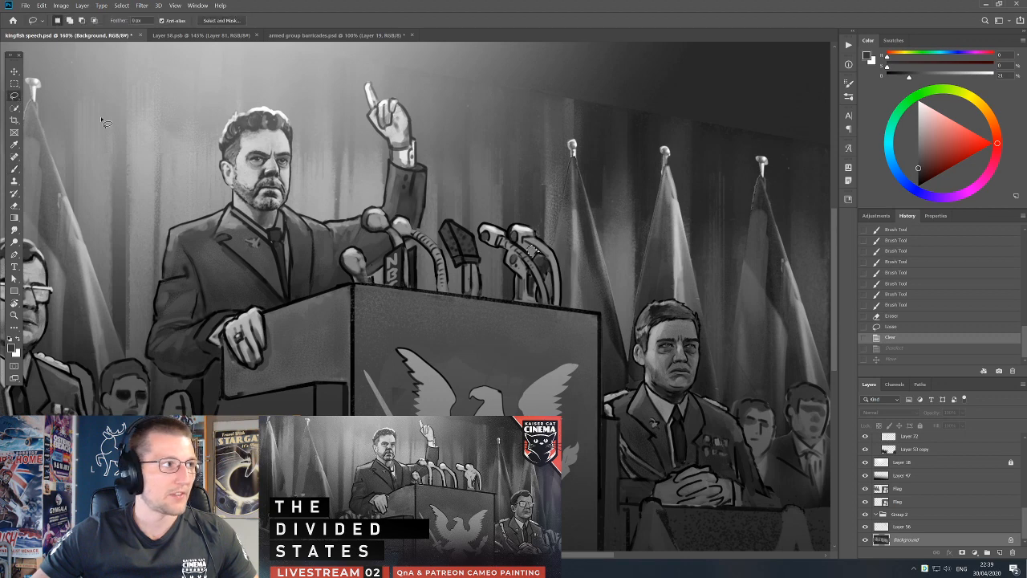
{"action": "key", "text": "ctrl+d"}
{"action": "key", "text": "bracketright"}
{"action": "key", "text": "bracketright"}
{"action": "key", "text": "bracketright"}
{"action": "key", "text": "bracketright"}
{"action": "key", "text": "bracketright"}
{"action": "key", "text": "bracketright"}
{"action": "key", "text": "bracketright"}
{"action": "key", "text": "bracketright"}
{"action": "mouse_move", "coordinate": [547, 227]}
{"action": "left_mouse_down"}
{"action": "mouse_move", "coordinate": [534, 255]}
{"action": "mouse_move", "coordinate": [551, 250]}
{"action": "mouse_move", "coordinate": [547, 228]}
{"action": "left_mouse_up"}
{"action": "left_click", "coordinate": [552, 255], "text": "alt"}
{"action": "left_click", "coordinate": [549, 243], "text": "alt"}
{"action": "key", "text": "bracketleft"}
{"action": "key", "text": "bracketleft"}
{"action": "key", "text": "bracketleft"}
{"action": "left_click_drag", "start_coordinate": [548, 234], "coordinate": [545, 223]}
{"action": "left_click_drag", "start_coordinate": [546, 228], "coordinate": [544, 220]}
Paint a few larger dark grey strokes on the curtain between the two flags nearest the podium.
{"action": "left_click", "coordinate": [599, 206], "text": "alt"}
{"action": "key", "text": "bracketright"}
{"action": "left_click", "coordinate": [596, 206], "text": "shift"}
{"action": "left_click", "coordinate": [595, 208], "text": "shift"}
{"action": "left_click", "coordinate": [592, 210], "text": "shift"}
{"action": "scroll", "coordinate": [510, 205], "scroll_direction": "down", "scroll_amount": 7}
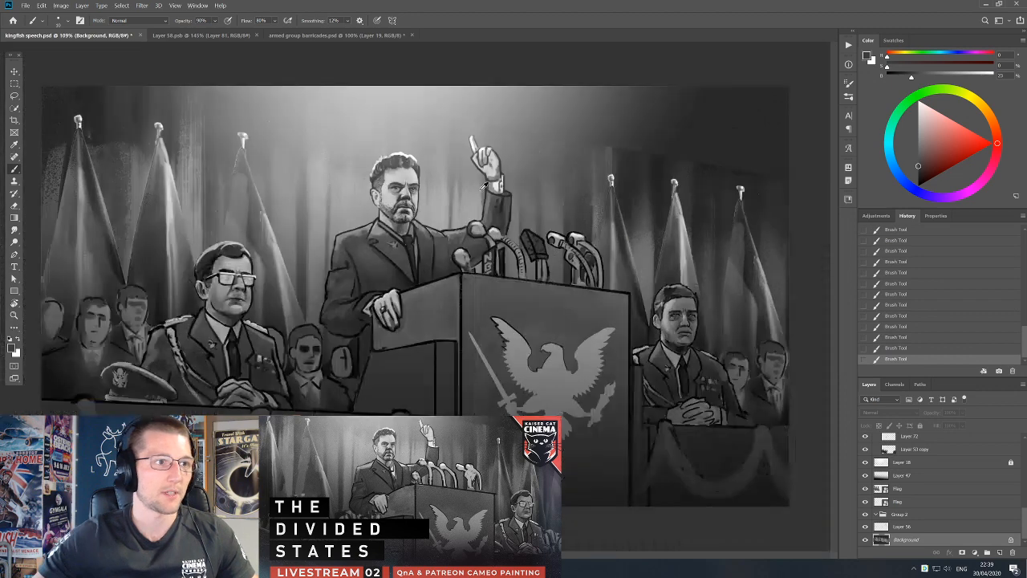
Lasso the box microphone on Layer 76, cut it out and paste it in place on a new layer.
{"action": "key", "text": "v"}
{"action": "left_click_drag", "start_coordinate": [508, 268], "coordinate": [540, 289]}
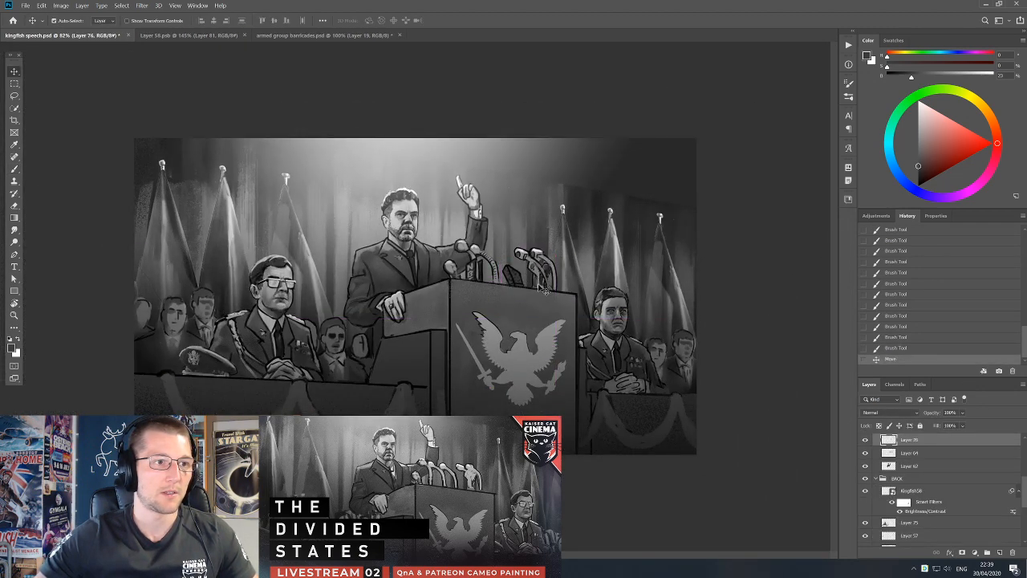
{"action": "key", "text": "ctrl+z"}
{"action": "key", "text": "l"}
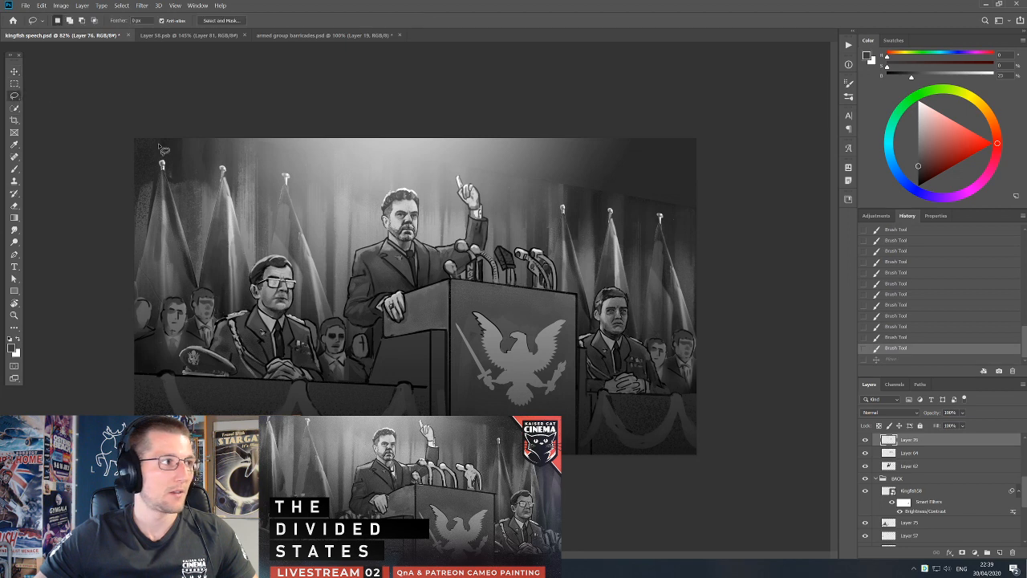
{"action": "mouse_move", "coordinate": [516, 255]}
{"action": "left_mouse_down"}
{"action": "mouse_move", "coordinate": [530, 295]}
{"action": "mouse_move", "coordinate": [508, 296]}
{"action": "mouse_move", "coordinate": [501, 251]}
{"action": "mouse_move", "coordinate": [615, 381]}
{"action": "mouse_move", "coordinate": [528, 275]}
{"action": "left_mouse_up"}
{"action": "key", "text": "ctrl+x"}
{"action": "key", "text": "ctrl+shift+v"}
Transform the pasted box microphone and nudge it slightly right and down toward the podium.
{"action": "key", "text": "ctrl+t"}
{"action": "key", "text": "Return"}
{"action": "key", "text": "Right"}
{"action": "key", "text": "Right"}
{"action": "key", "text": "Right"}
{"action": "key", "text": "Right"}
{"action": "key", "text": "Right"}
{"action": "key", "text": "Right"}
{"action": "key", "text": "Down"}
{"action": "key", "text": "Down"}
{"action": "key", "text": "Down"}
{"action": "key", "text": "Down"}
Darken the relocated box microphone's head and stem on Layer 77 with a small brush.
{"action": "key", "text": "b"}
{"action": "key", "text": "bracketleft"}
{"action": "key", "text": "bracketleft"}
{"action": "key", "text": "bracketleft"}
{"action": "key", "text": "bracketleft"}
{"action": "key", "text": "bracketleft"}
{"action": "left_click", "coordinate": [510, 267], "text": "alt"}
{"action": "left_click_drag", "start_coordinate": [511, 271], "coordinate": [516, 284]}
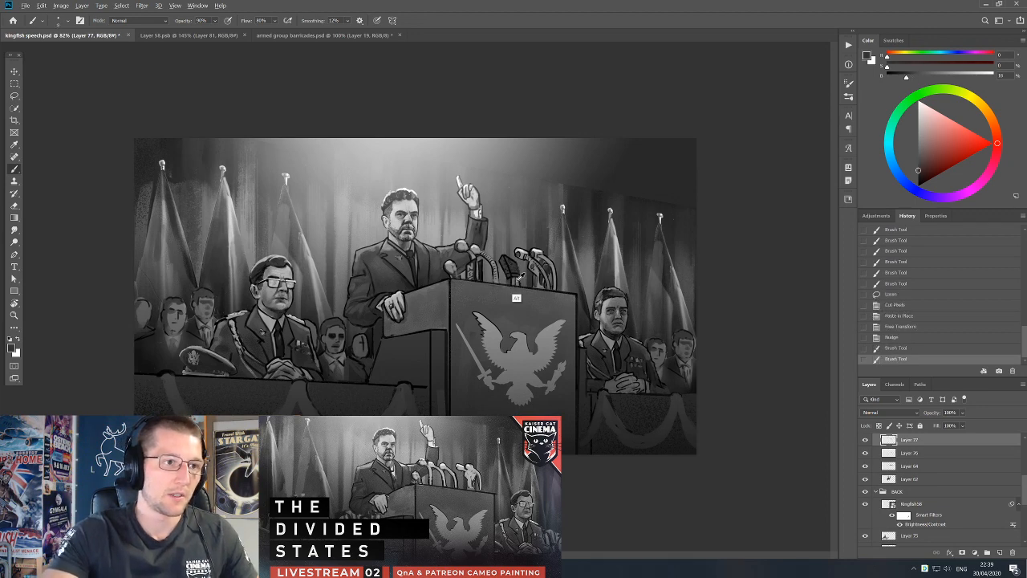
Apply a Brightness/Contrast adjustment to Layer 77 with brightness 52 and contrast -30.
{"action": "left_click", "coordinate": [514, 301], "text": "alt"}
{"action": "left_click", "coordinate": [61, 6]}
{"action": "mouse_move", "coordinate": [77, 26]}
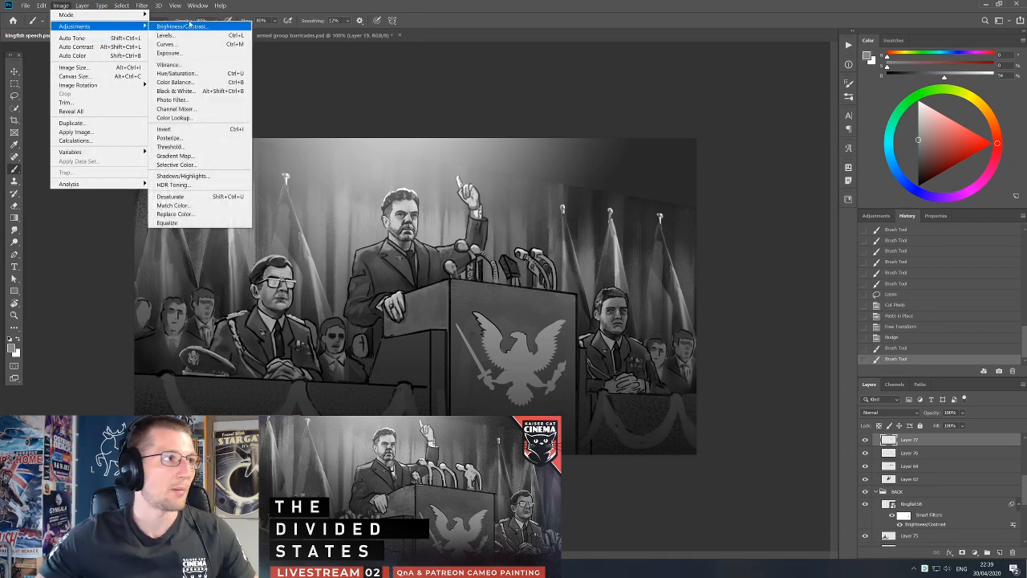
{"action": "left_click", "coordinate": [192, 25]}
{"action": "left_click_drag", "start_coordinate": [630, 266], "coordinate": [394, 187]}
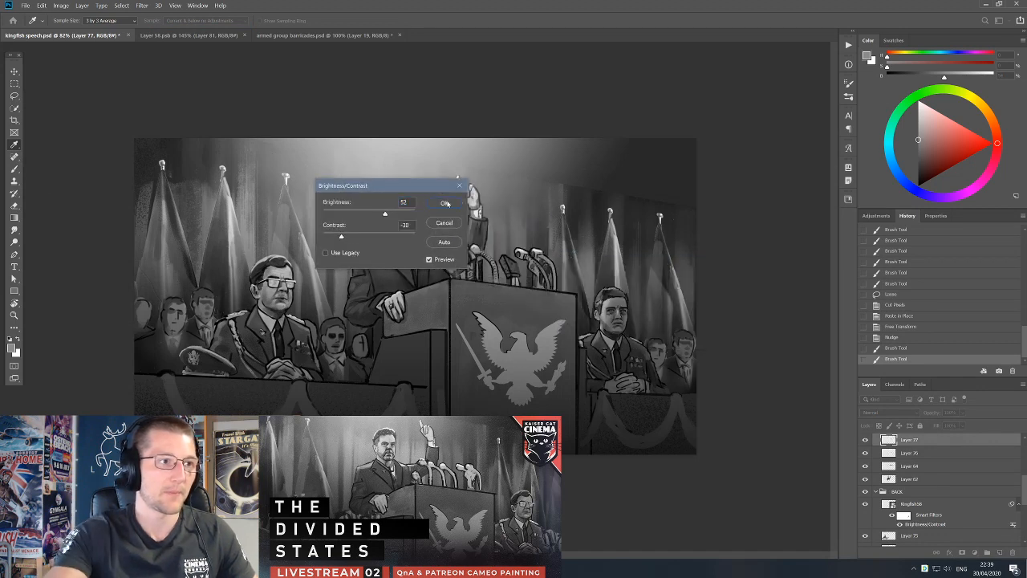
{"action": "left_click", "coordinate": [444, 203]}
Redraw the box microphone's dark outlines on Layer 77 and save kingfish speech.psd.
{"action": "key", "text": "d"}
{"action": "key", "text": "["}
{"action": "key", "text": "["}
{"action": "left_click_drag", "start_coordinate": [508, 264], "coordinate": [516, 286]}
{"action": "left_click", "coordinate": [514, 284], "text": "alt"}
{"action": "key", "text": "]"}
{"action": "key", "text": "]"}
{"action": "key", "text": "ctrl+s"}
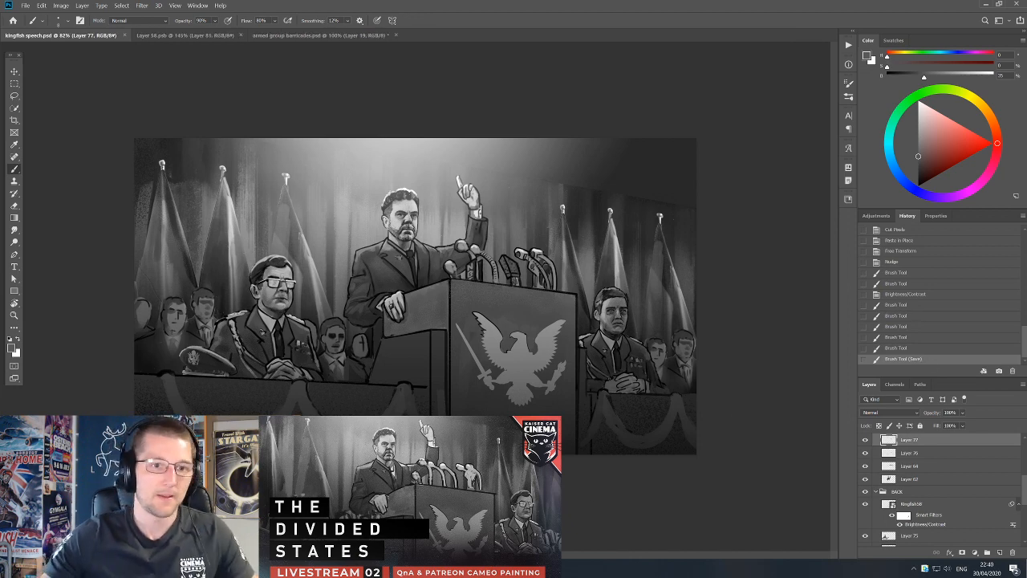
Switch to armed group barricades.psd and select Layer 1 in Group 2 around the faceless partisans.
{"action": "scroll", "coordinate": [275, 70], "scroll_direction": "up", "scroll_amount": 2}
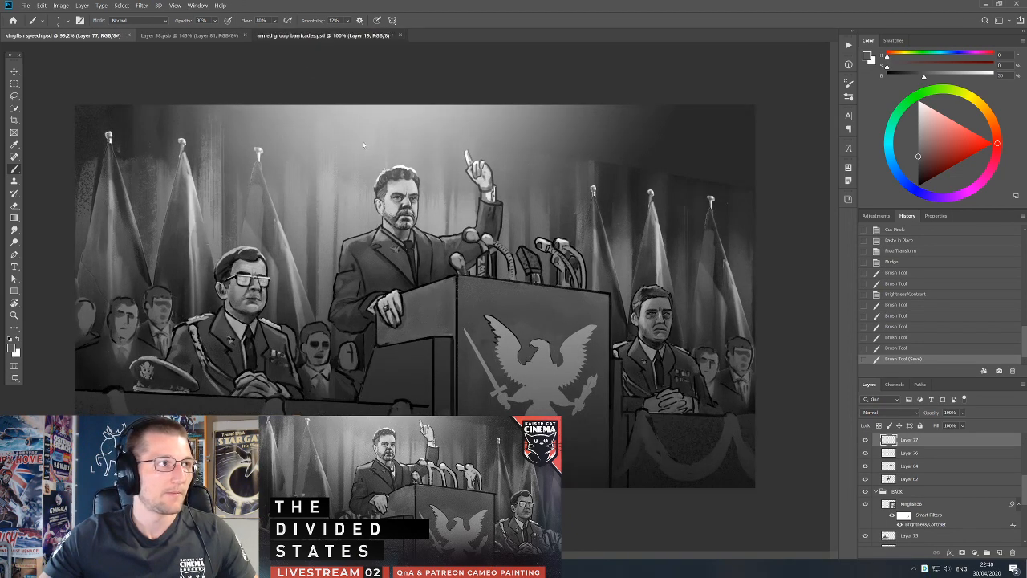
{"action": "left_click", "coordinate": [294, 36]}
{"action": "key", "text": "v"}
{"action": "scroll", "coordinate": [397, 307], "scroll_direction": "up", "scroll_amount": 2}
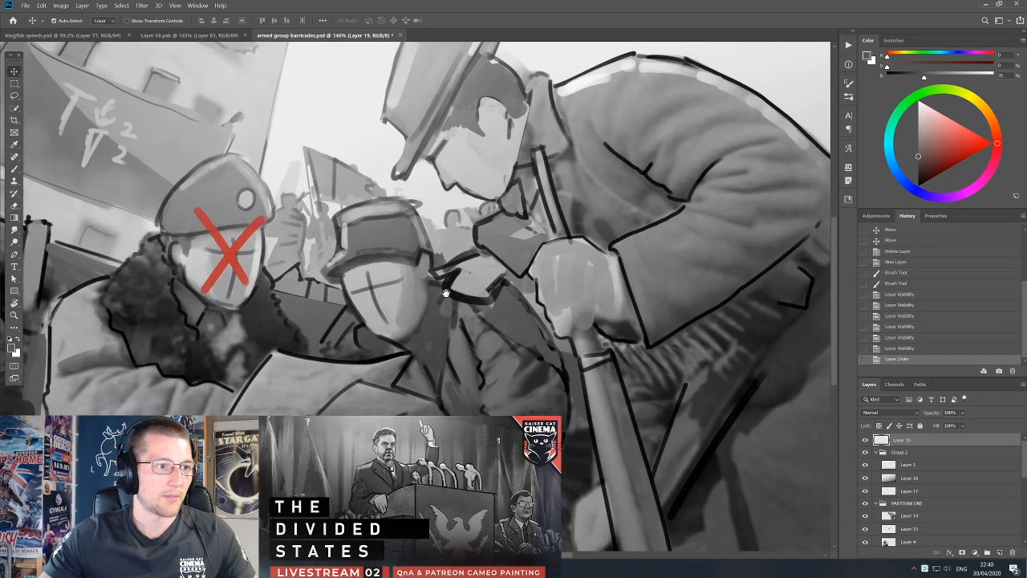
{"action": "left_click", "coordinate": [417, 305]}
{"action": "scroll", "coordinate": [389, 301], "scroll_direction": "up", "scroll_amount": 2}
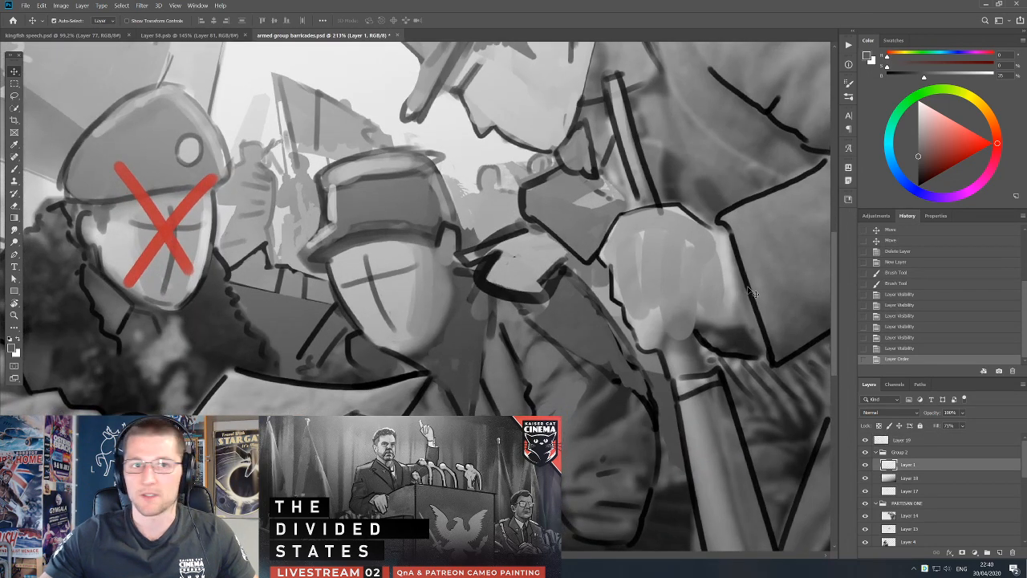
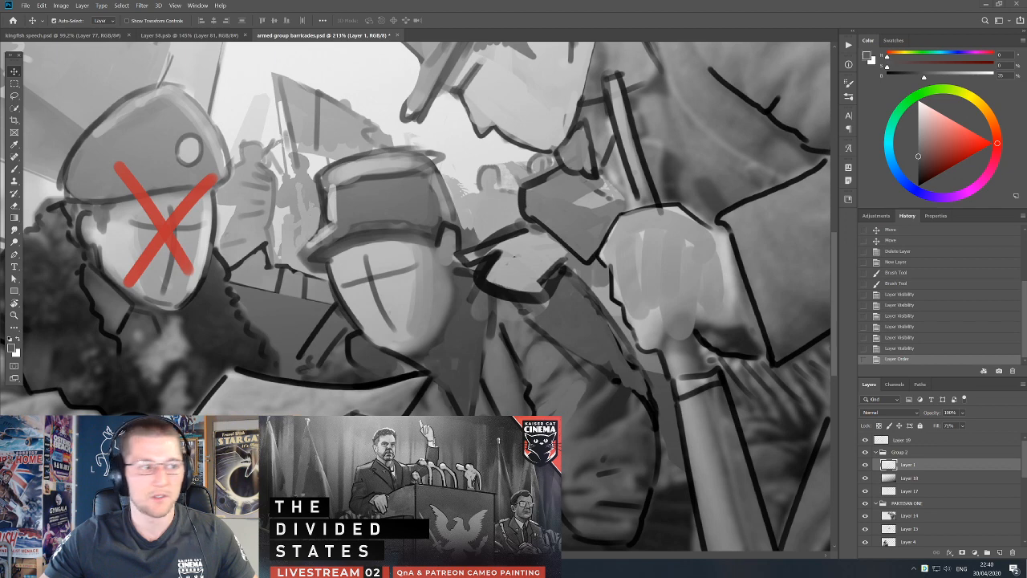
Switch to PureRef and load the recent Master Moodboard - April 2020 board.
{"action": "key", "text": "ctrl+0"}
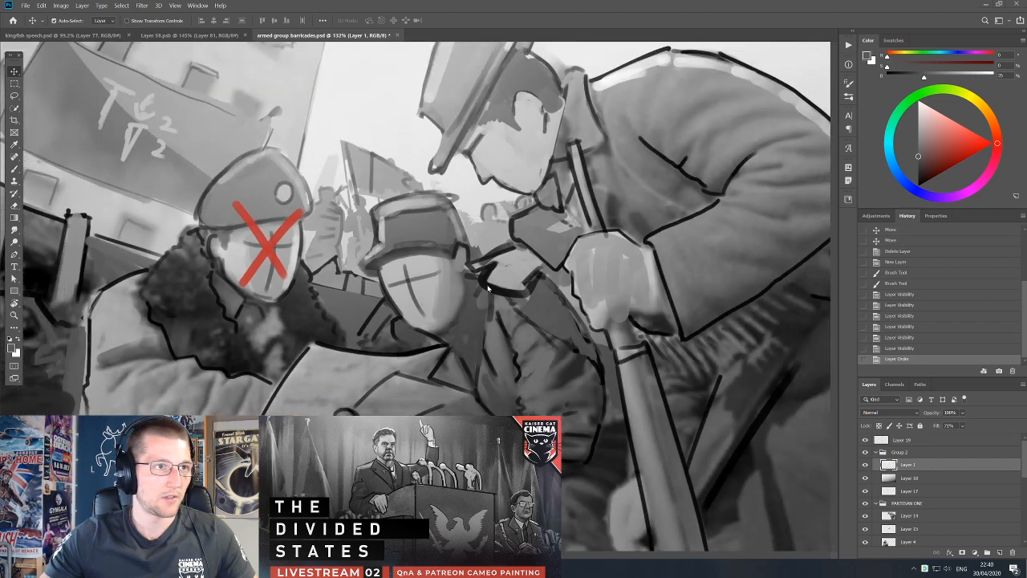
{"action": "key", "text": "alt+bracketleft"}
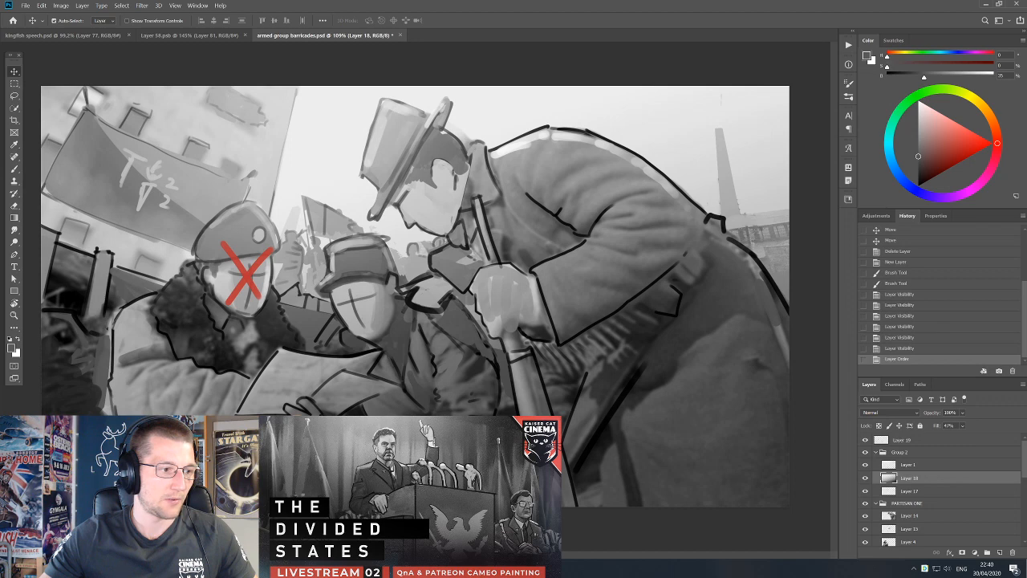
{"action": "type", "text": "pure"}
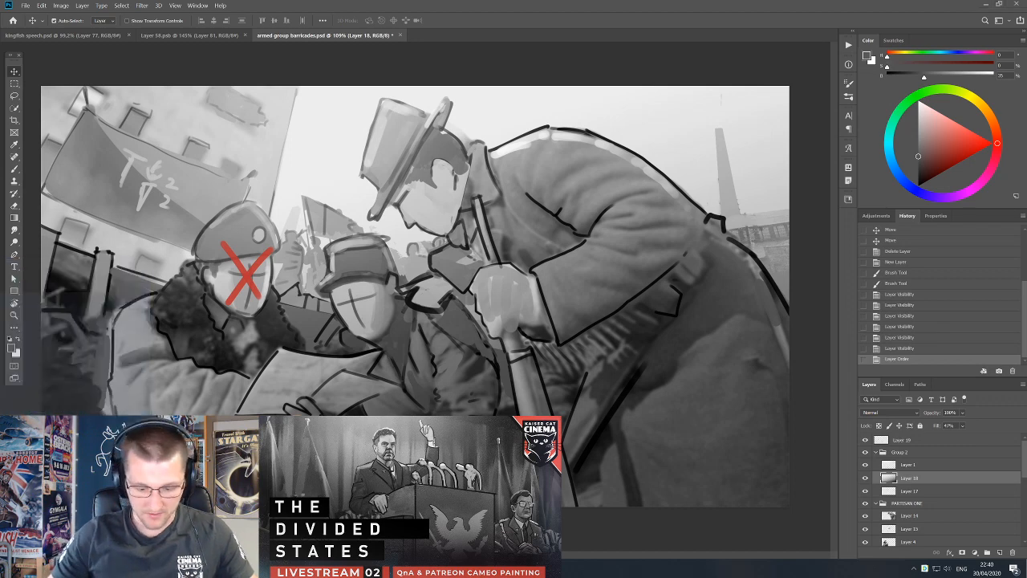
{"action": "key", "text": "Return"}
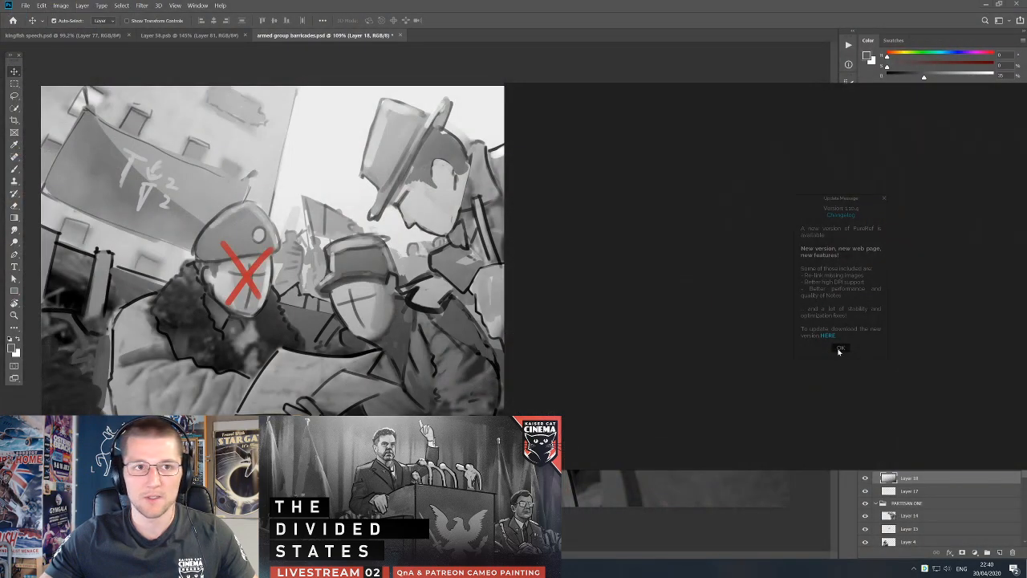
{"action": "left_click", "coordinate": [839, 349]}
{"action": "right_click", "coordinate": [797, 321]}
{"action": "mouse_move", "coordinate": [807, 443]}
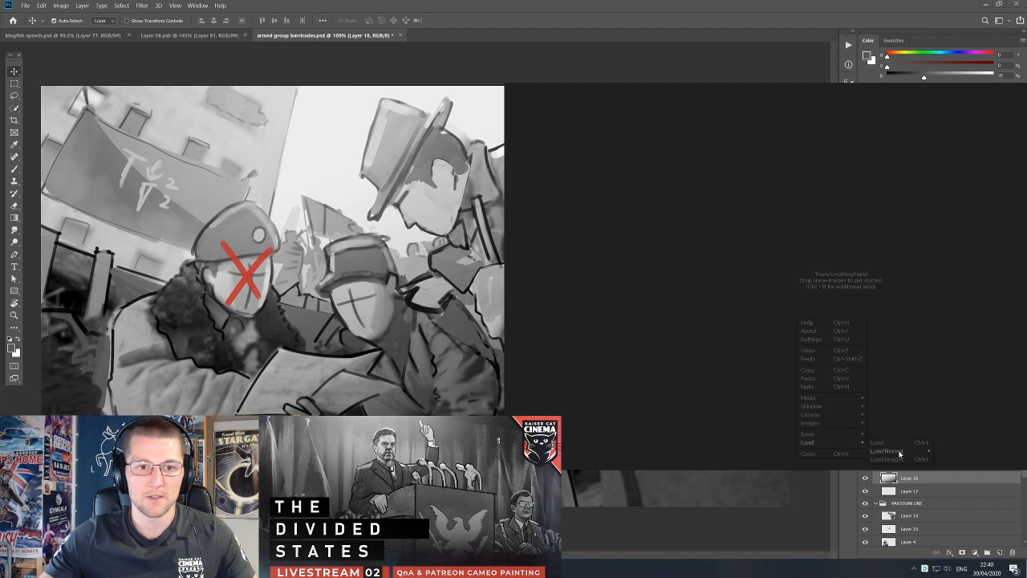
{"action": "mouse_move", "coordinate": [900, 452]}
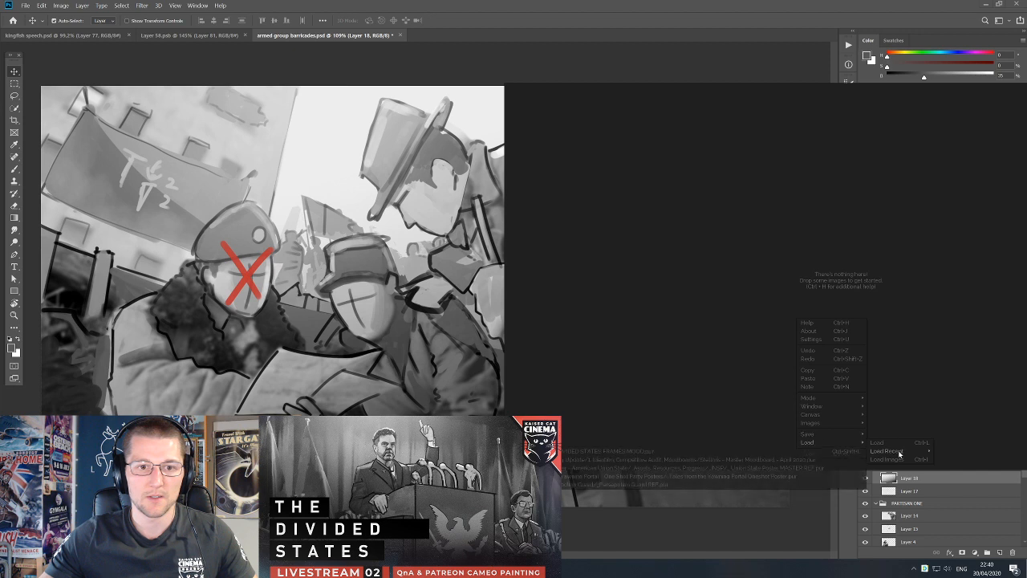
{"action": "left_click", "coordinate": [711, 460]}
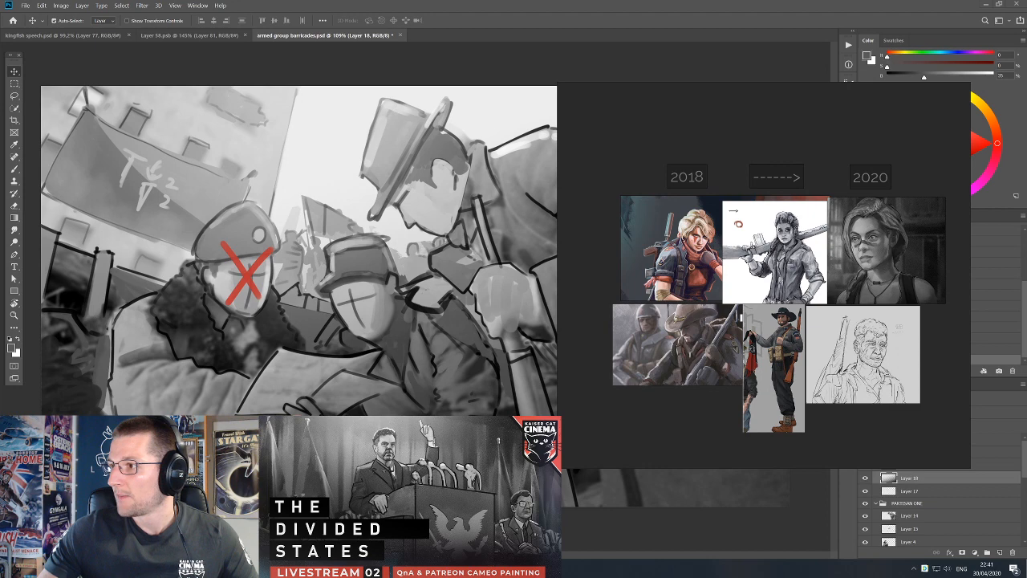
Locate the downward-looking profile photo on the reference board and duplicate a name label for it.
{"action": "left_click_drag", "start_coordinate": [739, 277], "coordinate": [735, 296]}
{"action": "scroll", "coordinate": [736, 296], "scroll_direction": "down", "scroll_amount": 8}
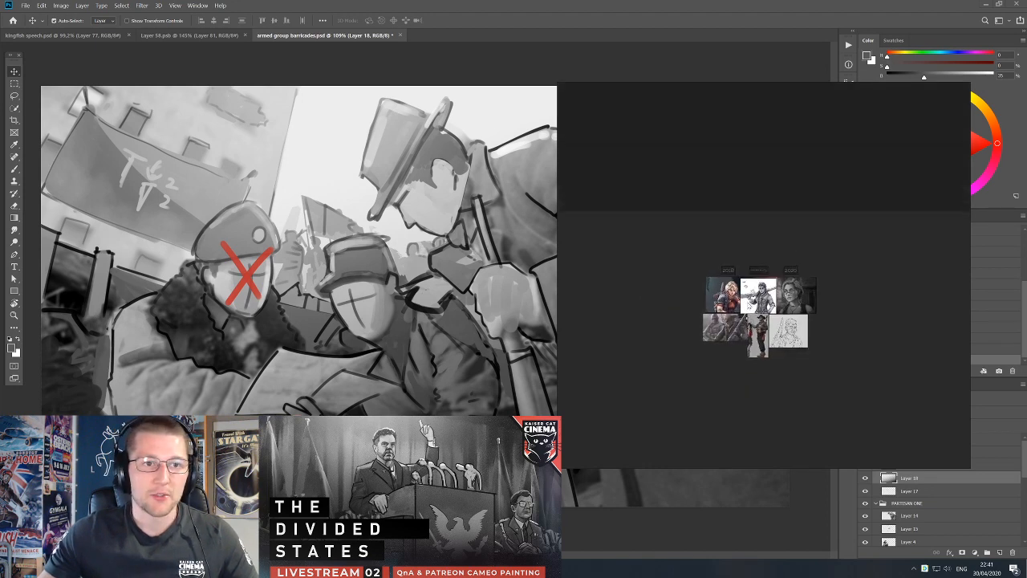
{"action": "left_click_drag", "start_coordinate": [734, 367], "coordinate": [736, 223]}
{"action": "scroll", "coordinate": [725, 256], "scroll_direction": "up", "scroll_amount": 5}
{"action": "left_click_drag", "start_coordinate": [570, 233], "coordinate": [763, 225]}
{"action": "scroll", "coordinate": [763, 225], "scroll_direction": "up", "scroll_amount": 1}
{"action": "left_click", "coordinate": [864, 202]}
{"action": "key", "text": "ctrl+c"}
{"action": "key", "text": "ctrl+v"}
{"action": "left_click_drag", "start_coordinate": [863, 202], "coordinate": [651, 263]}
{"action": "left_click", "coordinate": [784, 258]}
{"action": "scroll", "coordinate": [706, 254], "scroll_direction": "down", "scroll_amount": 2}
{"action": "left_click_drag", "start_coordinate": [740, 291], "coordinate": [714, 314]}
{"action": "scroll", "coordinate": [363, 347], "scroll_direction": "up", "scroll_amount": 3}
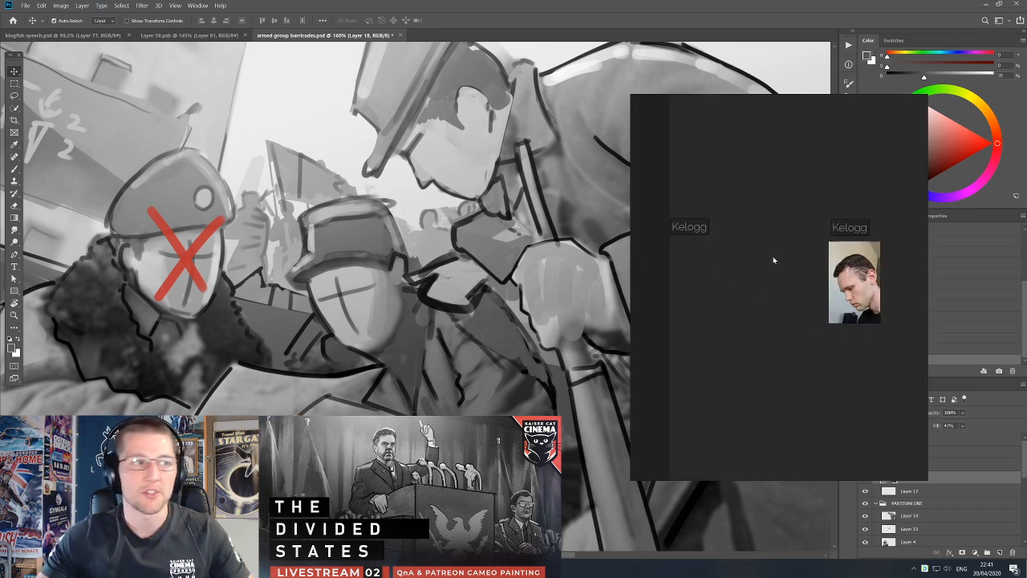
Replace the text of the label above the profile photo with the patron's nickname.
{"action": "scroll", "coordinate": [523, 128], "scroll_direction": "up", "scroll_amount": 1}
{"action": "left_click_drag", "start_coordinate": [523, 129], "coordinate": [590, 192]}
{"action": "scroll", "coordinate": [768, 237], "scroll_direction": "down", "scroll_amount": 3}
{"action": "double_click", "coordinate": [720, 186]}
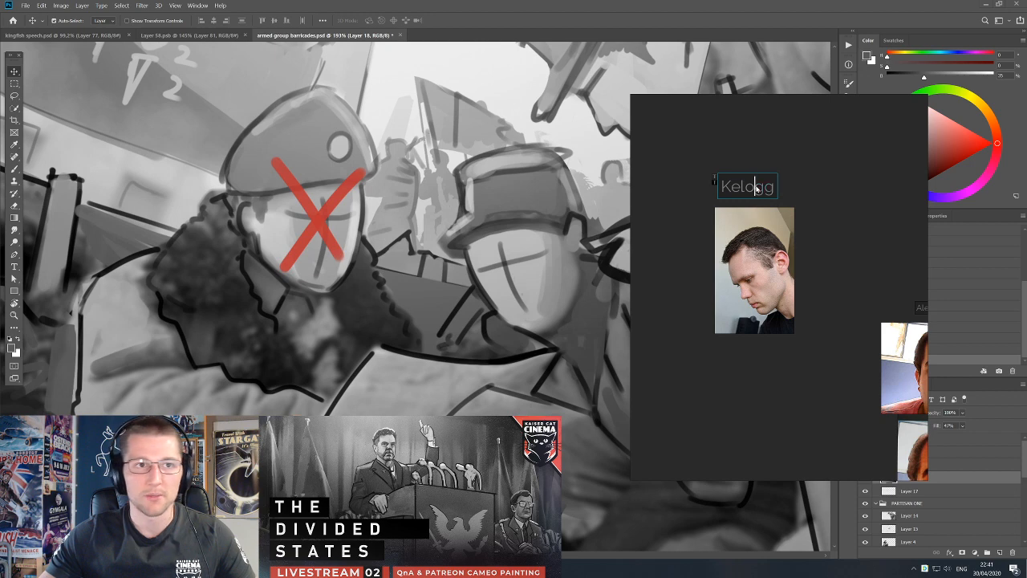
{"action": "key", "text": "ctrl+a"}
{"action": "key", "text": "BackSpace"}
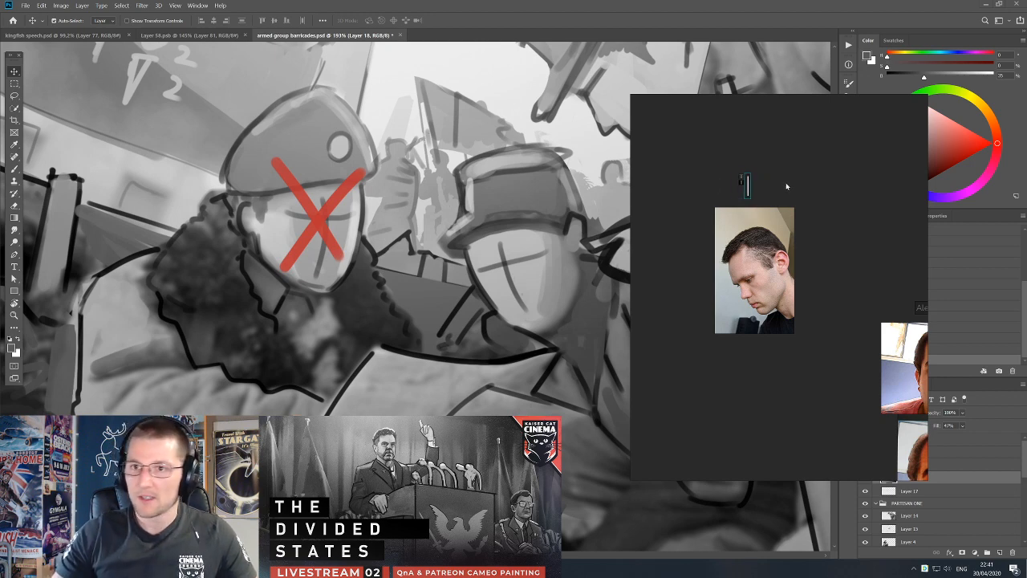
{"action": "type", "text": "MurdrPenguin"}
{"action": "left_click", "coordinate": [810, 265]}
Fill the reference window with the profile photo, tilt it counterclockwise, and place the window beside the top-hatted man's head.
{"action": "left_click_drag", "start_coordinate": [677, 318], "coordinate": [818, 310]}
{"action": "left_click_drag", "start_coordinate": [640, 212], "coordinate": [546, 294]}
{"action": "left_click_drag", "start_coordinate": [850, 306], "coordinate": [794, 303]}
{"action": "double_click", "coordinate": [832, 277]}
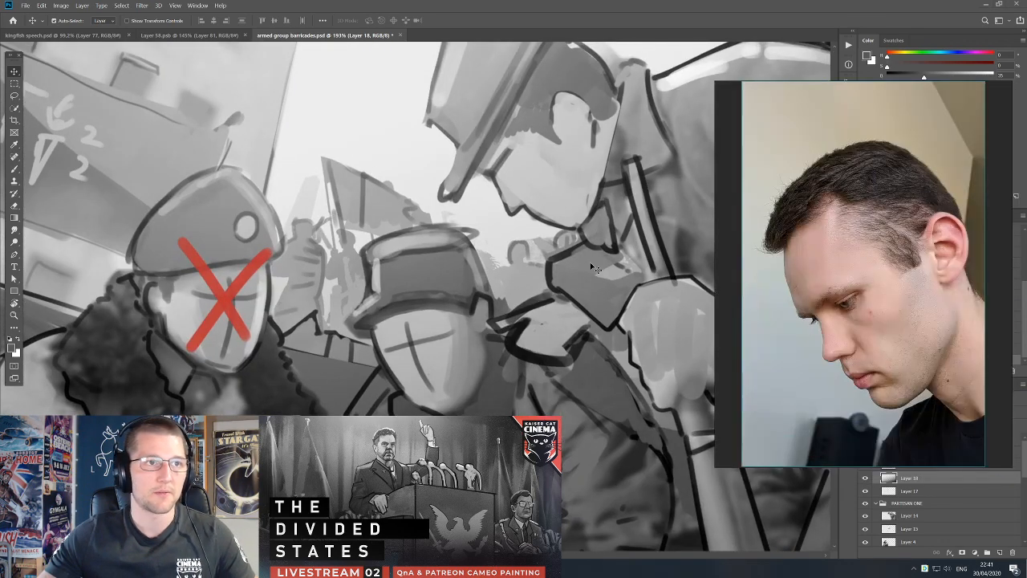
{"action": "scroll", "coordinate": [628, 227], "scroll_direction": "down", "scroll_amount": 1}
{"action": "left_click", "coordinate": [628, 228]}
{"action": "left_click_drag", "start_coordinate": [629, 189], "coordinate": [548, 329]}
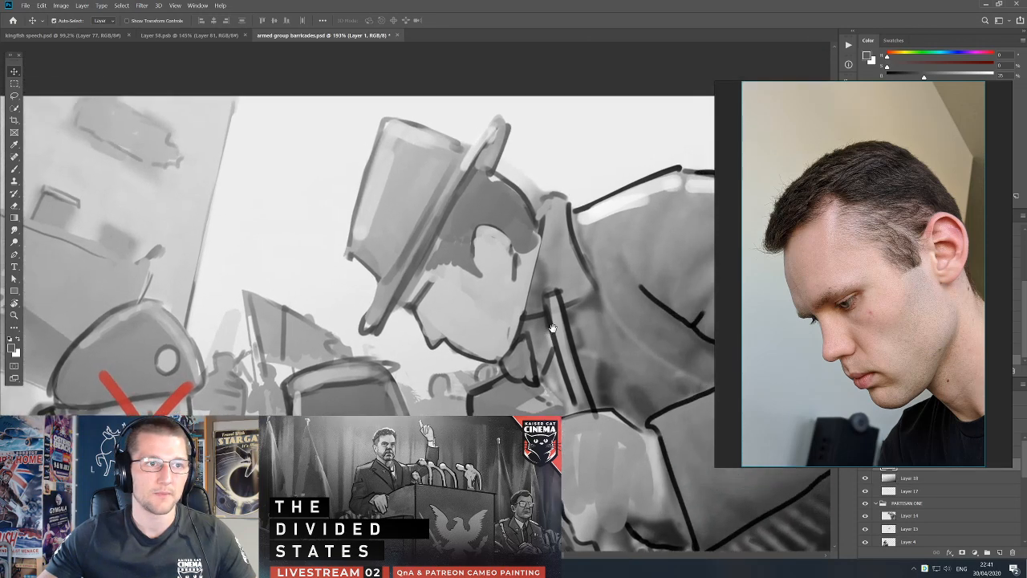
{"action": "mouse_move", "coordinate": [863, 178]}
{"action": "left_mouse_down"}
{"action": "mouse_move", "coordinate": [826, 179]}
{"action": "mouse_move", "coordinate": [849, 177]}
{"action": "left_mouse_up"}
{"action": "left_click_drag", "start_coordinate": [895, 436], "coordinate": [732, 372]}
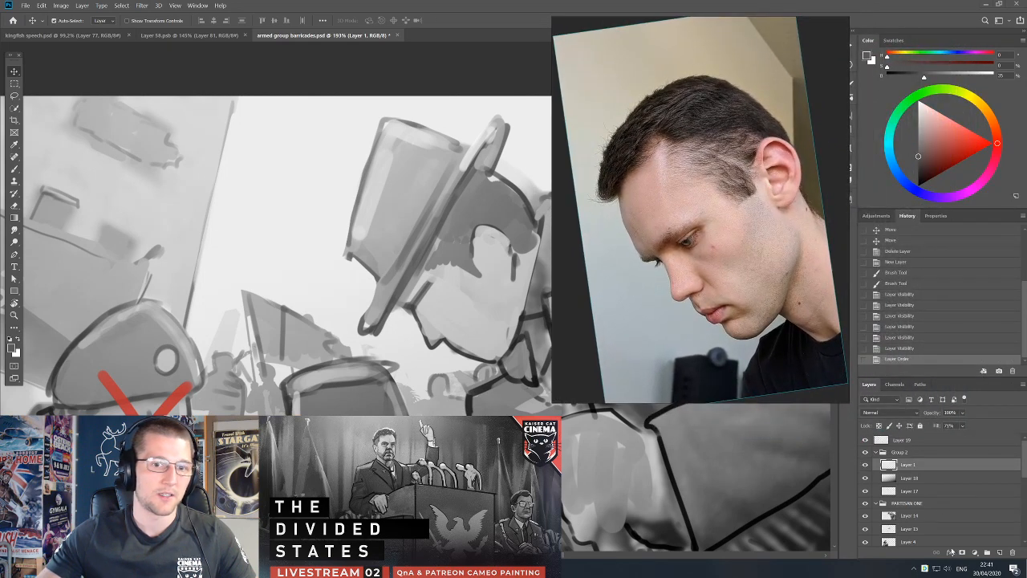
Undo the accidental layer move and lock Group 2 in armed group barricades.psd.
{"action": "left_click_drag", "start_coordinate": [478, 302], "coordinate": [480, 306]}
{"action": "key", "text": "ctrl+z"}
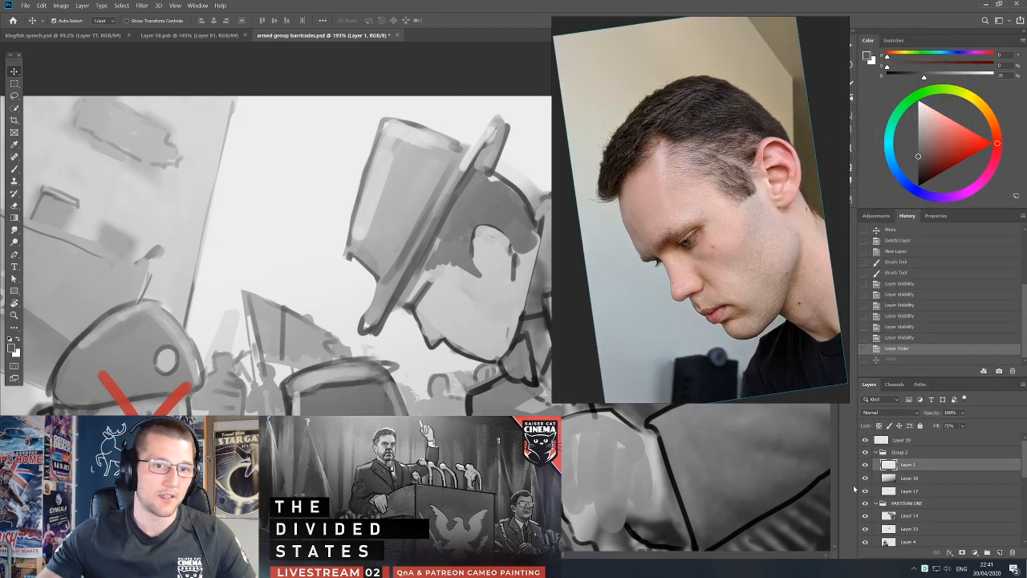
{"action": "left_click", "coordinate": [865, 464]}
{"action": "left_click", "coordinate": [865, 465]}
{"action": "left_click", "coordinate": [897, 453]}
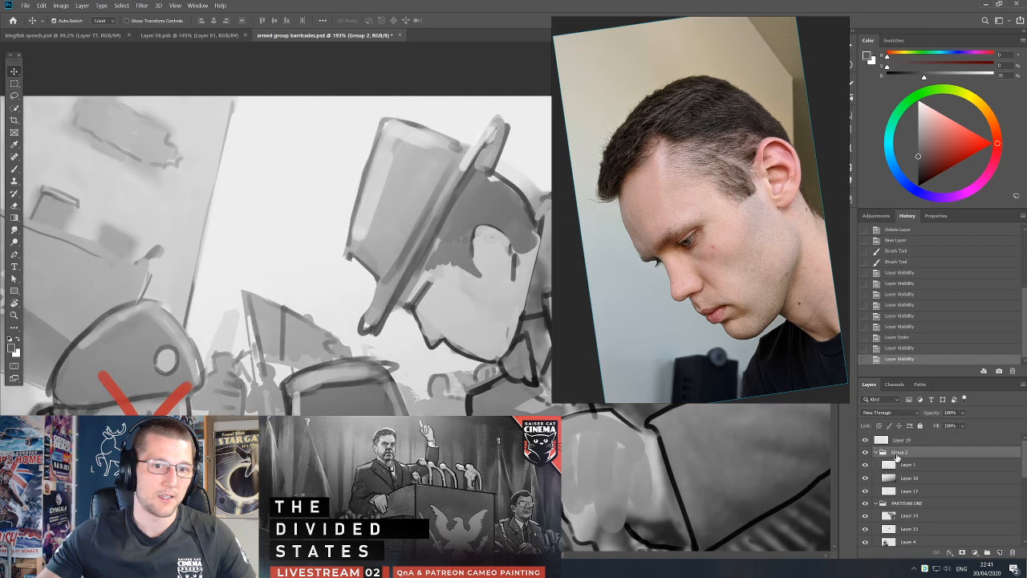
{"action": "left_click", "coordinate": [921, 426]}
Rename Layer 14 in the PARTISAN ONE group with the patron's nickname.
{"action": "double_click", "coordinate": [903, 516]}
{"action": "type", "text": "Mural"}
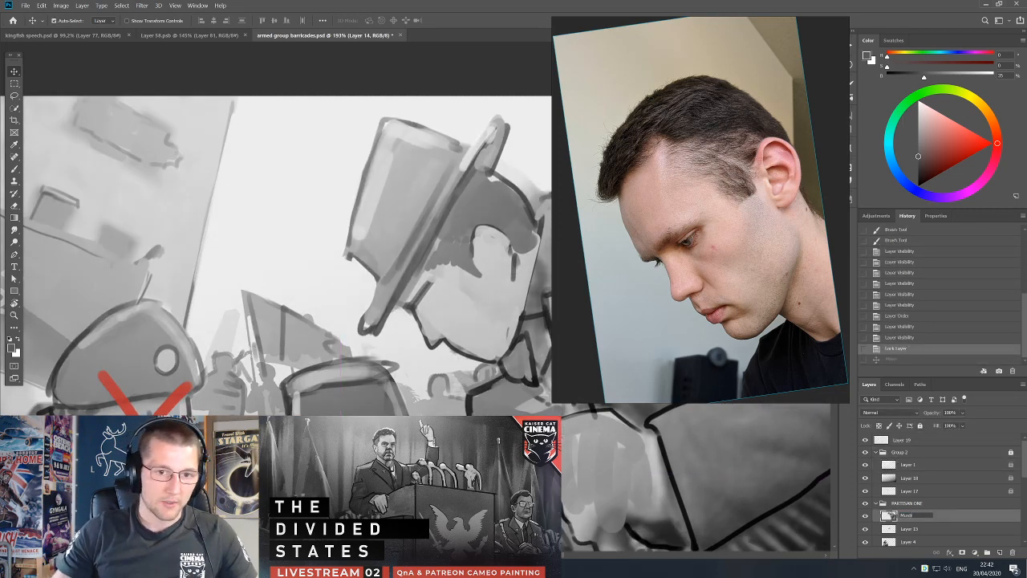
{"action": "type", "text": "rpenguin"}
{"action": "key", "text": "Return"}
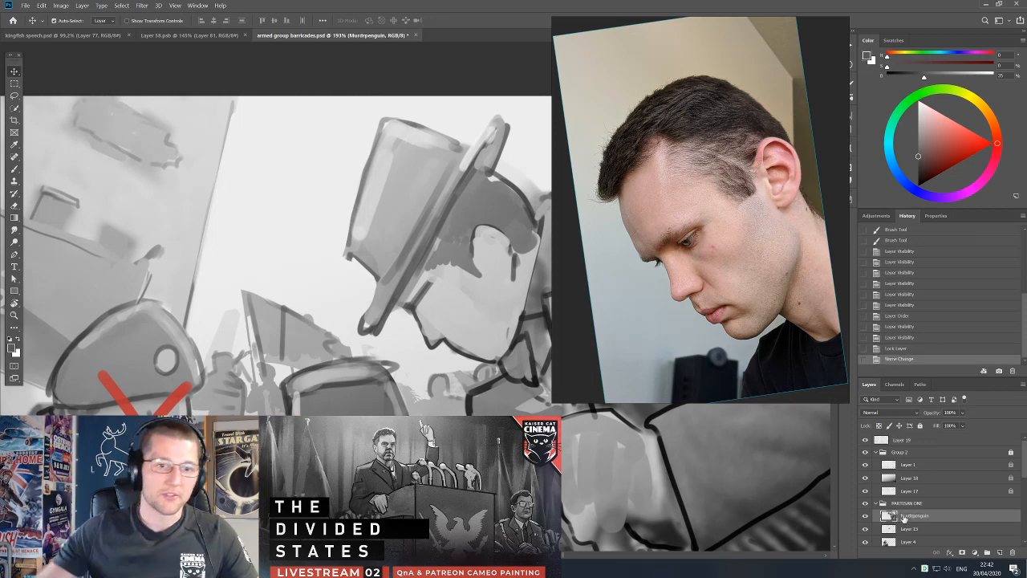
Add a new layer at the top of PARTISAN ONE and paint light grey over the hair at the hatted man's temple.
{"action": "left_click", "coordinate": [999, 553]}
{"action": "key", "text": "b"}
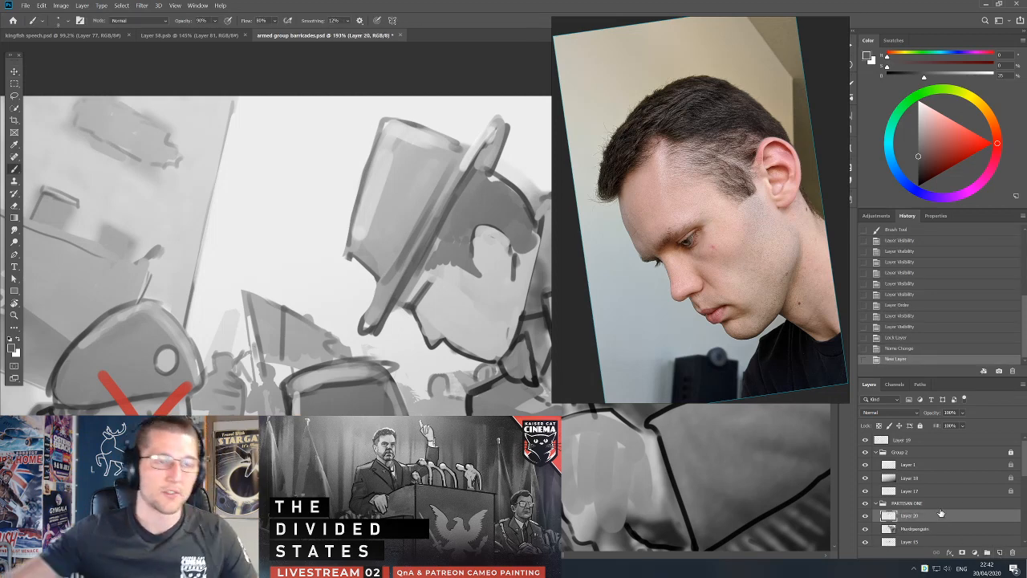
{"action": "left_click", "coordinate": [418, 314], "text": "alt"}
{"action": "key", "text": "bracketright"}
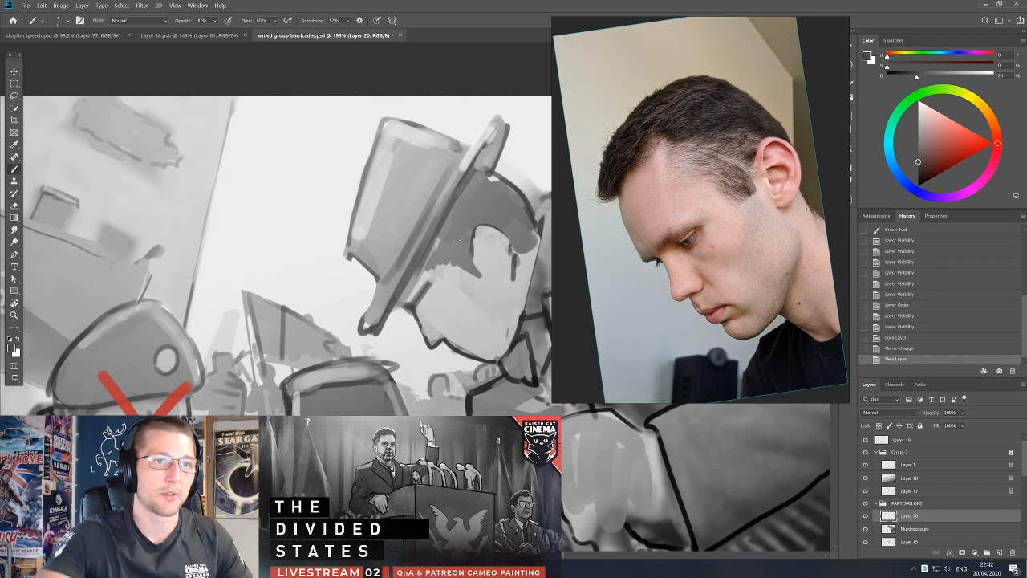
{"action": "left_click", "coordinate": [456, 284], "text": "alt"}
{"action": "key", "text": "bracketright"}
{"action": "key", "text": "bracketright"}
{"action": "key", "text": "bracketright"}
{"action": "mouse_move", "coordinate": [461, 272]}
{"action": "left_mouse_down"}
{"action": "mouse_move", "coordinate": [465, 259]}
{"action": "mouse_move", "coordinate": [443, 248]}
{"action": "mouse_move", "coordinate": [434, 255]}
{"action": "left_mouse_up"}
{"action": "left_click", "coordinate": [452, 272], "text": "alt"}
{"action": "key", "text": "bracketleft"}
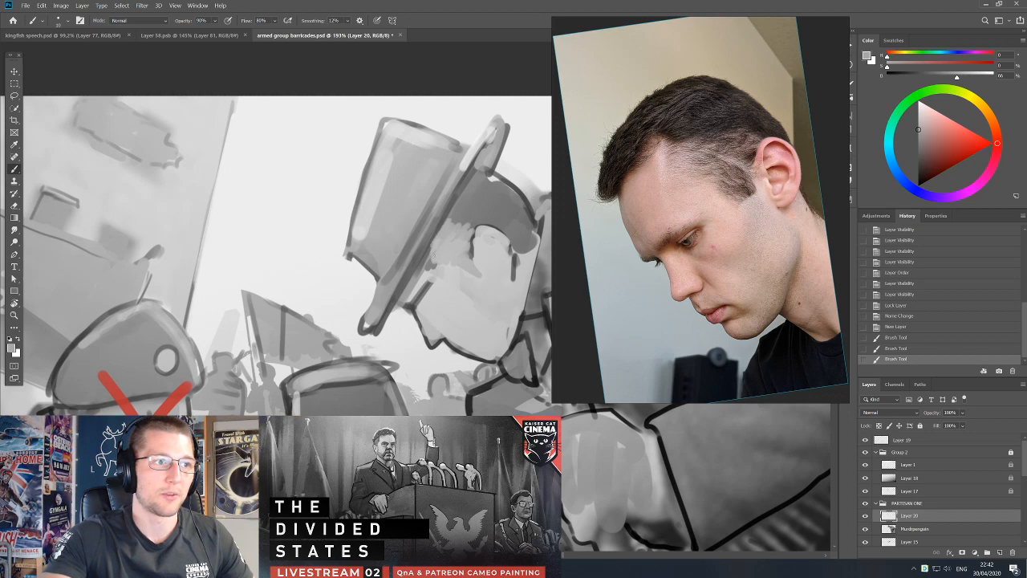
{"action": "left_click_drag", "start_coordinate": [447, 234], "coordinate": [435, 255]}
Shade the hat brim's underside and the adjoining hair edge on Layer 20, erasing stray paint and undoing accidental moves.
{"action": "key", "text": "d"}
{"action": "left_click_drag", "start_coordinate": [454, 206], "coordinate": [399, 300]}
{"action": "mouse_move", "coordinate": [467, 178]}
{"action": "left_mouse_down"}
{"action": "mouse_move", "coordinate": [453, 207]}
{"action": "mouse_move", "coordinate": [501, 131]}
{"action": "left_mouse_up"}
{"action": "mouse_move", "coordinate": [486, 152]}
{"action": "left_mouse_down"}
{"action": "mouse_move", "coordinate": [501, 133]}
{"action": "mouse_move", "coordinate": [491, 144]}
{"action": "left_mouse_up"}
{"action": "left_click", "coordinate": [483, 178], "text": "alt"}
{"action": "mouse_move", "coordinate": [479, 163]}
{"action": "left_mouse_down"}
{"action": "mouse_move", "coordinate": [504, 118]}
{"action": "mouse_move", "coordinate": [479, 124]}
{"action": "left_mouse_up"}
{"action": "key", "text": "e"}
{"action": "key", "text": "v"}
{"action": "key", "text": "ctrl+z"}
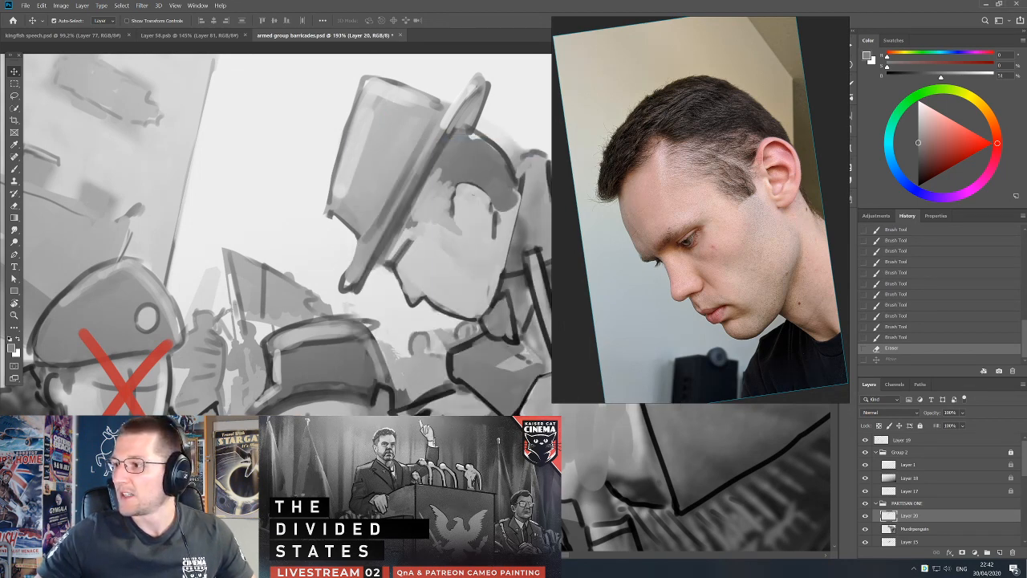
{"action": "mouse_move", "coordinate": [441, 197]}
{"action": "left_mouse_down"}
{"action": "mouse_move", "coordinate": [443, 215]}
{"action": "mouse_move", "coordinate": [424, 201]}
{"action": "left_mouse_up"}
{"action": "key", "text": "ctrl+z"}
Touch up the hatted man's temple and darken the front of his hair beneath the brim.
{"action": "key", "text": "b"}
{"action": "key", "text": "d"}
{"action": "left_click_drag", "start_coordinate": [426, 198], "coordinate": [418, 217]}
{"action": "left_click", "coordinate": [432, 203], "text": "alt"}
{"action": "left_click", "coordinate": [474, 168], "text": "alt"}
{"action": "key", "text": "d"}
{"action": "left_click_drag", "start_coordinate": [451, 153], "coordinate": [440, 168]}
{"action": "left_click_drag", "start_coordinate": [458, 144], "coordinate": [445, 160]}
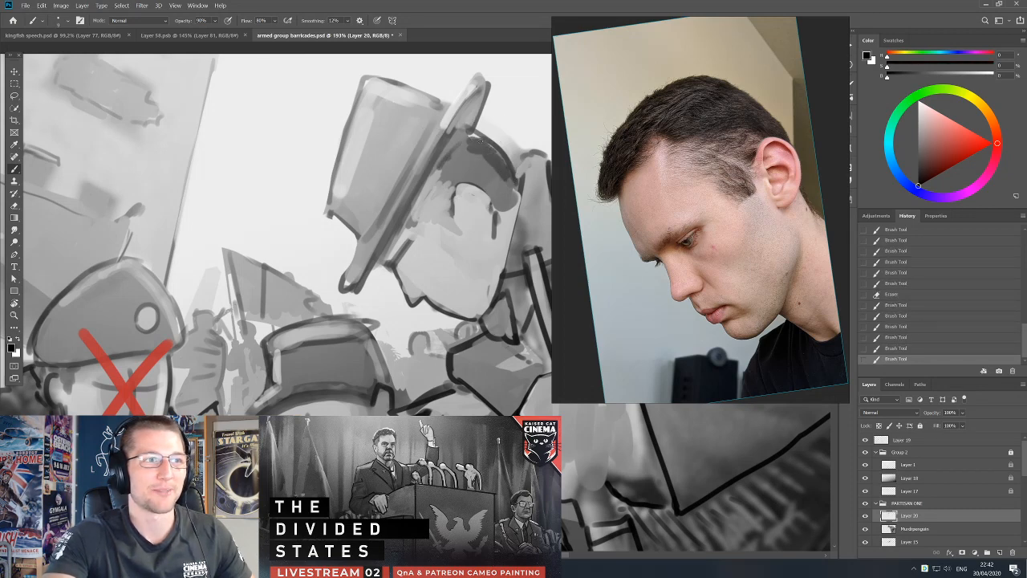
Darken the hair along the top and back of the hatted man's head.
{"action": "left_click_drag", "start_coordinate": [469, 131], "coordinate": [478, 137]}
{"action": "left_click_drag", "start_coordinate": [477, 131], "coordinate": [490, 143]}
{"action": "left_click_drag", "start_coordinate": [487, 139], "coordinate": [495, 146]}
{"action": "left_click_drag", "start_coordinate": [493, 142], "coordinate": [499, 156]}
{"action": "mouse_move", "coordinate": [497, 151]}
{"action": "left_mouse_down"}
{"action": "mouse_move", "coordinate": [512, 171]}
{"action": "mouse_move", "coordinate": [481, 183]}
{"action": "left_mouse_up"}
{"action": "left_click", "coordinate": [489, 161], "text": "alt"}
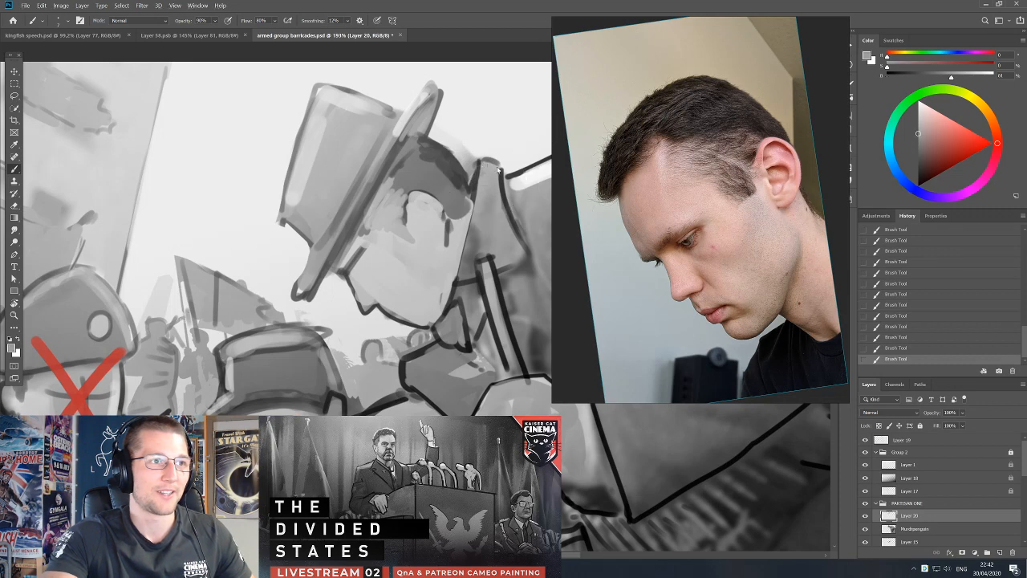
Erase excess paint around the back of the hatted man's head to tighten its silhouette.
{"action": "key", "text": "e"}
{"action": "left_click_drag", "start_coordinate": [467, 158], "coordinate": [470, 167]}
{"action": "left_click_drag", "start_coordinate": [466, 170], "coordinate": [472, 178], "text": "ctrl"}
{"action": "key", "text": "ctrl+z"}
{"action": "left_click_drag", "start_coordinate": [450, 137], "coordinate": [471, 152]}
Repaint the hair edge at the back of the head down toward the collar.
{"action": "key", "text": "b"}
{"action": "left_click", "coordinate": [471, 203], "text": "alt"}
{"action": "left_click", "coordinate": [473, 197], "text": "alt"}
{"action": "left_click_drag", "start_coordinate": [474, 191], "coordinate": [468, 178]}
{"action": "key", "text": "ctrl+z"}
{"action": "key", "text": "d"}
{"action": "left_click_drag", "start_coordinate": [477, 166], "coordinate": [469, 178]}
{"action": "left_click_drag", "start_coordinate": [472, 170], "coordinate": [466, 181]}
Add short dark hair strokes along the hairline above the temple and ear.
{"action": "mouse_move", "coordinate": [464, 178]}
{"action": "left_mouse_down"}
{"action": "mouse_move", "coordinate": [475, 207]}
{"action": "mouse_move", "coordinate": [421, 193]}
{"action": "left_mouse_up"}
{"action": "left_click", "coordinate": [451, 186], "text": "alt"}
{"action": "key", "text": "ctrl+z"}
{"action": "left_click_drag", "start_coordinate": [429, 182], "coordinate": [420, 192]}
{"action": "left_click_drag", "start_coordinate": [429, 181], "coordinate": [419, 190]}
{"action": "left_click_drag", "start_coordinate": [426, 179], "coordinate": [416, 192]}
{"action": "left_click_drag", "start_coordinate": [427, 173], "coordinate": [413, 188]}
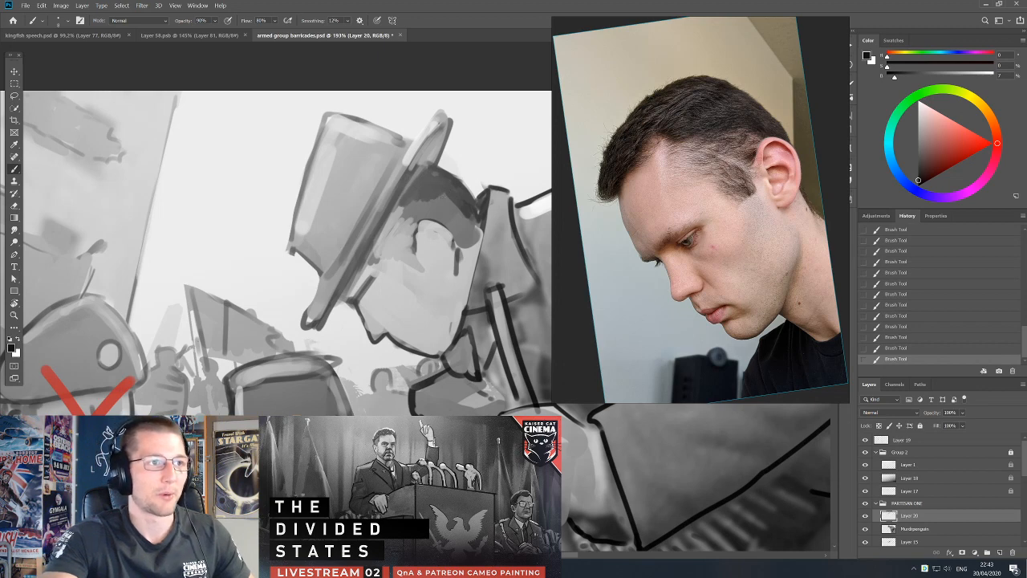
Paint the upper end of the hat brim with a sampled mid grey.
{"action": "left_click", "coordinate": [442, 195], "text": "alt"}
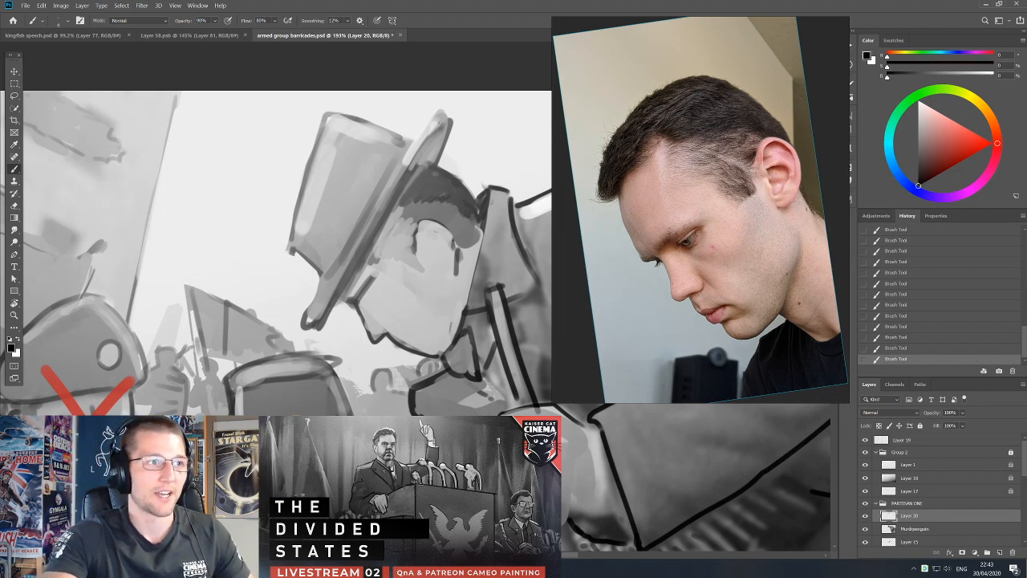
{"action": "left_click", "coordinate": [424, 157], "text": "alt"}
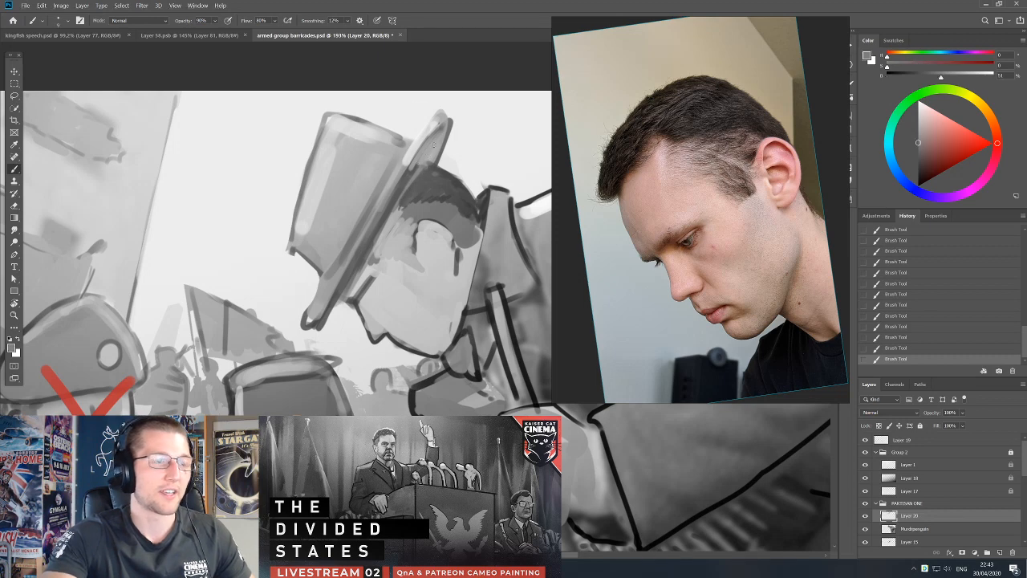
{"action": "left_click", "coordinate": [407, 177], "text": "alt"}
{"action": "left_click", "coordinate": [438, 148], "text": "alt"}
{"action": "left_click", "coordinate": [406, 162], "text": "alt"}
{"action": "key", "text": "d"}
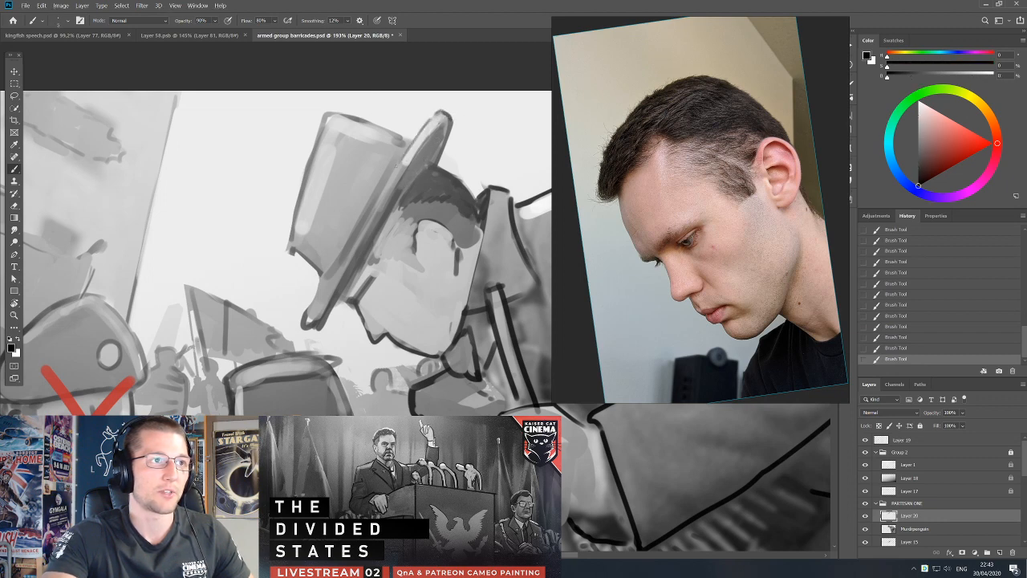
Refine the dark shading where the hat brim meets the hair, using sampled grey and black.
{"action": "left_click", "coordinate": [395, 196], "text": "alt"}
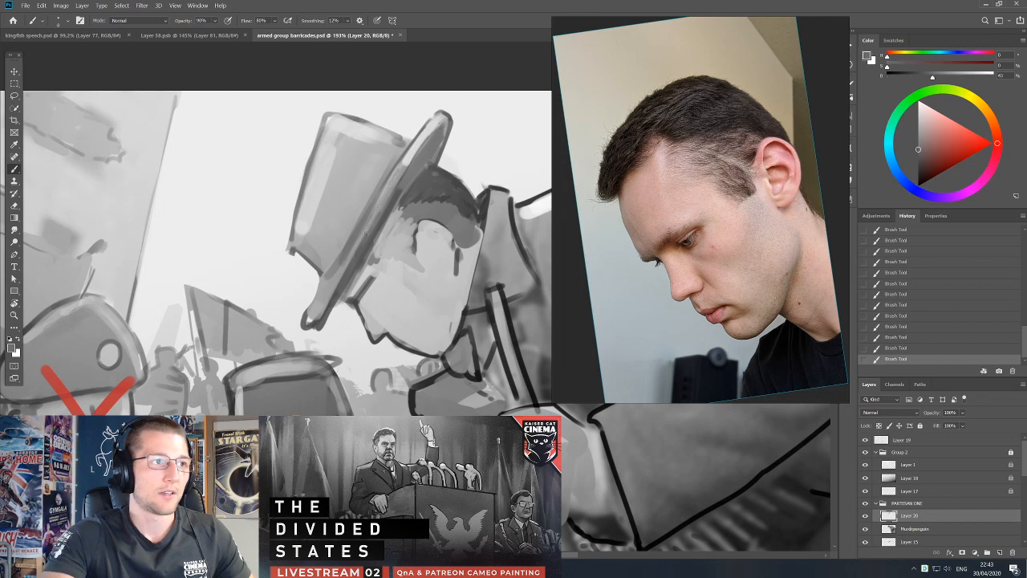
{"action": "left_click", "coordinate": [414, 166], "text": "alt"}
{"action": "key", "text": "d"}
{"action": "left_click", "coordinate": [427, 170], "text": "alt"}
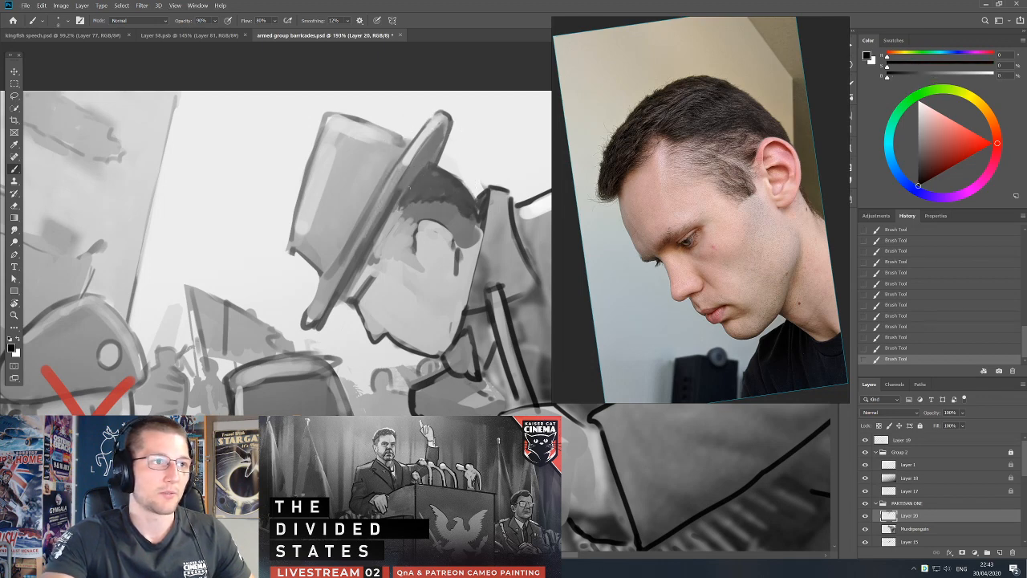
{"action": "left_click", "coordinate": [394, 201], "text": "alt"}
{"action": "key", "text": "d"}
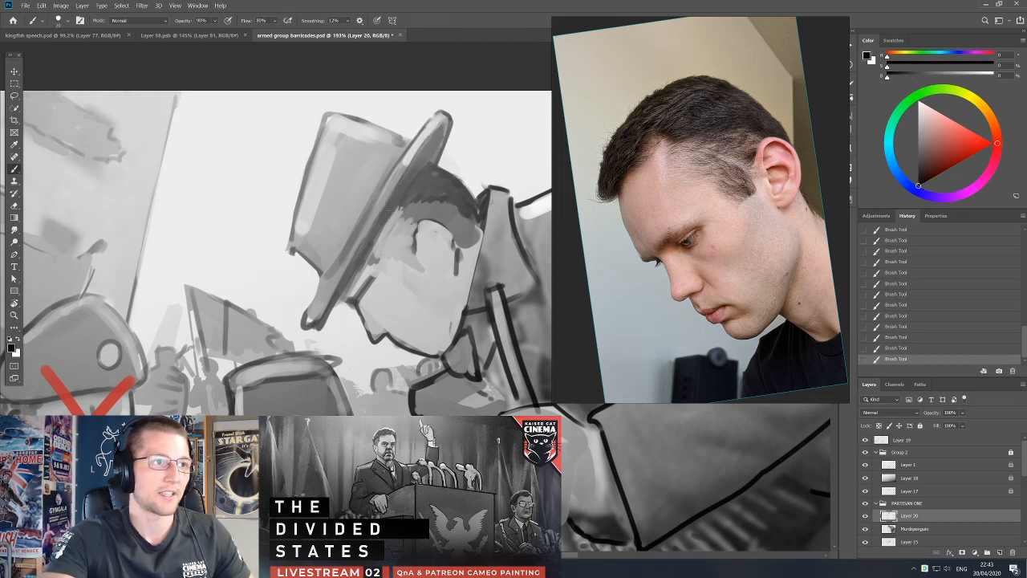
Repaint the hat brim's lower tip with sampled grey and redefine its edge in black.
{"action": "left_click", "coordinate": [337, 299], "text": "alt"}
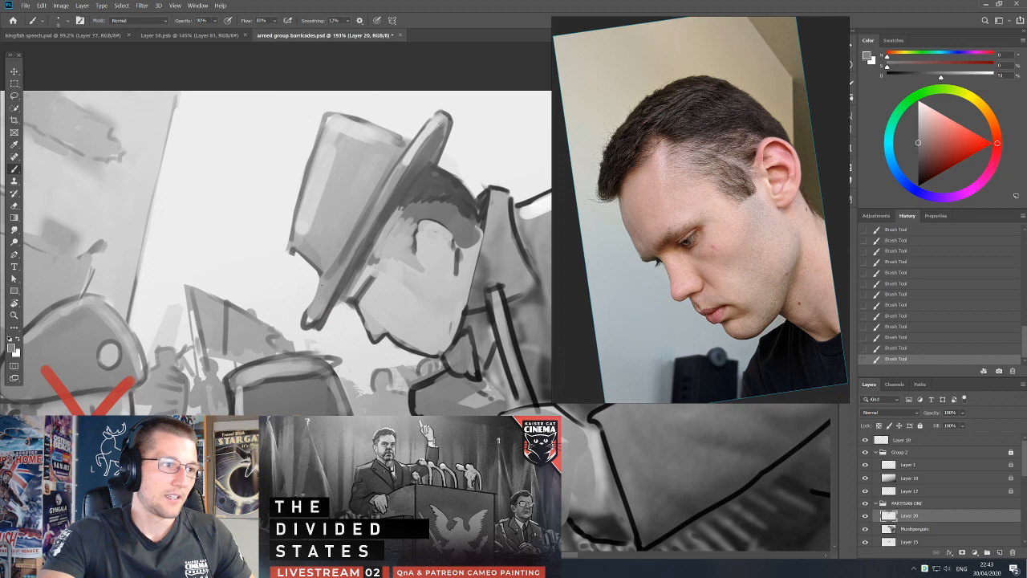
{"action": "mouse_move", "coordinate": [314, 313]}
{"action": "left_mouse_down"}
{"action": "mouse_move", "coordinate": [349, 265]}
{"action": "mouse_move", "coordinate": [320, 321]}
{"action": "left_mouse_up"}
{"action": "key", "text": "d"}
{"action": "mouse_move", "coordinate": [321, 276]}
{"action": "left_mouse_down"}
{"action": "mouse_move", "coordinate": [305, 323]}
{"action": "mouse_move", "coordinate": [337, 278]}
{"action": "mouse_move", "coordinate": [296, 283]}
{"action": "left_mouse_up"}
Merge Layer 20 into the layer below and erase the excess paint around the brim's lower tip.
{"action": "key", "text": "e"}
{"action": "key", "text": "ctrl+e"}
{"action": "mouse_move", "coordinate": [299, 272]}
{"action": "left_mouse_down"}
{"action": "mouse_move", "coordinate": [295, 293]}
{"action": "mouse_move", "coordinate": [322, 294]}
{"action": "mouse_move", "coordinate": [309, 297]}
{"action": "left_mouse_up"}
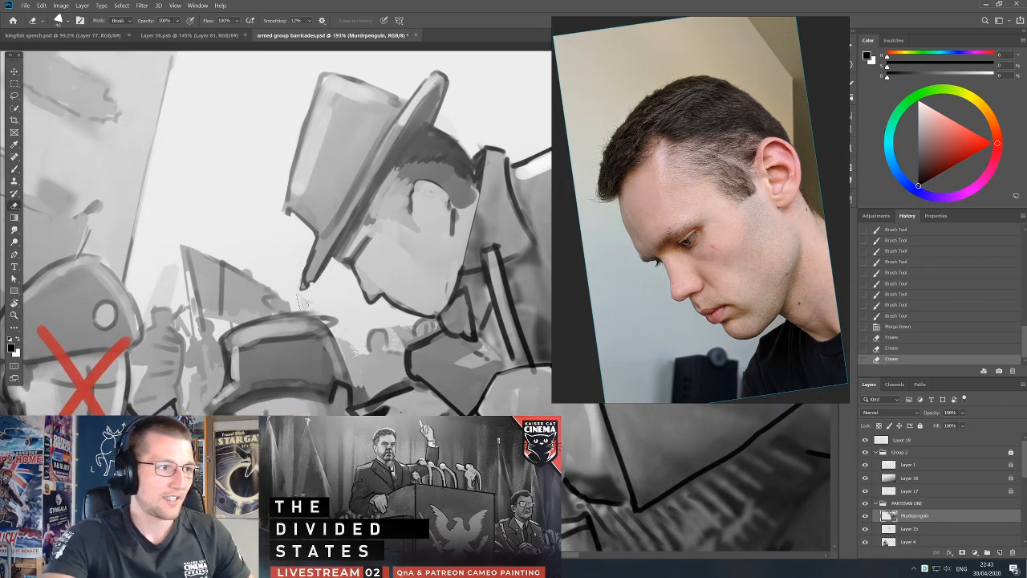
Darken the base of the hat's crown along the brim with a larger dark brush.
{"action": "key", "text": "b"}
{"action": "left_click", "coordinate": [331, 225], "text": "alt"}
{"action": "key", "text": "d"}
{"action": "mouse_move", "coordinate": [321, 234]}
{"action": "left_mouse_down"}
{"action": "mouse_move", "coordinate": [346, 195]}
{"action": "mouse_move", "coordinate": [330, 228]}
{"action": "left_mouse_up"}
{"action": "left_click", "coordinate": [348, 202], "text": "alt"}
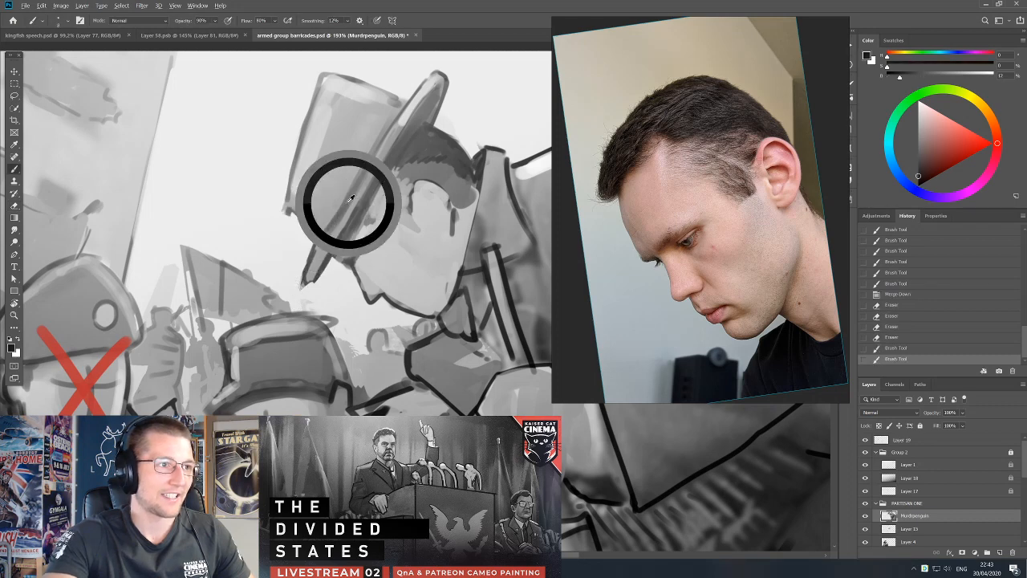
{"action": "key", "text": "]"}
{"action": "left_click_drag", "start_coordinate": [390, 115], "coordinate": [352, 185]}
{"action": "left_click_drag", "start_coordinate": [382, 142], "coordinate": [318, 233]}
{"action": "left_click_drag", "start_coordinate": [329, 215], "coordinate": [318, 236]}
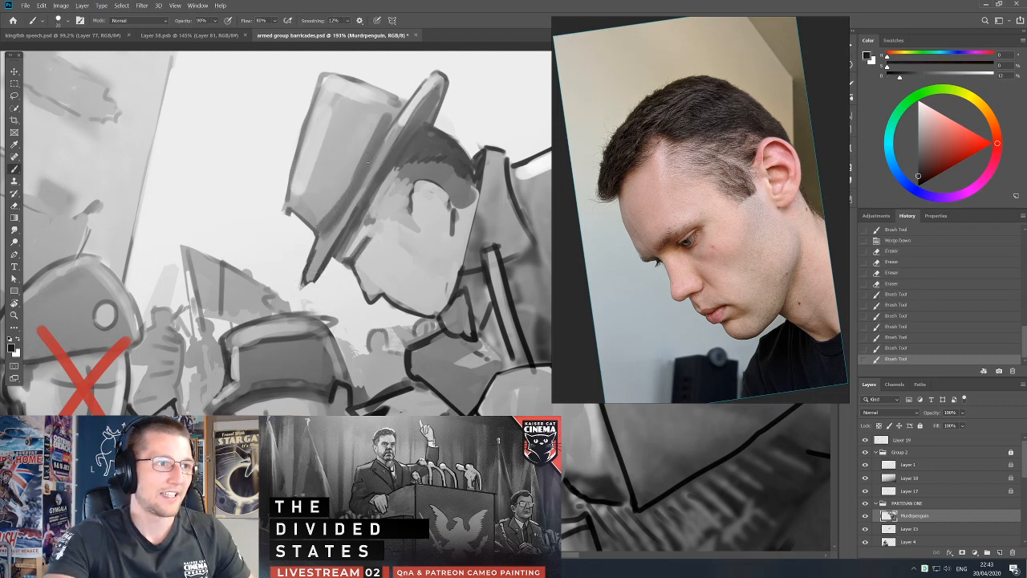
Touch up the hat's brim and redefine the crown's upper edge and brim join with a smaller black brush.
{"action": "left_click_drag", "start_coordinate": [385, 134], "coordinate": [400, 106]}
{"action": "key", "text": "["}
{"action": "key", "text": "["}
{"action": "key", "text": "["}
{"action": "key", "text": "["}
{"action": "key", "text": "d"}
{"action": "left_click_drag", "start_coordinate": [352, 81], "coordinate": [407, 104]}
{"action": "left_click_drag", "start_coordinate": [393, 101], "coordinate": [350, 174]}
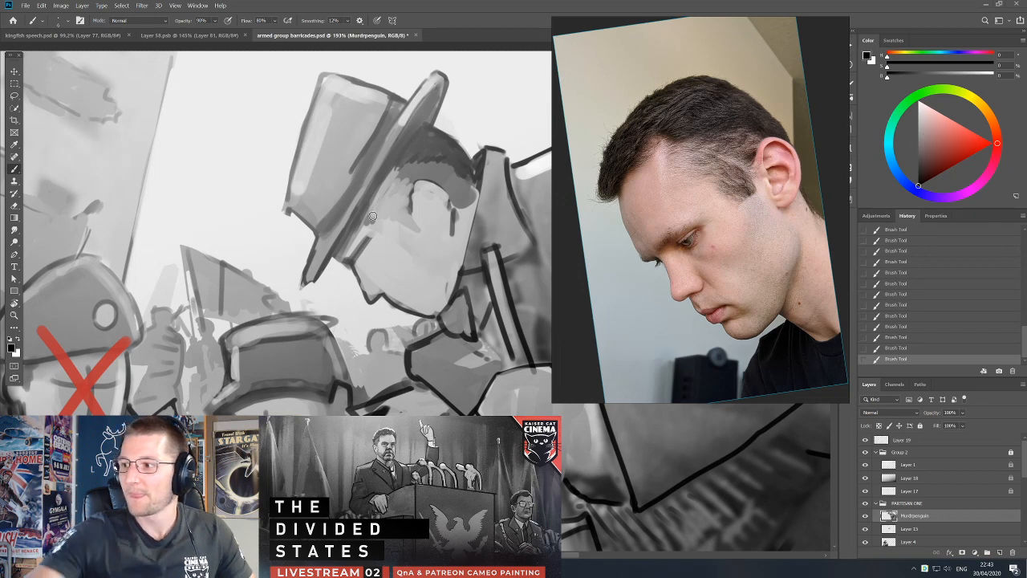
Refine the hat brim's shading using black and sampled mid and light greys with a larger brush.
{"action": "left_click_drag", "start_coordinate": [421, 232], "coordinate": [446, 248]}
{"action": "left_click", "coordinate": [383, 182], "text": "alt"}
{"action": "key", "text": "bracketright"}
{"action": "key", "text": "bracketright"}
{"action": "key", "text": "bracketright"}
{"action": "key", "text": "bracketright"}
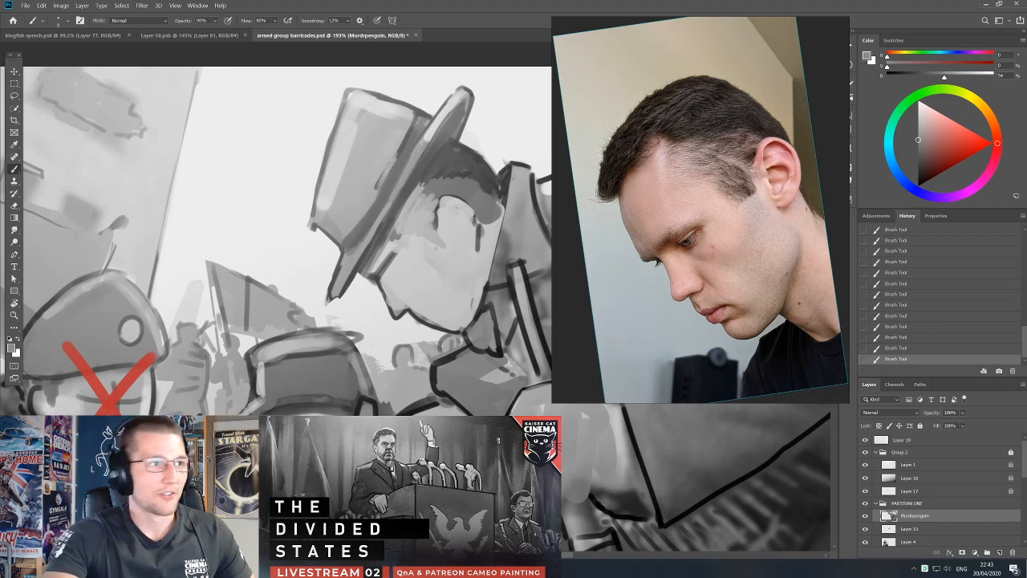
{"action": "key", "text": "d"}
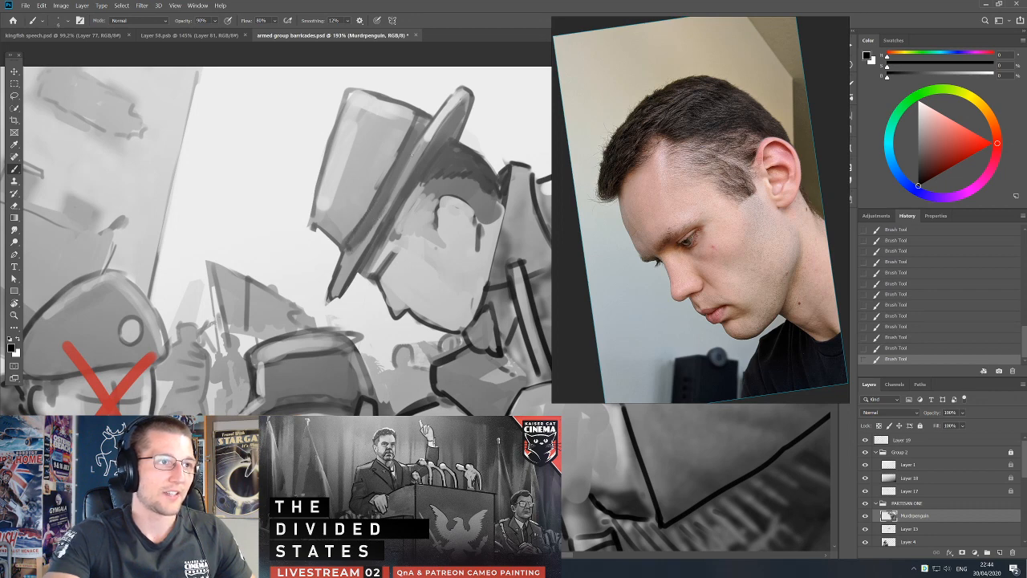
{"action": "left_click", "coordinate": [425, 142], "text": "alt"}
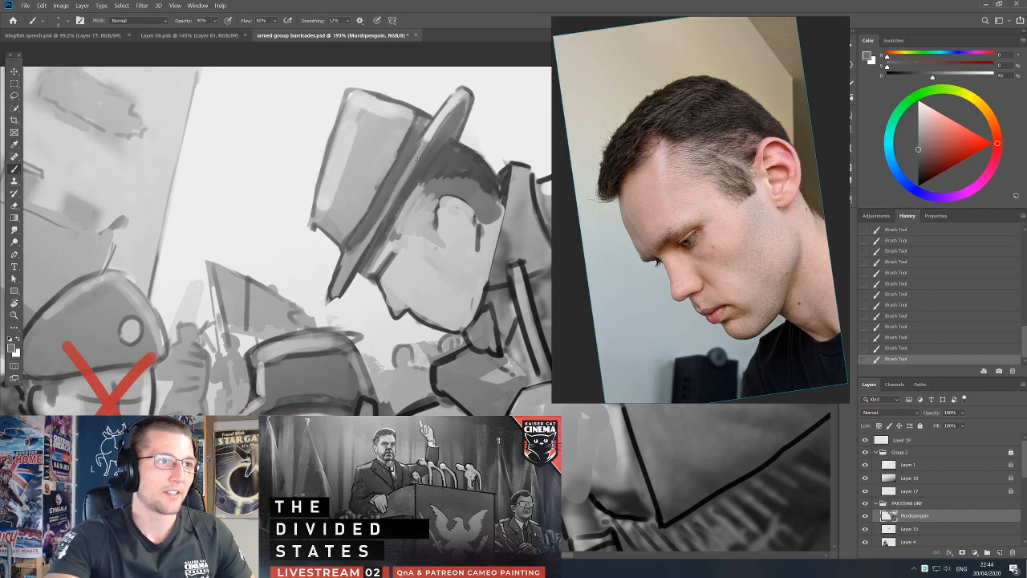
{"action": "left_click", "coordinate": [454, 100], "text": "alt"}
{"action": "scroll", "coordinate": [454, 99], "scroll_direction": "up", "scroll_amount": 3}
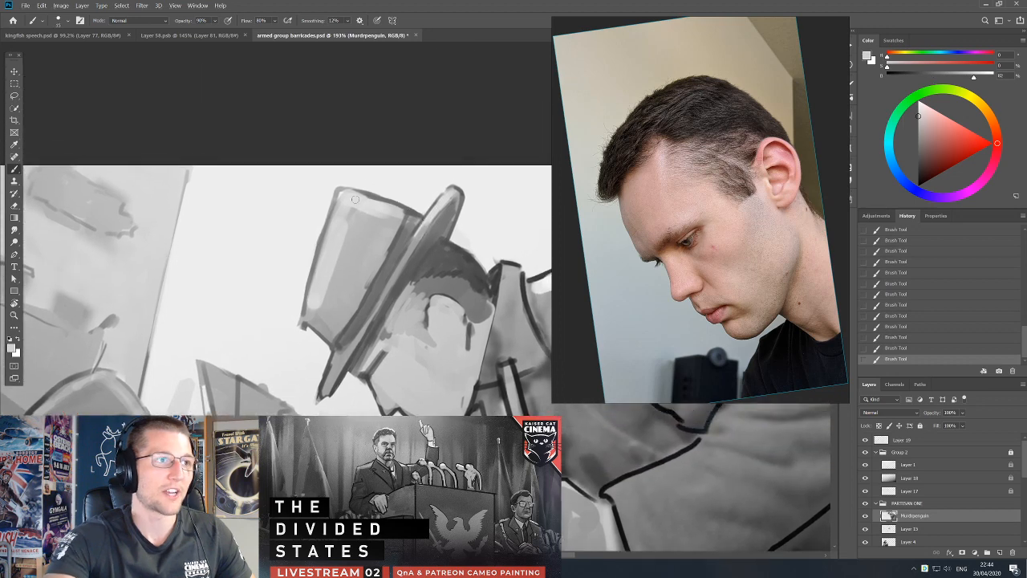
Erase the excess paint along the crown's outer edge and repaint the crown's upper rim with sampled greys.
{"action": "left_click", "coordinate": [381, 190], "text": "alt"}
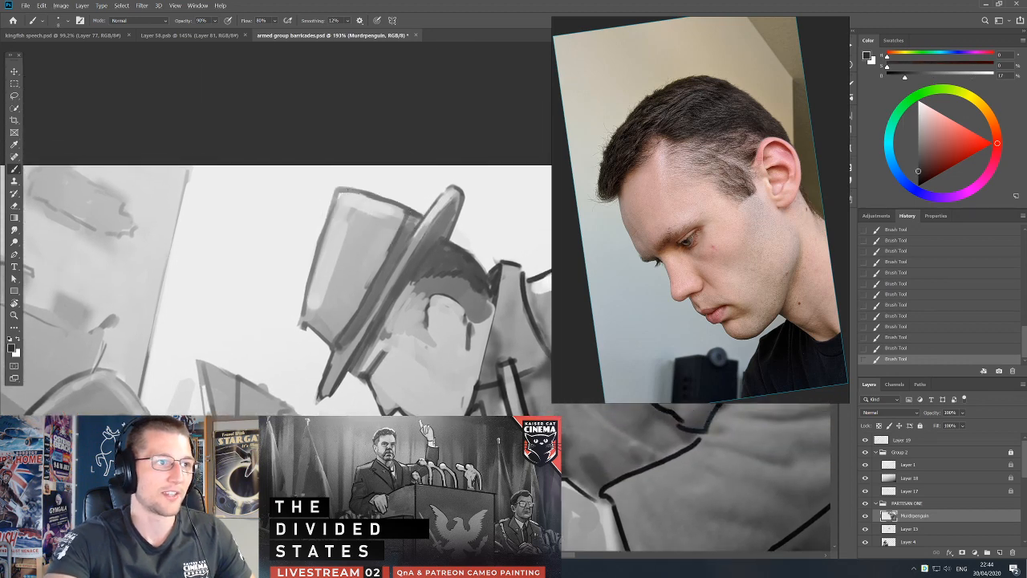
{"action": "key", "text": "e"}
{"action": "left_click_drag", "start_coordinate": [338, 183], "coordinate": [297, 271]}
{"action": "key", "text": "b"}
{"action": "left_click", "coordinate": [326, 262], "text": "alt"}
{"action": "left_click_drag", "start_coordinate": [349, 228], "coordinate": [344, 210]}
{"action": "mouse_move", "coordinate": [344, 206]}
{"action": "left_mouse_down"}
{"action": "mouse_move", "coordinate": [344, 218]}
{"action": "mouse_move", "coordinate": [335, 210]}
{"action": "mouse_move", "coordinate": [399, 214]}
{"action": "left_mouse_up"}
{"action": "left_click", "coordinate": [349, 239], "text": "alt"}
Shade the crown's top and the side facing the brim with a larger brush in sampled greys, and save the document.
{"action": "key", "text": "bracketright"}
{"action": "key", "text": "bracketright"}
{"action": "key", "text": "bracketright"}
{"action": "left_click", "coordinate": [339, 234], "text": "alt"}
{"action": "left_click", "coordinate": [364, 219], "text": "alt"}
{"action": "mouse_move", "coordinate": [398, 210]}
{"action": "left_mouse_down"}
{"action": "mouse_move", "coordinate": [390, 214]}
{"action": "mouse_move", "coordinate": [408, 228]}
{"action": "left_mouse_up"}
{"action": "left_click", "coordinate": [409, 250], "text": "alt"}
{"action": "left_click", "coordinate": [411, 227], "text": "alt"}
{"action": "key", "text": "bracketleft"}
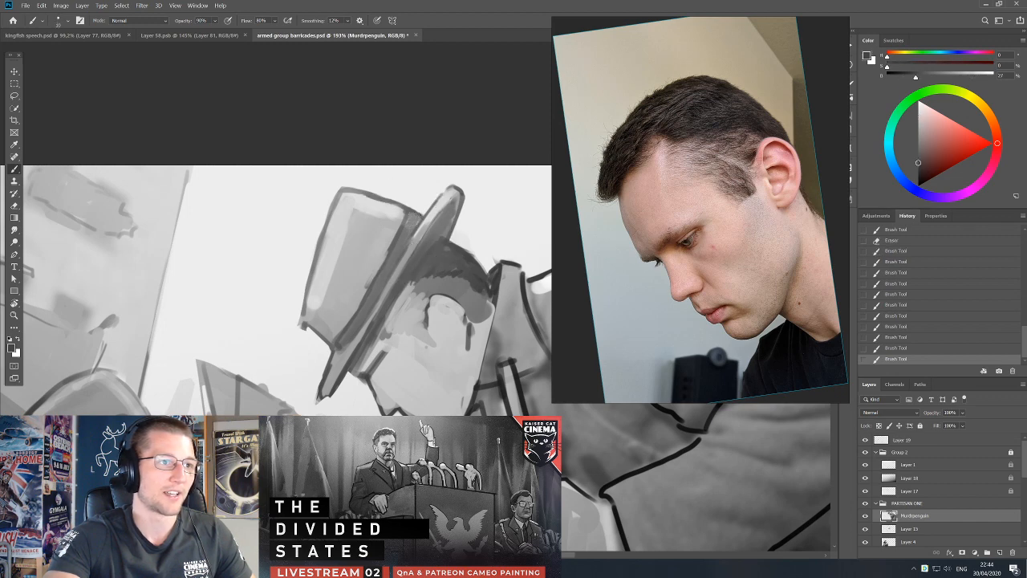
{"action": "key", "text": "ctrl+s"}
Switch to File Explorer and open the World Of Kaiserreich Flanders Wallonia Script in Word to read it.
{"action": "key", "text": "super"}
{"action": "key", "text": "super"}
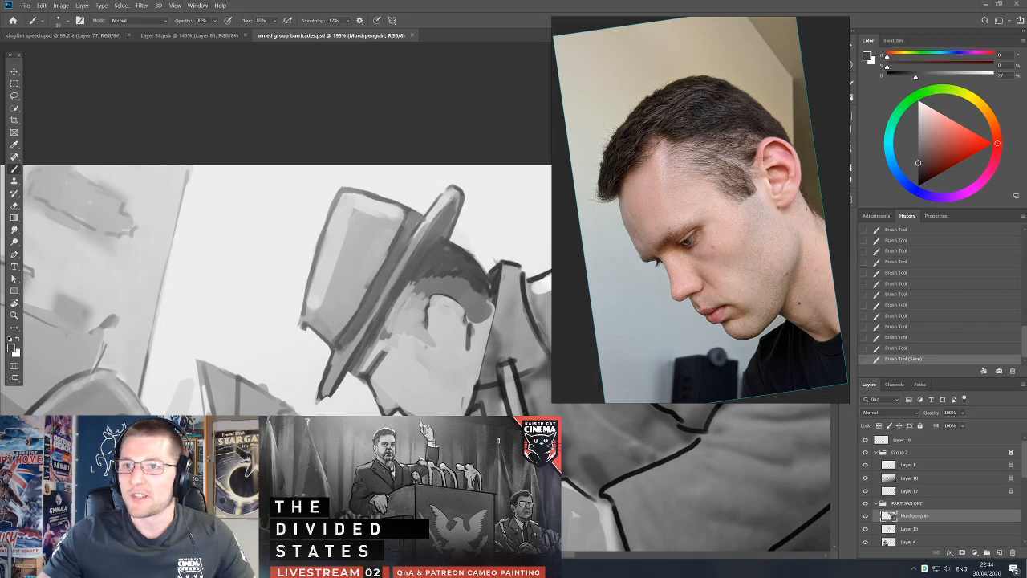
{"action": "left_click_drag", "start_coordinate": [1026, 85], "coordinate": [274, 95]}
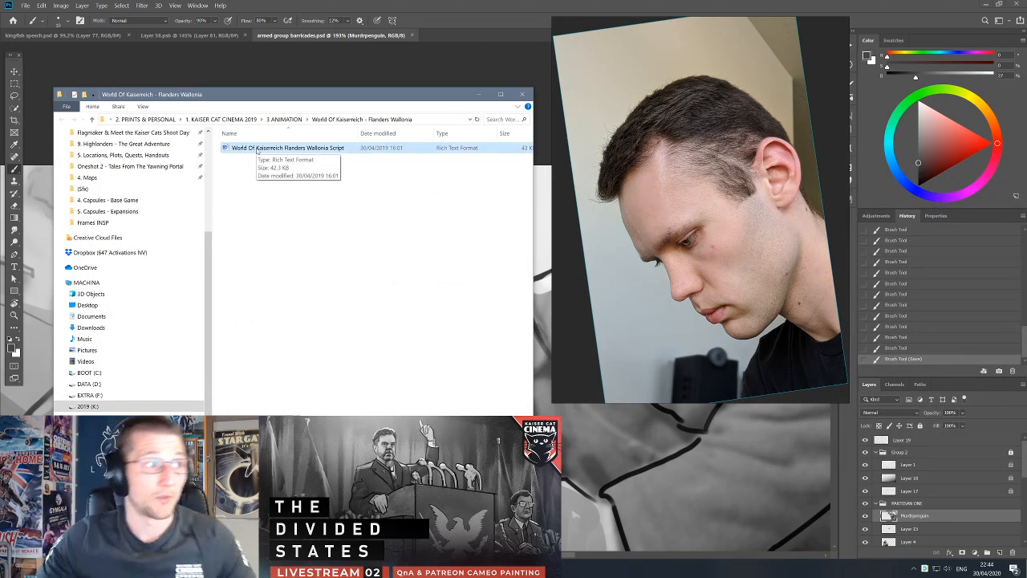
{"action": "double_click", "coordinate": [257, 150]}
{"action": "left_click_drag", "start_coordinate": [321, 95], "coordinate": [1026, 146]}
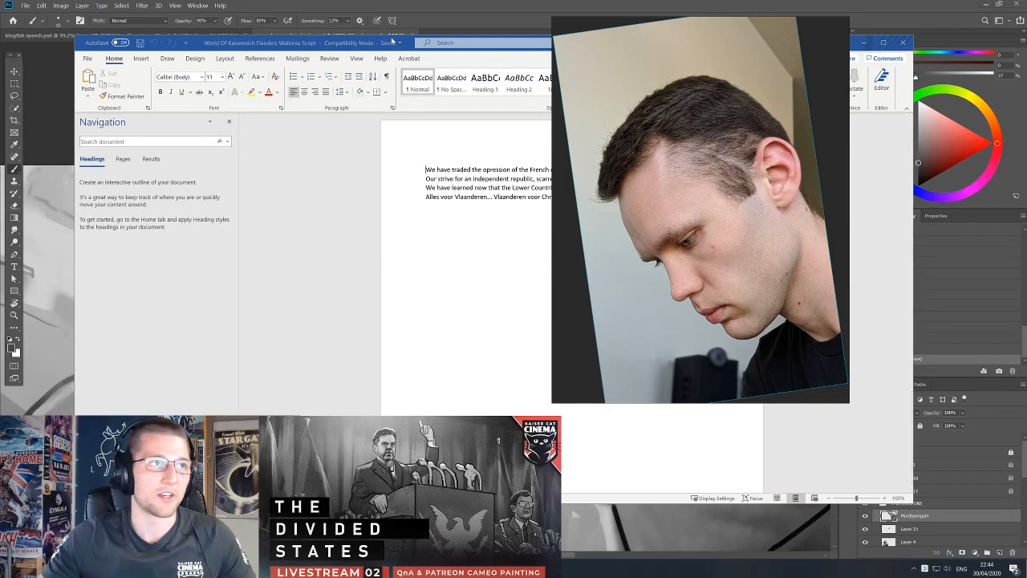
{"action": "left_click_drag", "start_coordinate": [392, 40], "coordinate": [211, 59]}
{"action": "left_click_drag", "start_coordinate": [738, 436], "coordinate": [588, 437]}
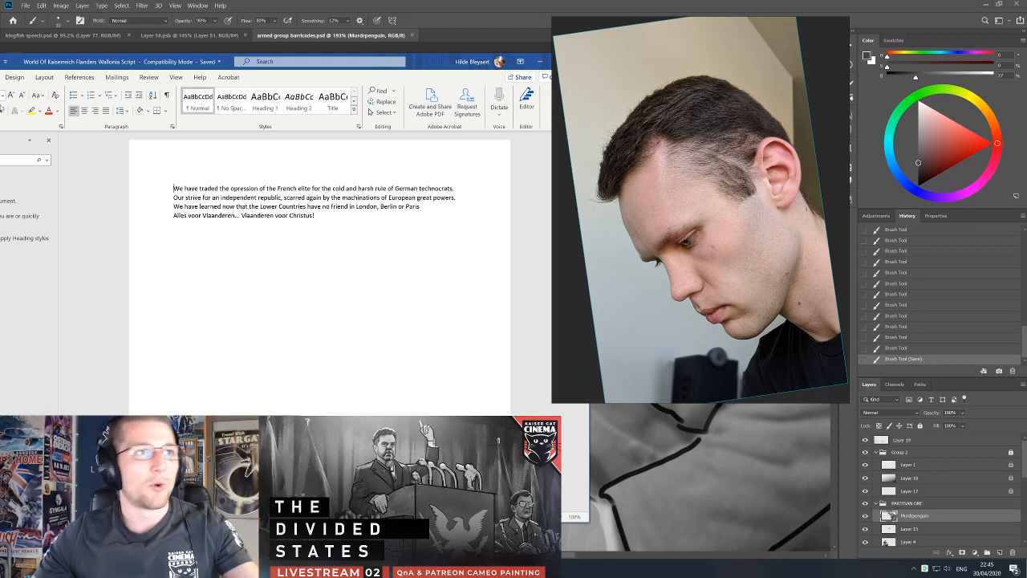
Move the reference photo clear of the script window, close the script, and return to the painting in Photoshop.
{"action": "left_click_drag", "start_coordinate": [572, 157], "coordinate": [644, 179]}
{"action": "left_click", "coordinate": [579, 62]}
{"action": "scroll", "coordinate": [480, 276], "scroll_direction": "down", "scroll_amount": 3}
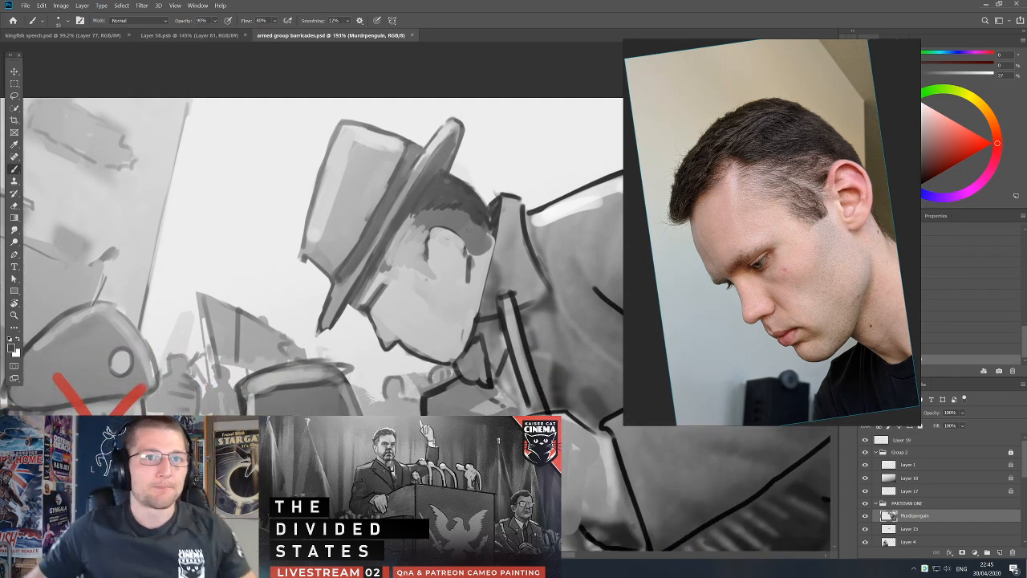
Reshape the top-hatted partisan's ear with sampled light skin grey, alternating larger and smaller brush sizes.
{"action": "left_click", "coordinate": [448, 261], "text": "alt"}
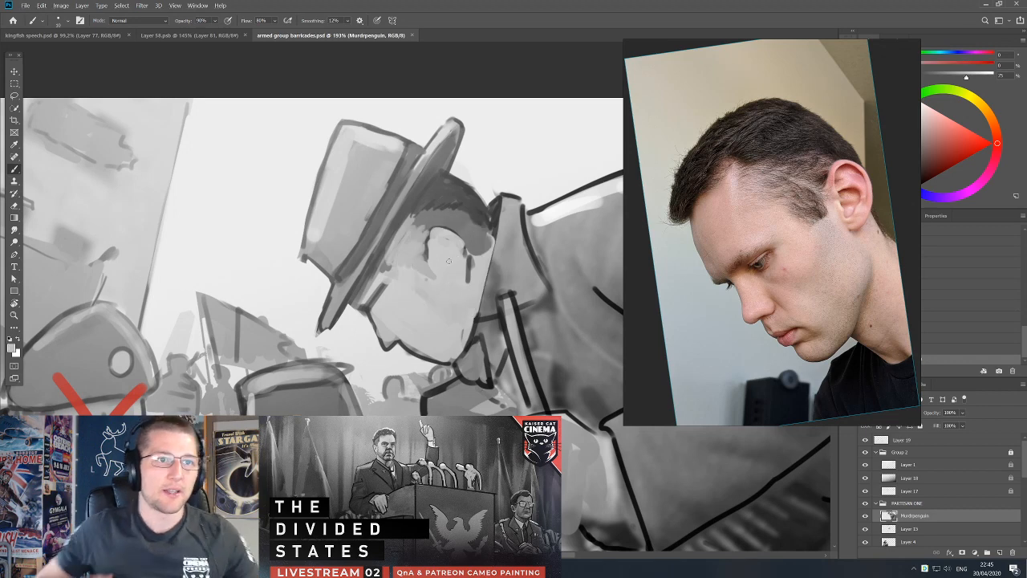
{"action": "key", "text": "bracketright"}
{"action": "key", "text": "bracketright"}
{"action": "mouse_move", "coordinate": [443, 223]}
{"action": "left_mouse_down"}
{"action": "mouse_move", "coordinate": [463, 242]}
{"action": "mouse_move", "coordinate": [430, 240]}
{"action": "mouse_move", "coordinate": [459, 213]}
{"action": "mouse_move", "coordinate": [473, 242]}
{"action": "left_mouse_up"}
{"action": "key", "text": "bracketleft"}
{"action": "key", "text": "bracketleft"}
{"action": "left_click", "coordinate": [438, 221], "text": "alt"}
{"action": "left_click", "coordinate": [448, 257], "text": "alt"}
{"action": "left_click_drag", "start_coordinate": [463, 229], "coordinate": [465, 235]}
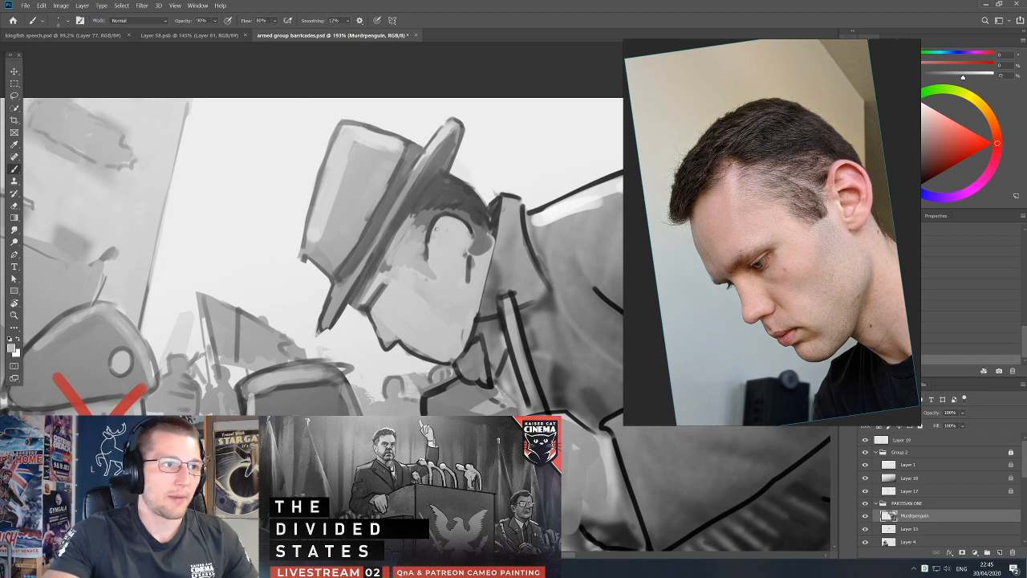
Outline the ear's inner rim in black and paint its dark hollow with sampled tones.
{"action": "key", "text": "d"}
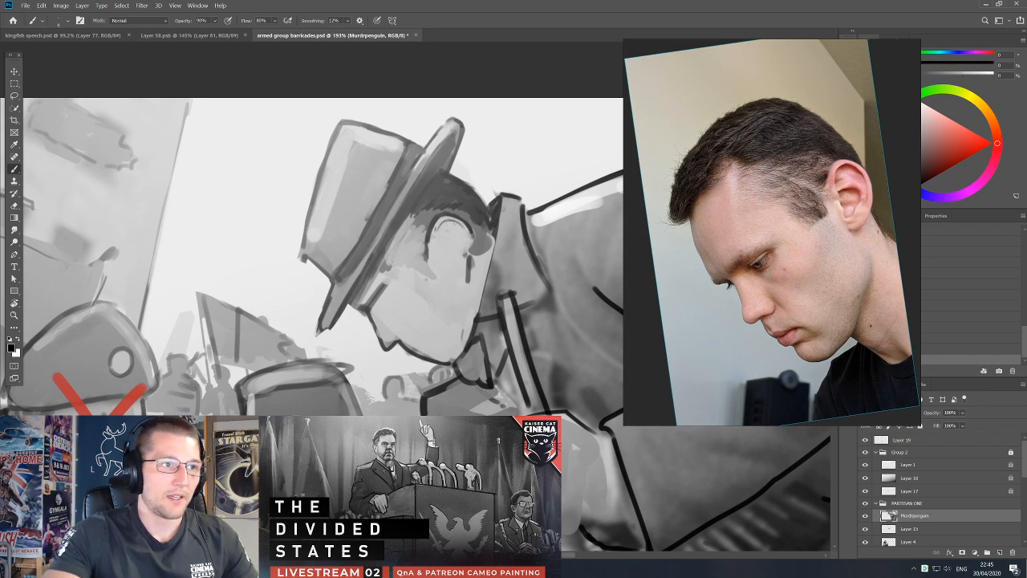
{"action": "mouse_move", "coordinate": [471, 232]}
{"action": "left_mouse_down"}
{"action": "mouse_move", "coordinate": [467, 259]}
{"action": "mouse_move", "coordinate": [440, 228]}
{"action": "mouse_move", "coordinate": [448, 224]}
{"action": "mouse_move", "coordinate": [442, 245]}
{"action": "mouse_move", "coordinate": [457, 238]}
{"action": "left_mouse_up"}
{"action": "left_click", "coordinate": [461, 263], "text": "alt"}
{"action": "key", "text": "d"}
{"action": "left_click", "coordinate": [446, 223], "text": "alt"}
{"action": "left_click", "coordinate": [445, 236], "text": "alt"}
{"action": "left_click", "coordinate": [437, 238], "text": "alt"}
{"action": "left_click", "coordinate": [452, 248], "text": "alt"}
{"action": "left_click", "coordinate": [444, 227], "text": "alt"}
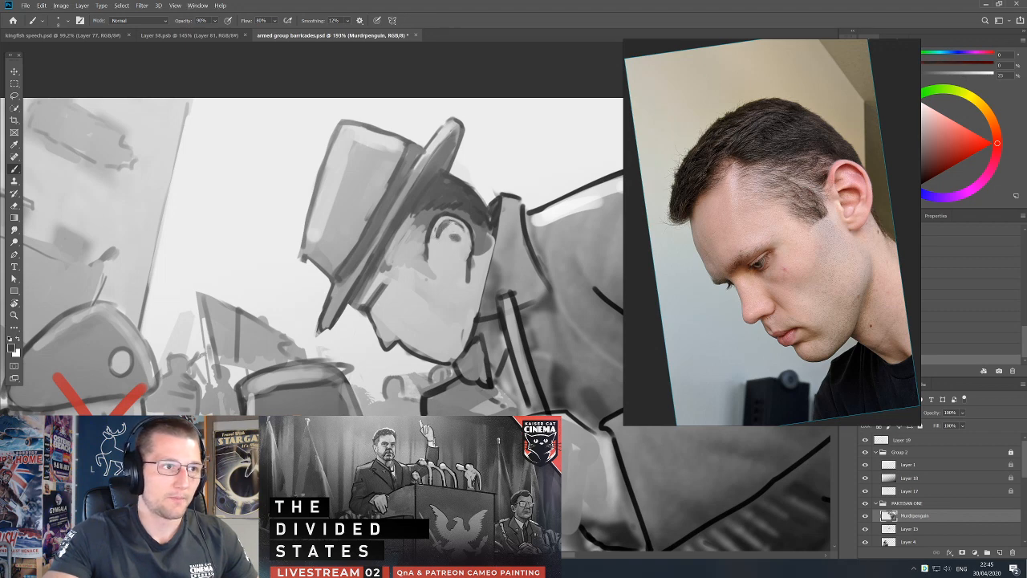
Paint short dark hair strokes in front of the ear to build the sideburn and temple hairline.
{"action": "left_click", "coordinate": [435, 227], "text": "alt"}
{"action": "mouse_move", "coordinate": [430, 216]}
{"action": "left_mouse_down"}
{"action": "mouse_move", "coordinate": [425, 236]}
{"action": "mouse_move", "coordinate": [415, 221]}
{"action": "left_mouse_up"}
{"action": "left_click", "coordinate": [434, 214], "text": "alt"}
{"action": "key", "text": "d"}
{"action": "mouse_move", "coordinate": [422, 217]}
{"action": "left_mouse_down"}
{"action": "mouse_move", "coordinate": [419, 236]}
{"action": "mouse_move", "coordinate": [403, 233]}
{"action": "left_mouse_up"}
{"action": "left_click_drag", "start_coordinate": [414, 221], "coordinate": [399, 240]}
{"action": "left_click", "coordinate": [425, 202], "text": "alt"}
{"action": "left_click_drag", "start_coordinate": [414, 216], "coordinate": [393, 242]}
{"action": "left_click_drag", "start_coordinate": [400, 237], "coordinate": [392, 247]}
{"action": "left_click", "coordinate": [407, 209], "text": "alt"}
Touch up the join between the crown and the brim with sampled greys and a smaller brush.
{"action": "left_click", "coordinate": [443, 152], "text": "alt"}
{"action": "left_click", "coordinate": [434, 140], "text": "alt"}
{"action": "key", "text": "bracketleft"}
{"action": "key", "text": "bracketleft"}
{"action": "mouse_move", "coordinate": [427, 146]}
{"action": "left_mouse_down"}
{"action": "mouse_move", "coordinate": [416, 165]}
{"action": "mouse_move", "coordinate": [421, 150]}
{"action": "left_mouse_up"}
Redraw the crown's upper corner and outer outline in black and touch up its lower part with a larger brush.
{"action": "key", "text": "d"}
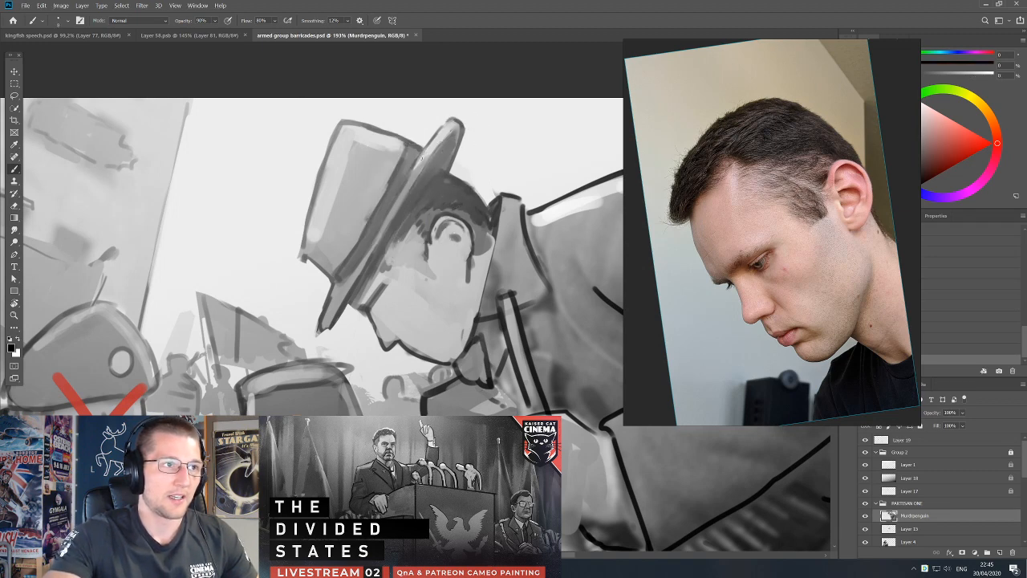
{"action": "mouse_move", "coordinate": [346, 124]}
{"action": "left_mouse_down"}
{"action": "mouse_move", "coordinate": [348, 146]}
{"action": "mouse_move", "coordinate": [323, 139]}
{"action": "mouse_move", "coordinate": [321, 170]}
{"action": "left_mouse_up"}
{"action": "key", "text": "e"}
{"action": "key", "text": "b"}
{"action": "left_click", "coordinate": [332, 130], "text": "alt"}
{"action": "key", "text": "d"}
{"action": "key", "text": "bracketright"}
{"action": "key", "text": "bracketright"}
{"action": "key", "text": "bracketright"}
{"action": "left_click_drag", "start_coordinate": [338, 220], "coordinate": [339, 221]}
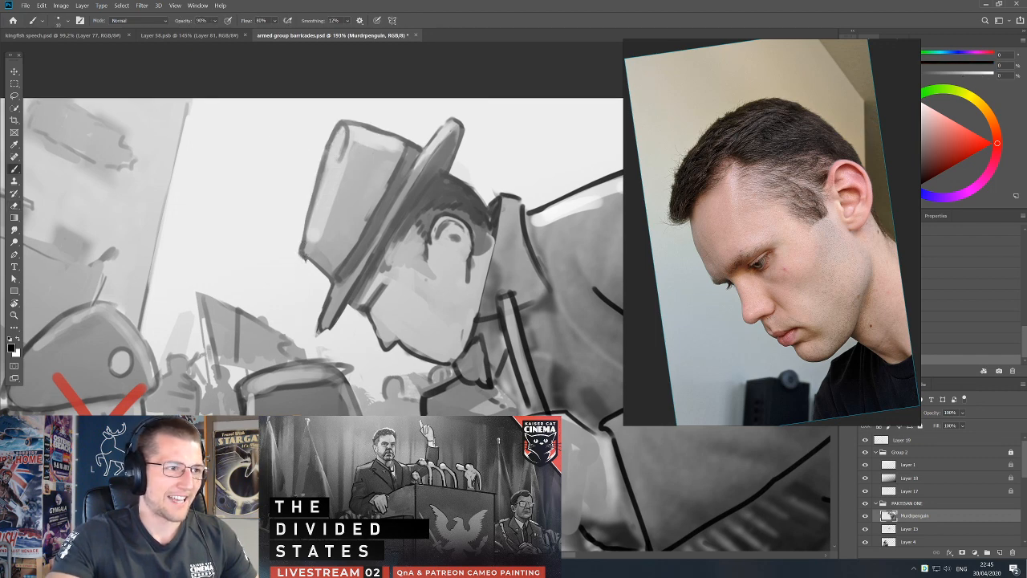
Extend the sideburn and temple hair toward the brim with sampled dark grey and a larger brush.
{"action": "left_click_drag", "start_coordinate": [347, 288], "coordinate": [355, 258]}
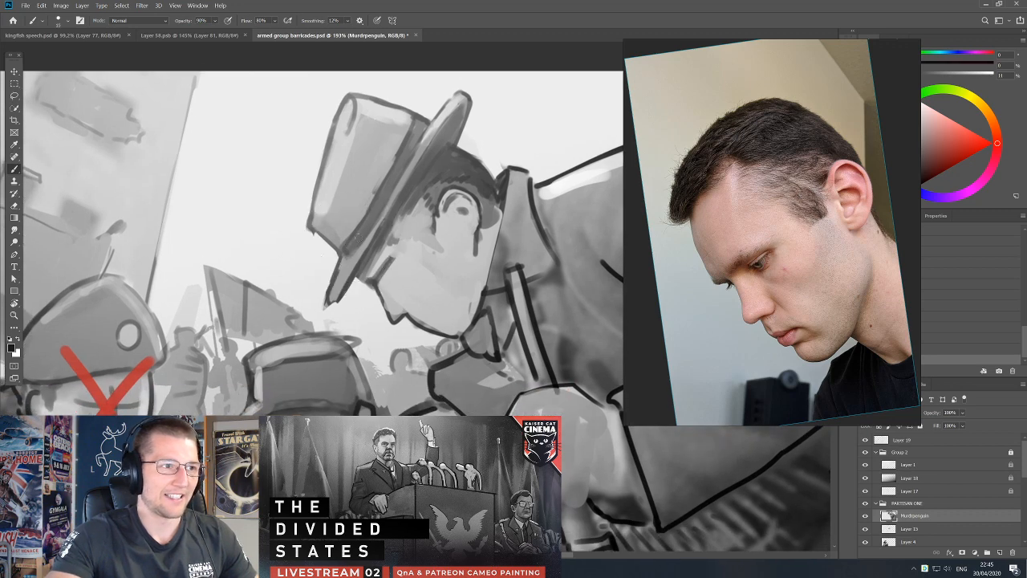
{"action": "key", "text": "d"}
{"action": "key", "text": "bracketleft"}
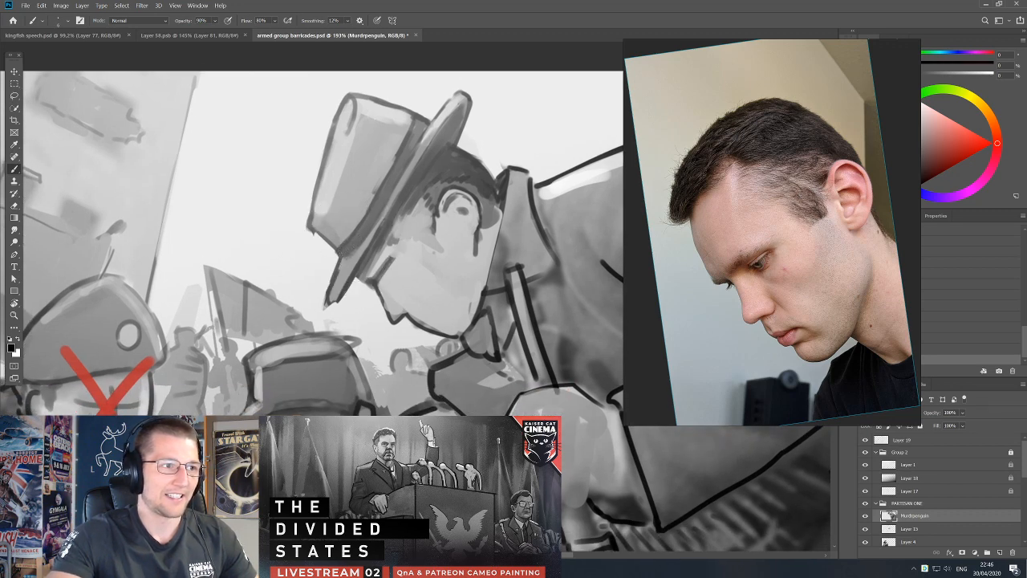
{"action": "key", "text": "x"}
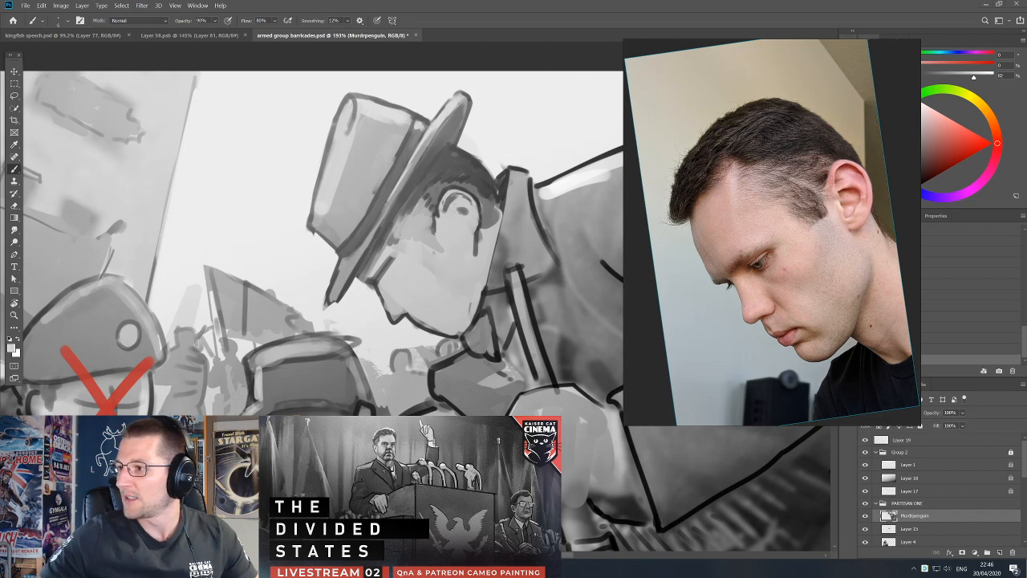
{"action": "left_click_drag", "start_coordinate": [565, 308], "coordinate": [560, 325]}
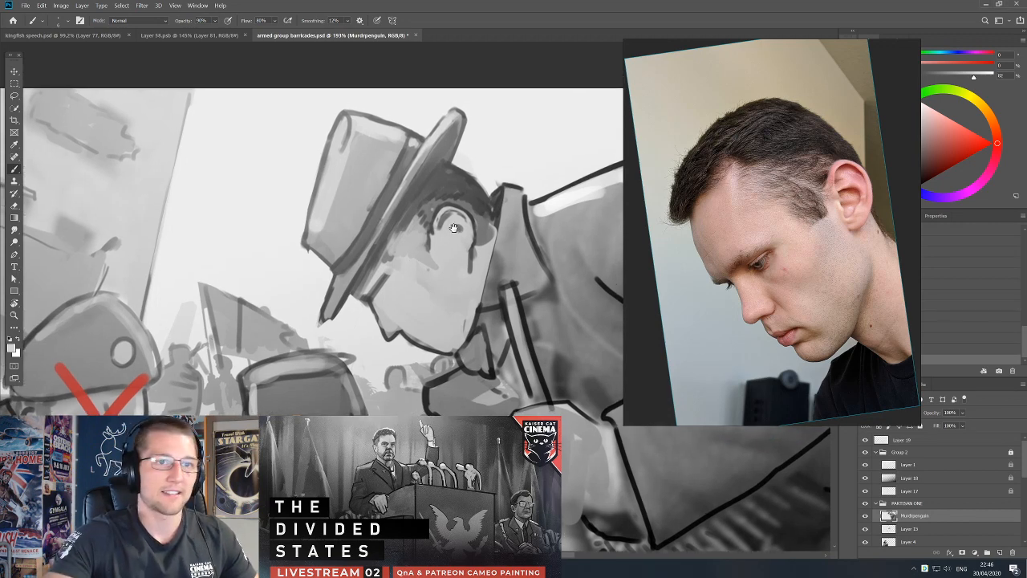
{"action": "left_click", "coordinate": [434, 216], "text": "alt"}
{"action": "mouse_move", "coordinate": [425, 218]}
{"action": "left_mouse_down"}
{"action": "mouse_move", "coordinate": [418, 245]}
{"action": "mouse_move", "coordinate": [407, 233]}
{"action": "mouse_move", "coordinate": [422, 254]}
{"action": "mouse_move", "coordinate": [408, 251]}
{"action": "left_mouse_up"}
{"action": "left_click", "coordinate": [404, 248], "text": "alt"}
{"action": "key", "text": "bracketright"}
{"action": "key", "text": "bracketright"}
{"action": "left_click", "coordinate": [423, 234], "text": "alt"}
{"action": "left_click_drag", "start_coordinate": [414, 238], "coordinate": [405, 243]}
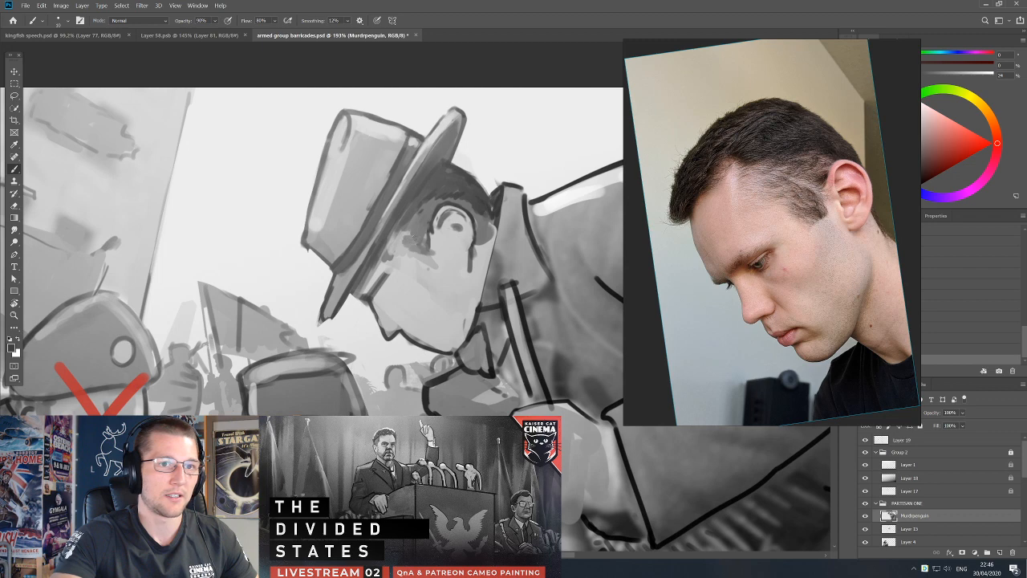
Touch up the earlobe and the rear edge of the ear with sampled skin grey, and save the document.
{"action": "left_click", "coordinate": [463, 264], "text": "alt"}
{"action": "mouse_move", "coordinate": [469, 260]}
{"action": "left_mouse_down"}
{"action": "mouse_move", "coordinate": [471, 272]}
{"action": "mouse_move", "coordinate": [470, 256]}
{"action": "left_mouse_up"}
{"action": "left_click", "coordinate": [468, 235], "text": "alt"}
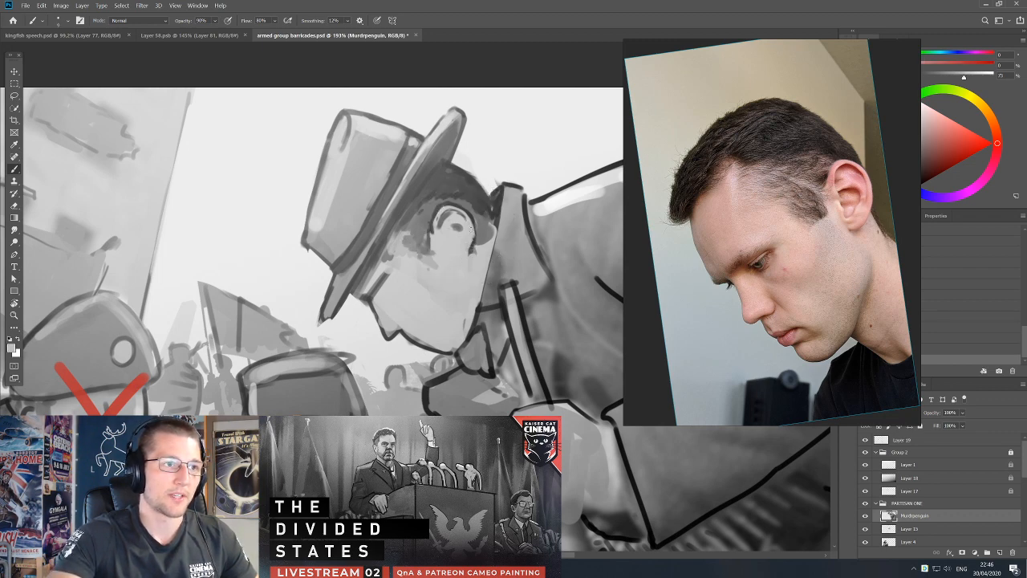
{"action": "key", "text": "ctrl+s"}
Select Layer 4 and touch up the light sleeve beside the beret-wearing partisan's fur collar in sampled grey.
{"action": "left_click_drag", "start_coordinate": [482, 277], "coordinate": [483, 235]}
{"action": "key", "text": "ctrl+a"}
{"action": "key", "text": "l"}
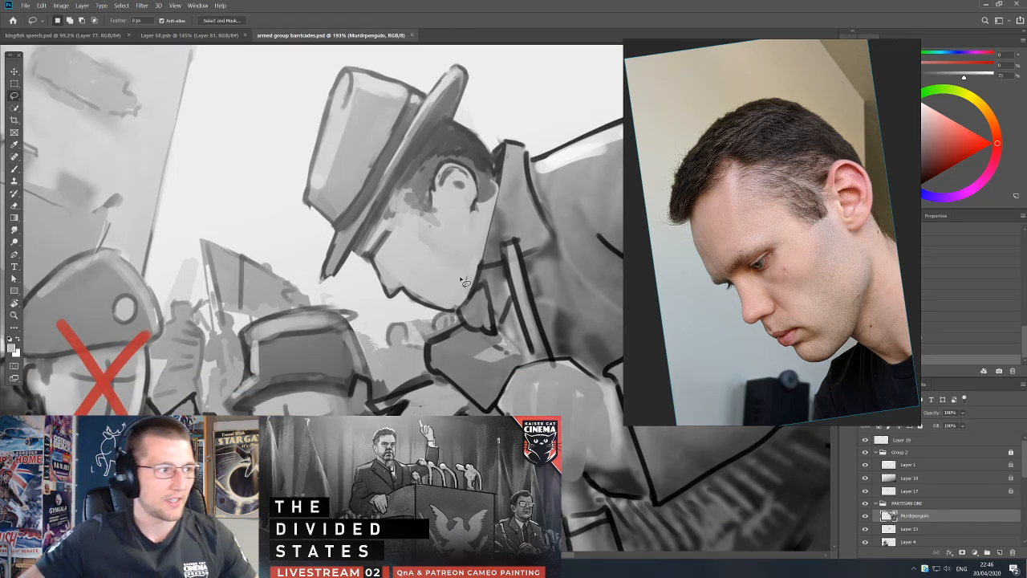
{"action": "left_click_drag", "start_coordinate": [333, 321], "coordinate": [386, 289]}
{"action": "left_click", "coordinate": [130, 275], "text": "ctrl"}
{"action": "mouse_move", "coordinate": [130, 278]}
{"action": "left_mouse_down"}
{"action": "mouse_move", "coordinate": [255, 245]}
{"action": "mouse_move", "coordinate": [309, 248]}
{"action": "left_mouse_up"}
{"action": "key", "text": "b"}
{"action": "left_click", "coordinate": [332, 244], "text": "alt"}
{"action": "key", "text": "d"}
{"action": "key", "text": "bracketright"}
{"action": "key", "text": "bracketright"}
{"action": "key", "text": "bracketright"}
{"action": "left_click_drag", "start_coordinate": [125, 409], "coordinate": [154, 405]}
{"action": "left_click", "coordinate": [151, 407], "text": "alt"}
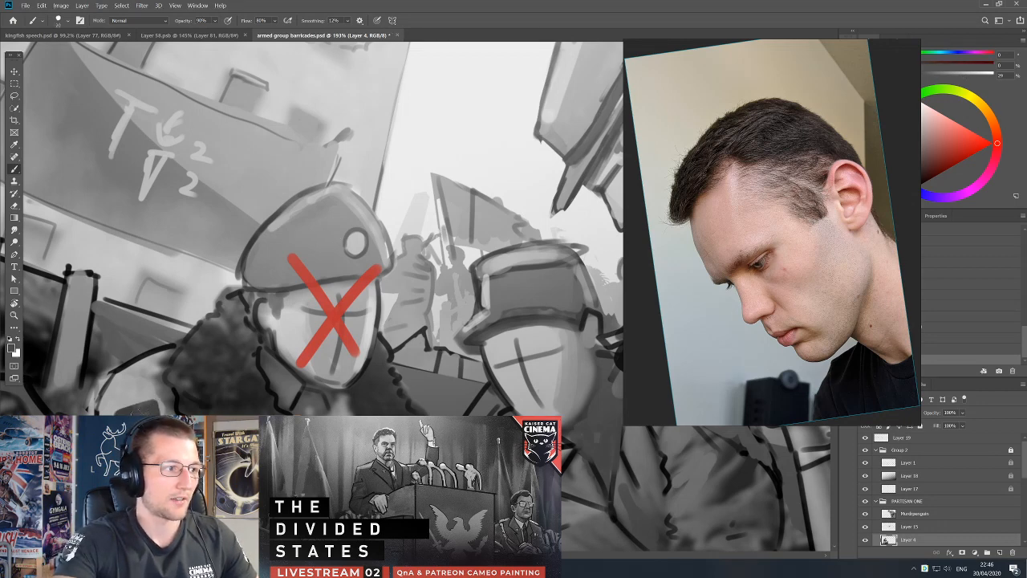
{"action": "left_click", "coordinate": [150, 408], "text": "alt"}
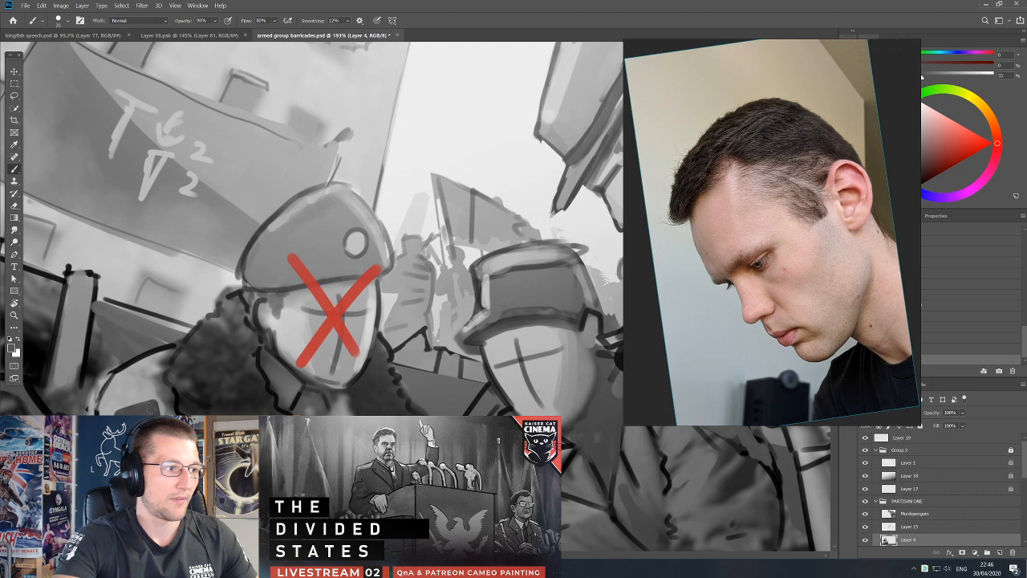
Redefine the sleeve's dark edge below the fur collar with black and sampled grey.
{"action": "key", "text": "d"}
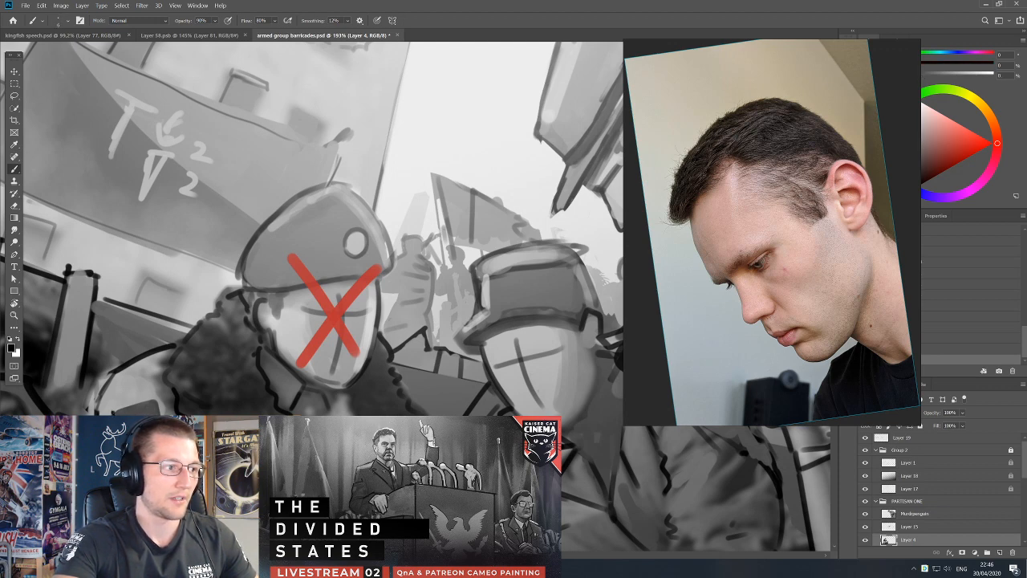
{"action": "left_click", "coordinate": [134, 406], "text": "alt"}
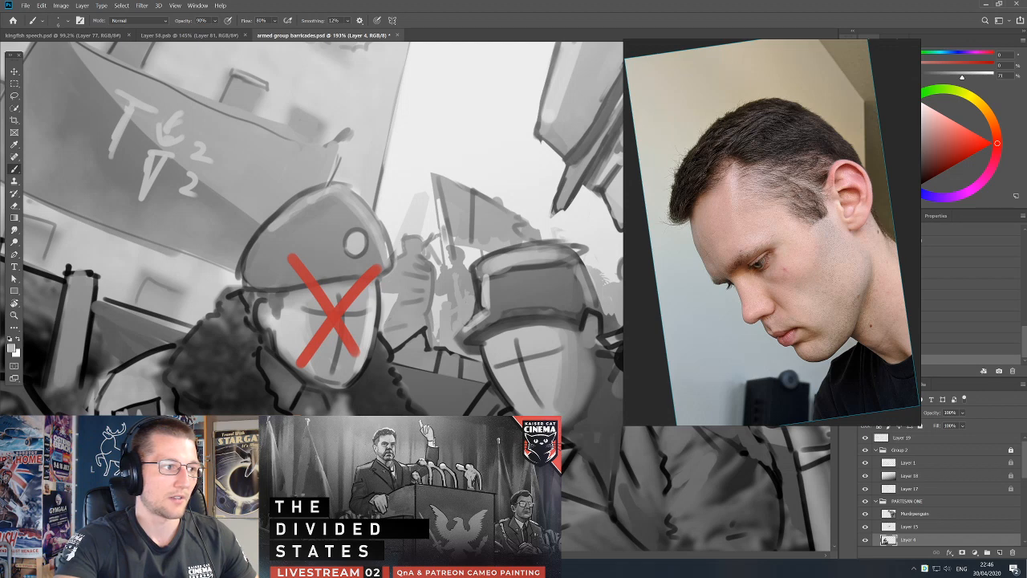
{"action": "left_click", "coordinate": [126, 408], "text": "alt"}
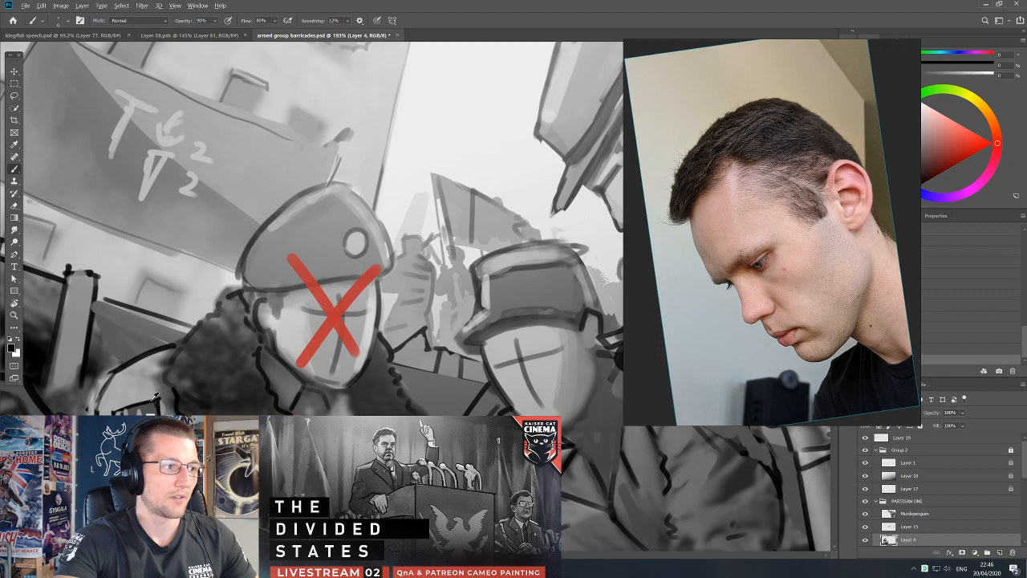
Reselect the top-hatted partisan's layer, undo the accidental shift of the figure, and return to the brush.
{"action": "left_click_drag", "start_coordinate": [461, 263], "coordinate": [358, 295]}
{"action": "left_click_drag", "start_coordinate": [480, 292], "coordinate": [380, 342]}
{"action": "left_click_drag", "start_coordinate": [412, 286], "coordinate": [362, 291]}
{"action": "left_click_drag", "start_coordinate": [527, 198], "coordinate": [512, 233]}
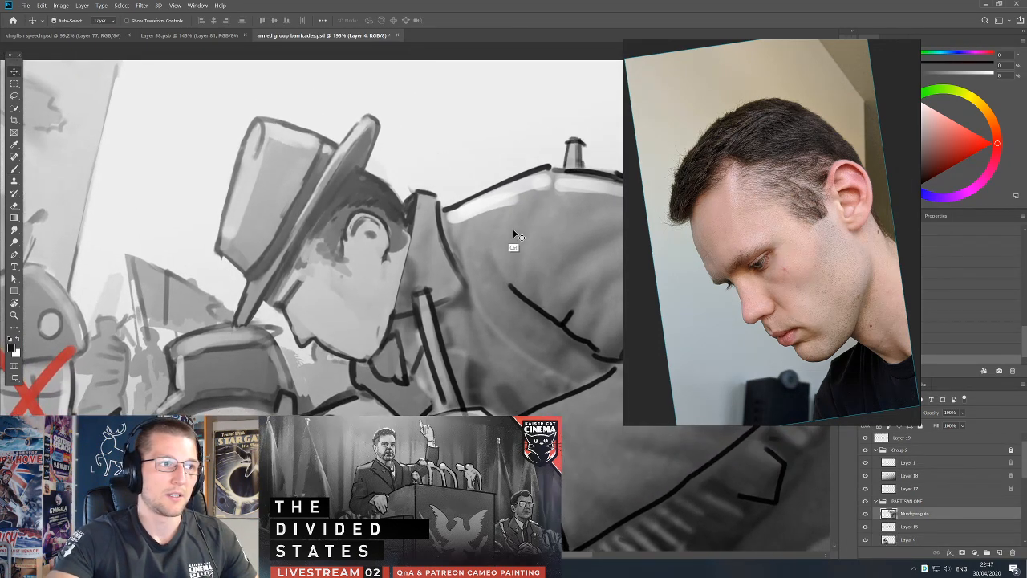
{"action": "key", "text": "ctrl+z"}
{"action": "key", "text": "b"}
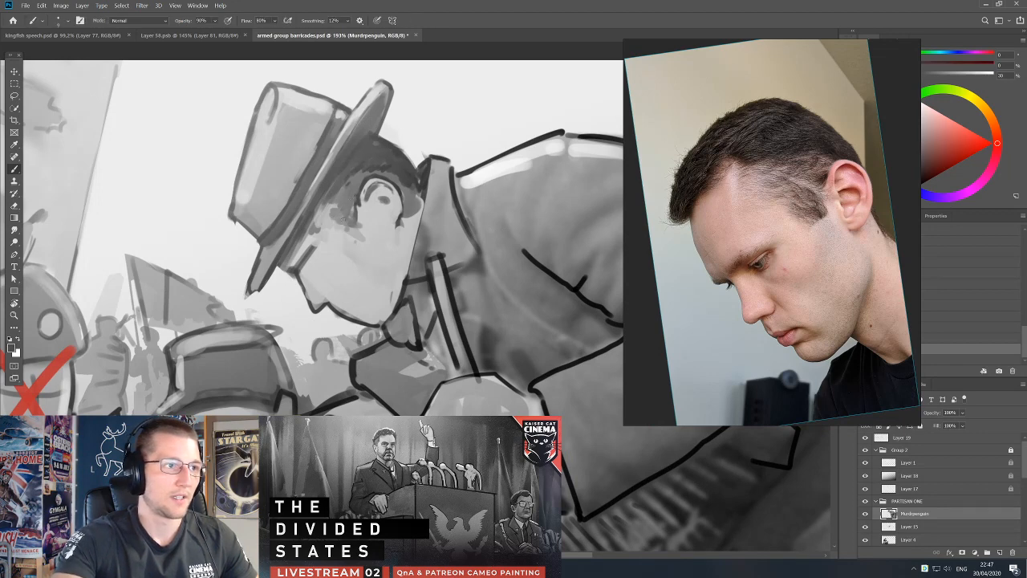
Refine the hairline at the temple and lighten the forehead below the brim with sampled greys.
{"action": "left_click_drag", "start_coordinate": [341, 220], "coordinate": [327, 209]}
{"action": "left_click", "coordinate": [321, 236], "text": "alt"}
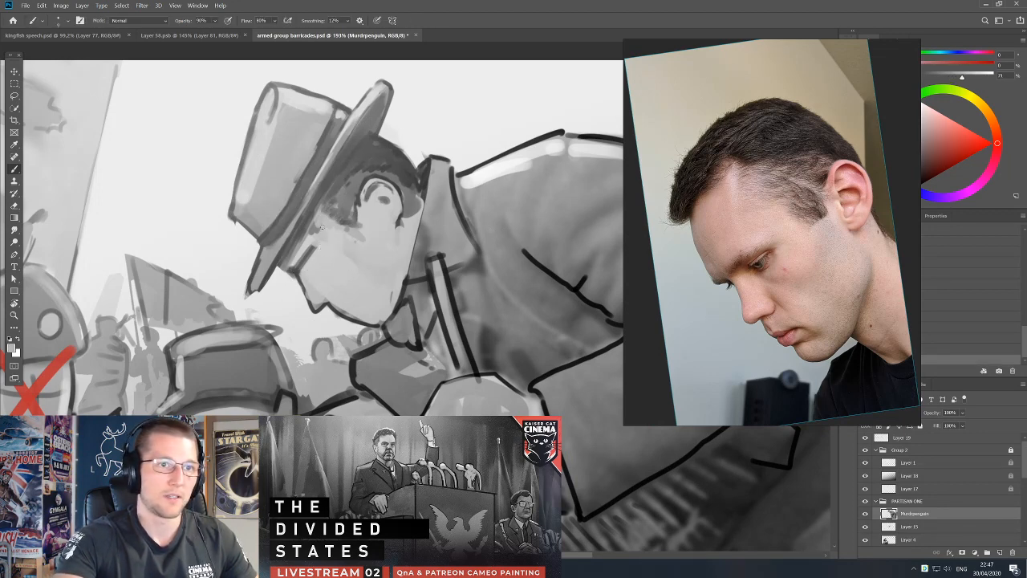
{"action": "left_click", "coordinate": [313, 261], "text": "alt"}
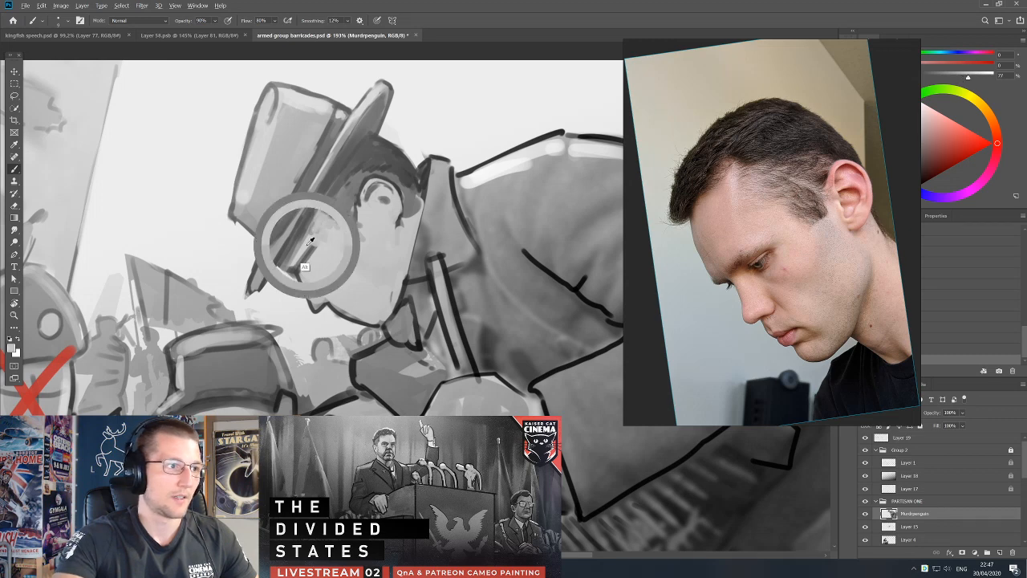
{"action": "mouse_move", "coordinate": [308, 247]}
{"action": "left_mouse_down"}
{"action": "mouse_move", "coordinate": [295, 267]}
{"action": "mouse_move", "coordinate": [330, 224]}
{"action": "left_mouse_up"}
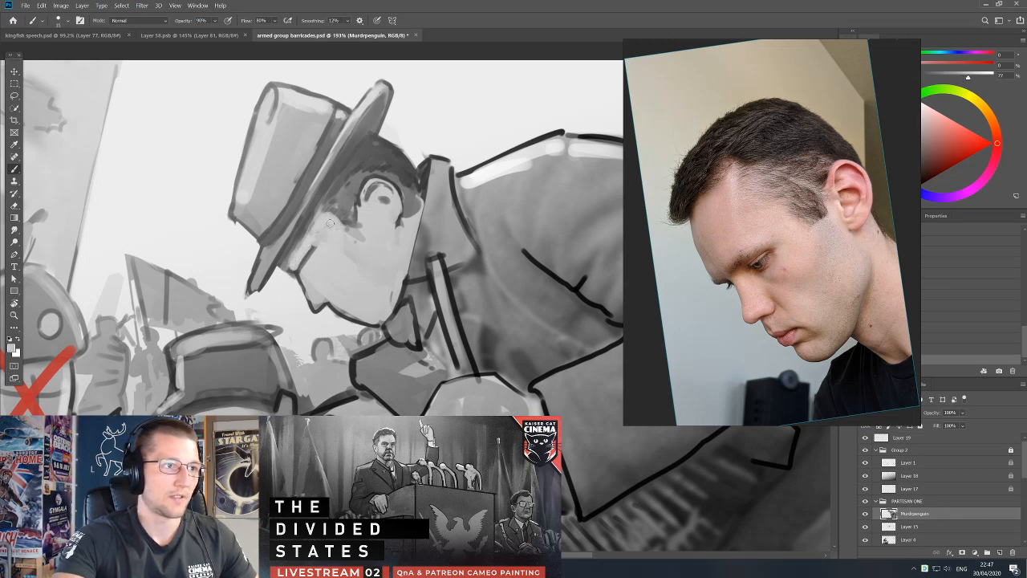
Redefine the forehead-to-nose profile line in black and clean up the brow beneath the hat brim with sampled greys.
{"action": "left_click", "coordinate": [305, 258], "text": "alt"}
{"action": "key", "text": "d"}
{"action": "mouse_move", "coordinate": [299, 273]}
{"action": "left_mouse_down"}
{"action": "mouse_move", "coordinate": [315, 312]}
{"action": "mouse_move", "coordinate": [300, 277]}
{"action": "left_mouse_up"}
{"action": "left_click", "coordinate": [318, 293], "text": "alt"}
{"action": "left_click", "coordinate": [289, 273], "text": "alt"}
{"action": "mouse_move", "coordinate": [282, 265]}
{"action": "left_mouse_down"}
{"action": "mouse_move", "coordinate": [292, 273]}
{"action": "mouse_move", "coordinate": [285, 263]}
{"action": "left_mouse_up"}
{"action": "left_click", "coordinate": [297, 252], "text": "alt"}
{"action": "left_click", "coordinate": [304, 228], "text": "alt"}
{"action": "key", "text": "]"}
{"action": "left_click", "coordinate": [273, 253], "text": "alt"}
{"action": "left_click", "coordinate": [286, 228], "text": "alt"}
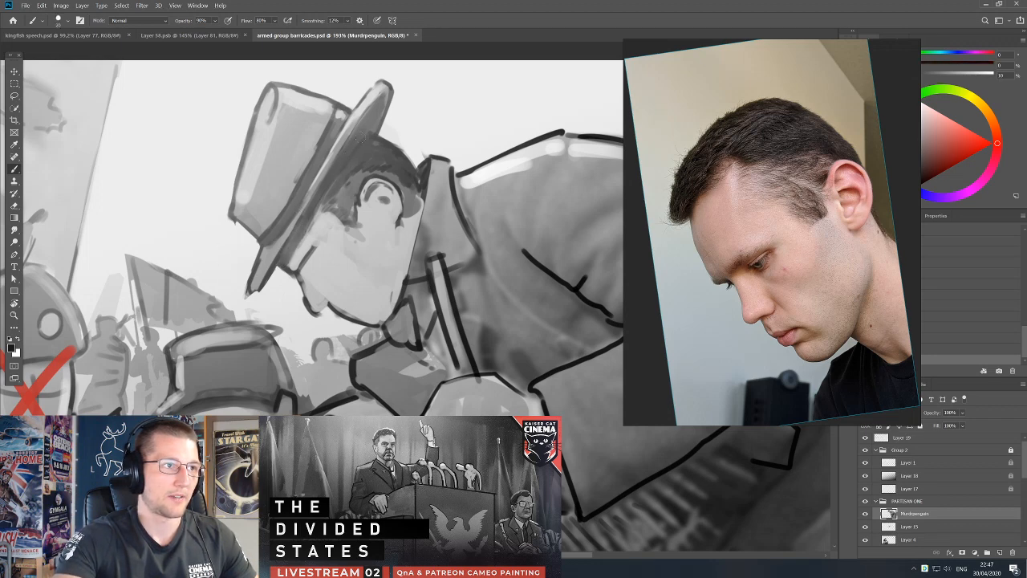
Round off the back-of-head hair contour behind the hat brim and touch up the nape in dark greys.
{"action": "left_click", "coordinate": [383, 110], "text": "alt"}
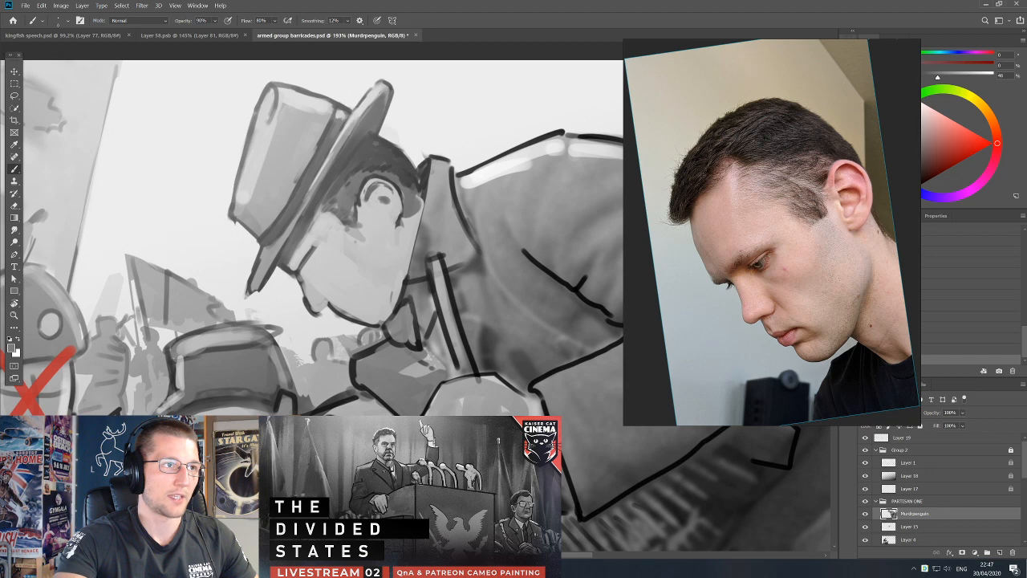
{"action": "left_click", "coordinate": [382, 147], "text": "alt"}
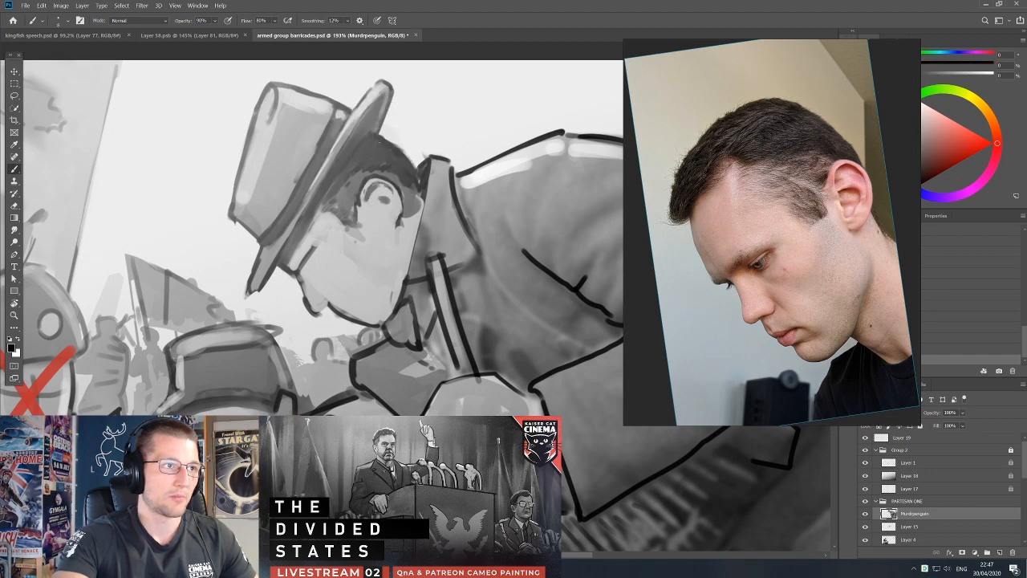
{"action": "left_click", "coordinate": [369, 144], "text": "alt"}
{"action": "left_click_drag", "start_coordinate": [377, 132], "coordinate": [408, 159]}
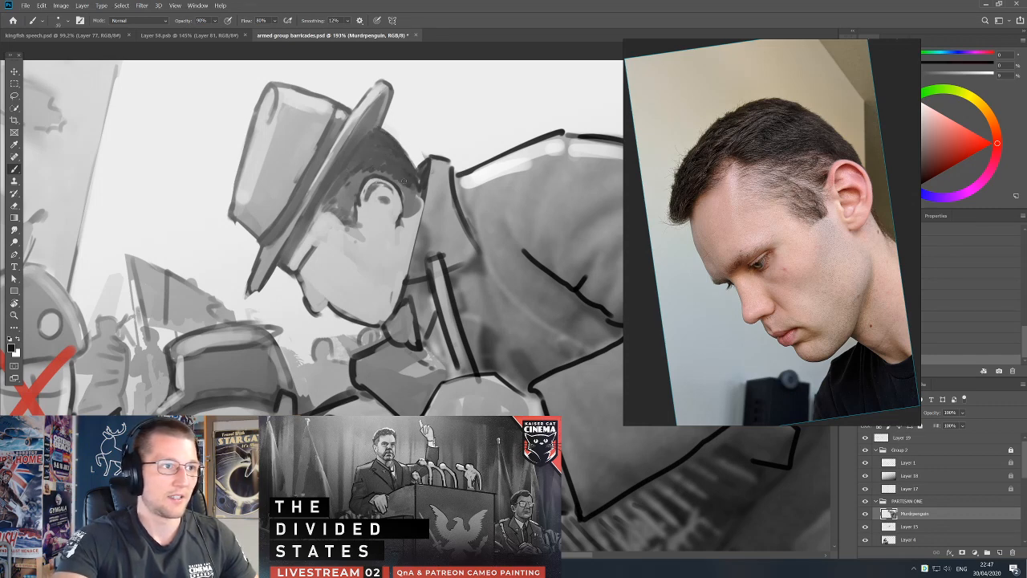
{"action": "mouse_move", "coordinate": [411, 217]}
{"action": "left_mouse_down"}
{"action": "mouse_move", "coordinate": [438, 197]}
{"action": "mouse_move", "coordinate": [448, 222]}
{"action": "mouse_move", "coordinate": [430, 222]}
{"action": "left_mouse_up"}
{"action": "left_click", "coordinate": [417, 189], "text": "alt"}
{"action": "key", "text": "d"}
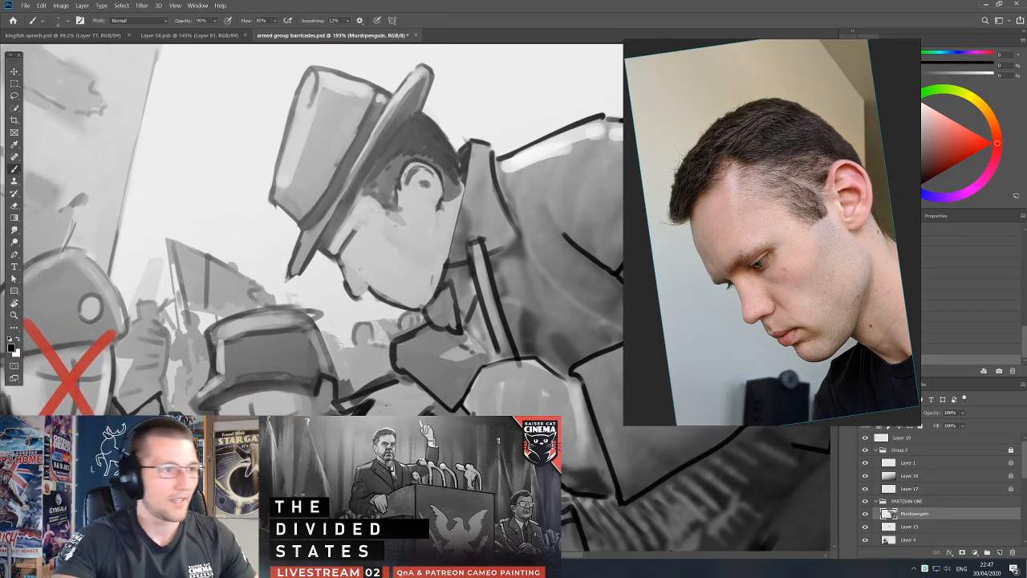
Block in the dark shape of the lowered eye beside the bridge of the nose.
{"action": "left_click_drag", "start_coordinate": [339, 259], "coordinate": [345, 286]}
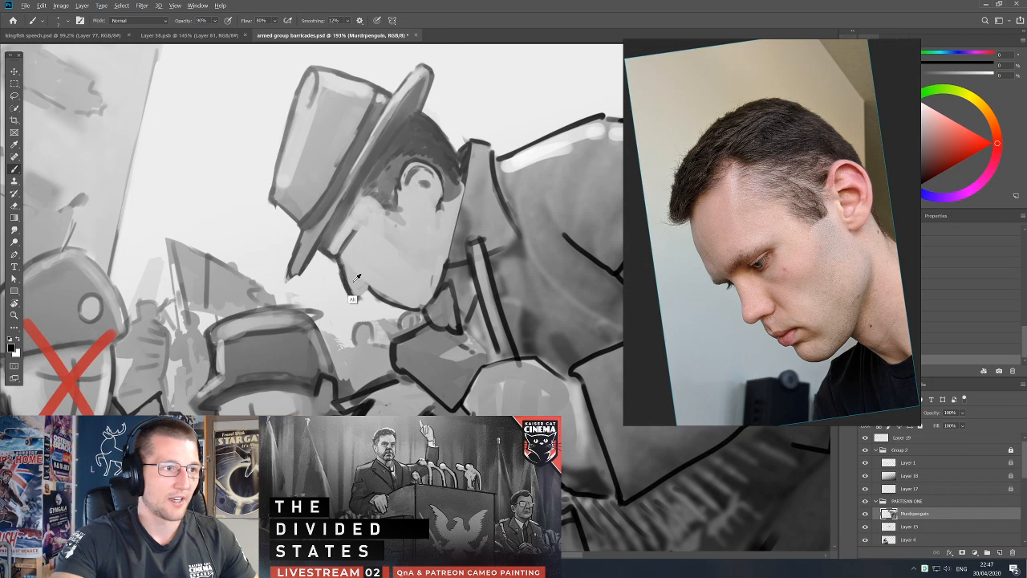
{"action": "key", "text": "e"}
{"action": "key", "text": "b"}
{"action": "key", "text": "x"}
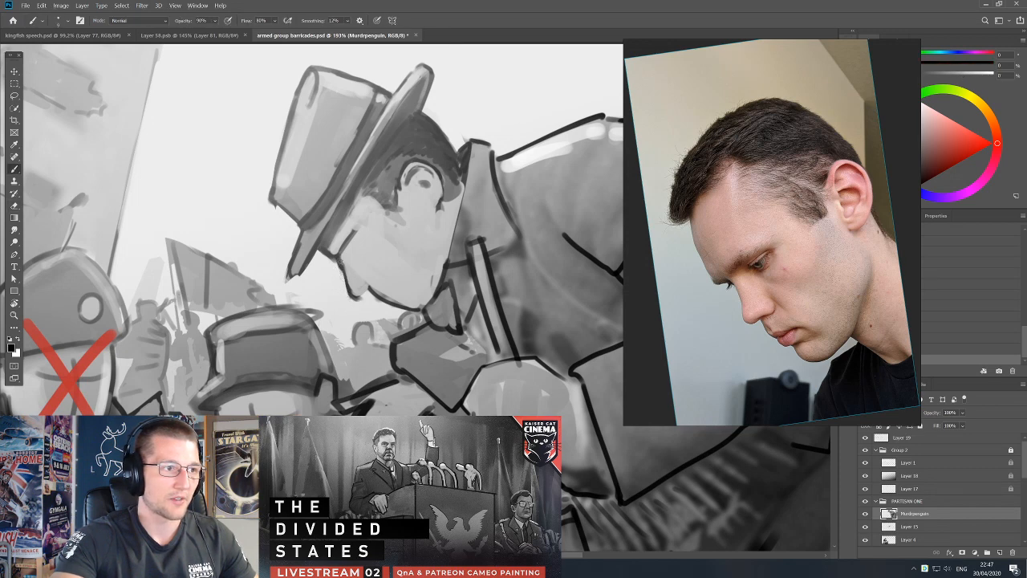
{"action": "key", "text": "x"}
{"action": "left_click_drag", "start_coordinate": [356, 240], "coordinate": [348, 250]}
{"action": "left_click", "coordinate": [363, 279], "text": "alt"}
Draw the eyebrow with a smaller black brush and mark the cheekbone shadow in sampled grey.
{"action": "key", "text": "bracketleft"}
{"action": "key", "text": "bracketleft"}
{"action": "key", "text": "bracketleft"}
{"action": "key", "text": "d"}
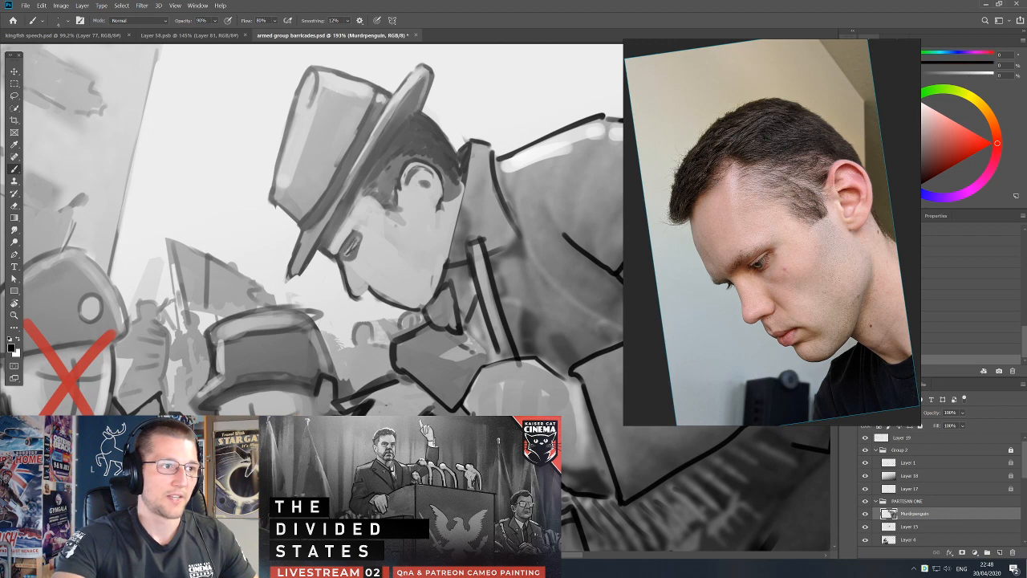
{"action": "left_click_drag", "start_coordinate": [337, 248], "coordinate": [362, 216]}
{"action": "left_click", "coordinate": [355, 250], "text": "alt"}
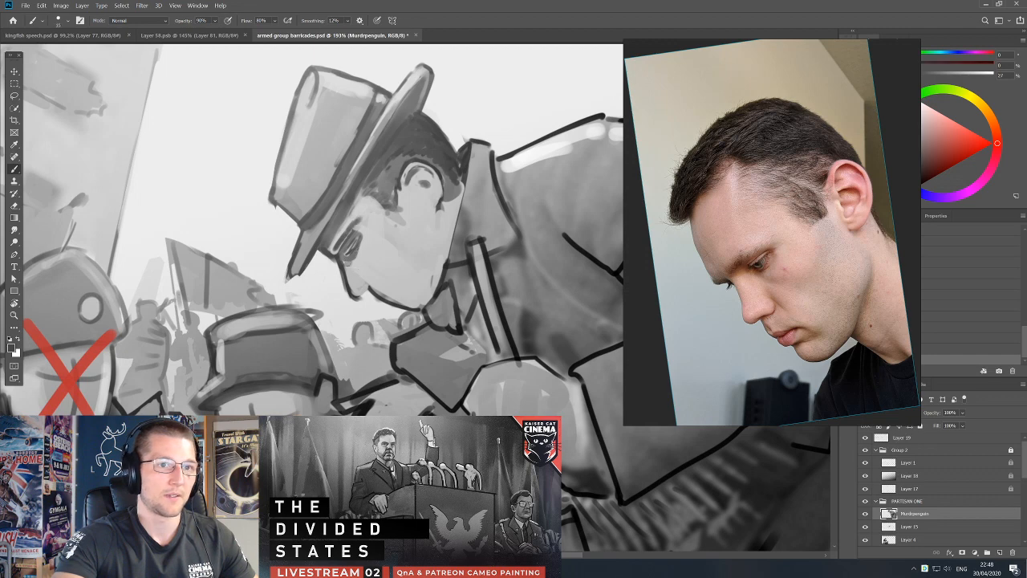
{"action": "left_click", "coordinate": [394, 240], "text": "alt"}
{"action": "left_click", "coordinate": [387, 233], "text": "alt"}
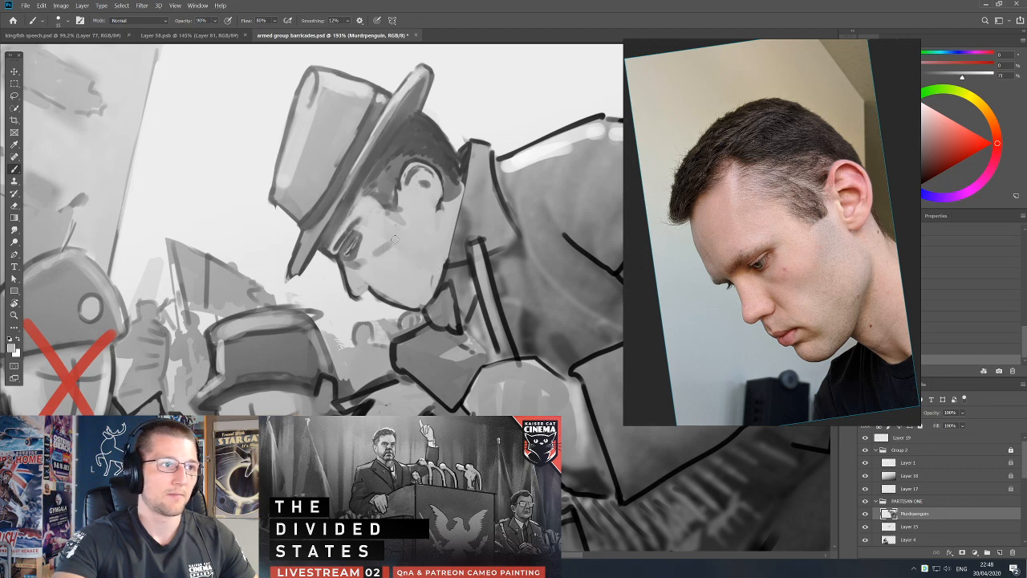
Shade the cheek and jaw in sampled light grey and define the mouth and chin line in black.
{"action": "left_click_drag", "start_coordinate": [421, 271], "coordinate": [409, 286]}
{"action": "mouse_move", "coordinate": [420, 275]}
{"action": "left_mouse_down"}
{"action": "mouse_move", "coordinate": [411, 292]}
{"action": "mouse_move", "coordinate": [381, 304]}
{"action": "left_mouse_up"}
{"action": "key", "text": "bracketleft"}
{"action": "key", "text": "bracketleft"}
{"action": "key", "text": "bracketleft"}
{"action": "key", "text": "d"}
{"action": "left_click", "coordinate": [382, 297], "text": "alt"}
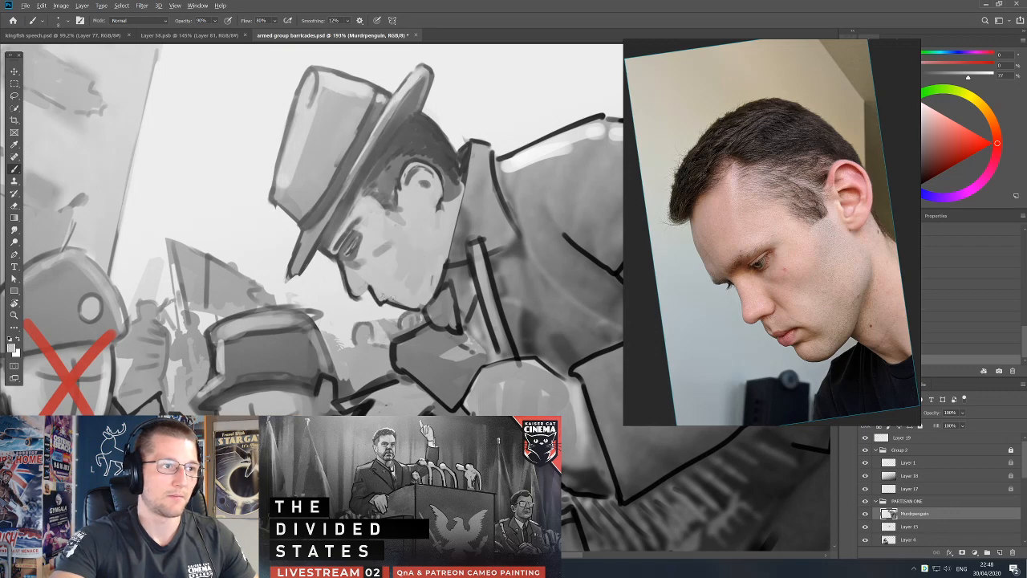
{"action": "key", "text": "bracketright"}
{"action": "key", "text": "bracketright"}
{"action": "key", "text": "bracketright"}
{"action": "left_click_drag", "start_coordinate": [395, 305], "coordinate": [424, 307]}
Touch up the neck and hair edge behind the ear with black and sampled greys.
{"action": "key", "text": "d"}
{"action": "mouse_move", "coordinate": [442, 223]}
{"action": "left_mouse_down"}
{"action": "mouse_move", "coordinate": [450, 230]}
{"action": "mouse_move", "coordinate": [445, 215]}
{"action": "left_mouse_up"}
{"action": "left_click", "coordinate": [448, 229], "text": "alt"}
{"action": "left_click", "coordinate": [445, 201], "text": "alt"}
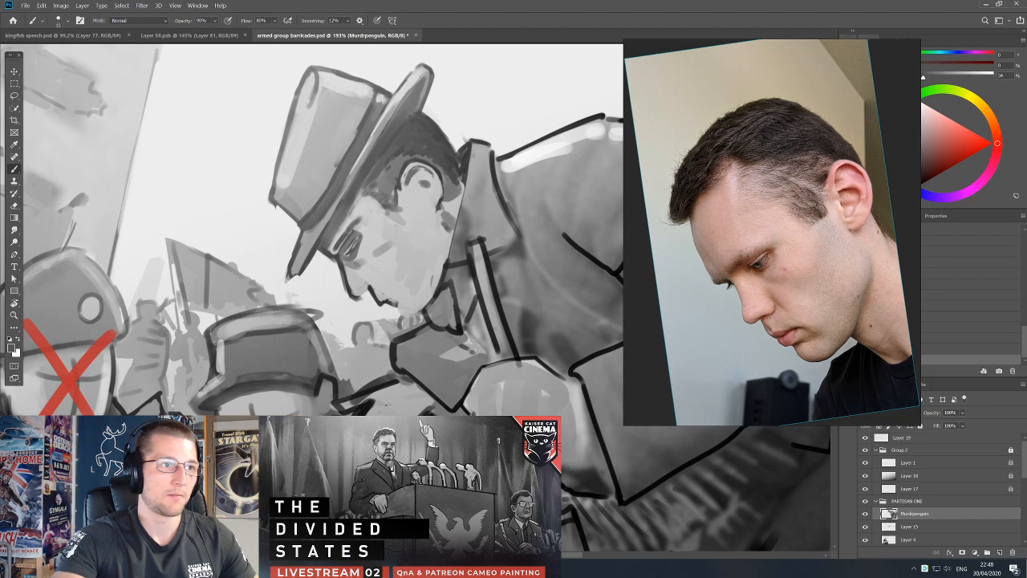
Soften and reshape the eye and eyelid with sampled greys, varying the brush size.
{"action": "key", "text": "bracketleft"}
{"action": "key", "text": "bracketleft"}
{"action": "left_click", "coordinate": [350, 248], "text": "alt"}
{"action": "mouse_move", "coordinate": [354, 237]}
{"action": "left_mouse_down"}
{"action": "mouse_move", "coordinate": [349, 249]}
{"action": "mouse_move", "coordinate": [362, 252]}
{"action": "mouse_move", "coordinate": [360, 239]}
{"action": "mouse_move", "coordinate": [346, 251]}
{"action": "left_mouse_up"}
{"action": "left_click", "coordinate": [345, 260], "text": "alt"}
{"action": "key", "text": "bracketright"}
{"action": "key", "text": "bracketright"}
{"action": "key", "text": "bracketright"}
{"action": "left_click", "coordinate": [346, 243], "text": "alt"}
{"action": "left_click", "coordinate": [363, 242], "text": "alt"}
{"action": "left_click", "coordinate": [369, 240], "text": "alt"}
{"action": "key", "text": "bracketright"}
{"action": "left_click", "coordinate": [352, 247], "text": "alt"}
{"action": "key", "text": "d"}
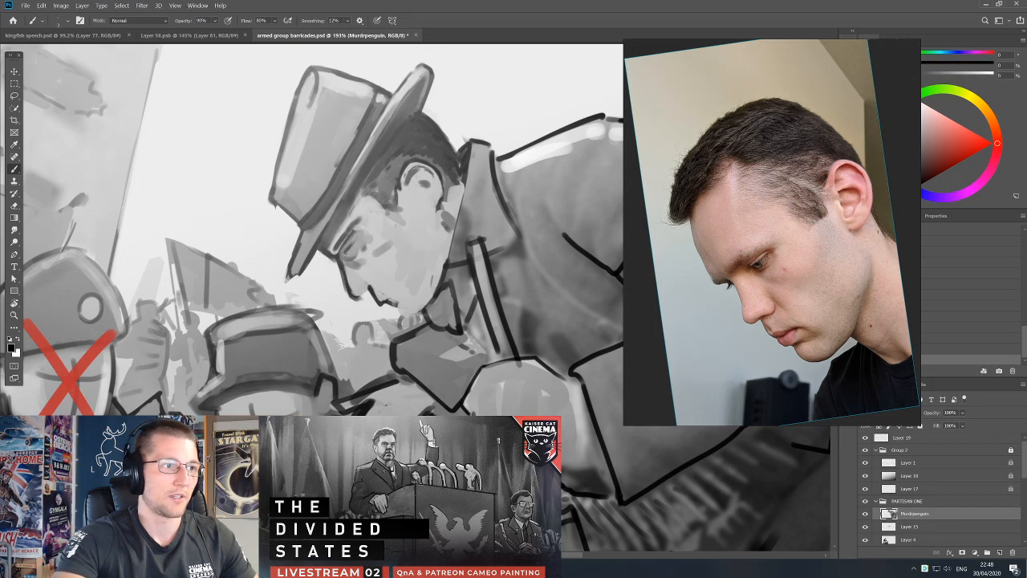
Tidy the brow's profile where it meets the underside of the hat brim, using sampled greys.
{"action": "left_click", "coordinate": [333, 260], "text": "alt"}
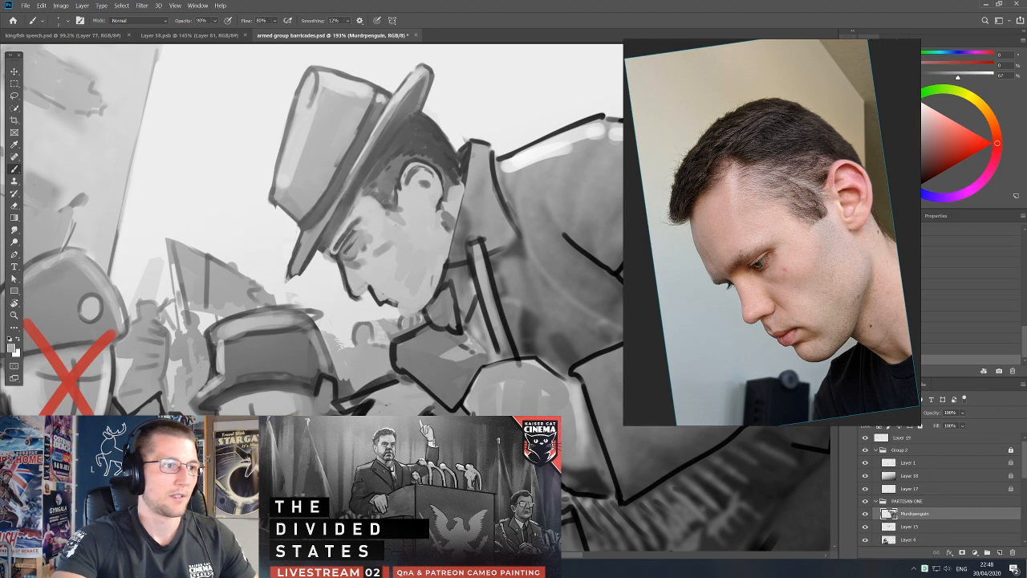
{"action": "mouse_move", "coordinate": [323, 248]}
{"action": "left_mouse_down"}
{"action": "mouse_move", "coordinate": [366, 273]}
{"action": "mouse_move", "coordinate": [335, 254]}
{"action": "left_mouse_up"}
{"action": "left_click", "coordinate": [335, 228], "text": "alt"}
{"action": "key", "text": "d"}
{"action": "left_click", "coordinate": [375, 223], "text": "alt"}
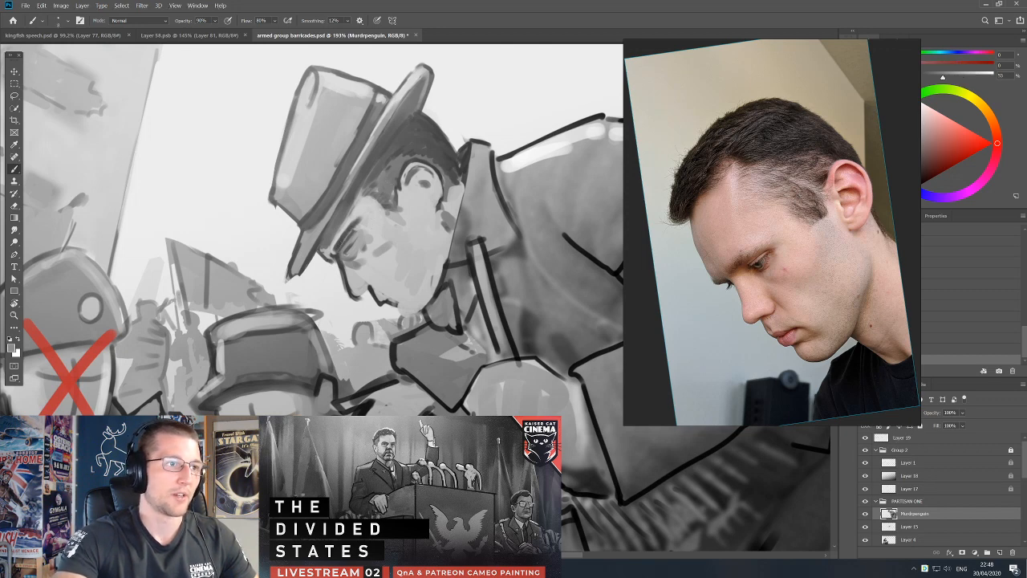
Add short dark strokes to the hair at the temple, between the hat brim and the ear.
{"action": "key", "text": "d"}
{"action": "left_click_drag", "start_coordinate": [390, 173], "coordinate": [378, 187]}
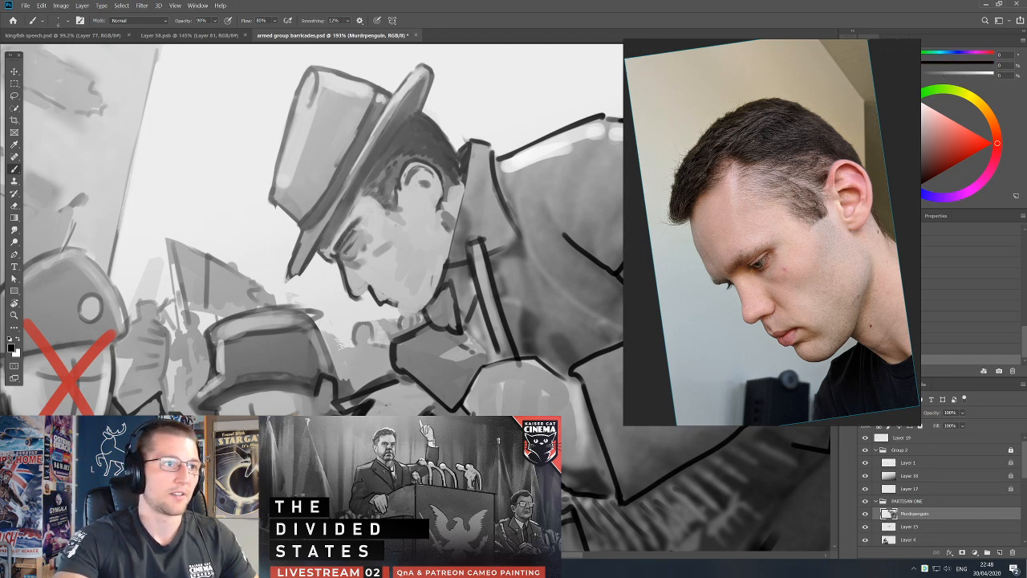
{"action": "left_click", "coordinate": [404, 156], "text": "alt"}
{"action": "key", "text": "d"}
{"action": "left_click_drag", "start_coordinate": [379, 159], "coordinate": [362, 195]}
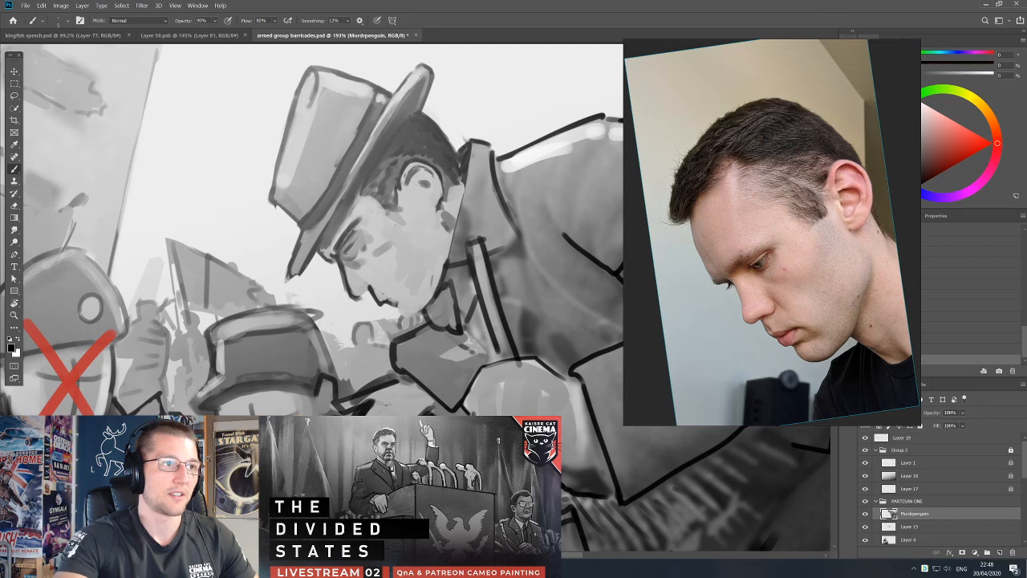
Sharpen the rear edge of the hat brim and the adjoining hair with black and sampled greys.
{"action": "left_click", "coordinate": [414, 118], "text": "alt"}
{"action": "left_click", "coordinate": [424, 100], "text": "alt"}
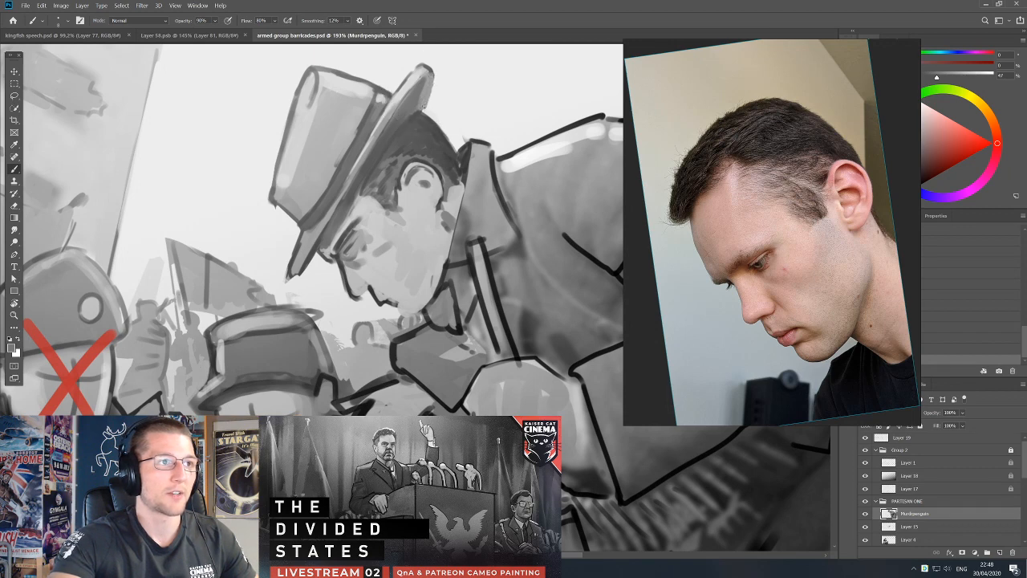
{"action": "key", "text": "d"}
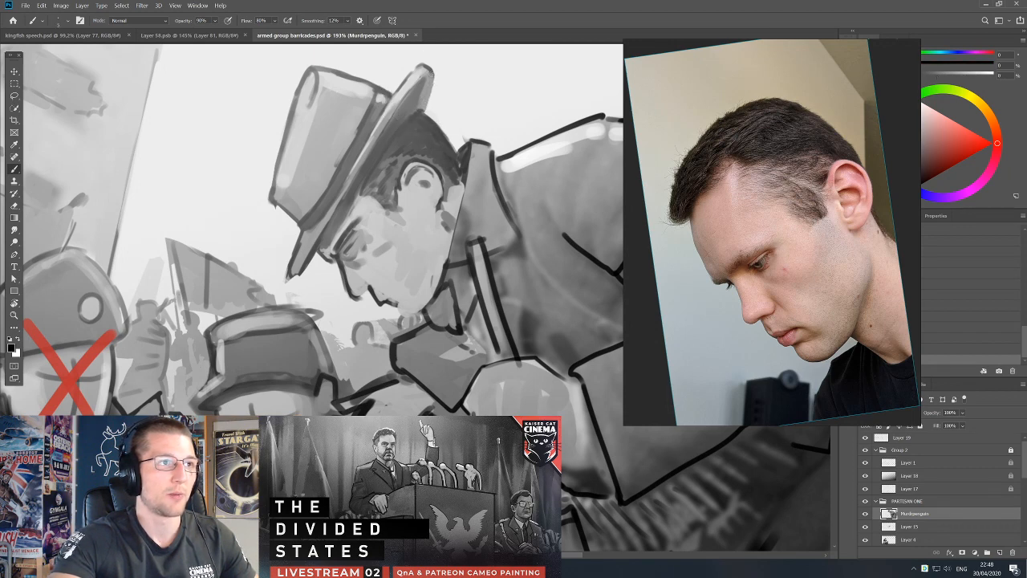
{"action": "left_click", "coordinate": [427, 90], "text": "alt"}
{"action": "key", "text": "d"}
{"action": "left_click_drag", "start_coordinate": [427, 120], "coordinate": [415, 184]}
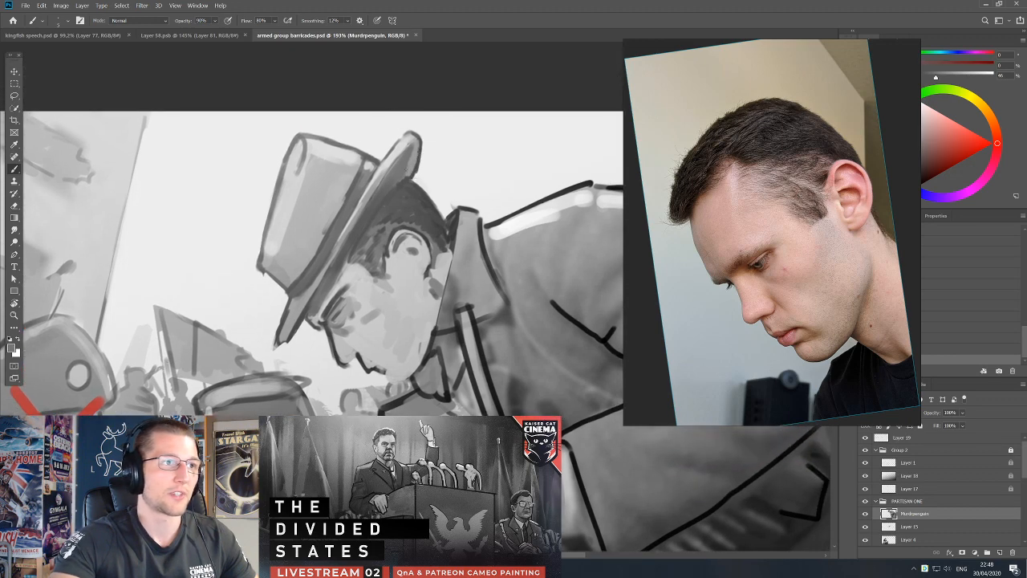
{"action": "left_click", "coordinate": [416, 150], "text": "alt"}
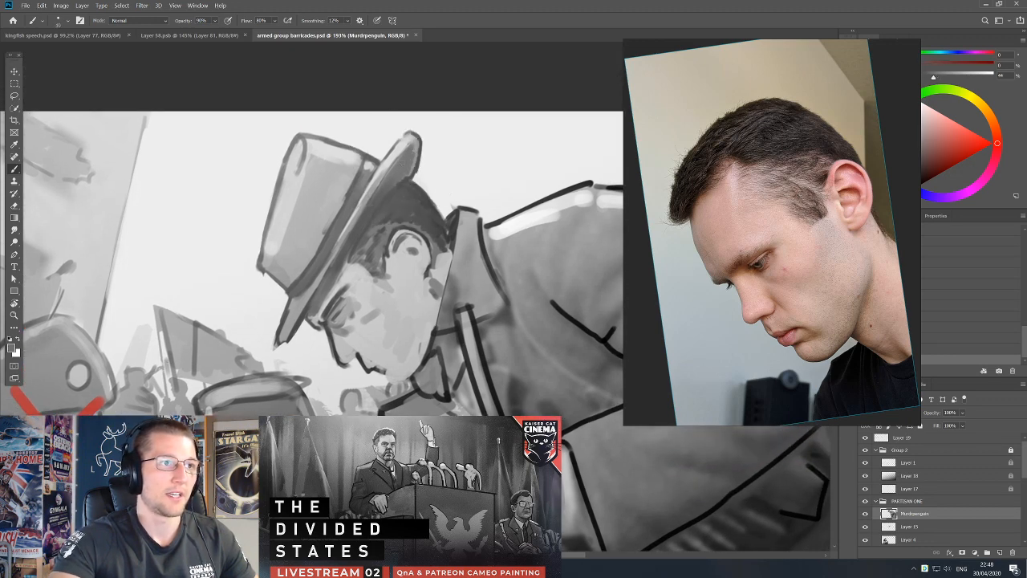
{"action": "left_click", "coordinate": [402, 182], "text": "alt"}
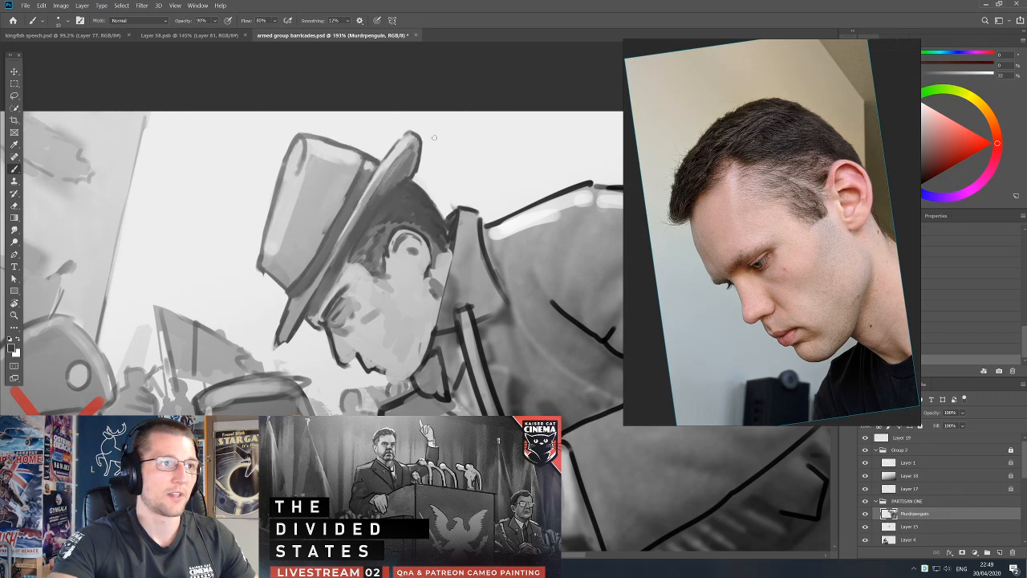
Lasso the raised rear edge of the hat brim and place that area on a new layer.
{"action": "scroll", "coordinate": [399, 299], "scroll_direction": "down", "scroll_amount": 2}
{"action": "left_click_drag", "start_coordinate": [482, 258], "coordinate": [486, 218]}
{"action": "key", "text": "l"}
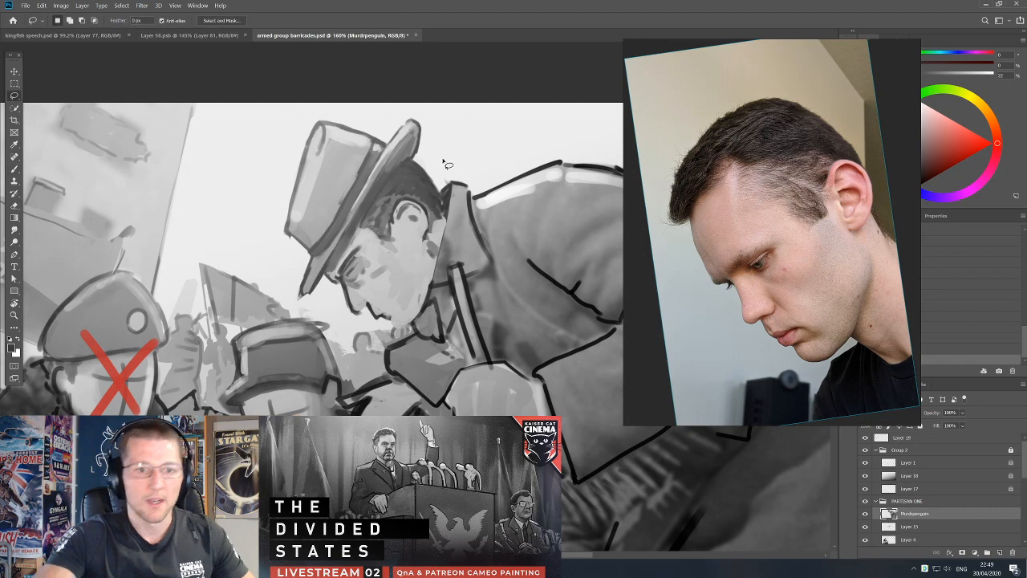
{"action": "mouse_move", "coordinate": [415, 159]}
{"action": "left_mouse_down"}
{"action": "mouse_move", "coordinate": [414, 135]}
{"action": "mouse_move", "coordinate": [436, 158]}
{"action": "left_mouse_up"}
{"action": "key", "text": "Delete"}
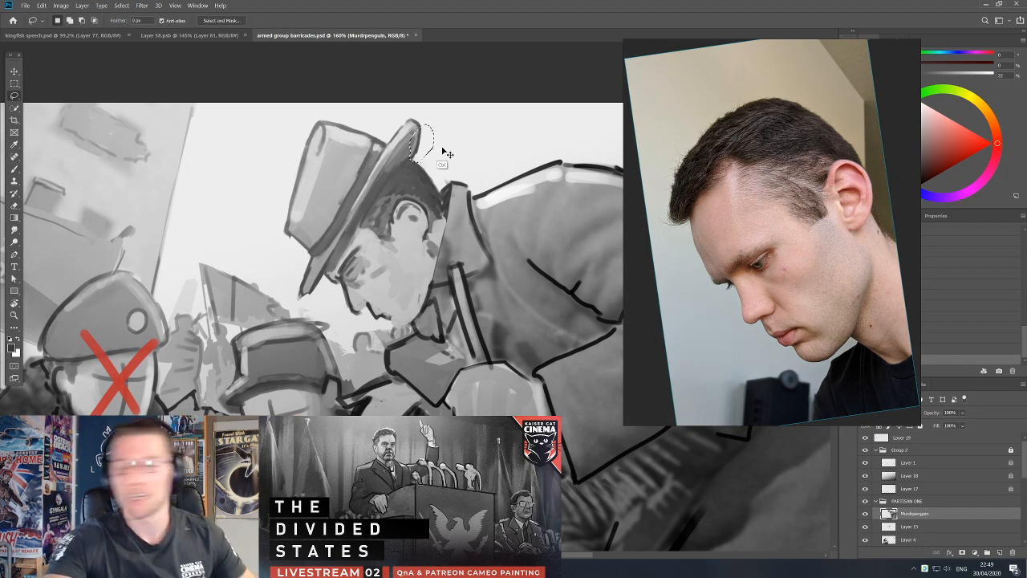
{"action": "key", "text": "ctrl+d"}
{"action": "key", "text": "ctrl+shift+v"}
Narrow the brim's rear edge by transforming the new layer's piece and nudging it against the hat.
{"action": "key", "text": "ctrl+t"}
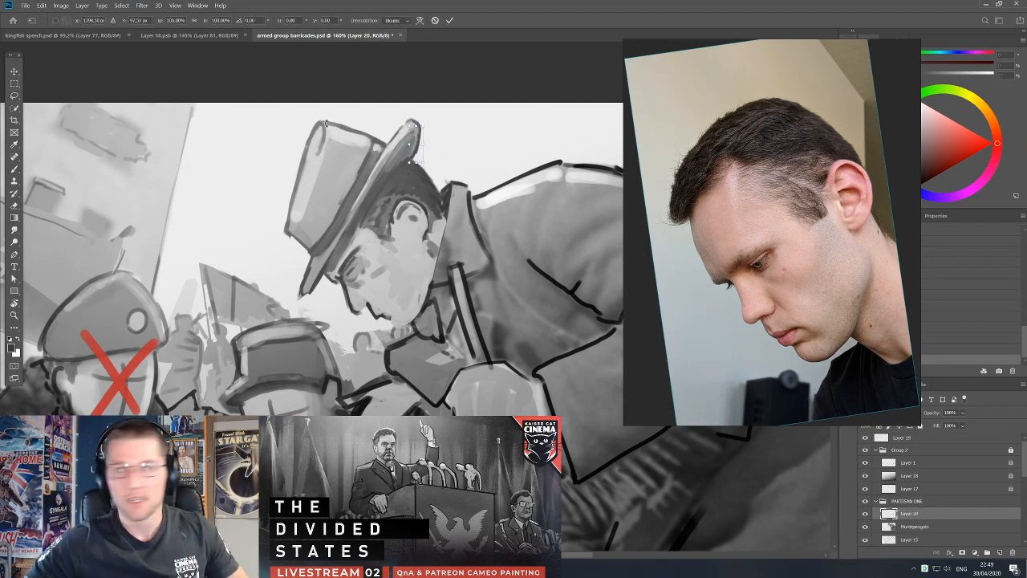
{"action": "left_click_drag", "start_coordinate": [423, 146], "coordinate": [449, 103]}
{"action": "key", "text": "Return"}
{"action": "key", "text": "ctrl+t"}
{"action": "key", "text": "Return"}
{"action": "key", "text": "v"}
{"action": "key", "text": "Left"}
{"action": "key", "text": "Left"}
{"action": "key", "text": "Left"}
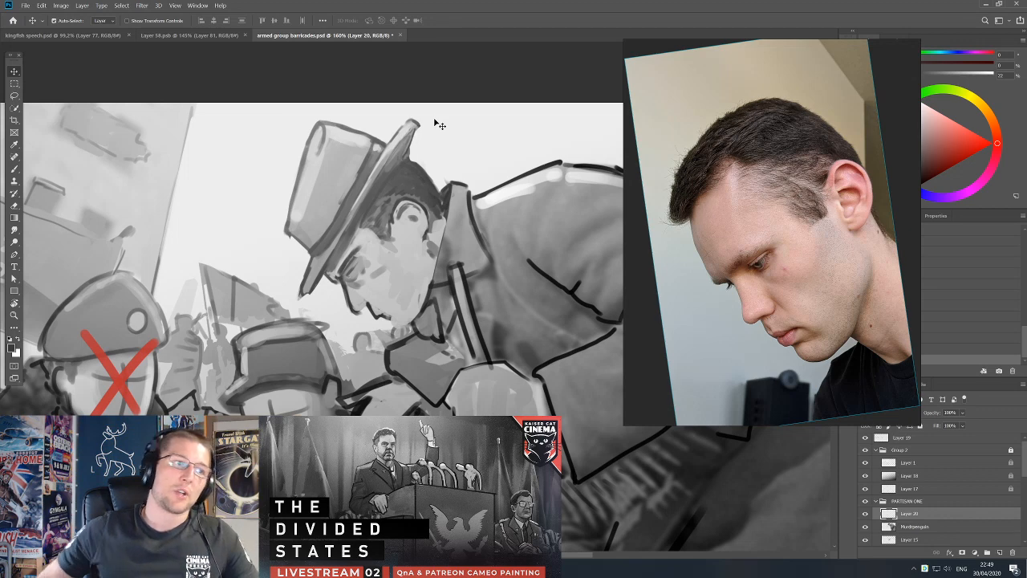
Reselect the top-hatted partisan's layer, undo the accidental move, and switch back to the brush.
{"action": "left_click_drag", "start_coordinate": [467, 270], "coordinate": [473, 239]}
{"action": "left_click_drag", "start_coordinate": [413, 215], "coordinate": [414, 244]}
{"action": "key", "text": "ctrl+z"}
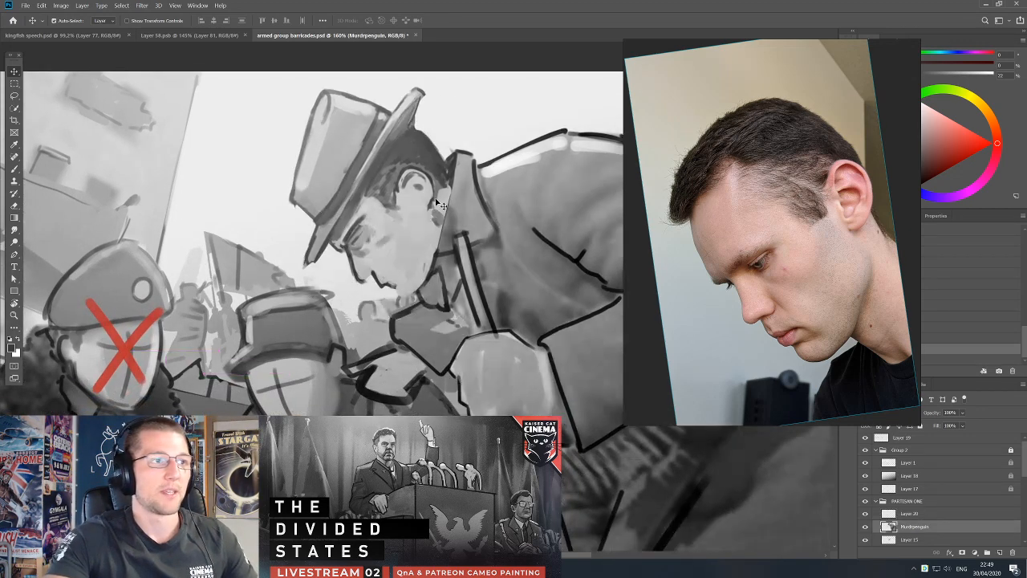
{"action": "key", "text": "b"}
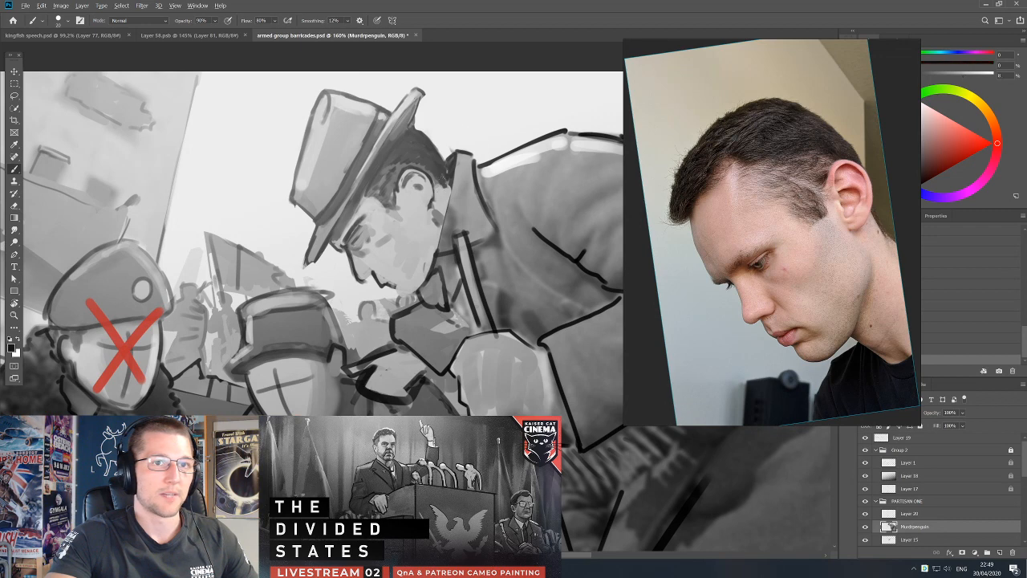
Darken and texture the hair behind and above the ear with sampled dark greys.
{"action": "left_click", "coordinate": [437, 181], "text": "alt"}
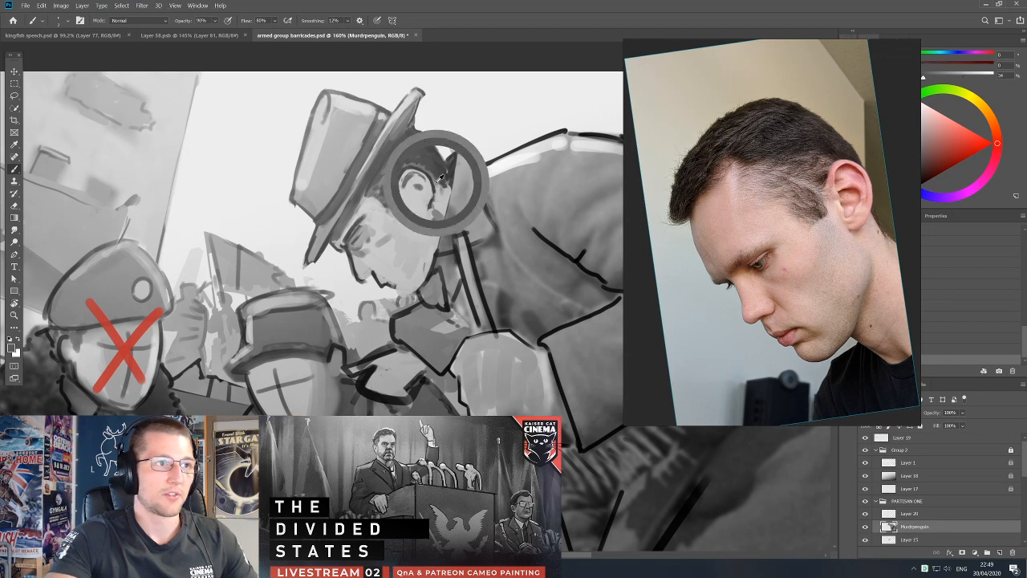
{"action": "left_click", "coordinate": [430, 174], "text": "alt"}
{"action": "key", "text": "]"}
{"action": "key", "text": "]"}
{"action": "left_click", "coordinate": [431, 168], "text": "alt"}
{"action": "left_click", "coordinate": [396, 167], "text": "alt"}
{"action": "left_click", "coordinate": [409, 157], "text": "alt"}
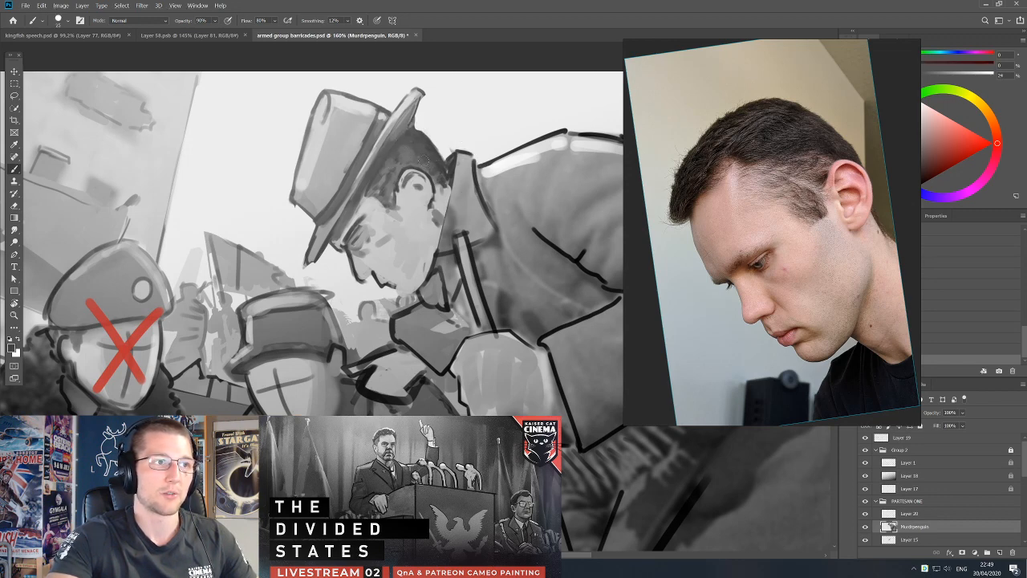
{"action": "left_click", "coordinate": [414, 136], "text": "alt"}
{"action": "left_click", "coordinate": [423, 150], "text": "alt"}
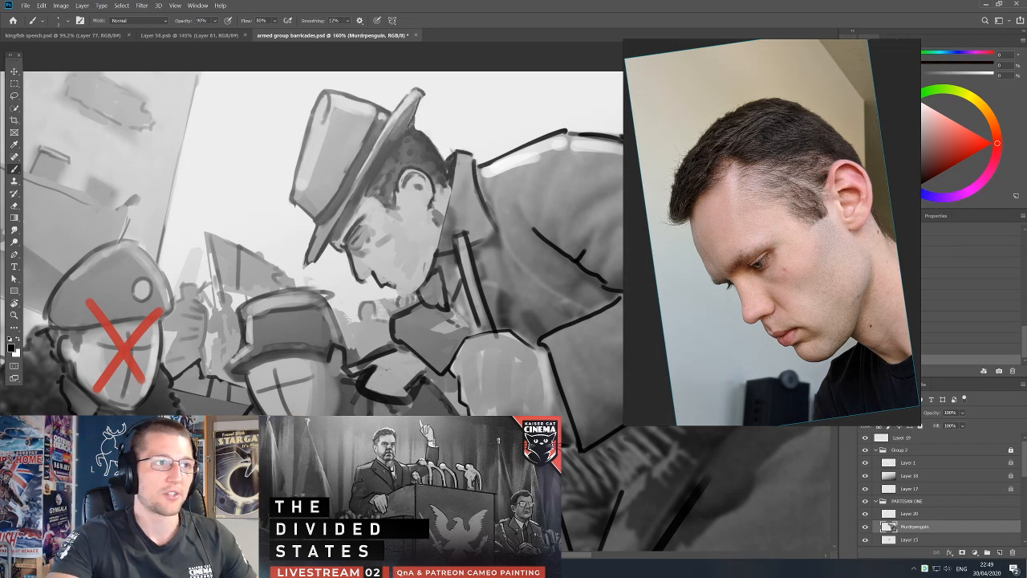
Select Layer 20 and blend the brim's rear edge into the hair with sampled dark greys.
{"action": "key", "text": "alt+bracketright"}
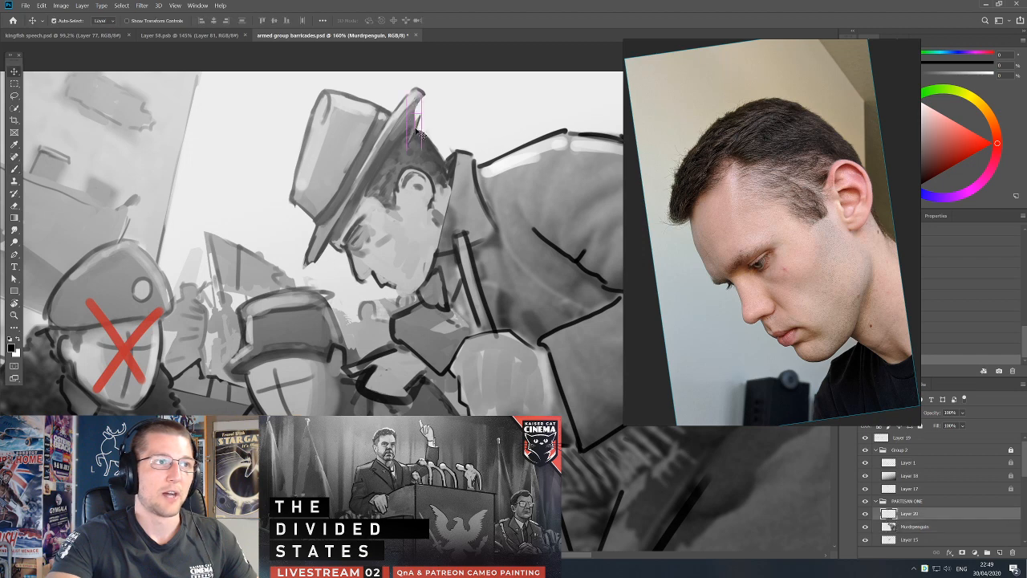
{"action": "left_click_drag", "start_coordinate": [420, 102], "coordinate": [415, 118]}
{"action": "left_click", "coordinate": [415, 120], "text": "alt"}
{"action": "left_click", "coordinate": [415, 128], "text": "alt"}
{"action": "left_click", "coordinate": [410, 154], "text": "alt"}
{"action": "left_click", "coordinate": [399, 142], "text": "alt"}
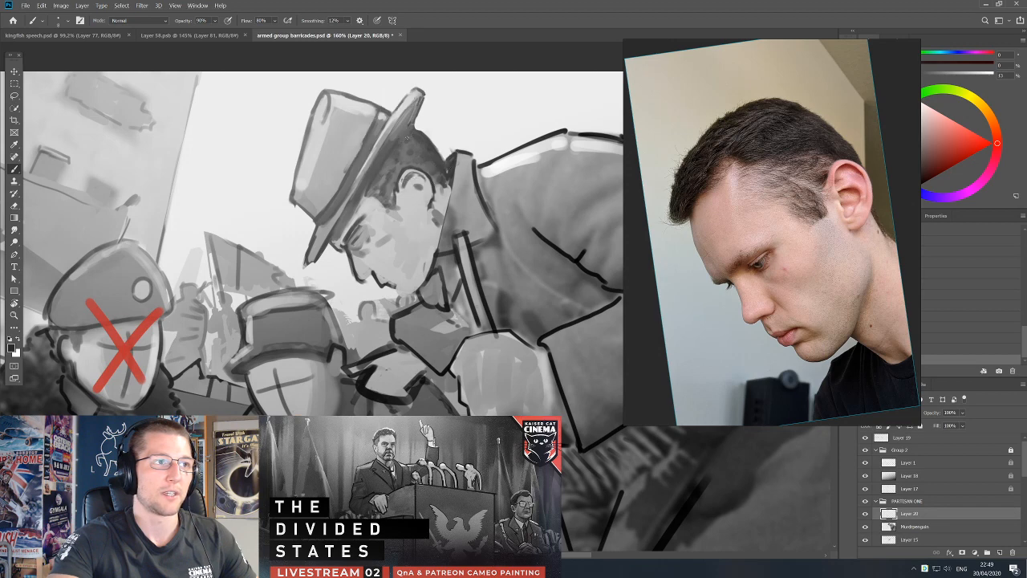
{"action": "left_click", "coordinate": [418, 138], "text": "alt"}
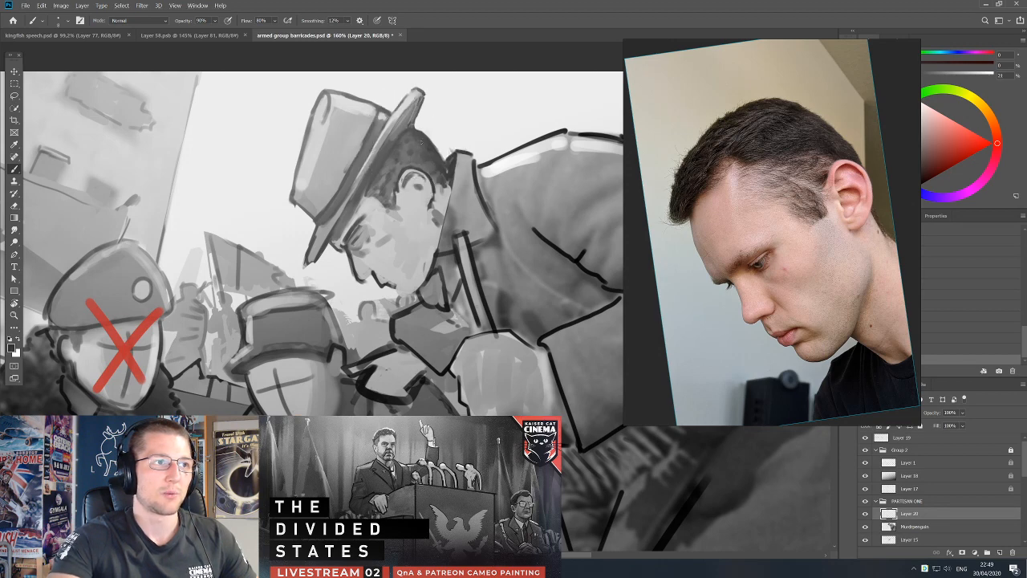
Touch up the hairline at the temple below the brim with sampled dark grey.
{"action": "left_click", "coordinate": [370, 199], "text": "alt"}
{"action": "left_click", "coordinate": [369, 201], "text": "alt"}
{"action": "left_click", "coordinate": [374, 192], "text": "alt"}
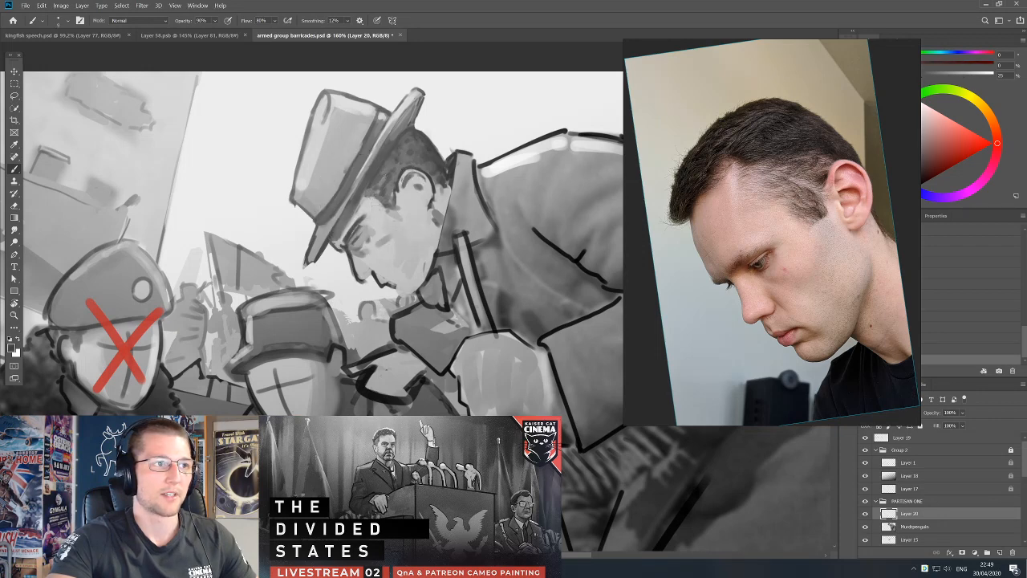
Refine the shading around the top-hatted partisan's eye, brow and temple with sampled greys and a smaller brush.
{"action": "key", "text": "["}
{"action": "key", "text": "["}
{"action": "key", "text": "["}
{"action": "key", "text": "["}
{"action": "key", "text": "d"}
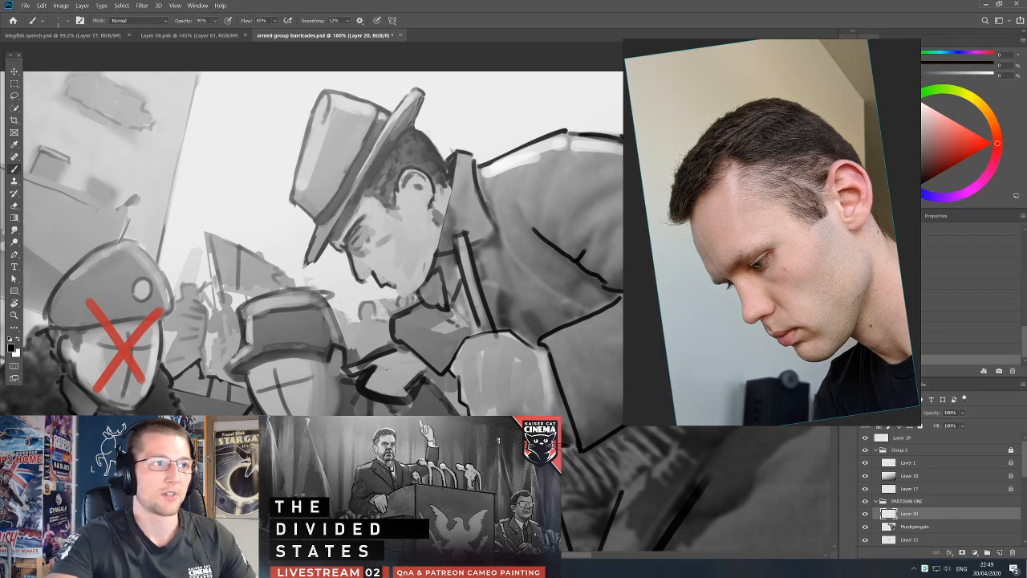
{"action": "left_click", "coordinate": [377, 251], "text": "alt"}
{"action": "left_click_drag", "start_coordinate": [377, 240], "coordinate": [388, 243]}
{"action": "left_click", "coordinate": [371, 238], "text": "alt"}
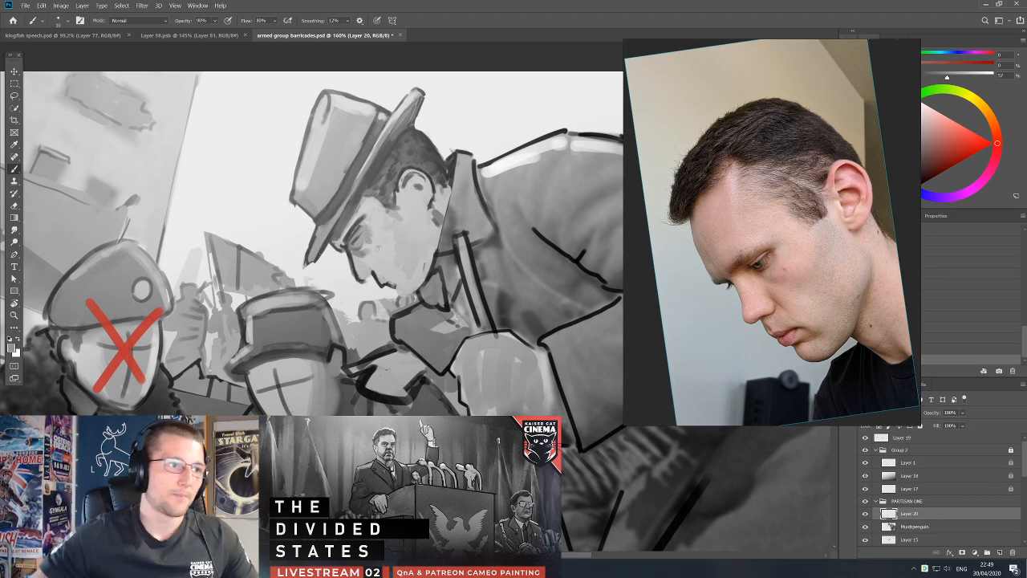
{"action": "left_click_drag", "start_coordinate": [377, 224], "coordinate": [363, 226]}
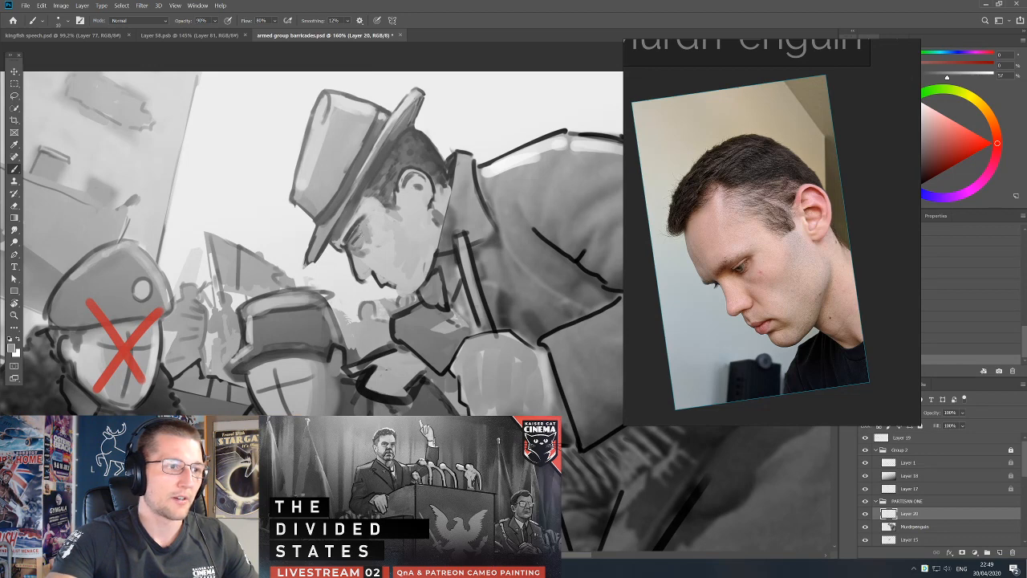
Touch up the tones from the brow across the nose and cheek with sampled skin greys.
{"action": "left_click", "coordinate": [354, 232], "text": "alt"}
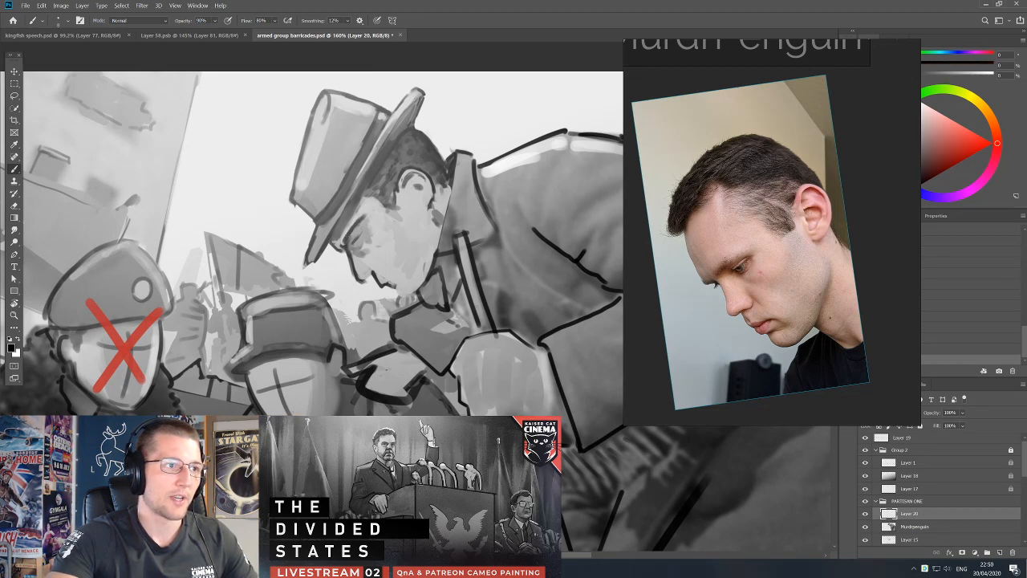
{"action": "left_click_drag", "start_coordinate": [362, 244], "coordinate": [381, 259]}
{"action": "left_click", "coordinate": [381, 271], "text": "alt"}
{"action": "left_click", "coordinate": [407, 240], "text": "alt"}
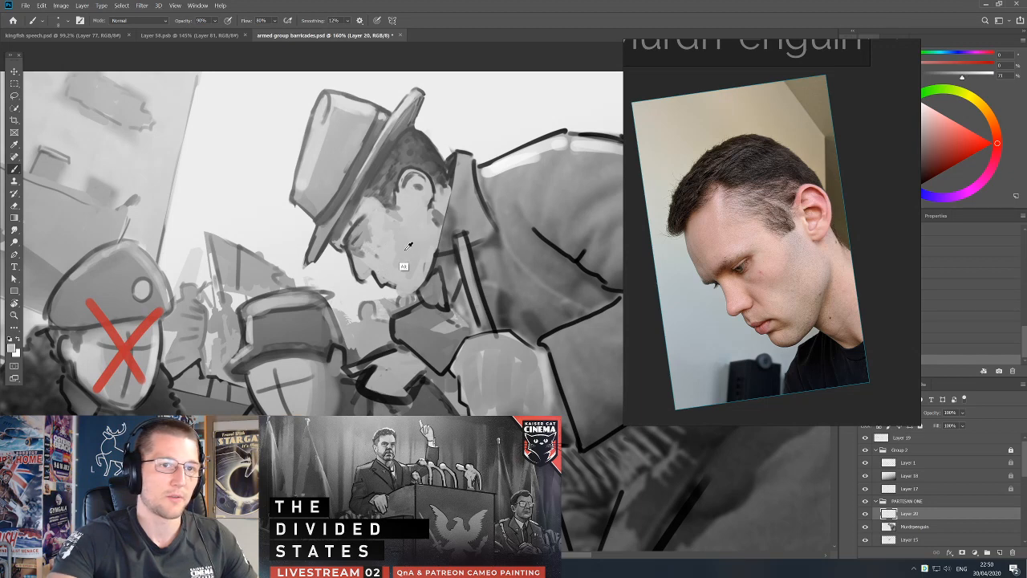
{"action": "left_click", "coordinate": [405, 216], "text": "alt"}
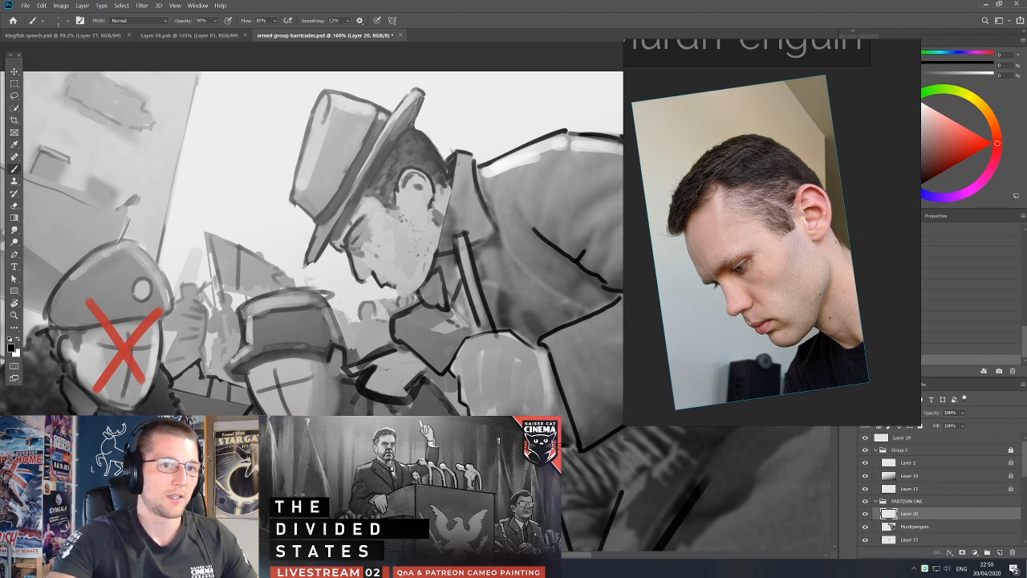
Shade the rear of the jaw and the edge of the neck.
{"action": "left_click_drag", "start_coordinate": [433, 235], "coordinate": [433, 273]}
{"action": "left_click", "coordinate": [451, 234], "text": "alt"}
{"action": "mouse_move", "coordinate": [452, 223]}
{"action": "left_mouse_down"}
{"action": "mouse_move", "coordinate": [445, 248]}
{"action": "mouse_move", "coordinate": [445, 234]}
{"action": "left_mouse_up"}
{"action": "left_click", "coordinate": [457, 236], "text": "alt"}
Blend the neck and jaw below the ear with sampled greys, adjusting the brush size.
{"action": "key", "text": "bracketright"}
{"action": "key", "text": "bracketright"}
{"action": "key", "text": "d"}
{"action": "key", "text": "bracketleft"}
{"action": "key", "text": "bracketleft"}
{"action": "left_click_drag", "start_coordinate": [447, 182], "coordinate": [430, 258]}
{"action": "left_click", "coordinate": [439, 271], "text": "alt"}
{"action": "mouse_move", "coordinate": [447, 201]}
{"action": "left_mouse_down"}
{"action": "mouse_move", "coordinate": [442, 230]}
{"action": "mouse_move", "coordinate": [463, 242]}
{"action": "left_mouse_up"}
{"action": "left_click", "coordinate": [457, 210], "text": "alt"}
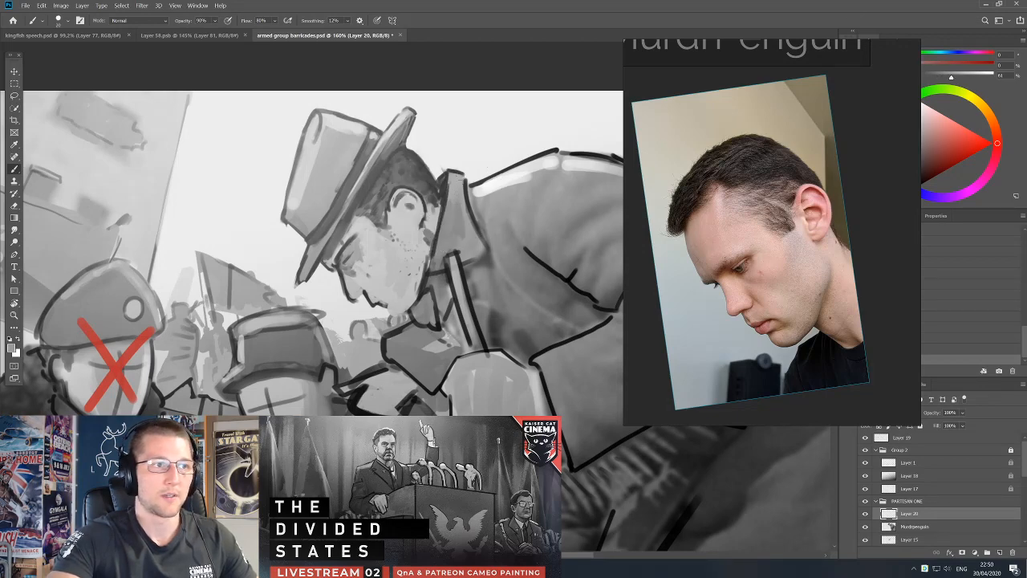
{"action": "left_click_drag", "start_coordinate": [457, 203], "coordinate": [460, 219]}
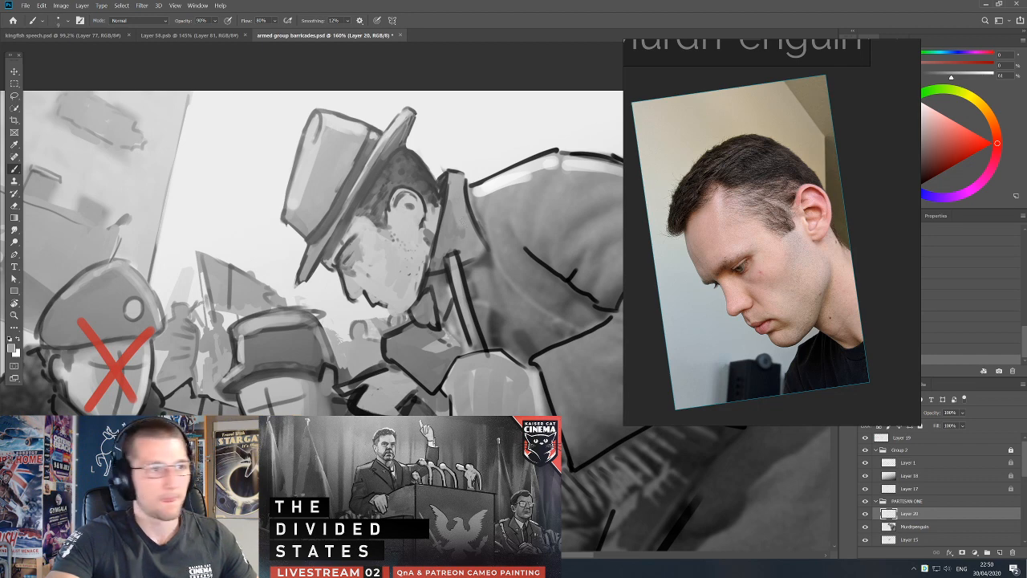
Touch up the coat collar and its edge behind the neck with sampled greys and a larger brush.
{"action": "left_click", "coordinate": [453, 227], "text": "alt"}
{"action": "key", "text": "]"}
{"action": "key", "text": "]"}
{"action": "key", "text": "]"}
{"action": "key", "text": "d"}
{"action": "left_click_drag", "start_coordinate": [468, 190], "coordinate": [488, 242]}
{"action": "left_click", "coordinate": [481, 195], "text": "alt"}
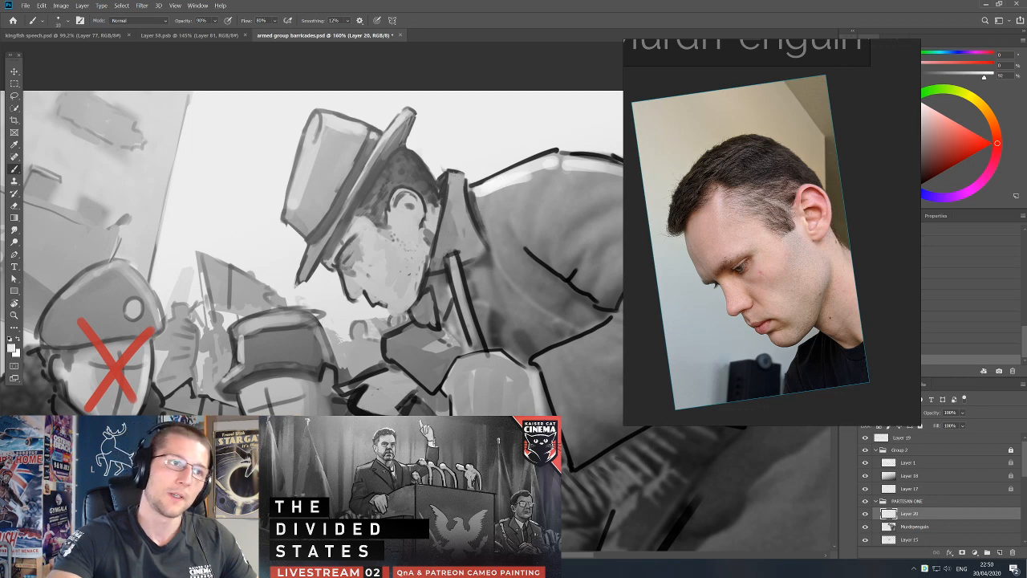
{"action": "left_click", "coordinate": [479, 193], "text": "alt"}
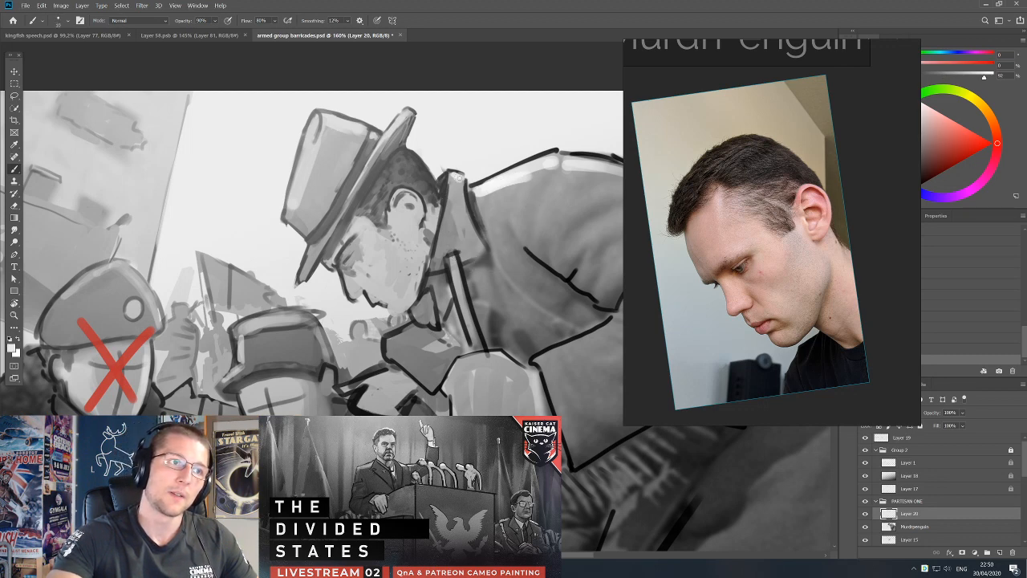
Touch up the hair at the back of the head and soften the shading around the eye and brow.
{"action": "key", "text": "d"}
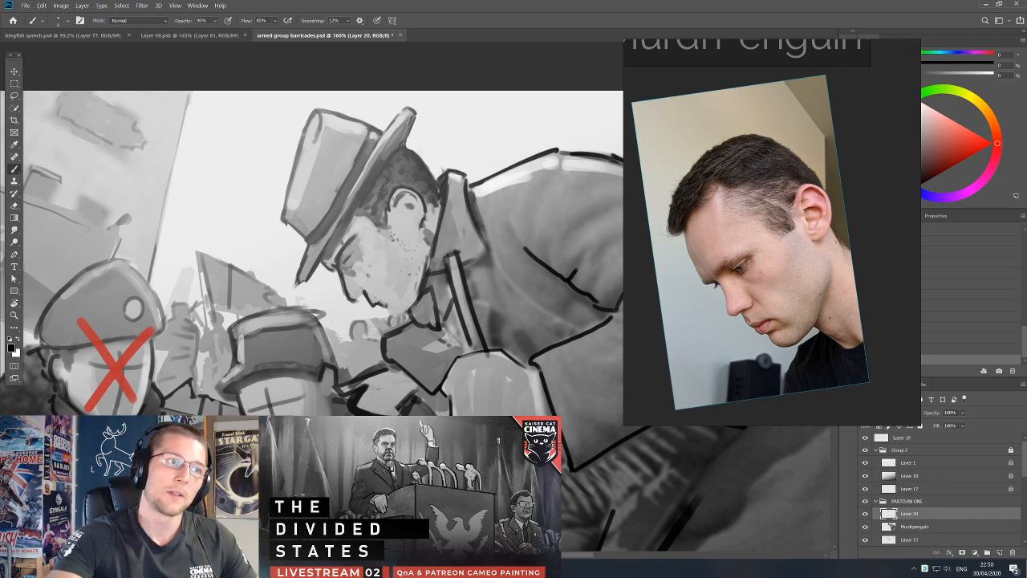
{"action": "left_click_drag", "start_coordinate": [427, 165], "coordinate": [436, 176]}
{"action": "scroll", "coordinate": [414, 209], "scroll_direction": "up", "scroll_amount": 3}
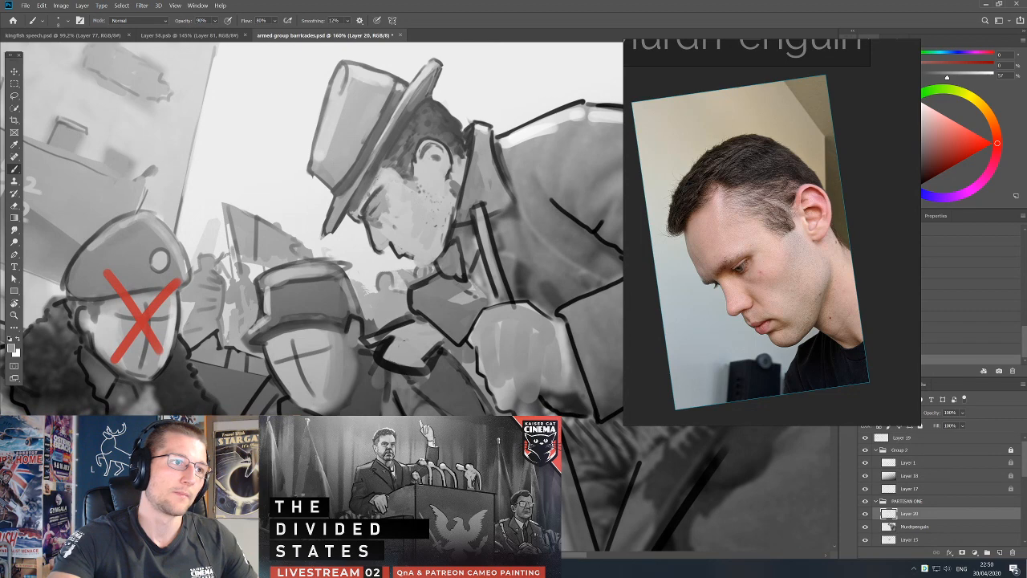
{"action": "left_click", "coordinate": [366, 188], "text": "alt"}
{"action": "left_click", "coordinate": [377, 205], "text": "alt"}
{"action": "left_click", "coordinate": [381, 197], "text": "alt"}
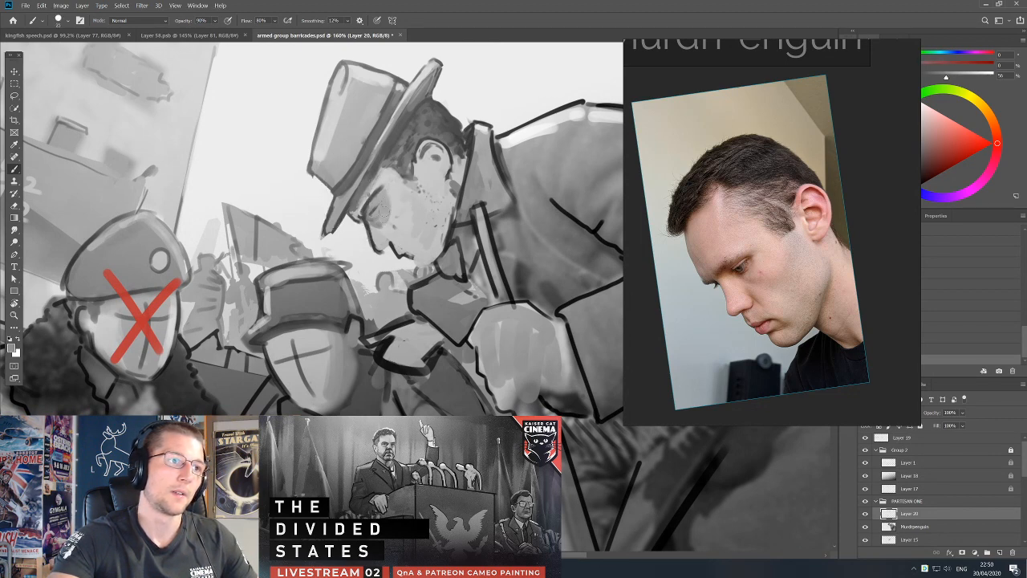
Define the underside of the nose and the upper lip with a smaller brush and sampled greys.
{"action": "key", "text": "bracketleft"}
{"action": "key", "text": "bracketleft"}
{"action": "key", "text": "bracketleft"}
{"action": "key", "text": "bracketleft"}
{"action": "key", "text": "bracketleft"}
{"action": "key", "text": "bracketleft"}
{"action": "key", "text": "d"}
{"action": "left_click_drag", "start_coordinate": [380, 247], "coordinate": [387, 251]}
{"action": "left_click", "coordinate": [389, 239], "text": "alt"}
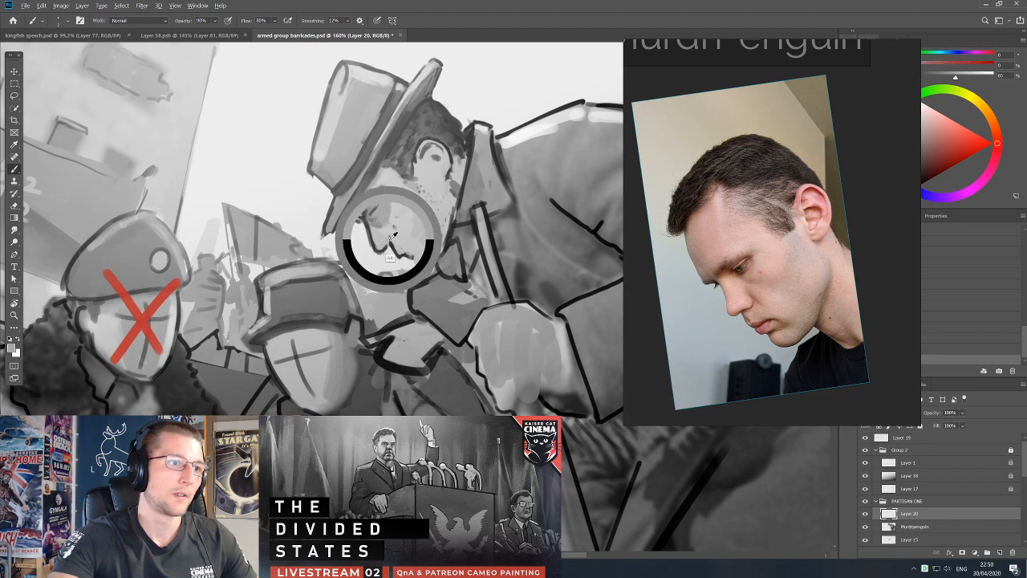
Refine the mouth, chin and lower jaw with sampled greys.
{"action": "left_click", "coordinate": [406, 254], "text": "alt"}
{"action": "mouse_move", "coordinate": [407, 258]}
{"action": "left_mouse_down"}
{"action": "mouse_move", "coordinate": [435, 259]}
{"action": "mouse_move", "coordinate": [442, 234]}
{"action": "left_mouse_up"}
{"action": "left_click", "coordinate": [416, 251], "text": "alt"}
{"action": "key", "text": "d"}
{"action": "key", "text": "bracketleft"}
{"action": "left_click", "coordinate": [430, 269], "text": "alt"}
Smooth the speckled cheek with a larger brush and sampled mid-grey.
{"action": "left_click", "coordinate": [451, 212], "text": "alt"}
{"action": "key", "text": "bracketright"}
{"action": "key", "text": "bracketright"}
{"action": "key", "text": "bracketright"}
{"action": "key", "text": "bracketright"}
{"action": "key", "text": "bracketright"}
{"action": "left_click", "coordinate": [430, 227], "text": "alt"}
{"action": "left_click", "coordinate": [441, 230], "text": "alt"}
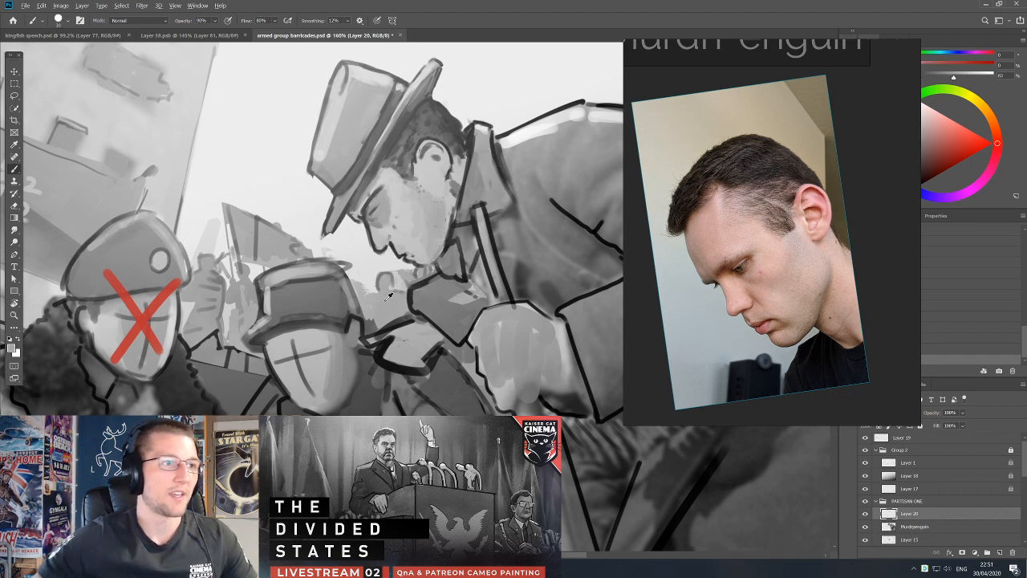
Select the middle partisan's Layer 6, undo the accidental move, and switch back to the brush with default colours.
{"action": "scroll", "coordinate": [440, 233], "scroll_direction": "down", "scroll_amount": 5}
{"action": "scroll", "coordinate": [411, 297], "scroll_direction": "up", "scroll_amount": 1}
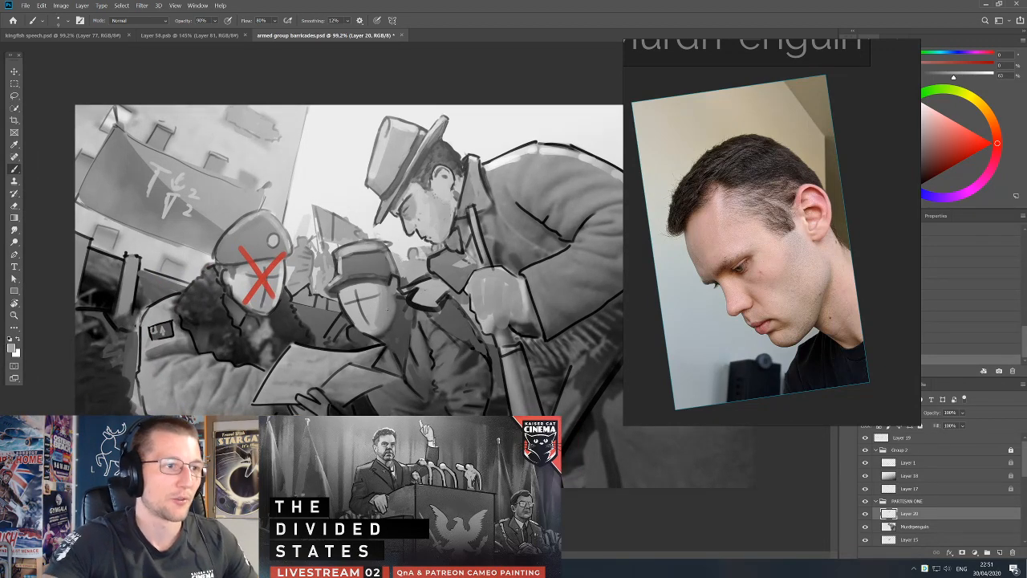
{"action": "key", "text": "v"}
{"action": "mouse_move", "coordinate": [376, 283]}
{"action": "left_mouse_down", "text": "ctrl"}
{"action": "mouse_move", "coordinate": [392, 313]}
{"action": "mouse_move", "coordinate": [385, 328]}
{"action": "left_mouse_up", "text": "ctrl"}
{"action": "key", "text": "ctrl+z"}
{"action": "key", "text": "b"}
{"action": "key", "text": "d"}
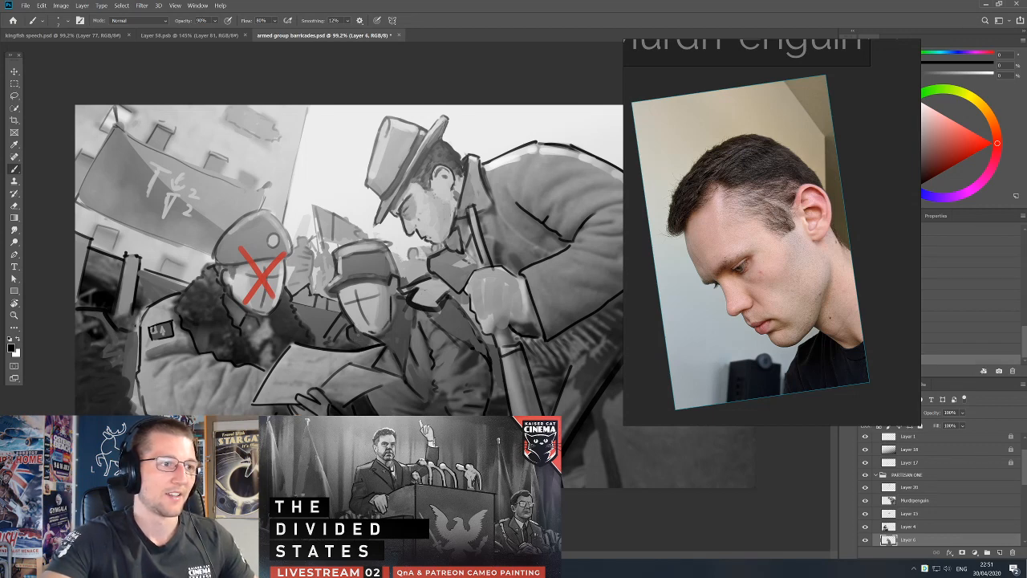
Compare the recent edits by undoing and restoring them.
{"action": "key", "text": "ctrl+z"}
{"action": "key", "text": "ctrl+z"}
{"action": "key", "text": "ctrl+z"}
{"action": "key", "text": "ctrl+z"}
{"action": "key", "text": "ctrl+shift+z"}
{"action": "key", "text": "ctrl+shift+z"}
{"action": "key", "text": "ctrl+shift+z"}
{"action": "key", "text": "ctrl+shift+z"}
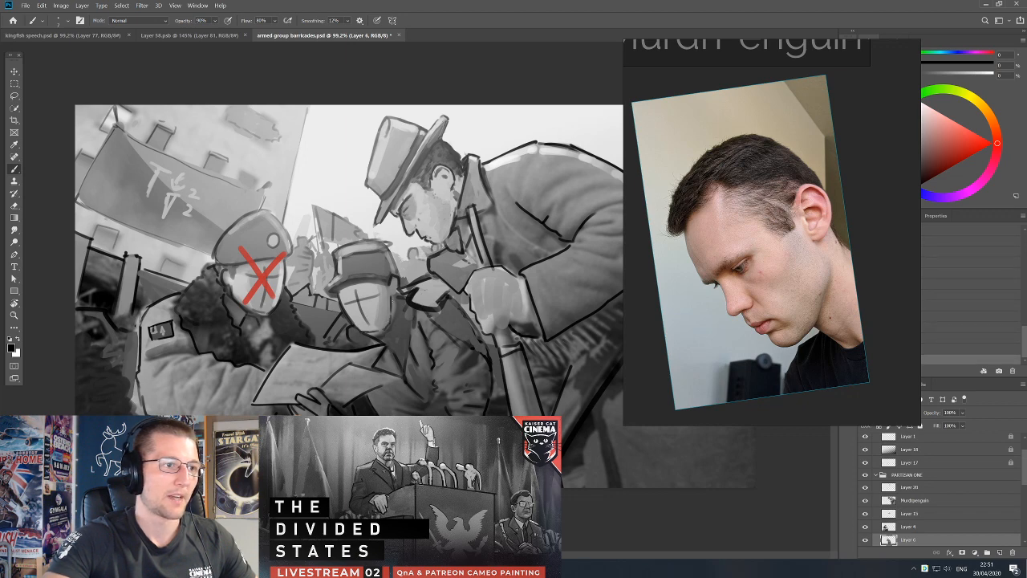
Paint the side of the middle partisan's head beside the cheek and ear, adjusting the brush size.
{"action": "left_click", "coordinate": [394, 302], "text": "alt"}
{"action": "key", "text": "bracketright"}
{"action": "key", "text": "bracketright"}
{"action": "left_click", "coordinate": [398, 281], "text": "alt"}
{"action": "key", "text": "bracketleft"}
{"action": "left_click_drag", "start_coordinate": [398, 279], "coordinate": [398, 295]}
{"action": "left_click", "coordinate": [392, 303], "text": "alt"}
Rework the edges and brim of the middle partisan's cap with the brush and eraser.
{"action": "key", "text": "d"}
{"action": "mouse_move", "coordinate": [327, 286]}
{"action": "left_mouse_down"}
{"action": "mouse_move", "coordinate": [339, 291]}
{"action": "mouse_move", "coordinate": [365, 273]}
{"action": "mouse_move", "coordinate": [332, 270]}
{"action": "mouse_move", "coordinate": [392, 239]}
{"action": "left_mouse_up"}
{"action": "key", "text": "e"}
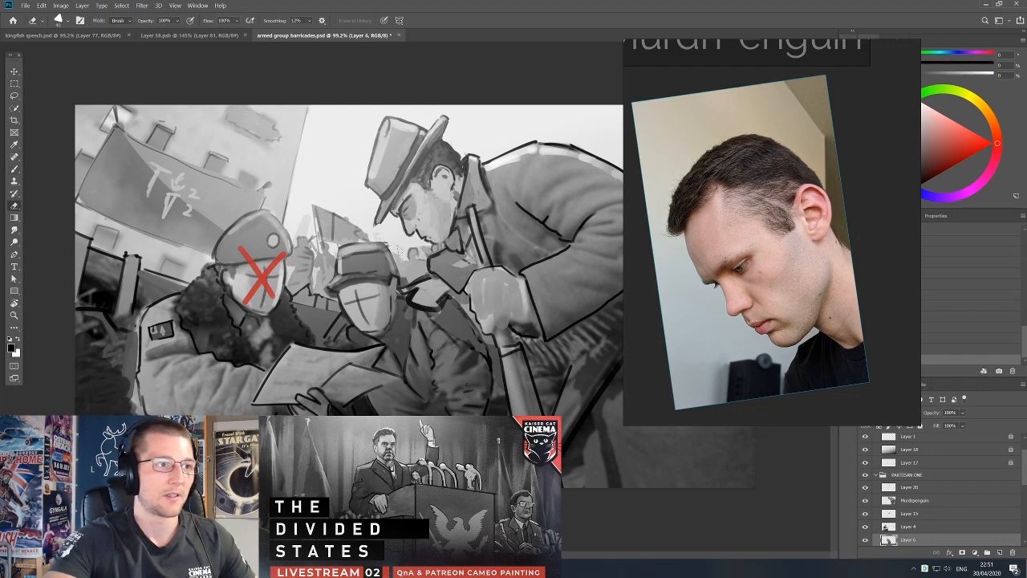
{"action": "key", "text": "b"}
{"action": "left_click", "coordinate": [389, 263], "text": "alt"}
{"action": "key", "text": "d"}
{"action": "mouse_move", "coordinate": [390, 254]}
{"action": "left_mouse_down"}
{"action": "mouse_move", "coordinate": [392, 267]}
{"action": "mouse_move", "coordinate": [371, 241]}
{"action": "mouse_move", "coordinate": [345, 241]}
{"action": "mouse_move", "coordinate": [335, 259]}
{"action": "mouse_move", "coordinate": [384, 274]}
{"action": "mouse_move", "coordinate": [368, 263]}
{"action": "left_mouse_up"}
{"action": "left_click", "coordinate": [370, 264], "text": "alt"}
Darken the front band of the middle partisan's cap with a larger brush and sampled dark grey.
{"action": "left_click", "coordinate": [359, 291], "text": "alt"}
{"action": "key", "text": "bracketright"}
{"action": "key", "text": "bracketright"}
{"action": "key", "text": "bracketright"}
{"action": "key", "text": "bracketright"}
{"action": "key", "text": "bracketright"}
{"action": "left_click", "coordinate": [353, 272], "text": "alt"}
{"action": "left_click", "coordinate": [366, 266], "text": "alt"}
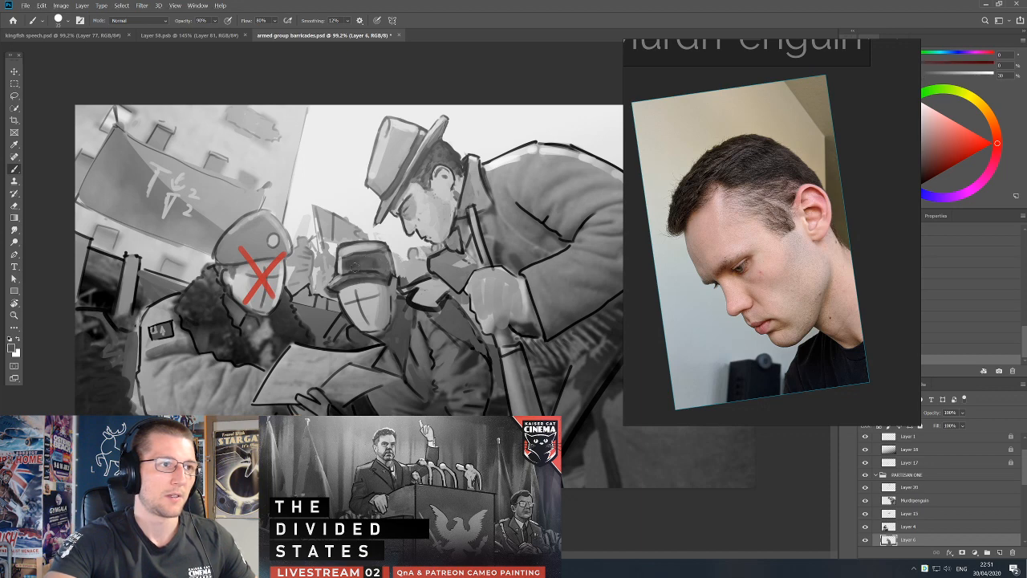
Select the top-hatted partisan's painted layer and darken his eye area with the brush.
{"action": "left_click", "coordinate": [518, 296], "text": "ctrl"}
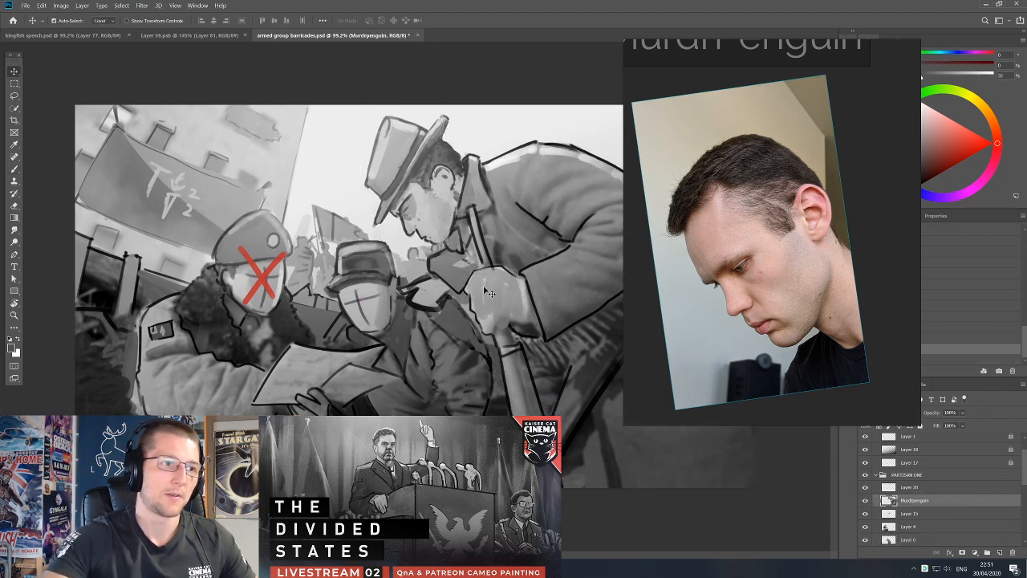
{"action": "key", "text": "b"}
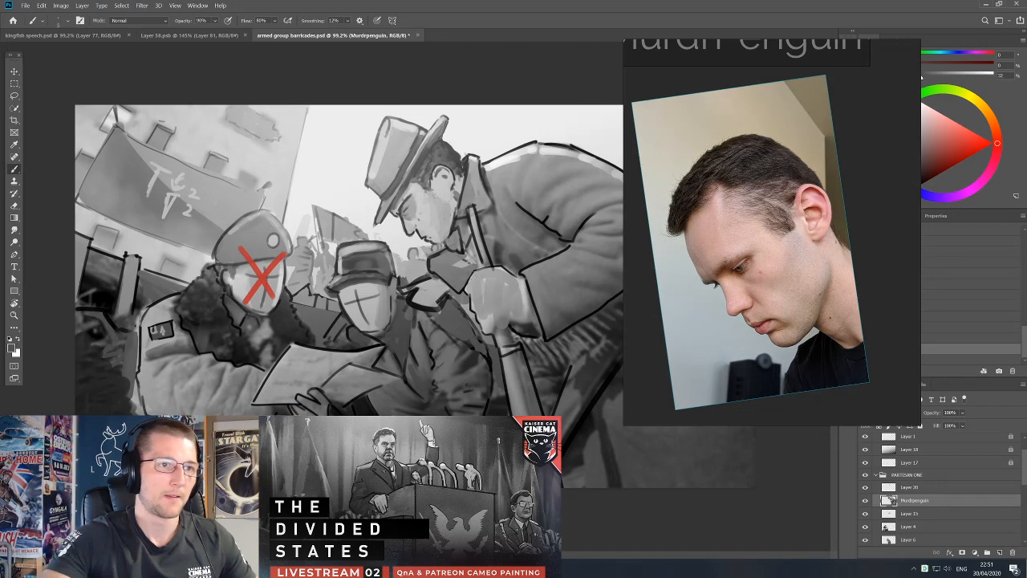
{"action": "left_click", "coordinate": [407, 207], "text": "alt"}
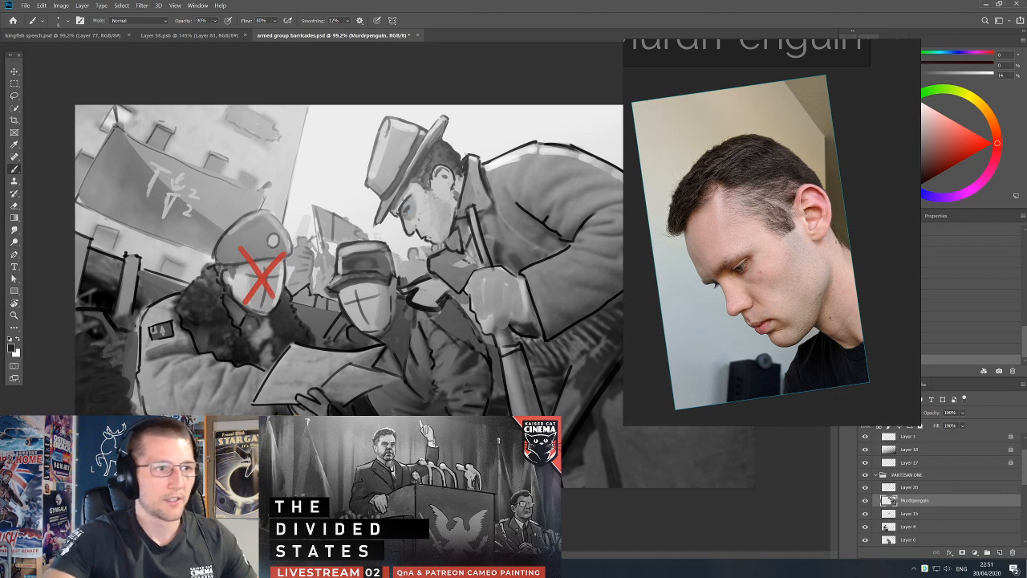
Shade the knuckles and fingers of the top-hatted partisan's gripping hand with sampled greys.
{"action": "mouse_move", "coordinate": [475, 271]}
{"action": "left_mouse_down"}
{"action": "mouse_move", "coordinate": [466, 289]}
{"action": "mouse_move", "coordinate": [476, 316]}
{"action": "left_mouse_up"}
{"action": "left_click", "coordinate": [497, 271], "text": "alt"}
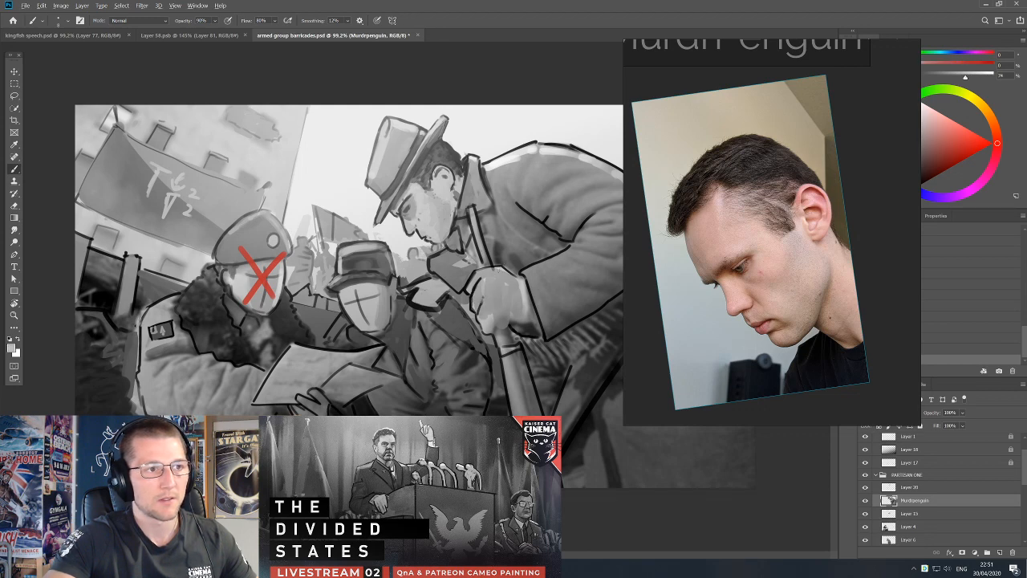
{"action": "left_click", "coordinate": [520, 284], "text": "alt"}
{"action": "mouse_move", "coordinate": [499, 271]}
{"action": "left_mouse_down"}
{"action": "mouse_move", "coordinate": [479, 275]}
{"action": "mouse_move", "coordinate": [507, 273]}
{"action": "left_mouse_up"}
{"action": "key", "text": "["}
{"action": "key", "text": "["}
{"action": "key", "text": "["}
{"action": "key", "text": "d"}
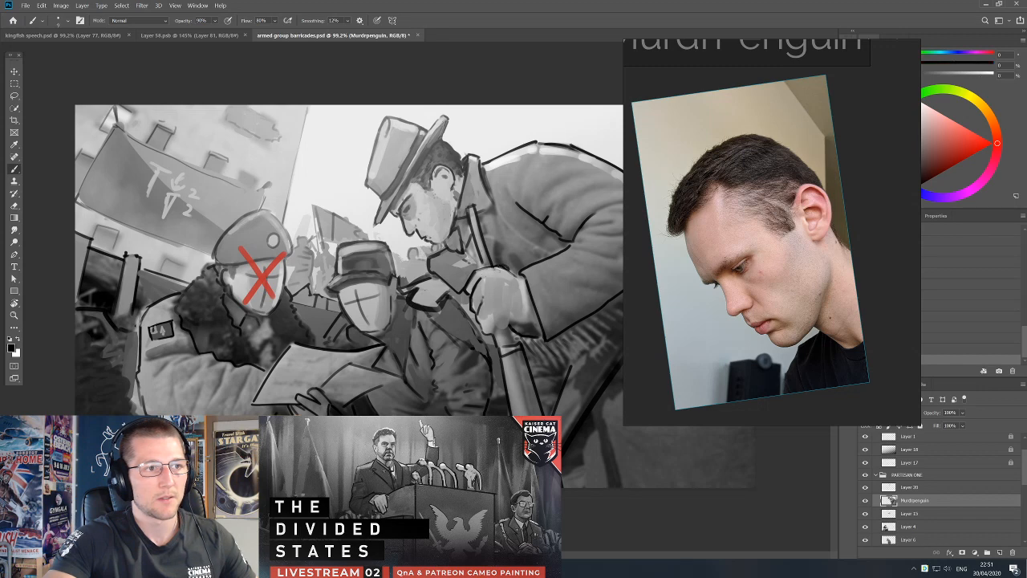
{"action": "left_click", "coordinate": [496, 274], "text": "alt"}
{"action": "left_click", "coordinate": [523, 296], "text": "alt"}
Try a dark stroke along the top-hatted partisan's chin and jaw, and undo it.
{"action": "left_click", "coordinate": [422, 235], "text": "alt"}
{"action": "key", "text": "d"}
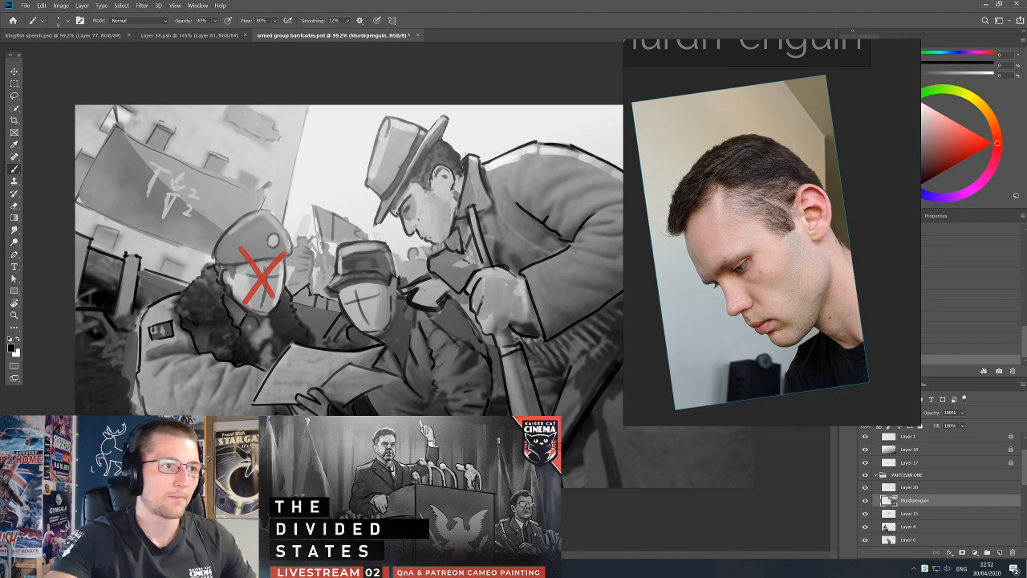
{"action": "left_click_drag", "start_coordinate": [432, 235], "coordinate": [443, 243]}
{"action": "key", "text": "ctrl+z"}
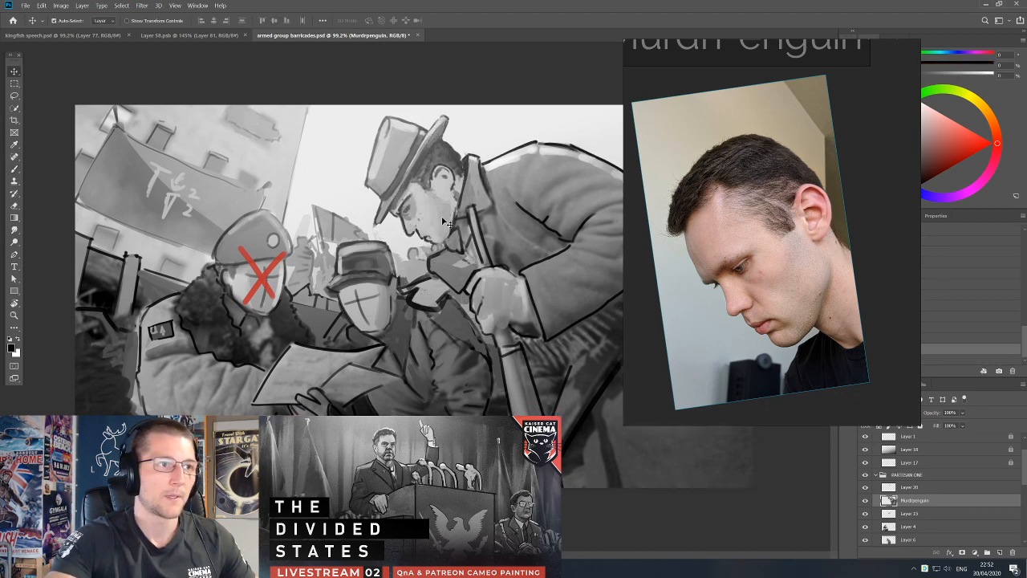
Darken the sideburn and the hair around the ear with a larger brush and sampled dark grey.
{"action": "left_click", "coordinate": [435, 174], "text": "alt"}
{"action": "key", "text": "]"}
{"action": "key", "text": "]"}
{"action": "key", "text": "]"}
{"action": "left_click_drag", "start_coordinate": [442, 181], "coordinate": [447, 186]}
{"action": "left_click", "coordinate": [455, 186], "text": "alt"}
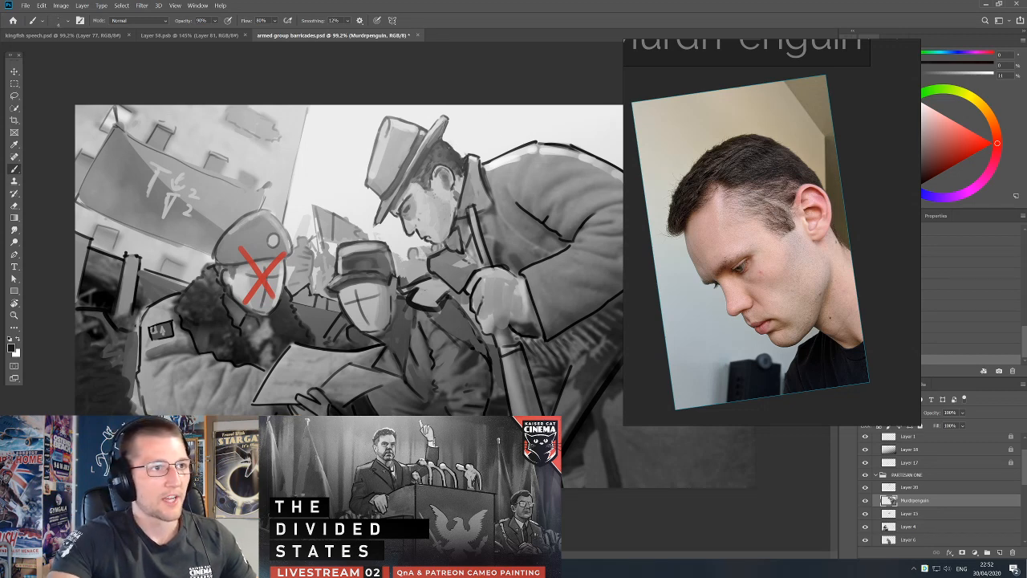
{"action": "left_click", "coordinate": [454, 150], "text": "alt"}
{"action": "key", "text": "v"}
{"action": "left_click_drag", "start_coordinate": [468, 229], "coordinate": [471, 210]}
{"action": "key", "text": "ctrl+z"}
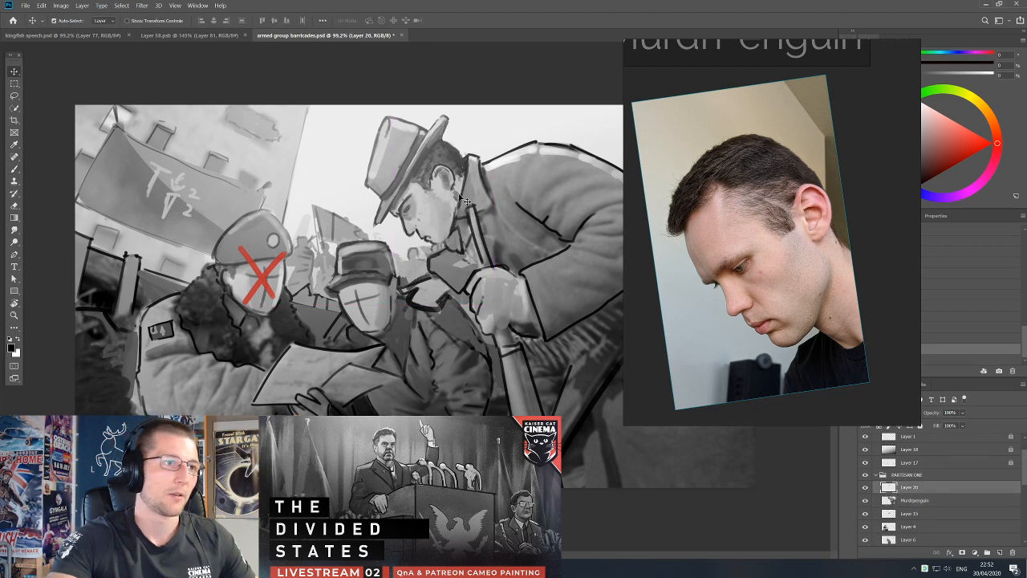
{"action": "left_click_drag", "start_coordinate": [442, 174], "coordinate": [447, 203]}
{"action": "key", "text": "ctrl+z"}
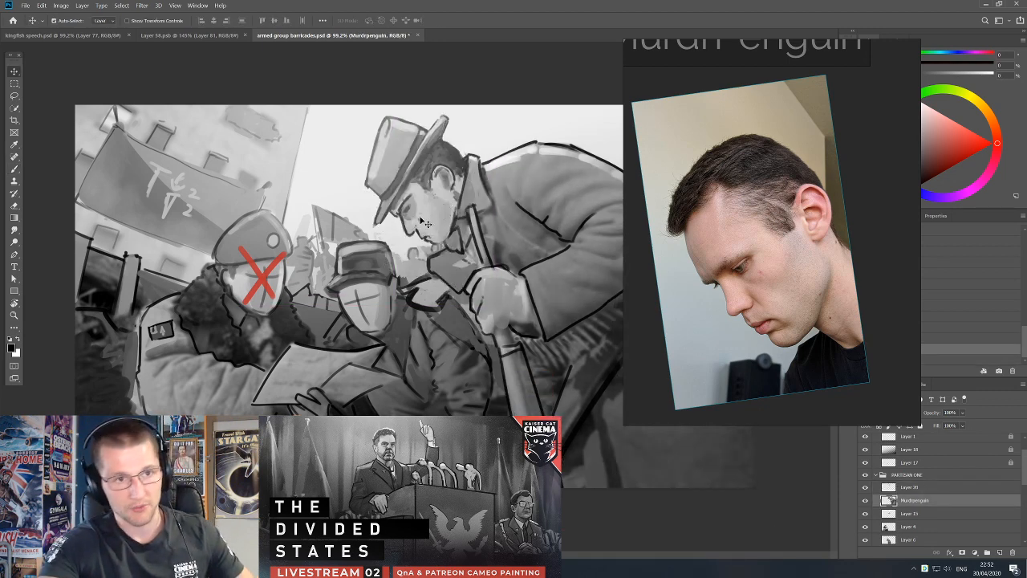
Try to outline the neck area beneath the jaw with the Lasso, and return to the brush.
{"action": "key", "text": "l"}
{"action": "left_click_drag", "start_coordinate": [456, 220], "coordinate": [463, 252]}
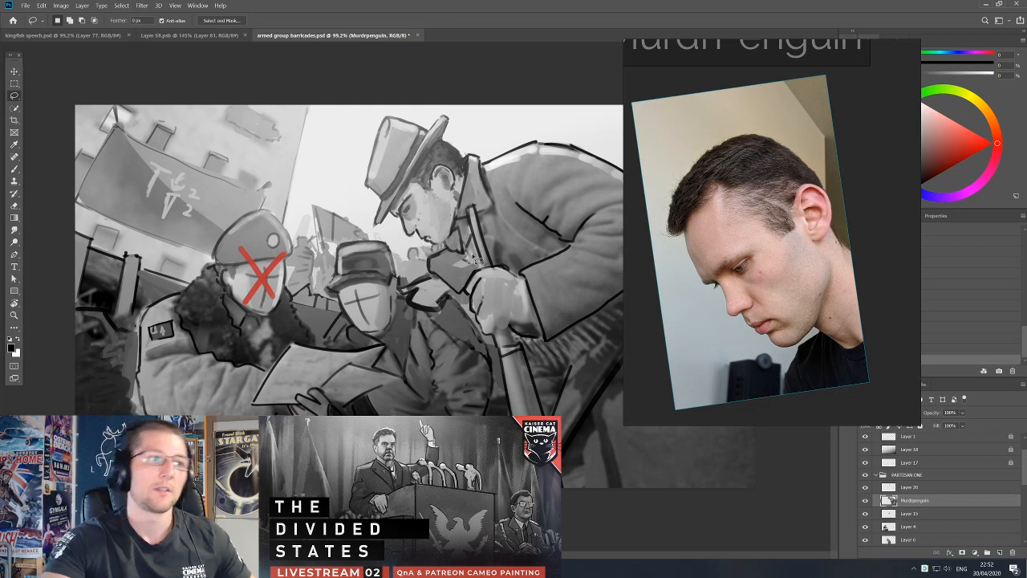
{"action": "key", "text": "Return"}
{"action": "key", "text": "b"}
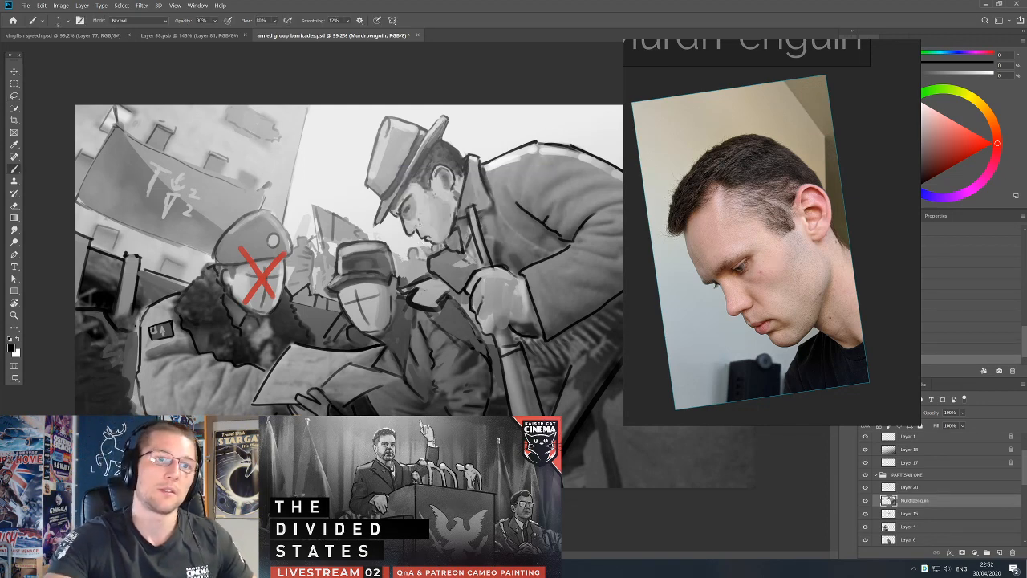
Select Layer 20 and blend the neck below the jaw with a sampled mid-grey.
{"action": "left_click", "coordinate": [428, 234], "text": "alt"}
{"action": "key", "text": "v"}
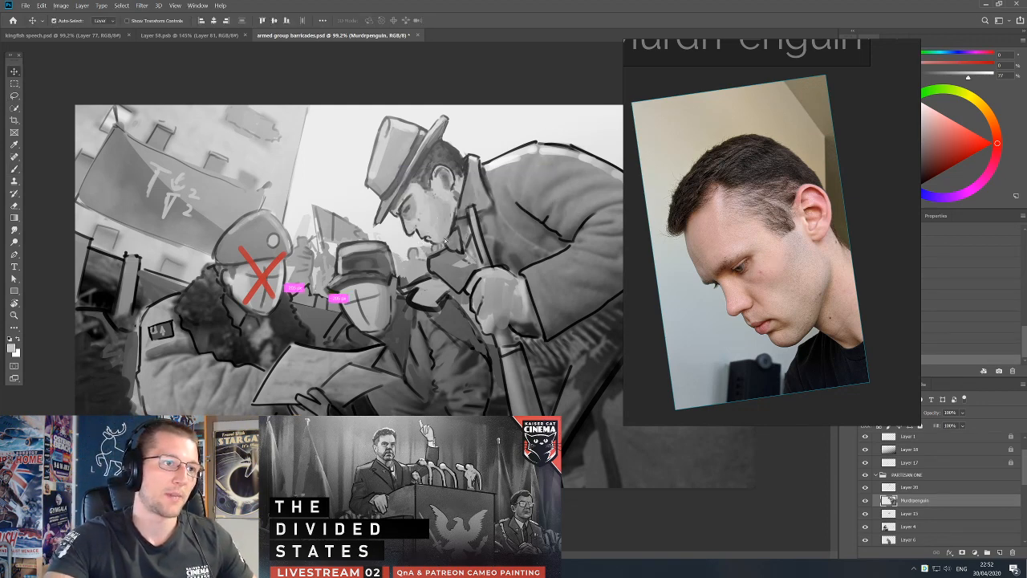
{"action": "left_click", "coordinate": [458, 217], "text": "ctrl"}
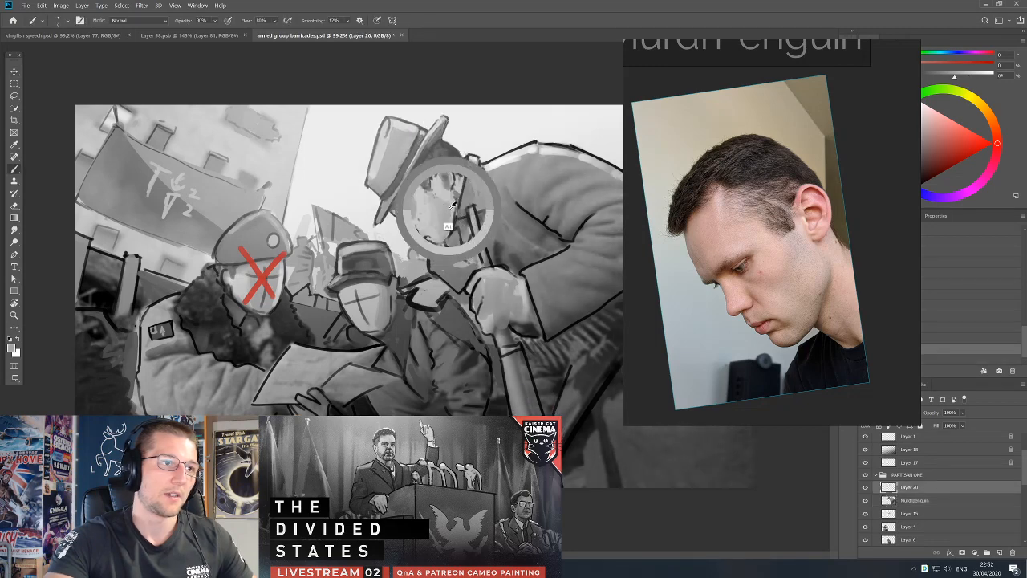
{"action": "left_click_drag", "start_coordinate": [450, 227], "coordinate": [472, 240]}
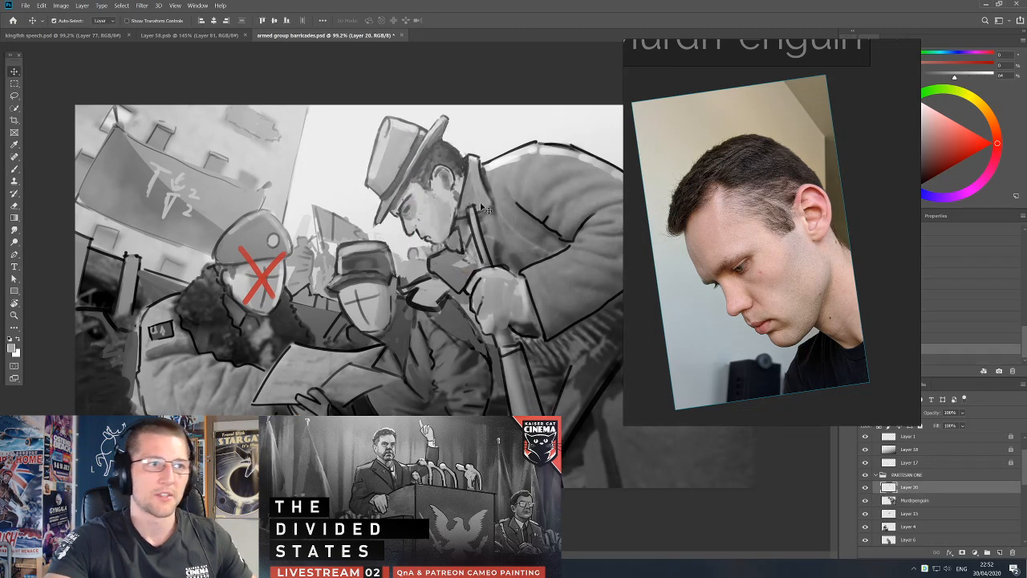
Clean up the coat's shoulder outline behind the top-hatted partisan's neck with the Brush and sampled light greys.
{"action": "key", "text": "b"}
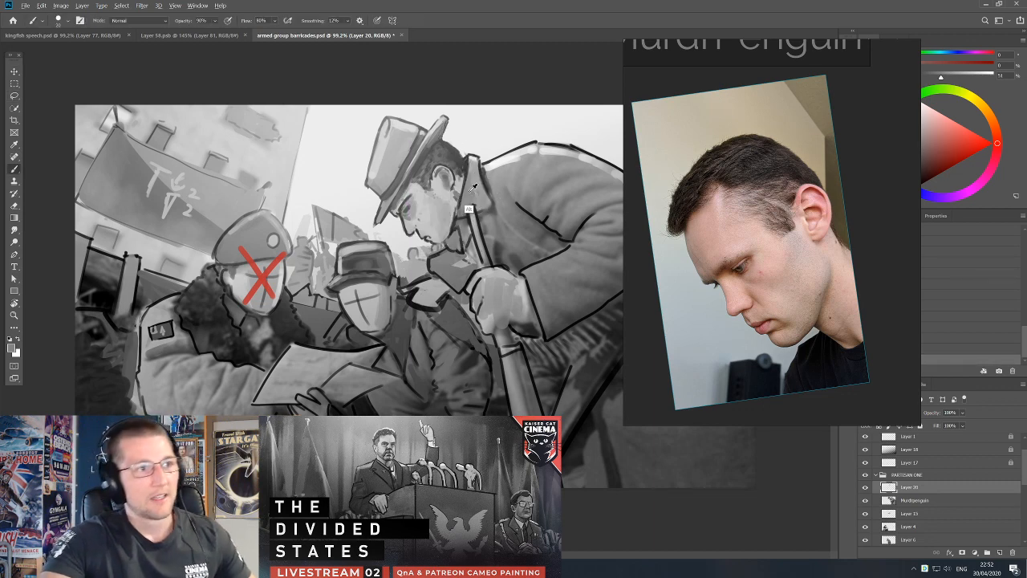
{"action": "left_click", "coordinate": [523, 178], "text": "alt"}
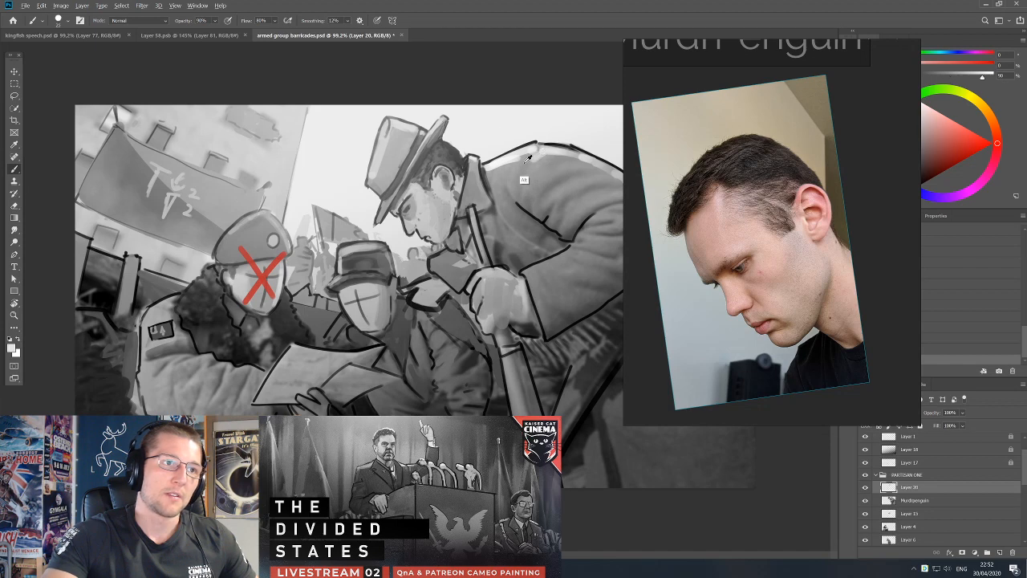
{"action": "left_click", "coordinate": [548, 151], "text": "alt"}
{"action": "left_click", "coordinate": [509, 161], "text": "alt"}
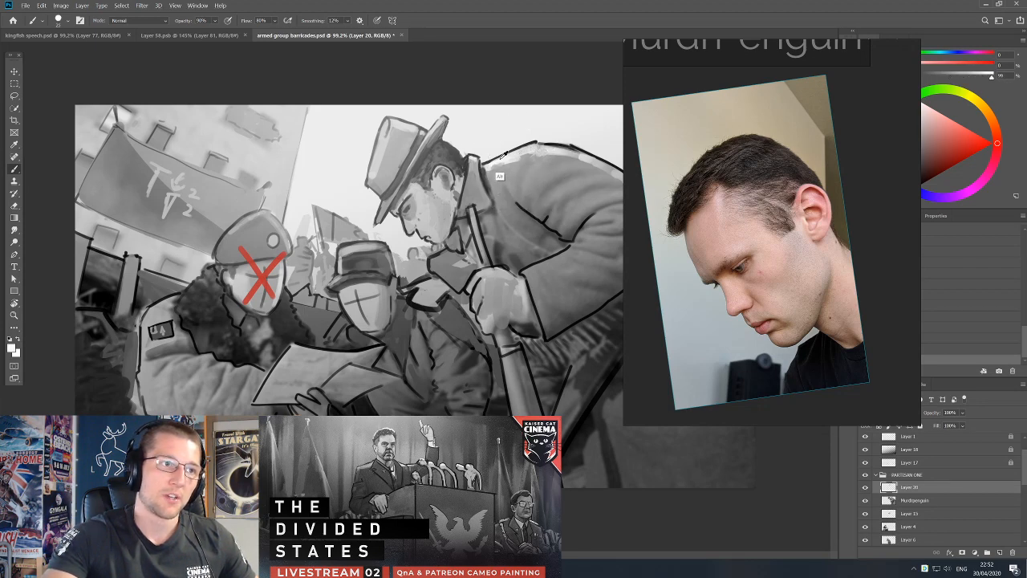
Sample mid-greys from the top-hatted partisan's coat and blend the area beside the collar and lapel.
{"action": "left_click", "coordinate": [498, 193], "text": "alt"}
{"action": "left_click", "coordinate": [509, 216], "text": "alt"}
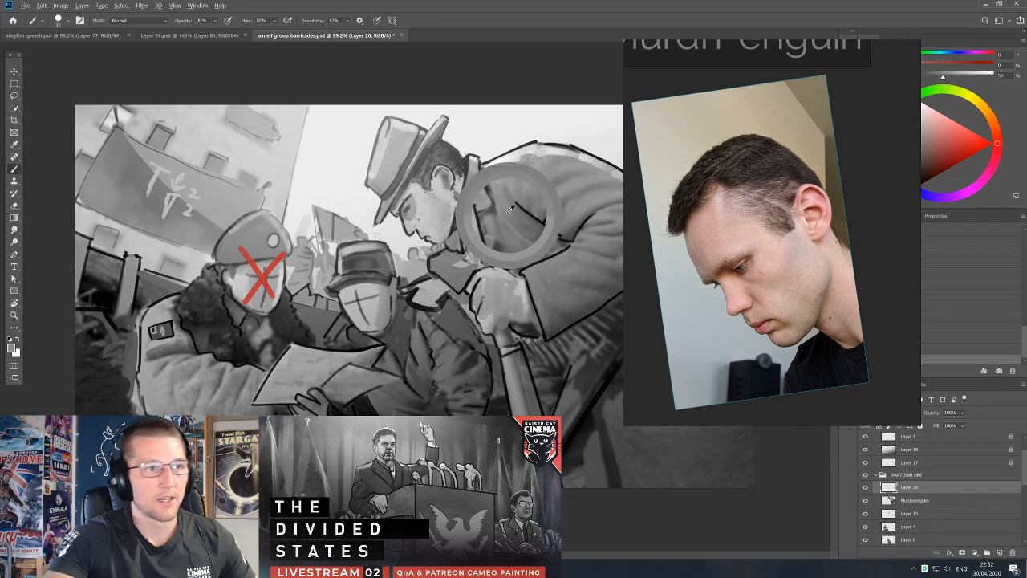
{"action": "left_click", "coordinate": [522, 229], "text": "alt"}
{"action": "left_click", "coordinate": [512, 215], "text": "alt"}
{"action": "left_click", "coordinate": [493, 170], "text": "alt"}
{"action": "left_click", "coordinate": [497, 178], "text": "alt"}
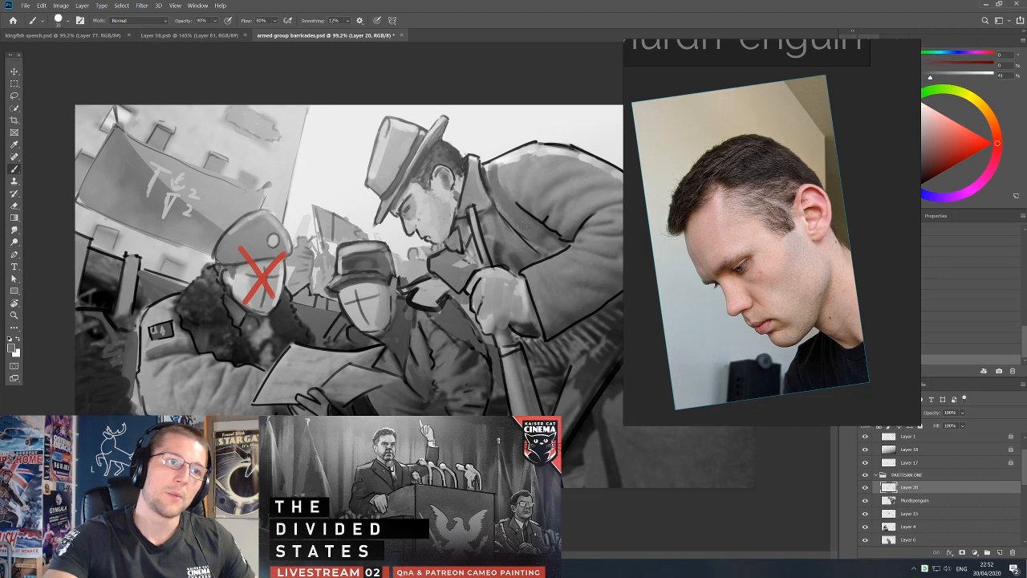
Shade the coat's collar and lapel folds with darker grey strokes, adjusting the brush size.
{"action": "left_click_drag", "start_coordinate": [487, 164], "coordinate": [523, 216]}
{"action": "left_click", "coordinate": [498, 160], "text": "alt"}
{"action": "left_click", "coordinate": [513, 191], "text": "alt"}
{"action": "left_click", "coordinate": [498, 196], "text": "alt"}
{"action": "left_click", "coordinate": [500, 213], "text": "alt"}
{"action": "left_click", "coordinate": [500, 193], "text": "alt"}
{"action": "left_click_drag", "start_coordinate": [512, 222], "coordinate": [501, 207]}
{"action": "left_click", "coordinate": [503, 199], "text": "alt"}
{"action": "left_click", "coordinate": [499, 192], "text": "alt"}
{"action": "left_click", "coordinate": [488, 197], "text": "alt"}
{"action": "key", "text": "]"}
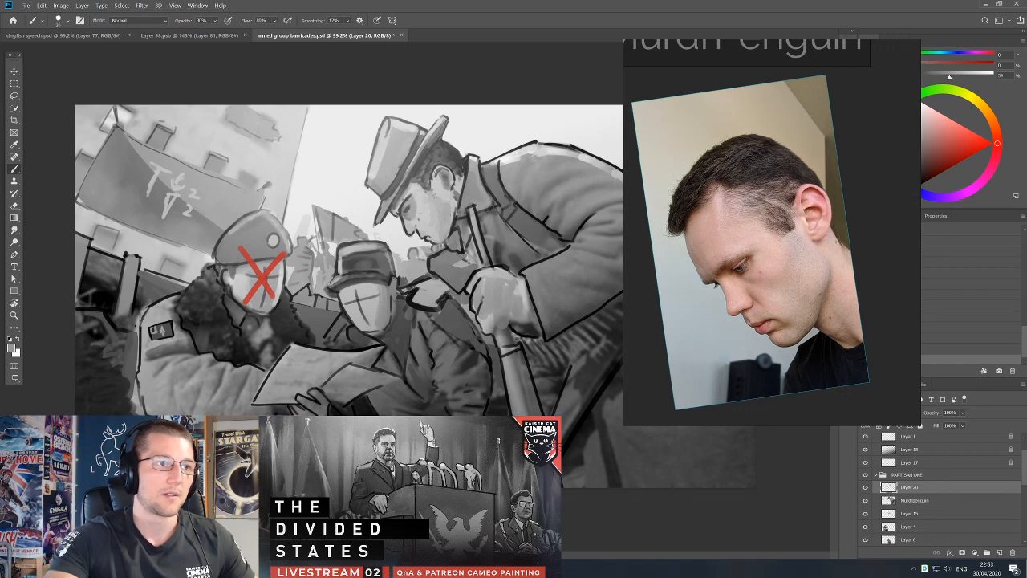
Define the lapel edge beside the rifle strap with fine dark strokes and sampled coat grey.
{"action": "left_click", "coordinate": [482, 196], "text": "alt"}
{"action": "left_click", "coordinate": [507, 213], "text": "alt"}
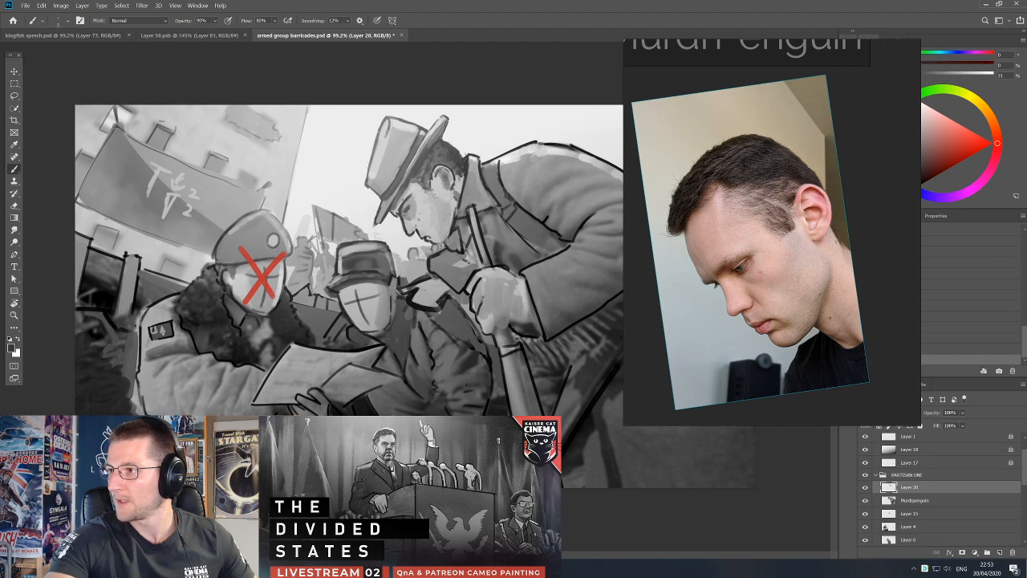
{"action": "left_click", "coordinate": [492, 212], "text": "alt"}
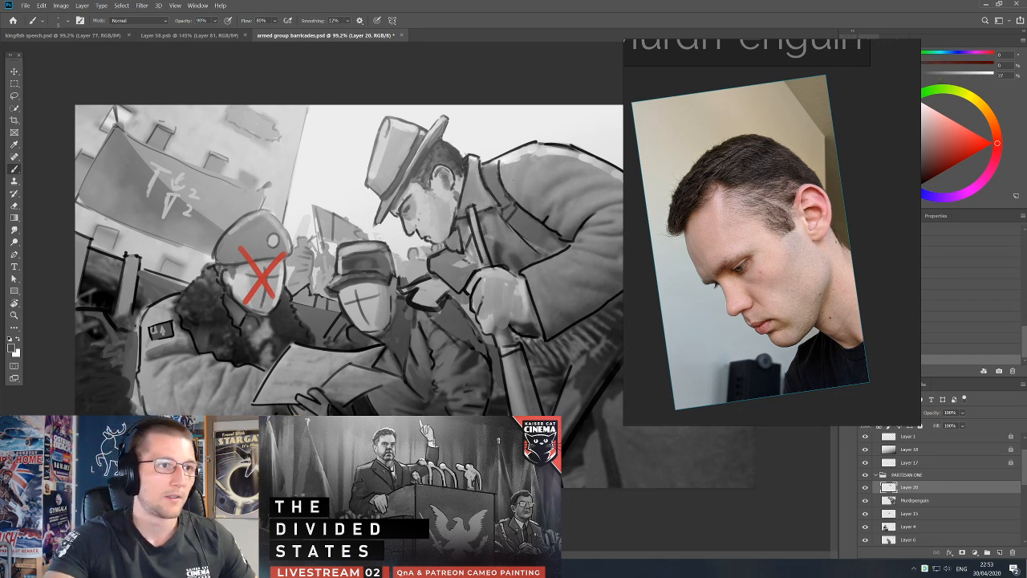
{"action": "left_click", "coordinate": [491, 212], "text": "alt"}
{"action": "left_click", "coordinate": [488, 208], "text": "alt"}
{"action": "left_click", "coordinate": [482, 192], "text": "alt"}
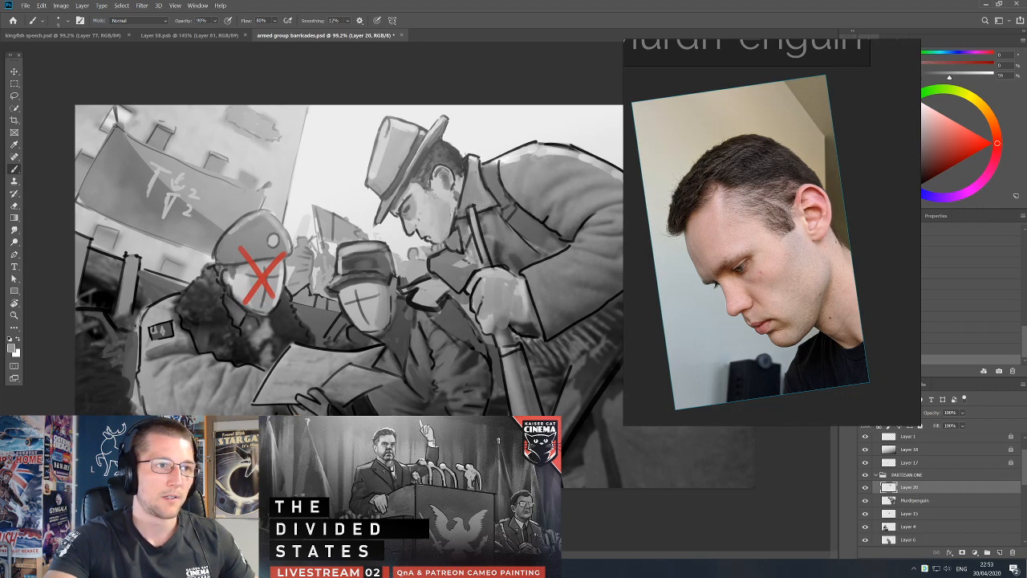
Touch up the coat front below the partisan's chin with a sampled grey and smaller brush, and reset the colours to default.
{"action": "left_click", "coordinate": [457, 235], "text": "alt"}
{"action": "left_click", "coordinate": [410, 129], "text": "alt"}
{"action": "left_click", "coordinate": [452, 258], "text": "alt"}
{"action": "left_click", "coordinate": [448, 266], "text": "alt"}
{"action": "key", "text": "bracketleft"}
{"action": "key", "text": "d"}
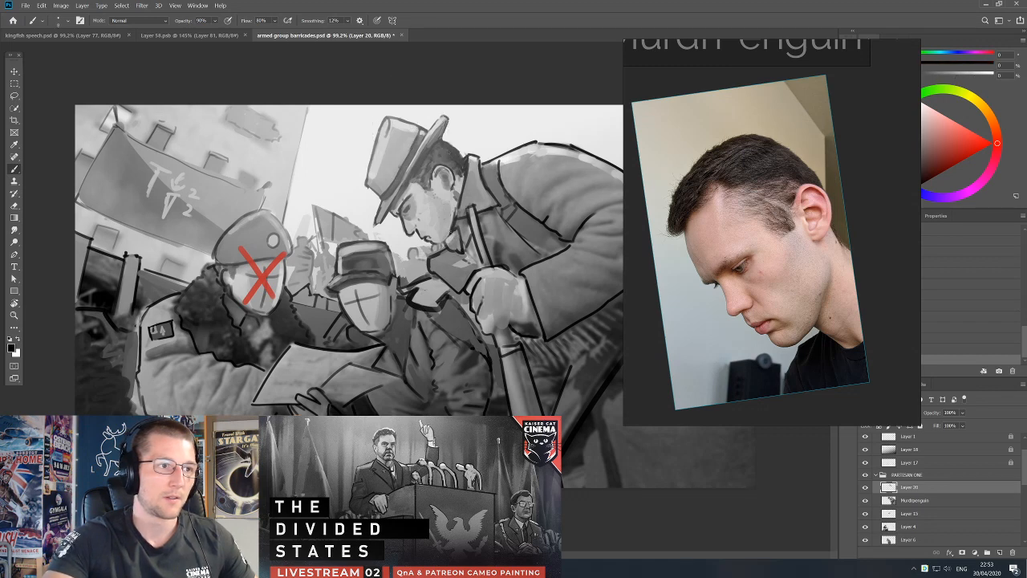
Refine the partisan's chin and mouth with black strokes and sampled light greys, and restore black as the painting colour.
{"action": "key", "text": "bracketright"}
{"action": "mouse_move", "coordinate": [436, 243]}
{"action": "left_mouse_down"}
{"action": "mouse_move", "coordinate": [452, 236]}
{"action": "mouse_move", "coordinate": [443, 240]}
{"action": "left_mouse_up"}
{"action": "left_click", "coordinate": [438, 235], "text": "alt"}
{"action": "key", "text": "d"}
{"action": "left_click", "coordinate": [439, 241], "text": "alt"}
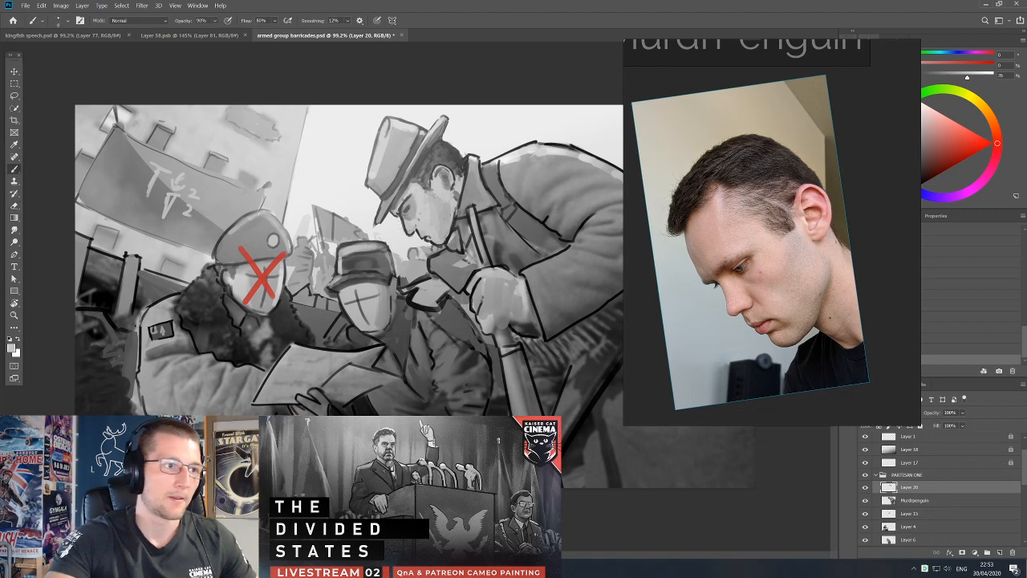
{"action": "left_click", "coordinate": [414, 228], "text": "alt"}
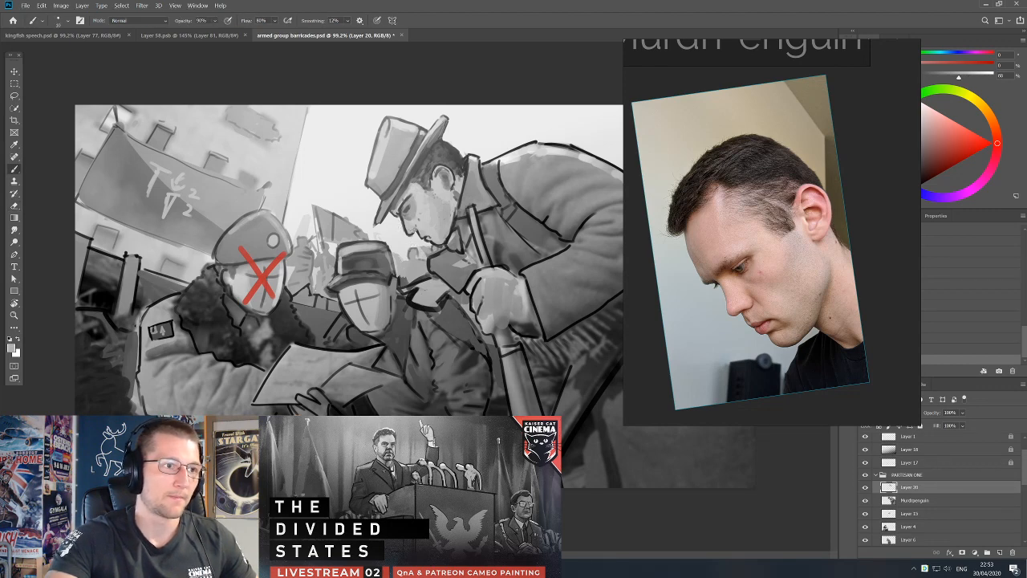
{"action": "key", "text": "d"}
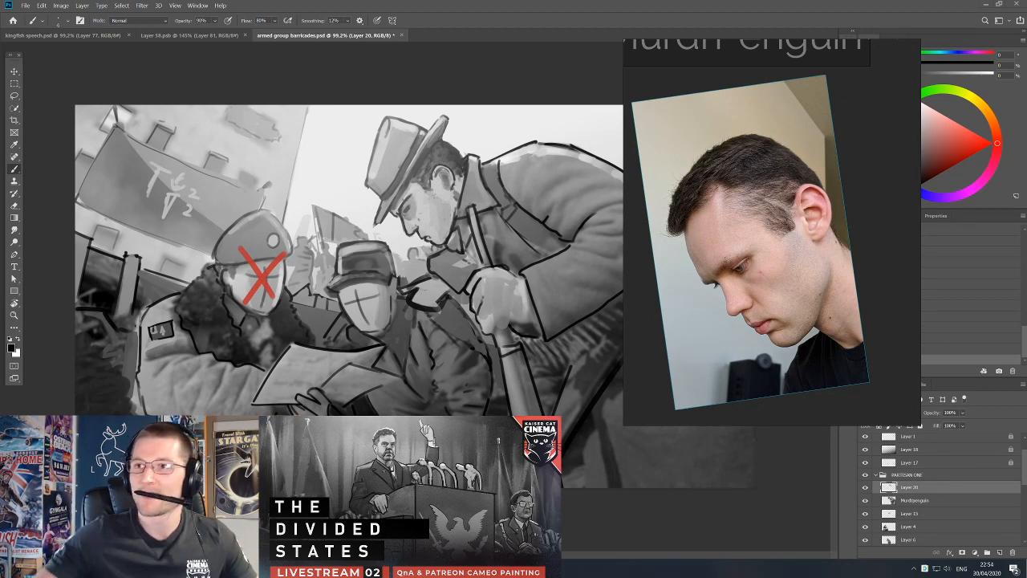
Capture a screenshot of the painting area around the top-hatted partisan for the patron's Discord chat.
{"action": "left_click_drag", "start_coordinate": [1026, 78], "coordinate": [853, 54]}
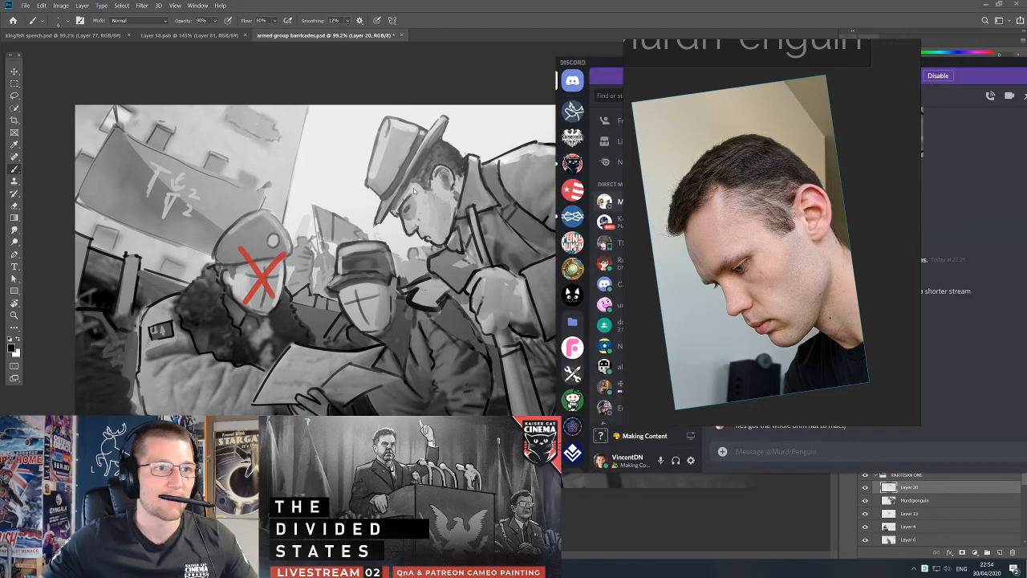
{"action": "left_click", "coordinate": [416, 192]}
{"action": "key", "text": "Print"}
{"action": "mouse_move", "coordinate": [323, 95]}
{"action": "left_mouse_down"}
{"action": "mouse_move", "coordinate": [498, 284]}
{"action": "mouse_move", "coordinate": [655, 357]}
{"action": "left_mouse_up"}
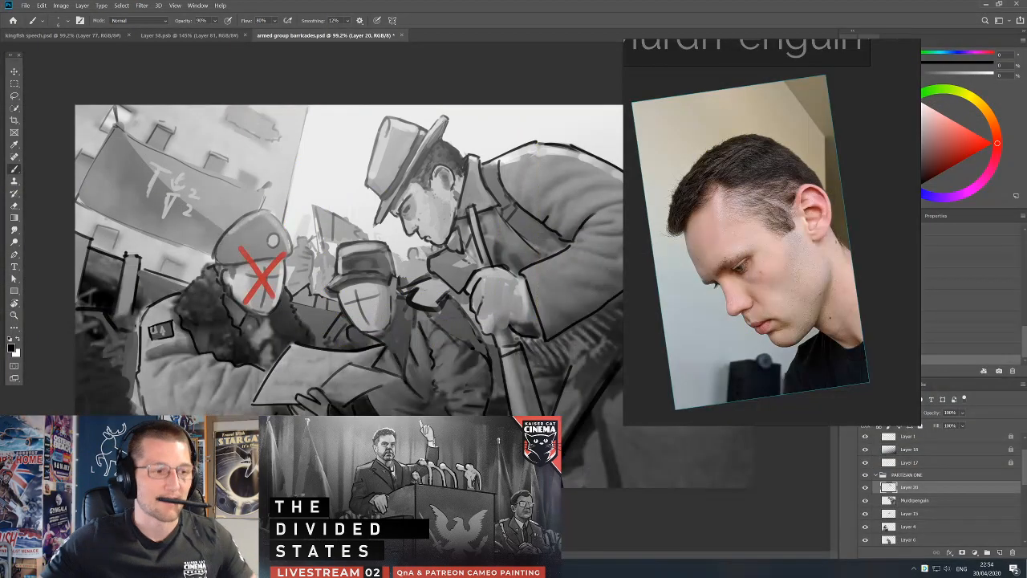
Send the screenshot to the patron on Discord with the message "maybe some light scarring by the cheek", and return to Photoshop.
{"action": "key", "text": "alt+Tab"}
{"action": "left_click_drag", "start_coordinate": [945, 60], "coordinate": [163, 33]}
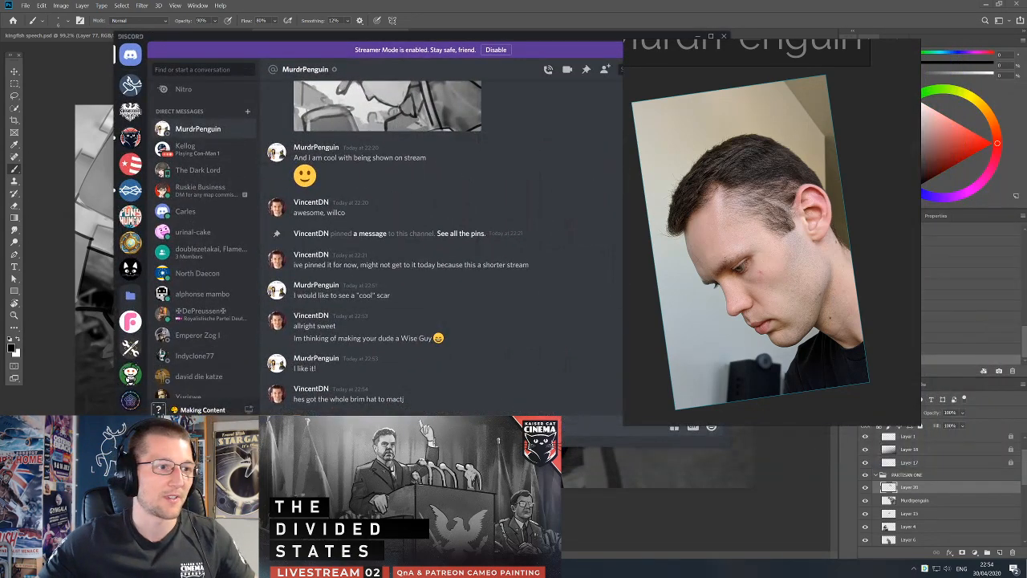
{"action": "key", "text": "ctrl+v"}
{"action": "key", "text": "Return"}
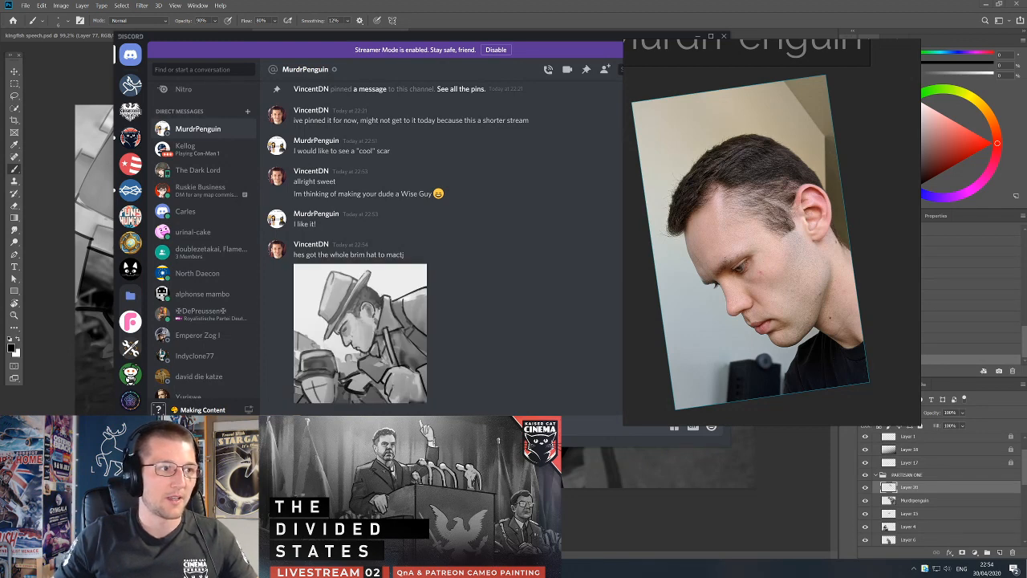
{"action": "key", "text": "Return"}
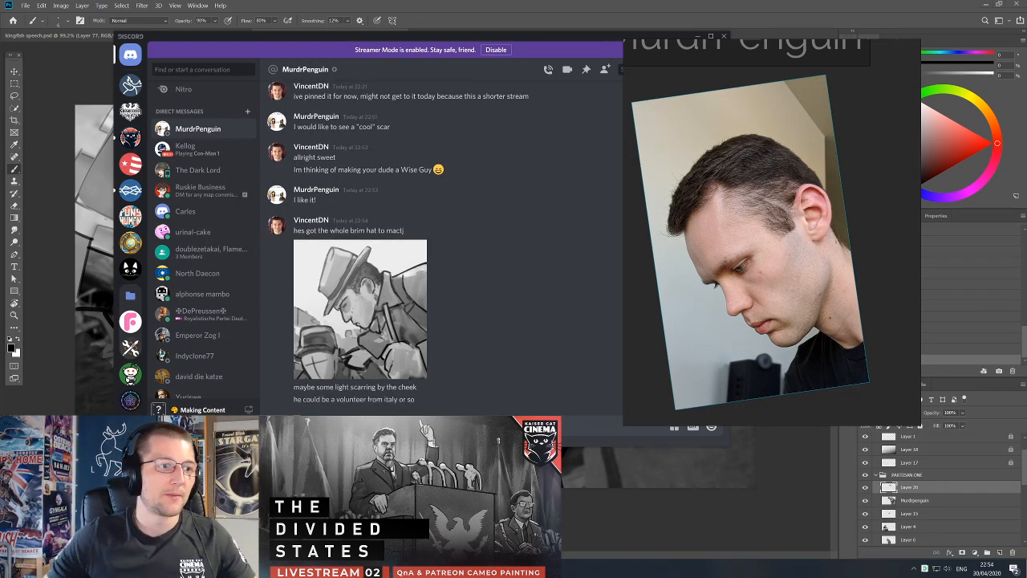
{"action": "key", "text": "alt+Tab"}
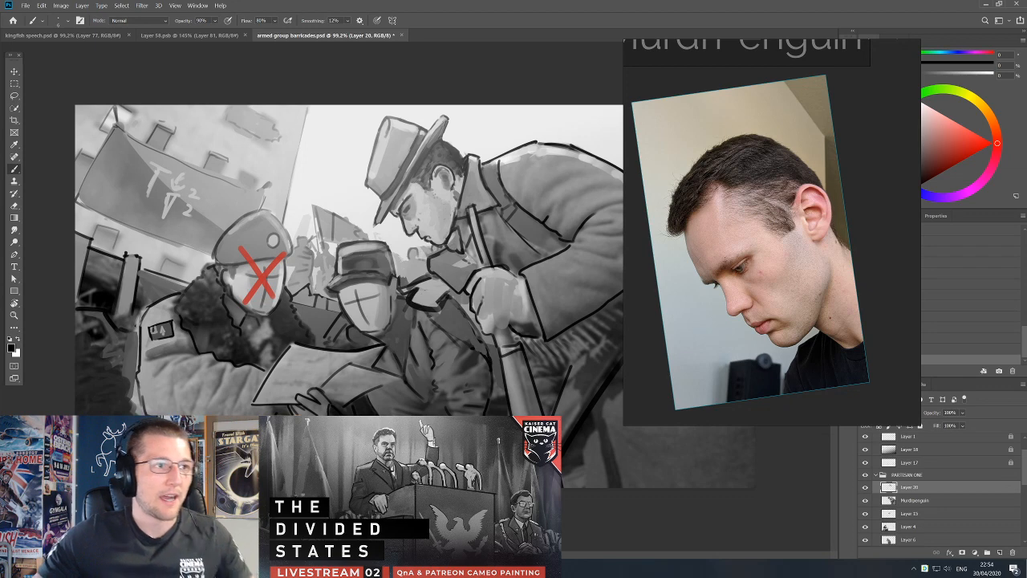
Sample a light skin grey and brush highlights onto the top-hatted partisan's ear.
{"action": "left_click", "coordinate": [436, 222], "text": "alt"}
{"action": "left_click", "coordinate": [437, 191], "text": "alt"}
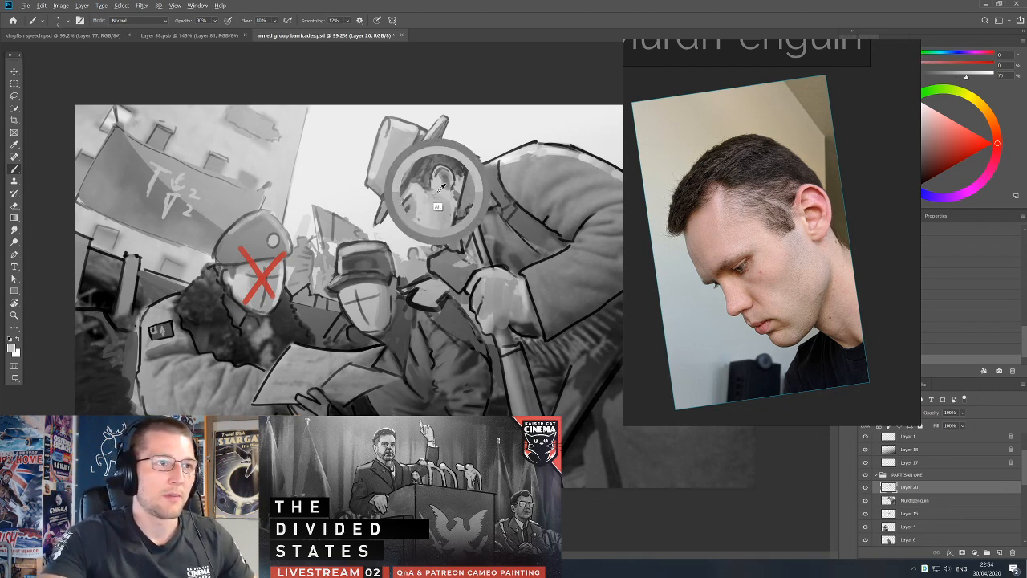
{"action": "left_click", "coordinate": [441, 175], "text": "alt"}
{"action": "left_click", "coordinate": [441, 173], "text": "alt"}
{"action": "left_click", "coordinate": [442, 176], "text": "alt"}
Select the patron's likeness layer to sample dark hair grey, and return to Layer 20 to paint around the ear.
{"action": "key", "text": "v"}
{"action": "left_click", "coordinate": [447, 185]}
{"action": "key", "text": "b"}
{"action": "left_click", "coordinate": [449, 174], "text": "alt"}
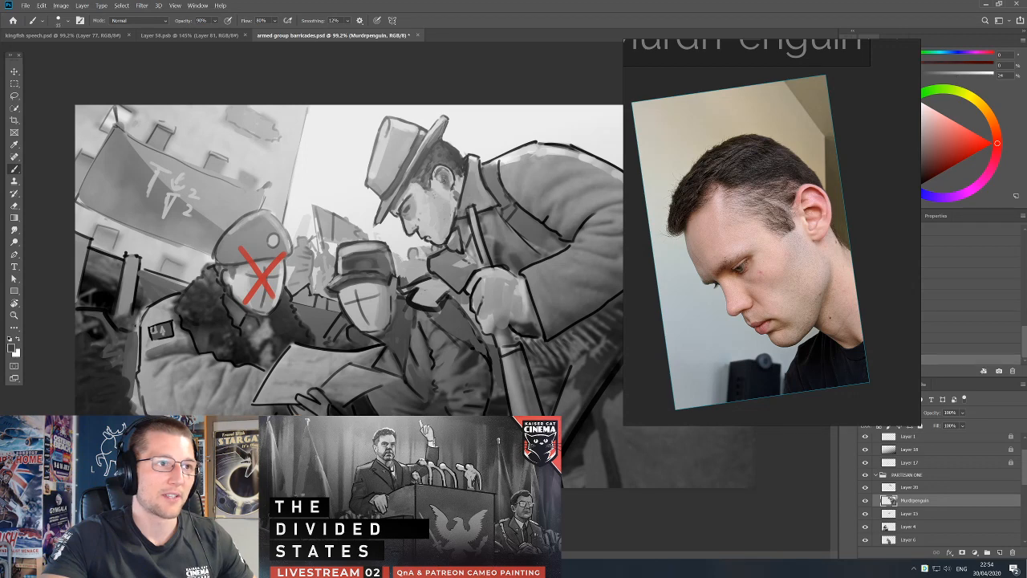
{"action": "key", "text": "v"}
{"action": "left_click", "coordinate": [448, 185]}
{"action": "key", "text": "b"}
{"action": "left_click", "coordinate": [446, 177], "text": "alt"}
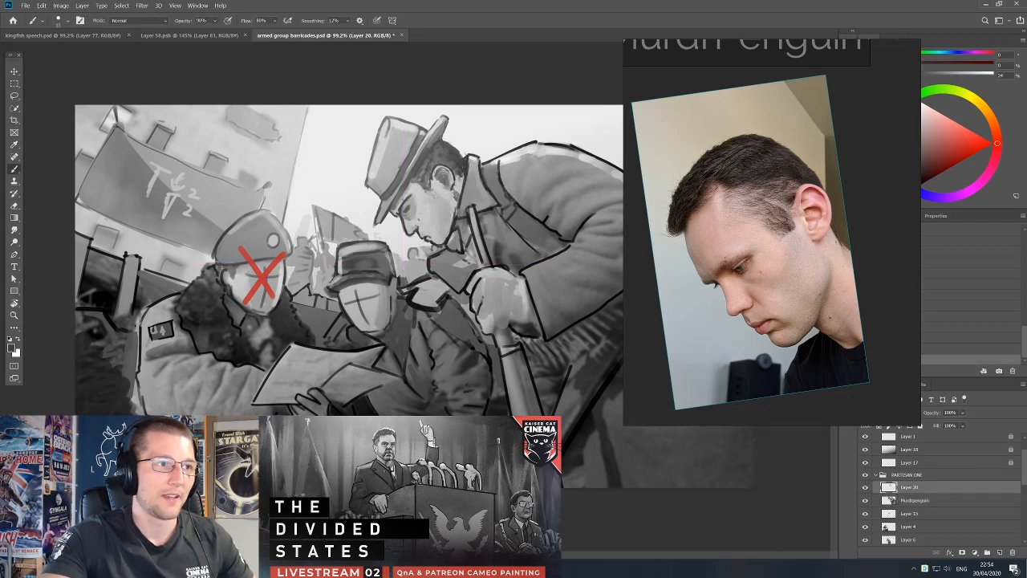
Define the ear's rim and inner folds with sampled light greys and dark accents, and touch up the sideburn below.
{"action": "left_click", "coordinate": [443, 180], "text": "alt"}
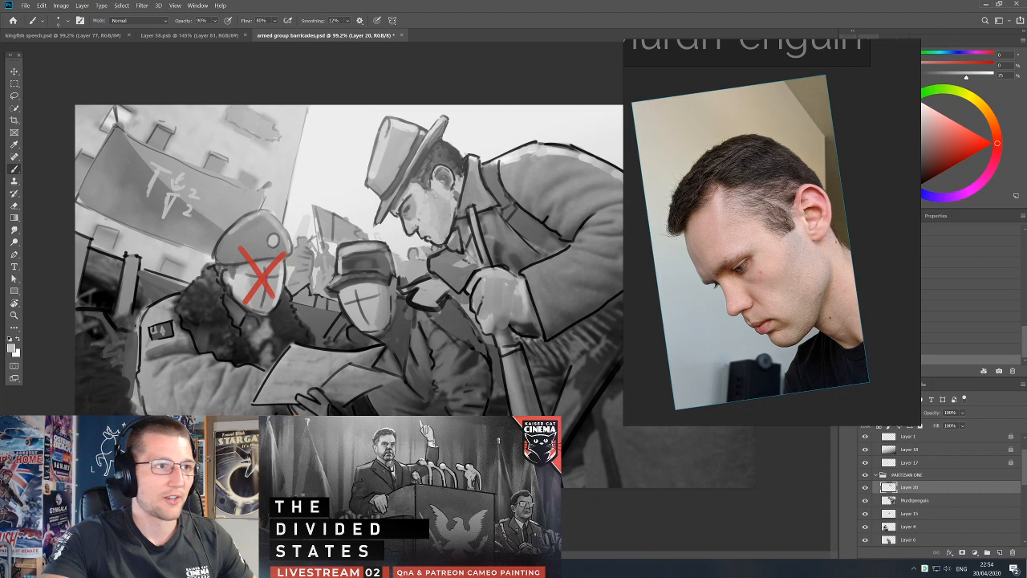
{"action": "left_click", "coordinate": [440, 186], "text": "alt"}
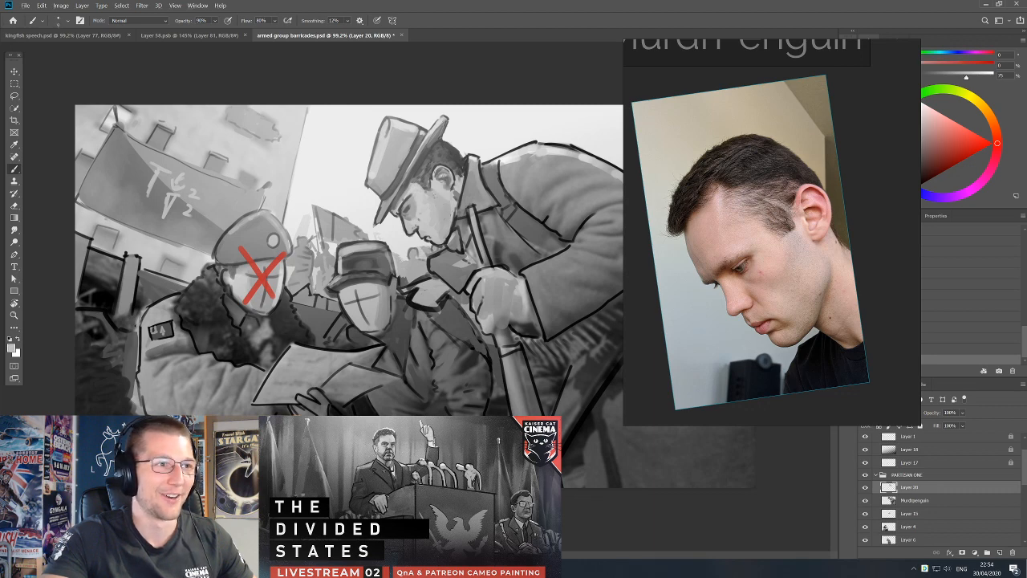
{"action": "left_click", "coordinate": [446, 175], "text": "alt"}
{"action": "key", "text": "d"}
{"action": "left_click", "coordinate": [452, 180], "text": "alt"}
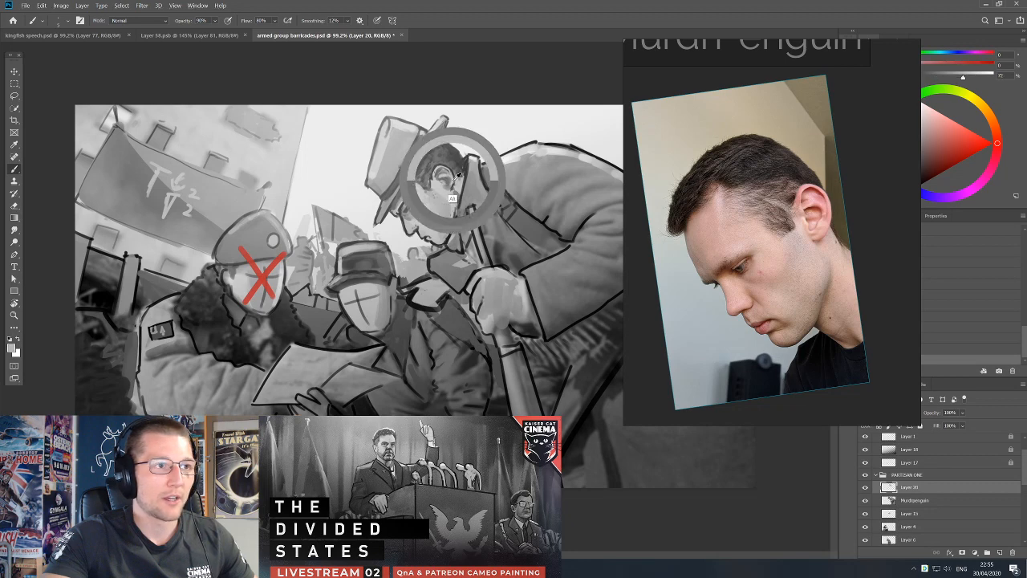
{"action": "key", "text": "d"}
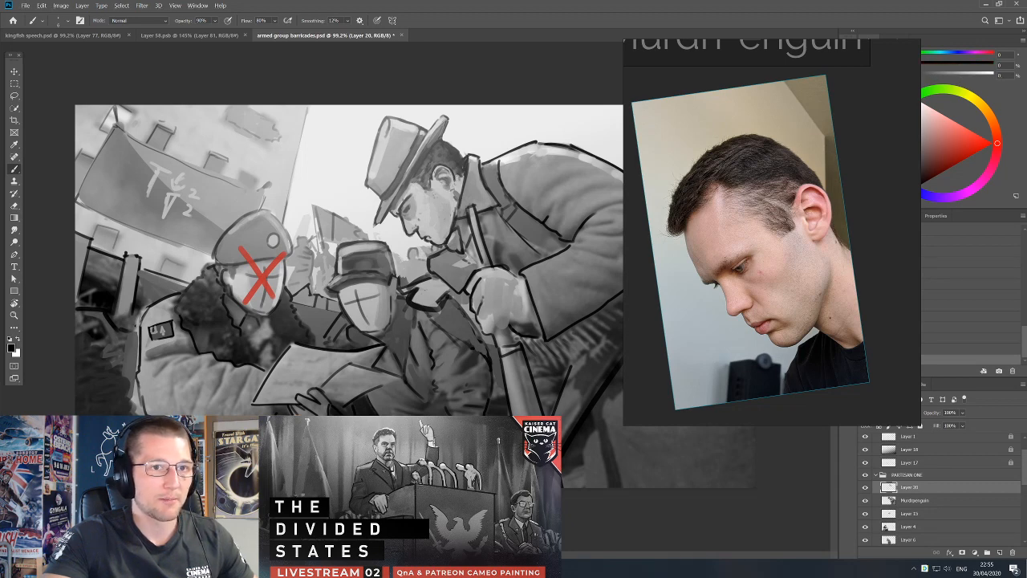
{"action": "left_click", "coordinate": [443, 185], "text": "alt"}
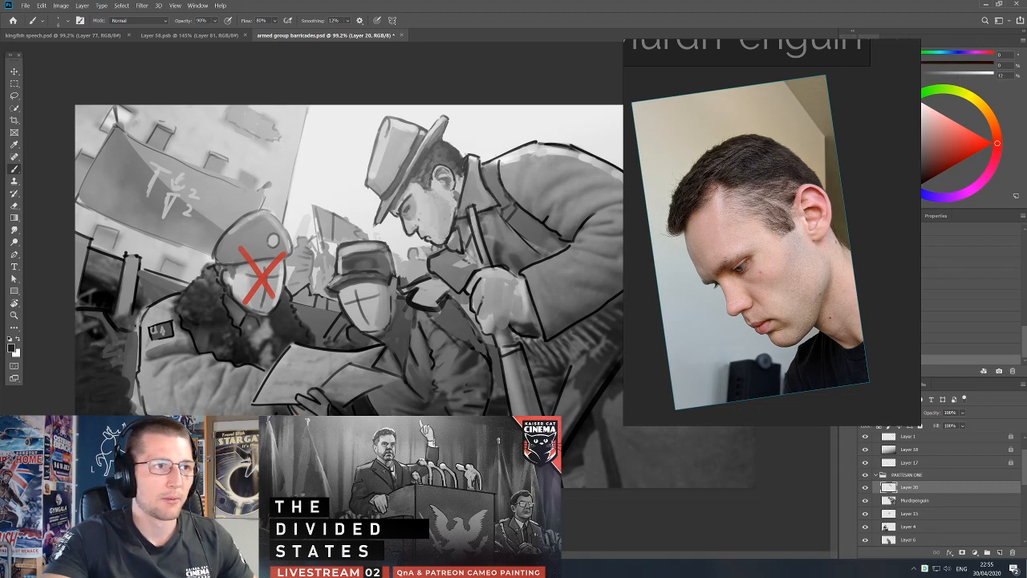
{"action": "left_click", "coordinate": [428, 199], "text": "alt"}
{"action": "key", "text": "d"}
Darken the underside and edge of the top-hatted partisan's brim with short strokes of sampled dark greys.
{"action": "left_click", "coordinate": [417, 167], "text": "alt"}
{"action": "left_click", "coordinate": [436, 136], "text": "alt"}
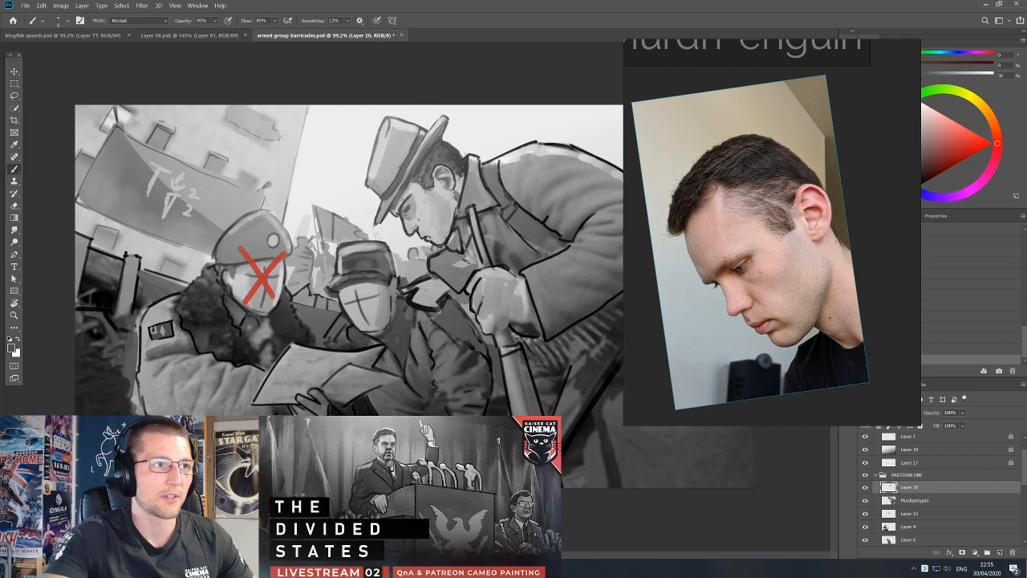
{"action": "left_click", "coordinate": [422, 158], "text": "alt"}
{"action": "left_click", "coordinate": [442, 128], "text": "alt"}
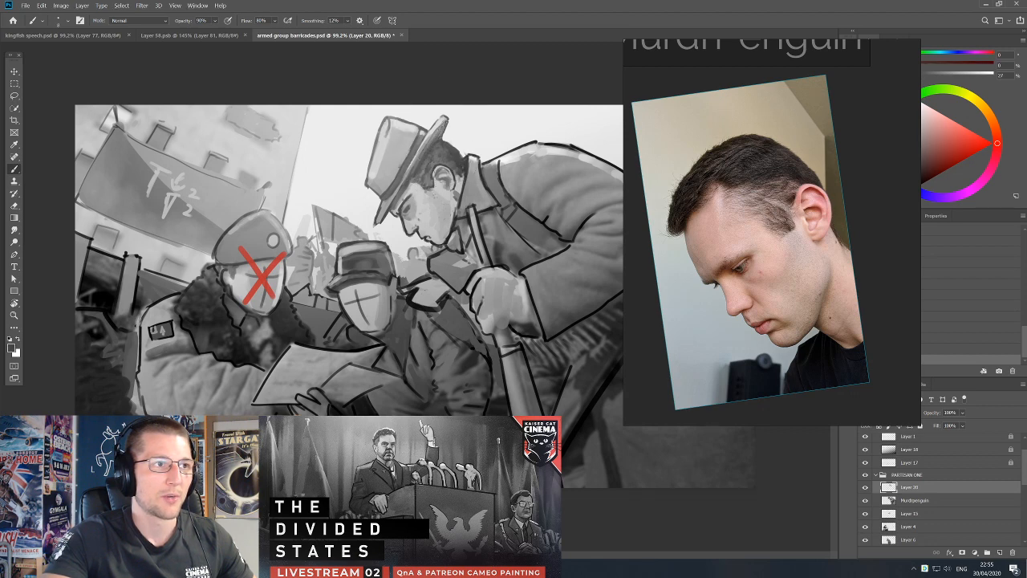
{"action": "left_click", "coordinate": [415, 178], "text": "alt"}
{"action": "left_click", "coordinate": [440, 121], "text": "alt"}
{"action": "left_click_drag", "start_coordinate": [425, 132], "coordinate": [418, 158]}
{"action": "left_click", "coordinate": [423, 149], "text": "alt"}
{"action": "left_click", "coordinate": [418, 150], "text": "alt"}
{"action": "mouse_move", "coordinate": [423, 142]}
{"action": "left_mouse_down"}
{"action": "mouse_move", "coordinate": [418, 154]}
{"action": "mouse_move", "coordinate": [414, 136]}
{"action": "left_mouse_up"}
{"action": "left_click", "coordinate": [410, 140], "text": "alt"}
{"action": "left_click", "coordinate": [417, 161], "text": "alt"}
{"action": "left_click", "coordinate": [406, 182], "text": "alt"}
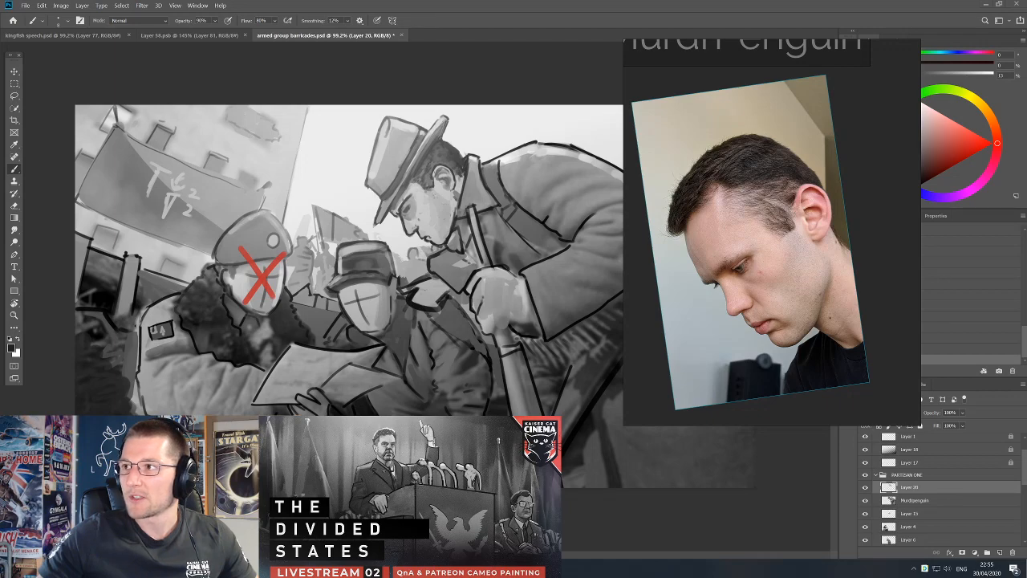
Switch to the browser with the Kaiser Cat Cinema landing page, restore it to a smaller window and select its address for editing.
{"action": "left_click_drag", "start_coordinate": [1026, 96], "coordinate": [434, 111]}
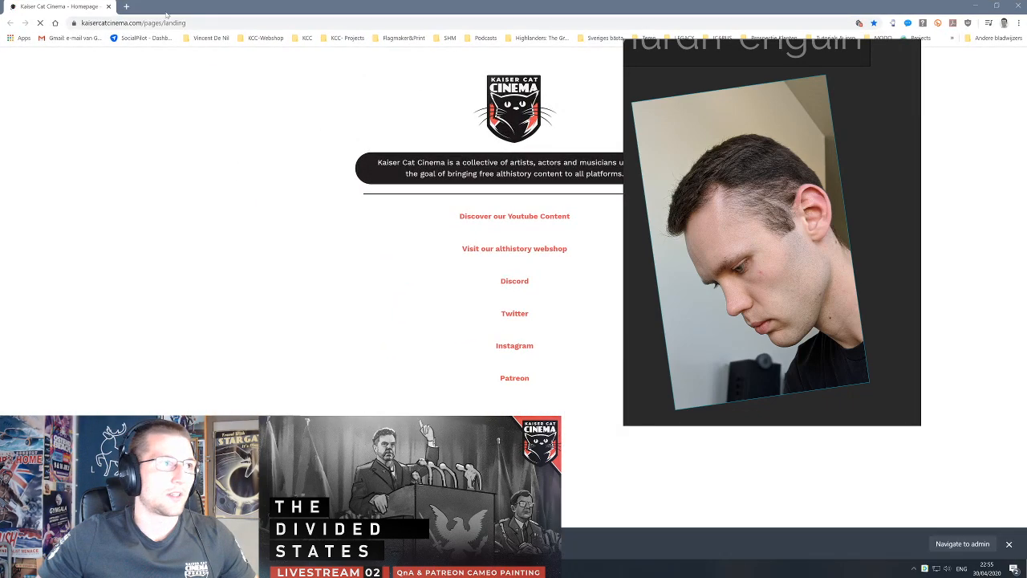
{"action": "left_click_drag", "start_coordinate": [277, 6], "coordinate": [305, 21]}
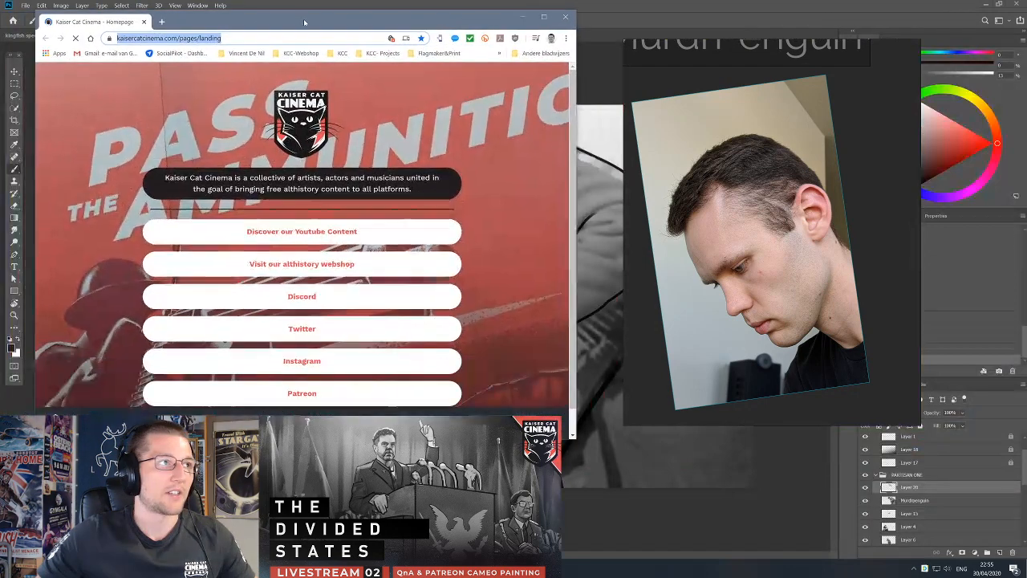
{"action": "left_click", "coordinate": [222, 40]}
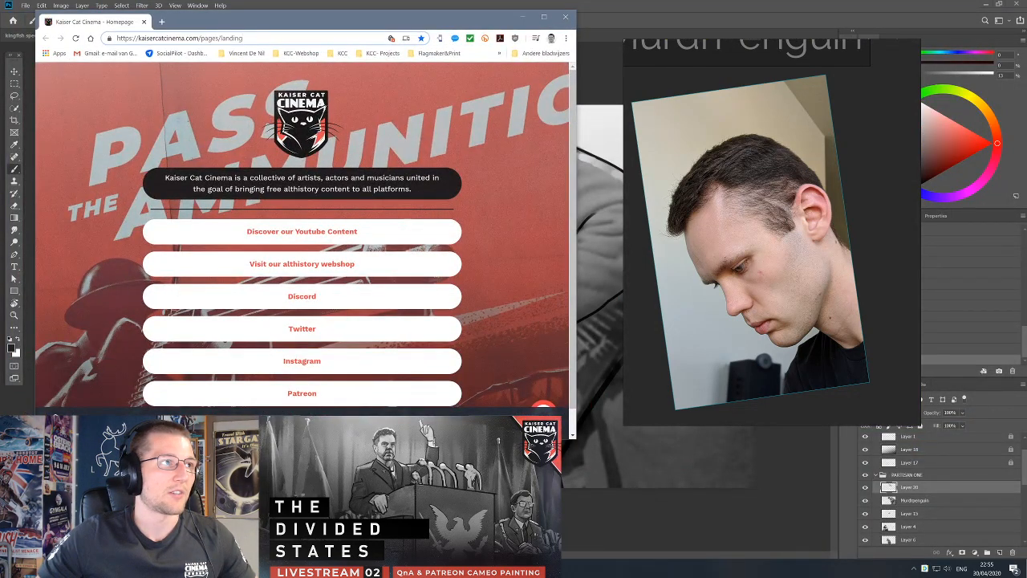
{"action": "key", "text": "ctrl+a"}
{"action": "type", "text": "https://kaisercatcinema.com/pages/landing"}
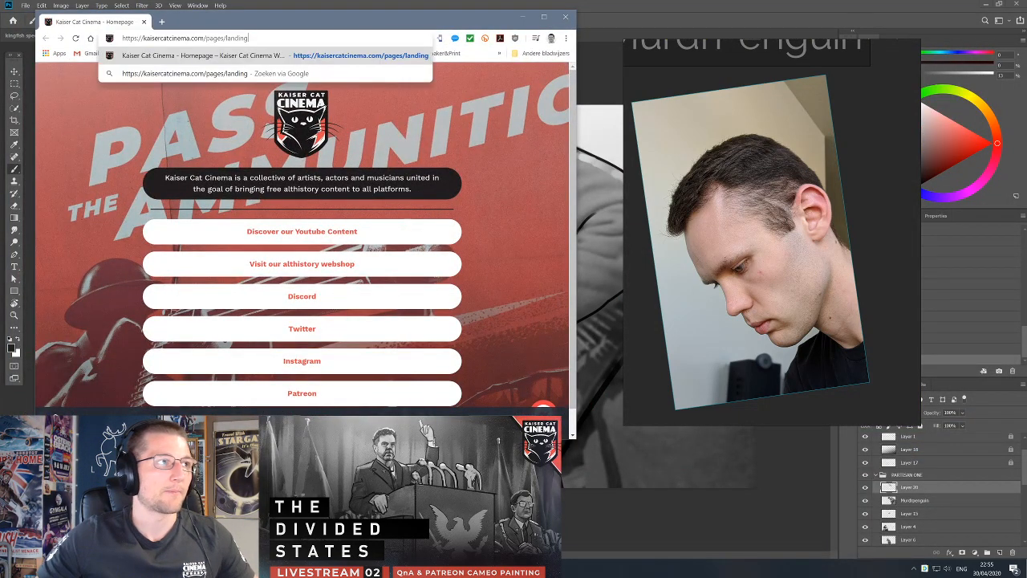
{"action": "left_click_drag", "start_coordinate": [228, 39], "coordinate": [206, 39]}
{"action": "key", "text": "BackSpace"}
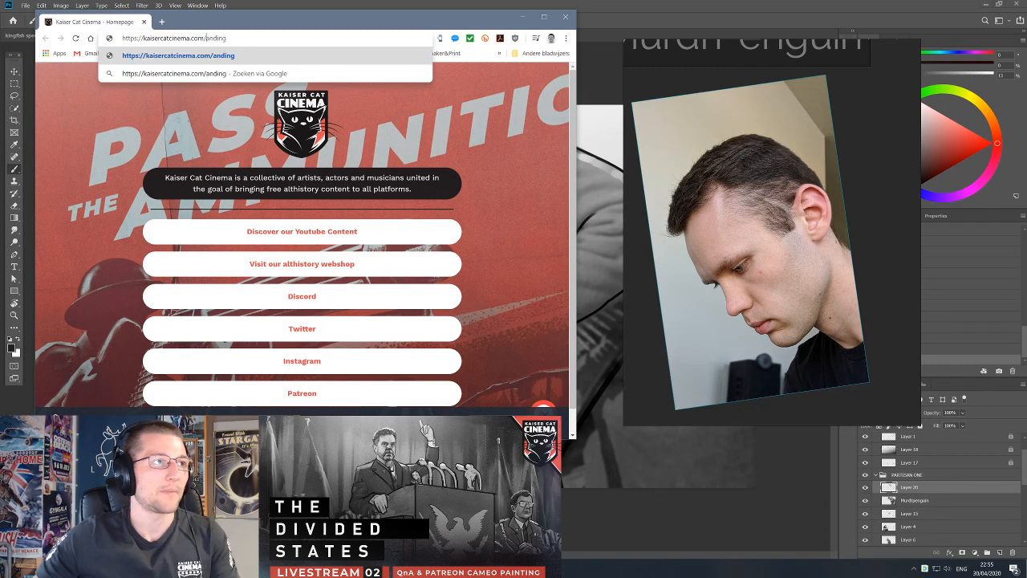
{"action": "key", "text": "ctrl+a"}
{"action": "double_click", "coordinate": [210, 38]}
{"action": "left_click", "coordinate": [199, 38]}
{"action": "type", "text": "l"}
{"action": "key", "text": "ctrl+a"}
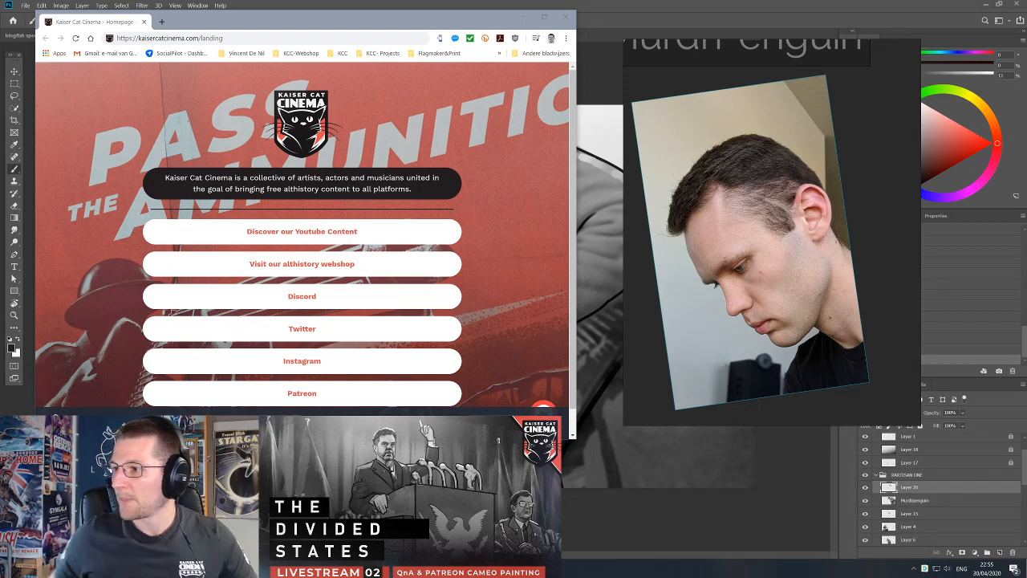
{"action": "left_click", "coordinate": [565, 16]}
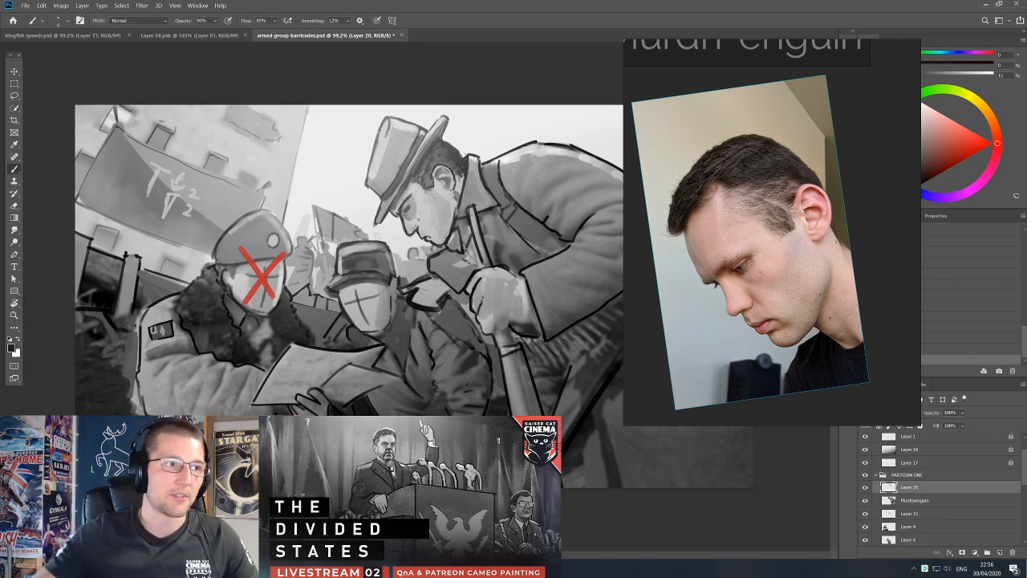
Touch up the top-hatted partisan's eye and nose with sampled mid greys, undoing the strokes that miss.
{"action": "left_click", "coordinate": [416, 201], "text": "alt"}
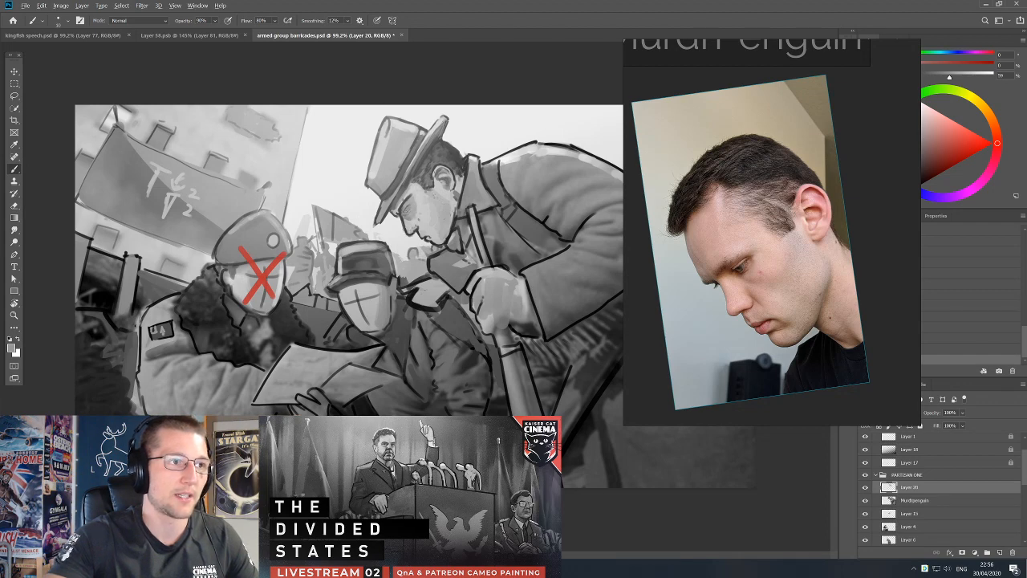
{"action": "key", "text": "ctrl+z"}
{"action": "left_click", "coordinate": [408, 210], "text": "alt"}
{"action": "key", "text": "ctrl+z"}
{"action": "left_click", "coordinate": [407, 225], "text": "alt"}
{"action": "left_click", "coordinate": [414, 199], "text": "alt"}
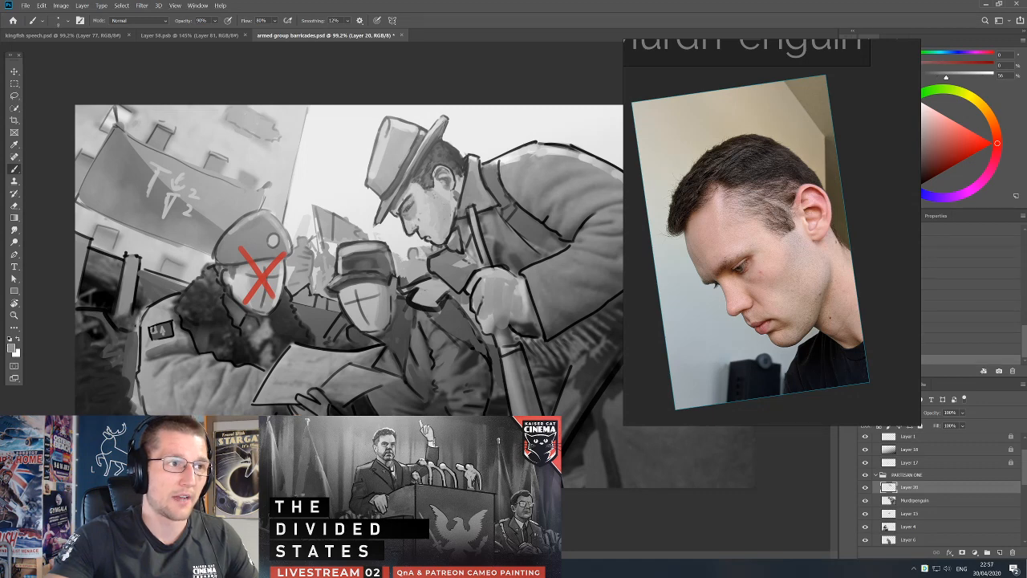
{"action": "left_click", "coordinate": [406, 229], "text": "alt"}
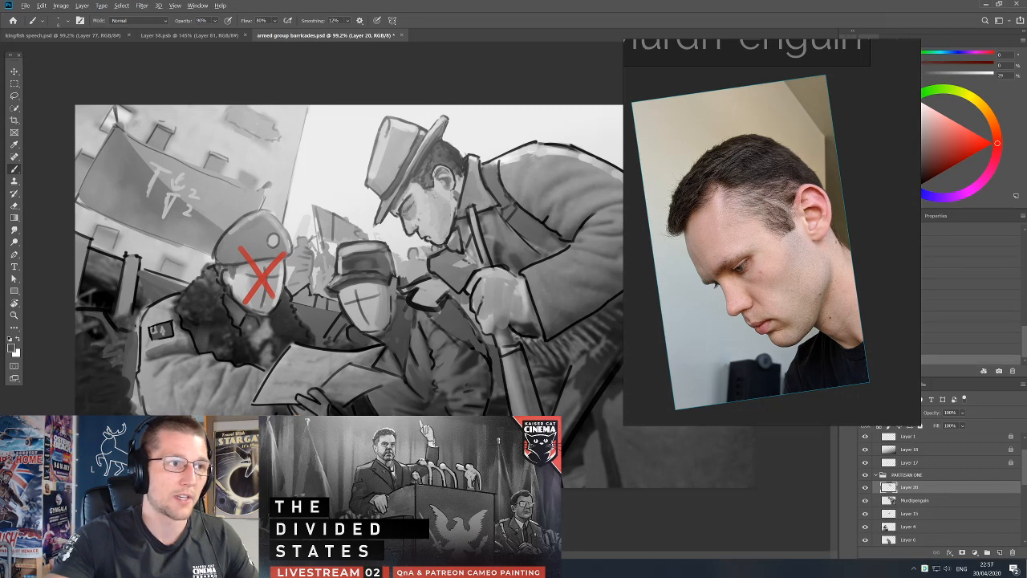
Refine the brow, eye socket and nose of the top-hatted partisan with sampled dark hair grey and light skin grey.
{"action": "left_click", "coordinate": [431, 170], "text": "alt"}
{"action": "left_click", "coordinate": [420, 221], "text": "alt"}
{"action": "left_click", "coordinate": [405, 228], "text": "alt"}
{"action": "left_click", "coordinate": [405, 215], "text": "alt"}
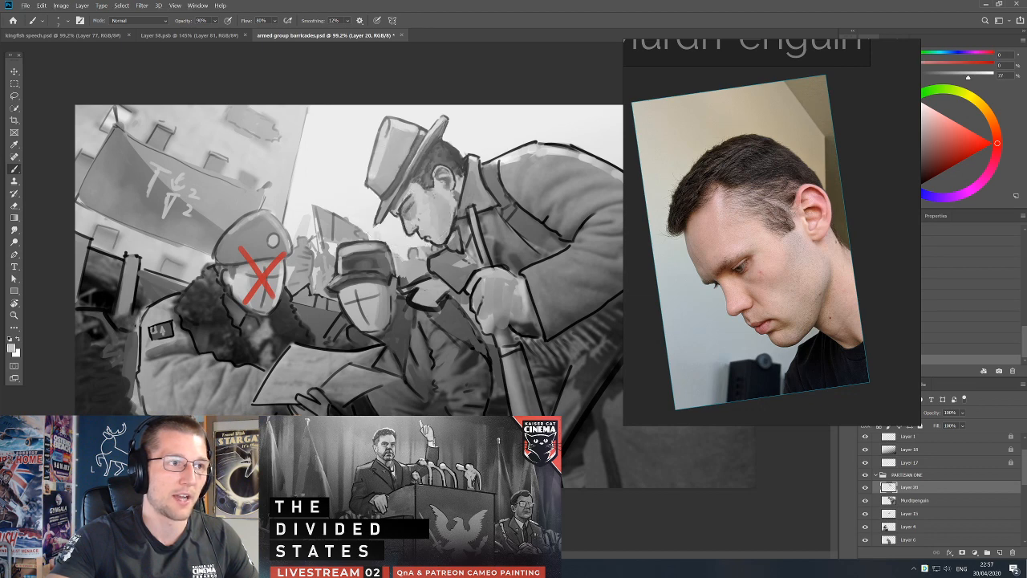
{"action": "left_click", "coordinate": [411, 194], "text": "alt"}
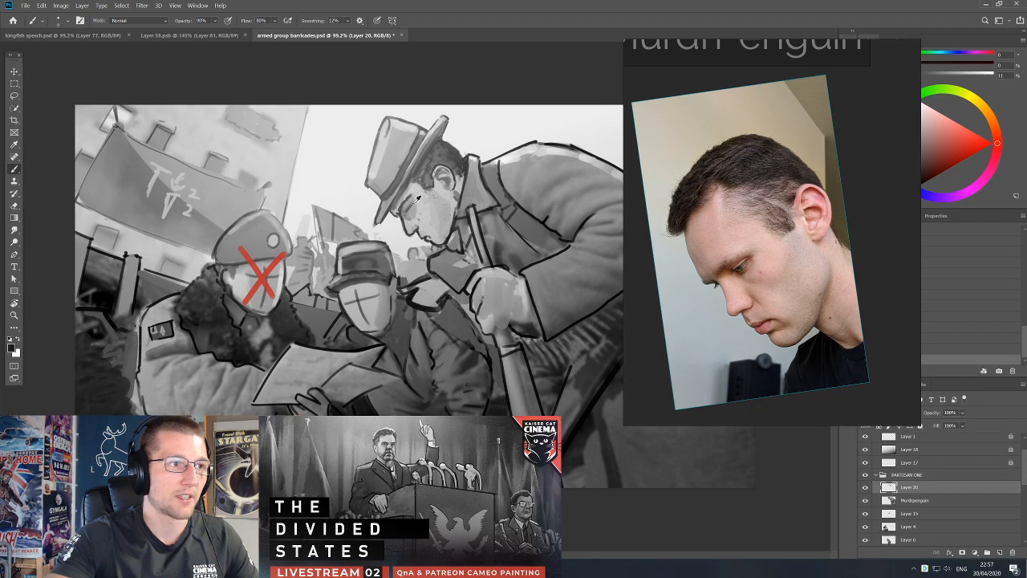
{"action": "key", "text": "alt+d"}
{"action": "key", "text": "Escape"}
{"action": "key", "text": "Escape"}
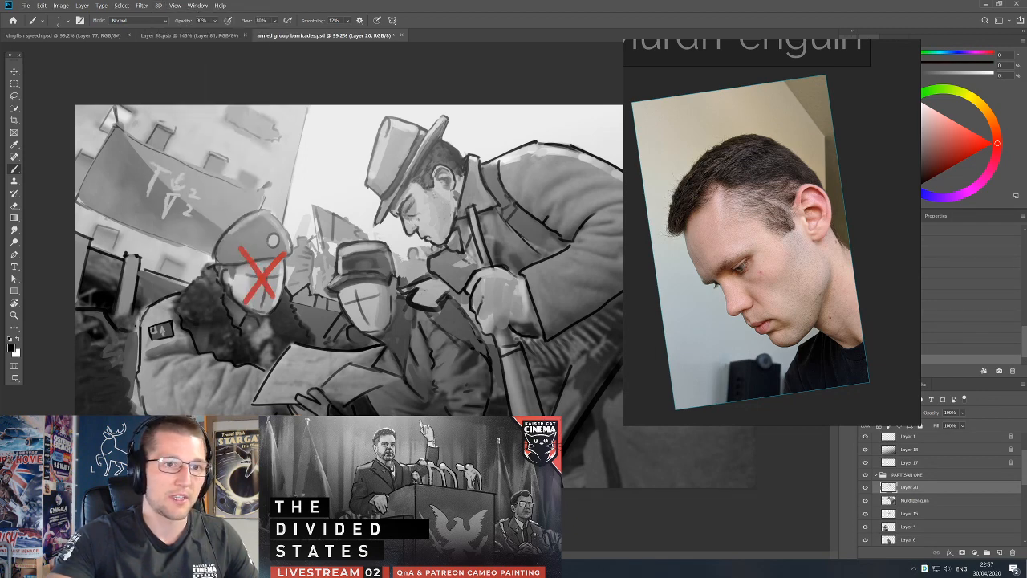
Sample mid and light skin greys and blend the top-hatted partisan's cheek and the area beside the nose.
{"action": "left_click", "coordinate": [426, 201], "text": "alt"}
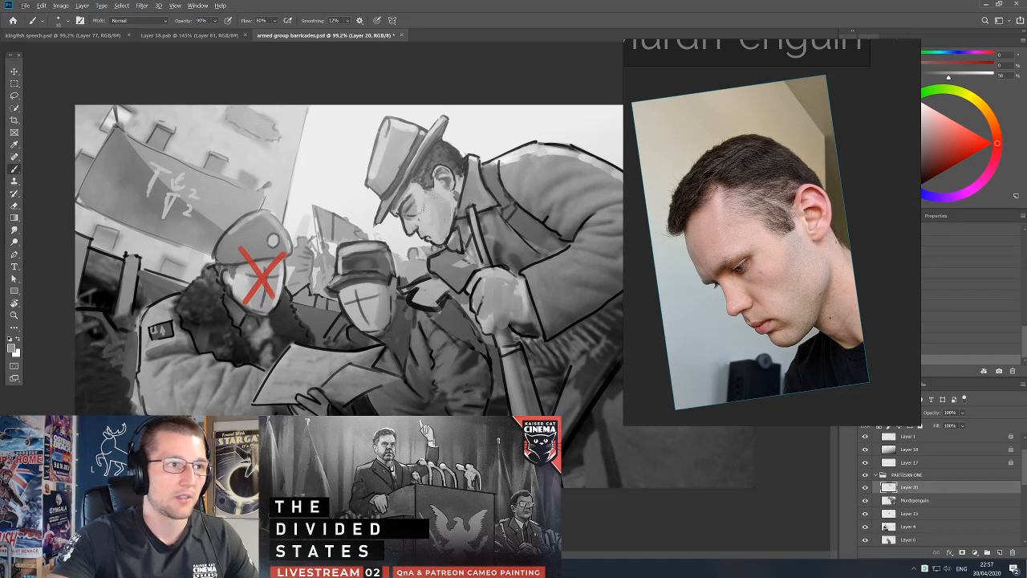
{"action": "left_click", "coordinate": [427, 202], "text": "alt"}
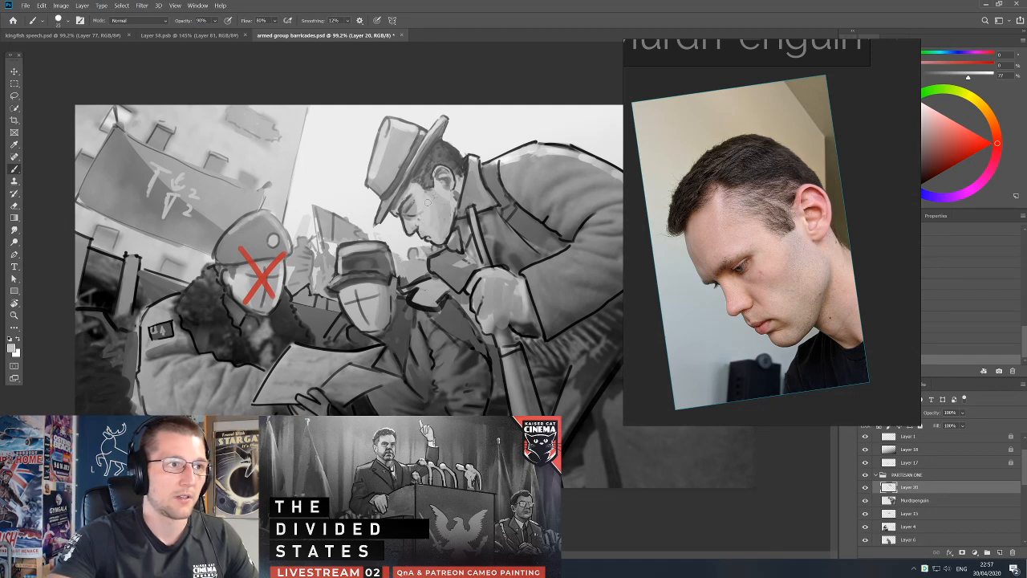
{"action": "left_click", "coordinate": [413, 229], "text": "alt"}
{"action": "key", "text": "["}
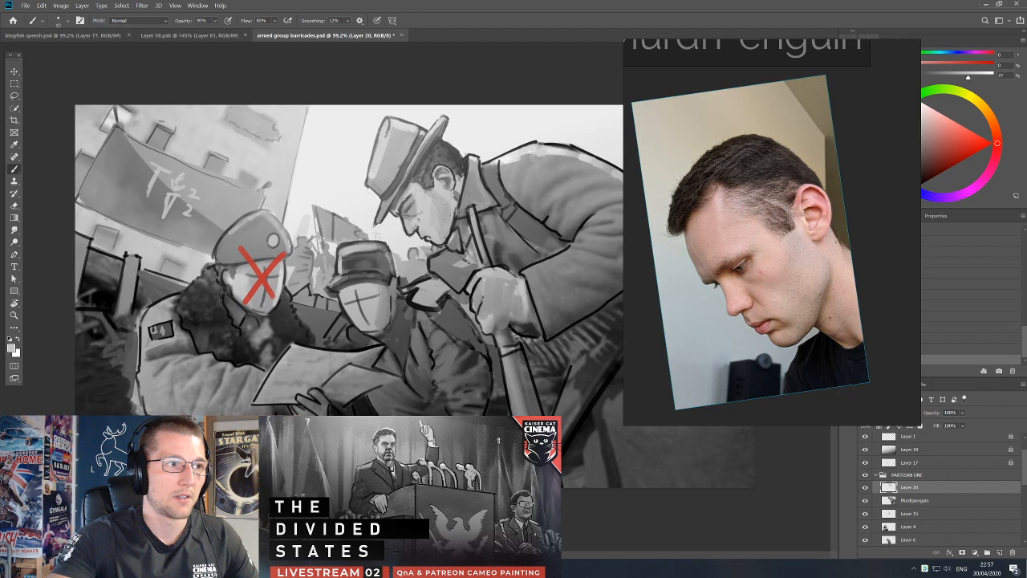
{"action": "key", "text": "x"}
{"action": "key", "text": "e"}
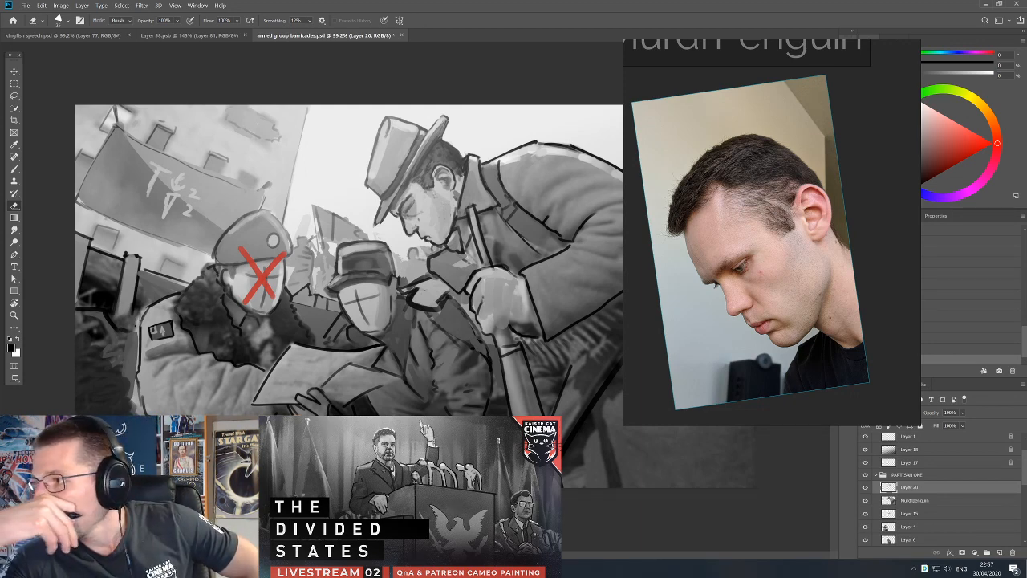
Merge Layer 20 with the patron's likeness layer beneath it.
{"action": "key", "text": "v"}
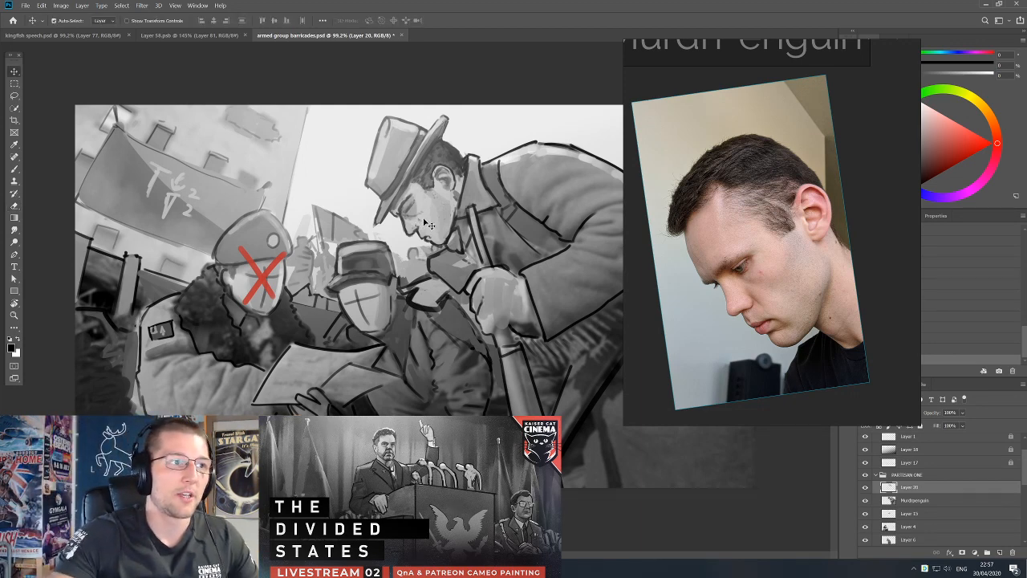
{"action": "left_click", "coordinate": [414, 217]}
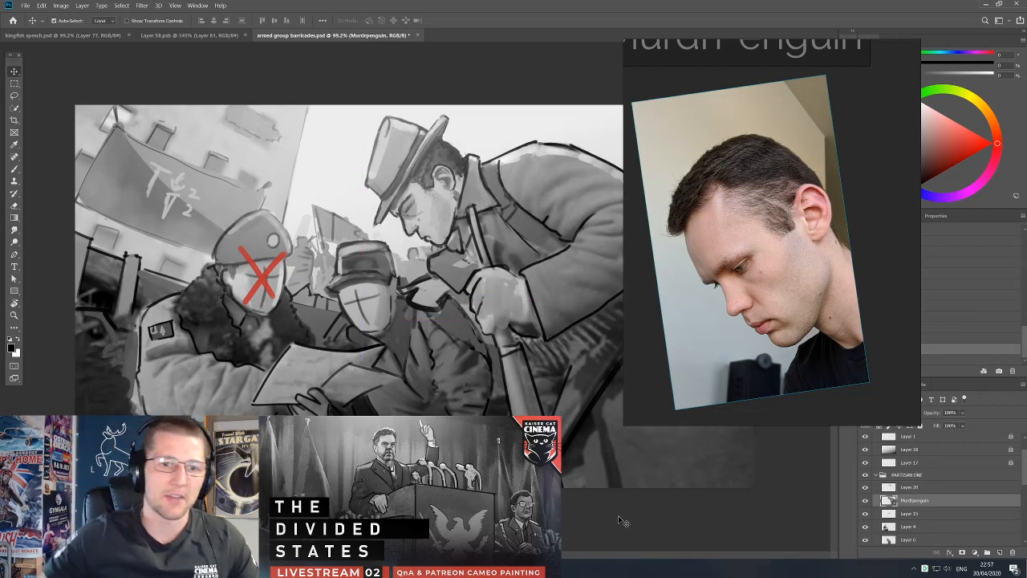
{"action": "left_click", "coordinate": [939, 488], "text": "ctrl"}
{"action": "key", "text": "ctrl+e"}
{"action": "key", "text": "l"}
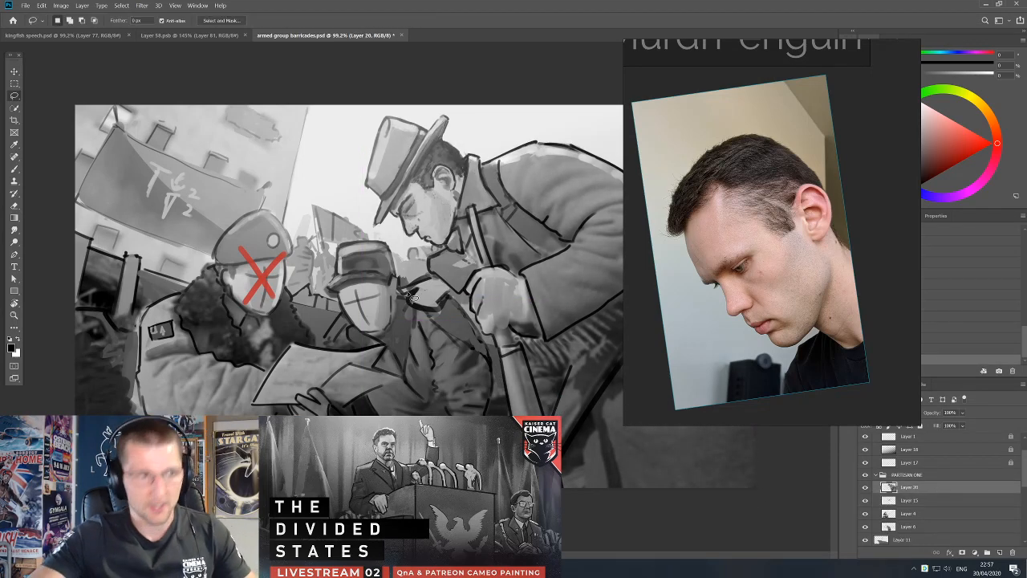
Clean up the front tip of the top-hatted partisan's brim, alternating sampled grey strokes with the Eraser.
{"action": "key", "text": "b"}
{"action": "left_click", "coordinate": [384, 215], "text": "alt"}
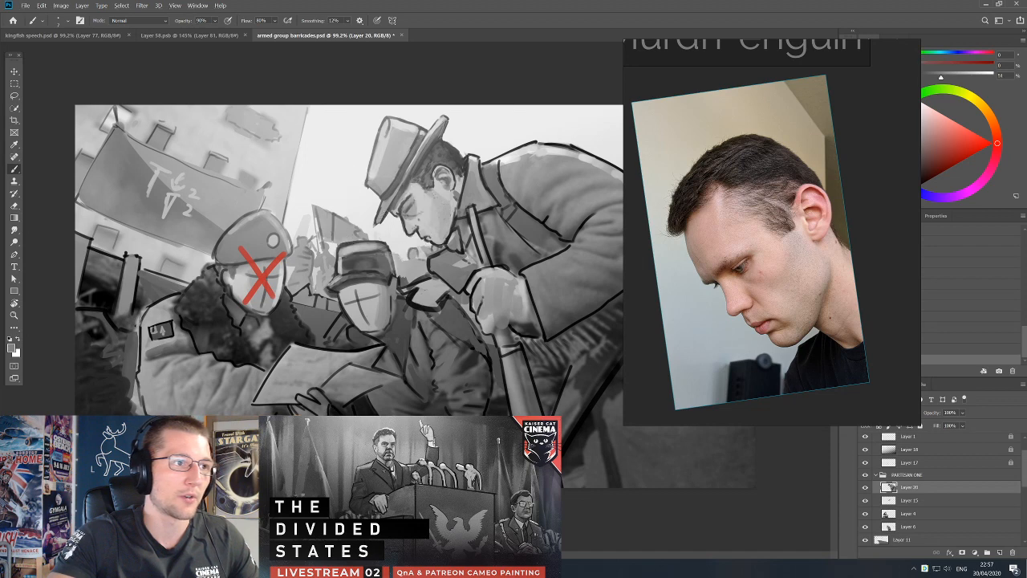
{"action": "key", "text": "d"}
{"action": "left_click", "coordinate": [382, 230], "text": "alt"}
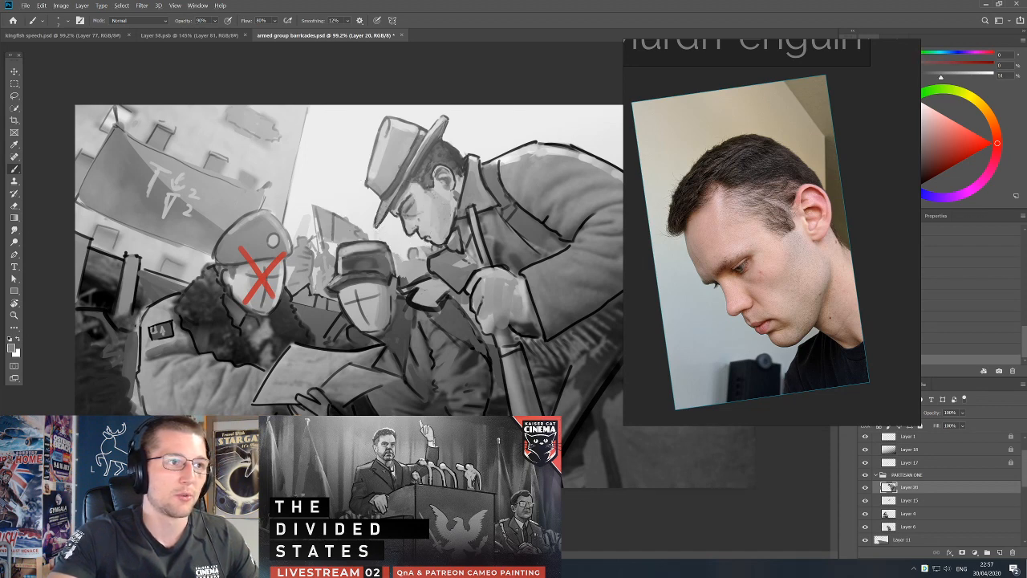
{"action": "key", "text": "d"}
{"action": "left_click", "coordinate": [382, 215], "text": "alt"}
{"action": "key", "text": "e"}
{"action": "key", "text": "b"}
{"action": "key", "text": "e"}
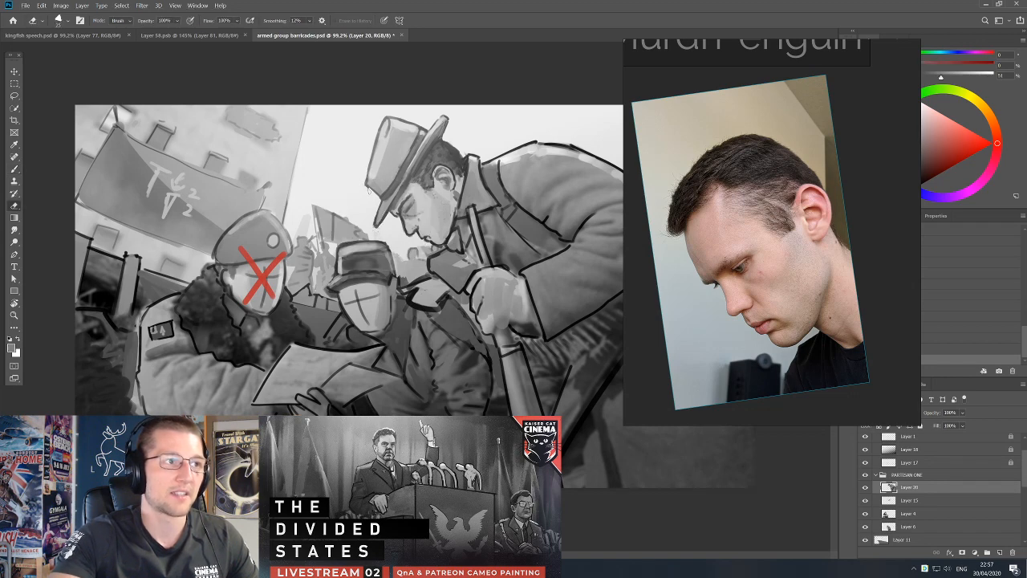
{"action": "key", "text": "b"}
Sample background and hat greys and repaint the lower front edge of the hat's crown where it meets the brim.
{"action": "left_click", "coordinate": [371, 173], "text": "alt"}
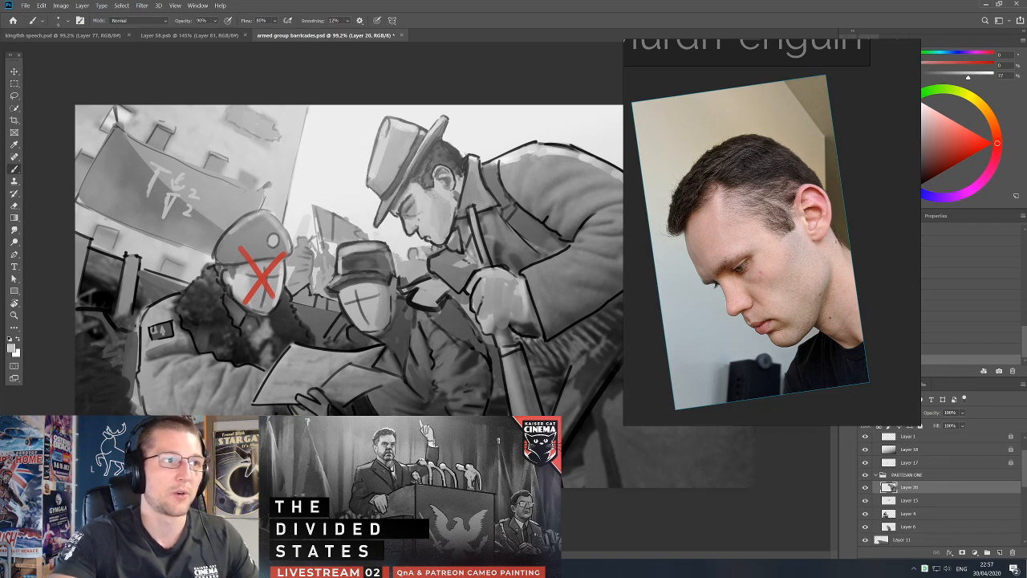
{"action": "left_click", "coordinate": [372, 189], "text": "alt"}
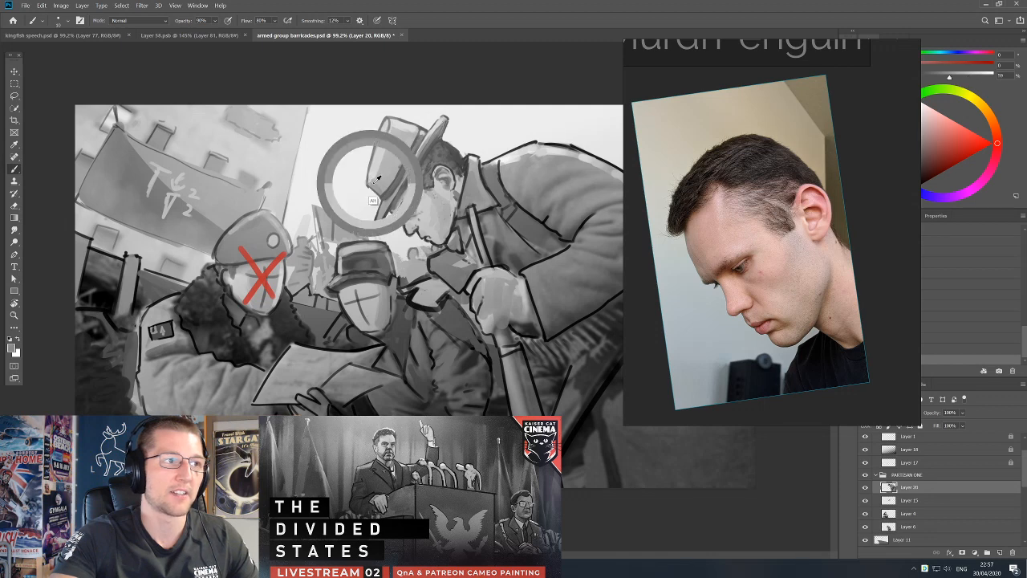
{"action": "key", "text": "bracketright"}
{"action": "key", "text": "bracketright"}
{"action": "left_click_drag", "start_coordinate": [379, 165], "coordinate": [377, 178]}
{"action": "left_click", "coordinate": [378, 194], "text": "alt"}
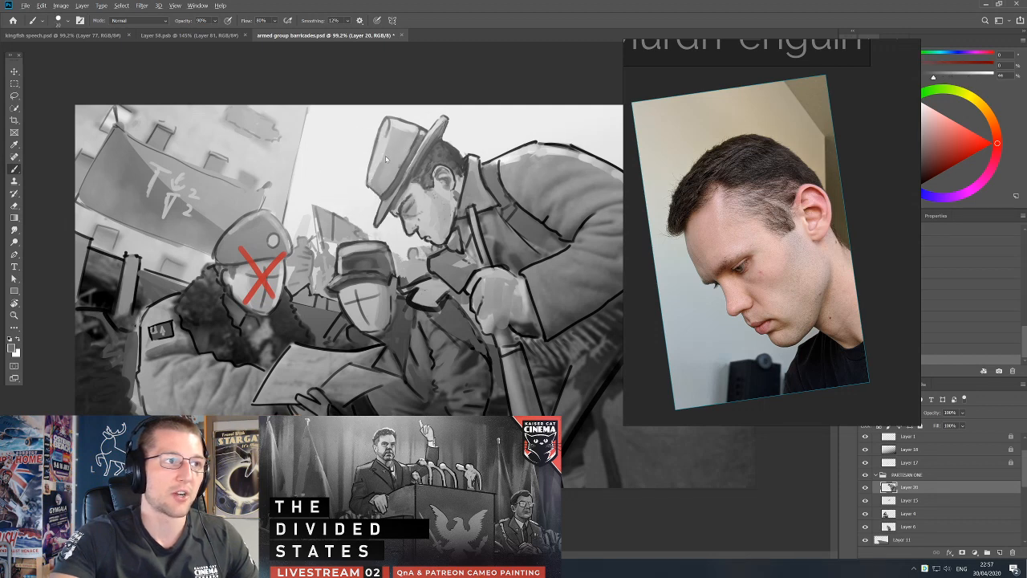
{"action": "left_click", "coordinate": [373, 198], "text": "alt"}
{"action": "key", "text": "bracketleft"}
{"action": "key", "text": "bracketleft"}
{"action": "key", "text": "bracketleft"}
Shade the front and side of the hat's crown and its band with sampled light and mid greys.
{"action": "left_click", "coordinate": [378, 171], "text": "alt"}
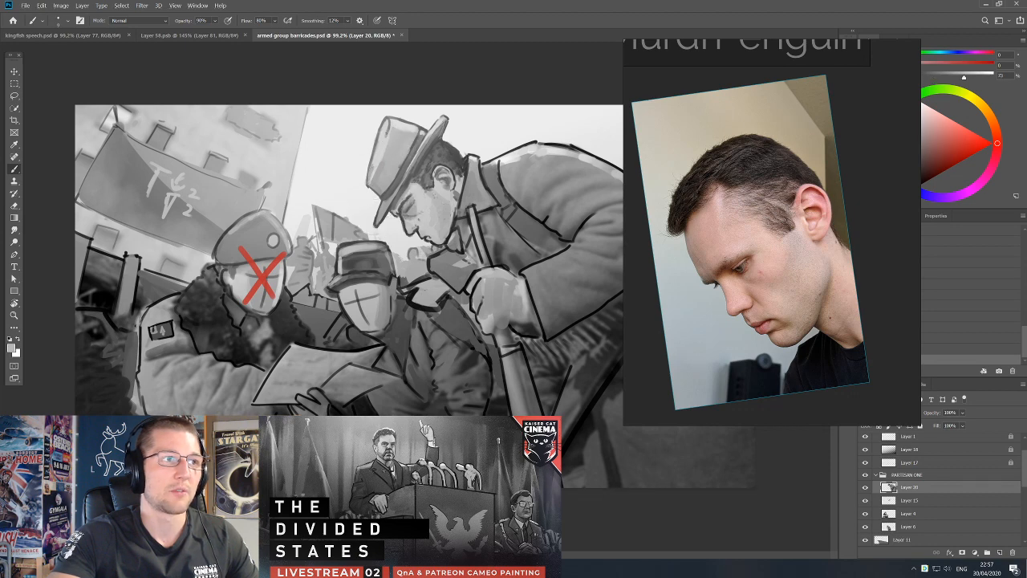
{"action": "left_click", "coordinate": [378, 152], "text": "alt"}
{"action": "left_click", "coordinate": [383, 130], "text": "alt"}
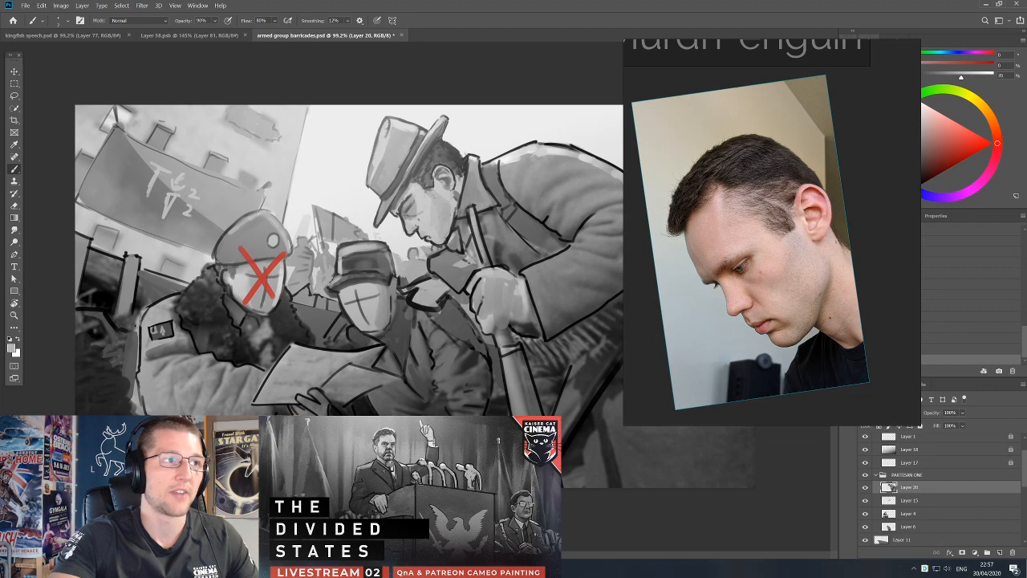
{"action": "left_click", "coordinate": [392, 140], "text": "alt"}
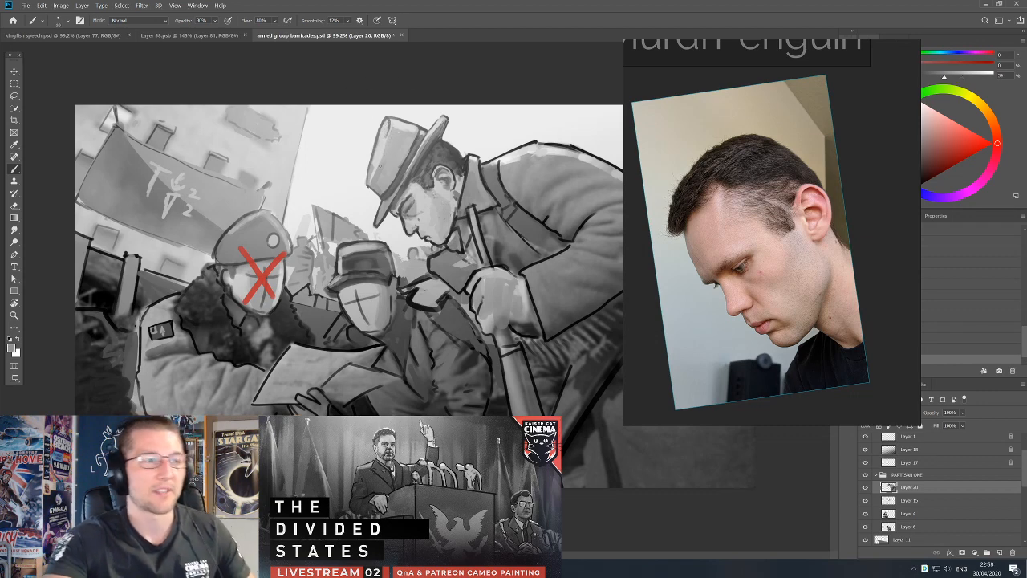
{"action": "left_click", "coordinate": [390, 170], "text": "alt"}
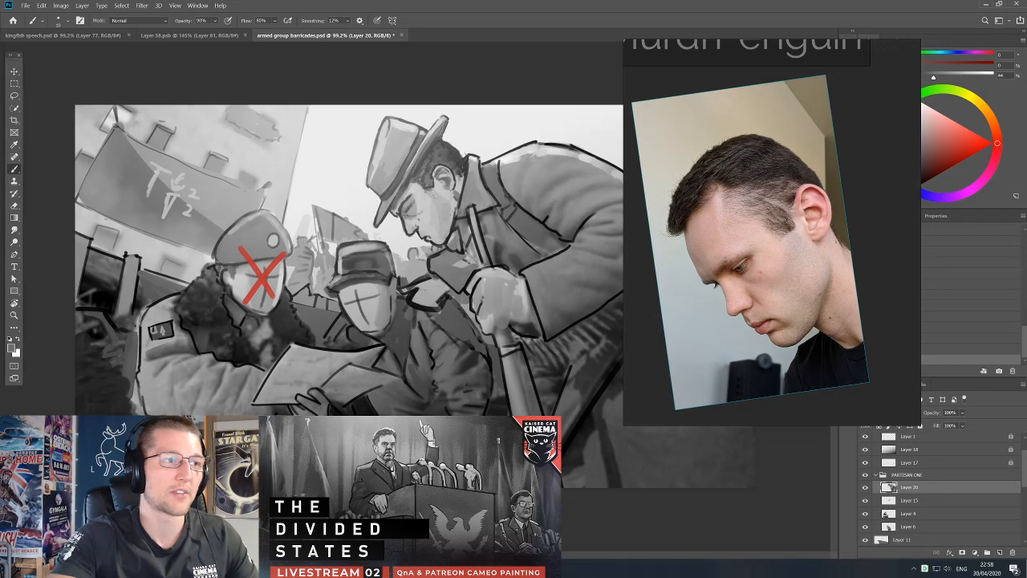
{"action": "left_click", "coordinate": [391, 188], "text": "alt"}
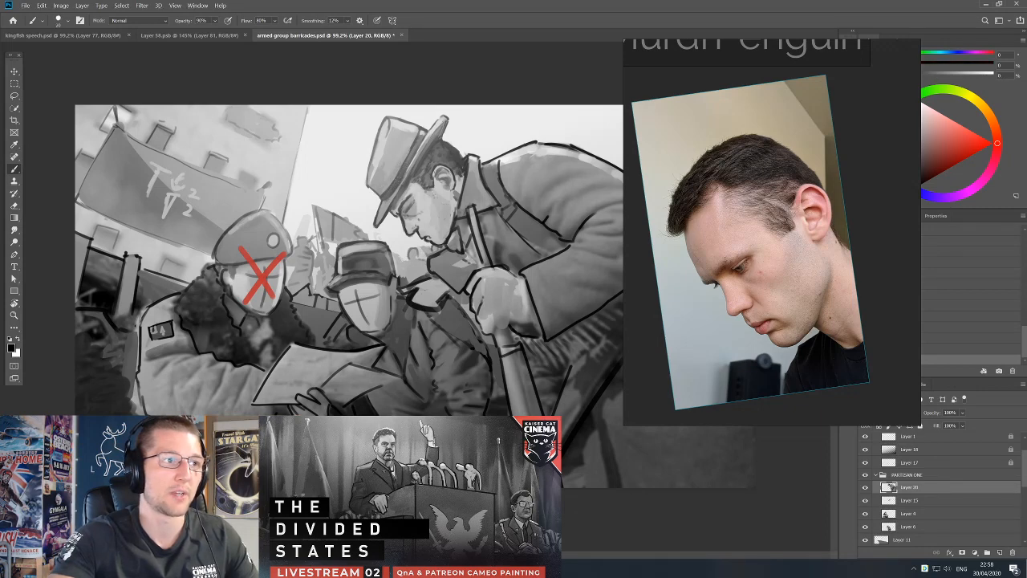
Refine the top-hatted partisan's brim with sampled greys and black strokes along its underside and front edge.
{"action": "left_click", "coordinate": [404, 171], "text": "alt"}
{"action": "left_click", "coordinate": [431, 131], "text": "alt"}
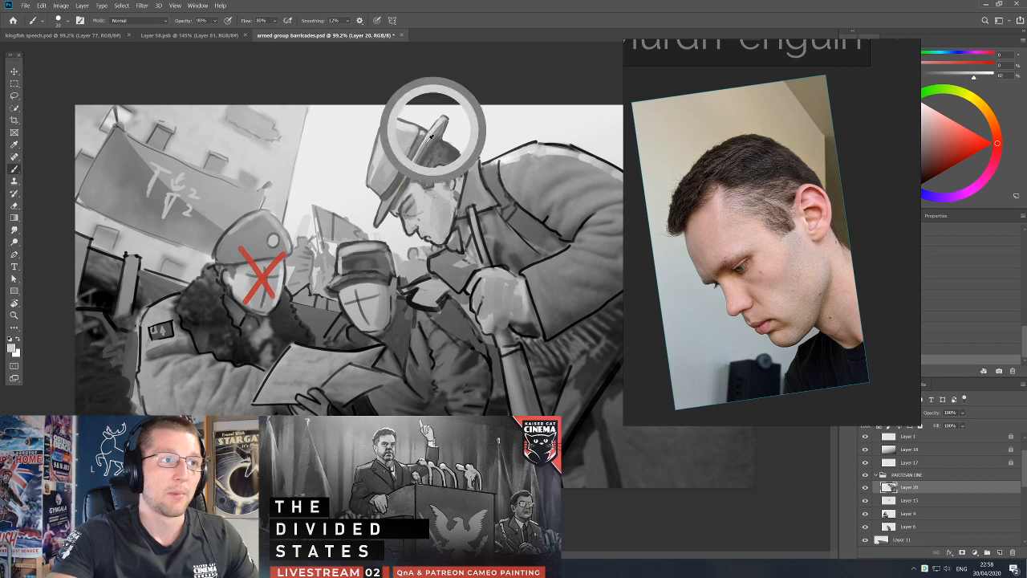
{"action": "left_click", "coordinate": [414, 180], "text": "alt"}
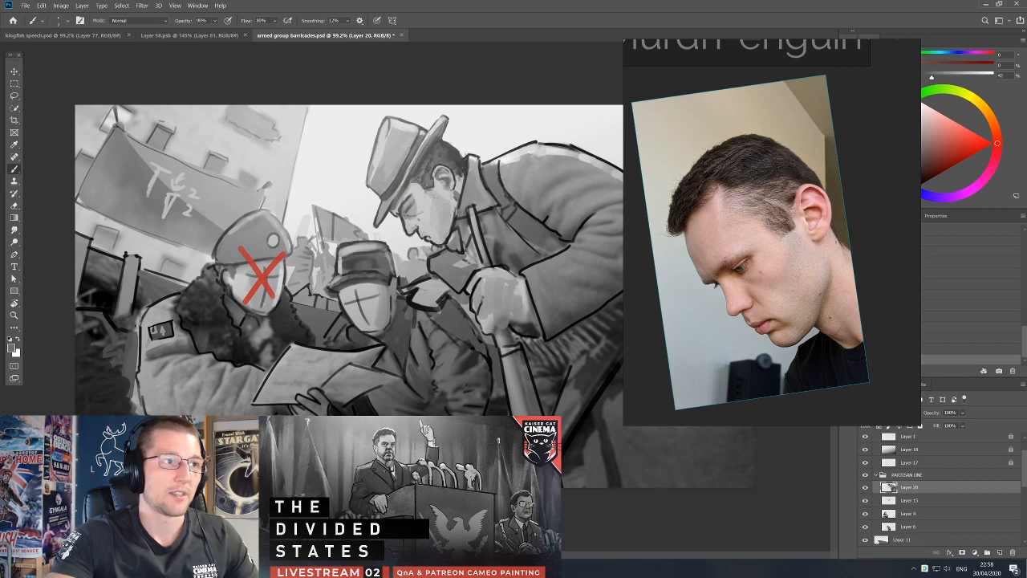
{"action": "key", "text": "d"}
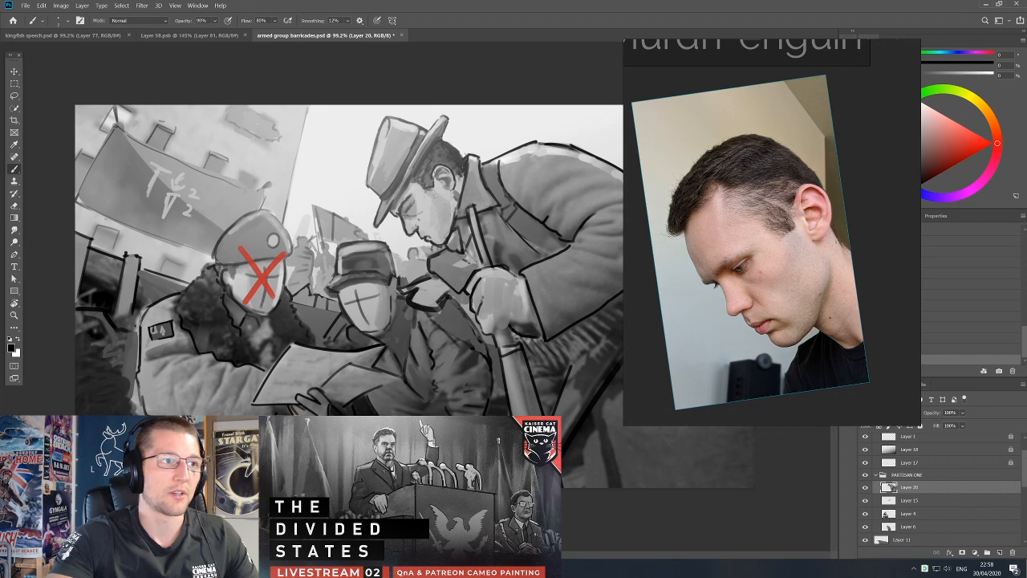
{"action": "left_click", "coordinate": [403, 193], "text": "alt"}
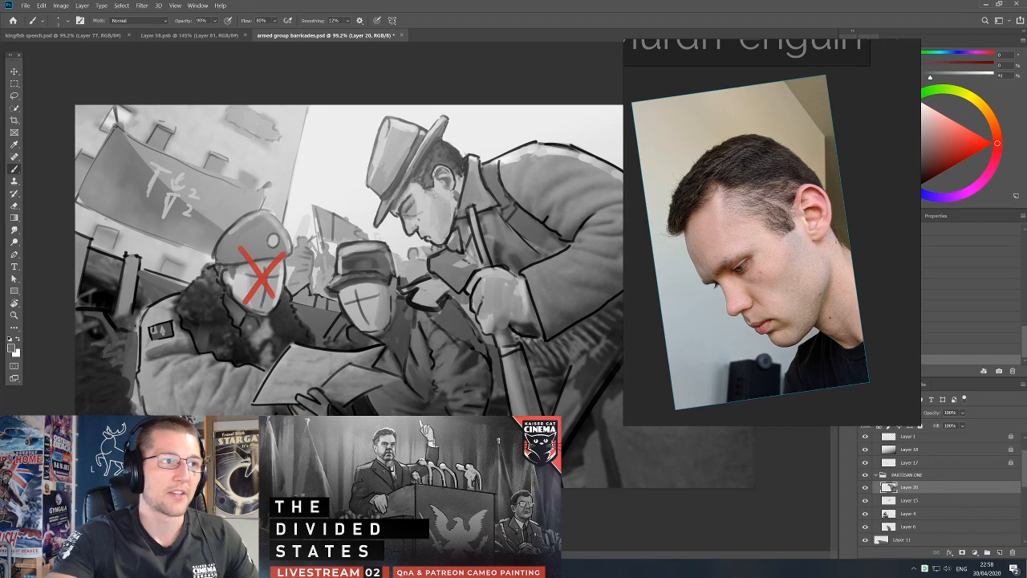
{"action": "key", "text": "d"}
{"action": "left_click_drag", "start_coordinate": [393, 195], "coordinate": [382, 215]}
{"action": "left_click", "coordinate": [404, 198], "text": "alt"}
{"action": "key", "text": "d"}
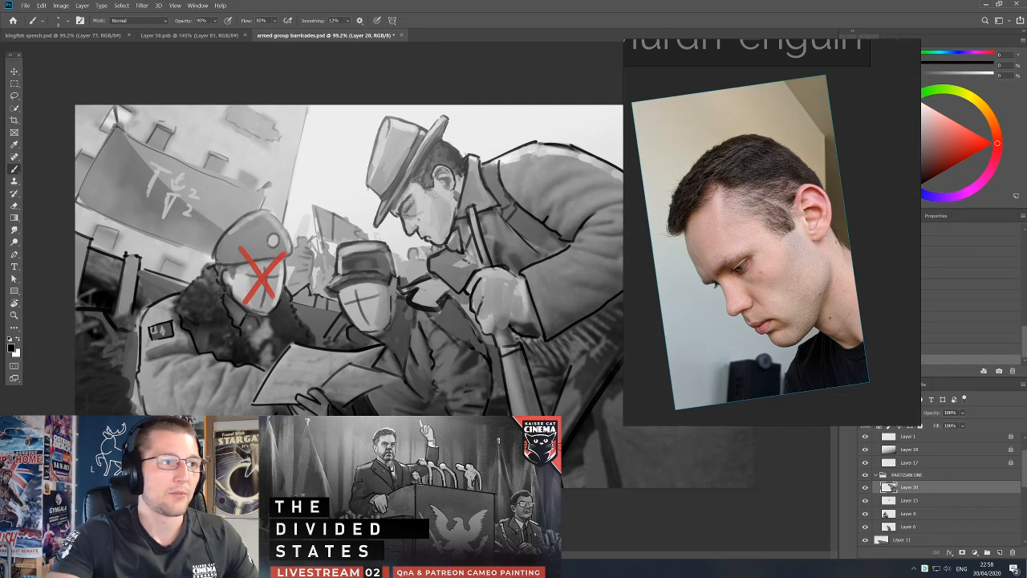
Clean up the lower front edge of the hat's crown with the Eraser, sampled grey and black brush strokes.
{"action": "key", "text": "e"}
{"action": "key", "text": "b"}
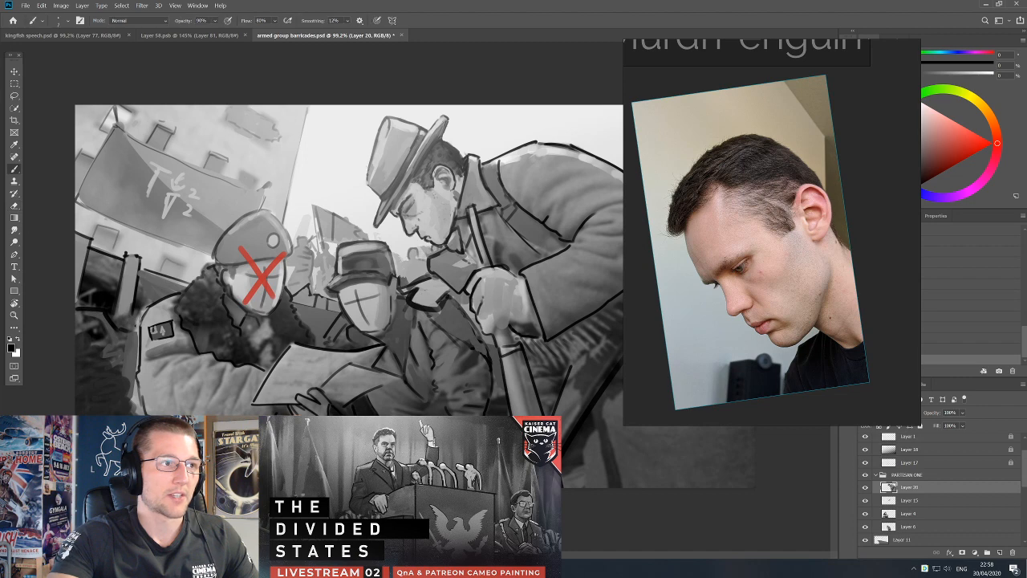
{"action": "left_click", "coordinate": [371, 175], "text": "alt"}
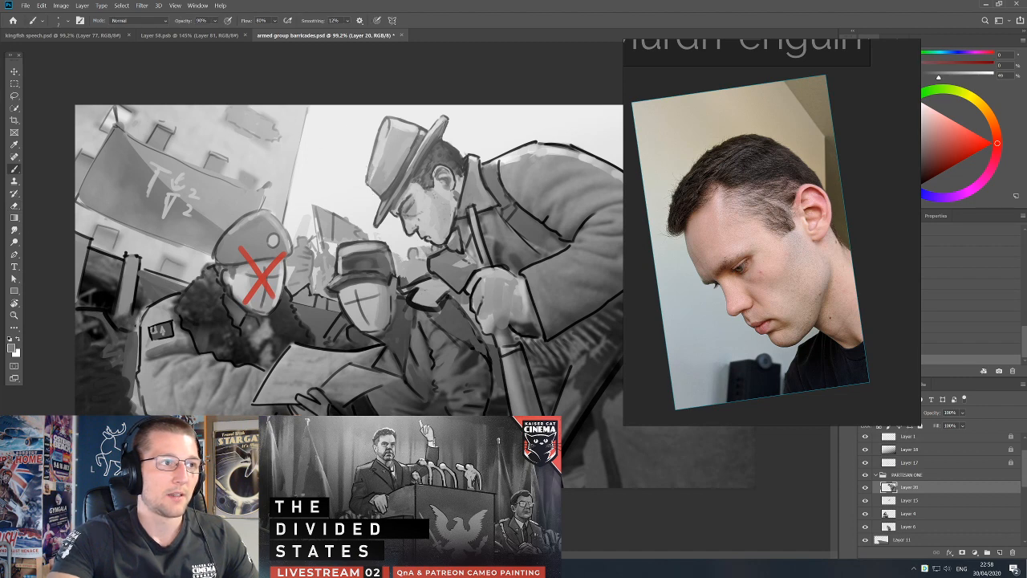
{"action": "key", "text": "d"}
{"action": "key", "text": "e"}
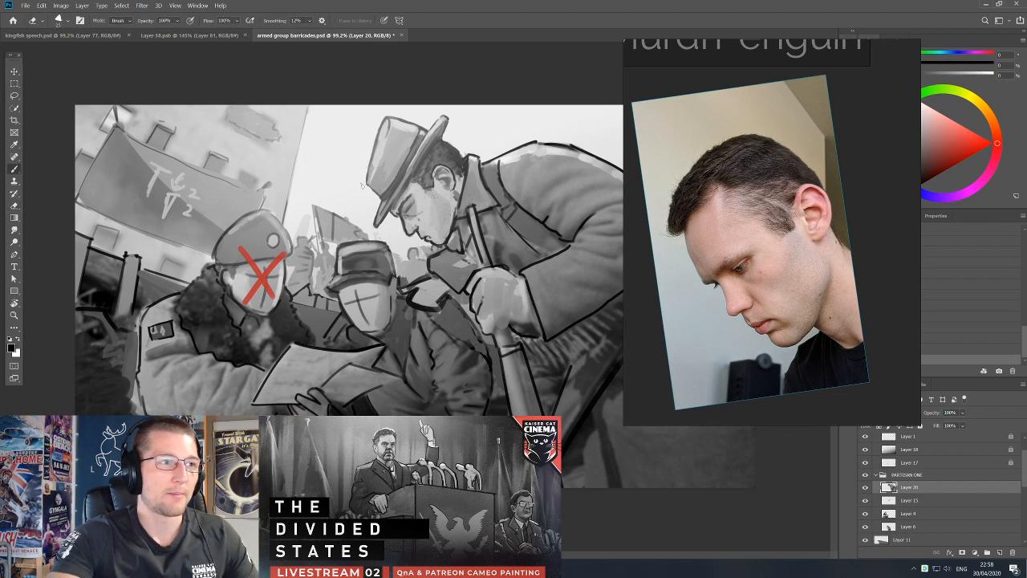
{"action": "key", "text": "b"}
Shade the hatted partisan's cheek, ear and side of the neck with sampled skin greys and darker hair tones.
{"action": "left_click", "coordinate": [443, 200], "text": "alt"}
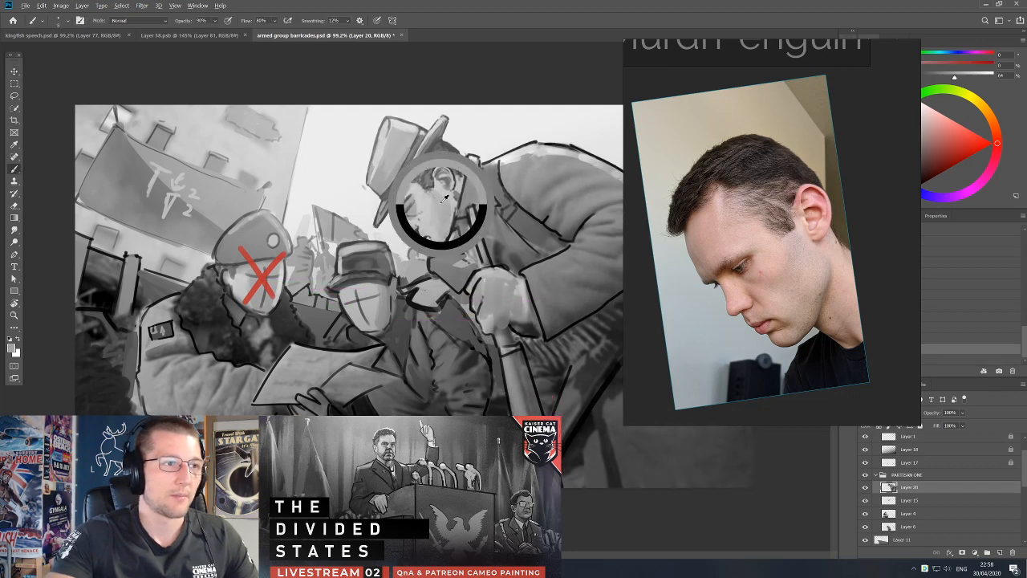
{"action": "key", "text": "bracketright"}
{"action": "left_click", "coordinate": [457, 201], "text": "alt"}
{"action": "left_click", "coordinate": [459, 188], "text": "alt"}
{"action": "left_click", "coordinate": [459, 170], "text": "alt"}
{"action": "left_click", "coordinate": [455, 166], "text": "alt"}
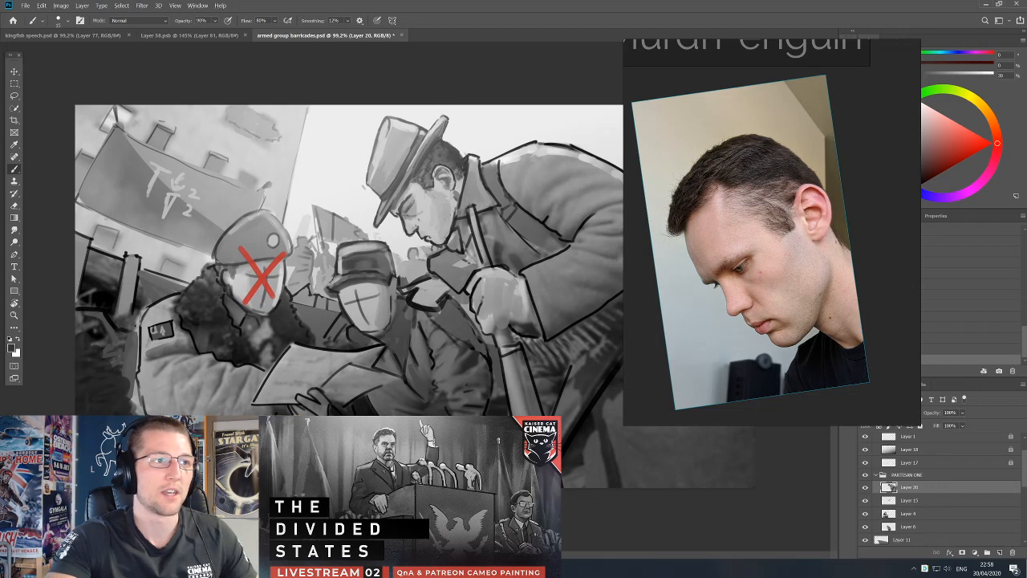
{"action": "left_click", "coordinate": [458, 201], "text": "alt"}
{"action": "left_click", "coordinate": [458, 210], "text": "alt"}
{"action": "left_click", "coordinate": [458, 190], "text": "alt"}
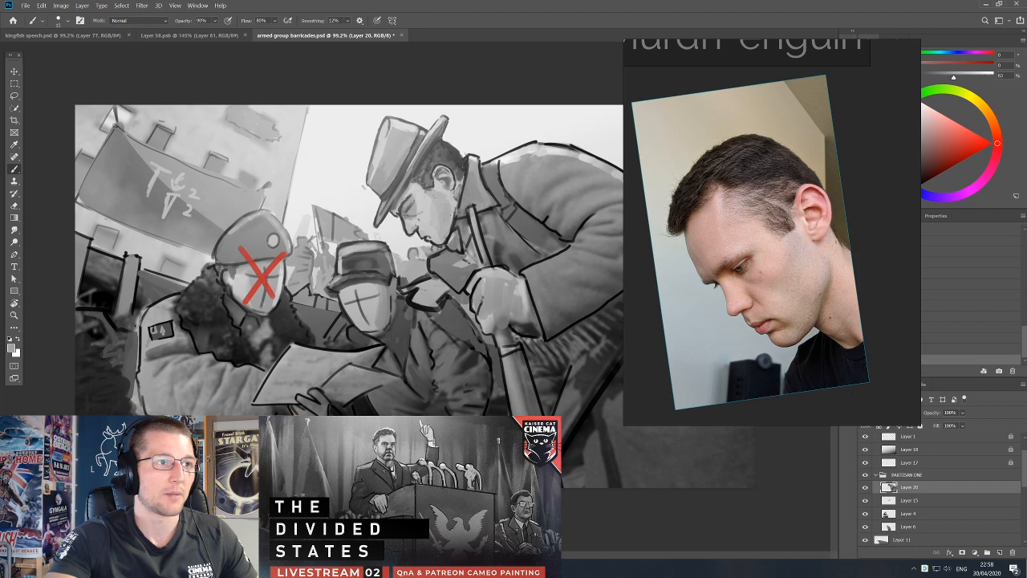
{"action": "left_click", "coordinate": [442, 203], "text": "alt"}
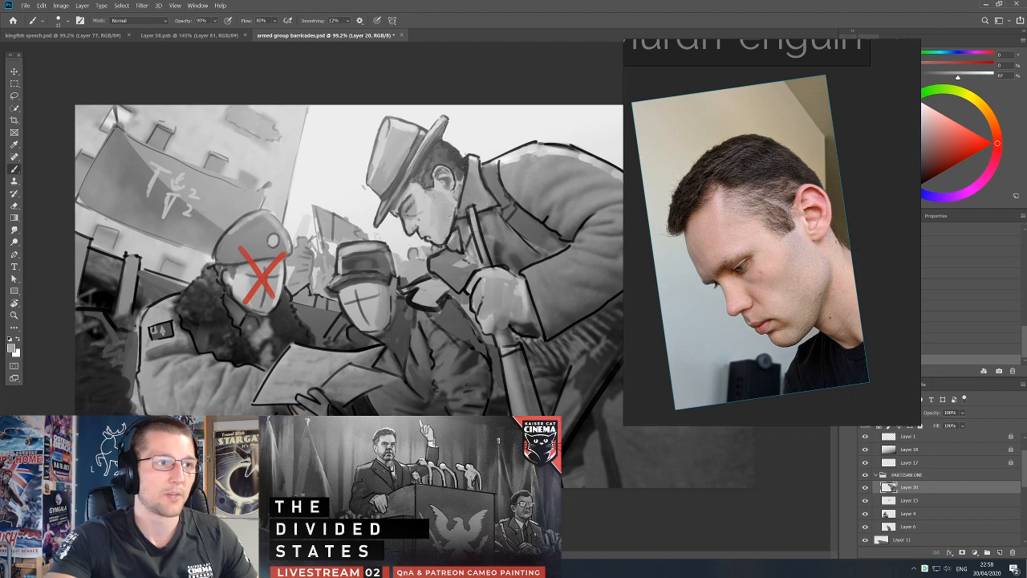
{"action": "left_click", "coordinate": [446, 201], "text": "alt"}
Define the hatted partisan's jawline and neck above the coat collar with thin black strokes.
{"action": "key", "text": "d"}
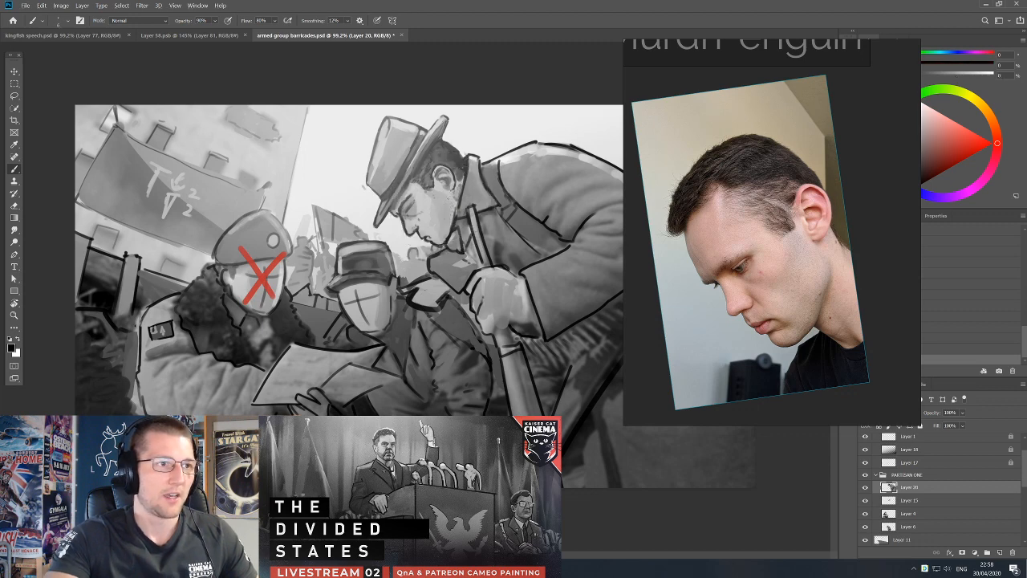
{"action": "left_click", "coordinate": [452, 223], "text": "alt"}
{"action": "left_click", "coordinate": [451, 223], "text": "alt"}
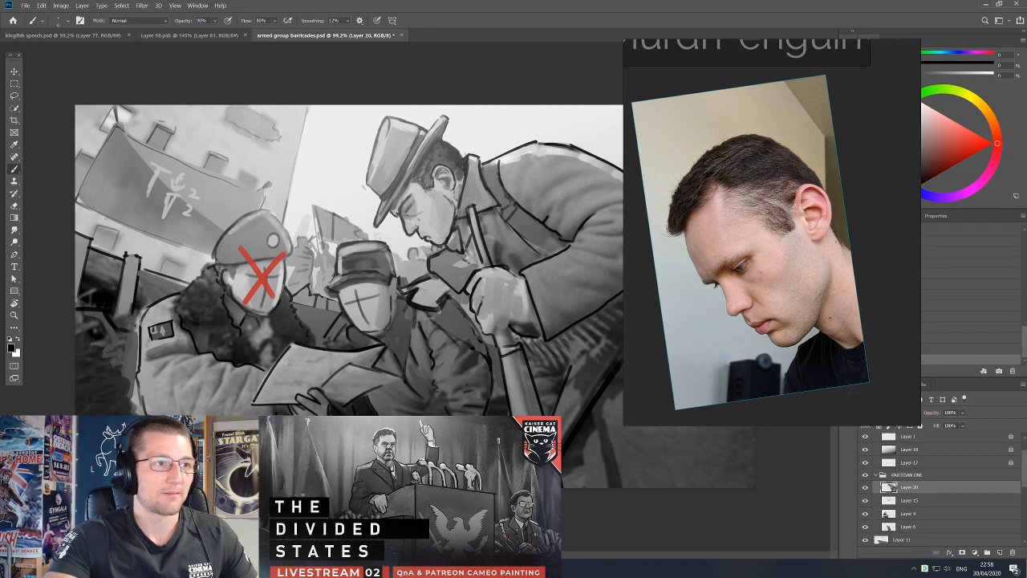
{"action": "left_click", "coordinate": [461, 226], "text": "alt"}
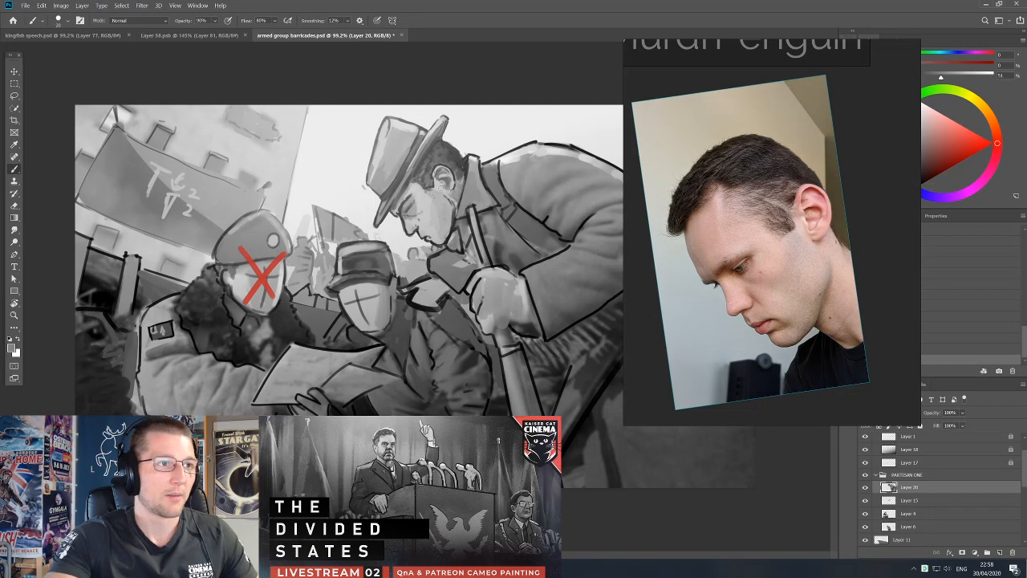
Touch up the hatted partisan's cheek with sampled light grey and darken the hair and temple beneath the brim in black.
{"action": "left_click", "coordinate": [440, 191], "text": "alt"}
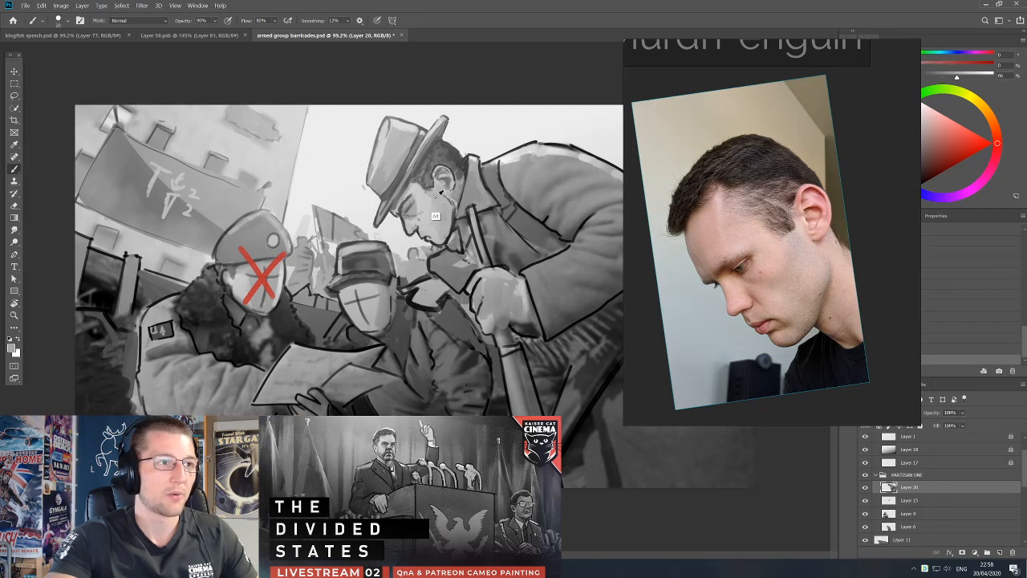
{"action": "left_click", "coordinate": [428, 202], "text": "alt"}
{"action": "left_click", "coordinate": [421, 170], "text": "alt"}
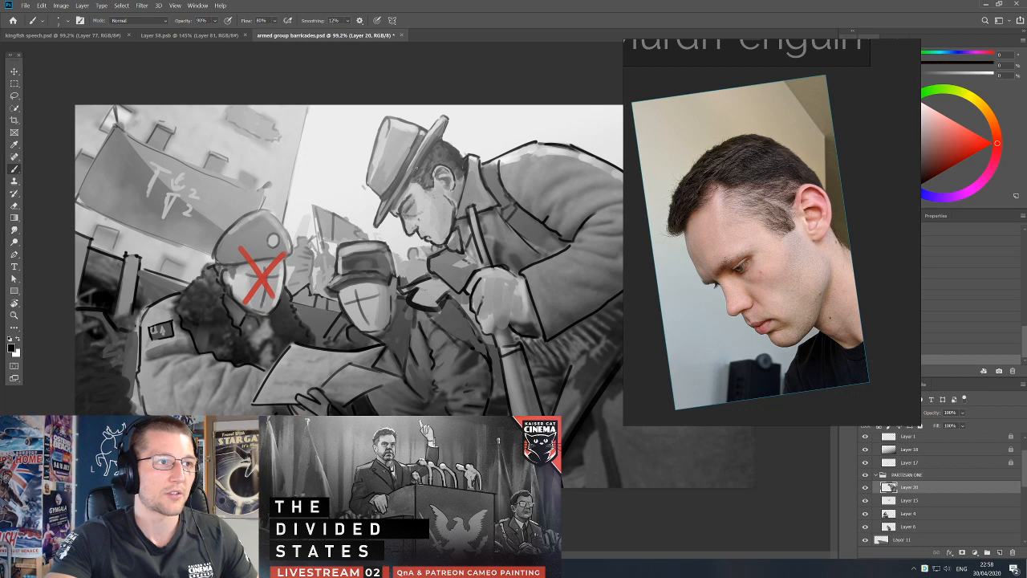
{"action": "left_click", "coordinate": [419, 163], "text": "alt"}
{"action": "key", "text": "d"}
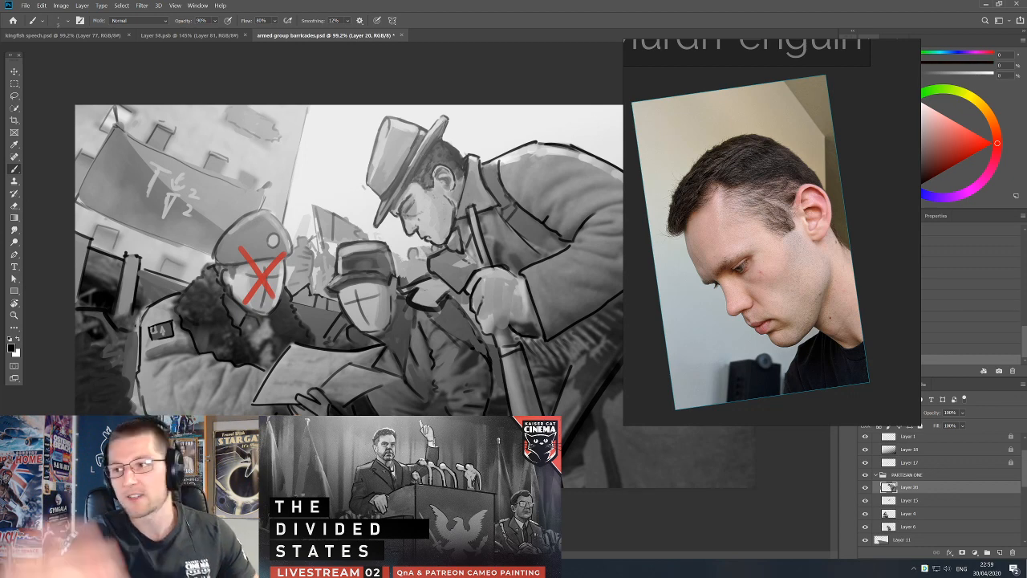
Redraw the hatted partisan's collar and shoulder strap edges in black and touch up the coat with sampled greys.
{"action": "left_click", "coordinate": [485, 168], "text": "alt"}
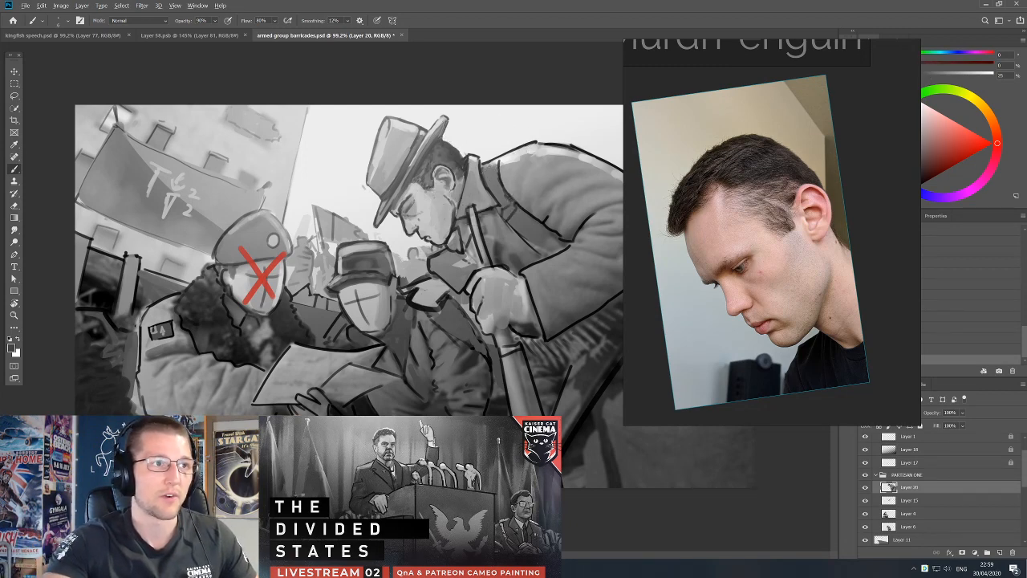
{"action": "key", "text": "d"}
{"action": "left_click_drag", "start_coordinate": [483, 163], "coordinate": [488, 191]}
{"action": "left_click", "coordinate": [526, 185], "text": "alt"}
{"action": "key", "text": "d"}
{"action": "left_click_drag", "start_coordinate": [502, 213], "coordinate": [511, 219]}
{"action": "left_click", "coordinate": [516, 236], "text": "alt"}
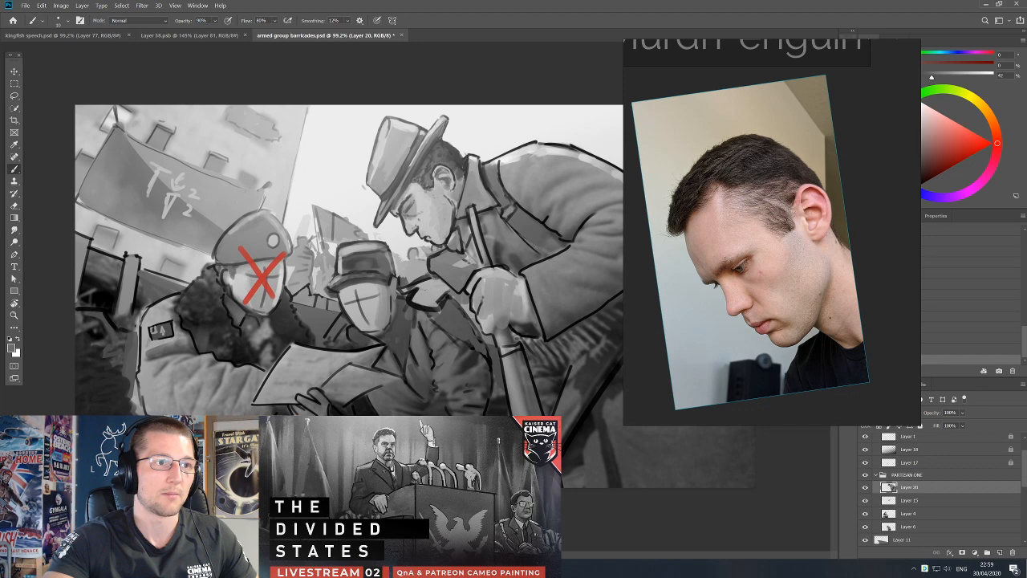
{"action": "left_click", "coordinate": [521, 259], "text": "alt"}
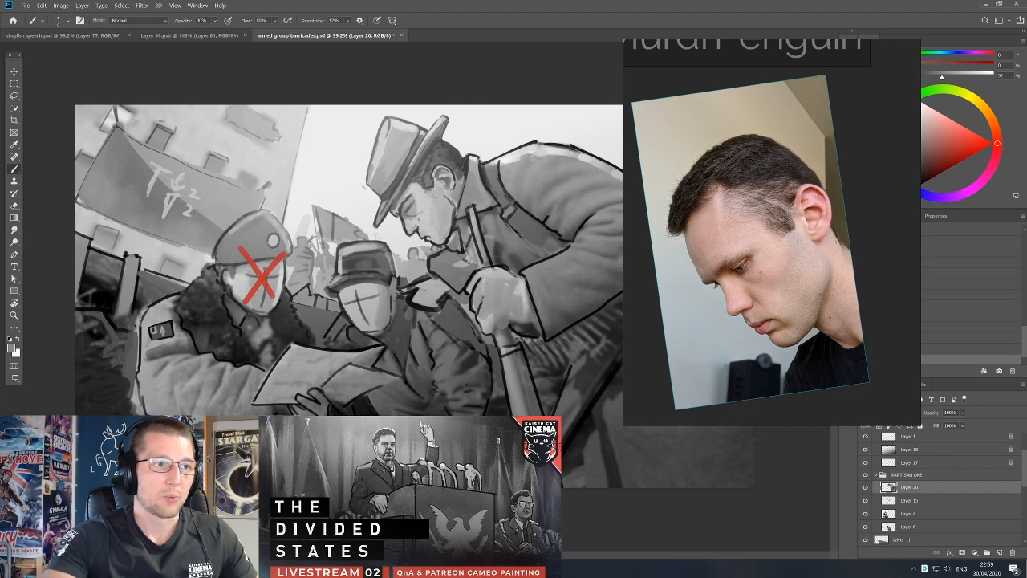
{"action": "left_click", "coordinate": [553, 219], "text": "alt"}
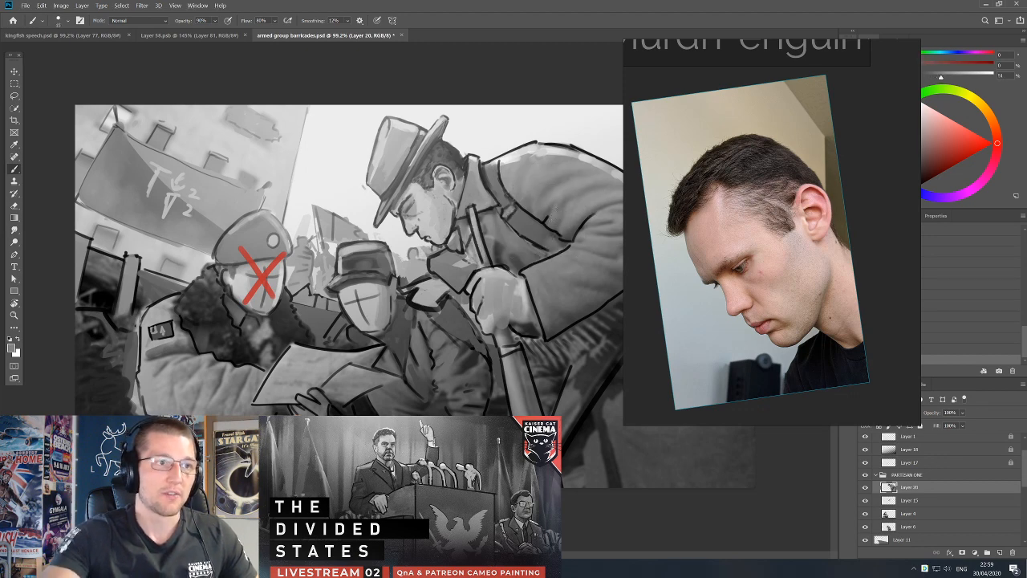
Move the reference photo clear of the figure and paint light grey fold highlights across the hatted partisan's upper back and shoulder.
{"action": "left_click_drag", "start_coordinate": [675, 181], "coordinate": [774, 187]}
{"action": "scroll", "coordinate": [606, 192], "scroll_direction": "up", "scroll_amount": 3}
{"action": "left_click_drag", "start_coordinate": [629, 196], "coordinate": [531, 194]}
{"action": "scroll", "coordinate": [531, 194], "scroll_direction": "down", "scroll_amount": 1}
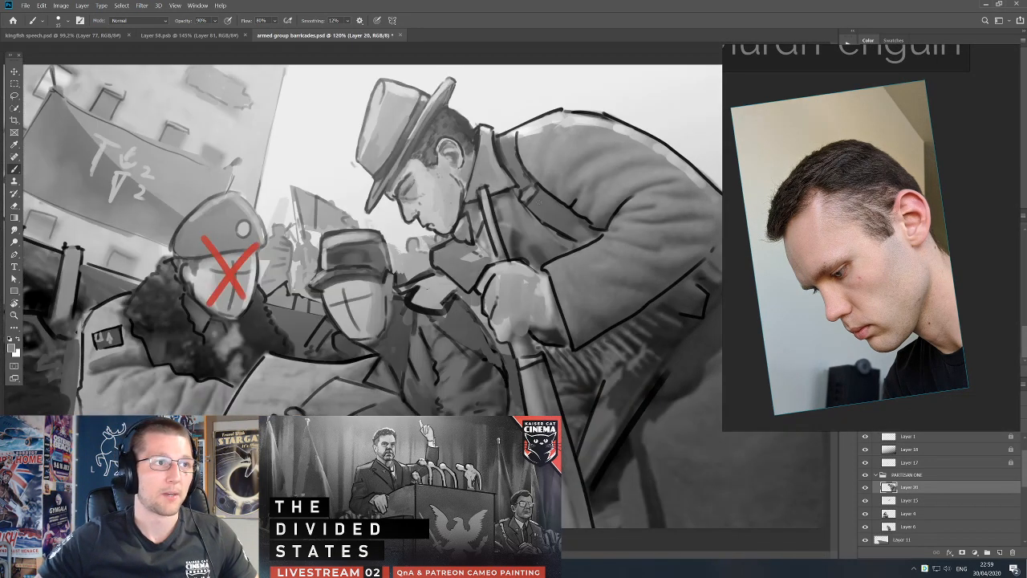
{"action": "left_click", "coordinate": [606, 127], "text": "alt"}
{"action": "key", "text": "bracketright"}
{"action": "key", "text": "bracketright"}
{"action": "left_click_drag", "start_coordinate": [580, 146], "coordinate": [634, 138]}
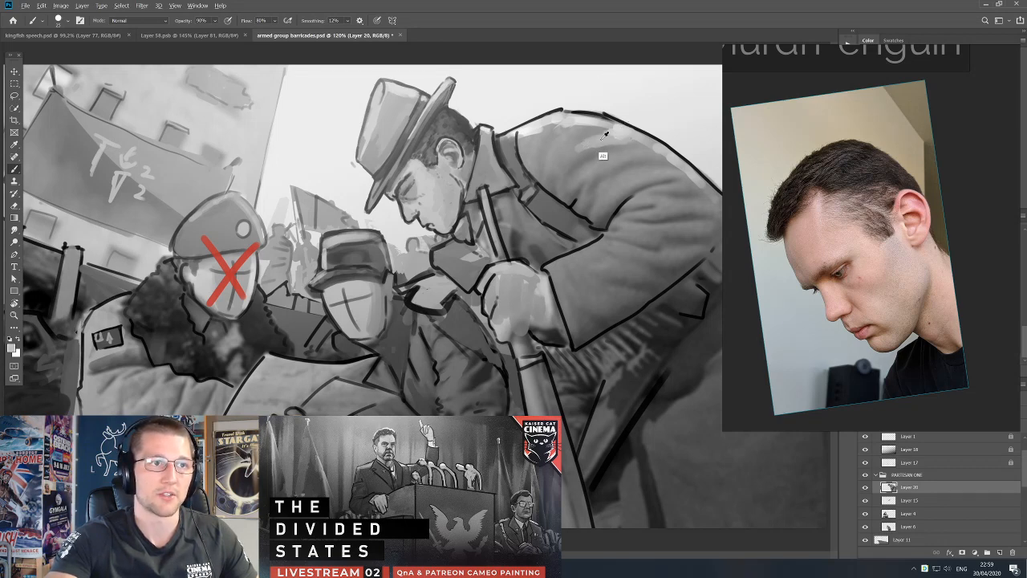
{"action": "left_click", "coordinate": [610, 141], "text": "alt"}
{"action": "mouse_move", "coordinate": [602, 165]}
{"action": "left_mouse_down"}
{"action": "mouse_move", "coordinate": [644, 157]}
{"action": "mouse_move", "coordinate": [672, 177]}
{"action": "left_mouse_up"}
{"action": "mouse_move", "coordinate": [578, 145]}
{"action": "left_mouse_down"}
{"action": "mouse_move", "coordinate": [571, 155]}
{"action": "mouse_move", "coordinate": [561, 143]}
{"action": "left_mouse_up"}
Brighten the top of the hatted partisan's shoulder beside the strap, alternating sampled light and mid greys.
{"action": "left_click", "coordinate": [581, 120], "text": "alt"}
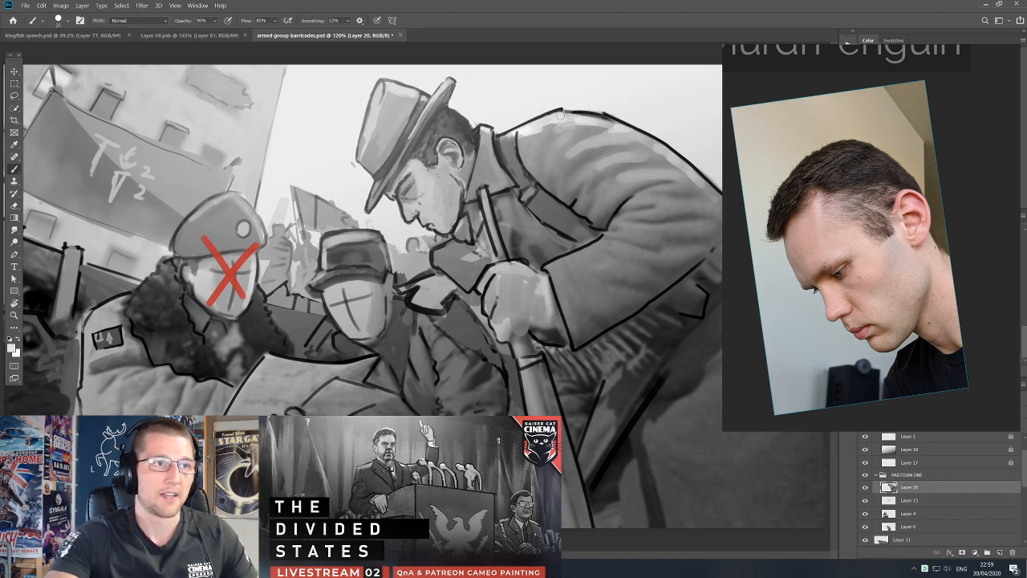
{"action": "left_click", "coordinate": [534, 155], "text": "alt"}
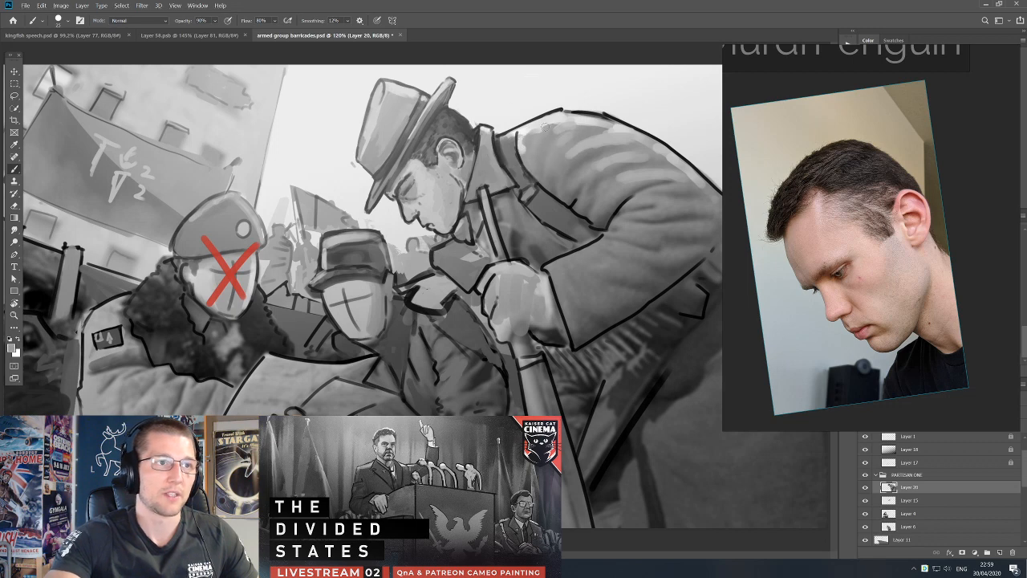
{"action": "left_click", "coordinate": [538, 129], "text": "alt"}
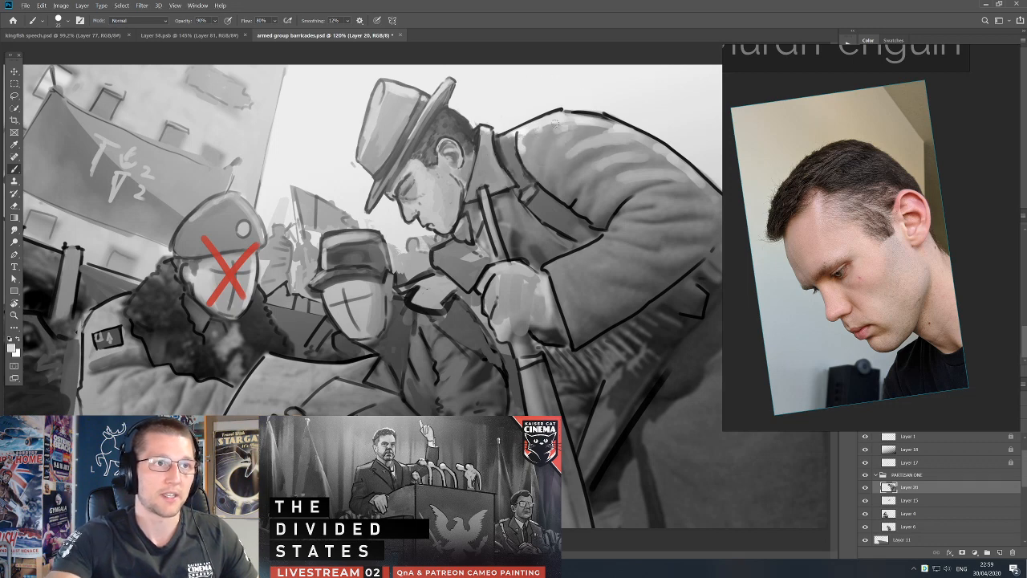
{"action": "left_click", "coordinate": [535, 128], "text": "alt"}
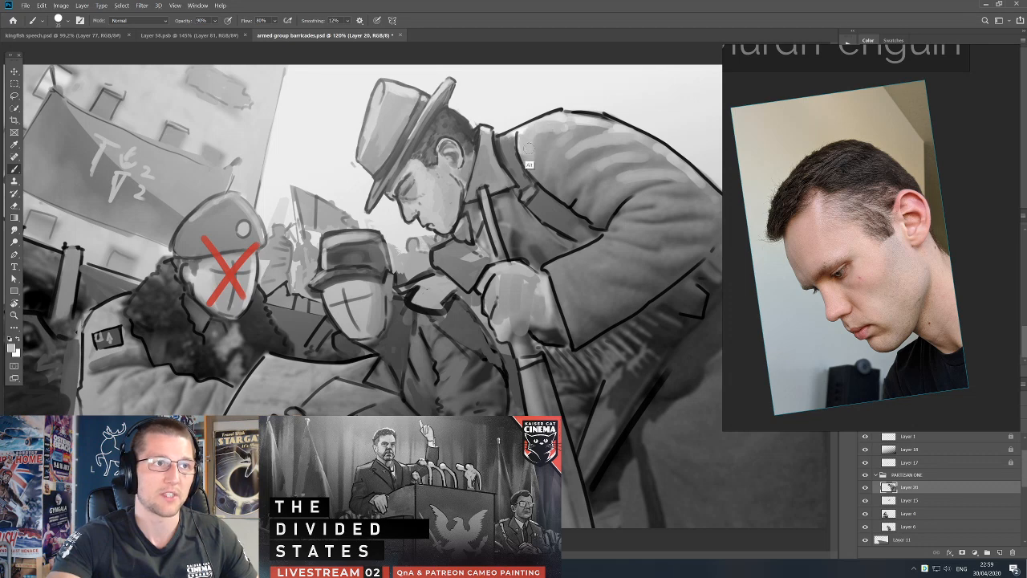
Darken the upper part of the shoulder strap behind the collar with a smaller brush.
{"action": "key", "text": "bracketleft"}
{"action": "key", "text": "bracketleft"}
{"action": "key", "text": "bracketleft"}
{"action": "key", "text": "bracketleft"}
{"action": "left_click", "coordinate": [500, 146], "text": "alt"}
{"action": "left_click_drag", "start_coordinate": [499, 148], "coordinate": [507, 164]}
{"action": "left_click", "coordinate": [499, 147], "text": "alt"}
{"action": "key", "text": "bracketright"}
{"action": "key", "text": "bracketright"}
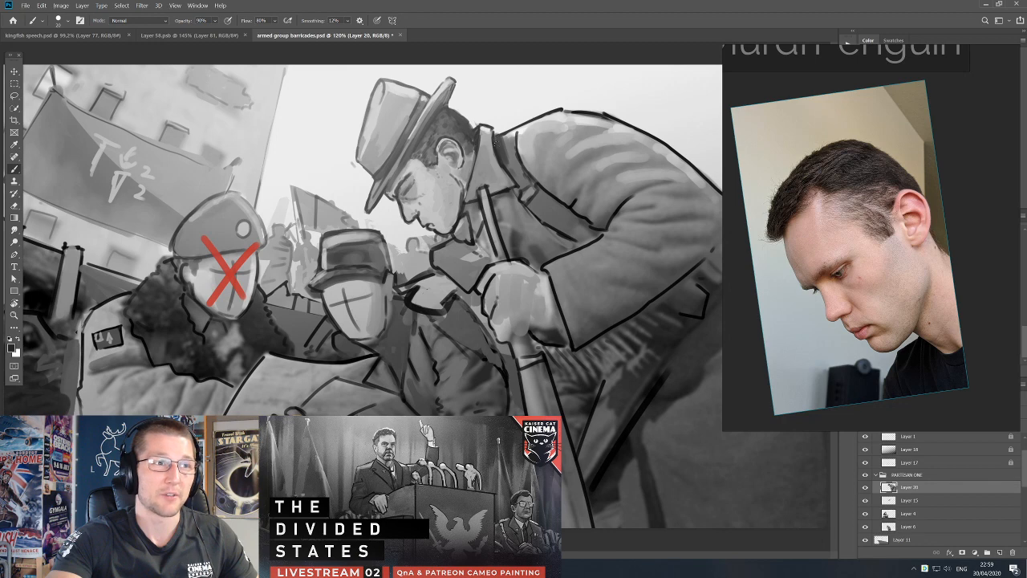
Repaint the back of the hatted partisan's coat collar with sampled grey and tidy its edge.
{"action": "left_click", "coordinate": [484, 142], "text": "alt"}
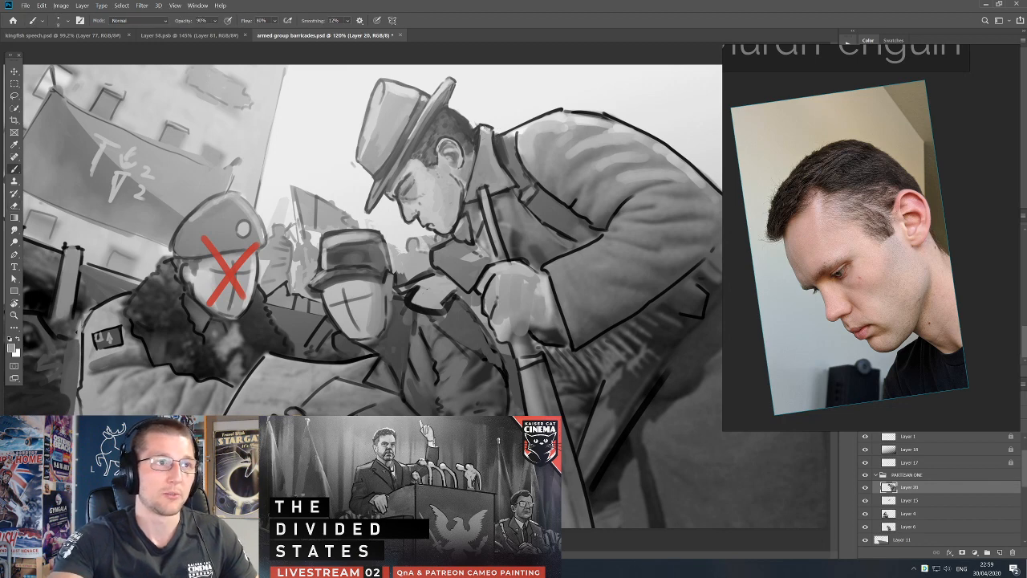
{"action": "left_click", "coordinate": [489, 157], "text": "alt"}
{"action": "key", "text": "e"}
{"action": "key", "text": "b"}
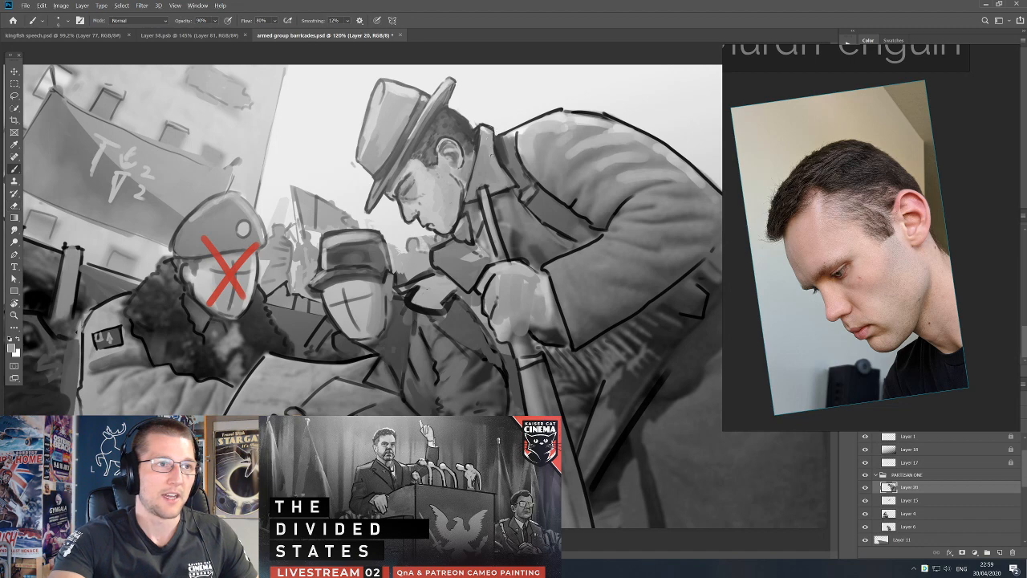
Shade the shoulder strap and the coat beside it with sampled mid and dark greys.
{"action": "left_click", "coordinate": [508, 181], "text": "alt"}
{"action": "left_click", "coordinate": [502, 170], "text": "alt"}
{"action": "key", "text": "]"}
{"action": "left_click", "coordinate": [508, 165], "text": "alt"}
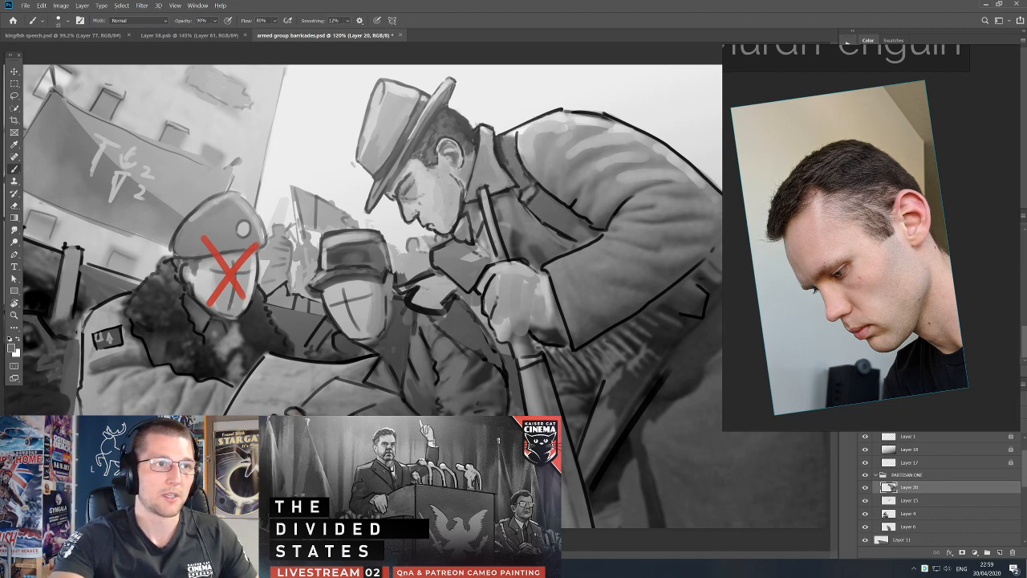
{"action": "left_click", "coordinate": [520, 166], "text": "alt"}
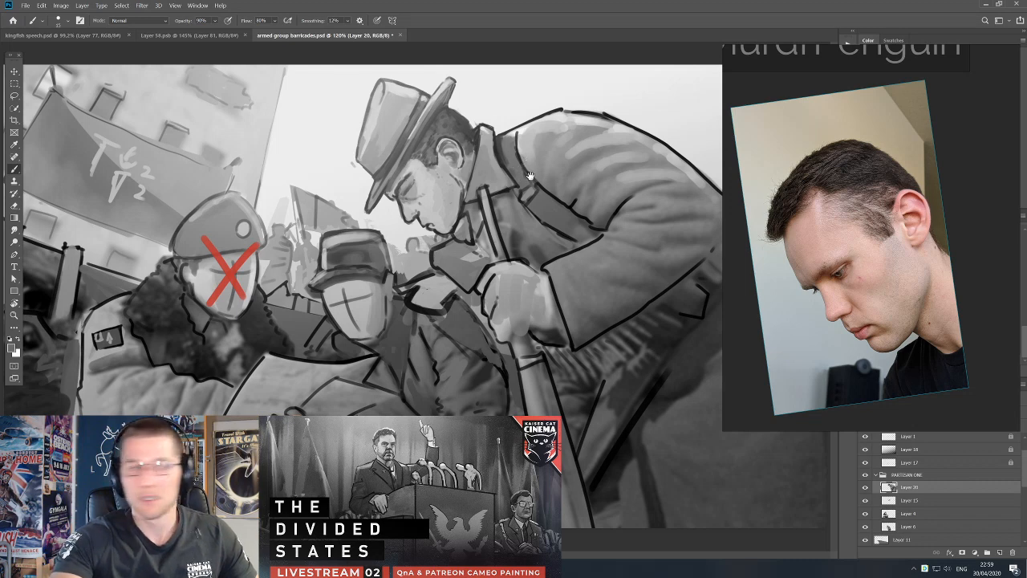
Refine the front edge of the coat collar below the neck with black and sampled grey.
{"action": "left_click", "coordinate": [473, 205], "text": "alt"}
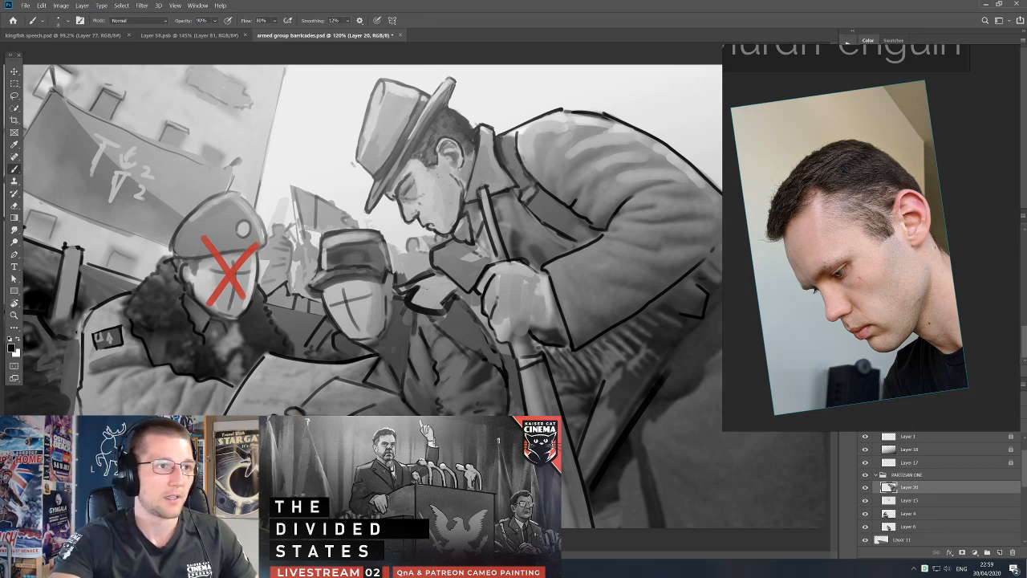
{"action": "left_click", "coordinate": [485, 195], "text": "alt"}
{"action": "left_click", "coordinate": [472, 192], "text": "alt"}
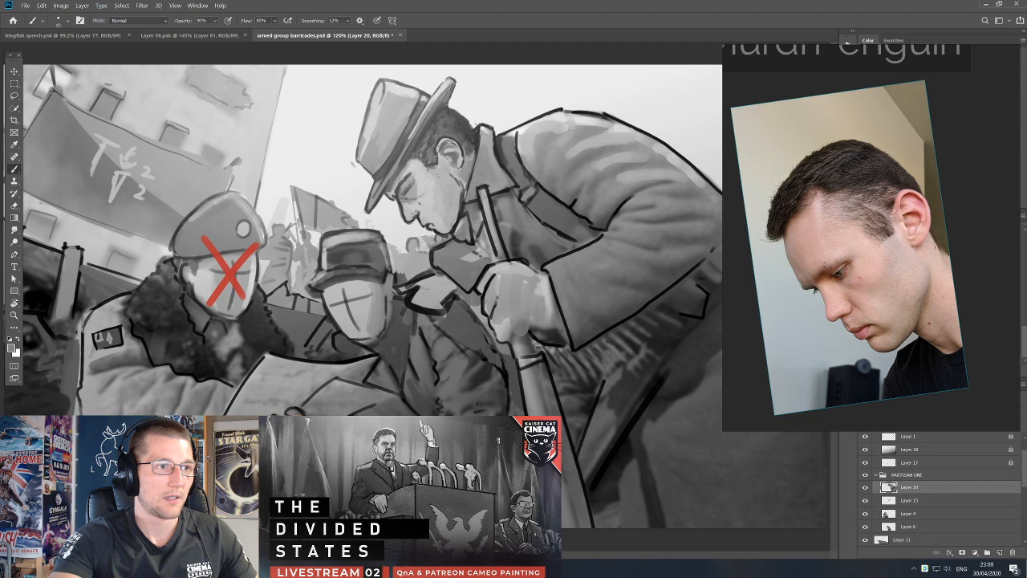
Touch up the hatted partisan's neck and front collar edge with sampled tones, undoing the last stroke.
{"action": "left_click", "coordinate": [465, 187], "text": "alt"}
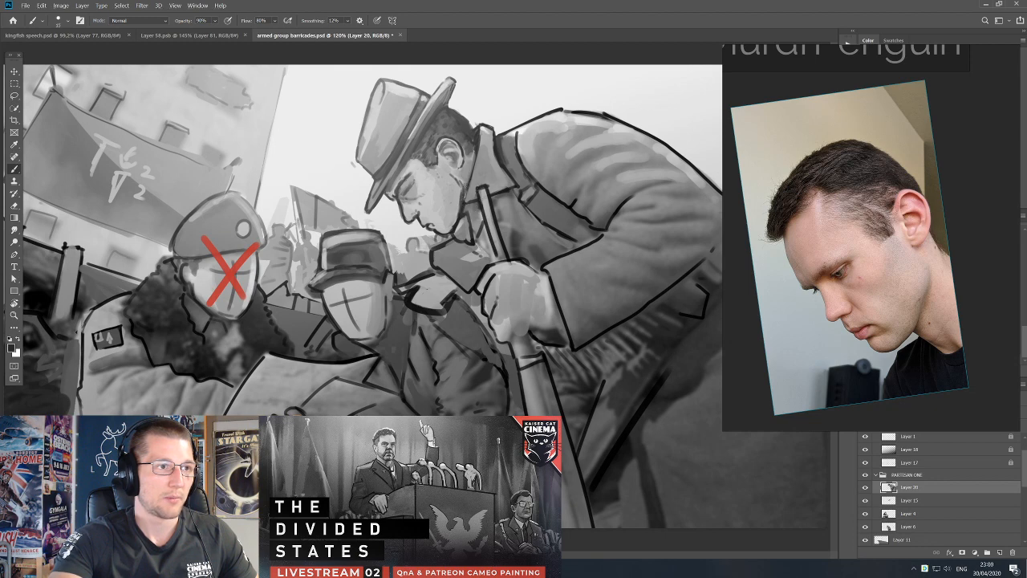
{"action": "left_click", "coordinate": [464, 174], "text": "alt"}
{"action": "left_click", "coordinate": [456, 191], "text": "alt"}
{"action": "left_click", "coordinate": [462, 218], "text": "alt"}
{"action": "left_click", "coordinate": [463, 218], "text": "alt"}
{"action": "key", "text": "ctrl+z"}
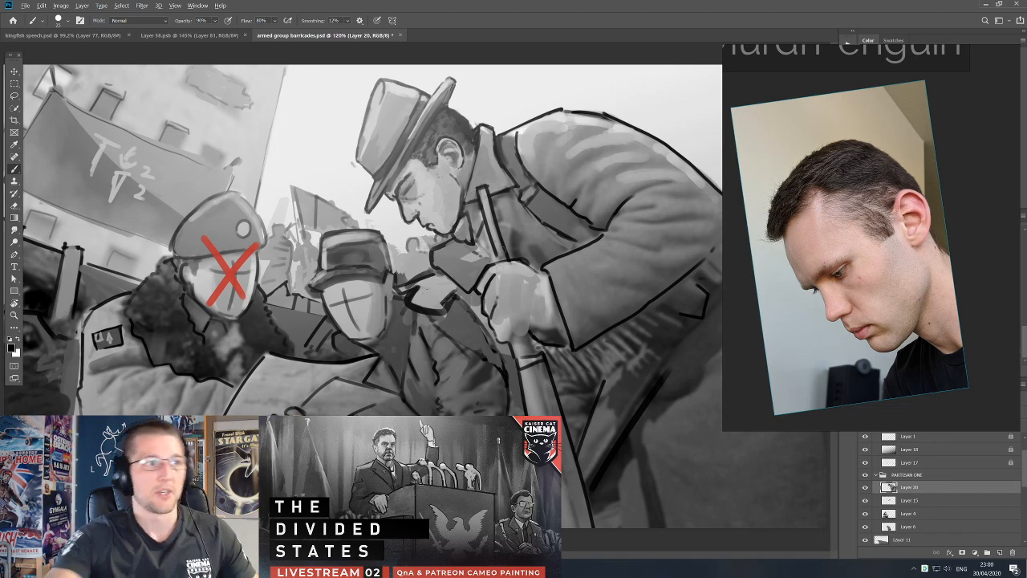
Add a new layer and darken the area under the hatted partisan's chin, beside the rifle barrel, using progressively smaller black brush strokes.
{"action": "scroll", "coordinate": [412, 294], "scroll_direction": "down", "scroll_amount": 2}
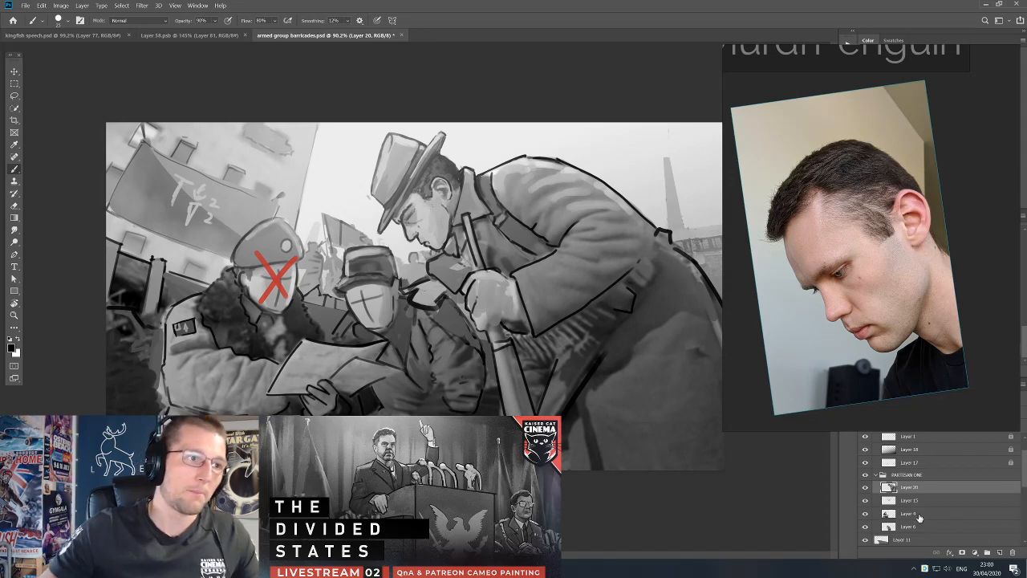
{"action": "left_click", "coordinate": [999, 552]}
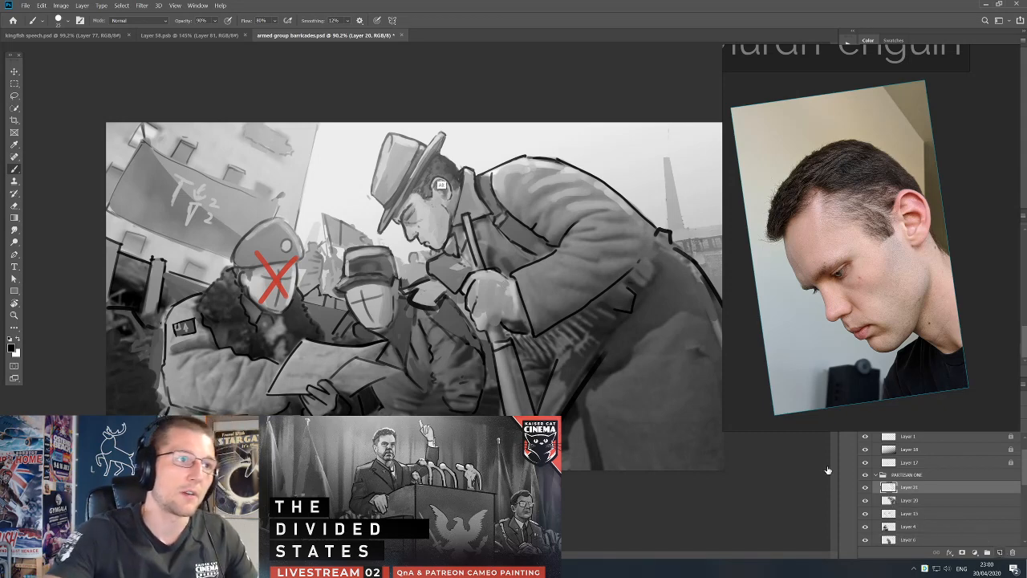
{"action": "mouse_move", "coordinate": [457, 230]}
{"action": "left_mouse_down"}
{"action": "mouse_move", "coordinate": [454, 246]}
{"action": "mouse_move", "coordinate": [463, 237]}
{"action": "mouse_move", "coordinate": [449, 247]}
{"action": "mouse_move", "coordinate": [468, 257]}
{"action": "mouse_move", "coordinate": [463, 227]}
{"action": "mouse_move", "coordinate": [464, 249]}
{"action": "mouse_move", "coordinate": [478, 230]}
{"action": "left_mouse_up"}
{"action": "left_click", "coordinate": [460, 238], "text": "alt"}
{"action": "left_click", "coordinate": [463, 257], "text": "alt"}
{"action": "left_click", "coordinate": [460, 261], "text": "alt"}
{"action": "key", "text": "bracketleft"}
{"action": "left_click", "coordinate": [475, 224], "text": "alt"}
{"action": "key", "text": "bracketleft"}
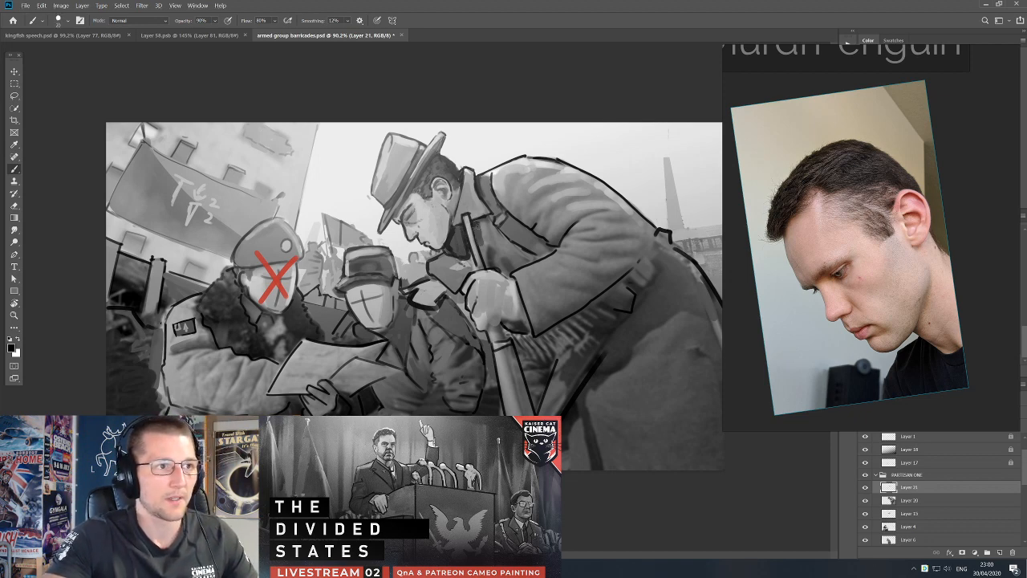
{"action": "left_click", "coordinate": [458, 245], "text": "alt"}
{"action": "left_click", "coordinate": [483, 285], "text": "alt"}
Draw a small boxy black outline below the hatted partisan's chin, beside the capped figure's head, with a slightly larger brush.
{"action": "left_click_drag", "start_coordinate": [407, 246], "coordinate": [407, 255]}
{"action": "key", "text": "]"}
{"action": "key", "text": "]"}
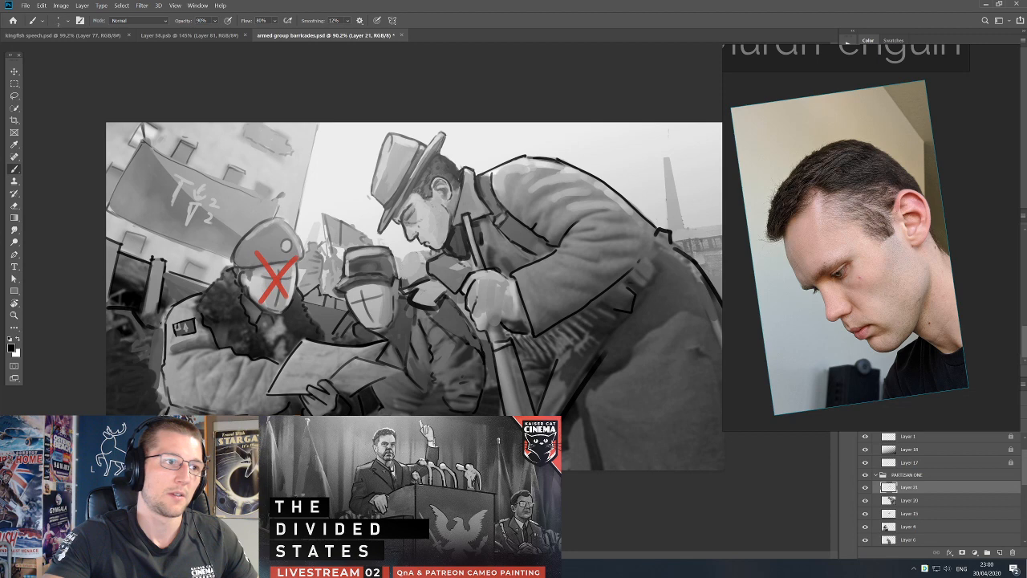
{"action": "left_click", "coordinate": [416, 257], "text": "alt"}
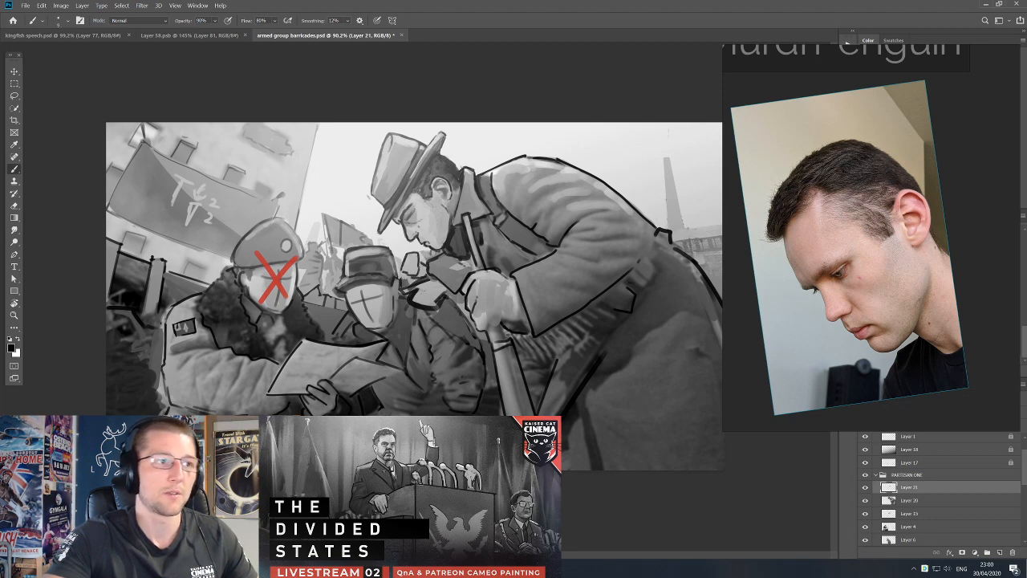
Try slight position shifts of the new layer's linework below the hatted partisan's chin and save the document.
{"action": "key", "text": "v"}
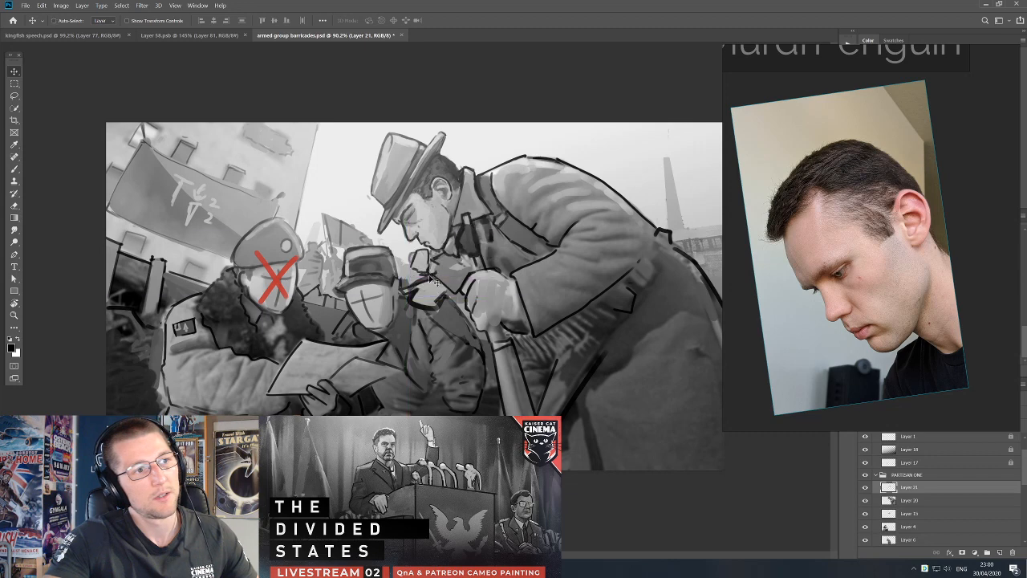
{"action": "key", "text": "e"}
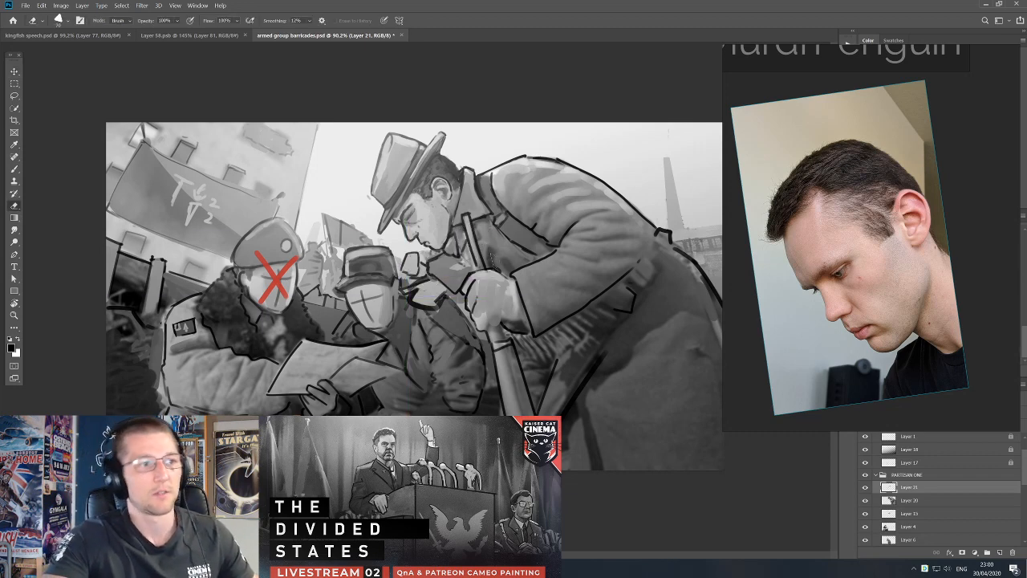
{"action": "key", "text": "v"}
{"action": "mouse_move", "coordinate": [417, 277]}
{"action": "left_mouse_down"}
{"action": "mouse_move", "coordinate": [355, 219]}
{"action": "mouse_move", "coordinate": [418, 277]}
{"action": "left_mouse_up"}
{"action": "key", "text": "e"}
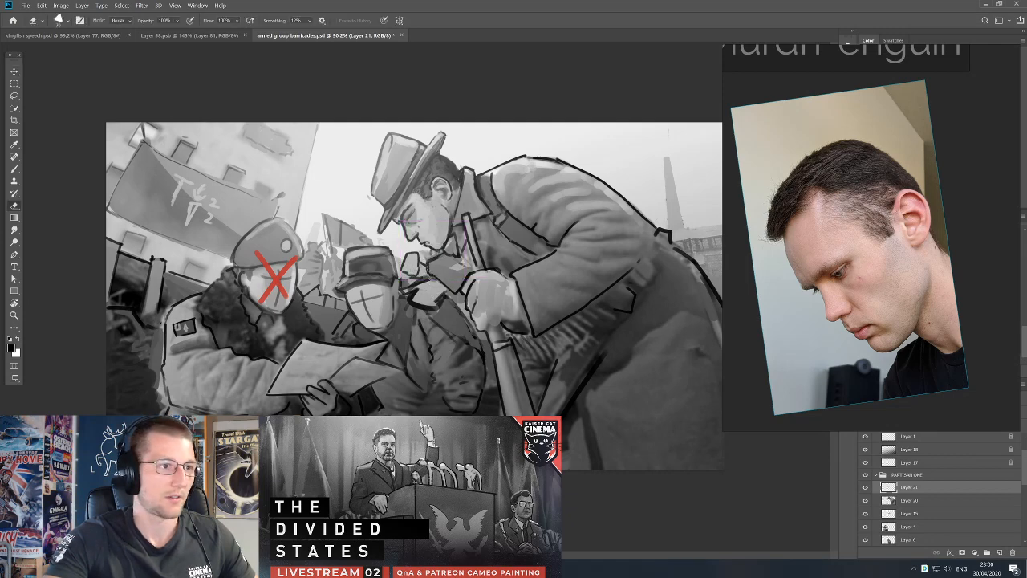
{"action": "key", "text": "v"}
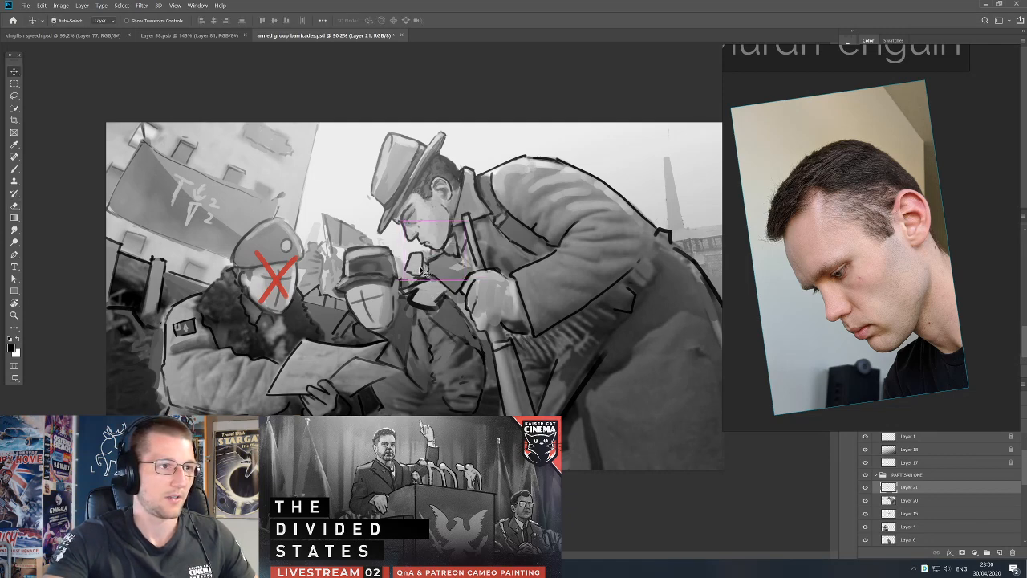
{"action": "key", "text": "ctrl+s"}
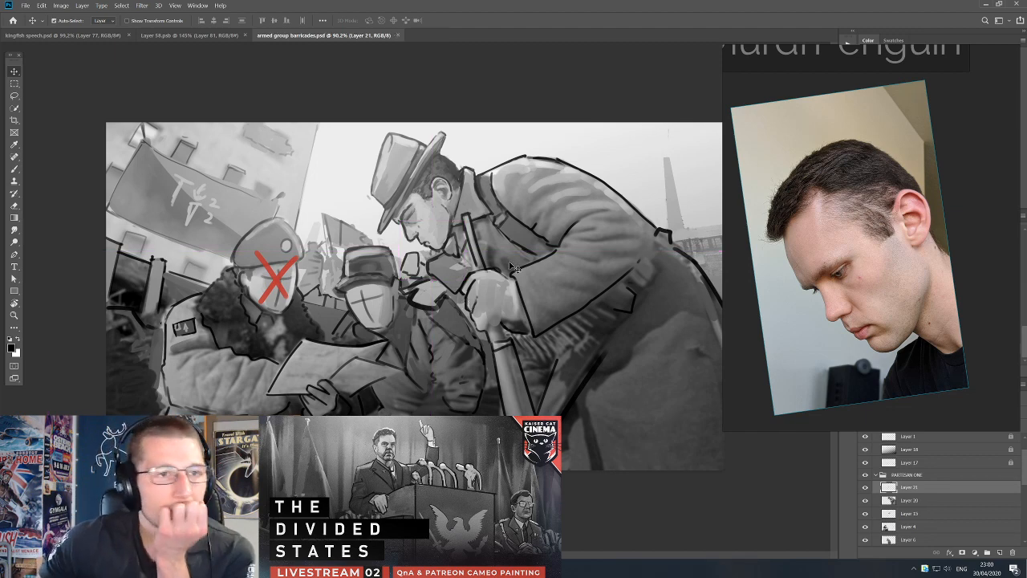